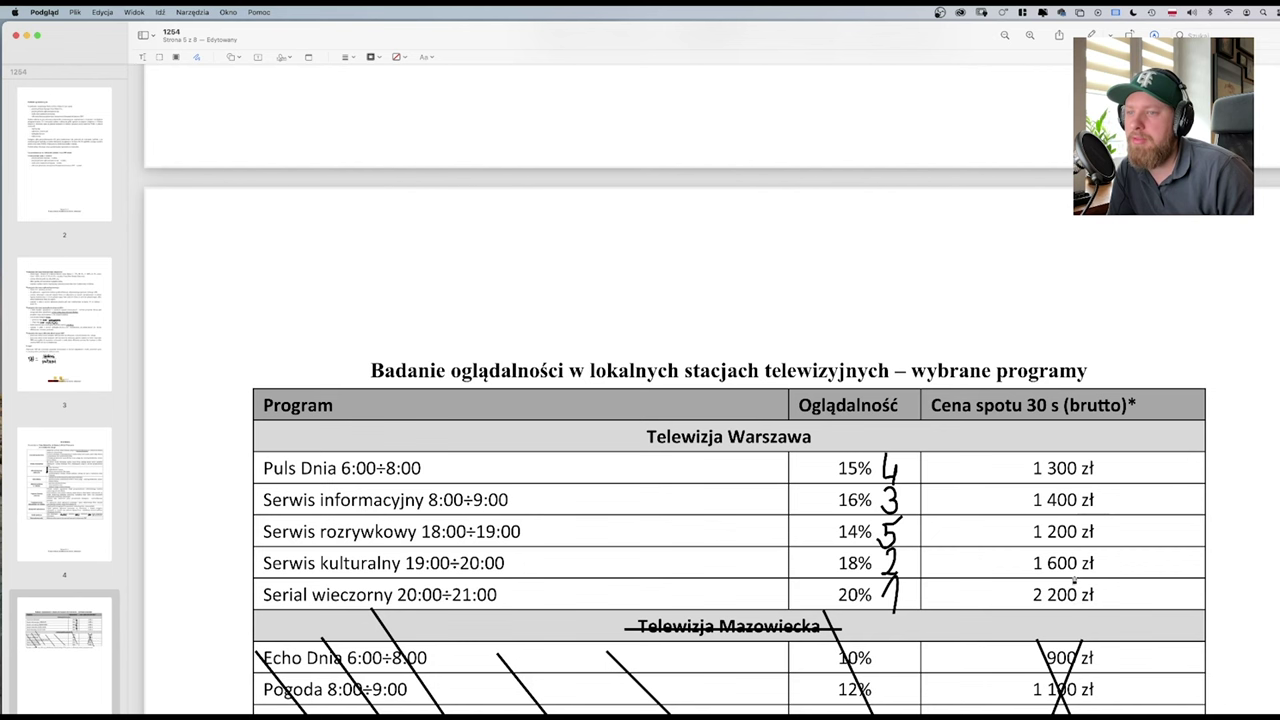
- Emphasize the 135 000 zł media campaign budget in the media plan requirements with a thick freehand underline
{"action": "scroll", "coordinate": [1060, 572], "scroll_direction": "up", "scroll_amount": 10}
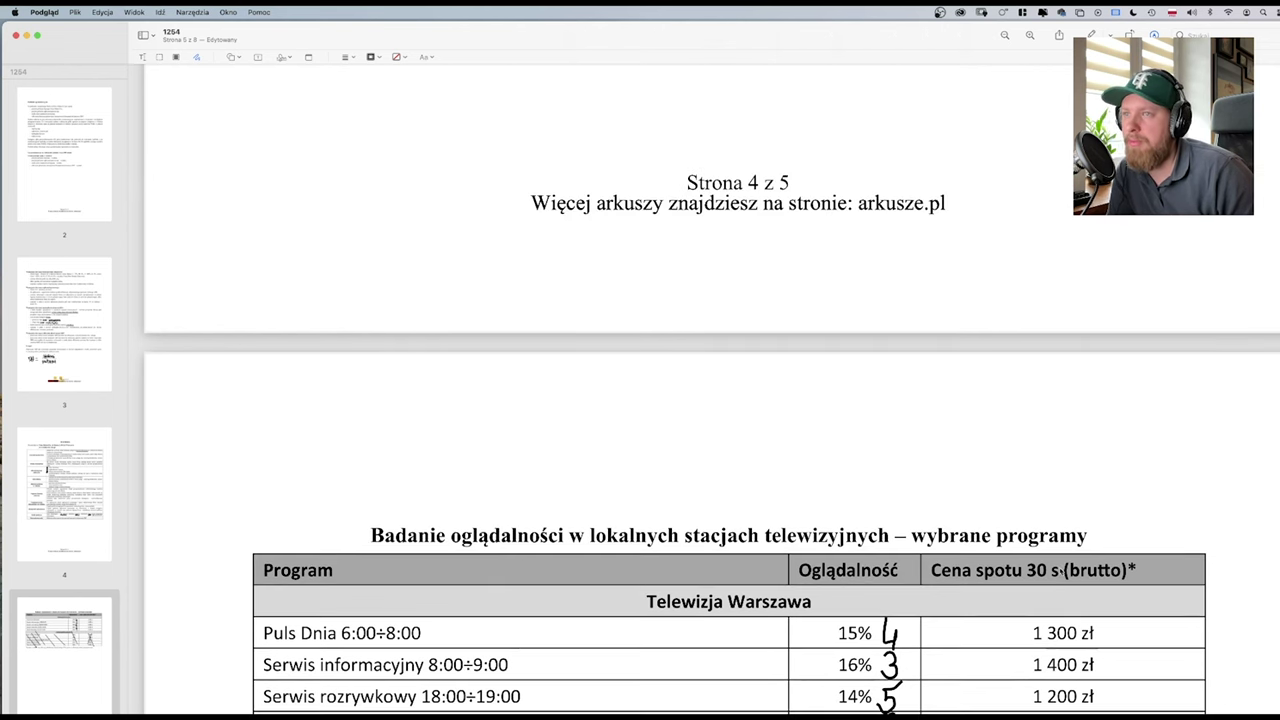
{"action": "scroll", "coordinate": [1060, 572], "scroll_direction": "down", "scroll_amount": 10}
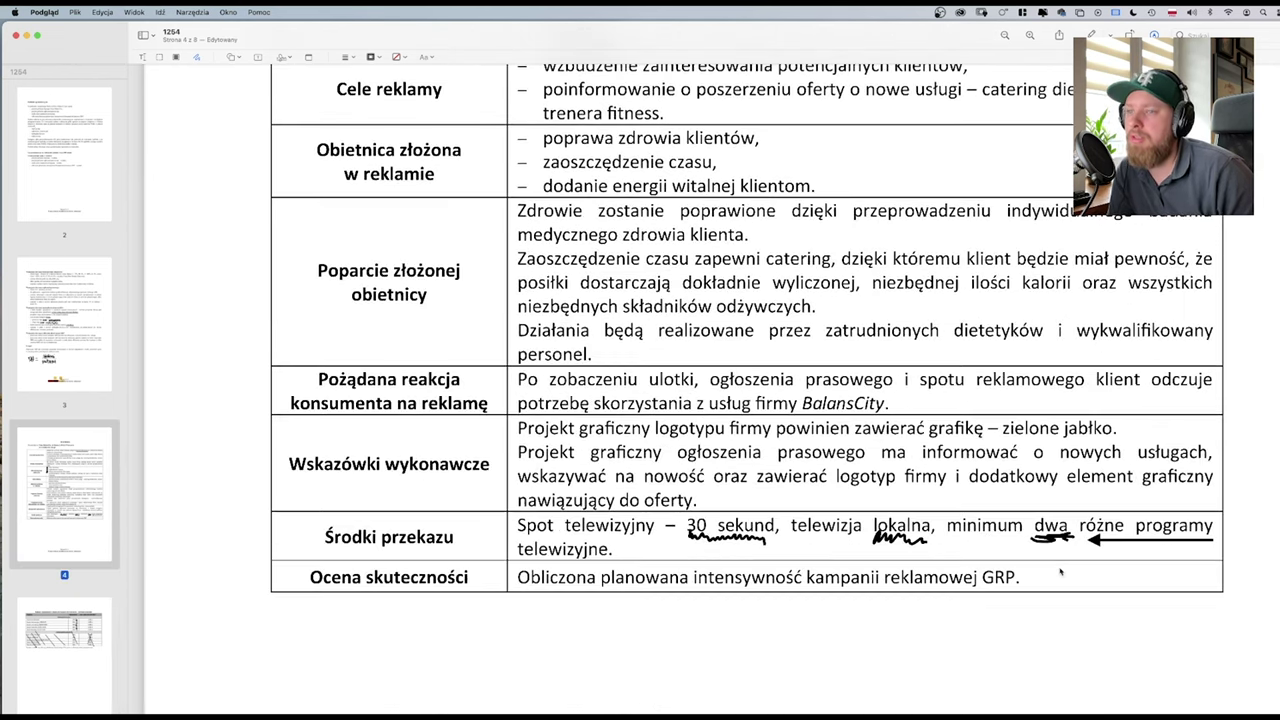
{"action": "scroll", "coordinate": [1060, 572], "scroll_direction": "up", "scroll_amount": 6}
{"action": "scroll", "coordinate": [1060, 572], "scroll_direction": "up", "scroll_amount": 2}
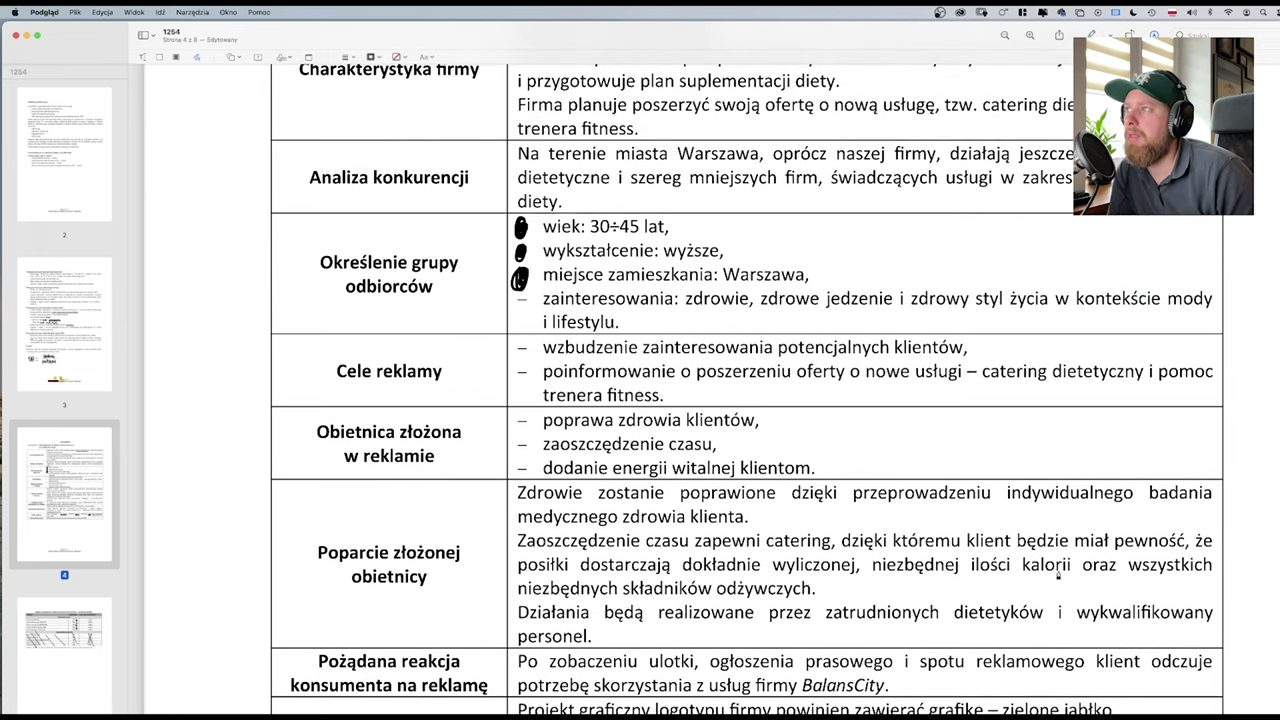
{"action": "scroll", "coordinate": [1060, 575], "scroll_direction": "up", "scroll_amount": 10}
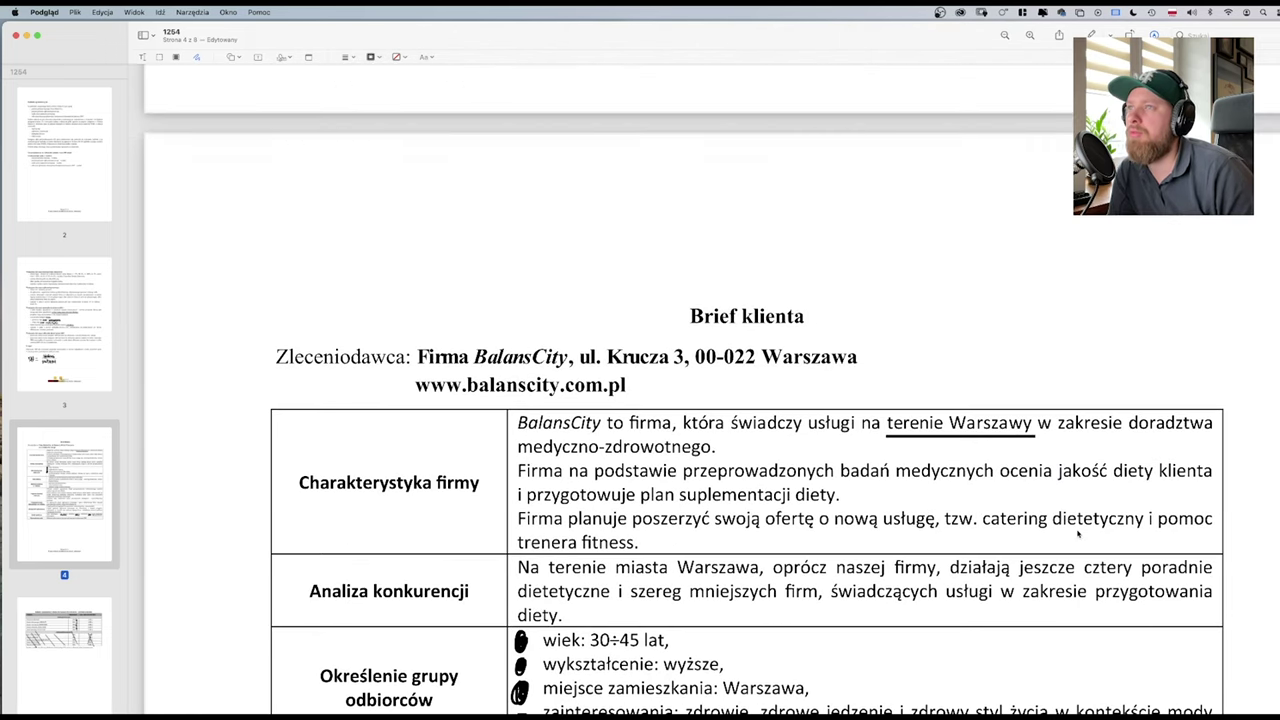
{"action": "scroll", "coordinate": [1078, 534], "scroll_direction": "up", "scroll_amount": 4}
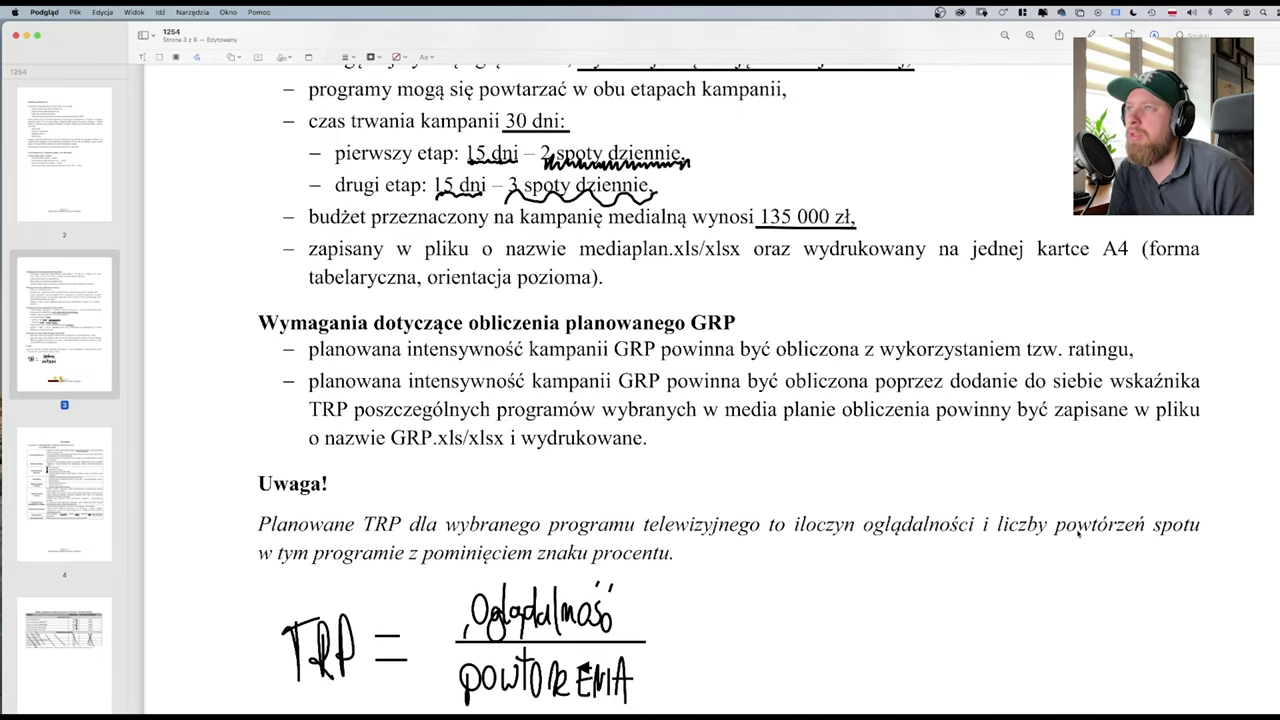
{"action": "scroll", "coordinate": [1078, 534], "scroll_direction": "up", "scroll_amount": 1}
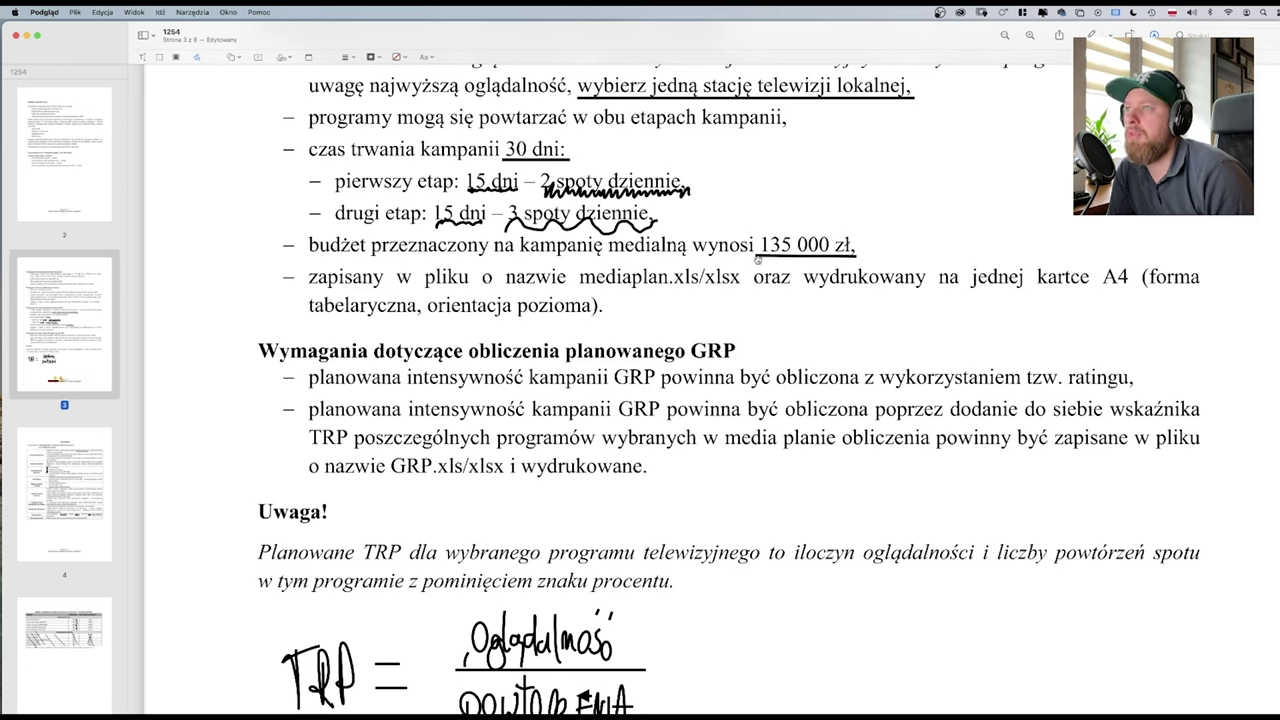
{"action": "left_click_drag", "start_coordinate": [748, 259], "coordinate": [858, 258]}
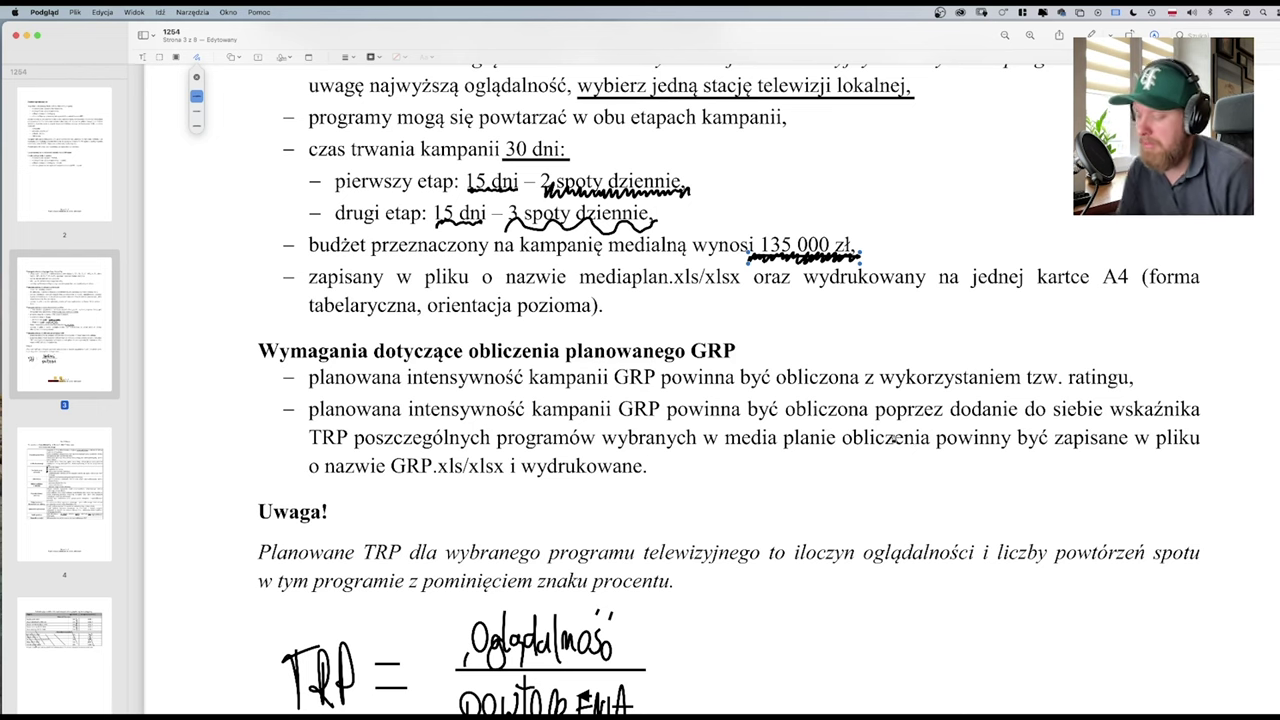
- Launch Microsoft Excel
{"action": "key", "text": "super+space"}
{"action": "type", "text": "e"}
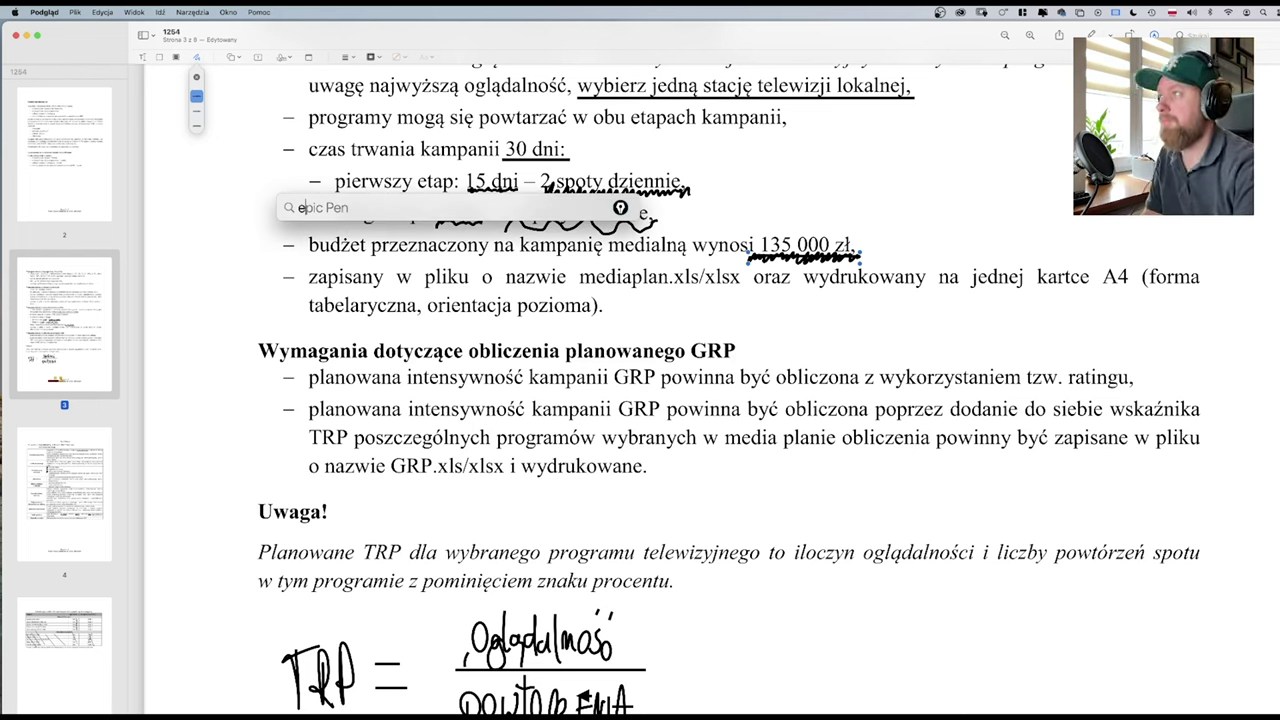
{"action": "type", "text": "xce"}
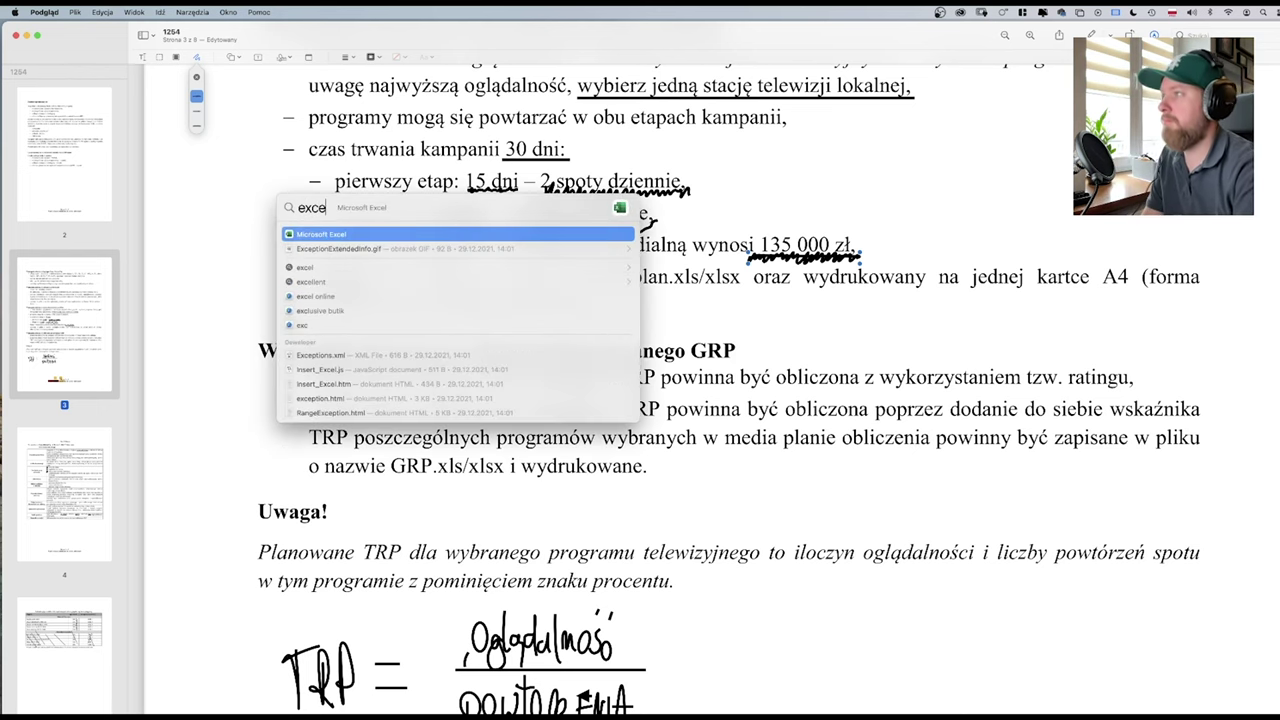
{"action": "key", "text": "Return"}
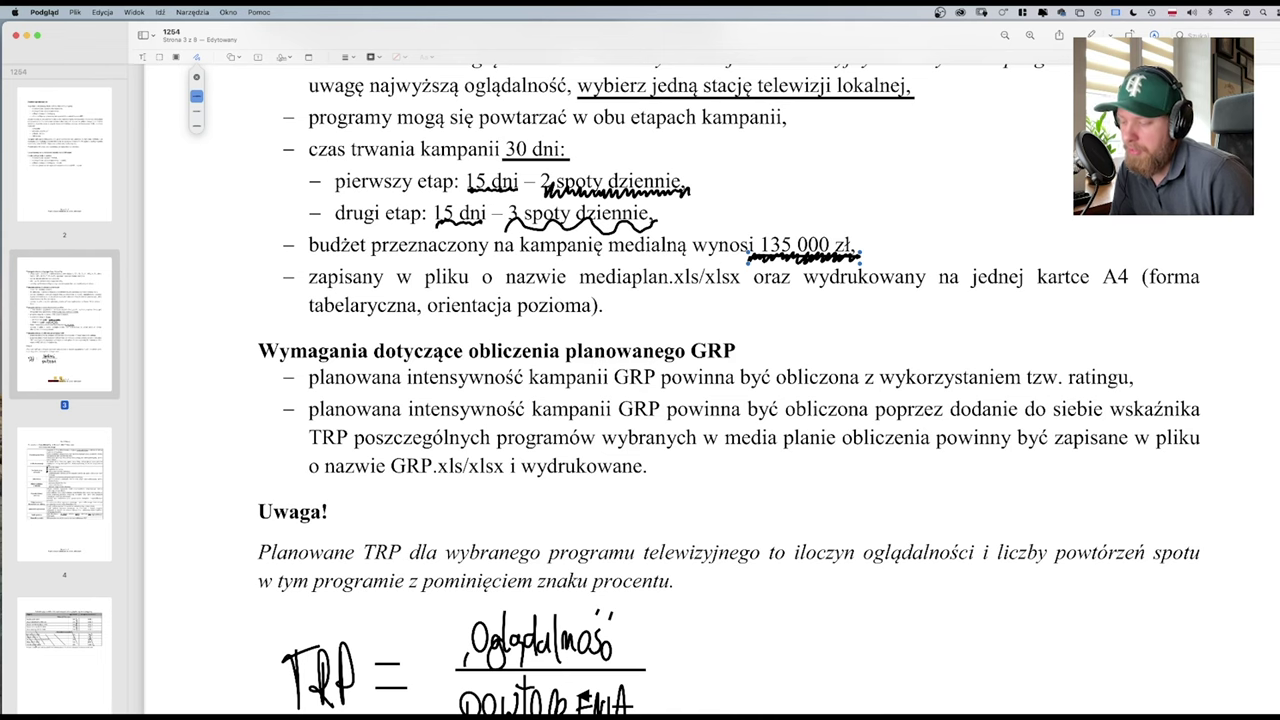
- Check the contents of the MEBLO.PL folder among the downloaded files and close the Finder window
{"action": "key", "text": "super+Tab"}
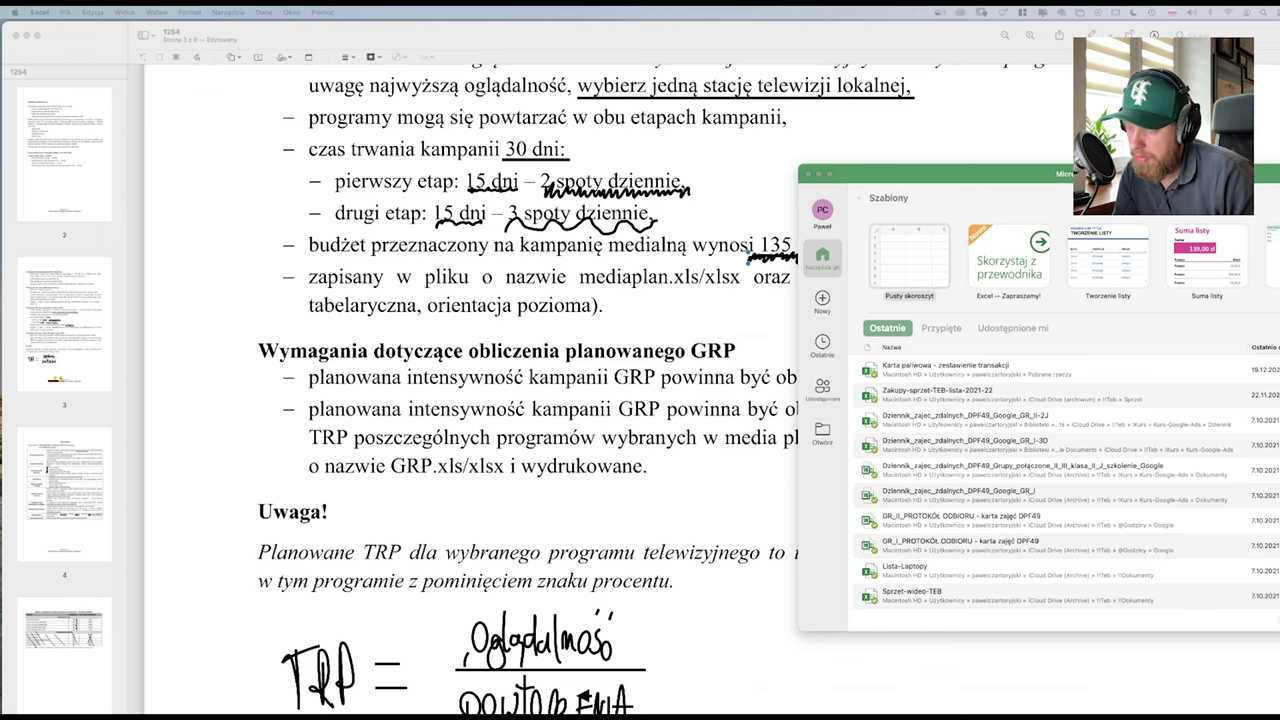
{"action": "key", "text": "super+Tab"}
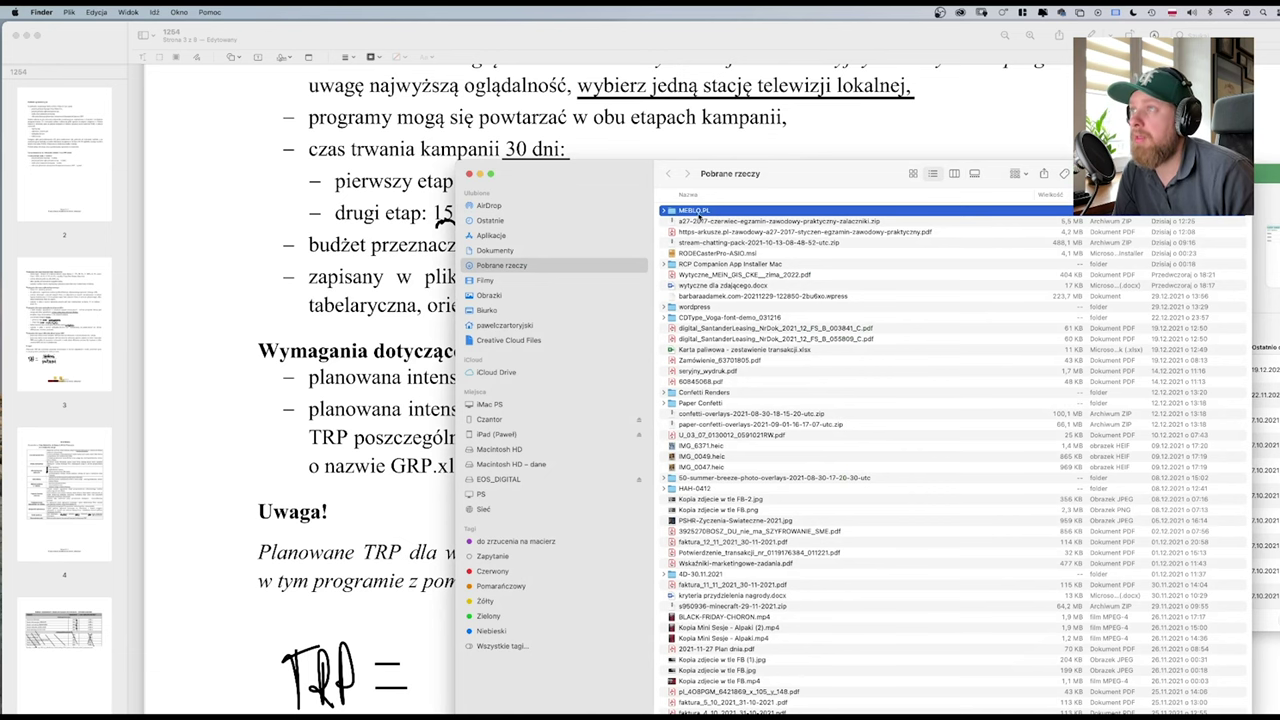
{"action": "double_click", "coordinate": [699, 211]}
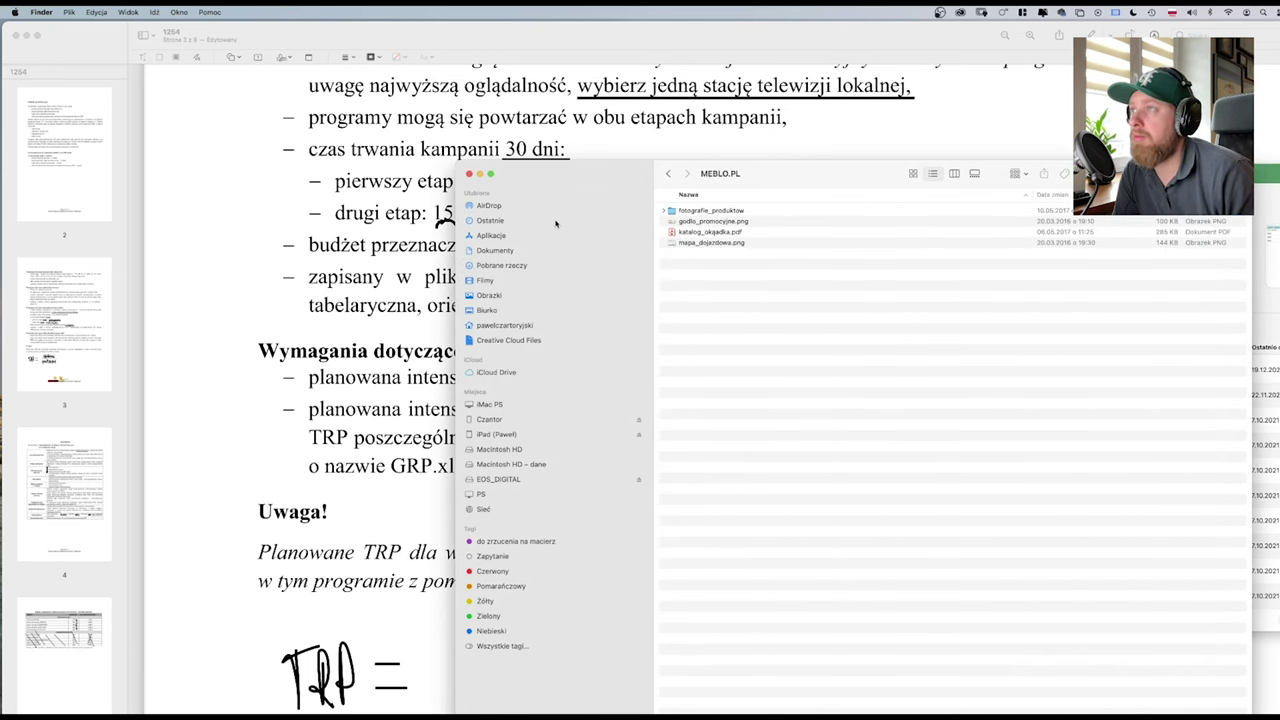
{"action": "left_click", "coordinate": [469, 174]}
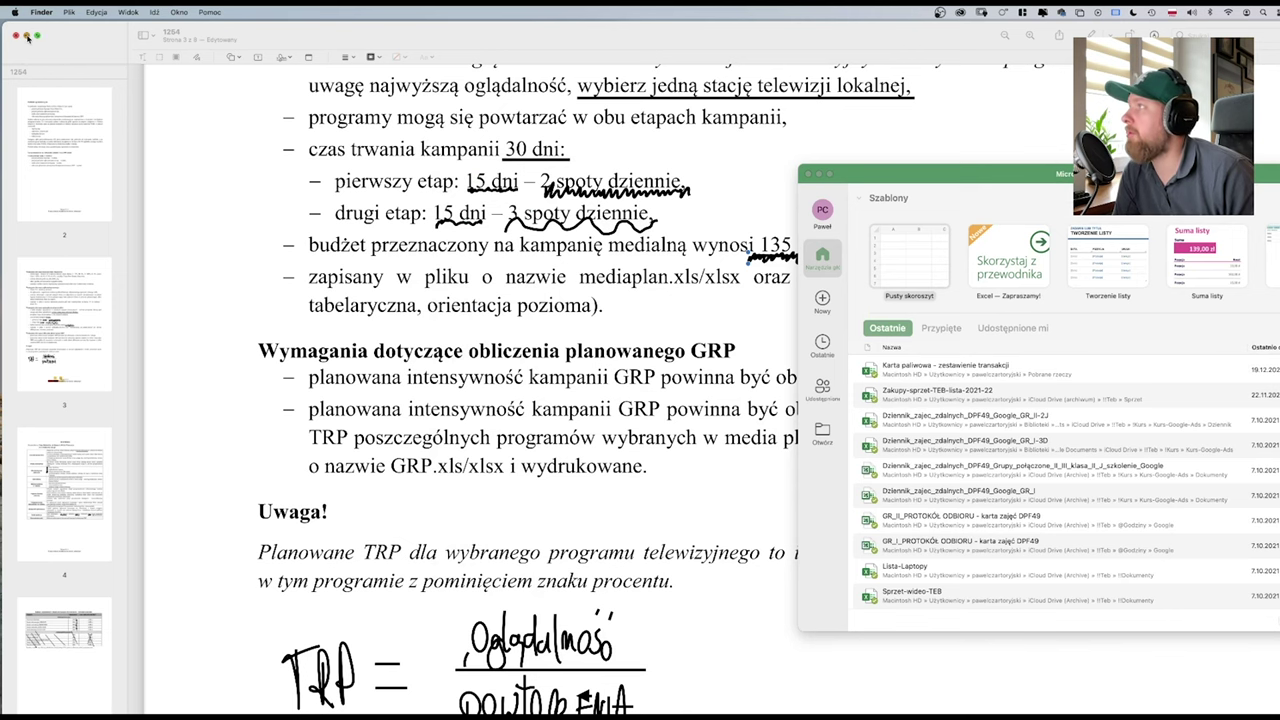
- Put the annotated 1254 document out of view, preview the original January 2017 exam PDF and enlarge its open window
{"action": "left_click", "coordinate": [16, 36]}
{"action": "left_click", "coordinate": [830, 170]}
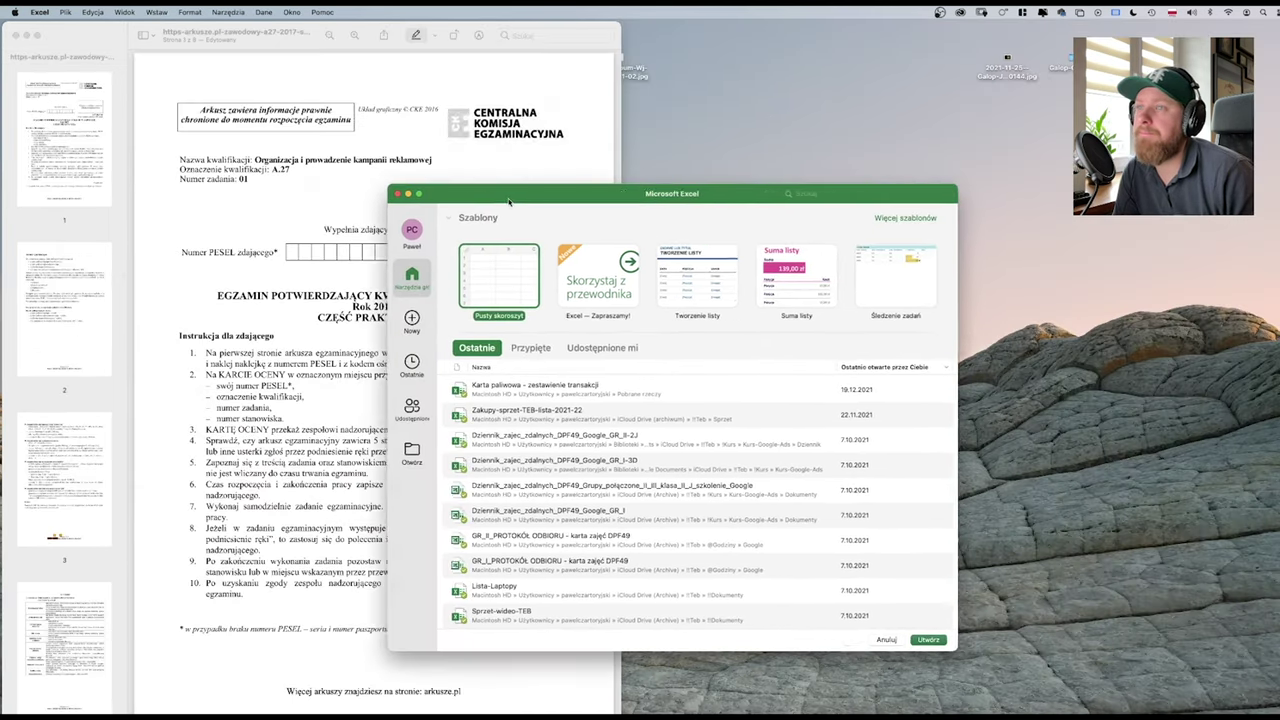
{"action": "key", "text": "super+Tab"}
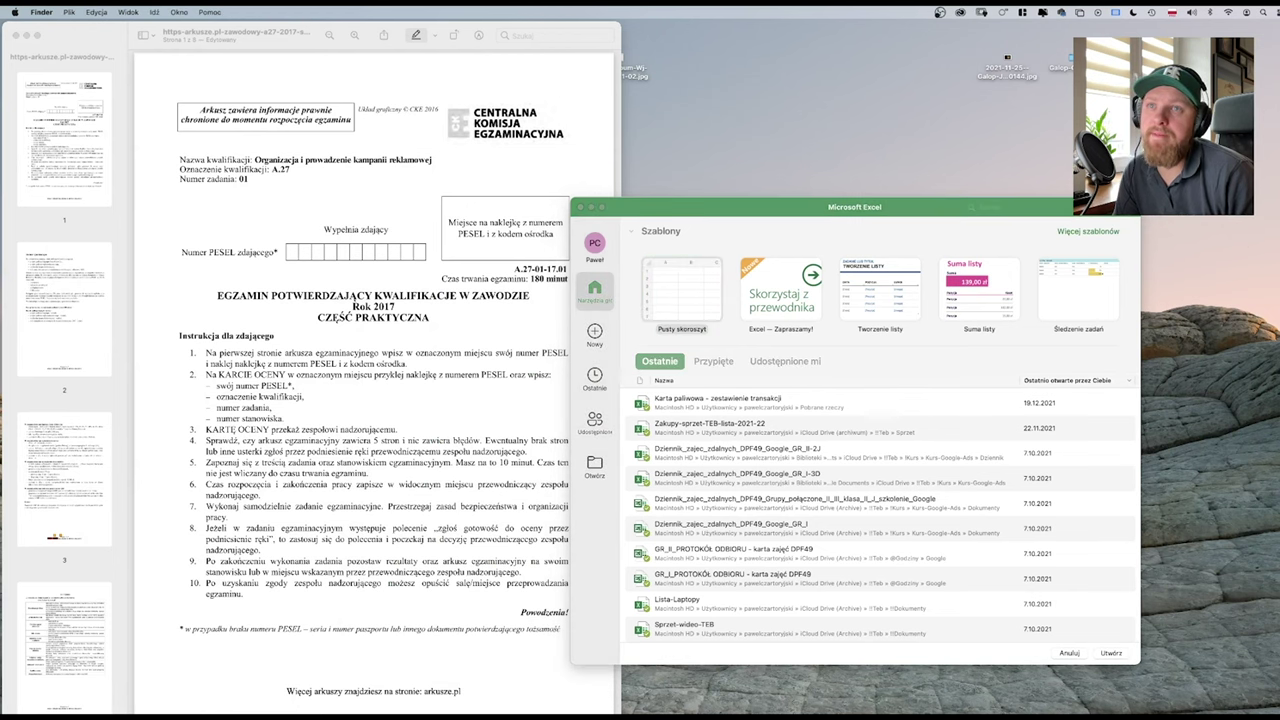
{"action": "key", "text": "space"}
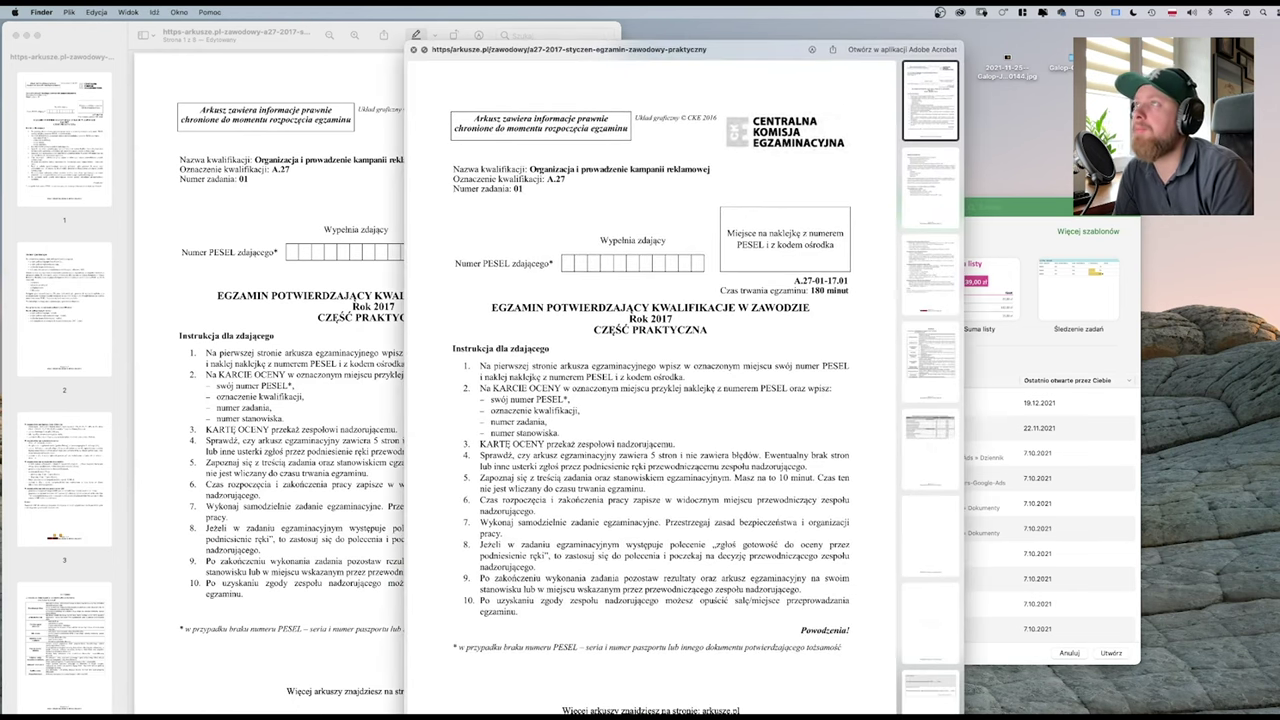
{"action": "key", "text": "space"}
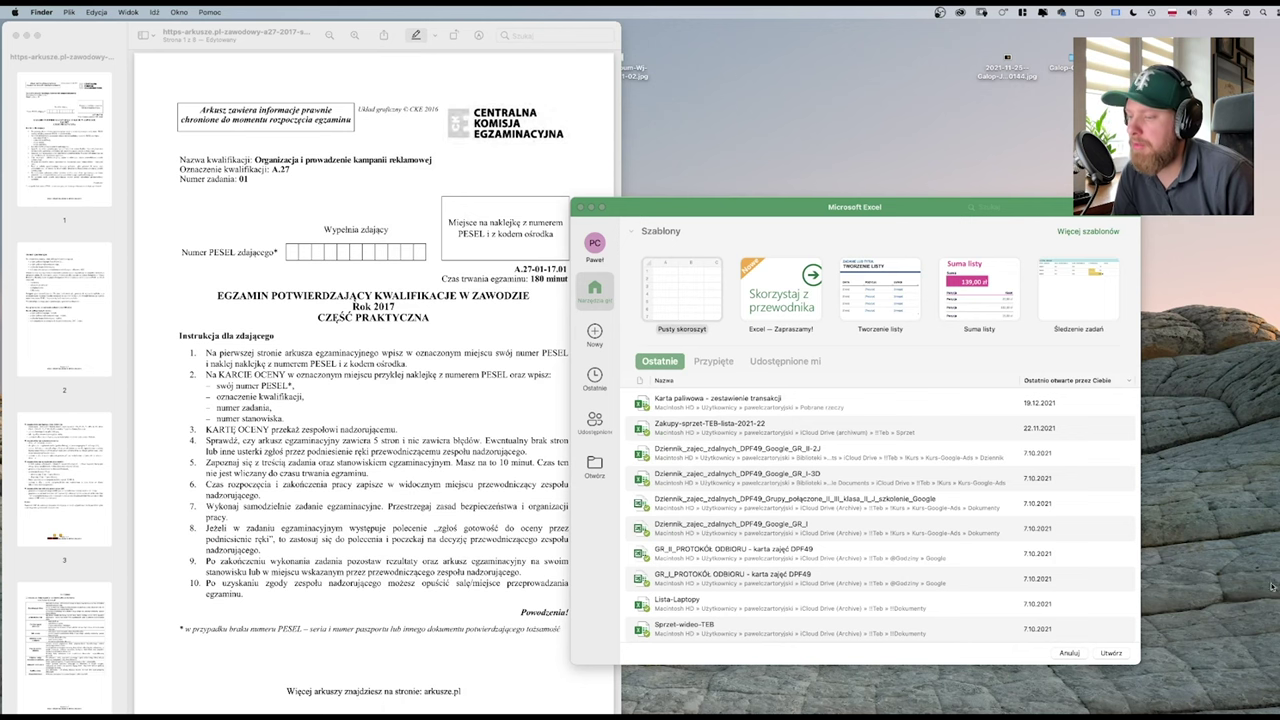
{"action": "left_click", "coordinate": [86, 33]}
{"action": "double_click", "coordinate": [98, 30]}
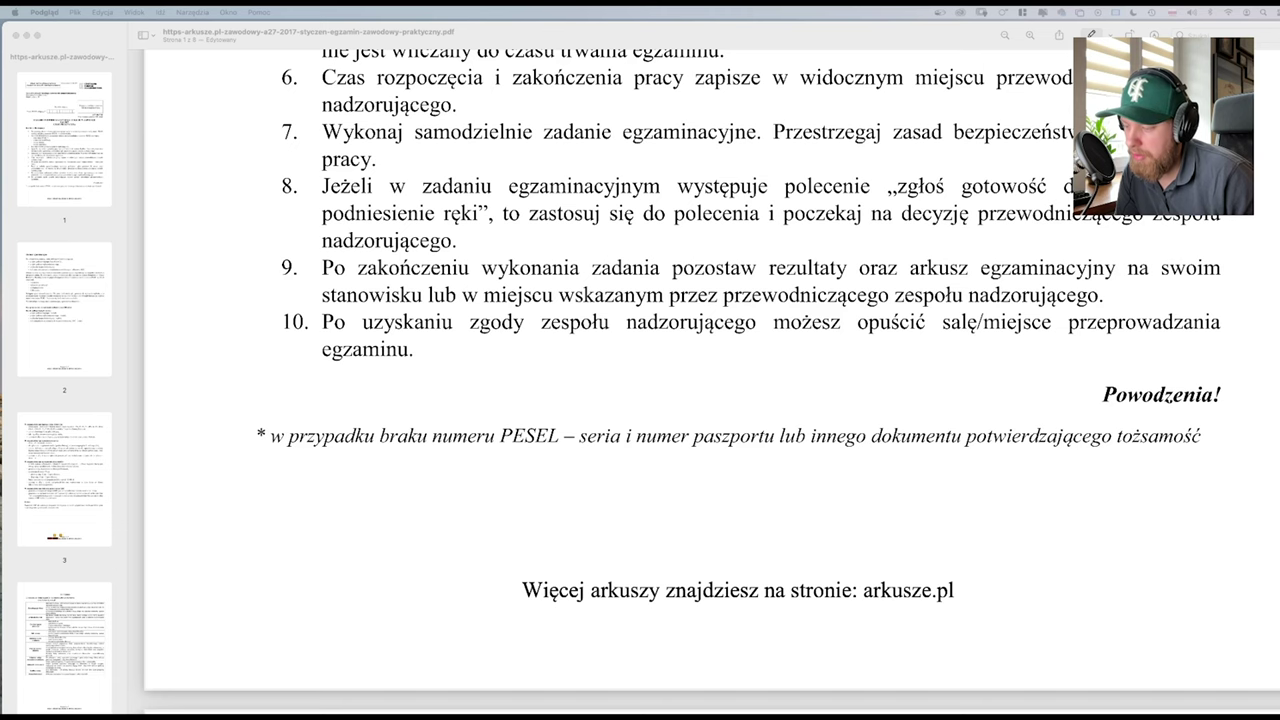
- Check the apple image file in the downloaded BALANSCITY folder and close the Finder window
{"action": "key", "text": "super+o"}
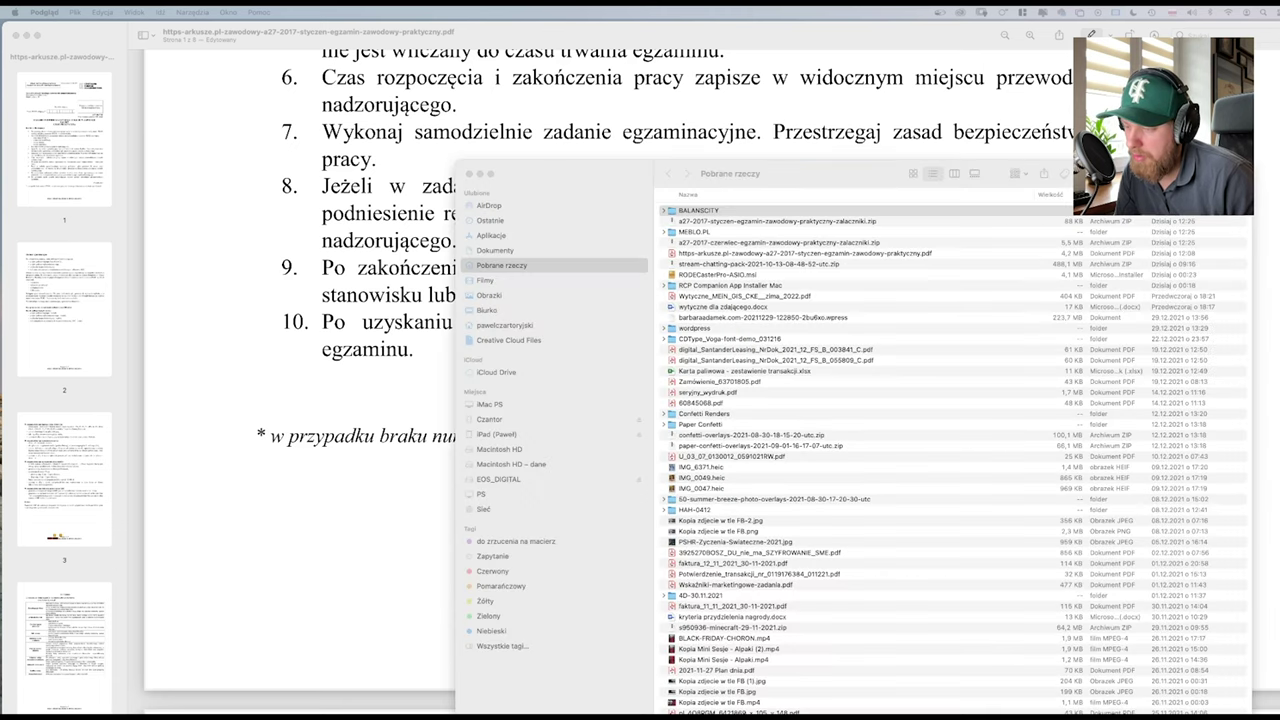
{"action": "double_click", "coordinate": [697, 210]}
{"action": "left_click", "coordinate": [696, 211]}
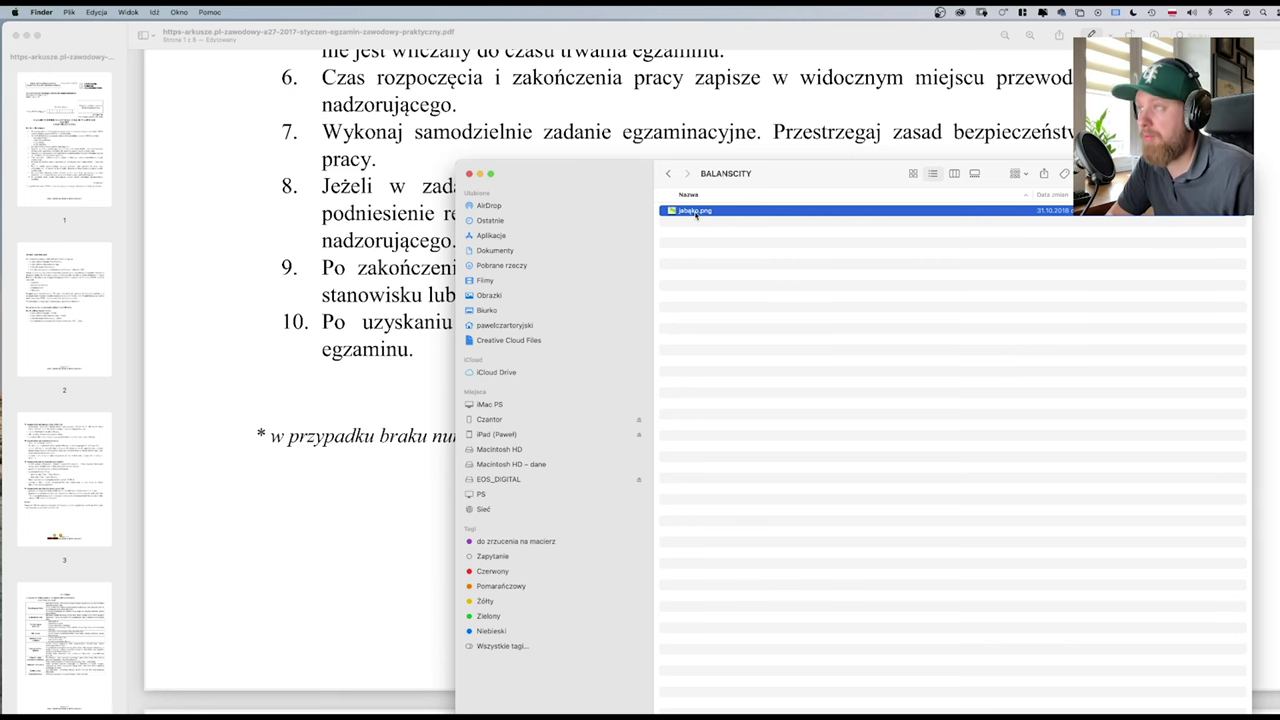
{"action": "left_click", "coordinate": [469, 174]}
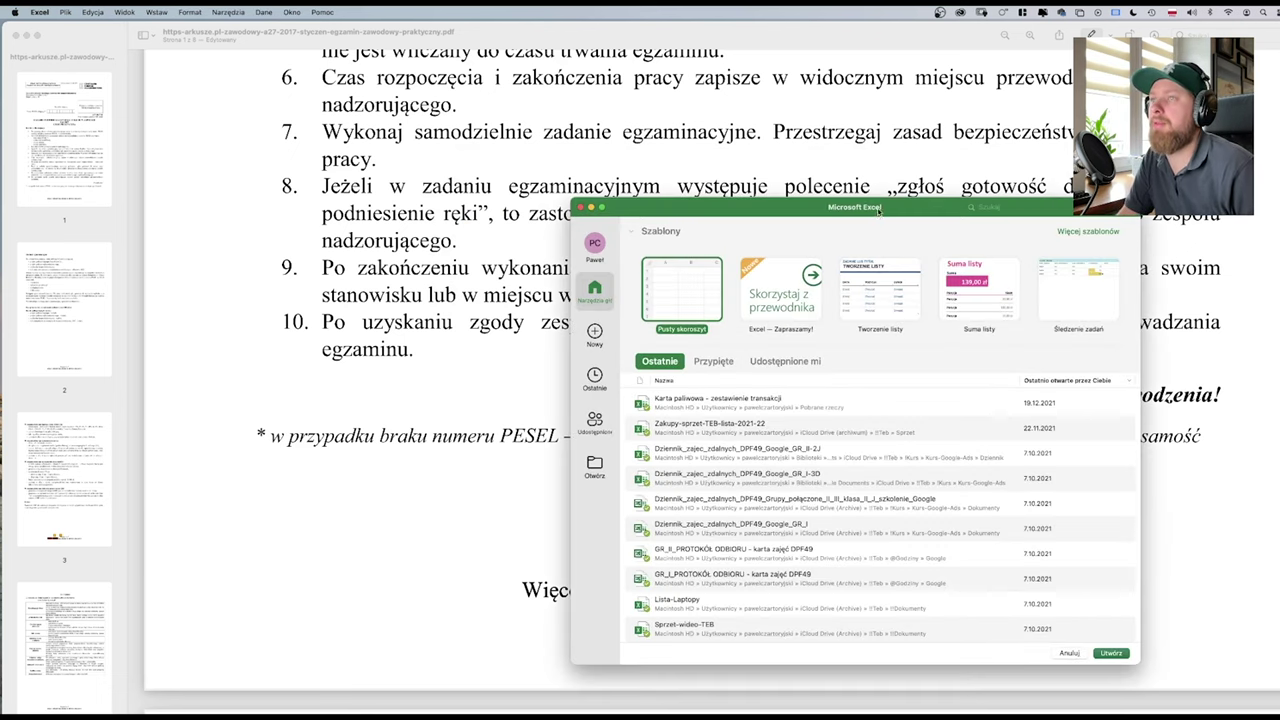
- Create a blank Excel workbook, enlarge its window to fill the screen and make A1 the active cell
{"action": "left_click_drag", "start_coordinate": [883, 209], "coordinate": [640, 48]}
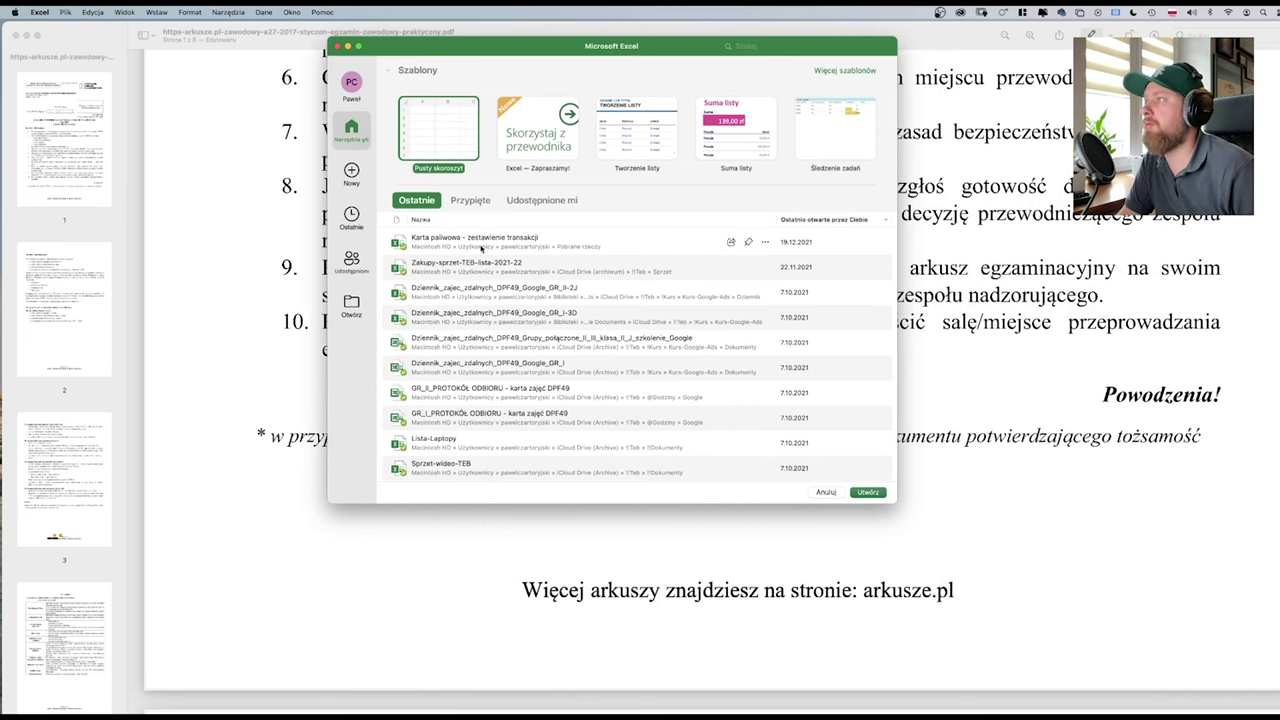
{"action": "left_click", "coordinate": [351, 171]}
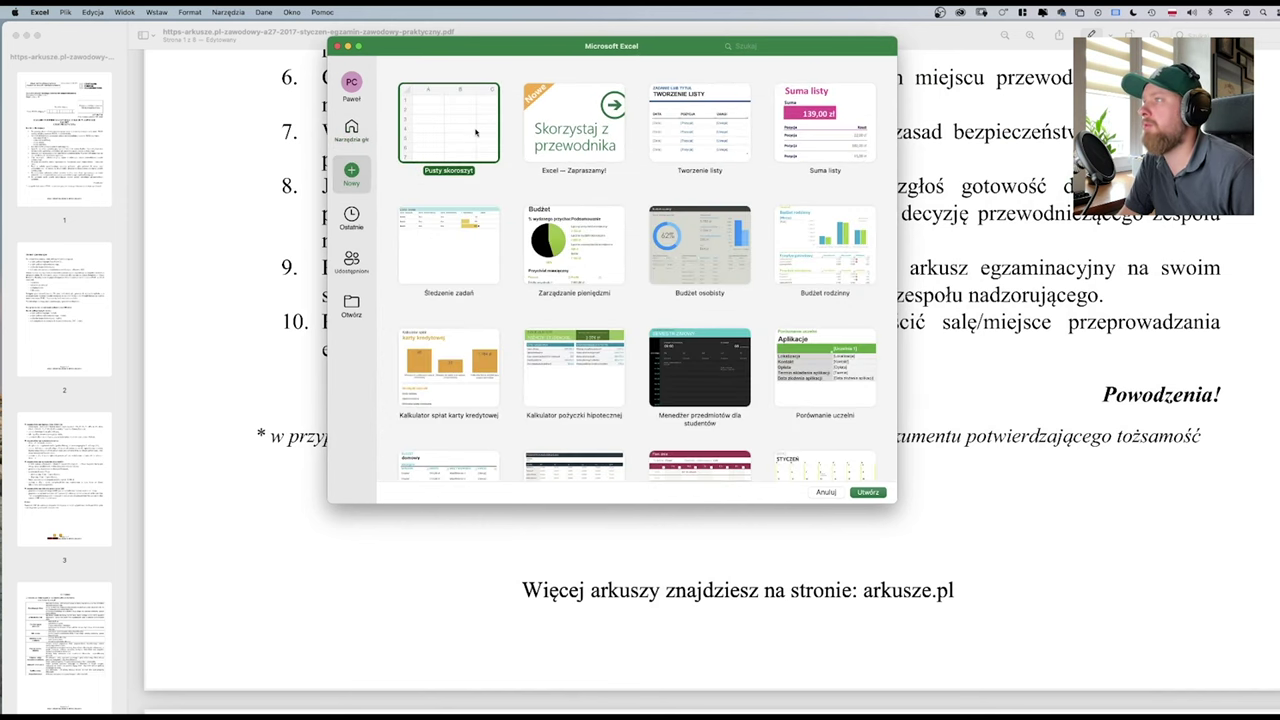
{"action": "double_click", "coordinate": [476, 132]}
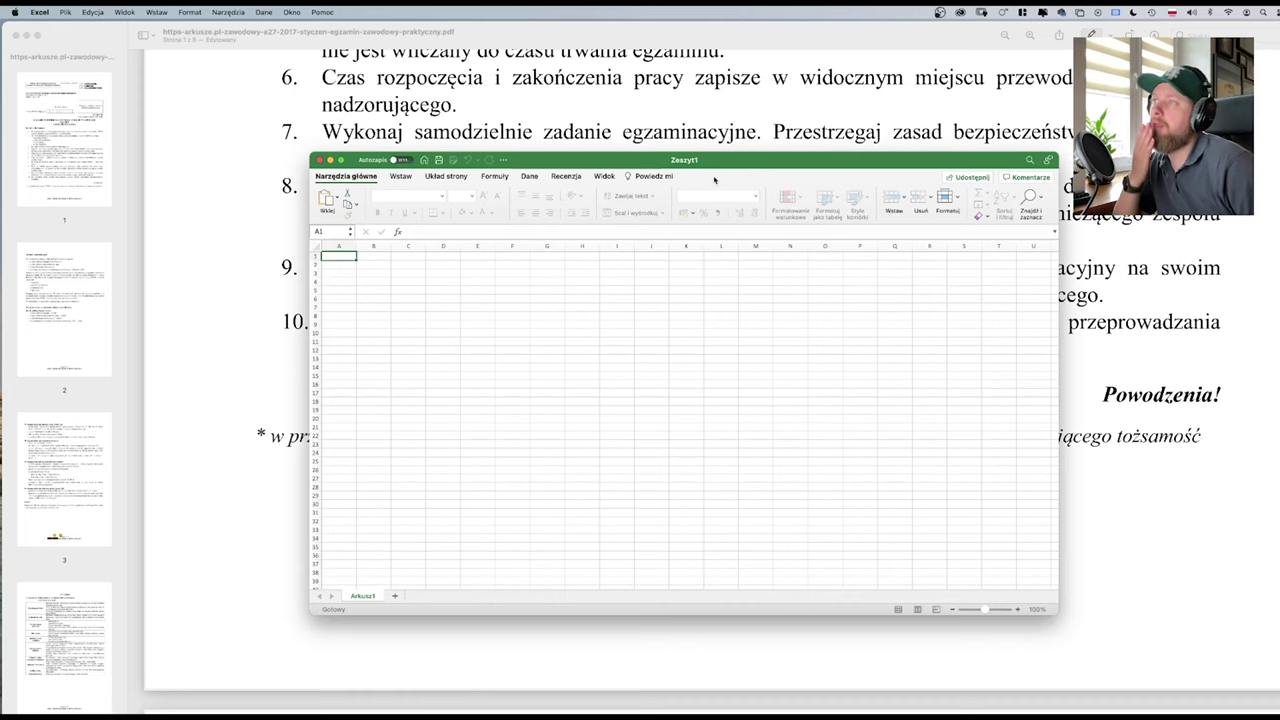
{"action": "double_click", "coordinate": [747, 163]}
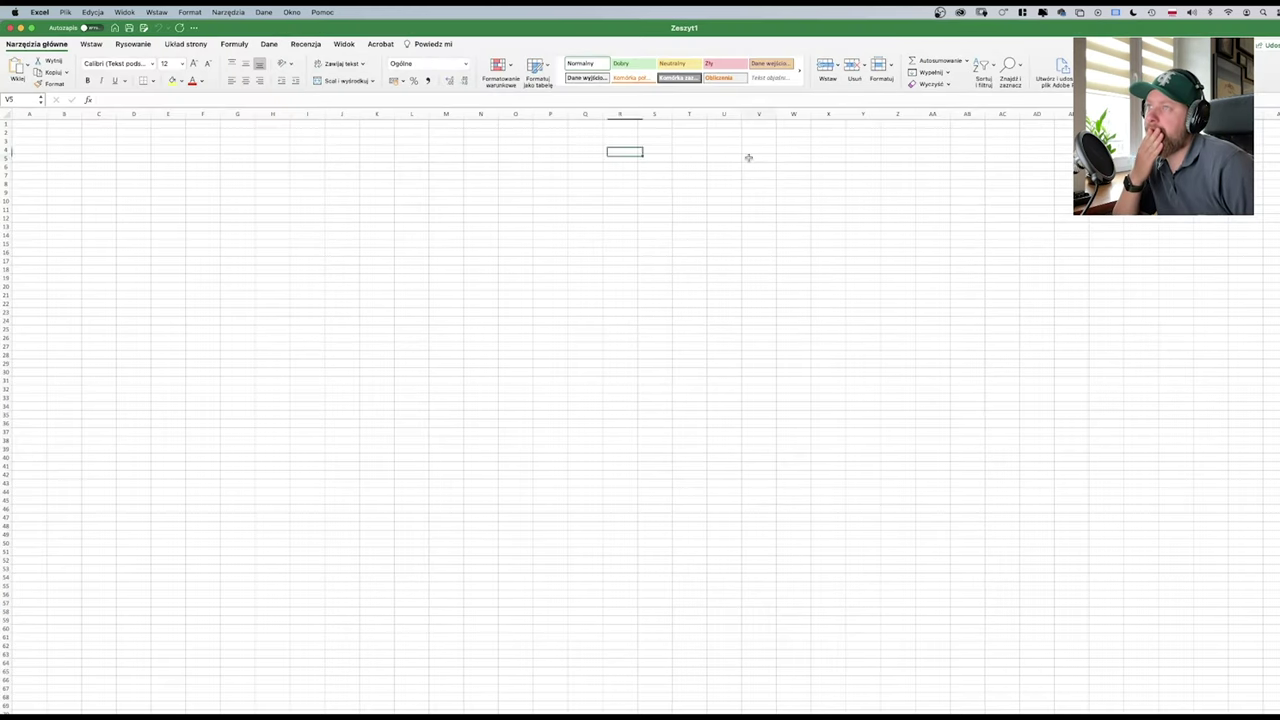
{"action": "left_click", "coordinate": [748, 158]}
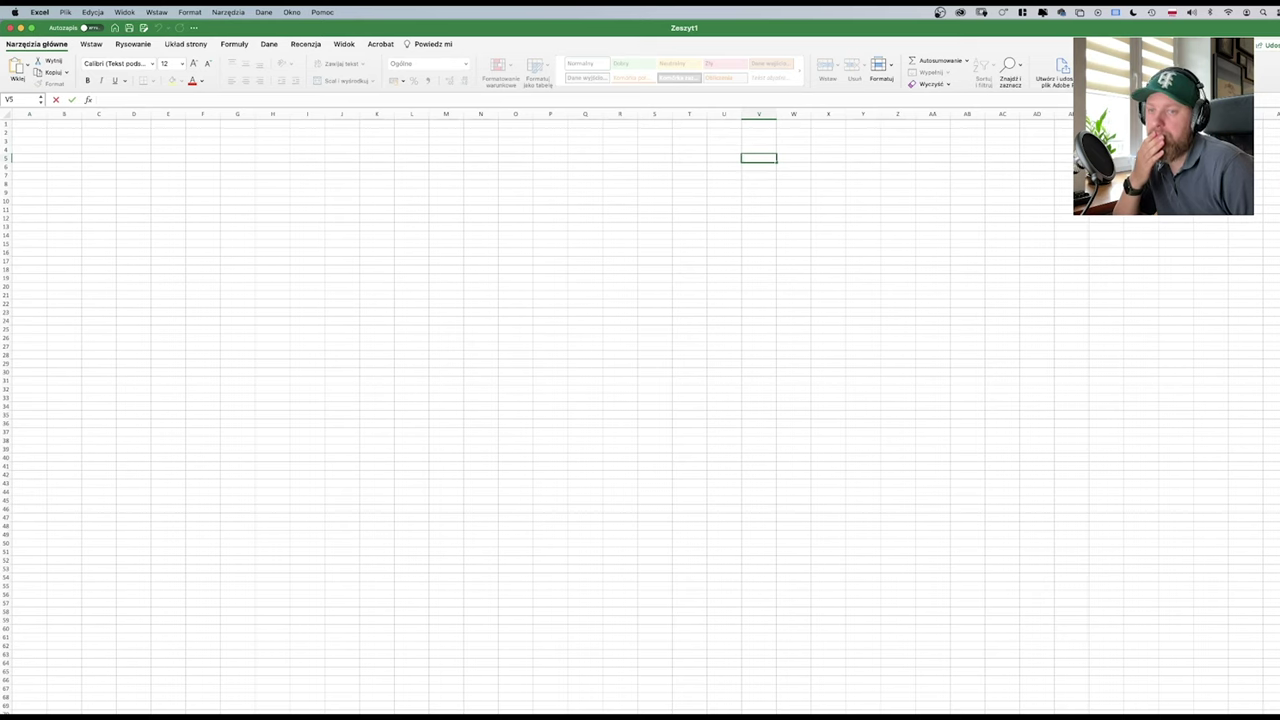
{"action": "left_click", "coordinate": [37, 124]}
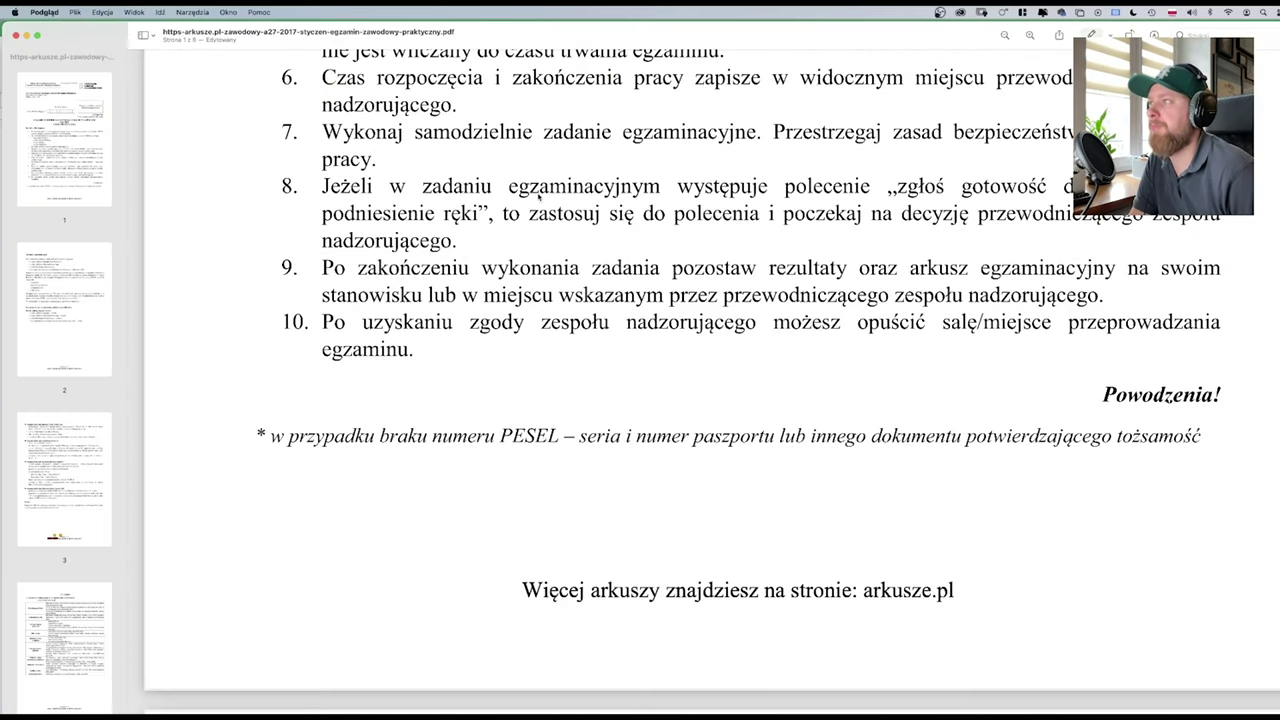
- Return to the annotated 1254 exam document and review the requirements for preparing the media plan
{"action": "scroll", "coordinate": [540, 200], "scroll_direction": "down", "scroll_amount": 1}
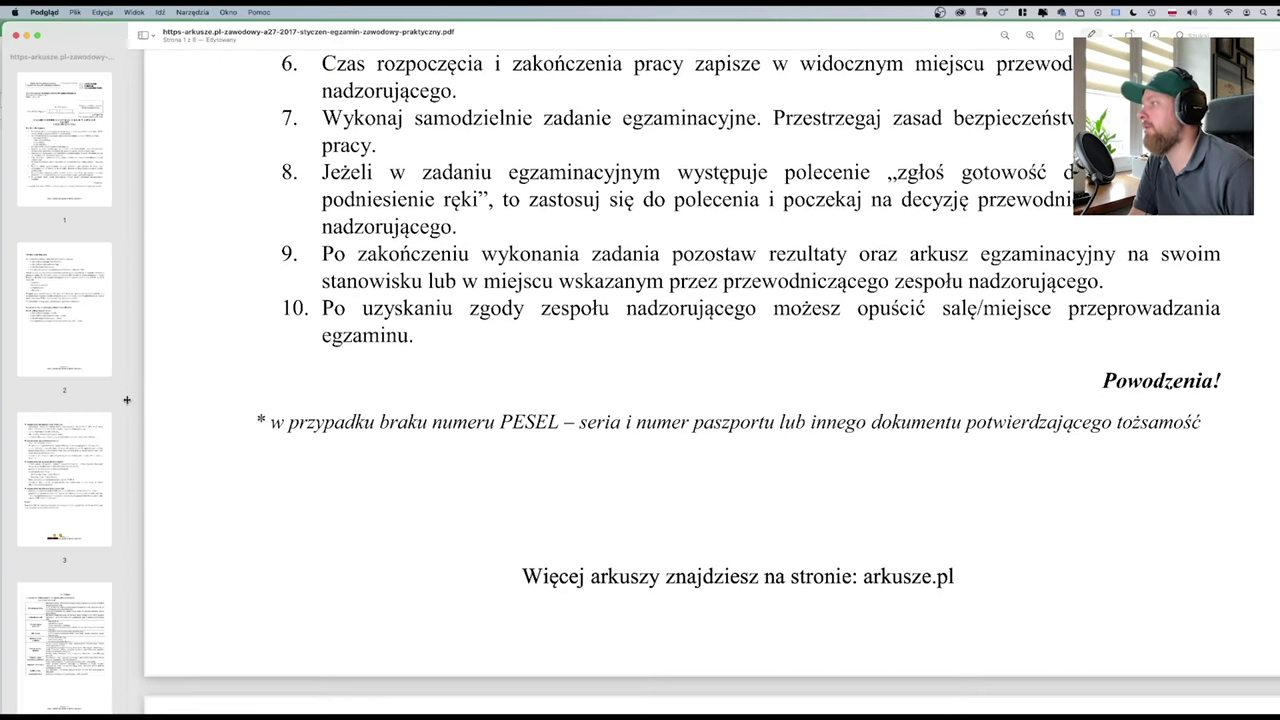
{"action": "scroll", "coordinate": [76, 477], "scroll_direction": "down", "scroll_amount": 5}
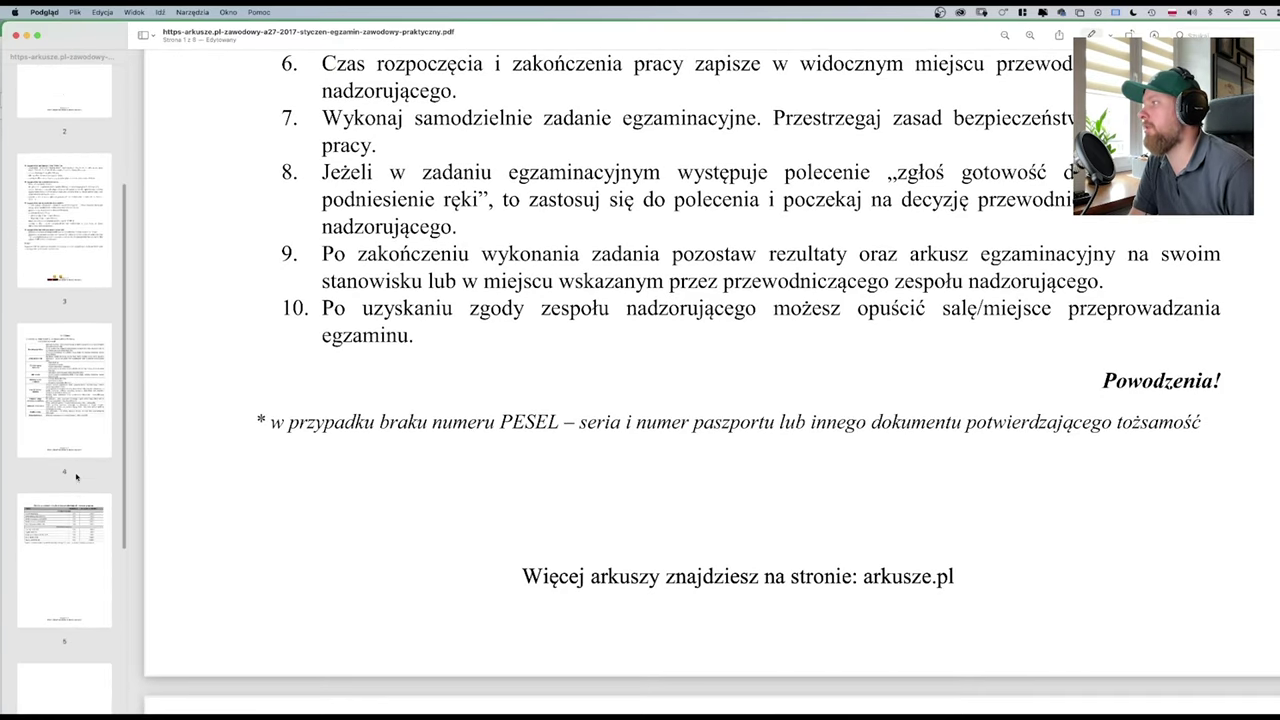
{"action": "scroll", "coordinate": [76, 477], "scroll_direction": "up", "scroll_amount": 5}
{"action": "left_click_drag", "start_coordinate": [98, 40], "coordinate": [225, 137]}
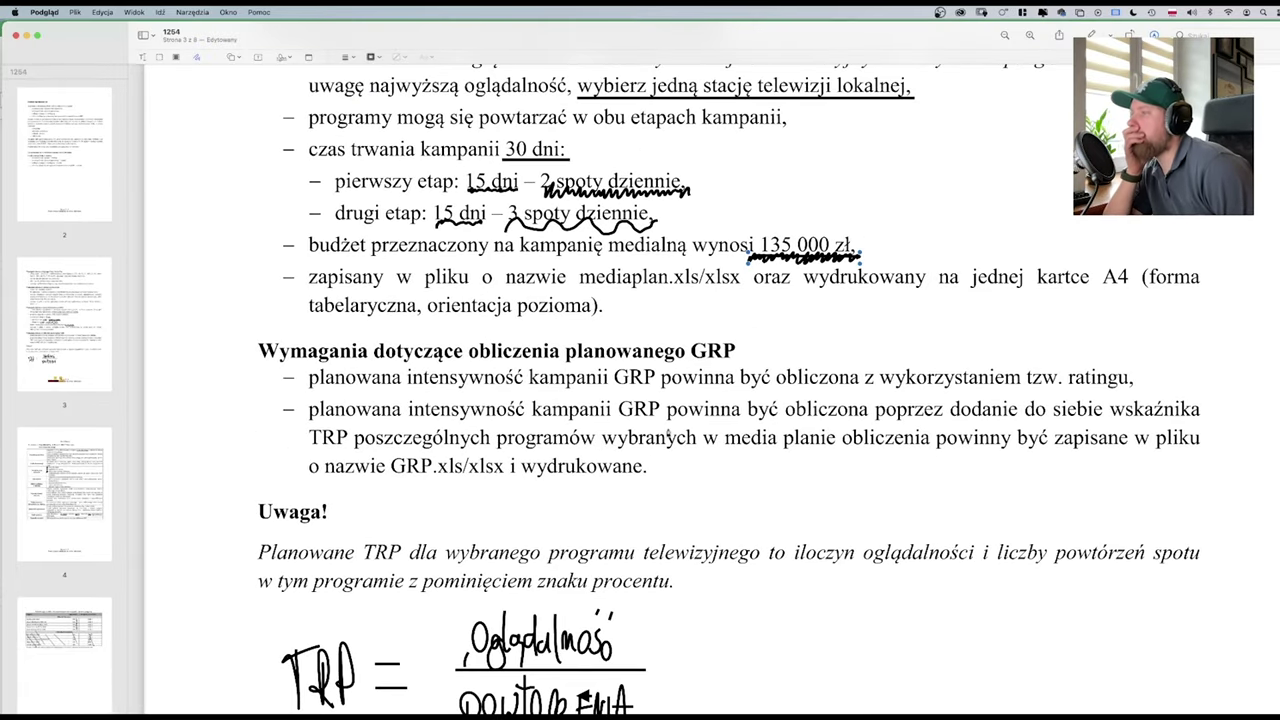
{"action": "scroll", "coordinate": [690, 381], "scroll_direction": "up", "scroll_amount": 3}
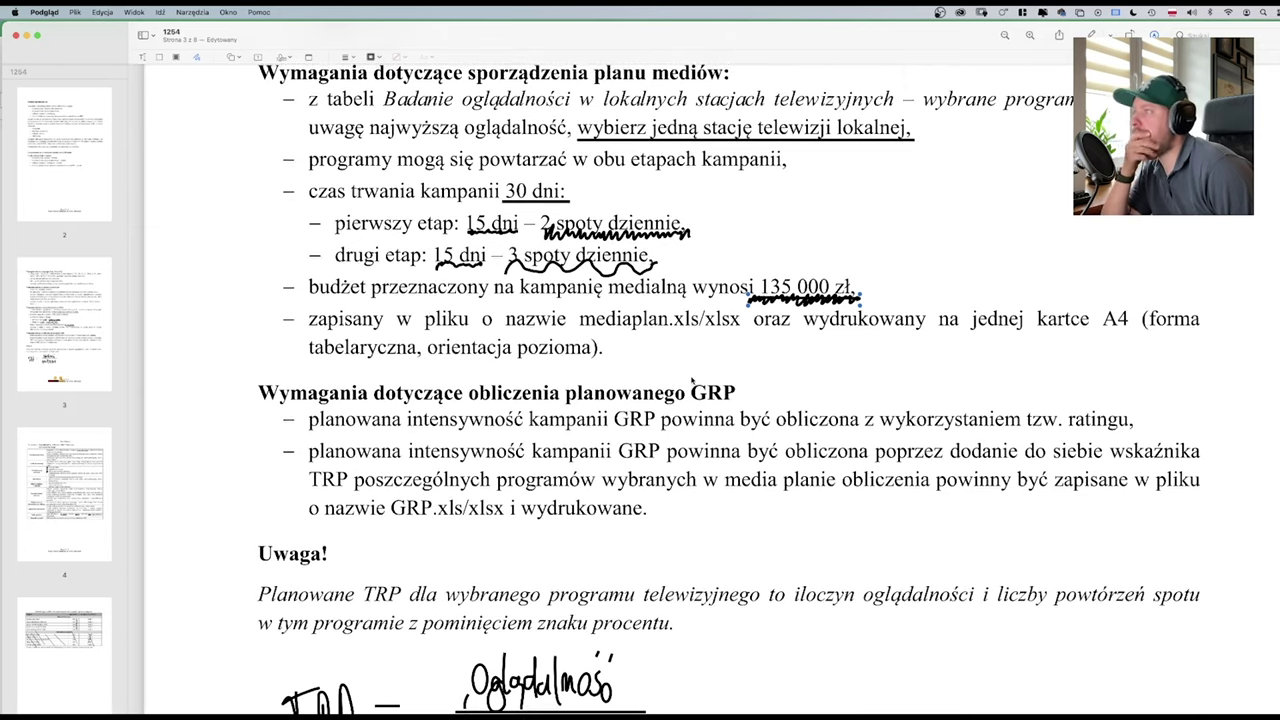
{"action": "scroll", "coordinate": [690, 381], "scroll_direction": "up", "scroll_amount": 2}
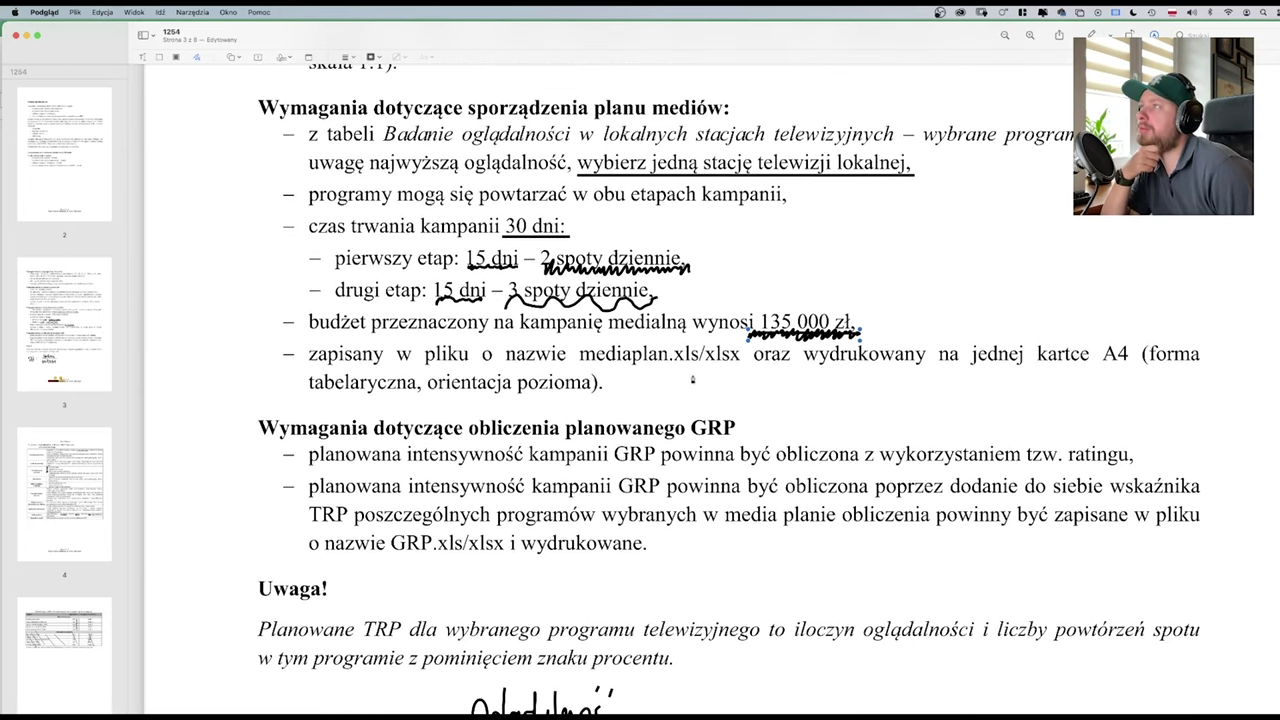
{"action": "scroll", "coordinate": [692, 379], "scroll_direction": "up", "scroll_amount": 1}
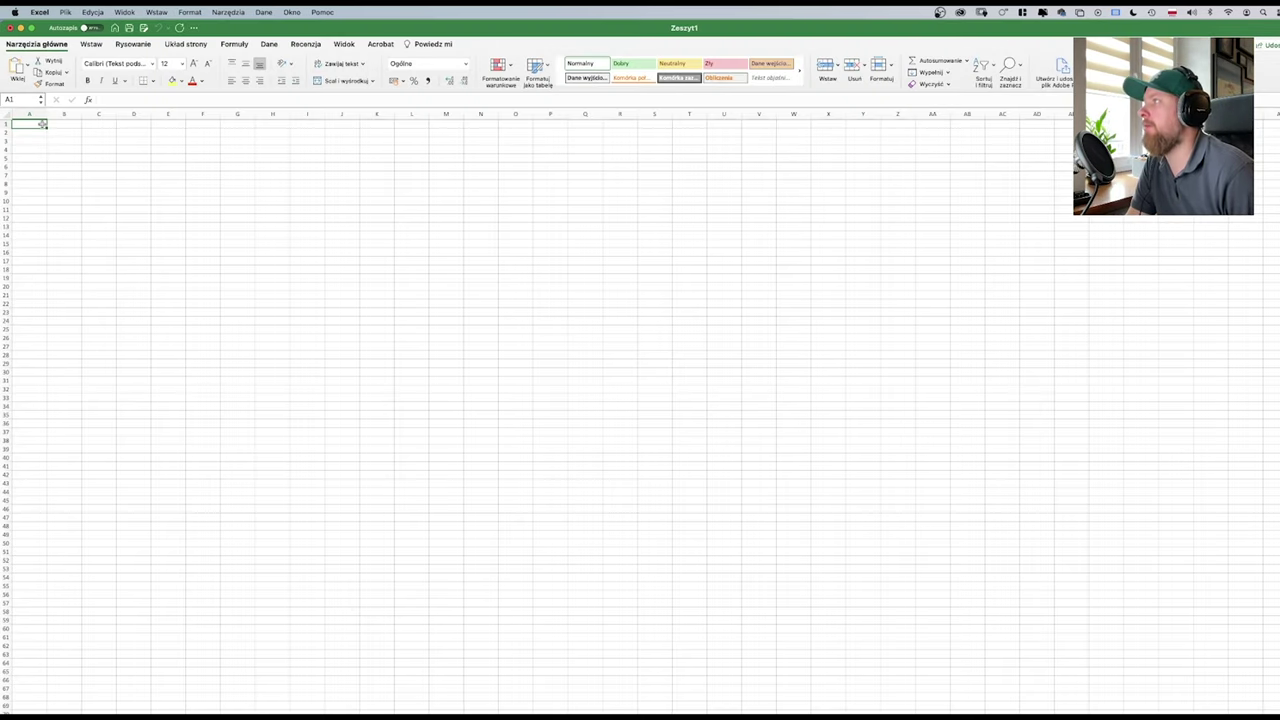
- Merge and center cells A1 to G1 in the blank workbook
{"action": "left_click_drag", "start_coordinate": [42, 124], "coordinate": [232, 124]}
{"action": "left_click", "coordinate": [324, 81]}
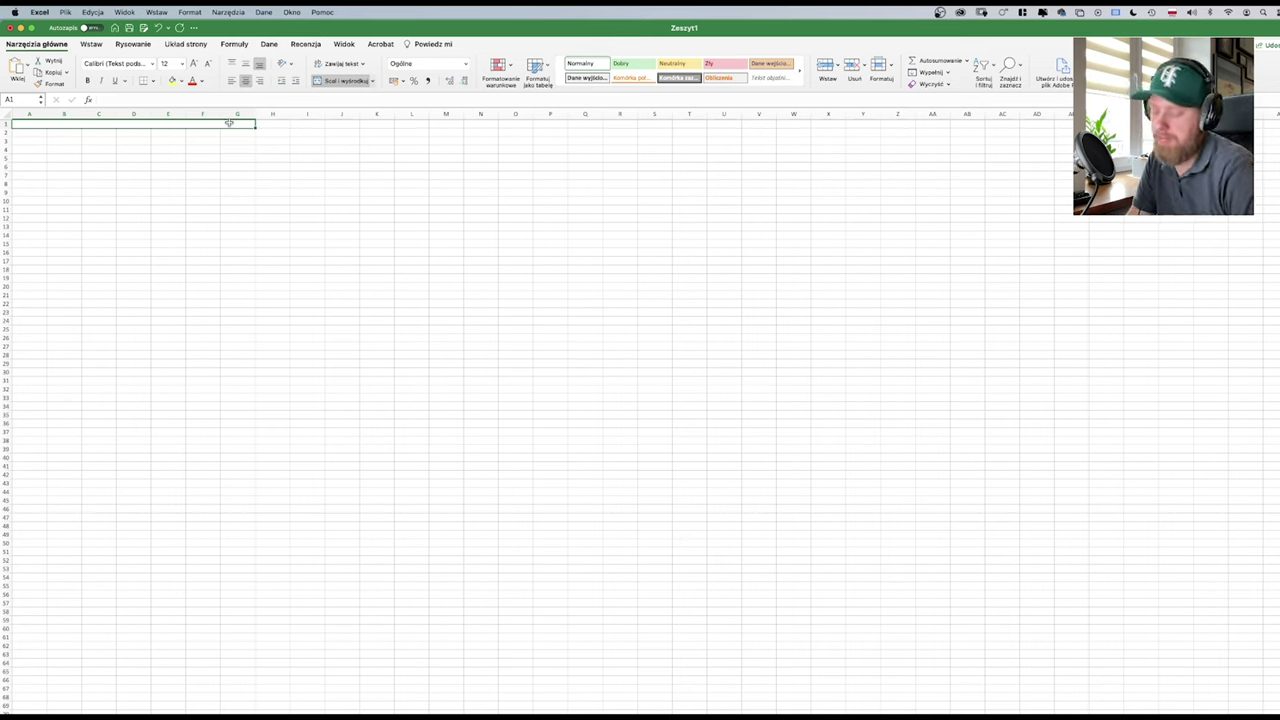
- Enter the title "MEDIA PLAN" in the merged cell A1:G1
{"action": "type", "text": "MEDIA PL"}
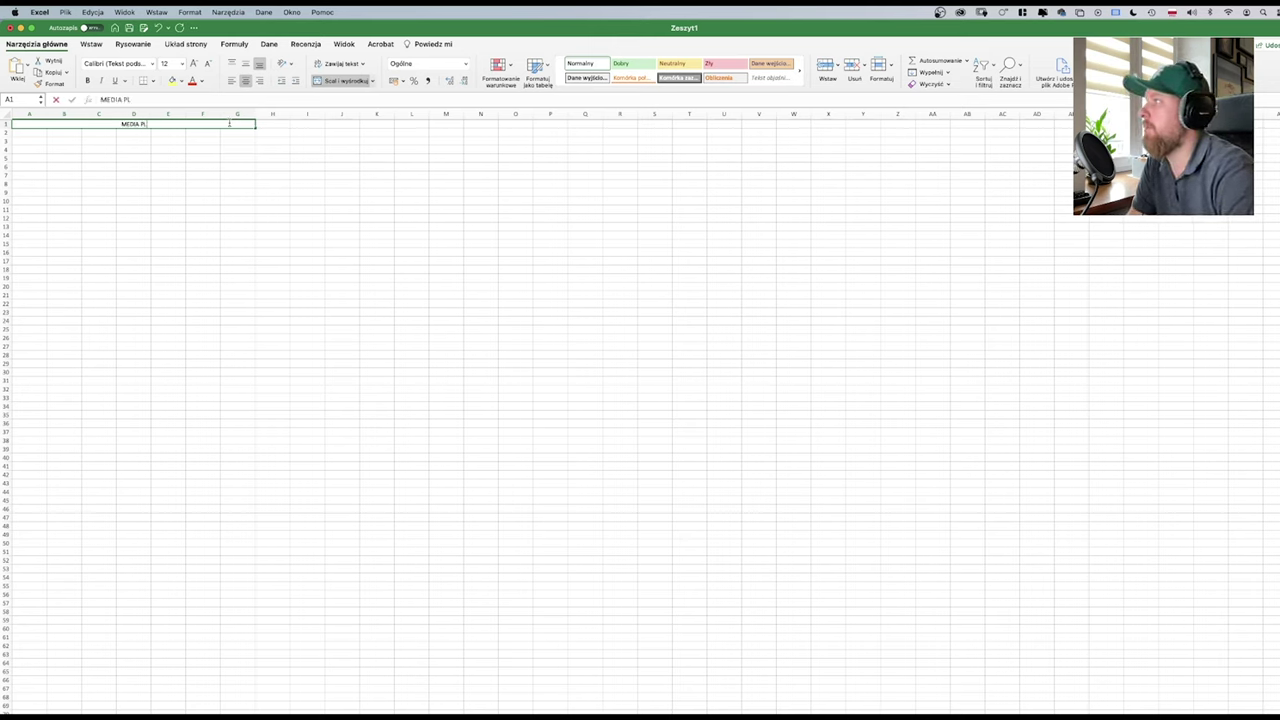
{"action": "type", "text": "AN"}
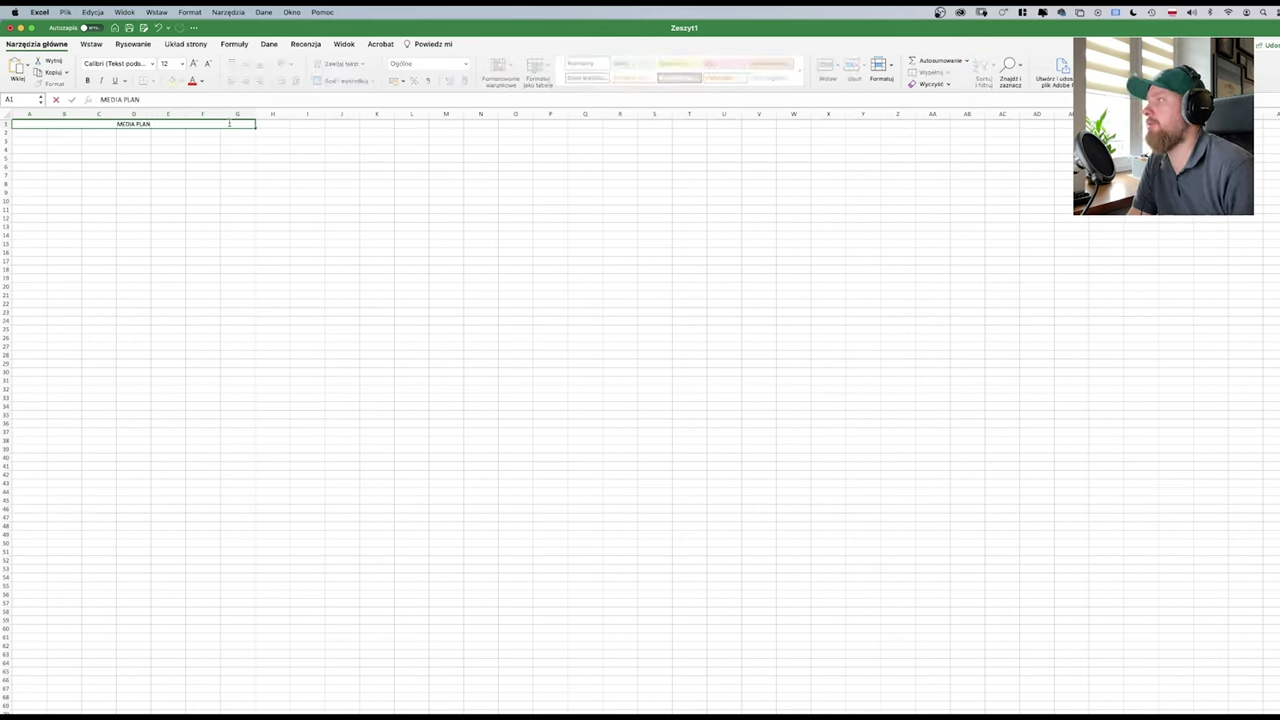
{"action": "left_click", "coordinate": [212, 156]}
{"action": "left_click", "coordinate": [215, 125]}
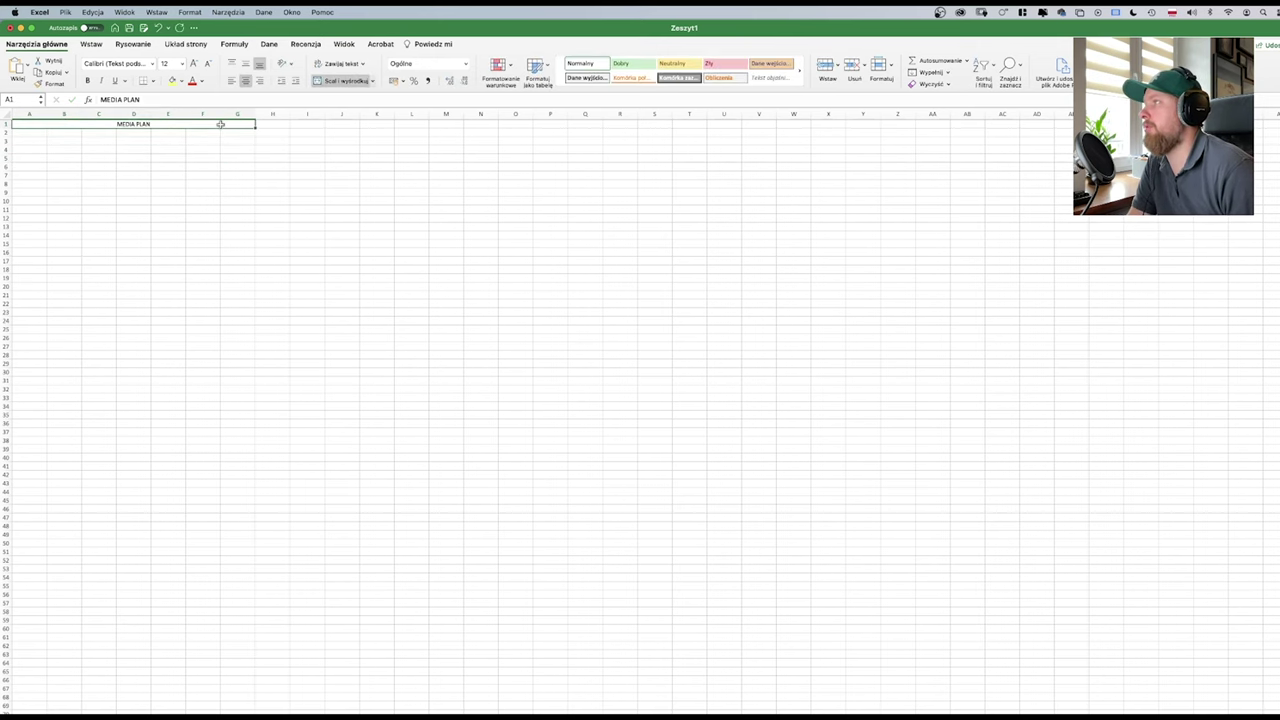
{"action": "scroll", "coordinate": [640, 410], "scroll_direction": "up", "scroll_amount": 5}
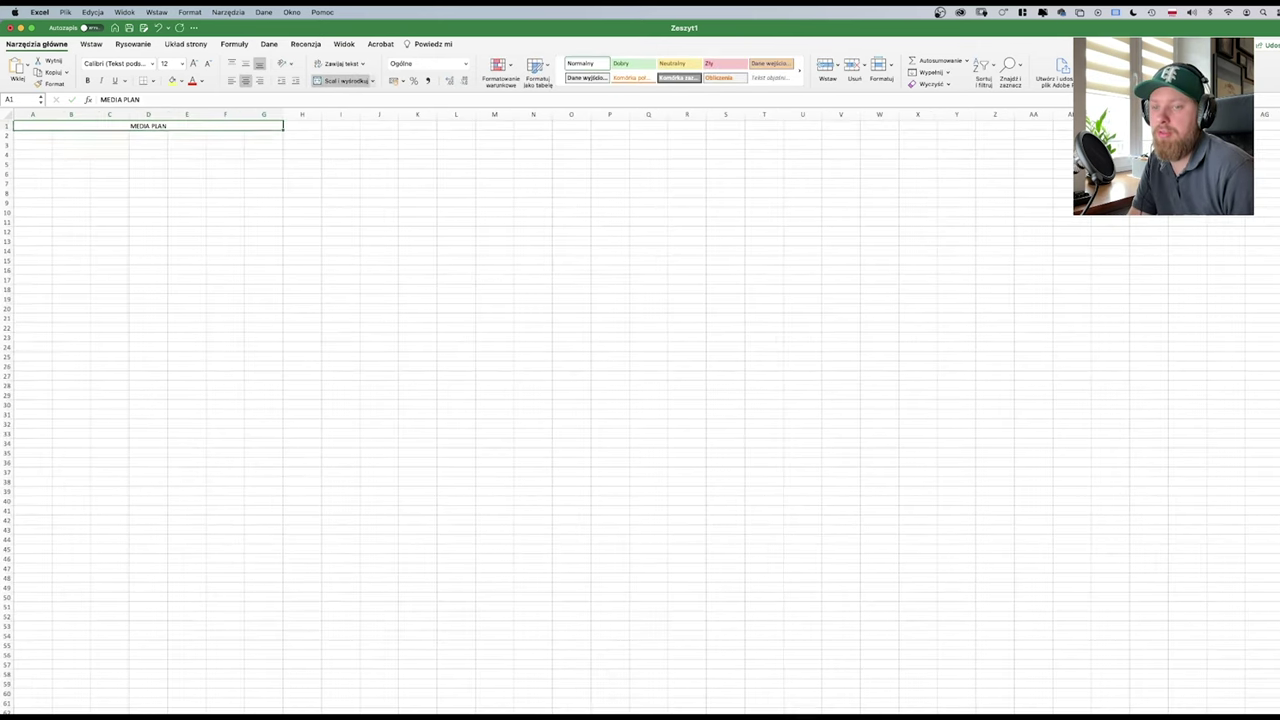
{"action": "scroll", "coordinate": [640, 410], "scroll_direction": "up", "scroll_amount": 5}
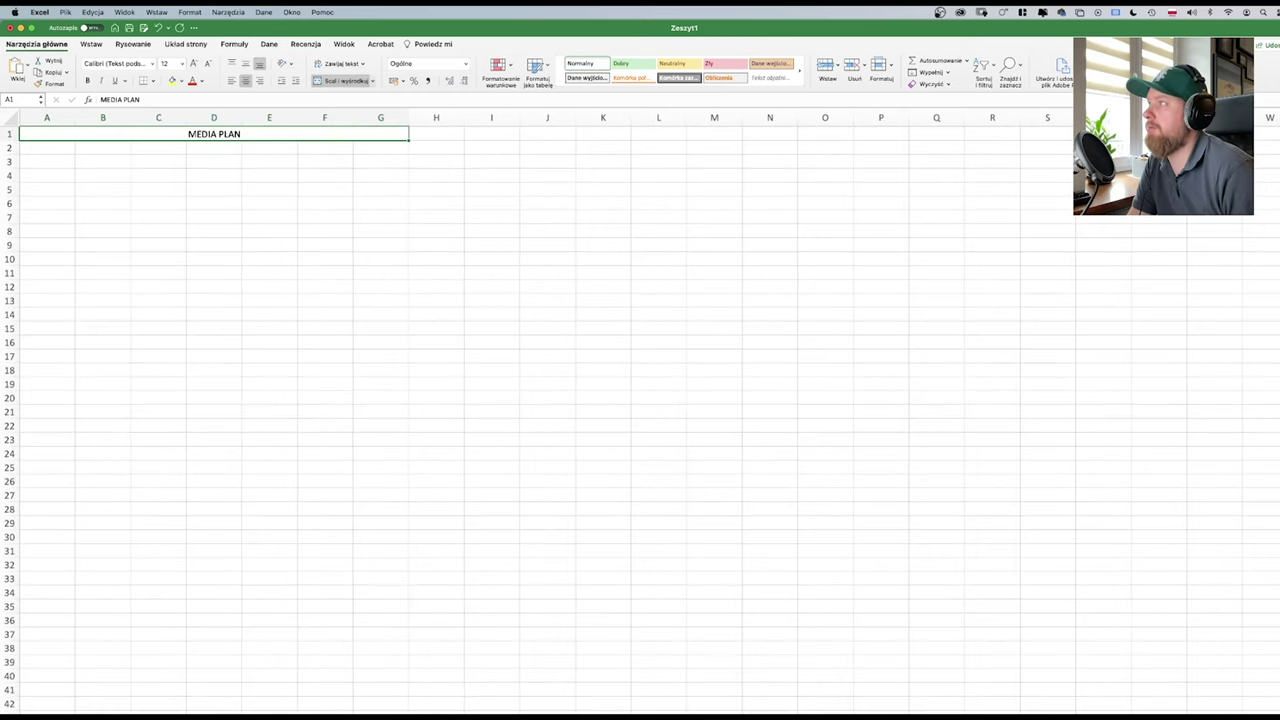
{"action": "scroll", "coordinate": [640, 410], "scroll_direction": "up", "scroll_amount": 5}
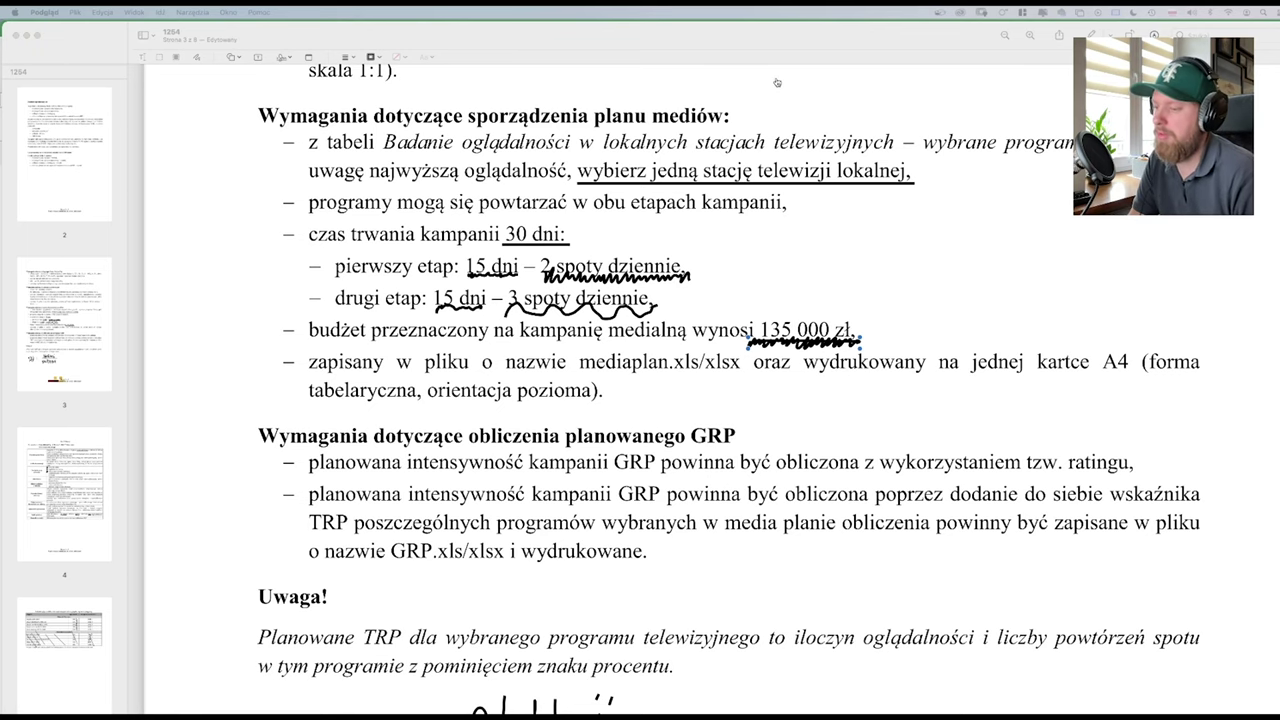
- Review the media plan requirements in the 1254 exam document, checking the campaign duration and stages against the workbook
{"action": "key", "text": "super+Tab"}
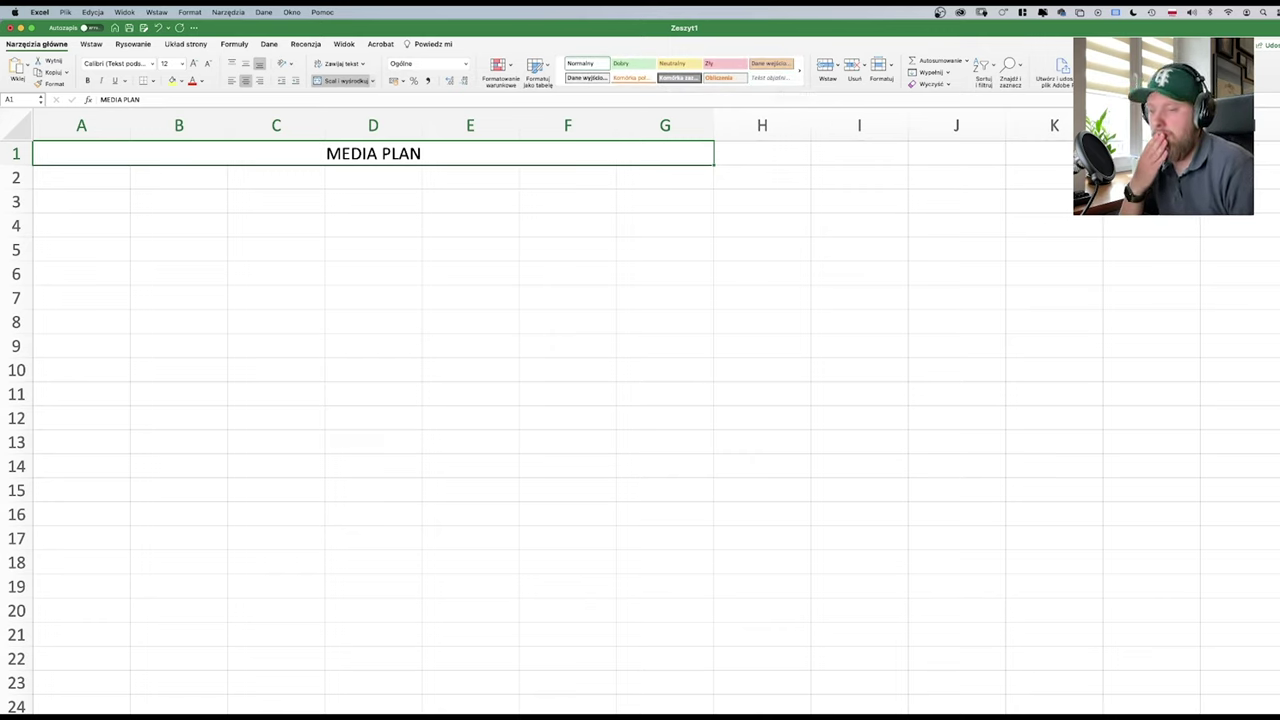
{"action": "key", "text": "super+Tab"}
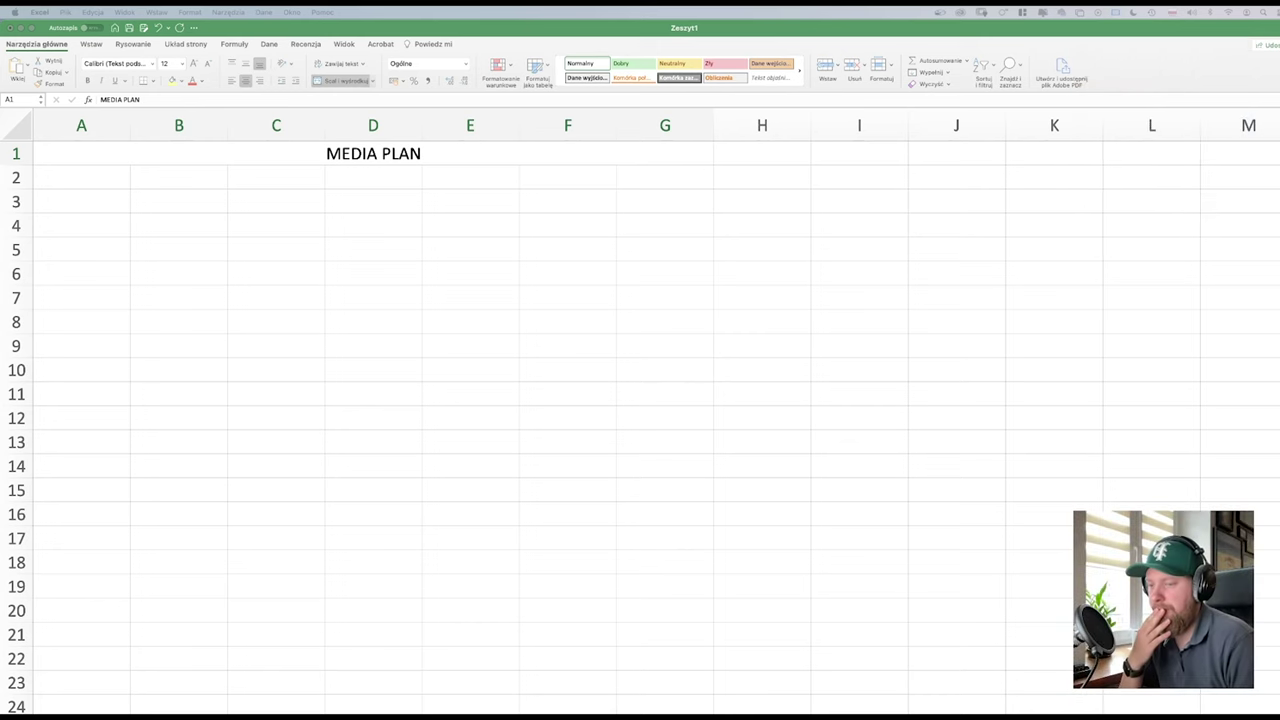
{"action": "left_click", "coordinate": [649, 320]}
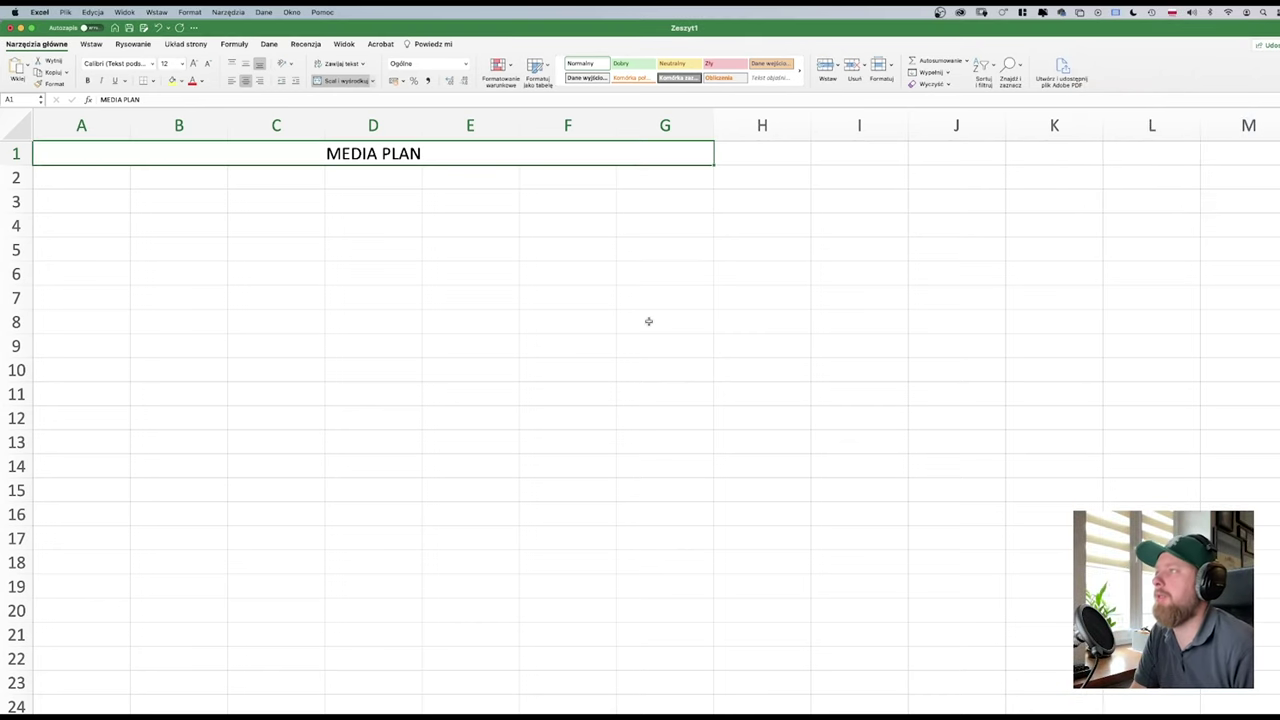
{"action": "left_click", "coordinate": [376, 192]}
{"action": "left_click", "coordinate": [100, 200]}
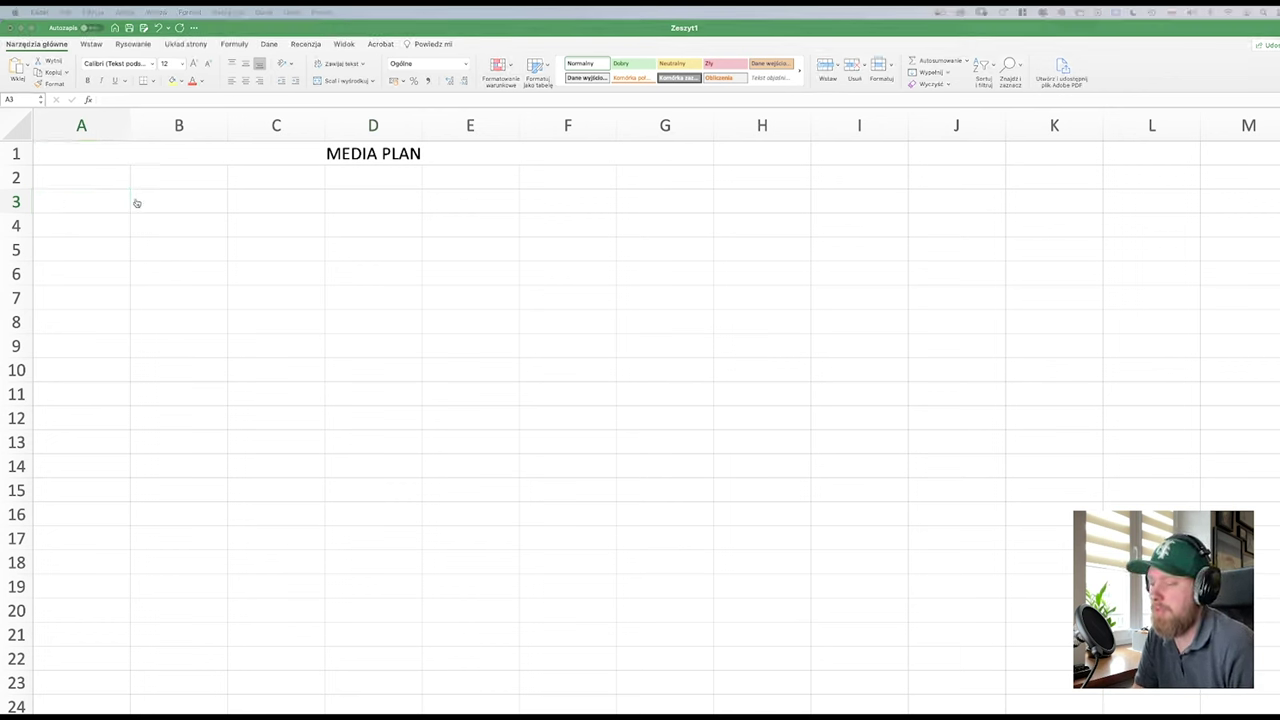
{"action": "key", "text": "super+Tab"}
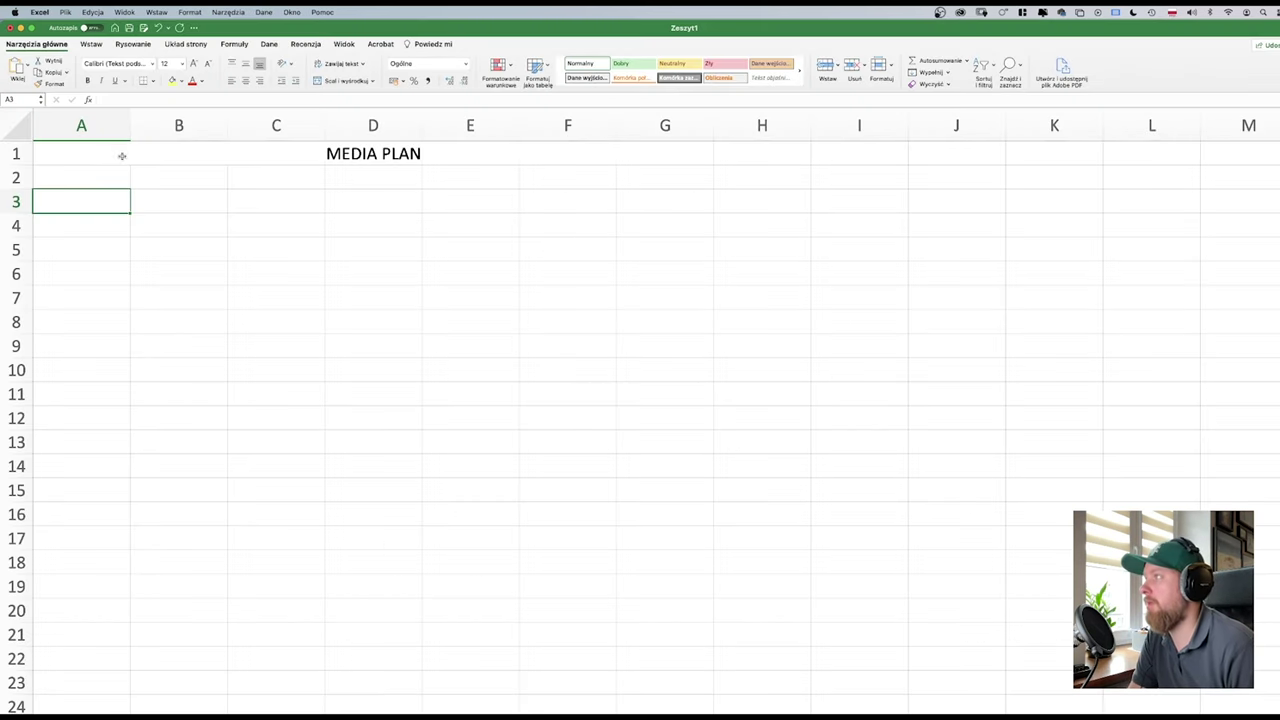
- Merge and center cells A3 and B3 and enter the label "Czas trwania kampanii:" in them
{"action": "left_click_drag", "start_coordinate": [108, 200], "coordinate": [199, 205]}
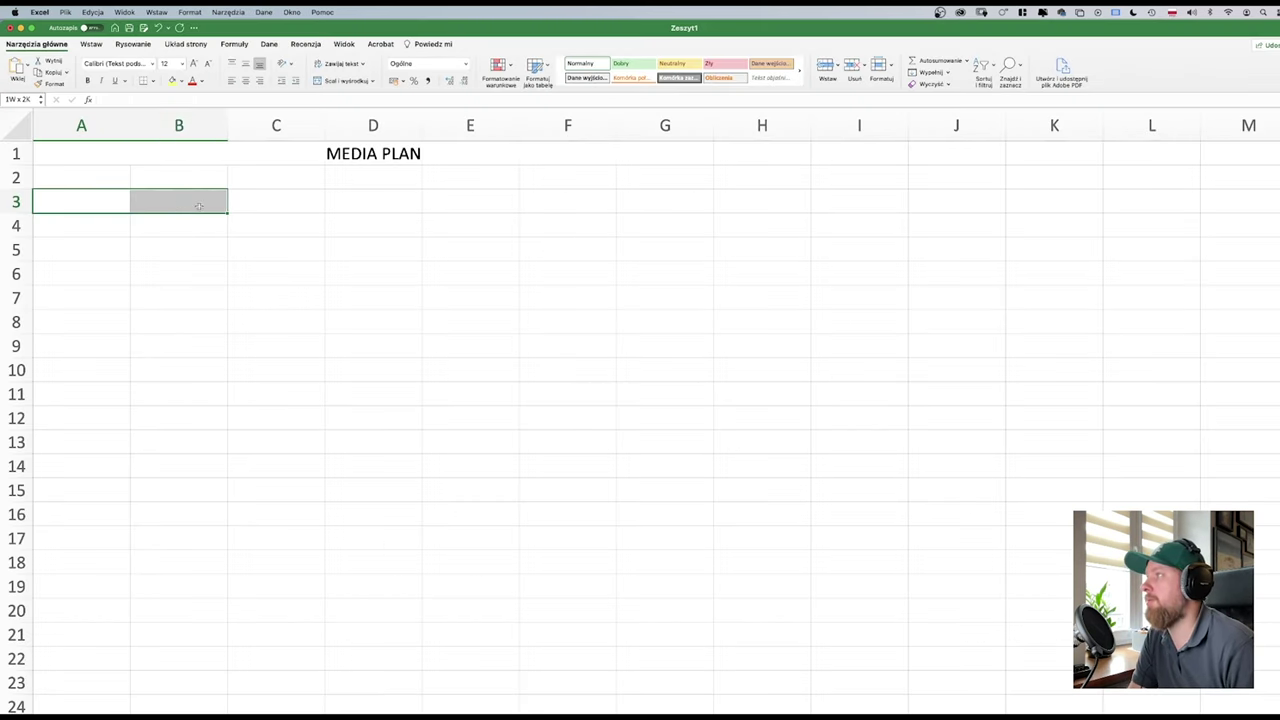
{"action": "left_click", "coordinate": [338, 83]}
{"action": "type", "text": "Cza"}
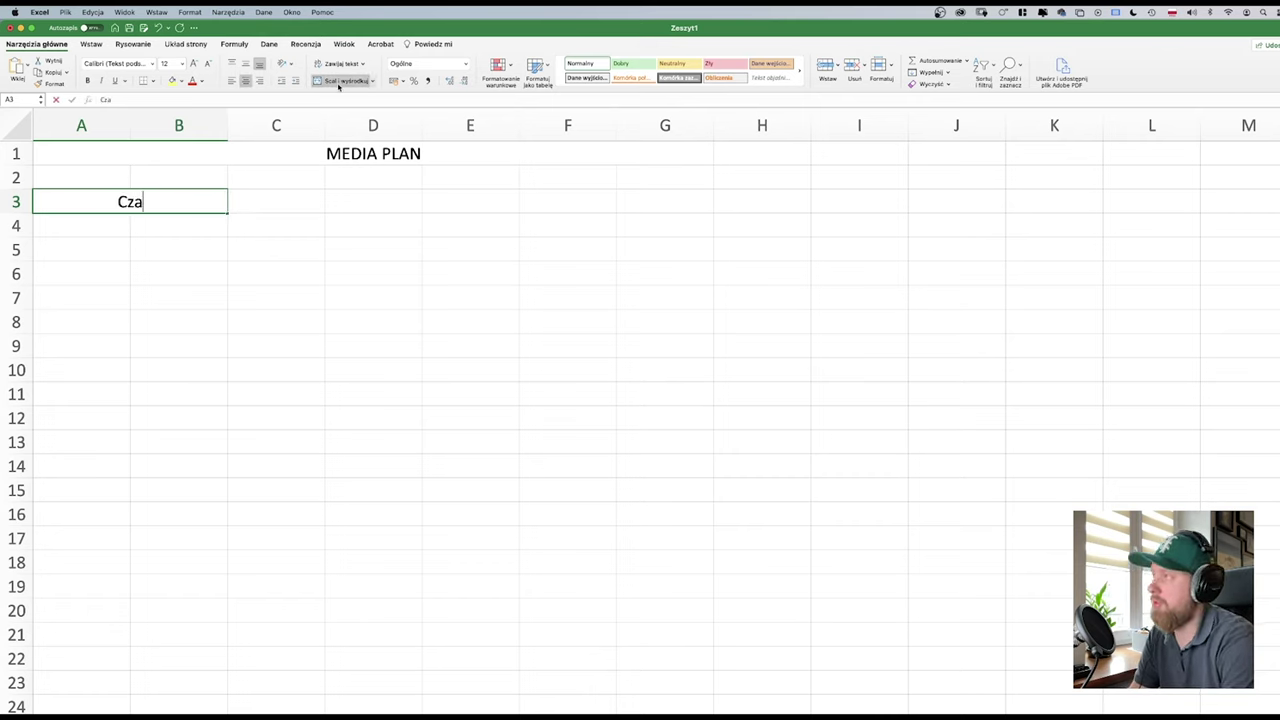
{"action": "type", "text": "s trwan"}
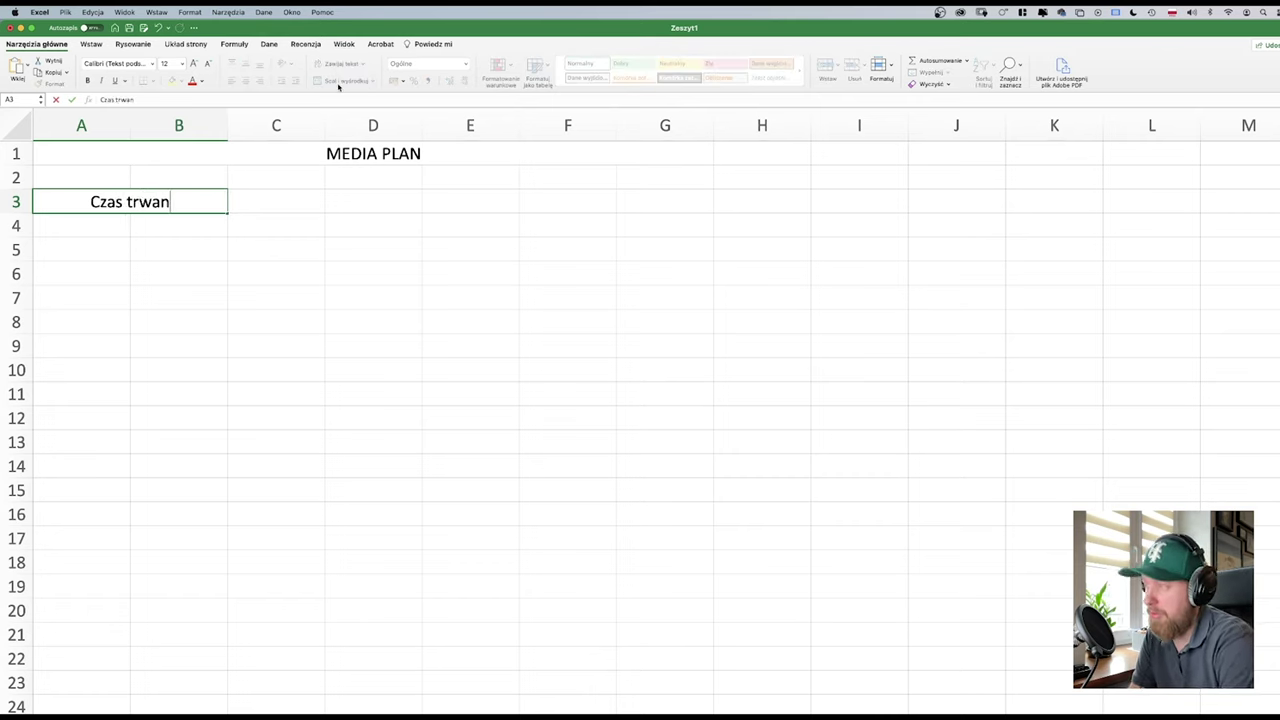
{"action": "type", "text": "ia kampanii"}
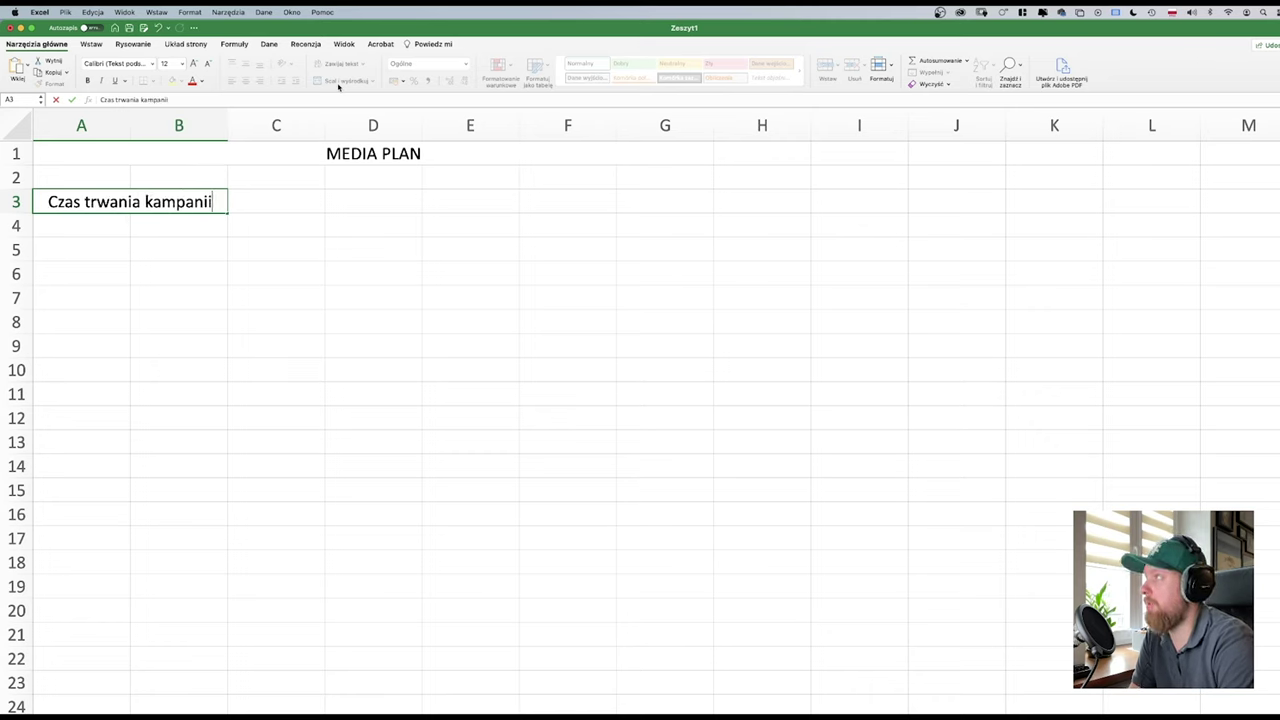
{"action": "type", "text": ":"}
{"action": "key", "text": "Tab"}
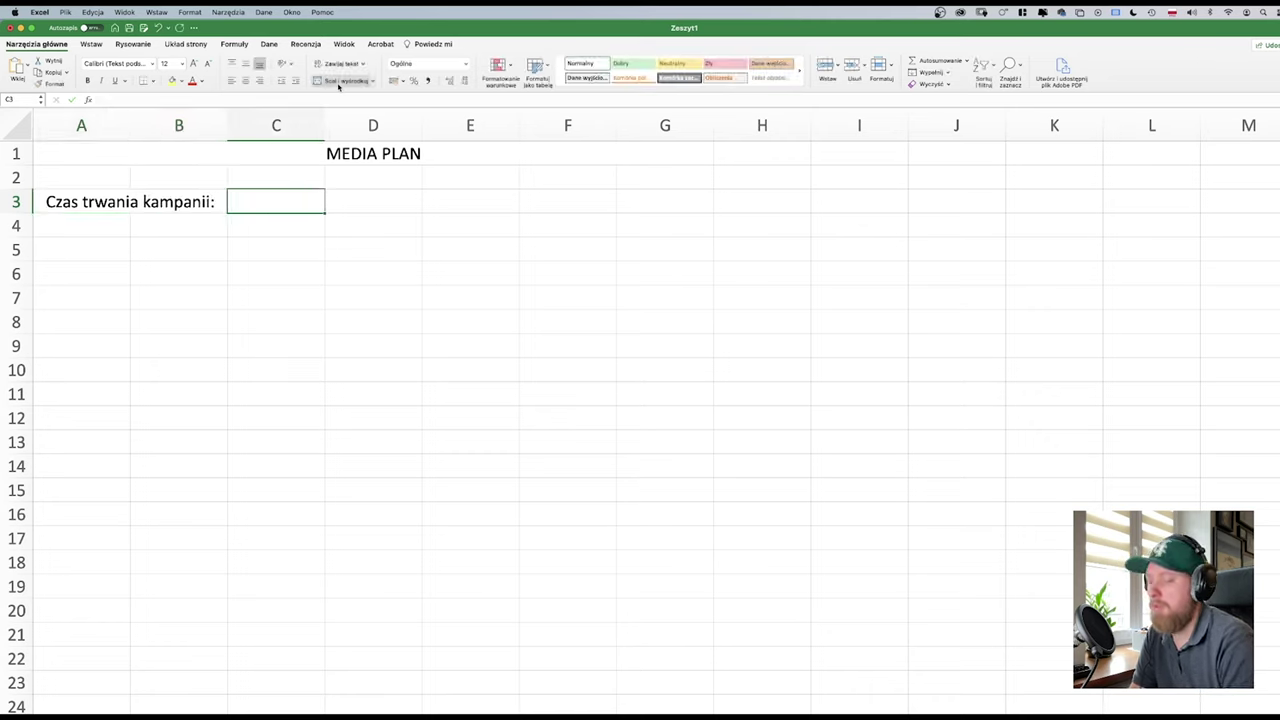
- Enter "30 dni" in cell C3 as the campaign duration
{"action": "type", "text": "30 dmni"}
{"action": "key", "text": "BackSpace"}
{"action": "key", "text": "BackSpace"}
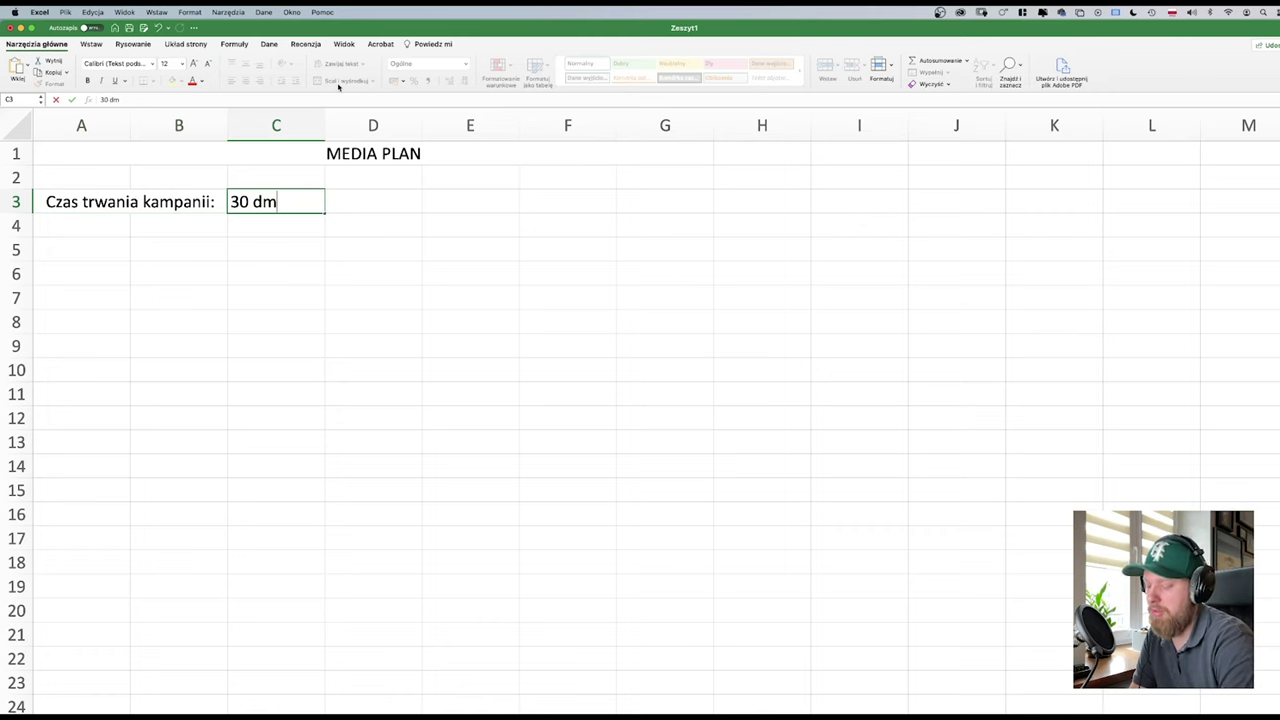
{"action": "type", "text": "ni"}
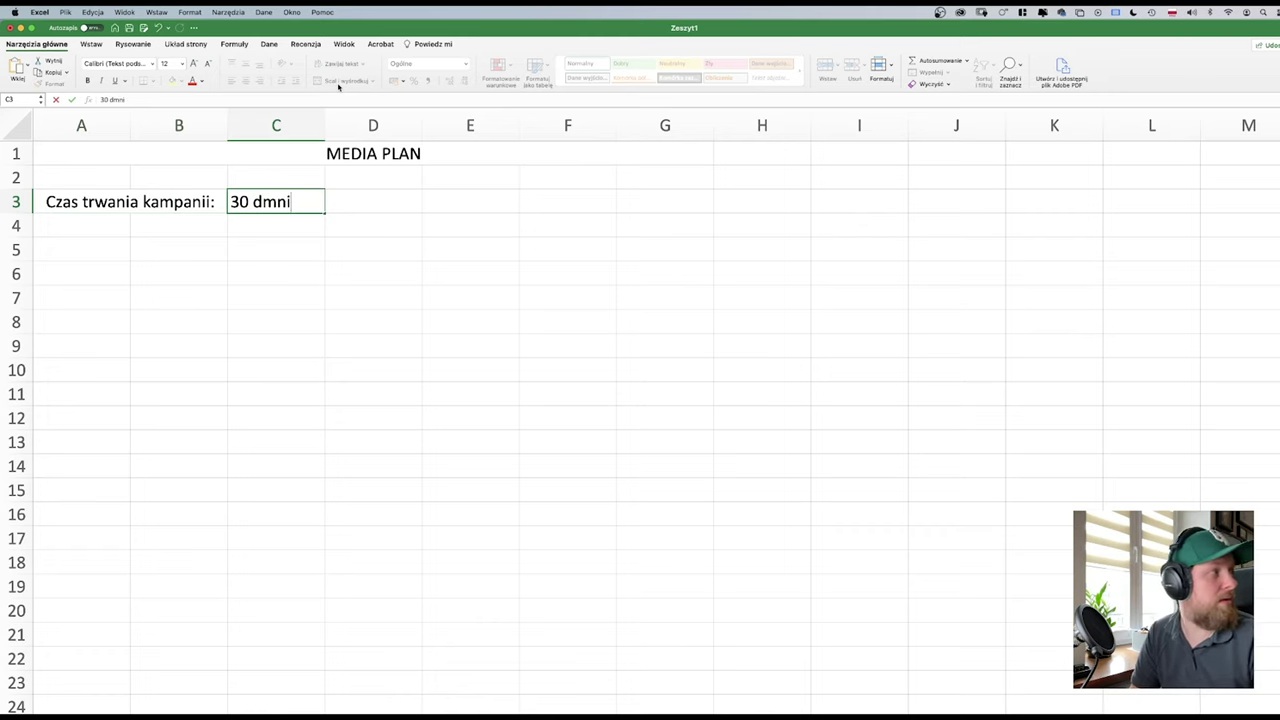
{"action": "key", "text": "BackSpace"}
{"action": "key", "text": "BackSpace"}
{"action": "key", "text": "BackSpace"}
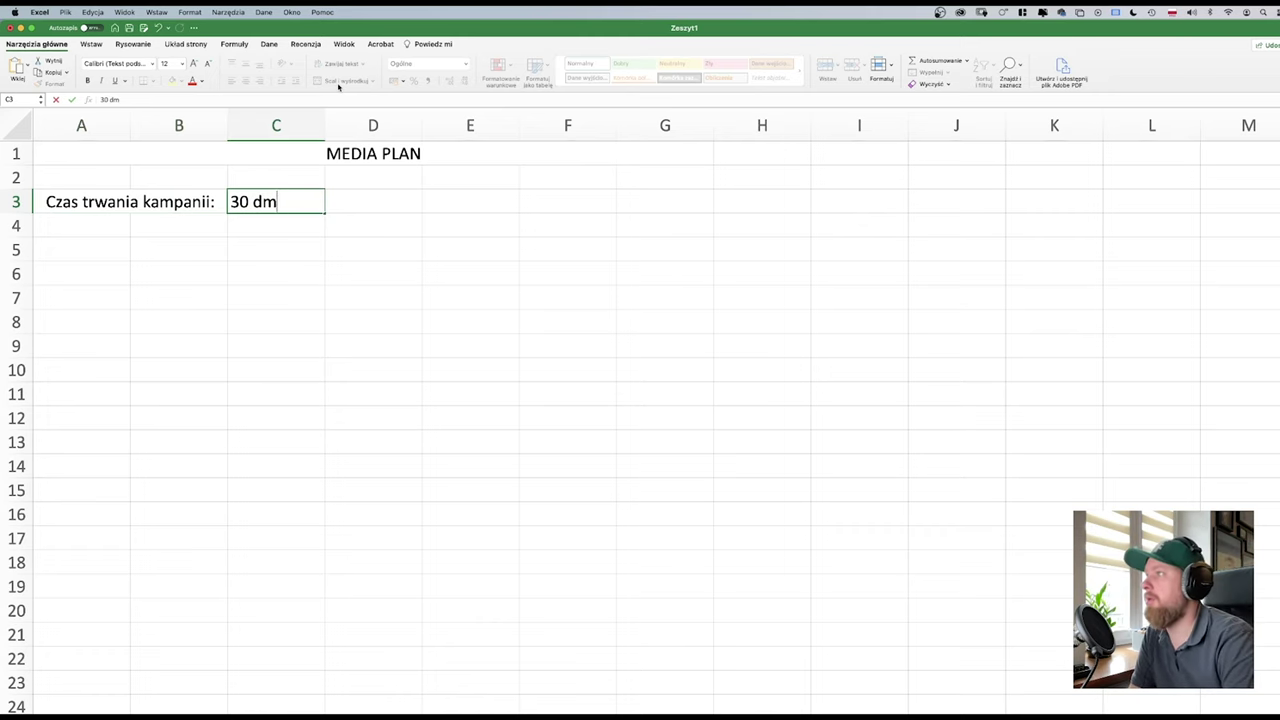
{"action": "type", "text": "ni"}
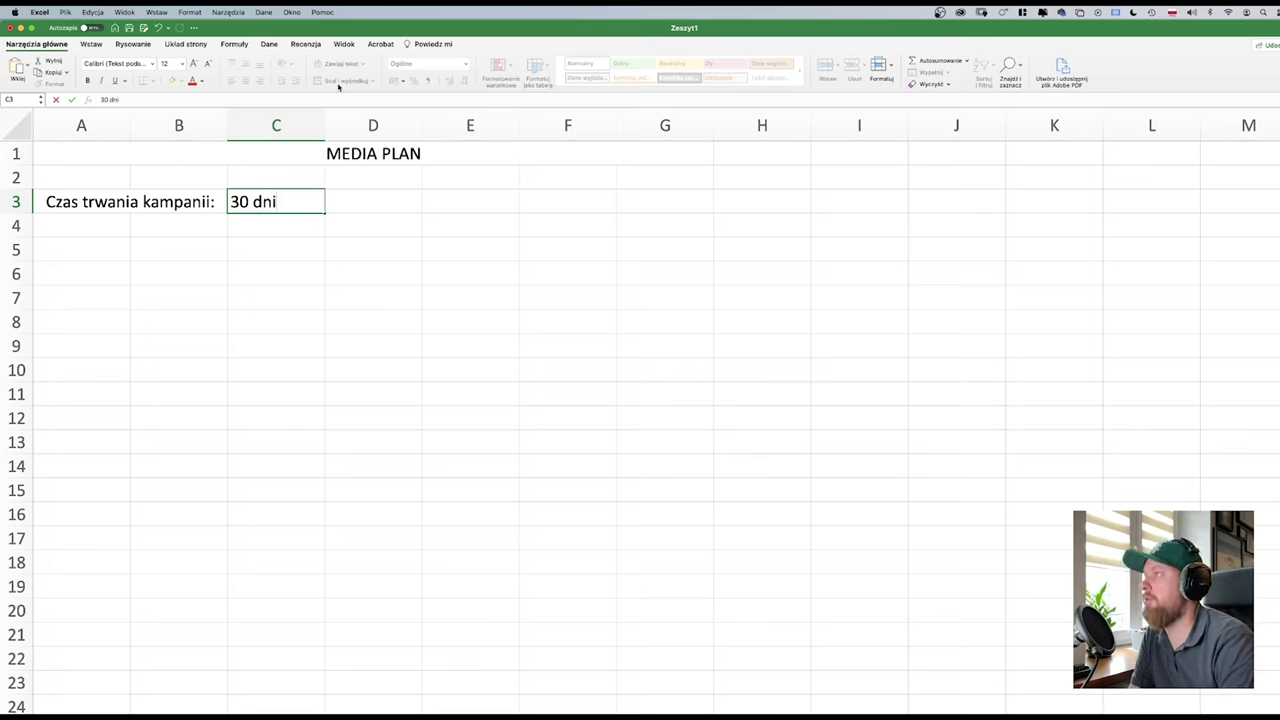
{"action": "key", "text": "Return"}
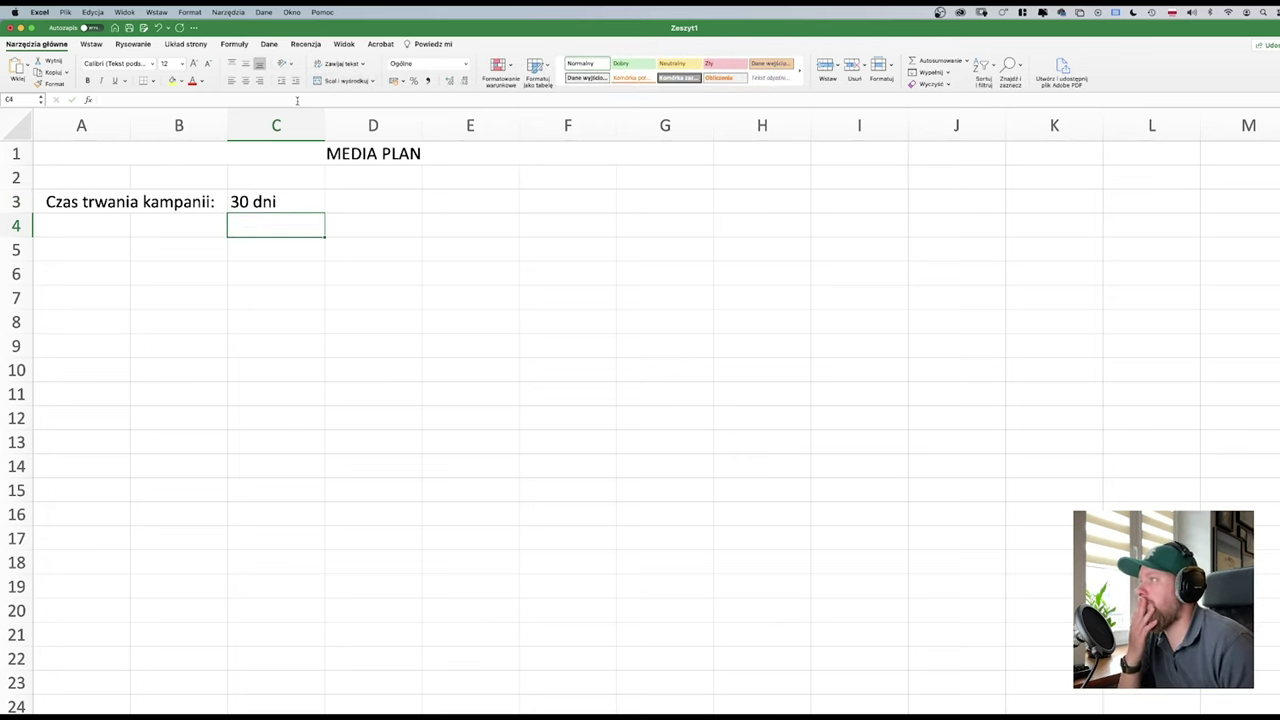
- Check the stage lengths in the exam document, and enter "etap 1" in B4 and "15 dni" in C4 of the Excel workbook
{"action": "key", "text": "super+Tab"}
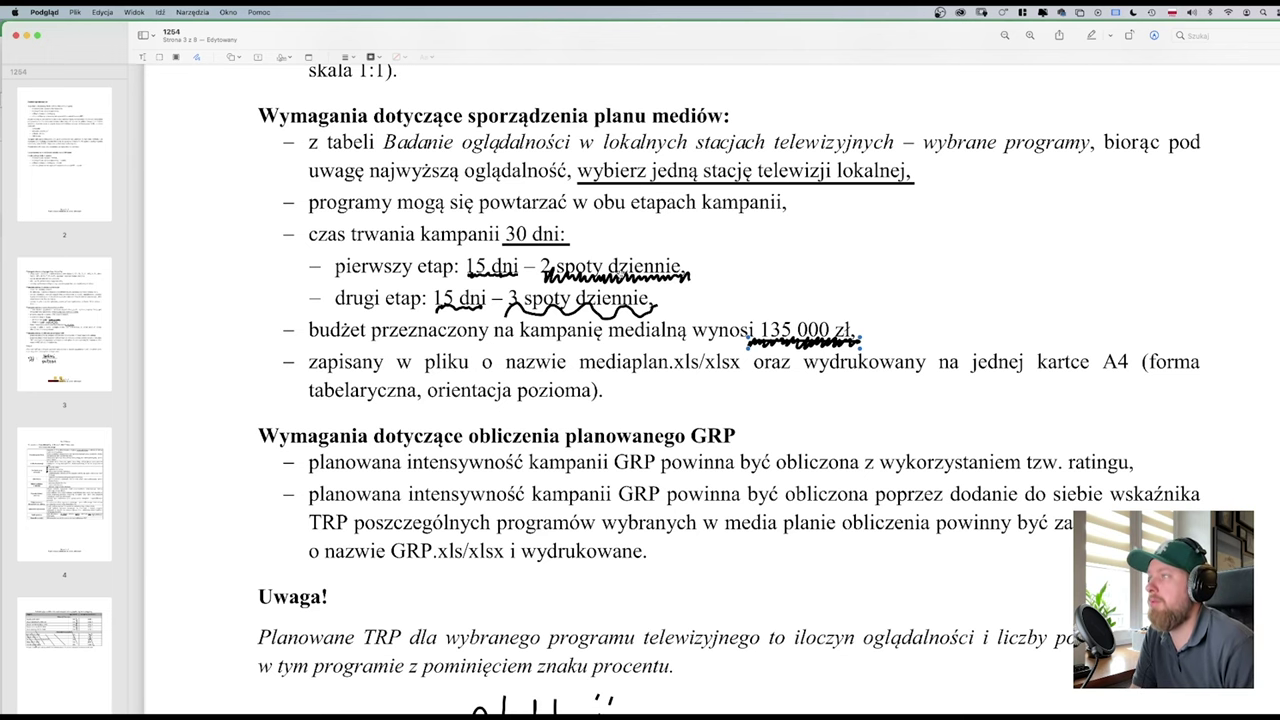
{"action": "key", "text": "super+Tab"}
{"action": "left_click", "coordinate": [193, 230]}
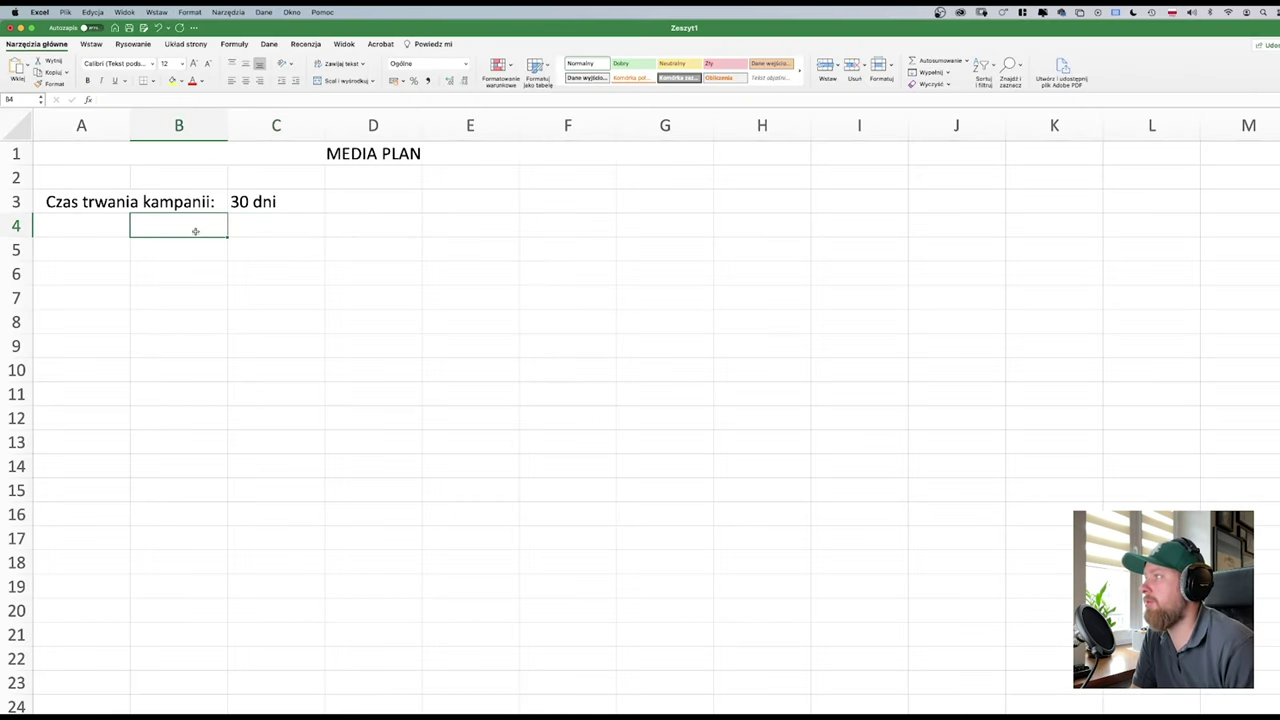
{"action": "type", "text": "etap 1"}
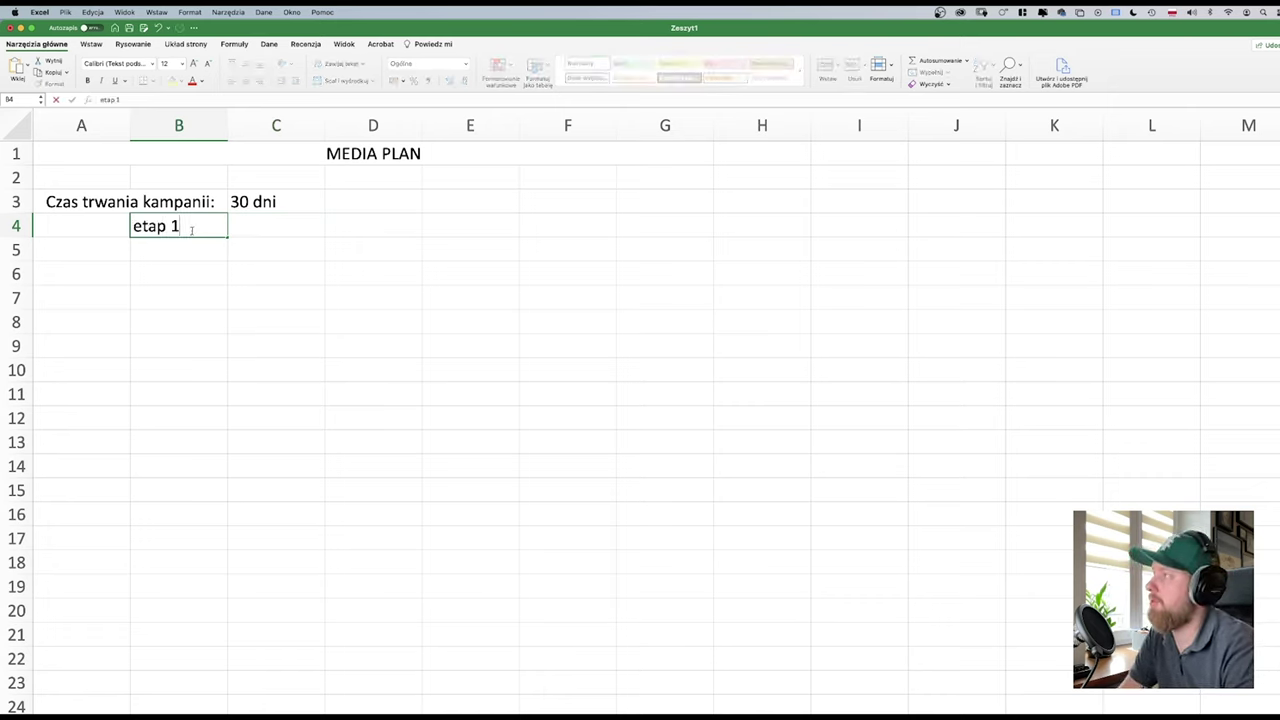
{"action": "key", "text": "Tab"}
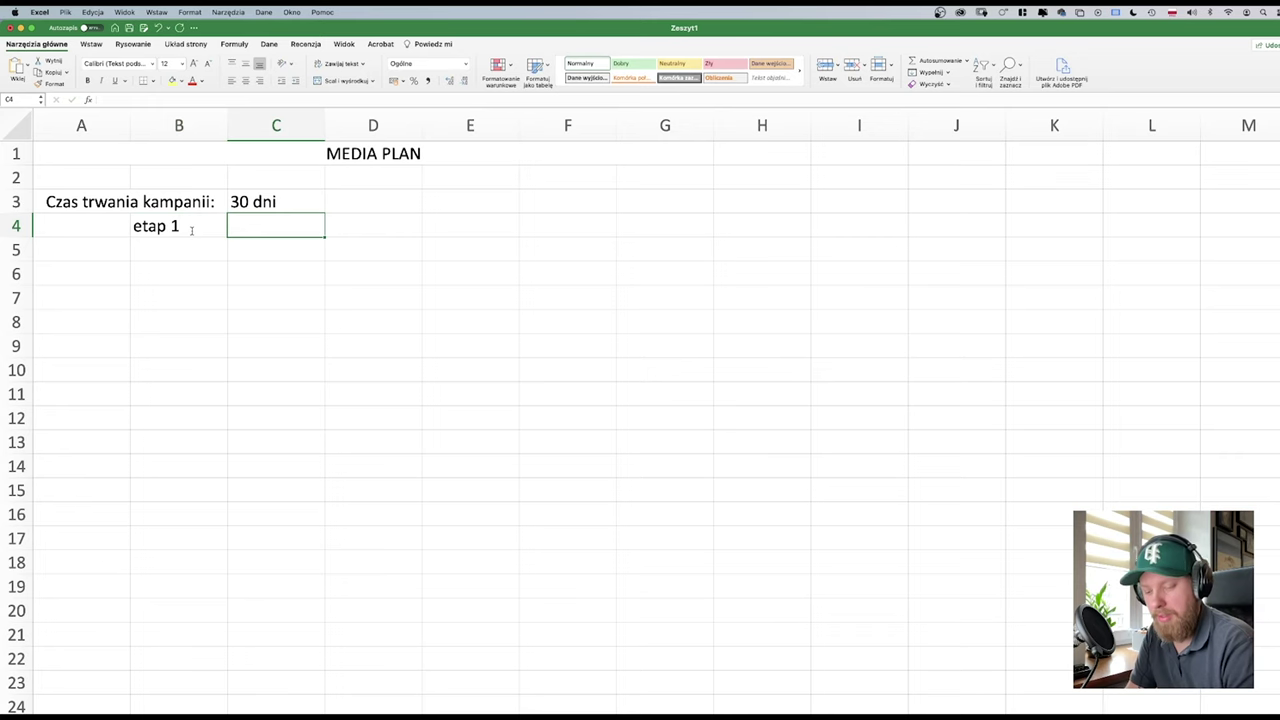
{"action": "type", "text": "15 dni"}
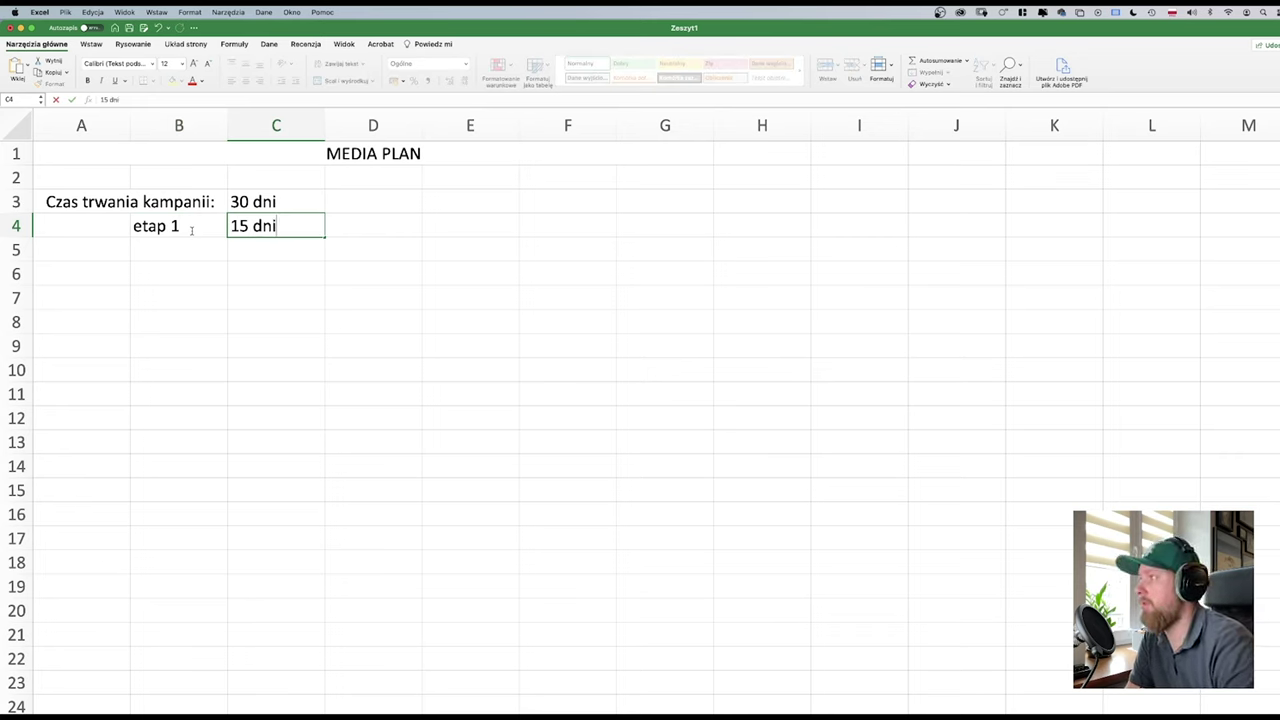
{"action": "key", "text": "Return"}
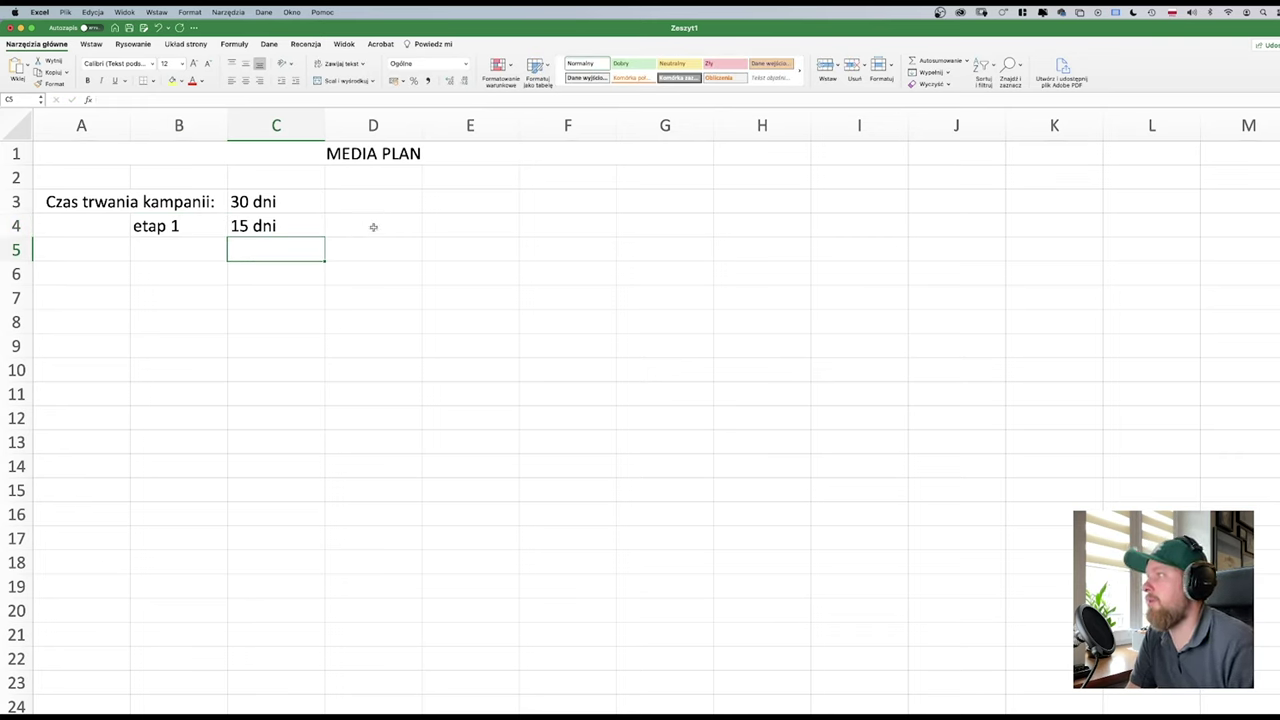
- Enter the label "ilość spotów:" in cell B5 below "etap 1"
{"action": "left_click", "coordinate": [209, 246]}
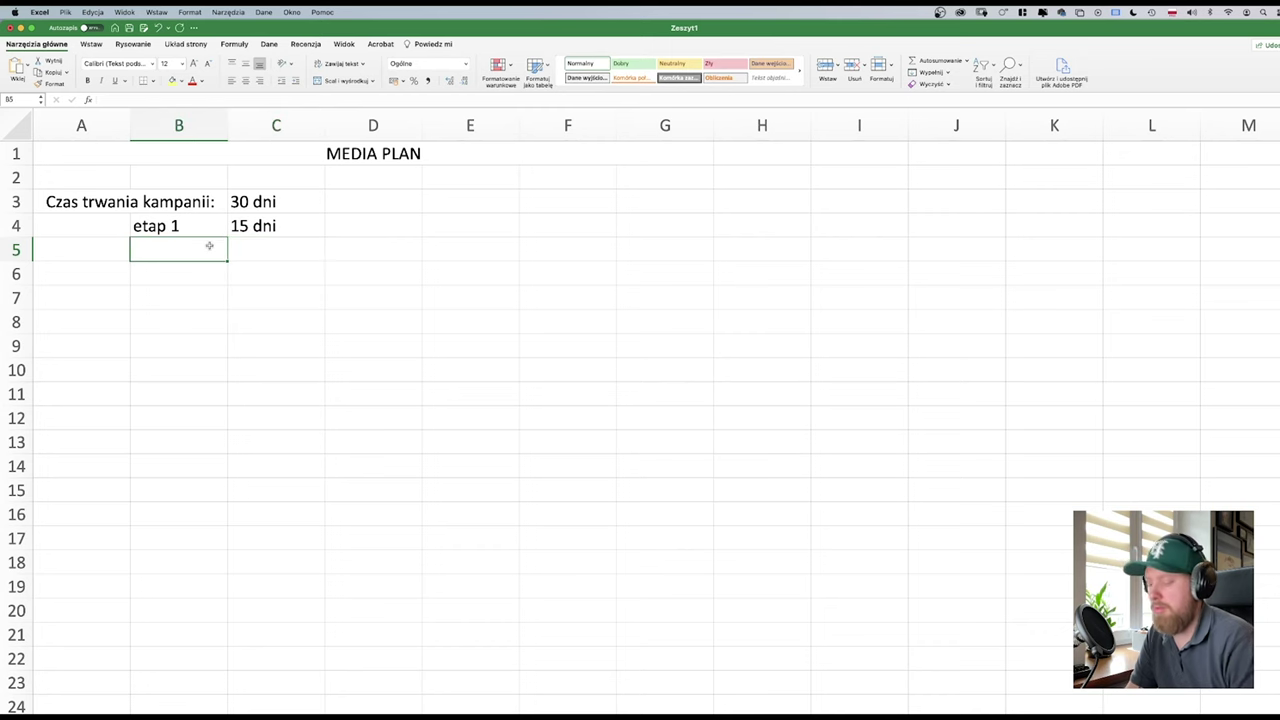
{"action": "type", "text": "ilo"}
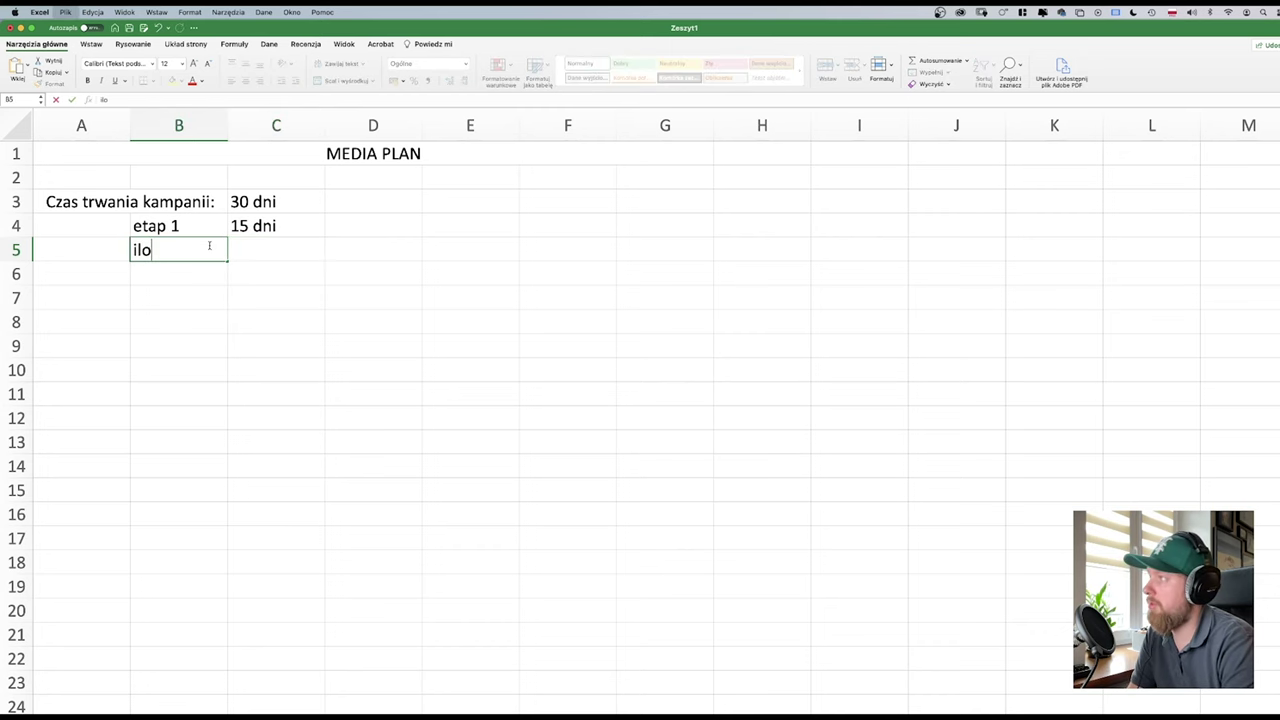
{"action": "key", "text": "super+s"}
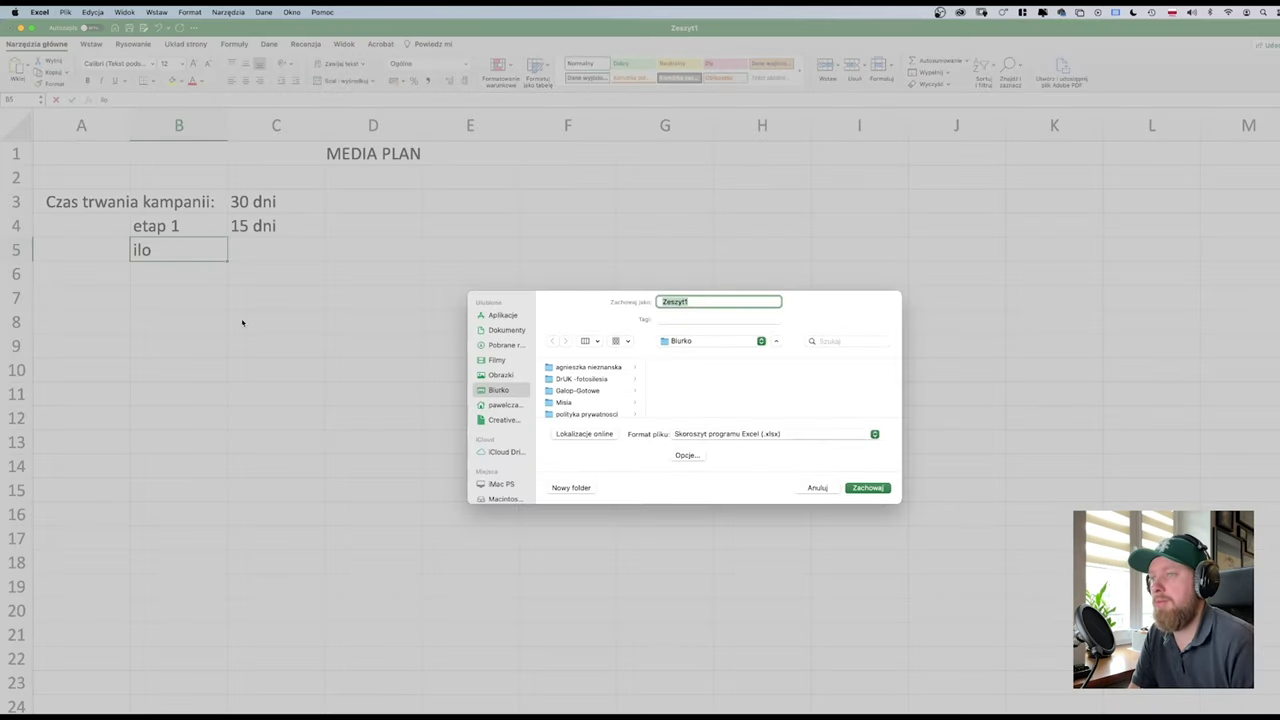
{"action": "left_click", "coordinate": [815, 488]}
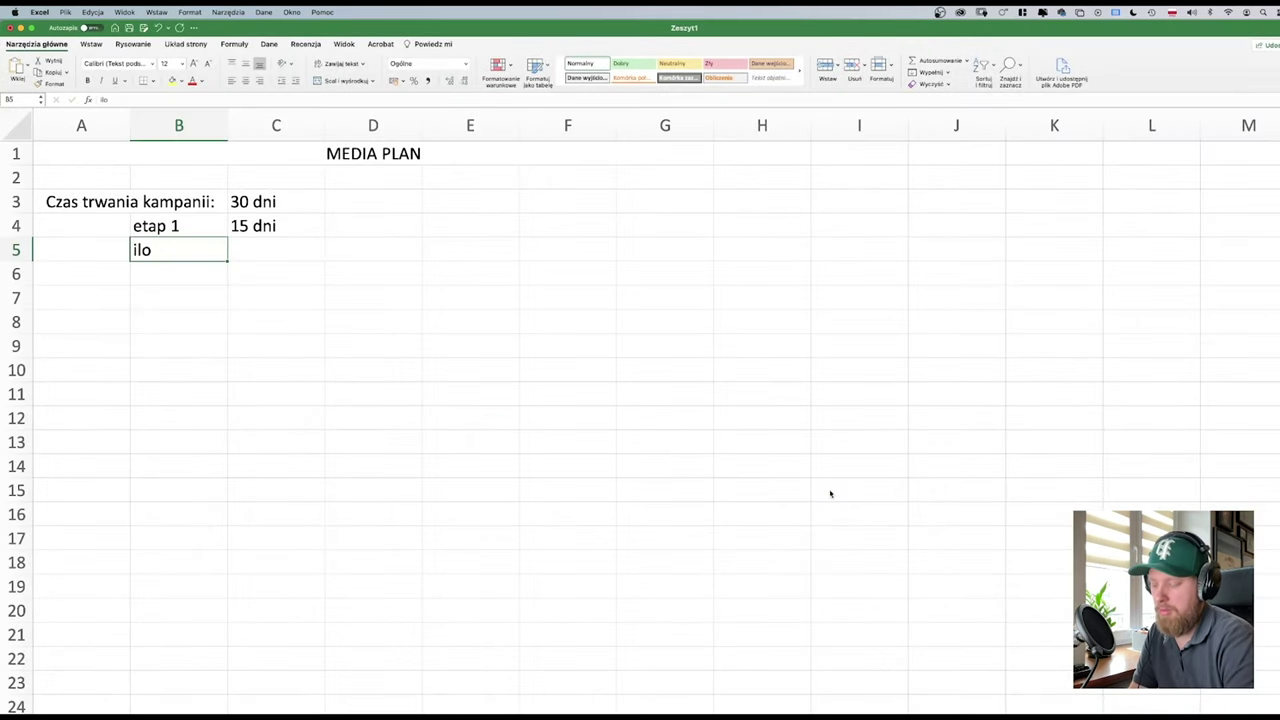
{"action": "type", "text": "śc"}
{"action": "key", "text": "BackSpace"}
{"action": "key", "text": "BackSpace"}
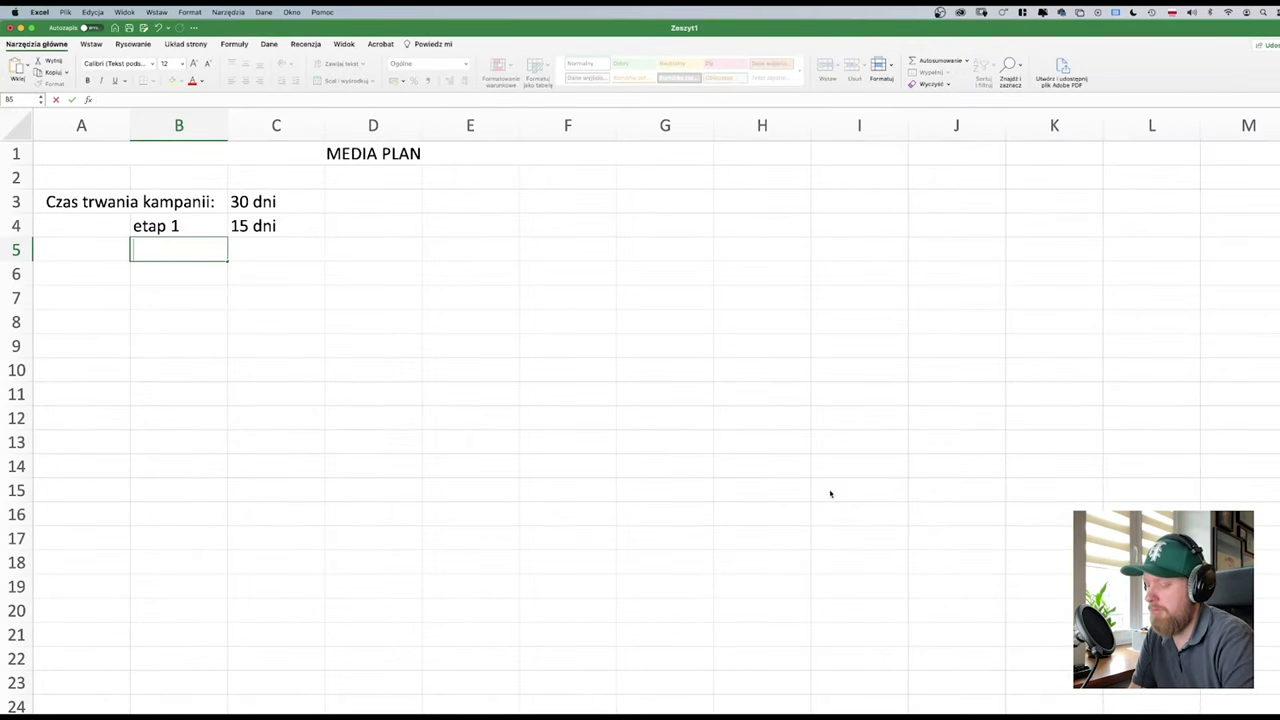
{"action": "type", "text": "ilość s"}
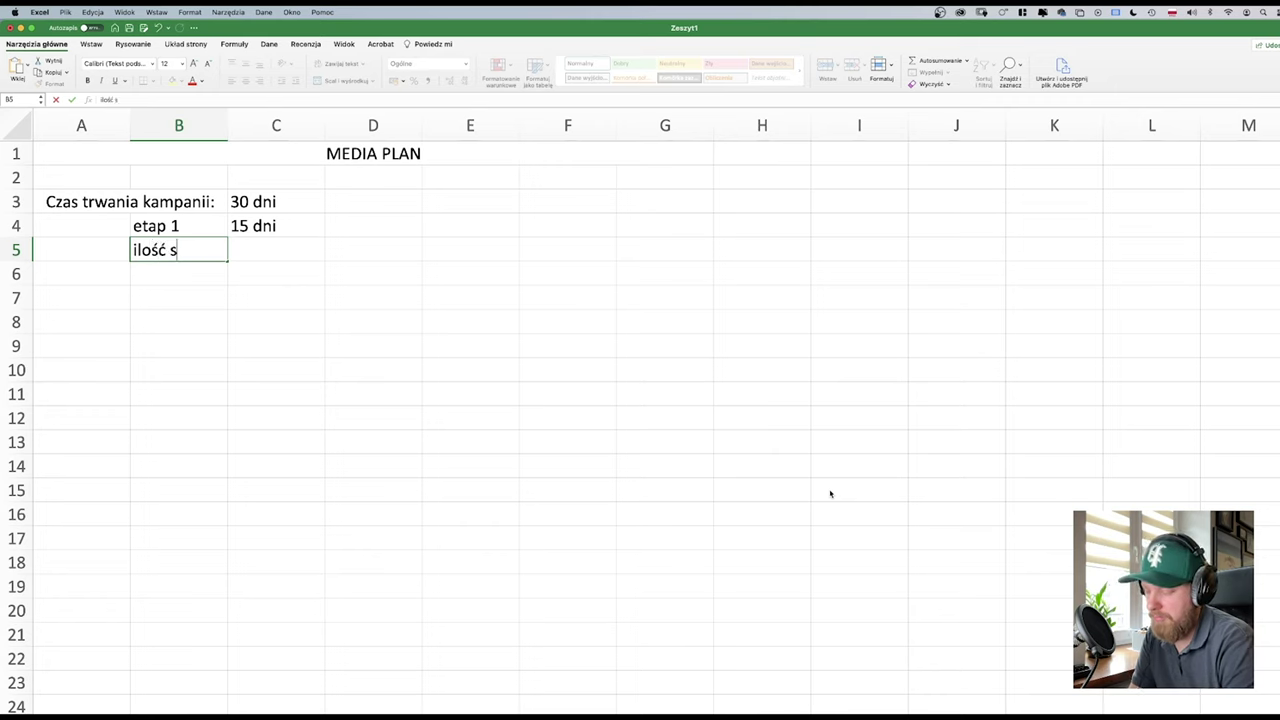
{"action": "type", "text": "potów"}
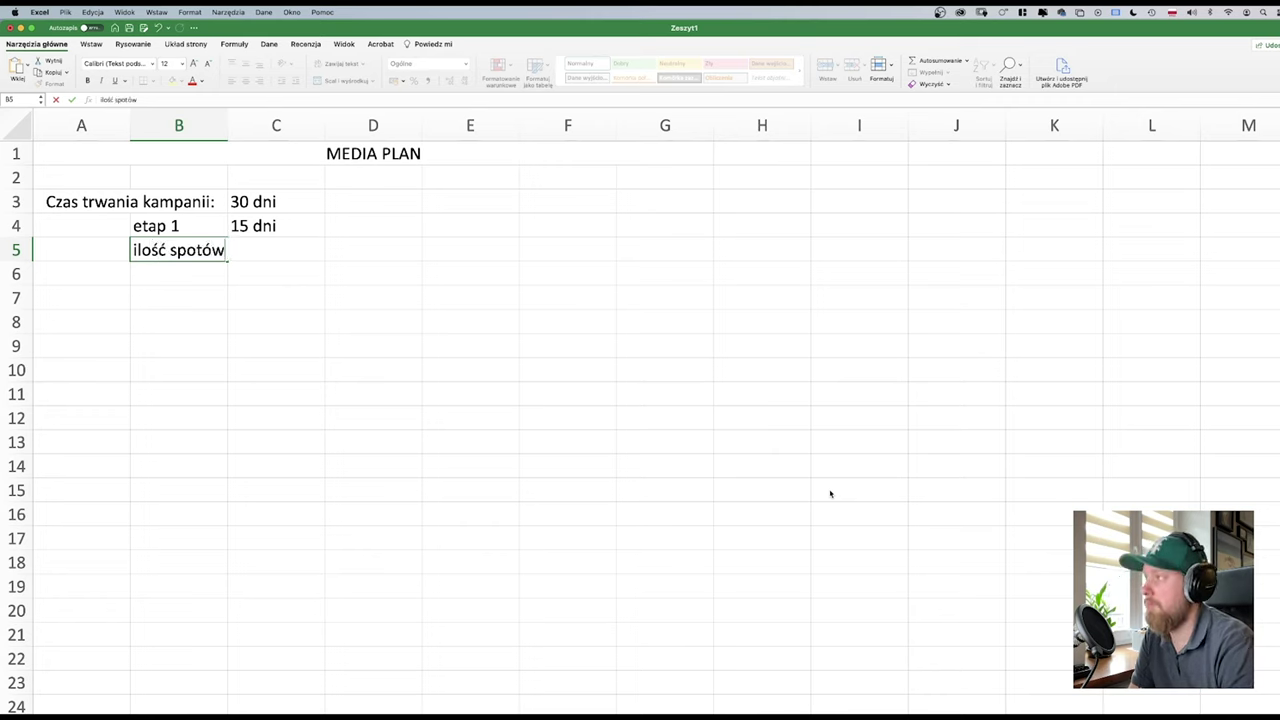
{"action": "type", "text": ":"}
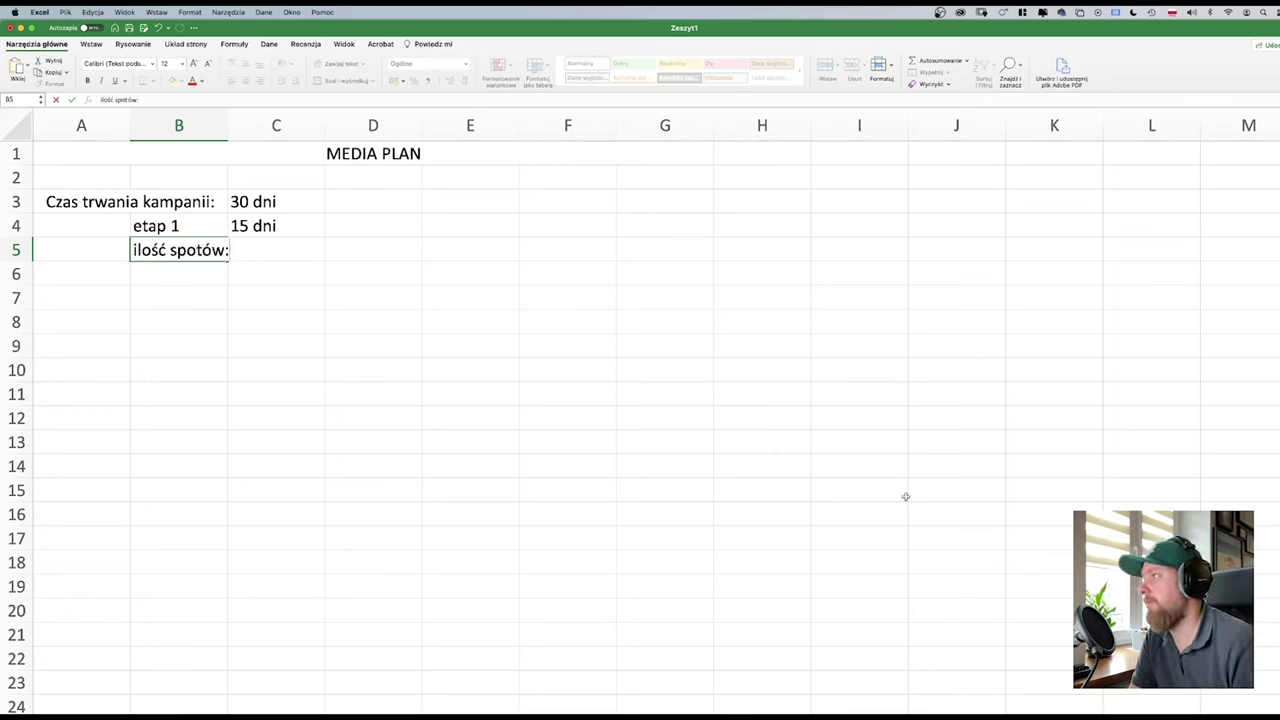
{"action": "left_click", "coordinate": [480, 437]}
- Right-align the labels in A3:B5 and add a colon after "etap 1" in cell B4
{"action": "left_click", "coordinate": [194, 226]}
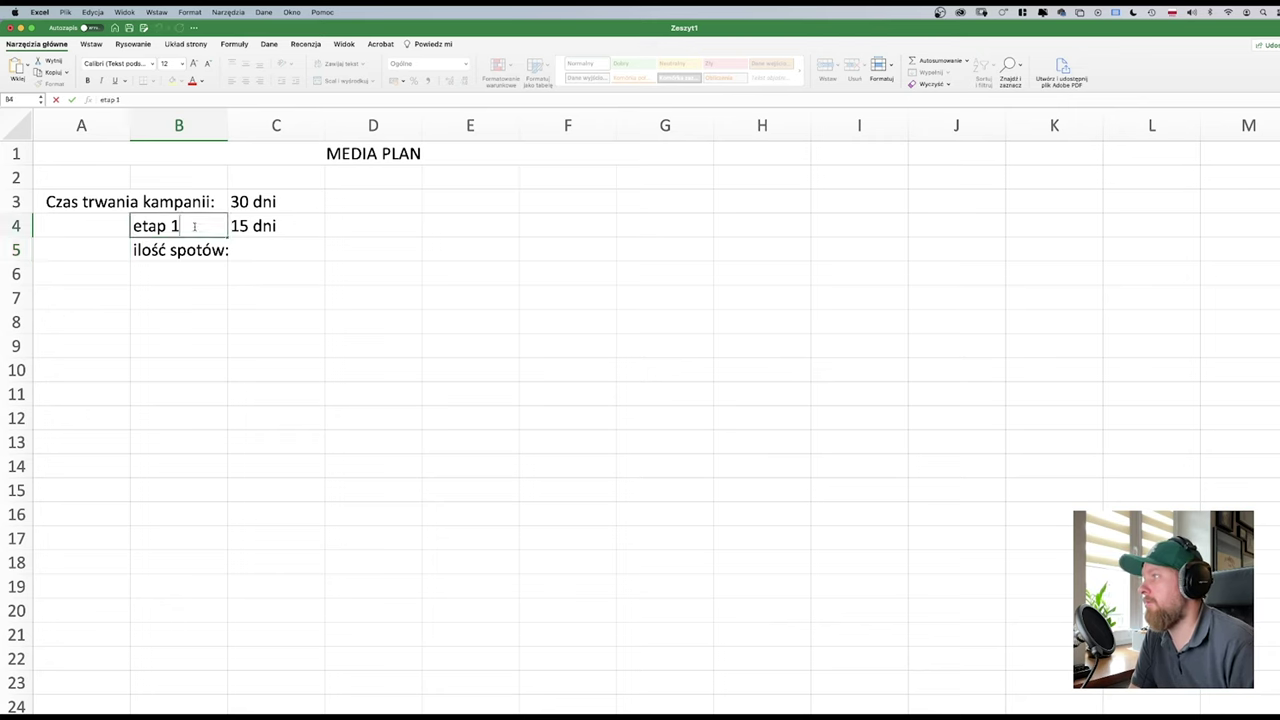
{"action": "left_click_drag", "start_coordinate": [195, 207], "coordinate": [195, 245]}
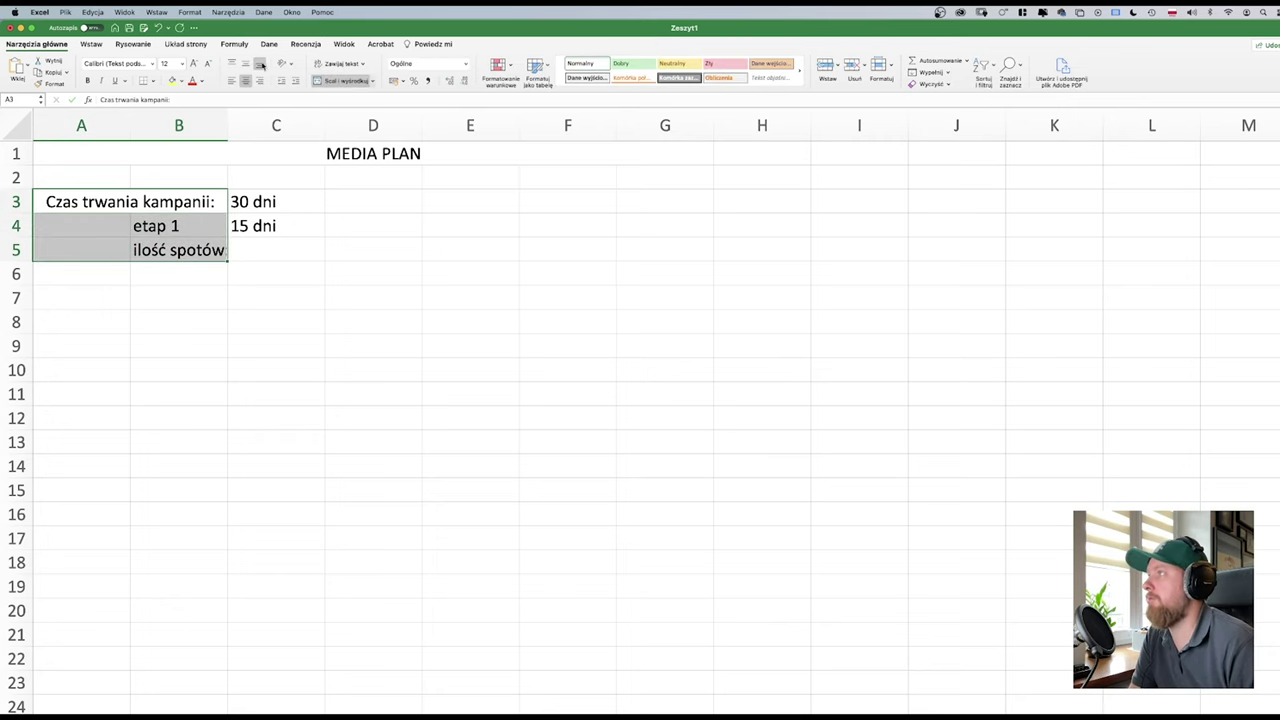
{"action": "left_click", "coordinate": [259, 80]}
{"action": "left_click", "coordinate": [222, 229]}
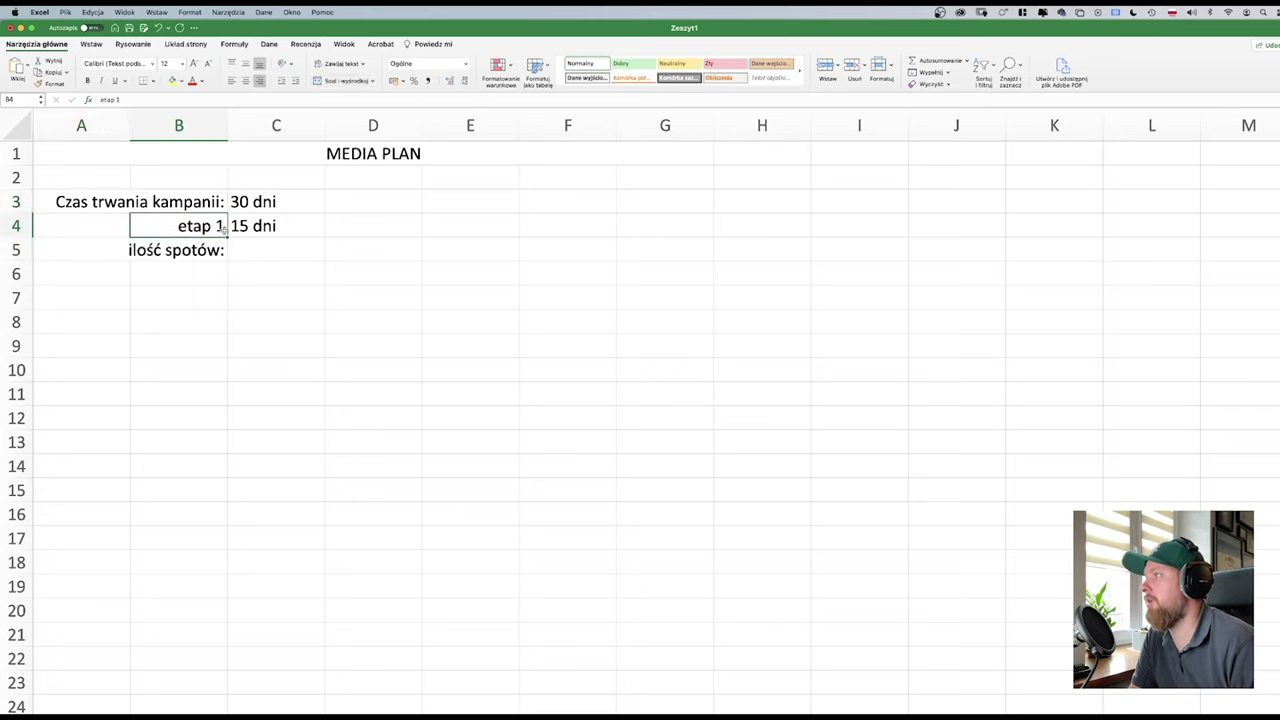
{"action": "double_click", "coordinate": [224, 228]}
{"action": "type", "text": ":"}
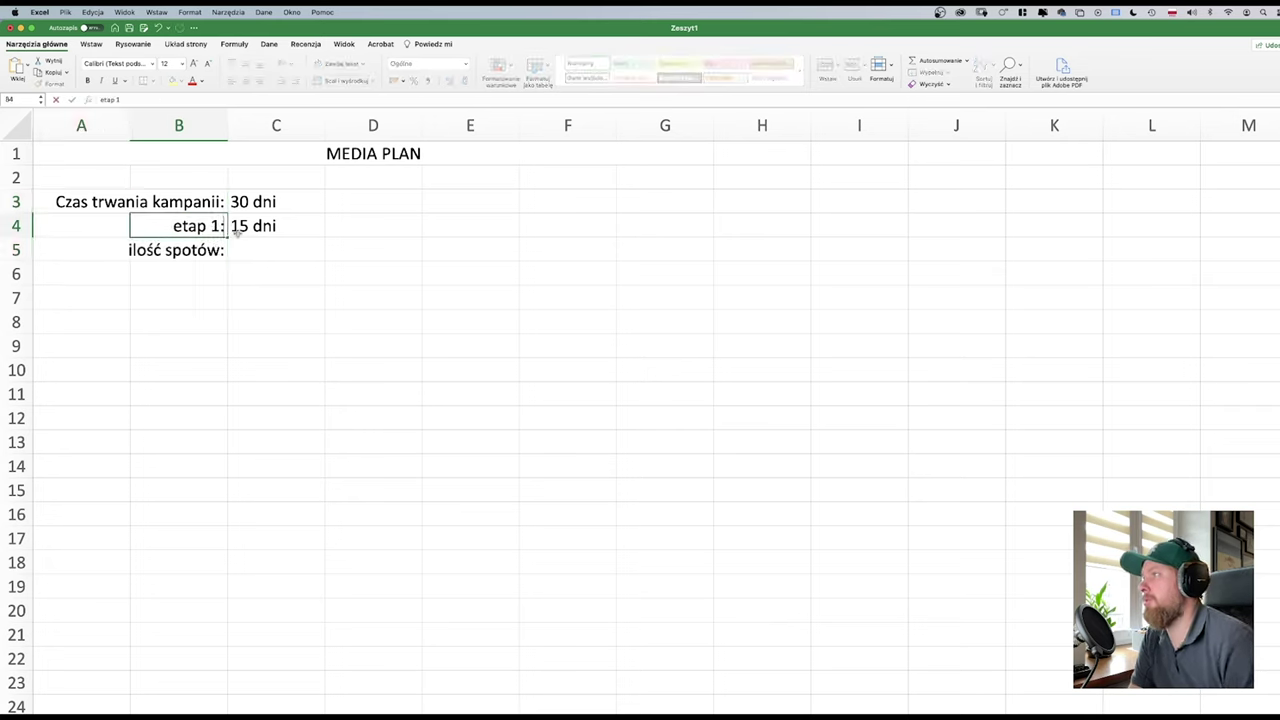
- Enter "2 dziennie" in cell C5 as the number of spots for the first stage
{"action": "left_click", "coordinate": [258, 256]}
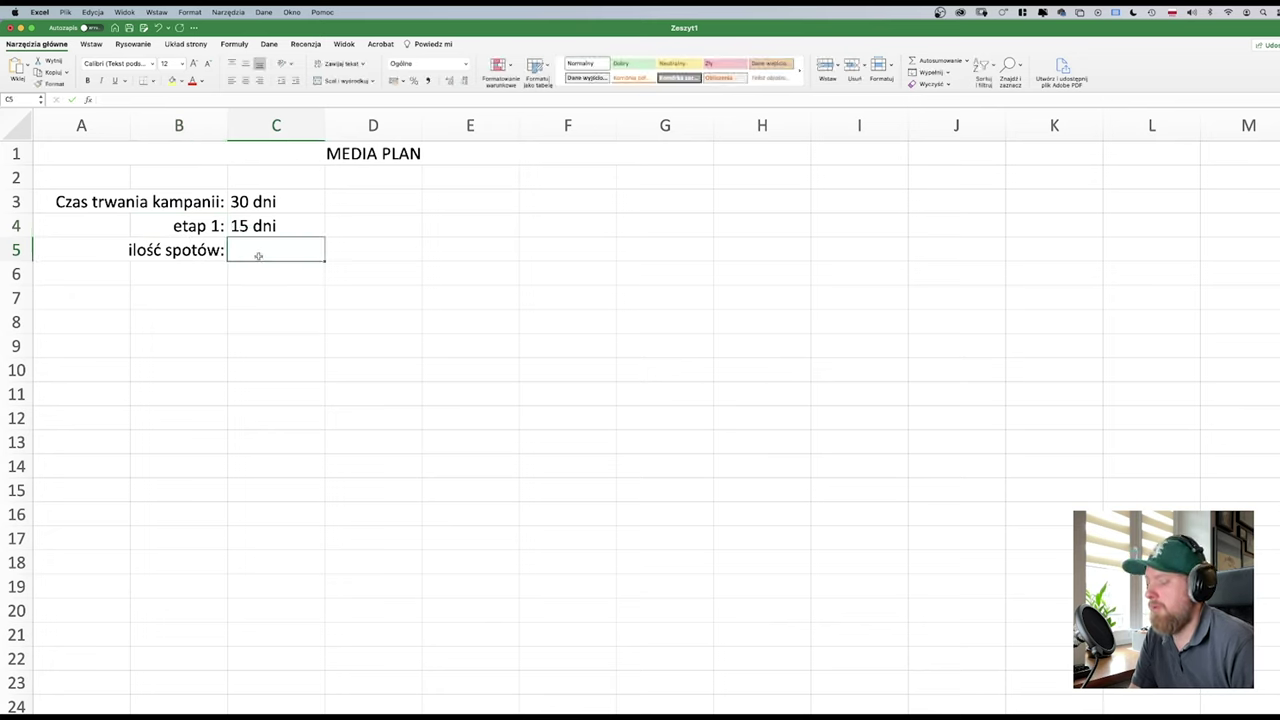
{"action": "type", "text": "2 d"}
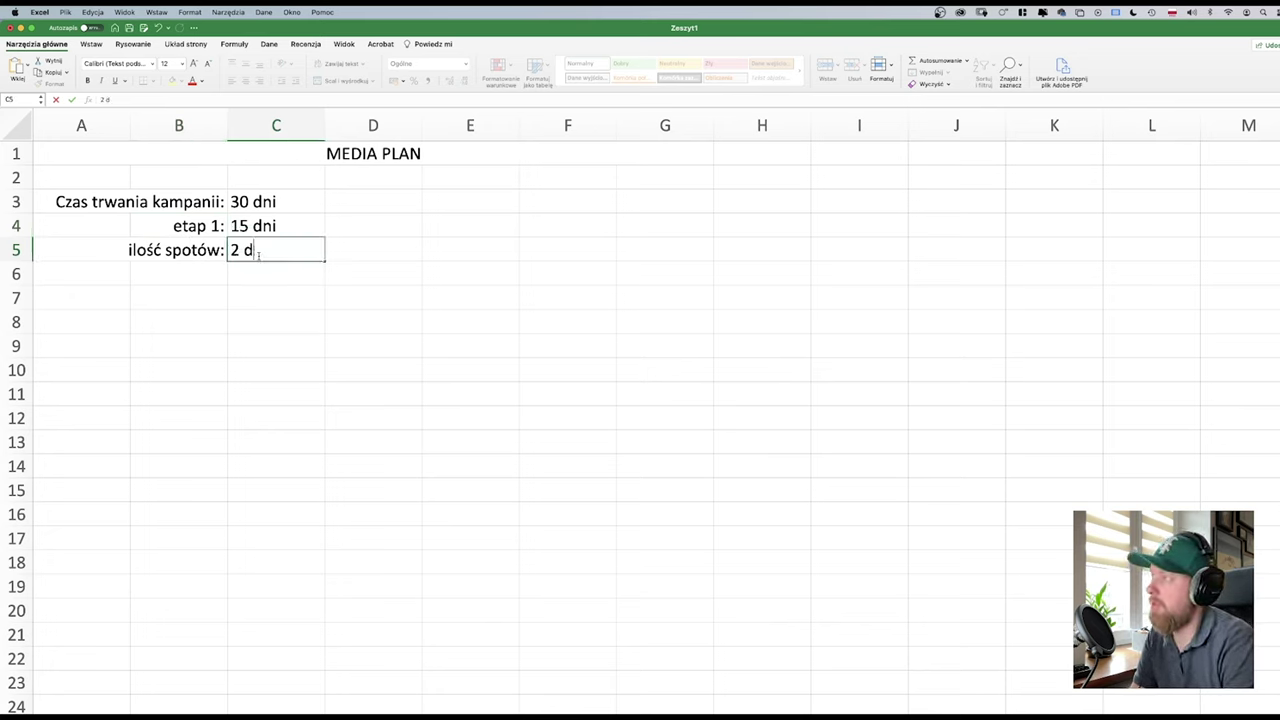
{"action": "type", "text": "ziennie"}
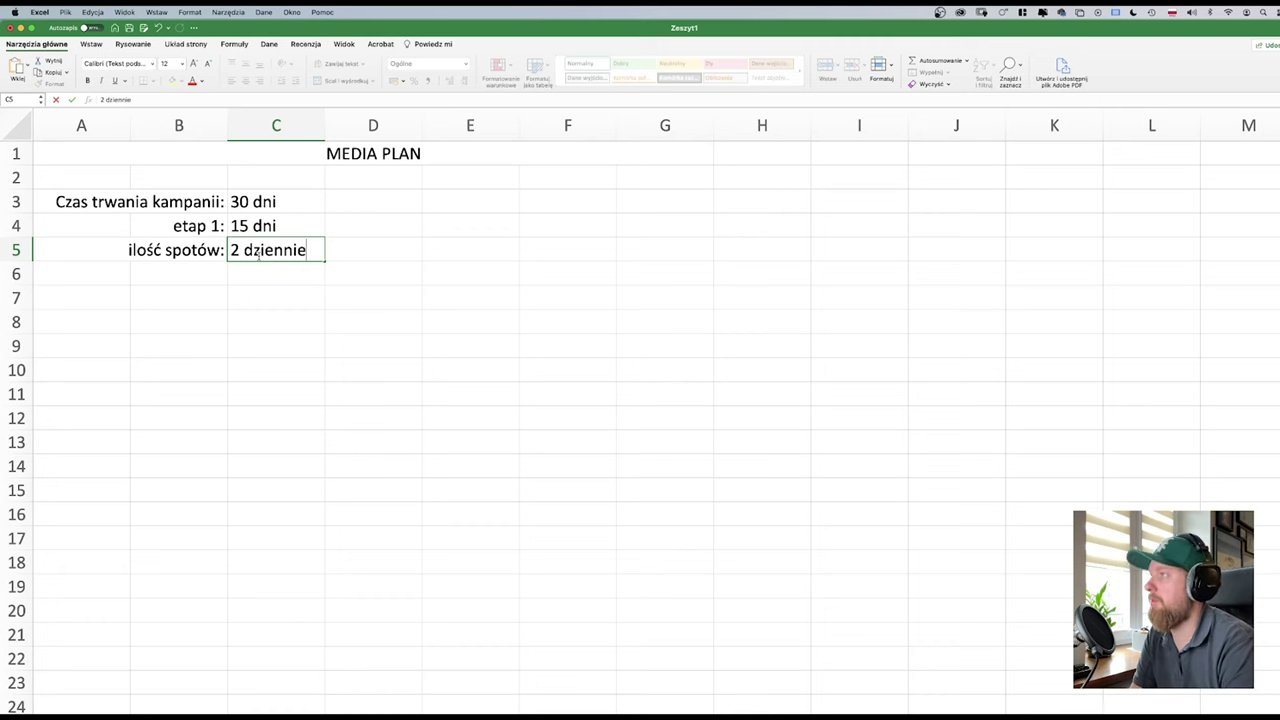
{"action": "key", "text": "Return"}
{"action": "left_click", "coordinate": [309, 321]}
{"action": "left_click", "coordinate": [285, 300]}
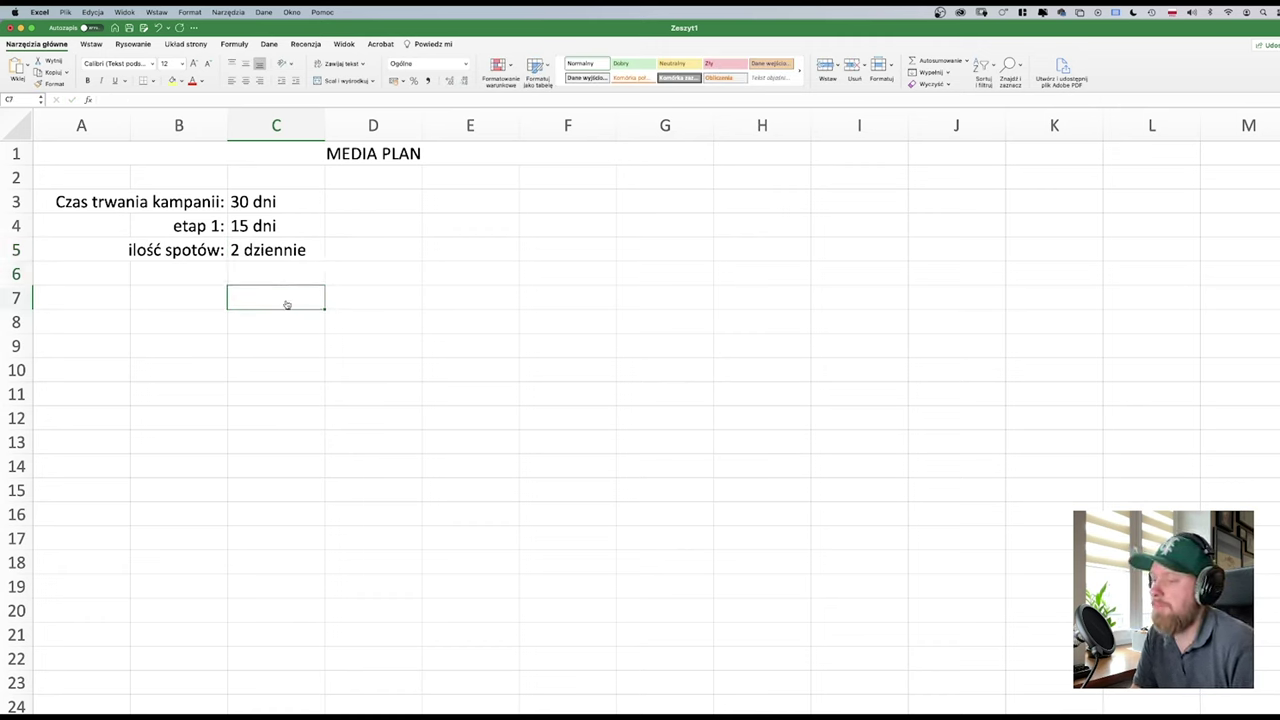
- Switch to the 1254 exam document in Preview, underline "uwagę najwyższą oglądalność" in the media plan requirements, and return to Excel
{"action": "key", "text": "super+Tab"}
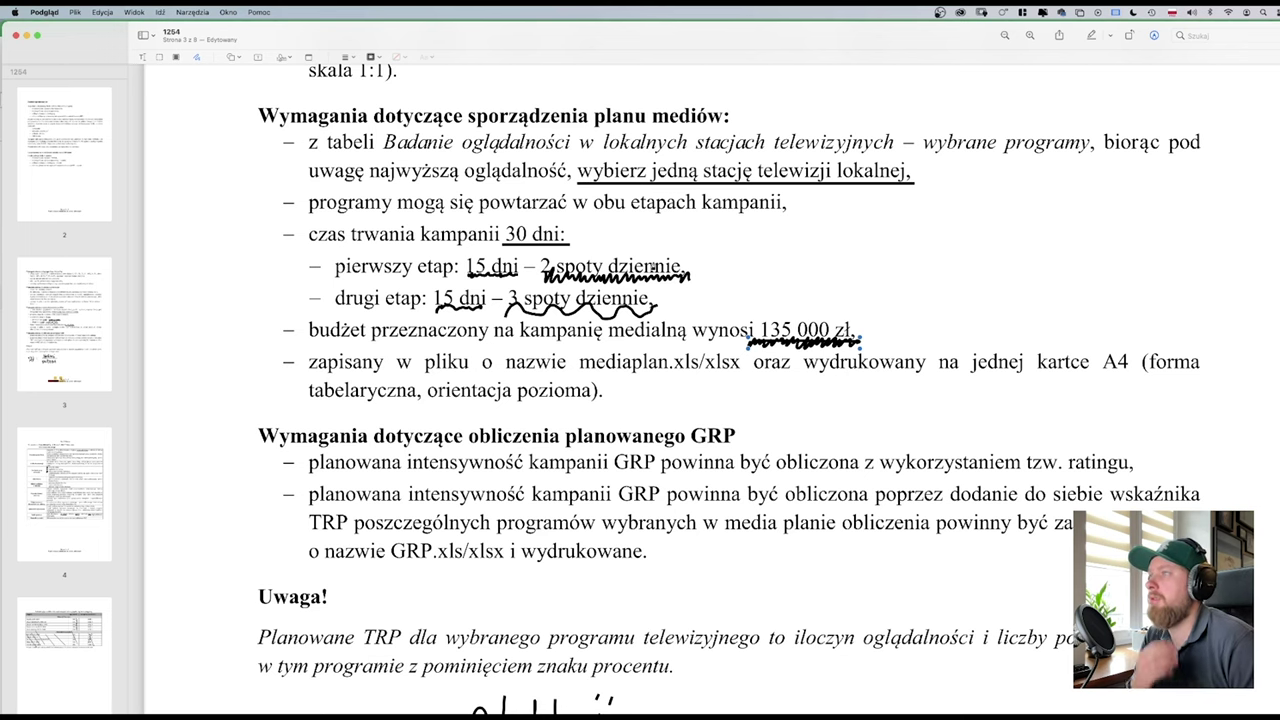
{"action": "scroll", "coordinate": [805, 369], "scroll_direction": "down", "scroll_amount": 8}
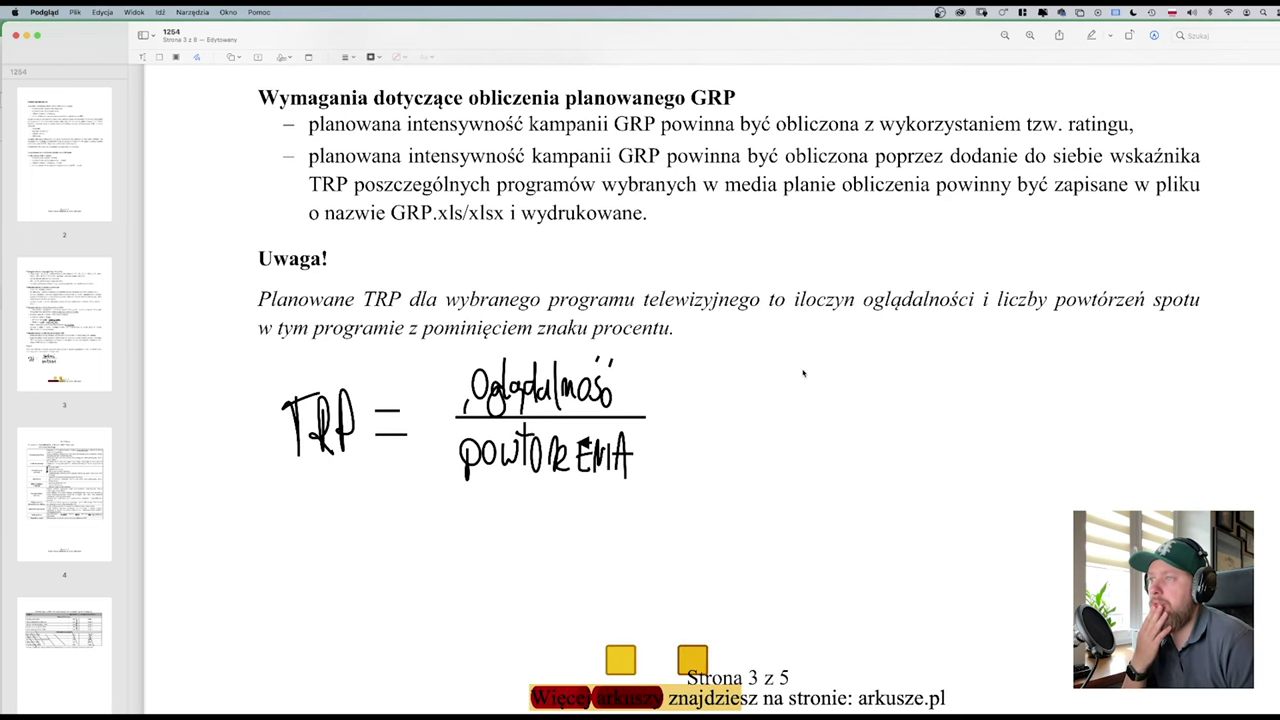
{"action": "scroll", "coordinate": [803, 373], "scroll_direction": "up", "scroll_amount": 7}
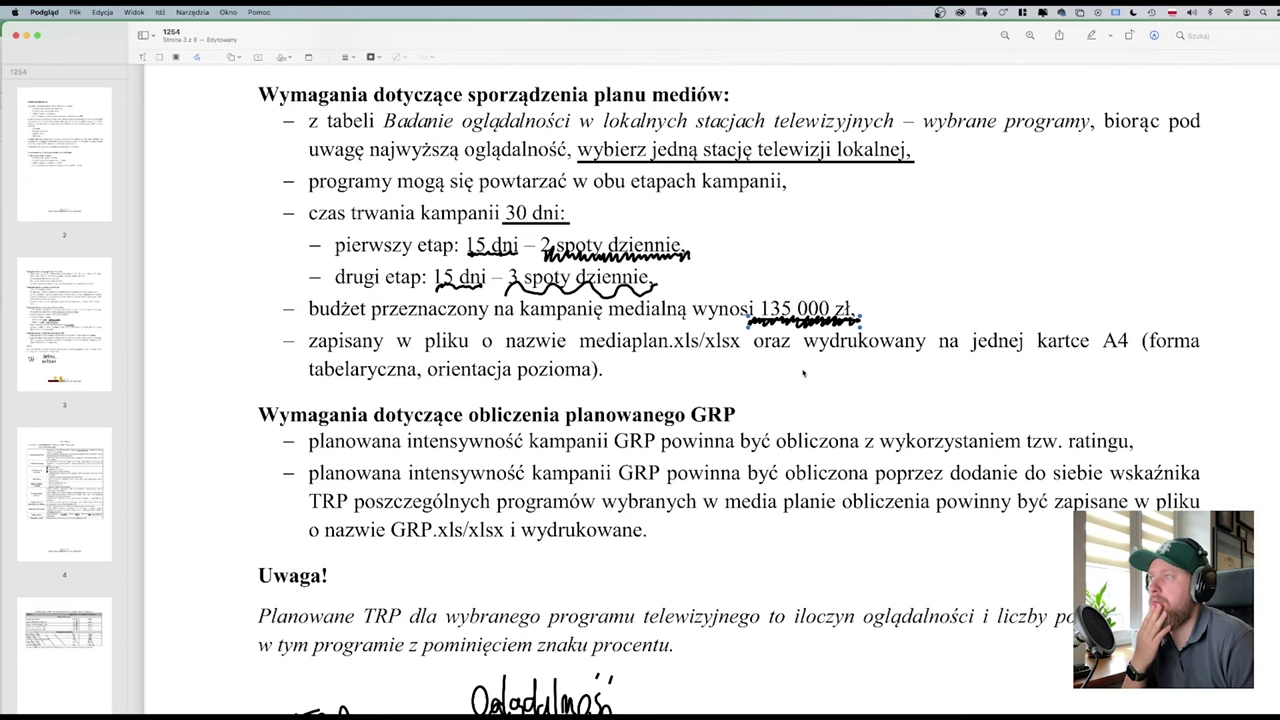
{"action": "scroll", "coordinate": [803, 373], "scroll_direction": "up", "scroll_amount": 1}
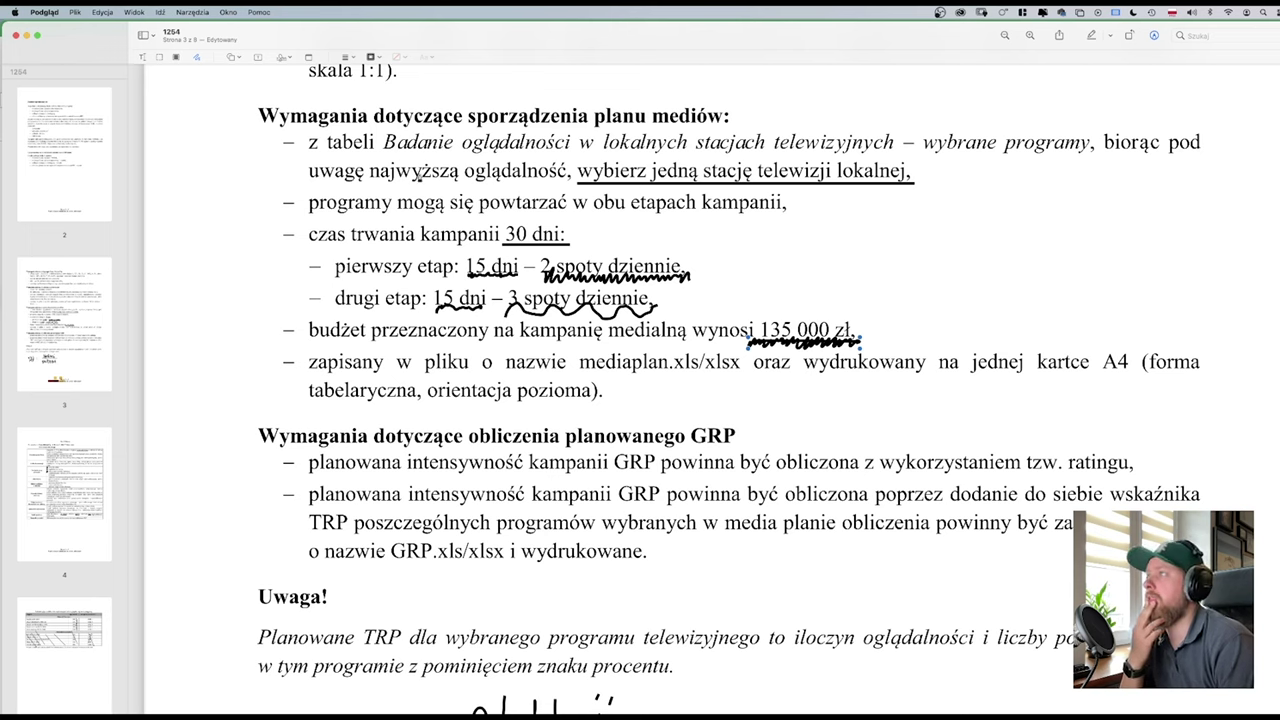
{"action": "left_click", "coordinate": [315, 182]}
{"action": "left_click_drag", "start_coordinate": [315, 182], "coordinate": [564, 186]}
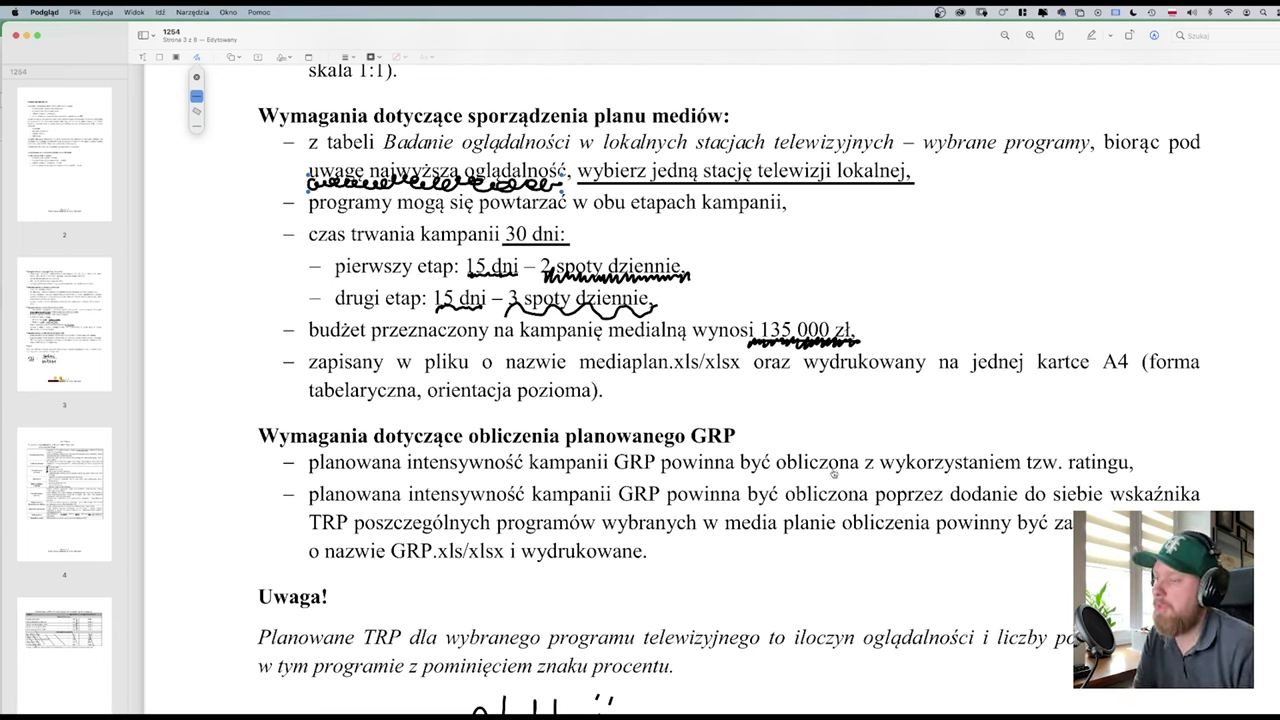
{"action": "key", "text": "super+Tab"}
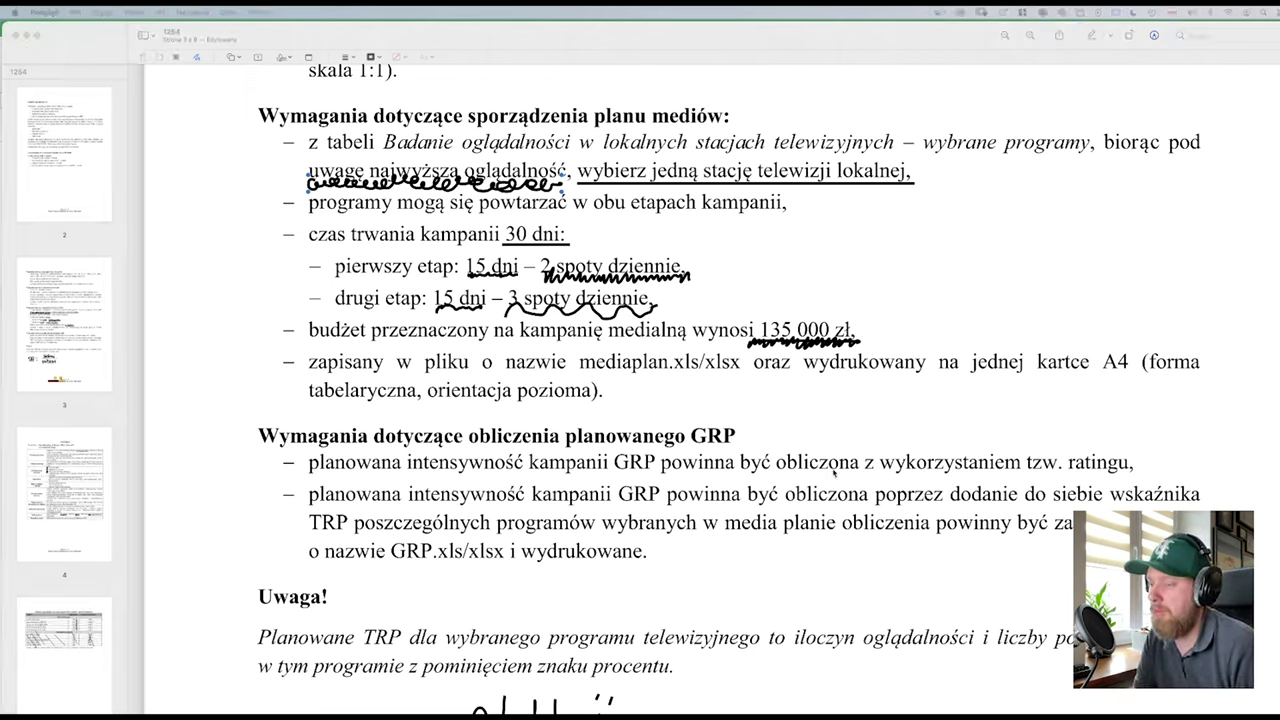
{"action": "left_click", "coordinate": [822, 461]}
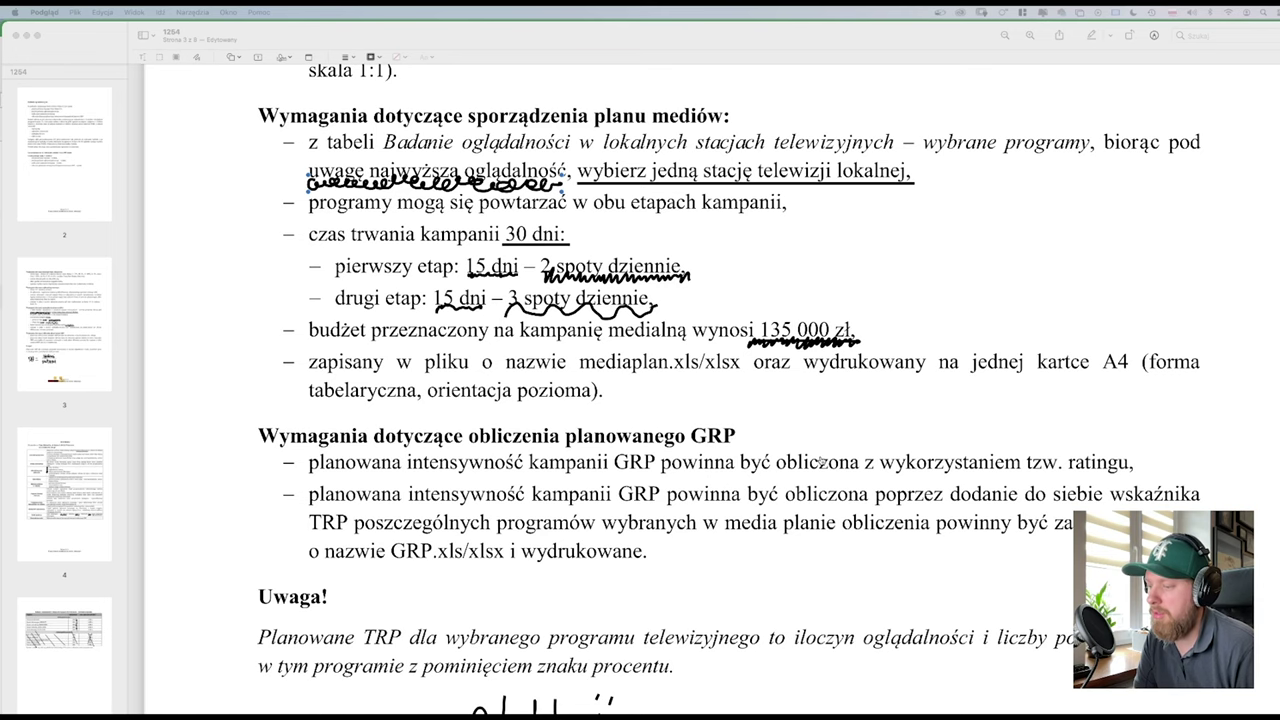
{"action": "key", "text": "super+Tab"}
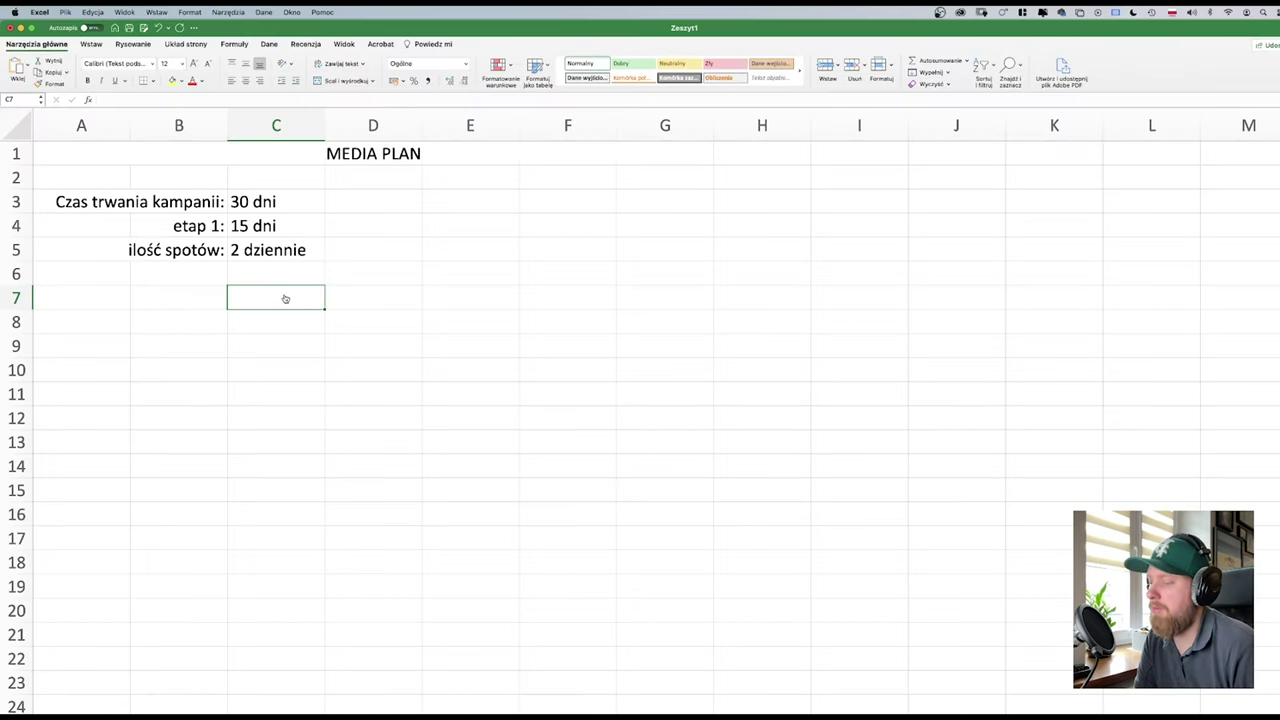
- Check the viewership table of local TV stations in the exam document, and enter the label "spot 1:" in cell B7 of the Excel workbook
{"action": "key", "text": "super+Tab"}
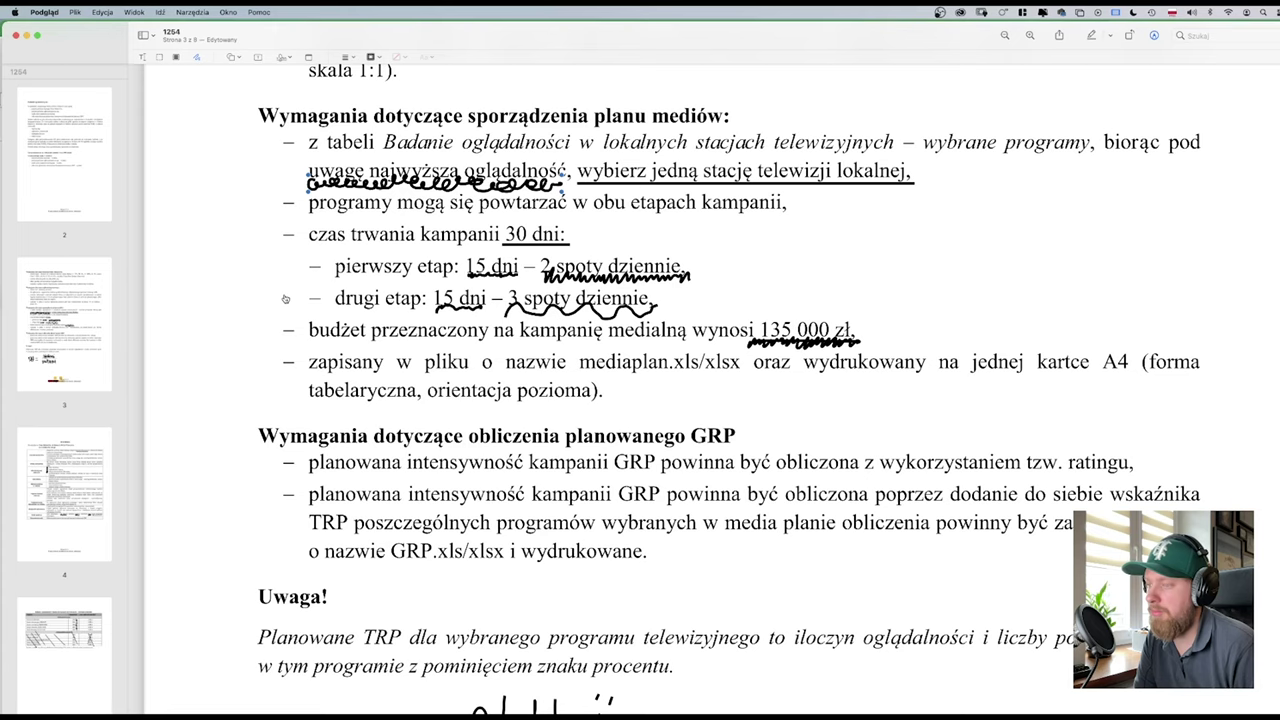
{"action": "scroll", "coordinate": [610, 419], "scroll_direction": "down", "scroll_amount": 10}
{"action": "scroll", "coordinate": [610, 419], "scroll_direction": "down", "scroll_amount": 15}
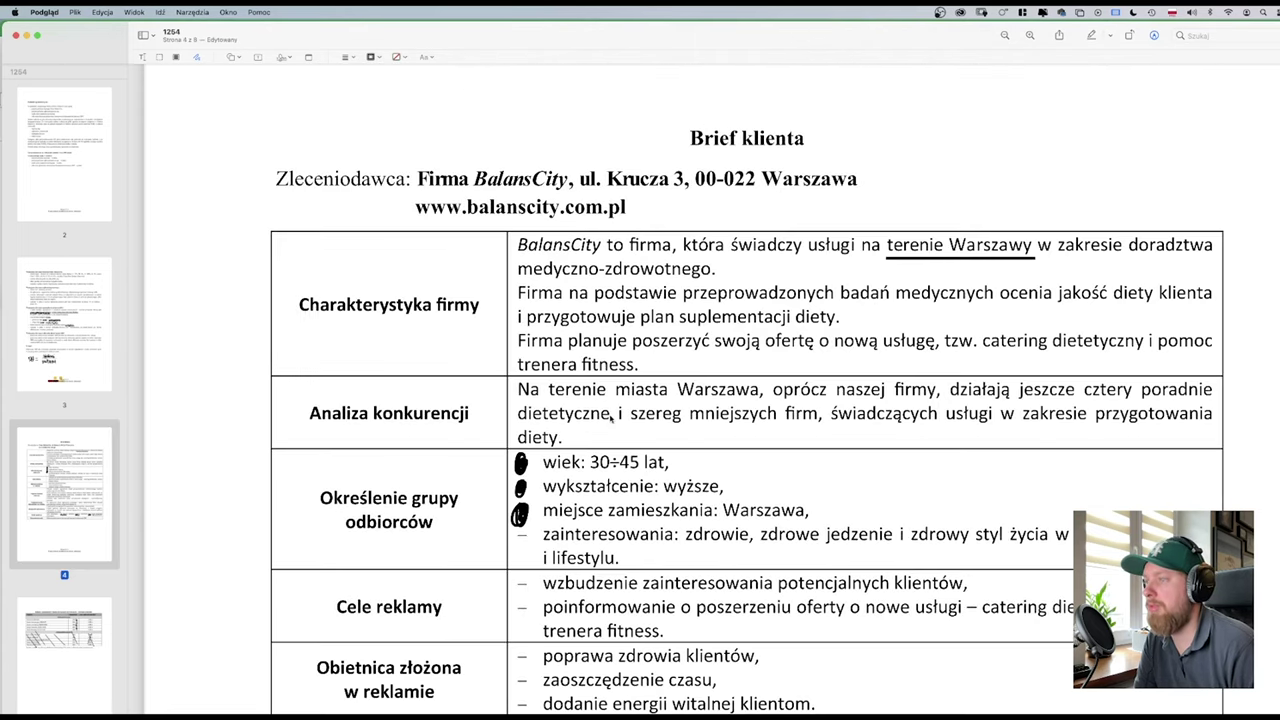
{"action": "scroll", "coordinate": [610, 419], "scroll_direction": "down", "scroll_amount": 8}
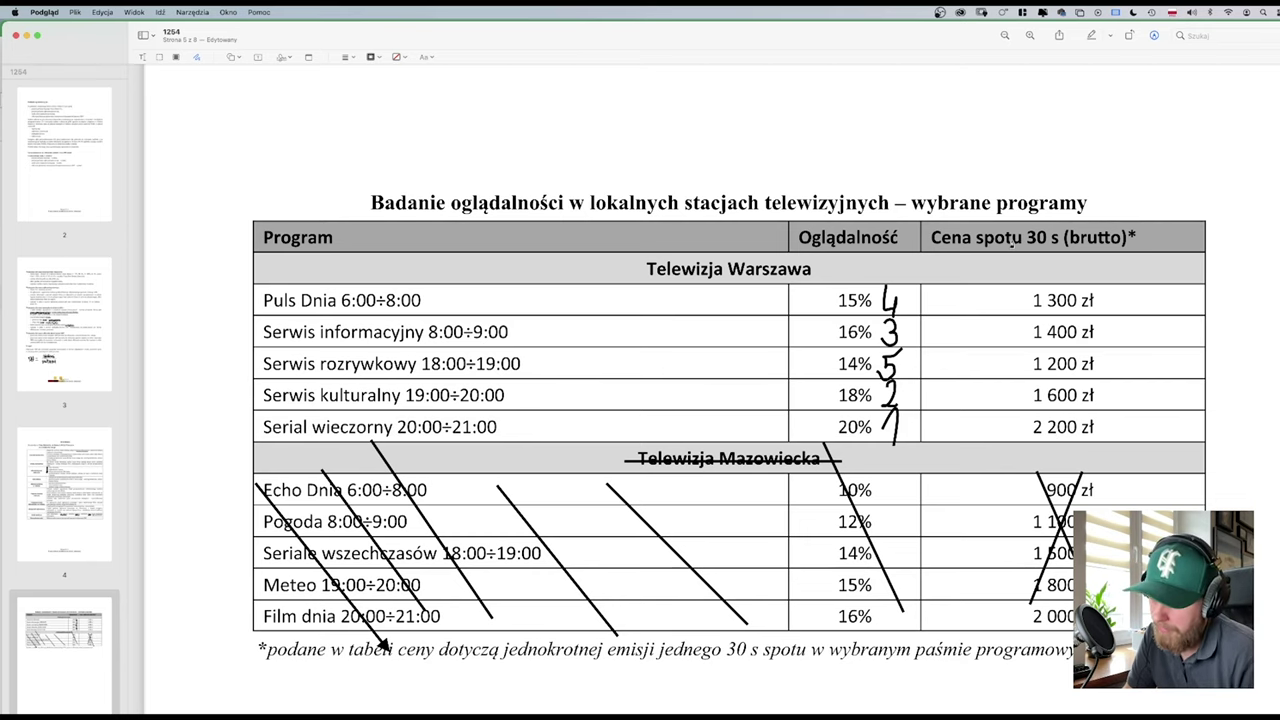
{"action": "key", "text": "super+Tab"}
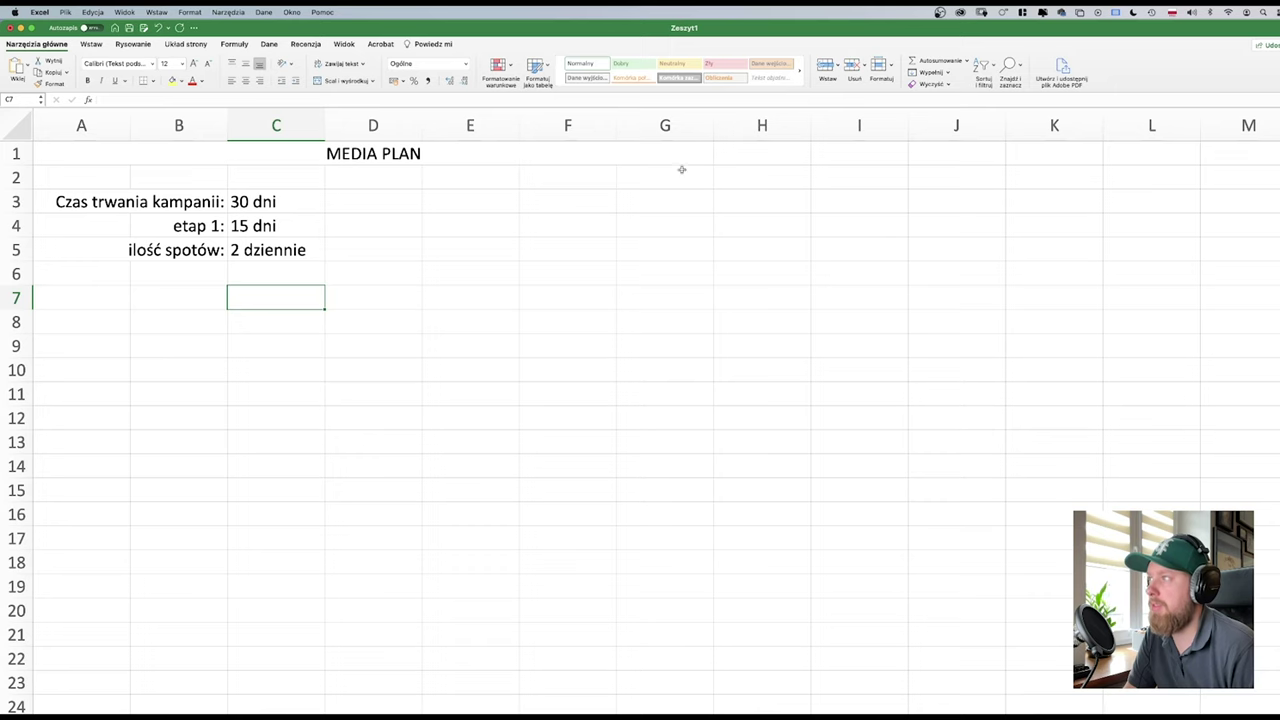
{"action": "left_click", "coordinate": [186, 292]}
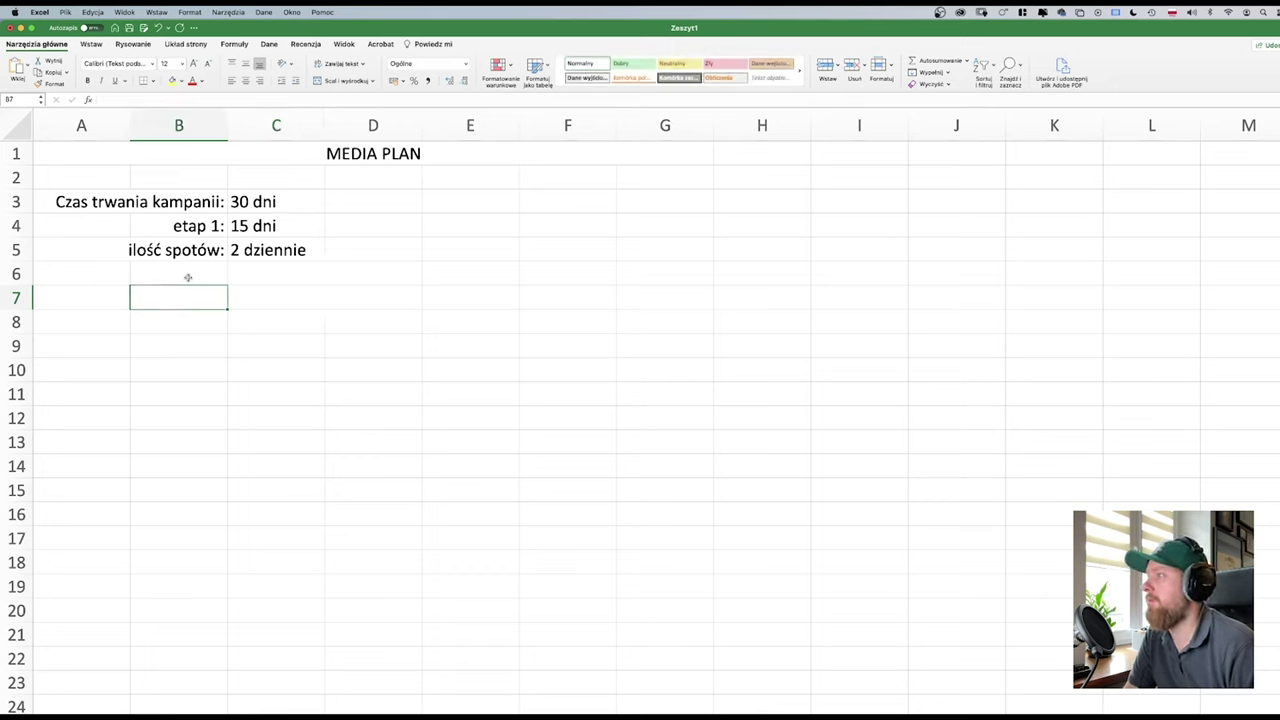
{"action": "type", "text": "s"}
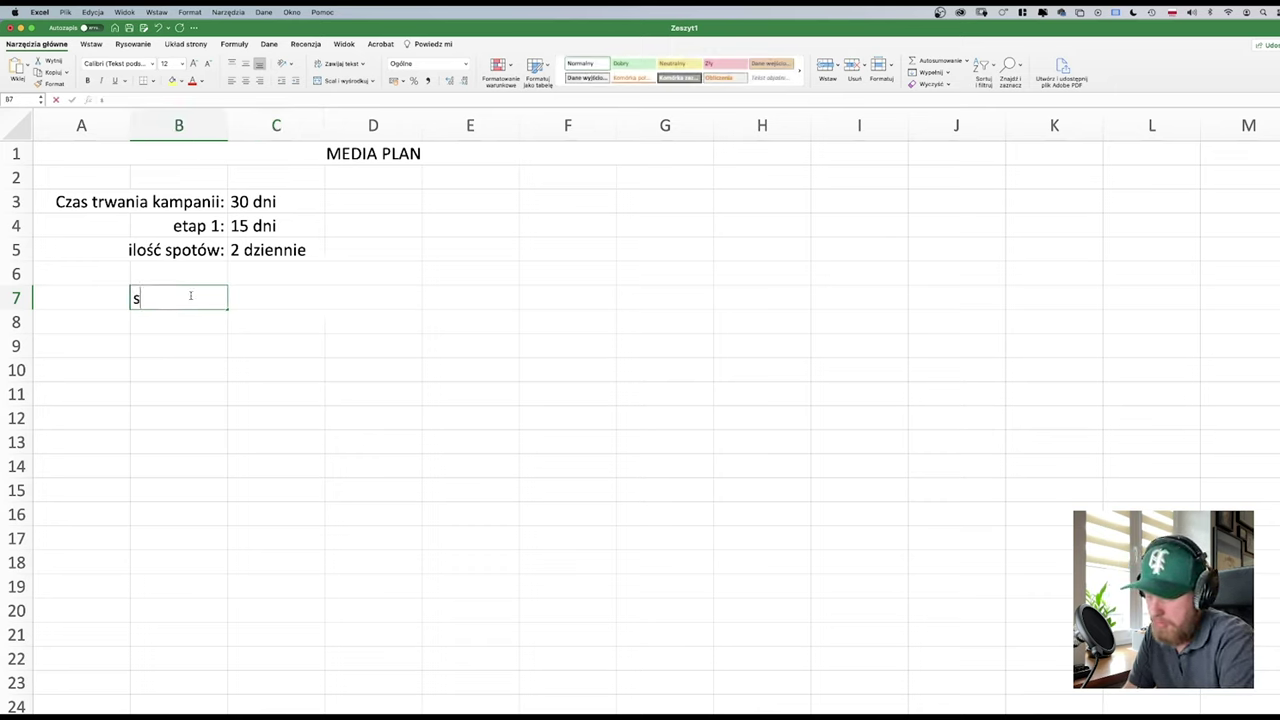
{"action": "type", "text": "pot 1 "}
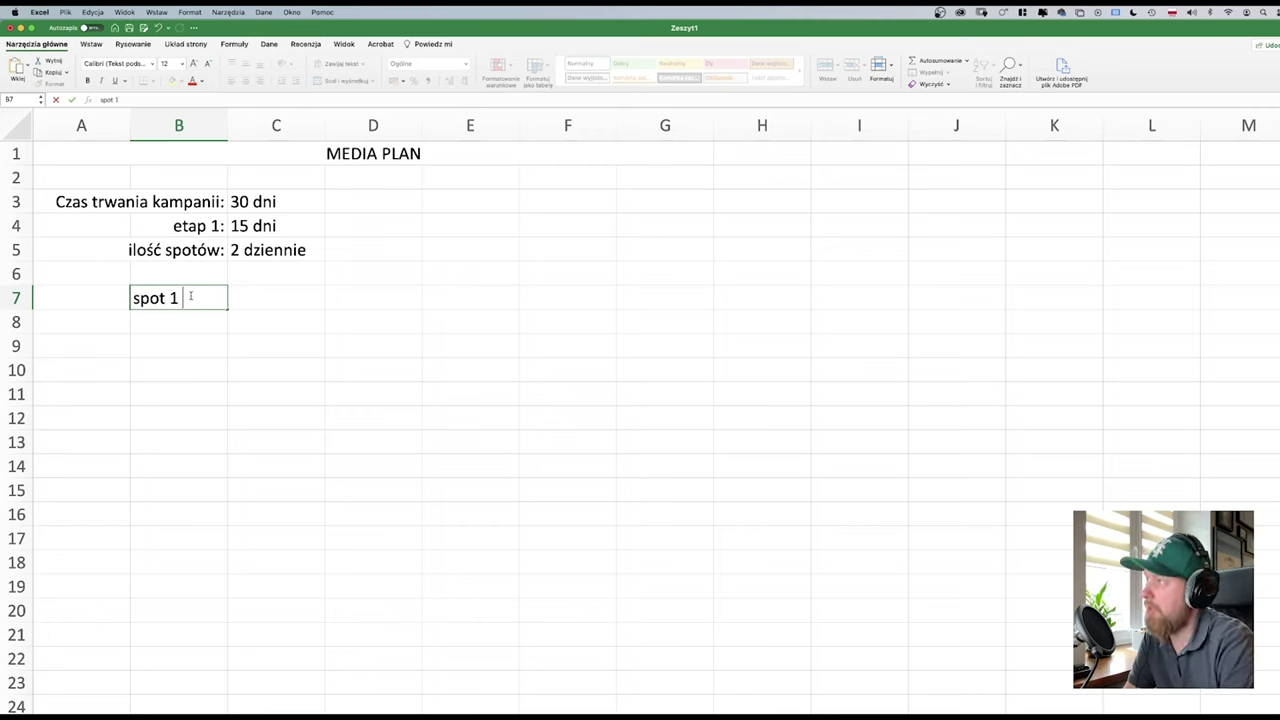
{"action": "type", "text": ":"}
- Enter the column heading "Odladalność" in cell C6
{"action": "key", "text": "Up"}
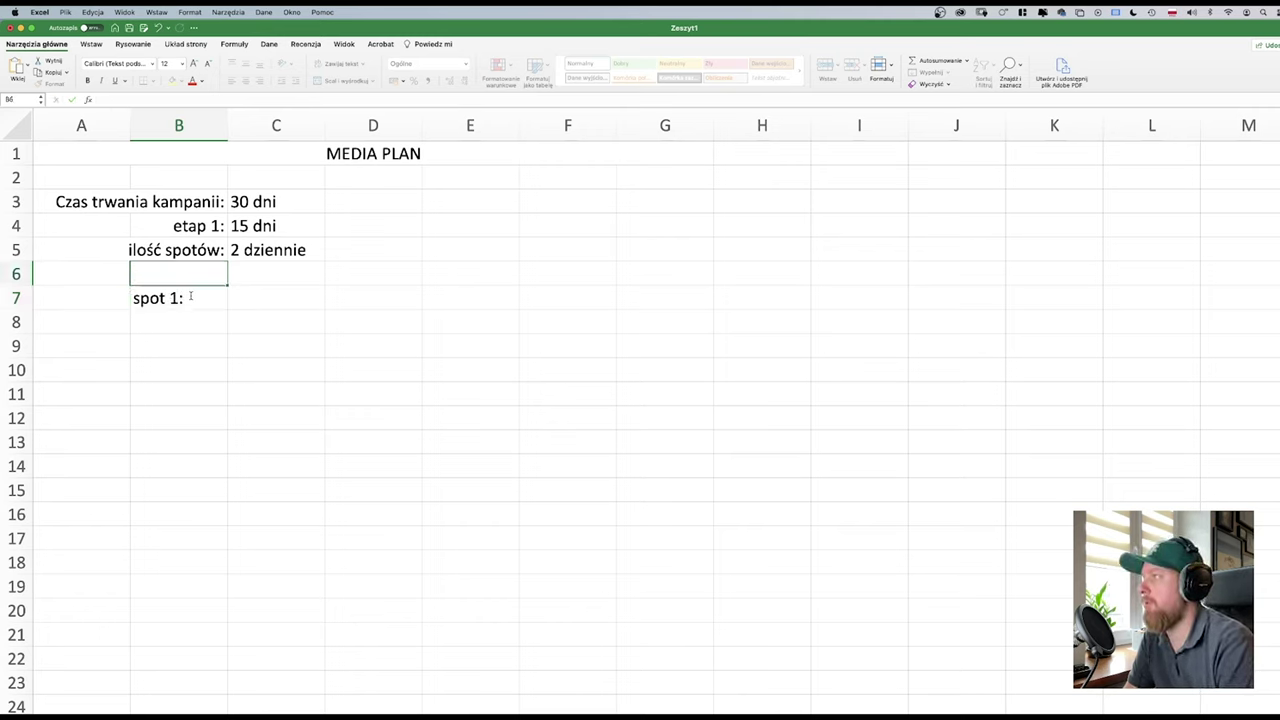
{"action": "key", "text": "Right"}
{"action": "type", "text": "Od"}
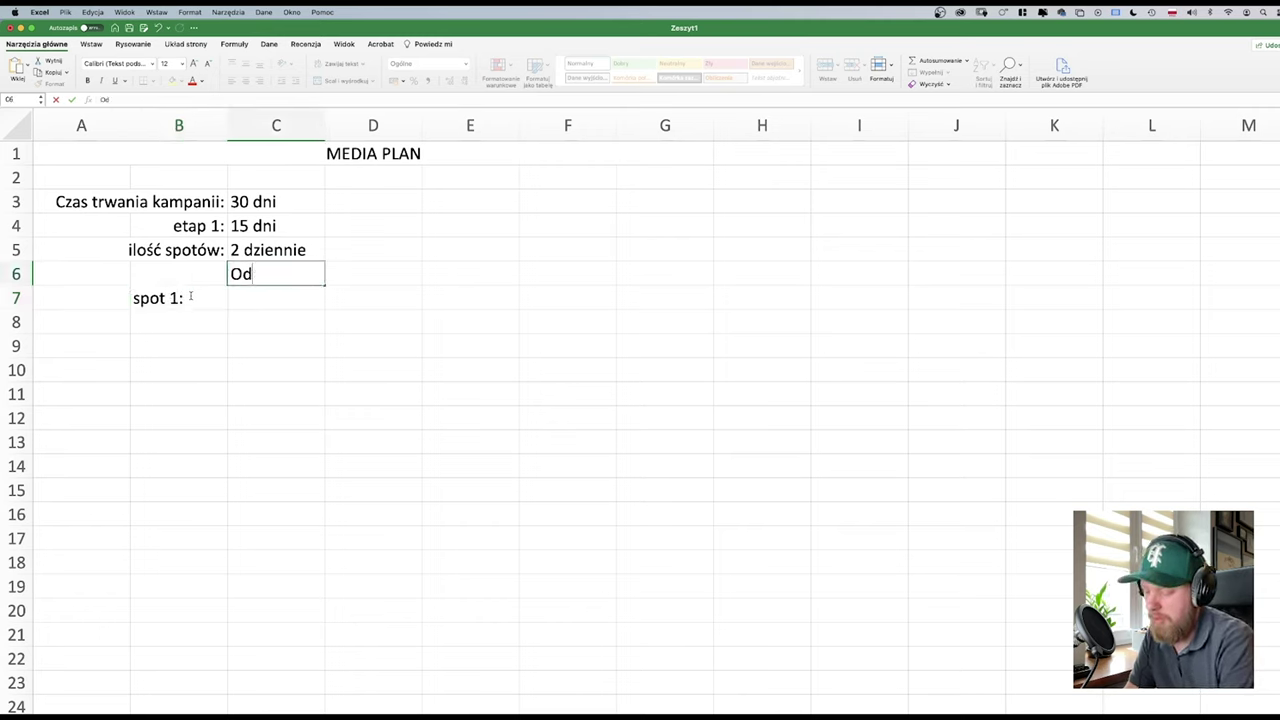
{"action": "type", "text": "ladalność"}
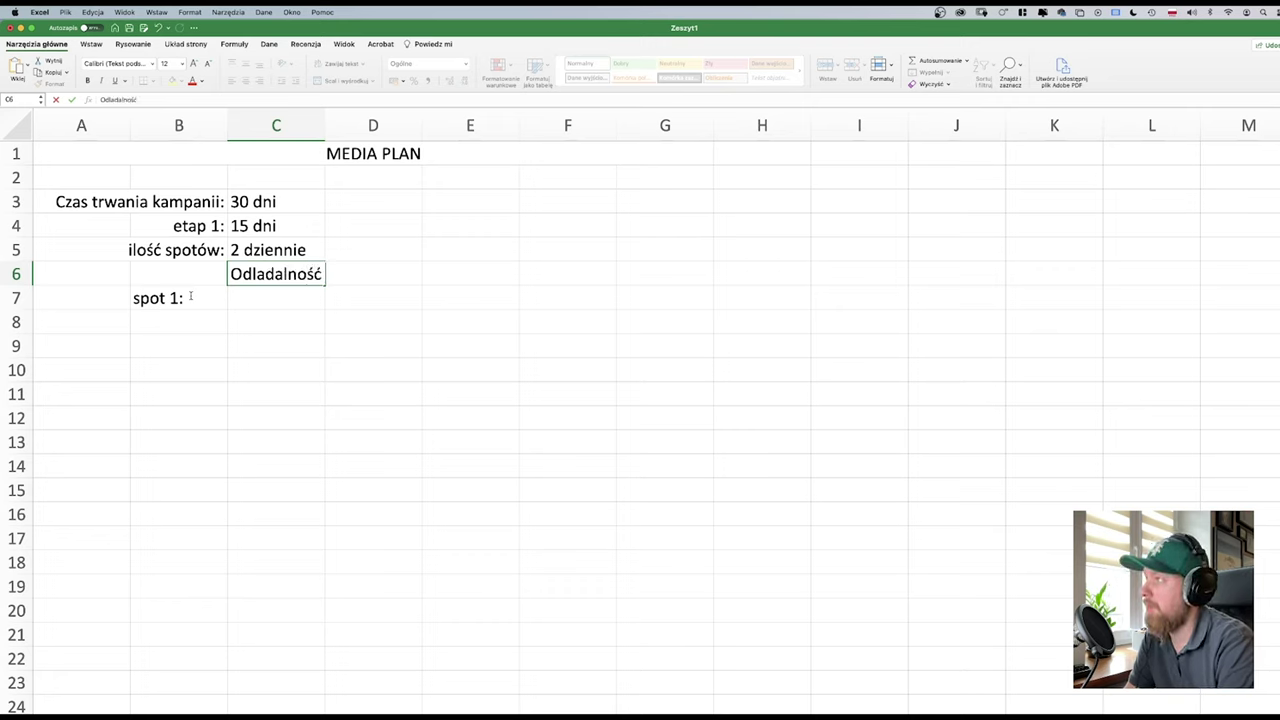
{"action": "key", "text": "Right"}
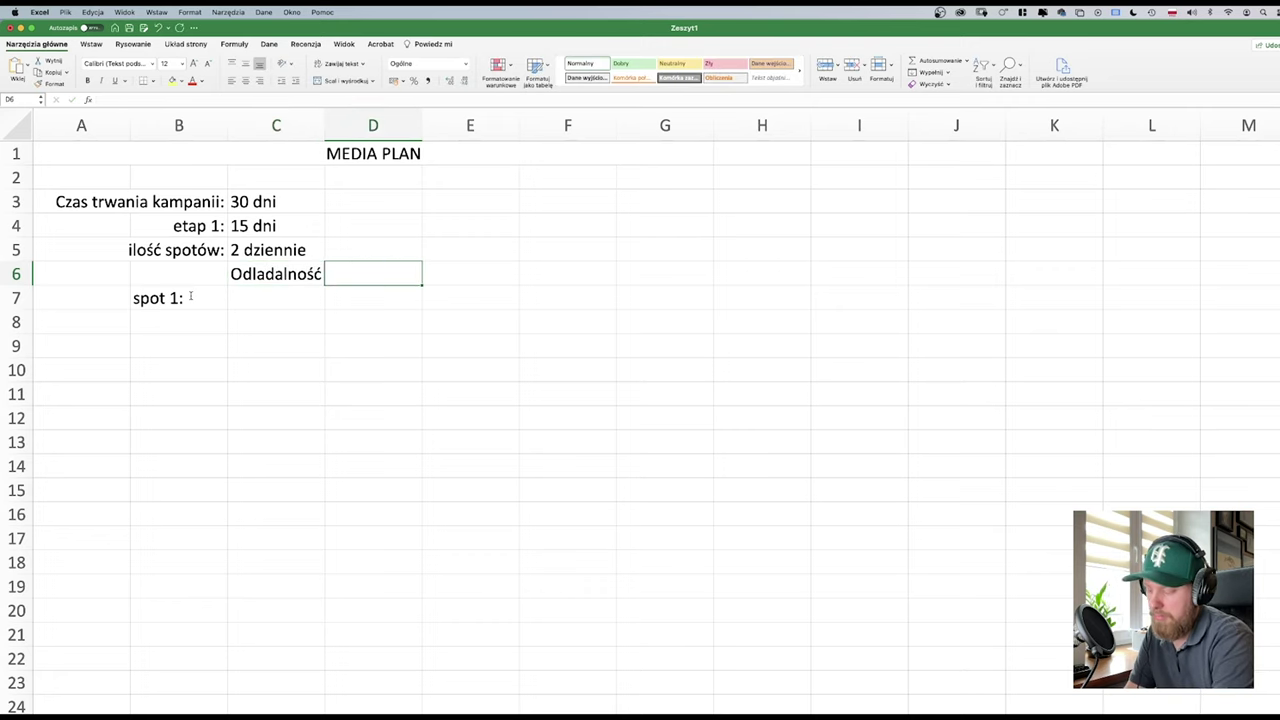
- Enter the heading "Cena" in D6 and fill the spot 1 row with 20% in C7 and 2200 in D7
{"action": "type", "text": "Cena"}
{"action": "key", "text": "Right"}
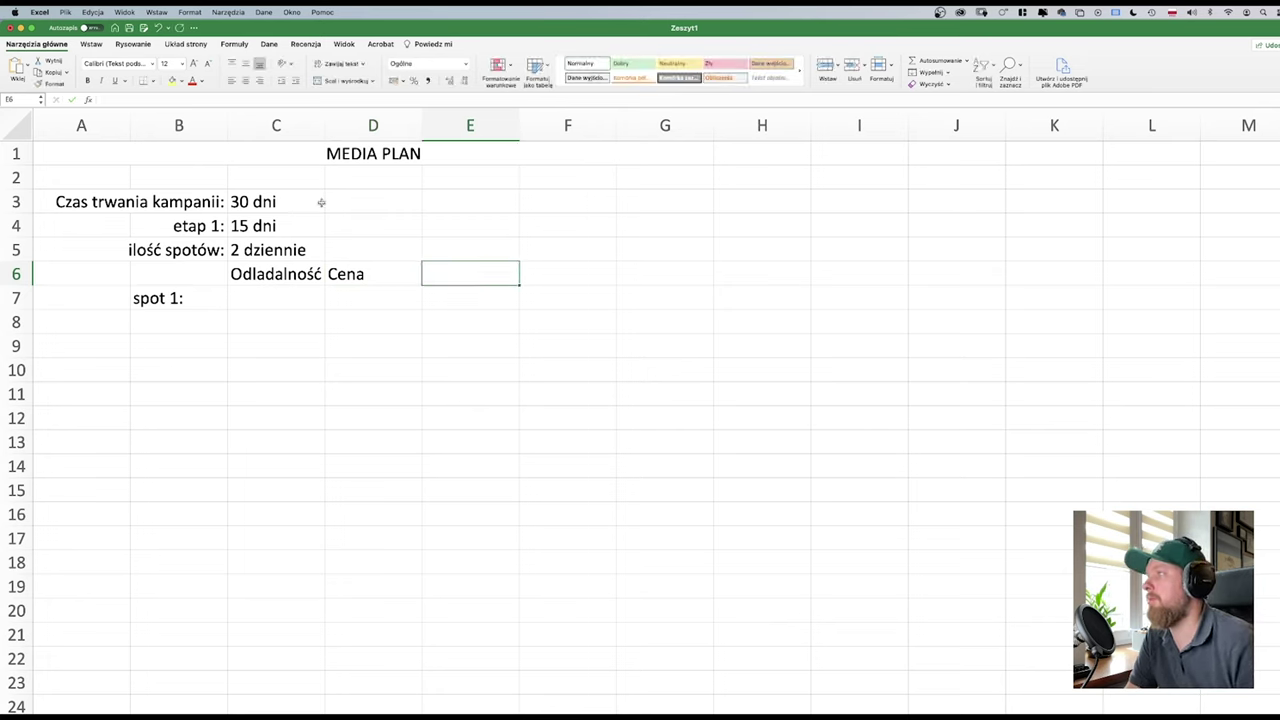
{"action": "left_click", "coordinate": [288, 304]}
{"action": "type", "text": "20%"}
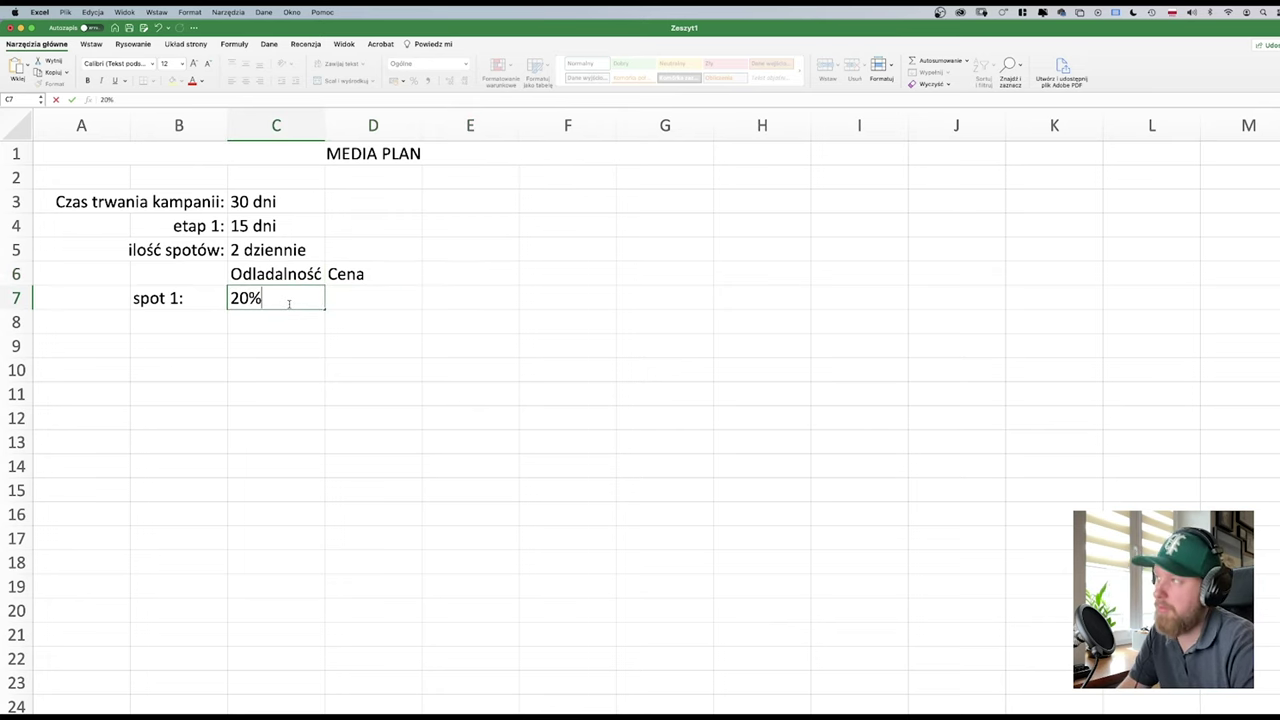
{"action": "key", "text": "Right"}
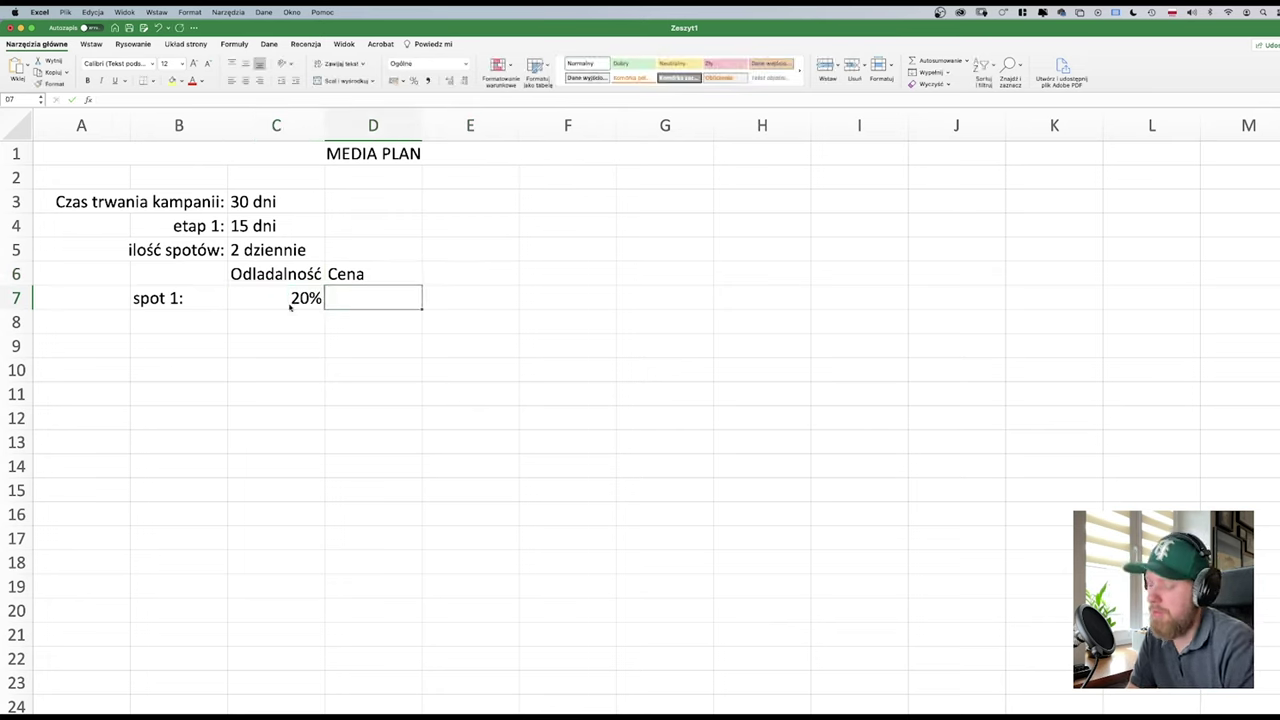
{"action": "type", "text": "2200"}
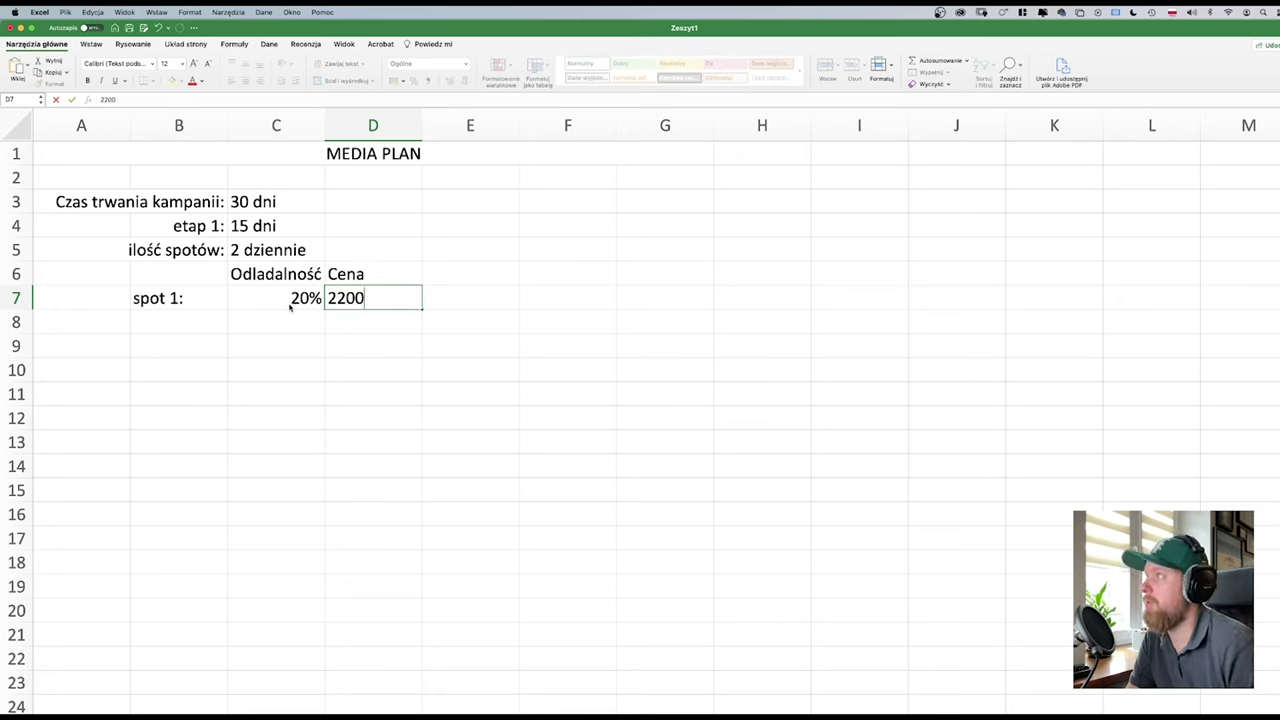
{"action": "left_click", "coordinate": [490, 342]}
- Format the spot 1 price in D7 as currency (Walutowe) in zł without decimal places
{"action": "left_click", "coordinate": [394, 305]}
{"action": "left_click", "coordinate": [433, 64]}
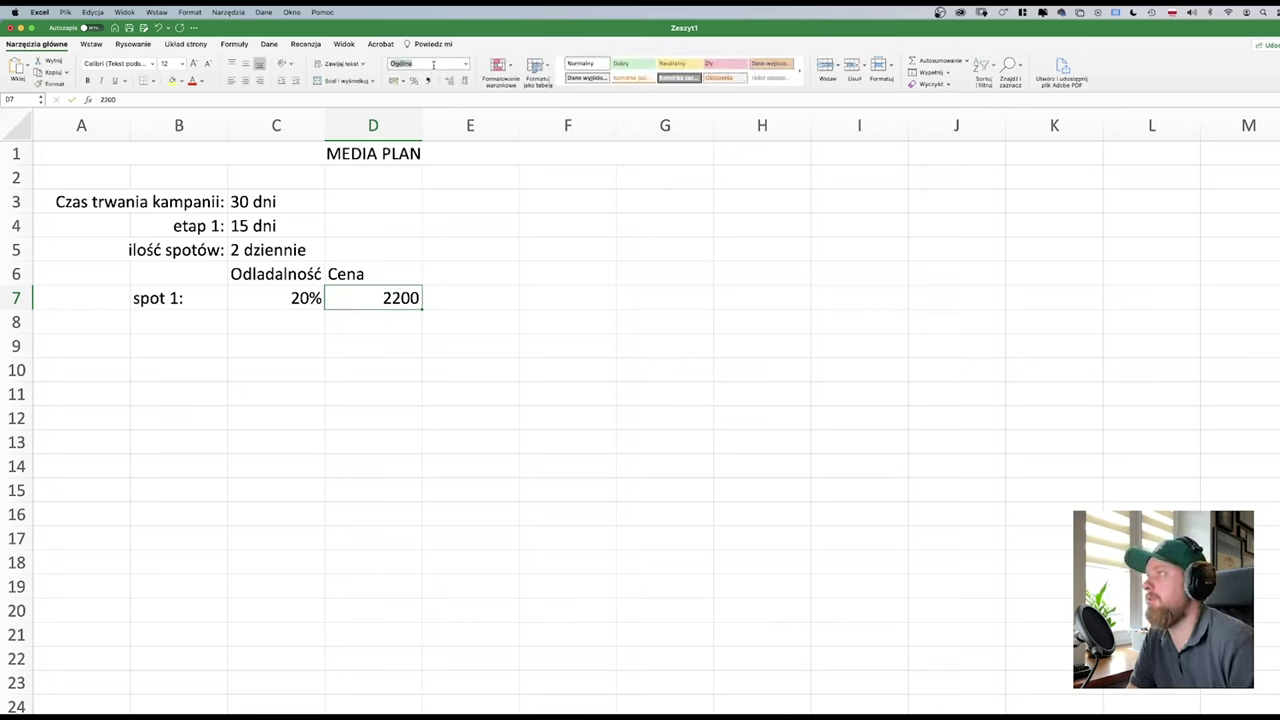
{"action": "left_click", "coordinate": [465, 64]}
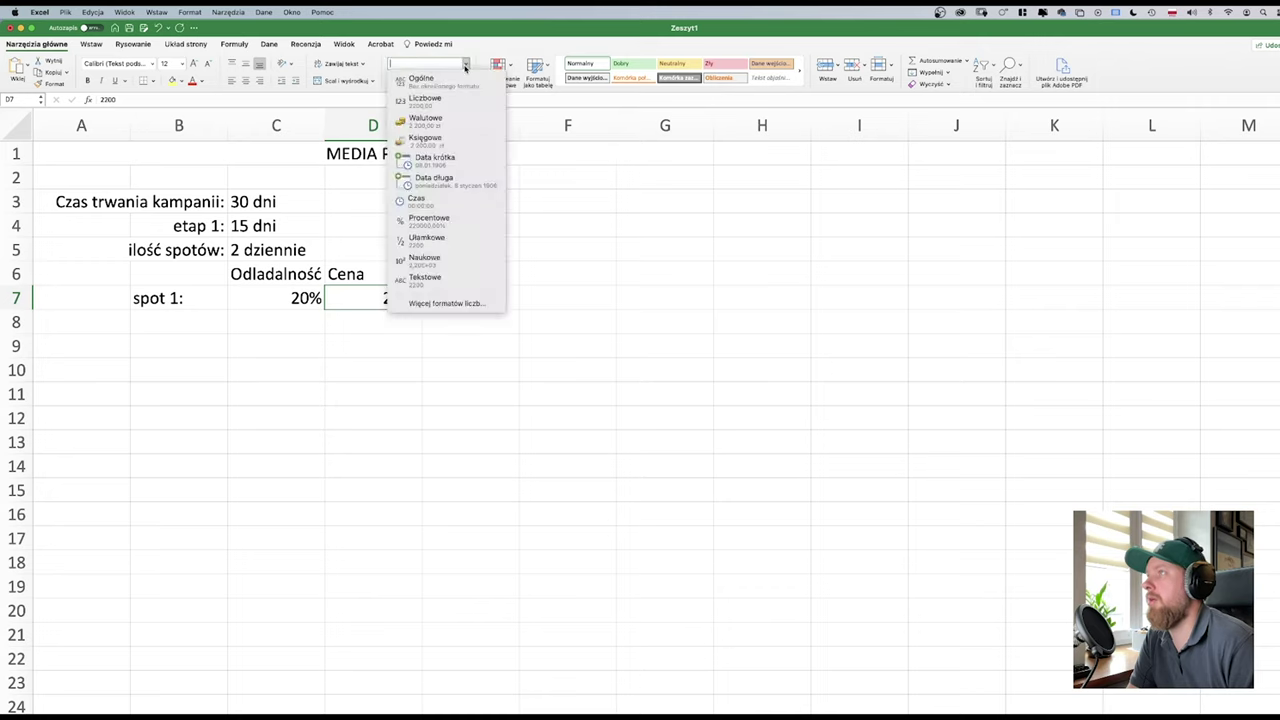
{"action": "left_click", "coordinate": [448, 121]}
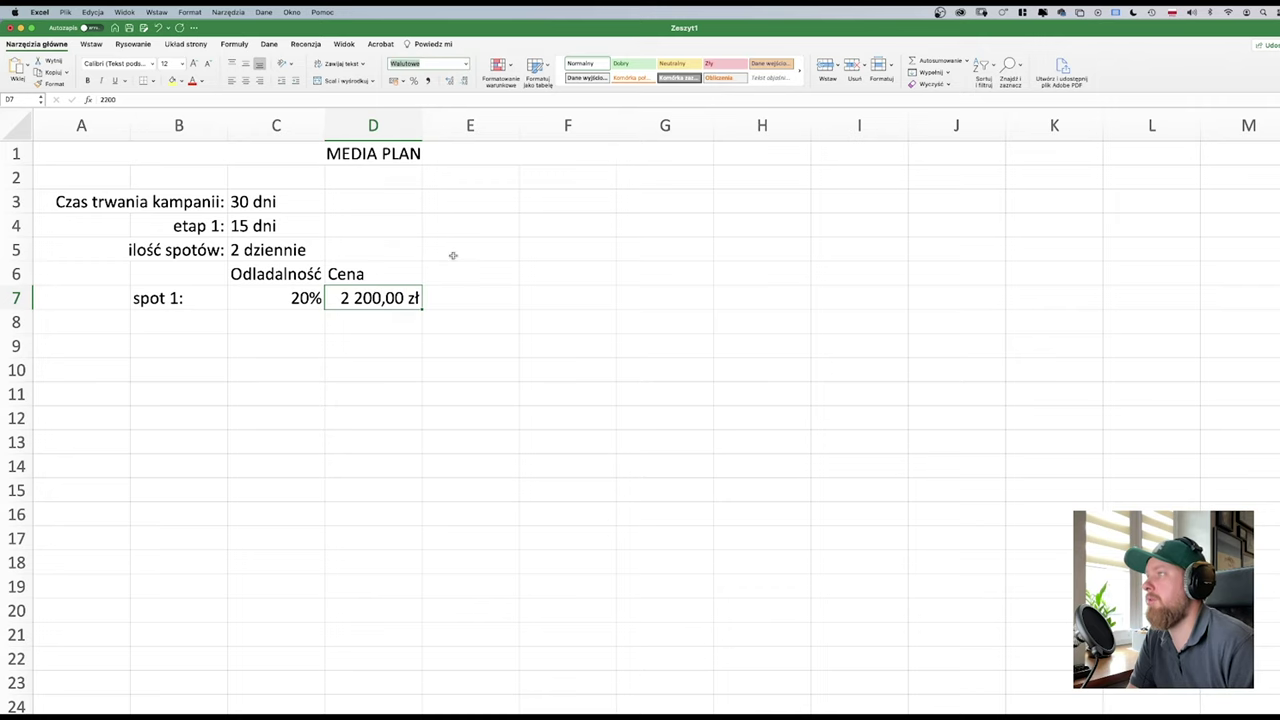
{"action": "left_click", "coordinate": [449, 80]}
{"action": "left_click", "coordinate": [464, 80]}
{"action": "left_click", "coordinate": [464, 80]}
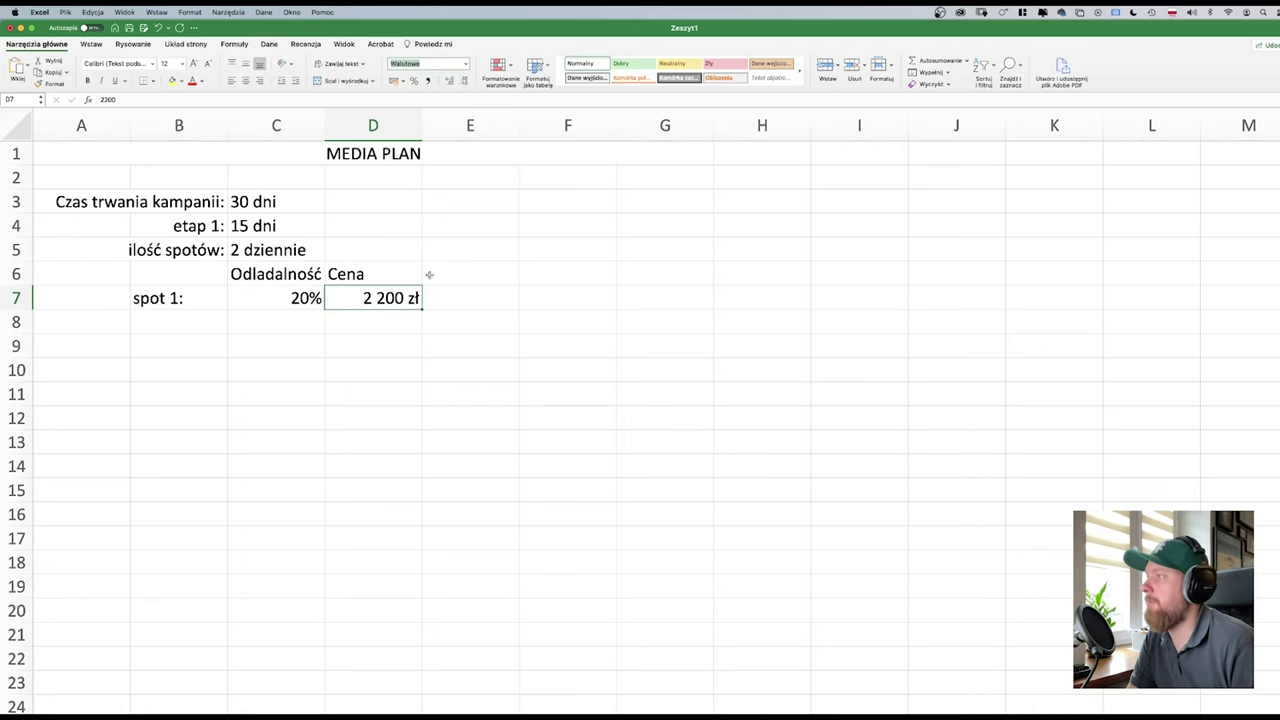
- Insert an empty row above the heading row with "Odladalność" and "Cena"
{"action": "left_click", "coordinate": [250, 278]}
{"action": "left_click", "coordinate": [17, 273]}
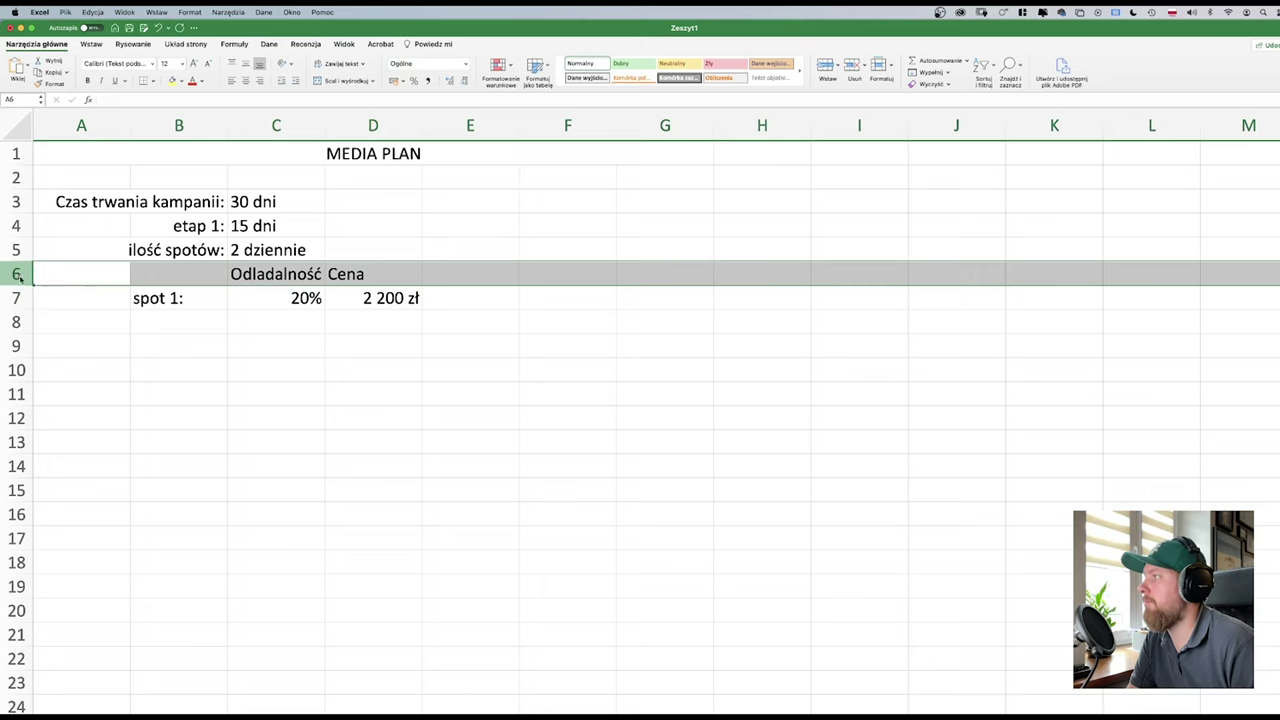
{"action": "right_click", "coordinate": [18, 276]}
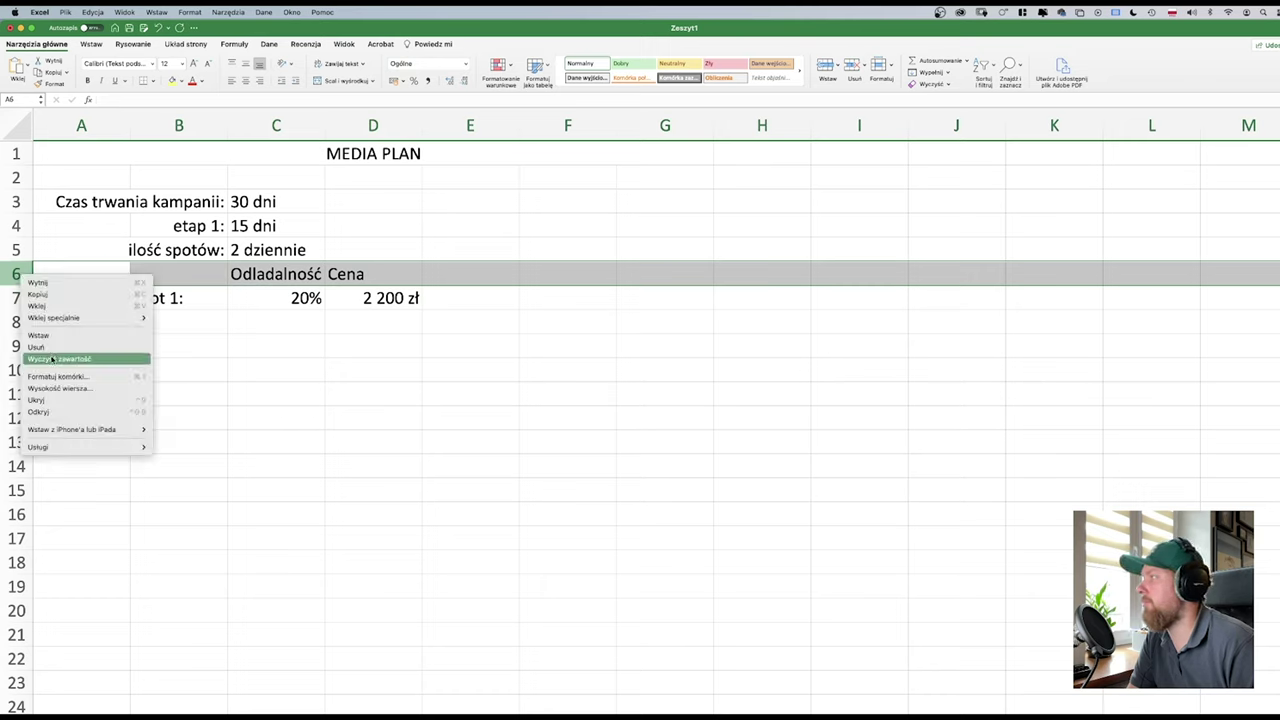
{"action": "mouse_move", "coordinate": [53, 318]}
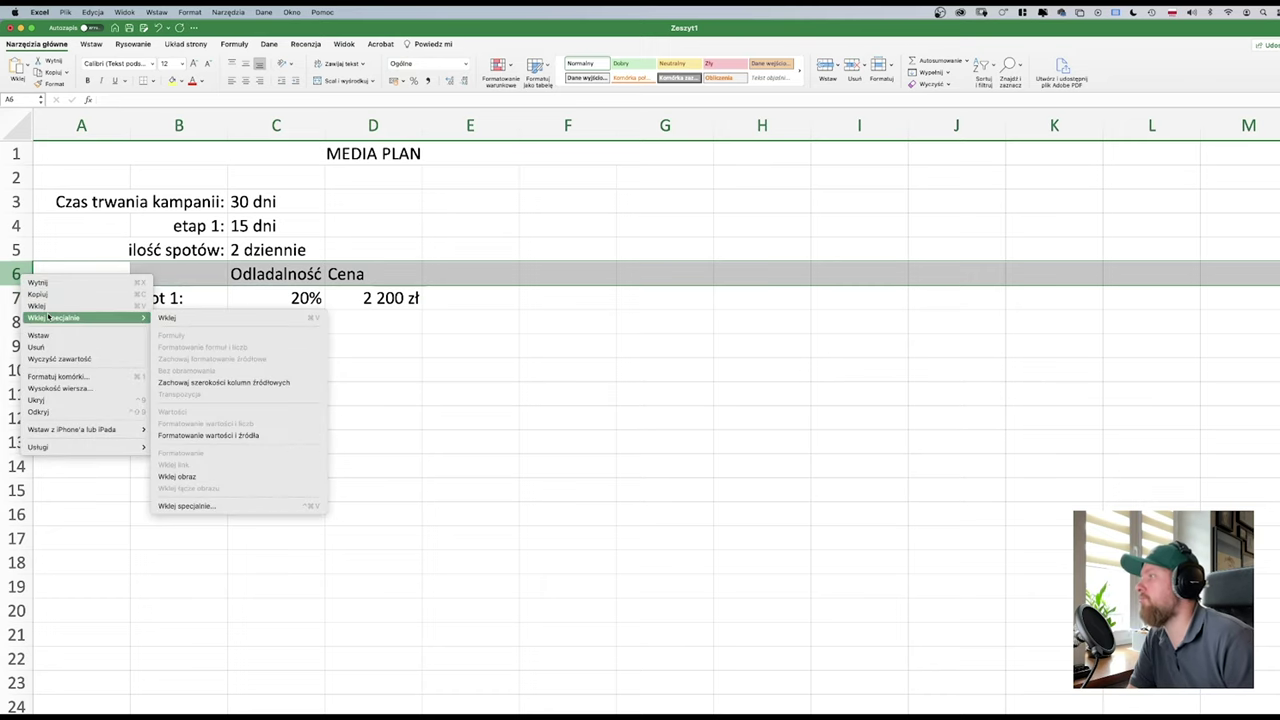
{"action": "left_click", "coordinate": [46, 336]}
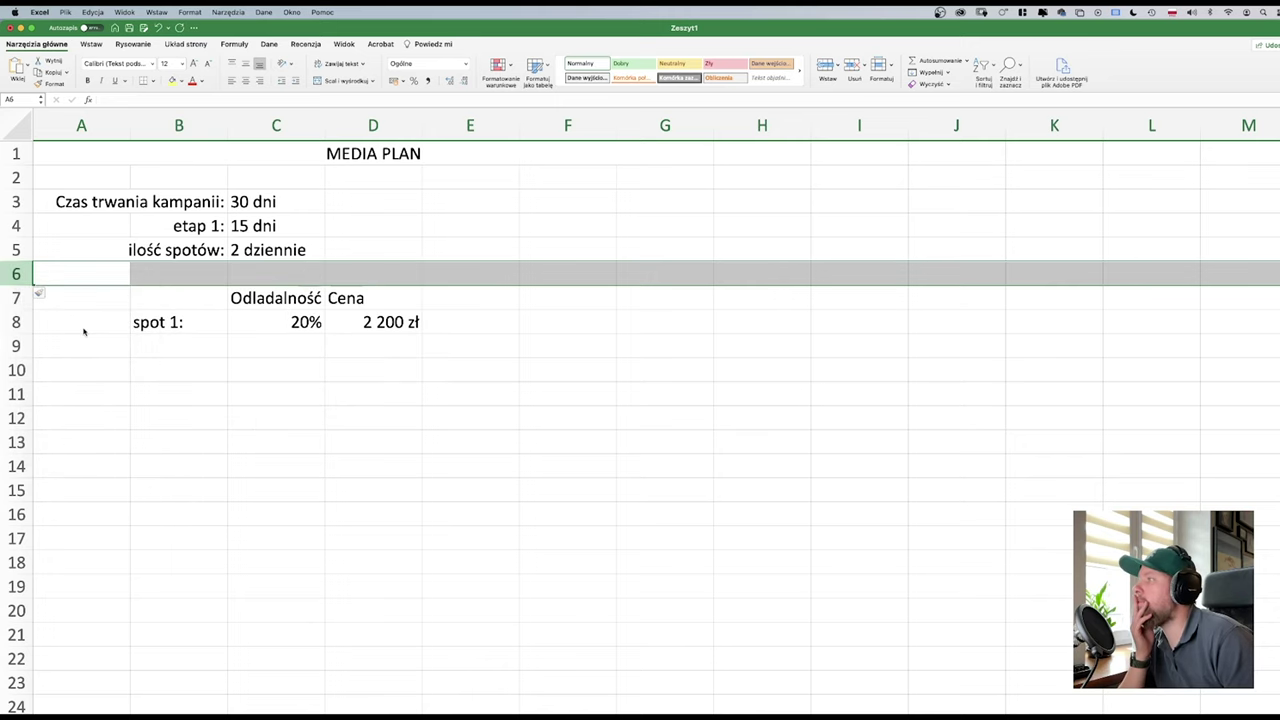
{"action": "left_click", "coordinate": [369, 301]}
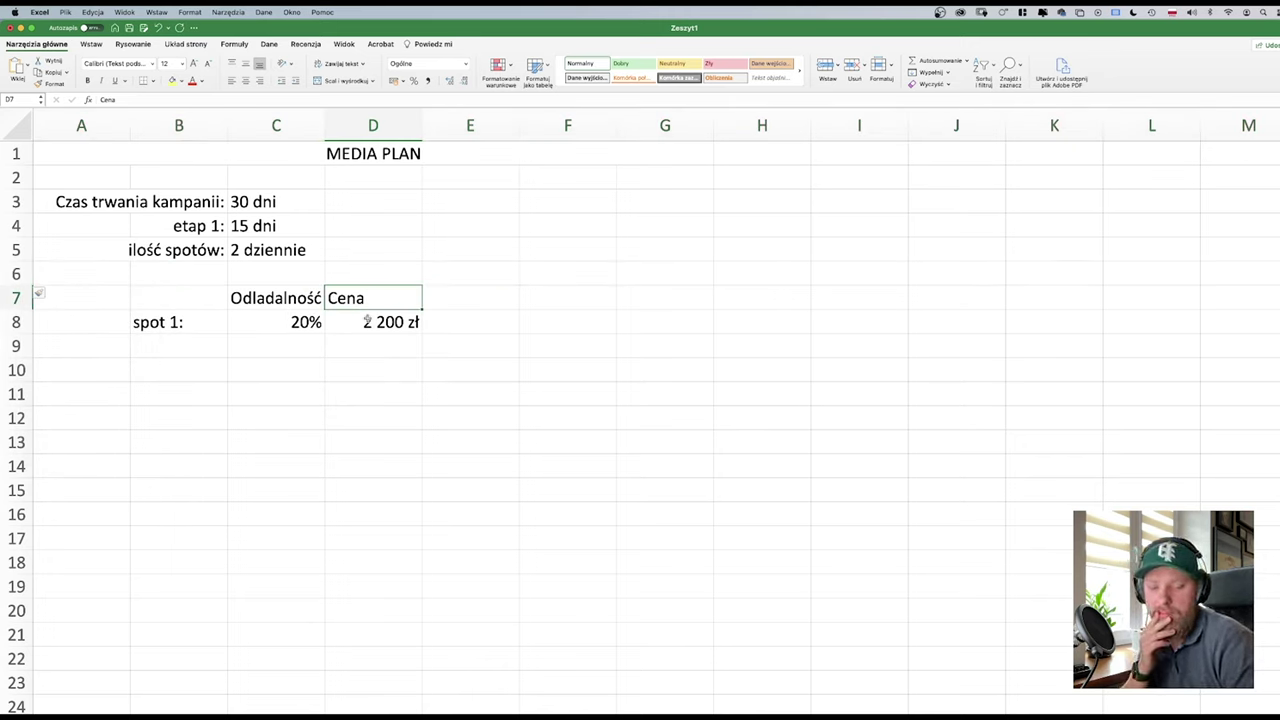
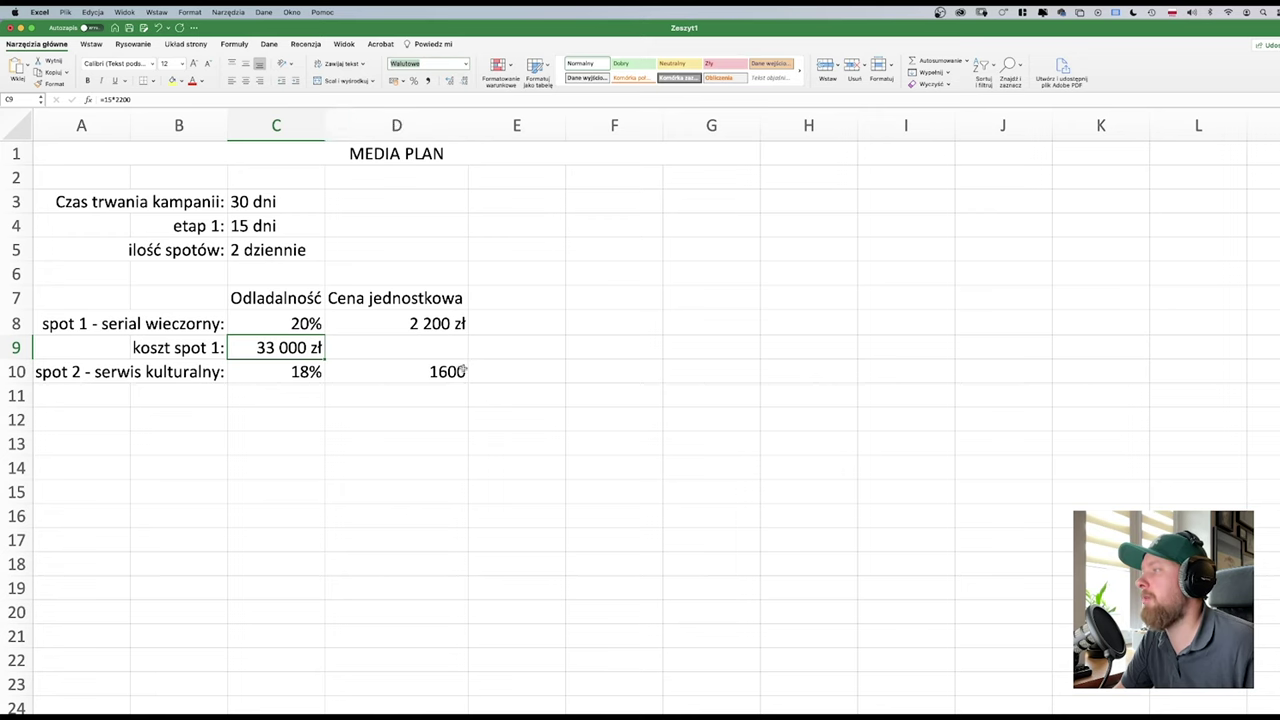
- Format the spot 2 unit price in D10 with the accounting format in zł without decimal places
{"action": "left_click", "coordinate": [462, 370]}
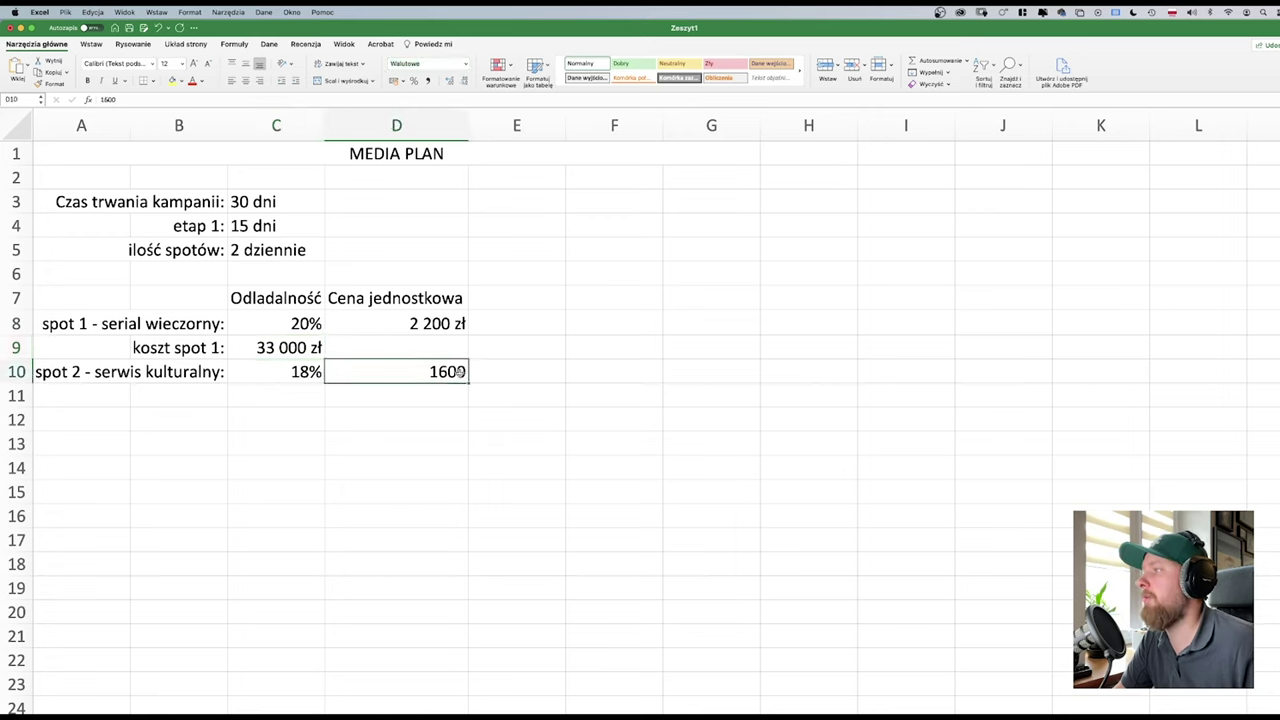
{"action": "left_click", "coordinate": [394, 80]}
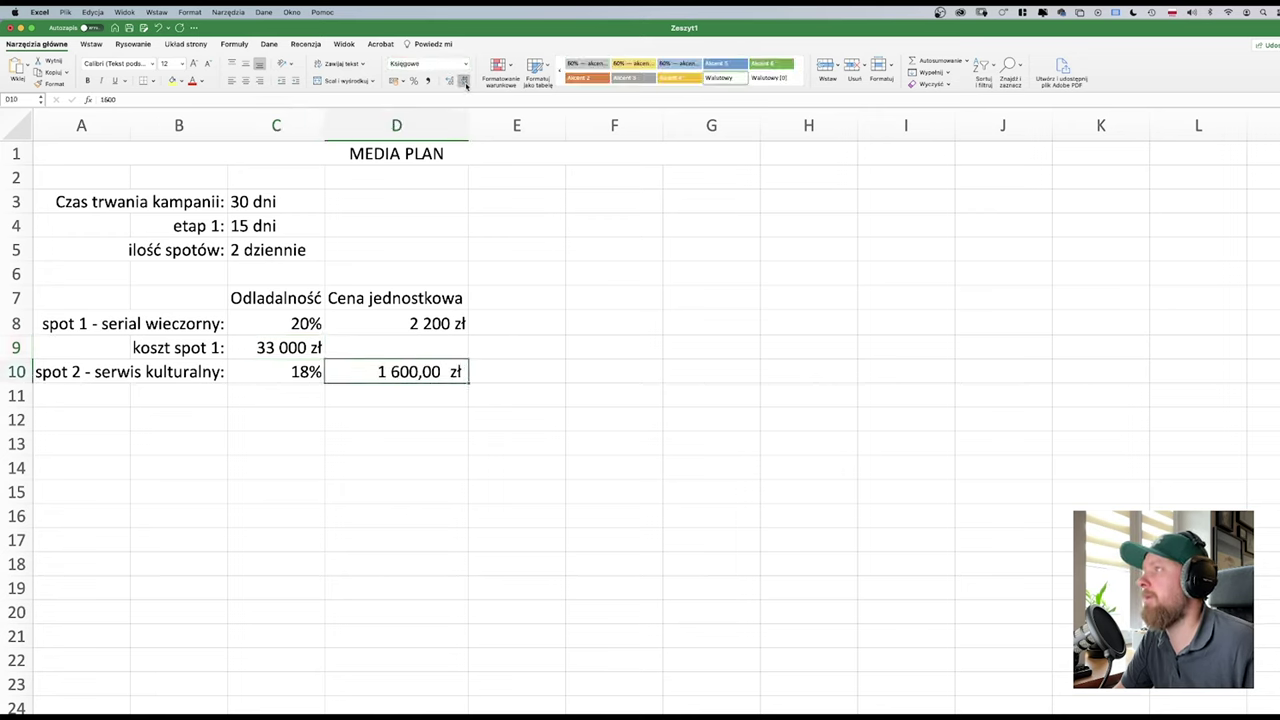
{"action": "left_click", "coordinate": [459, 80]}
{"action": "left_click", "coordinate": [459, 80]}
{"action": "left_click", "coordinate": [396, 400]}
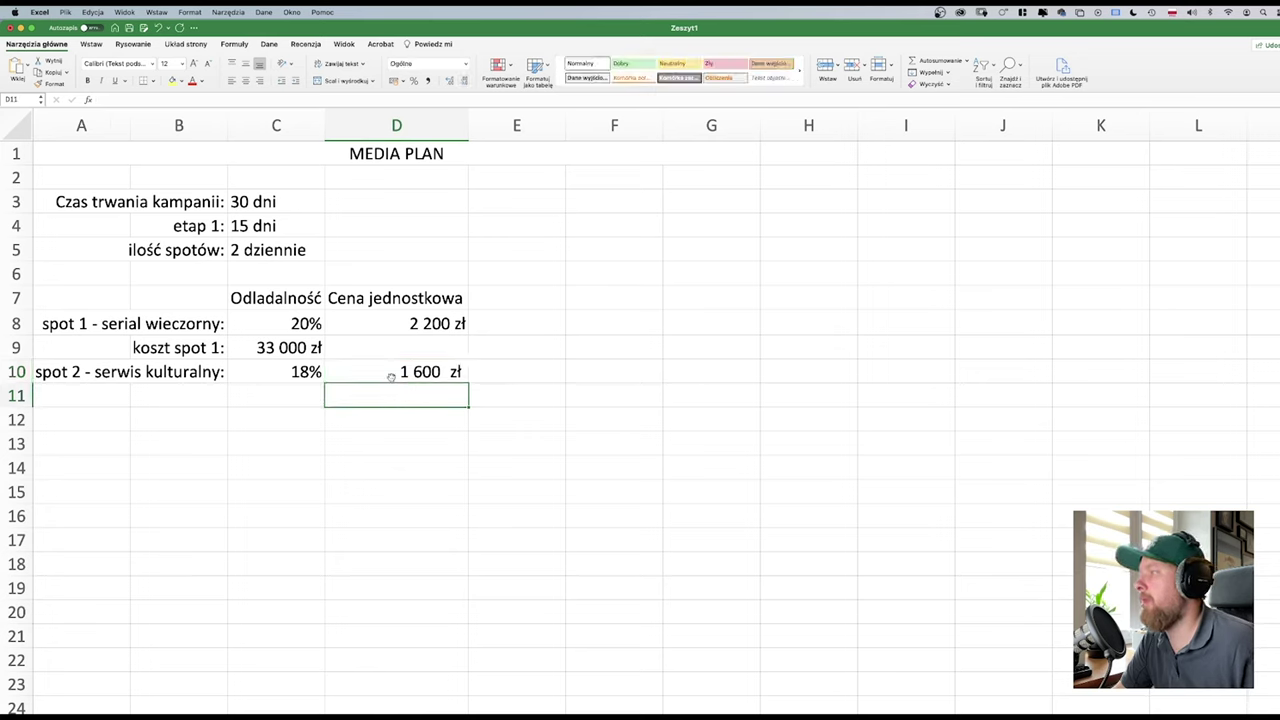
- Enter the label "koszt spot 2:" in cell B11
{"action": "left_click", "coordinate": [177, 391]}
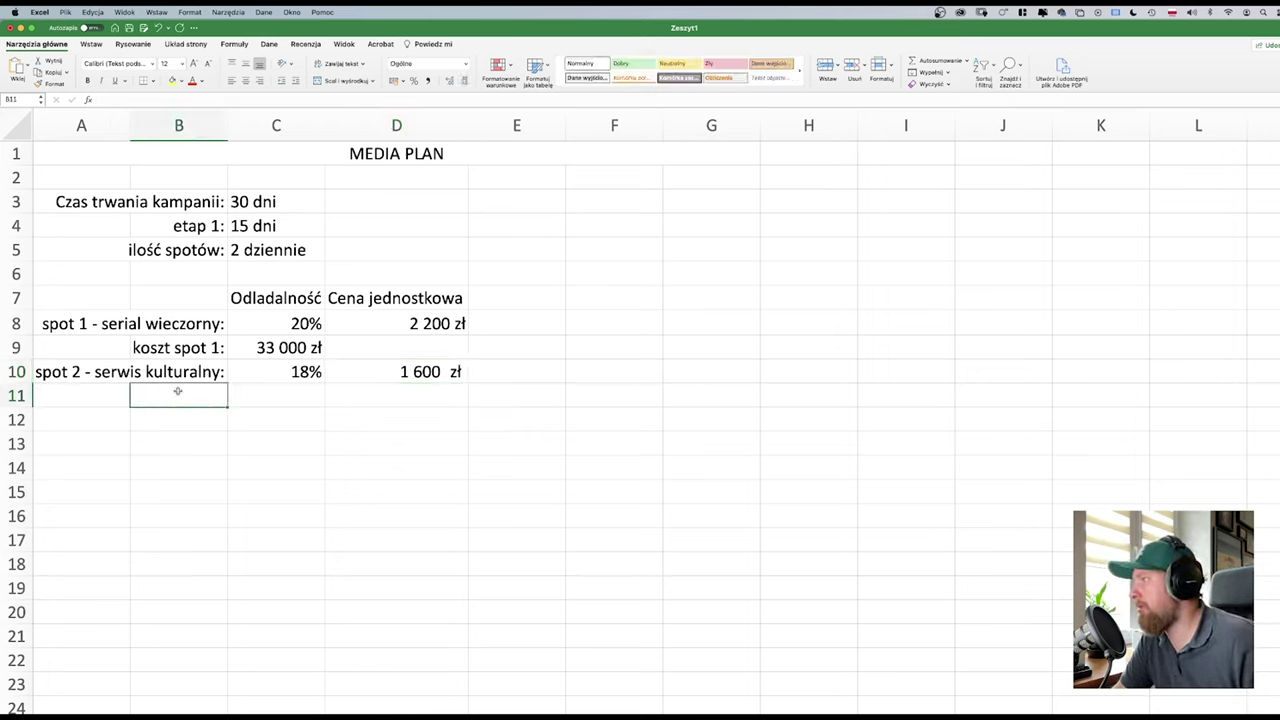
{"action": "type", "text": "koszt "}
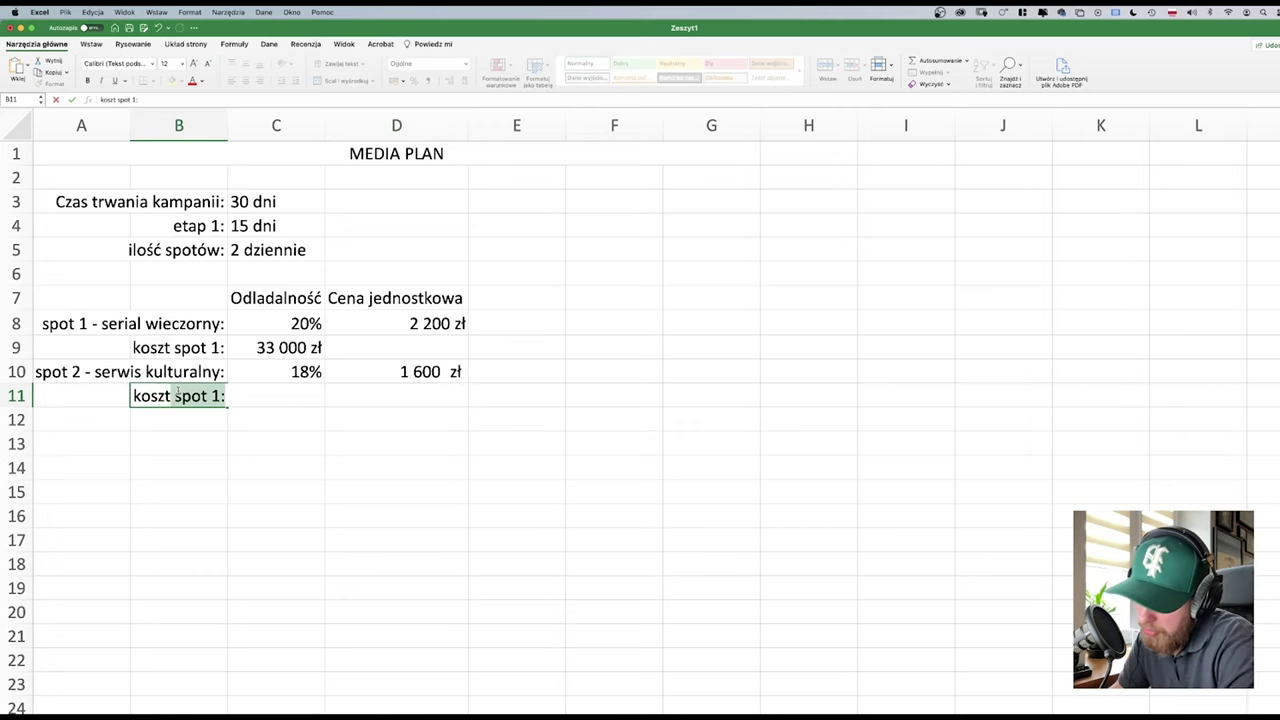
{"action": "type", "text": "spot 12"}
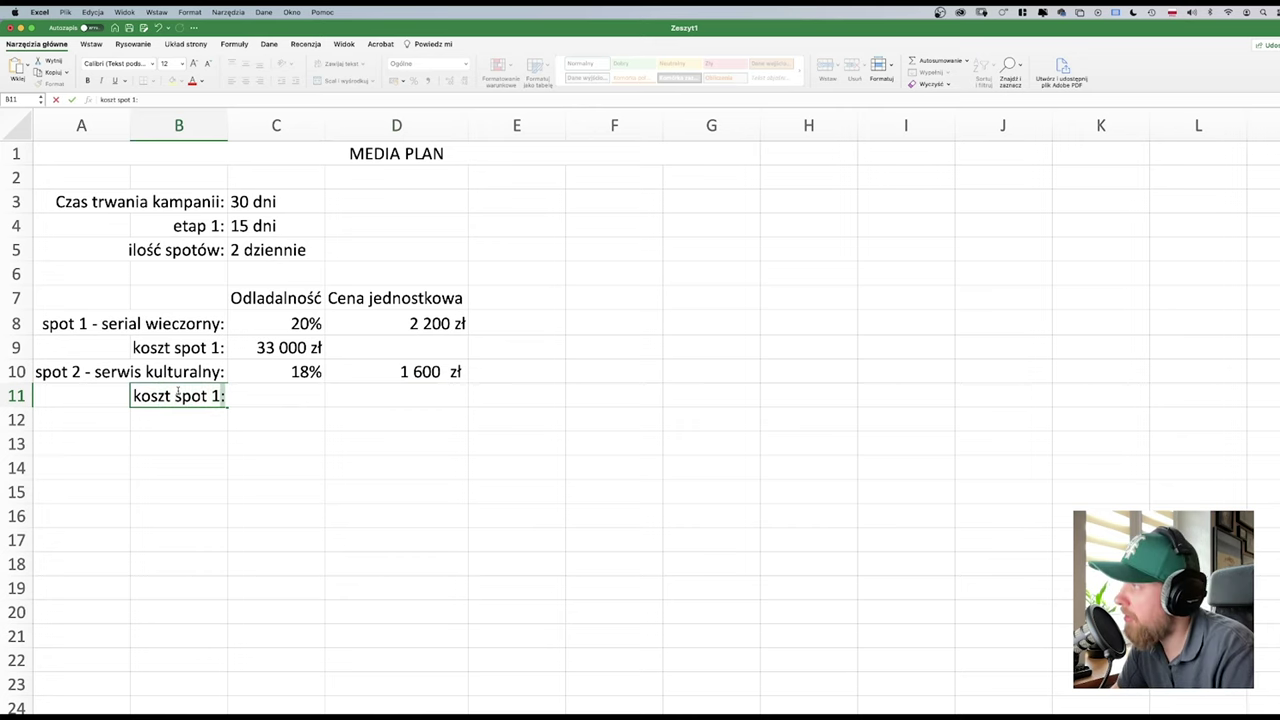
{"action": "key", "text": "BackSpace"}
{"action": "key", "text": "BackSpace"}
{"action": "type", "text": "2"}
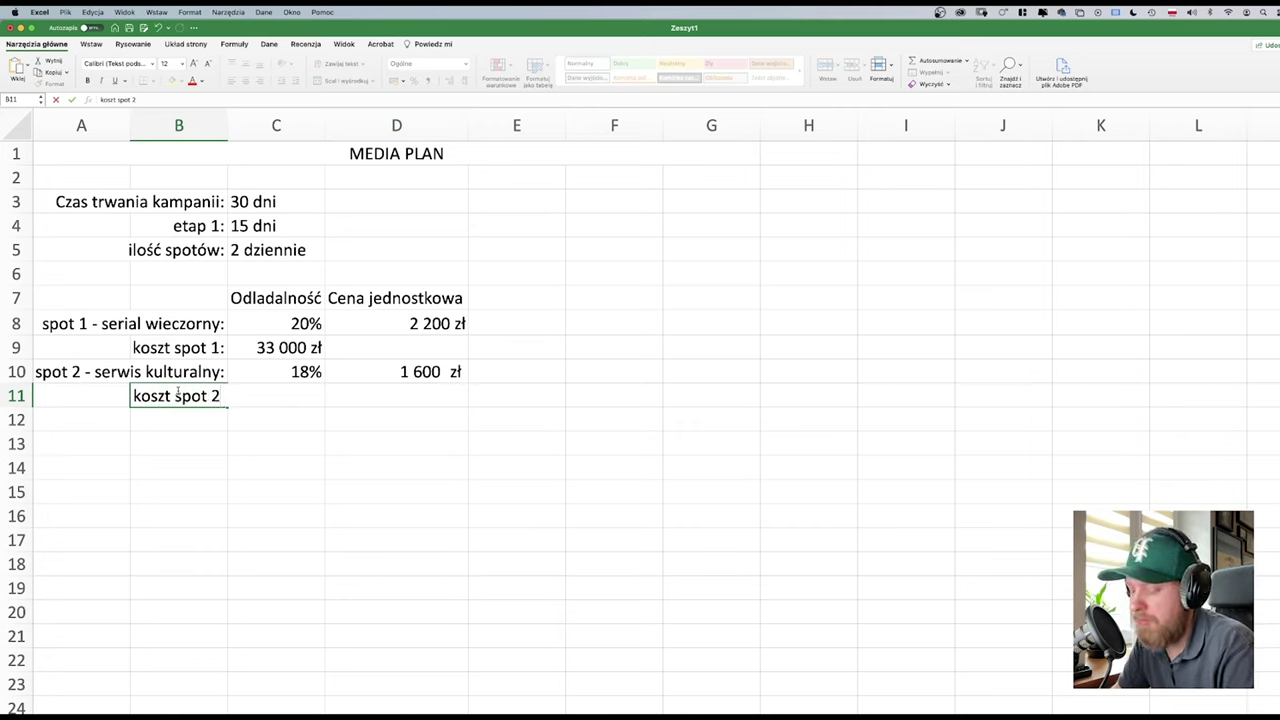
{"action": "type", "text": ":"}
{"action": "key", "text": "Return"}
- Calculate the spot 2 cost in cell C11 with the formula =1600*15
{"action": "key", "text": "Right"}
{"action": "key", "text": "Up"}
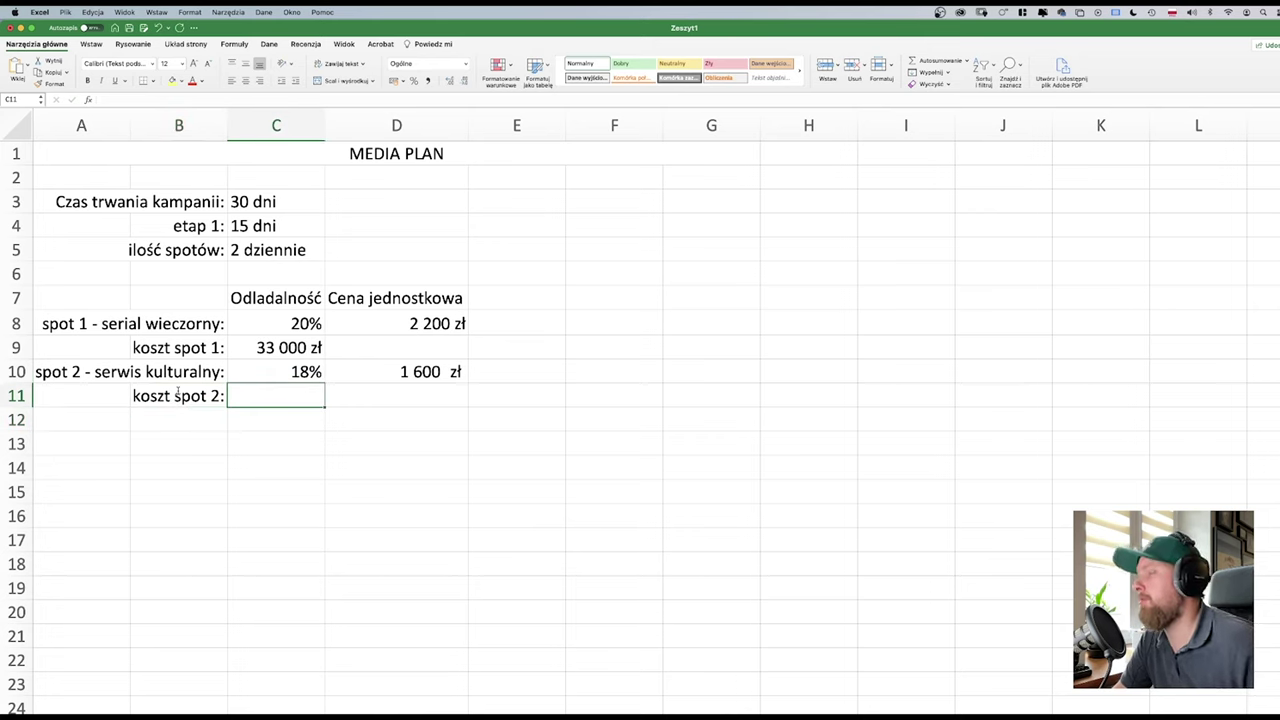
{"action": "type", "text": "="}
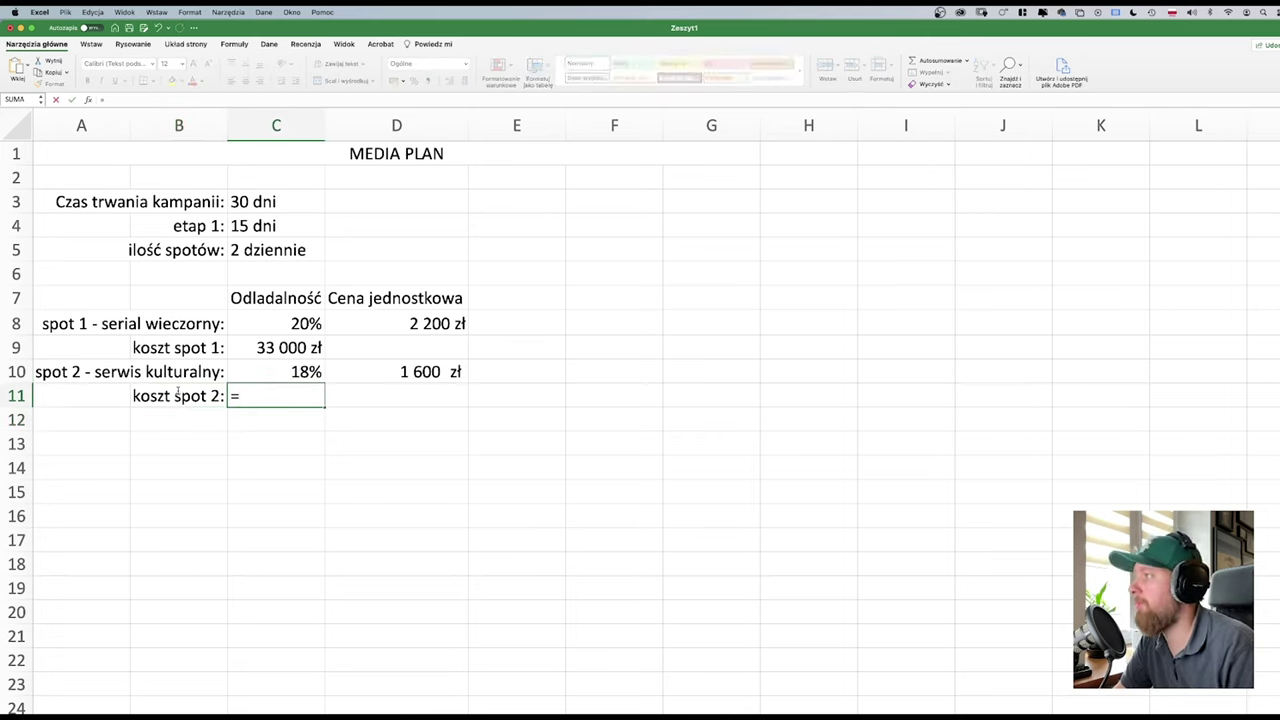
{"action": "type", "text": "1600"}
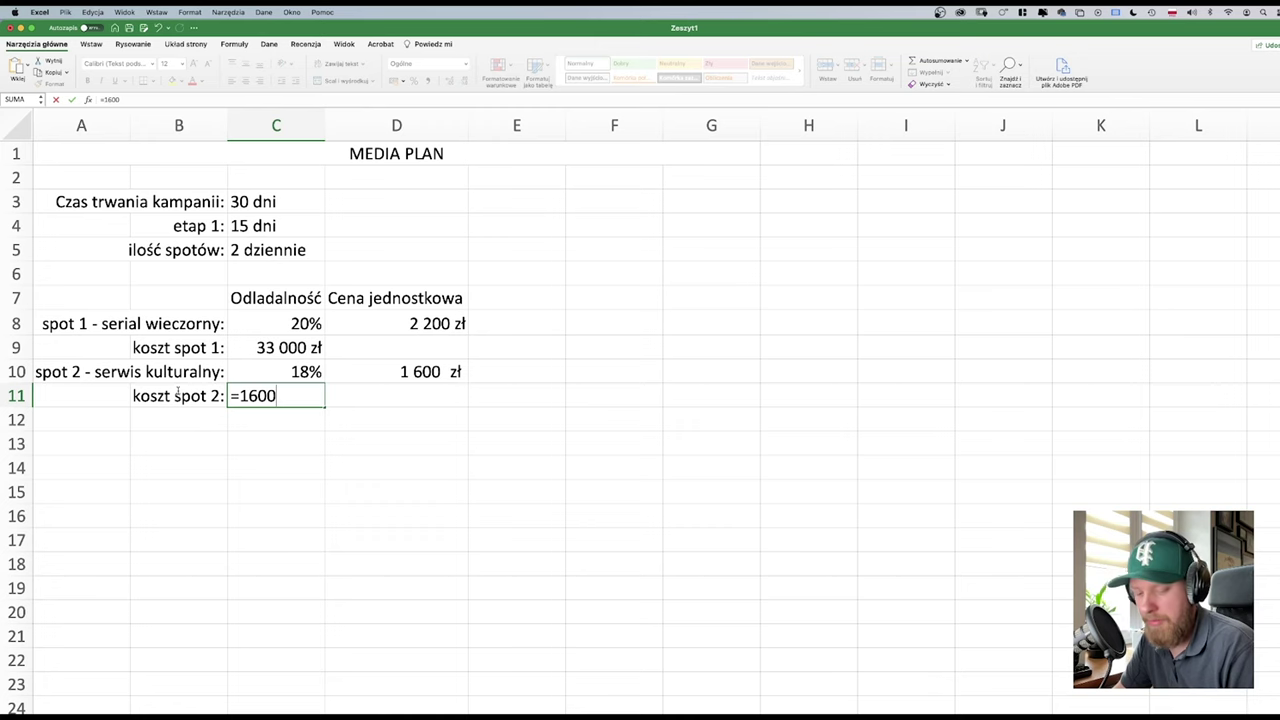
{"action": "type", "text": "*15"}
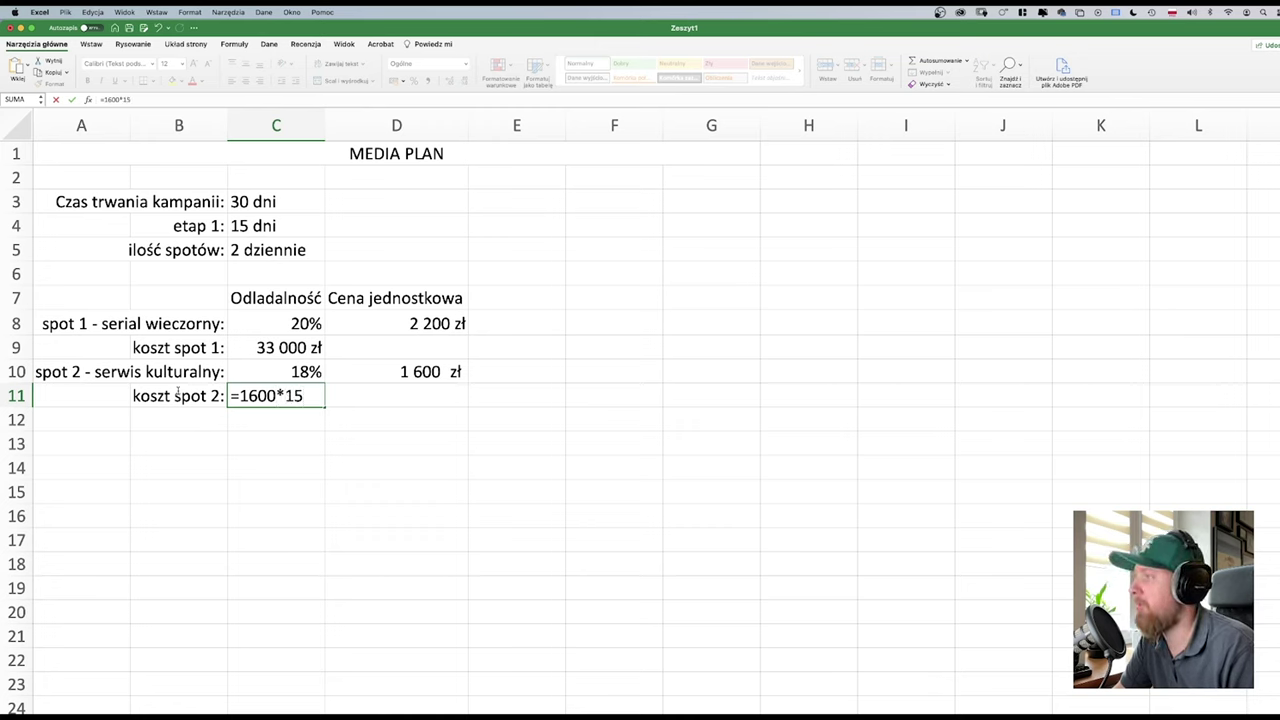
{"action": "key", "text": "Return"}
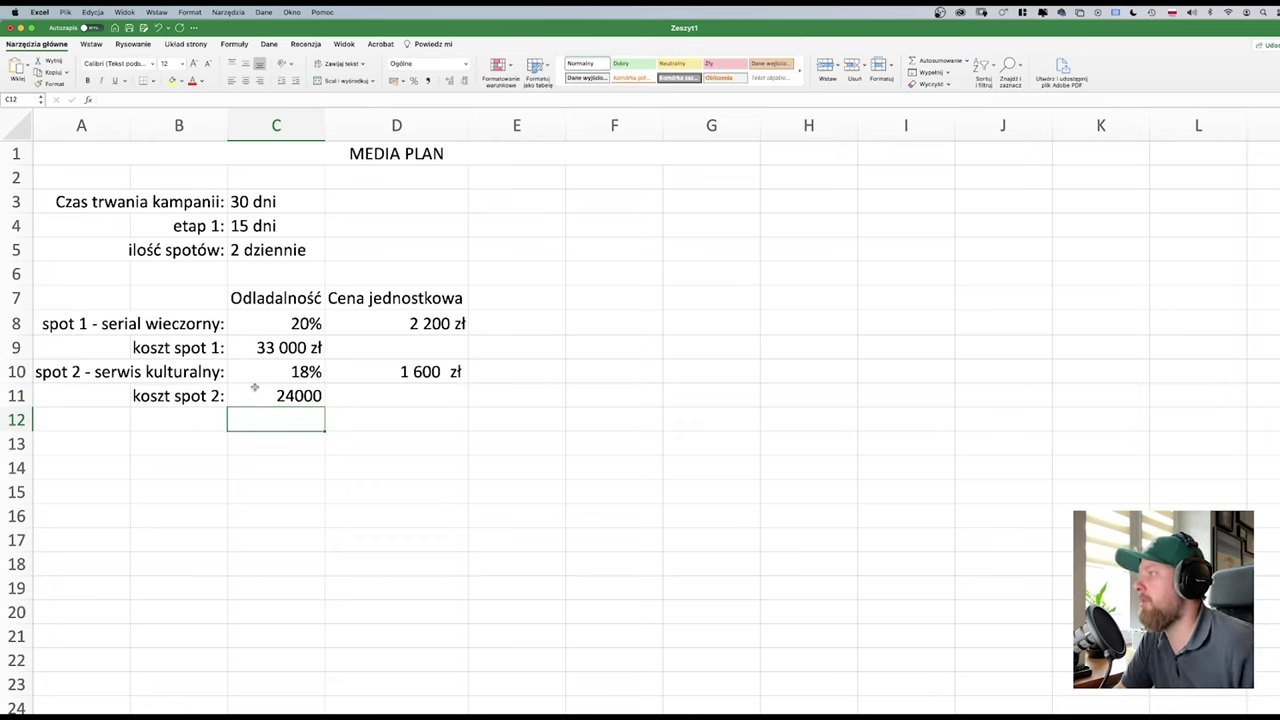
- Format the spot 2 cost in C11 with the accounting format in zł without decimal places
{"action": "left_click", "coordinate": [254, 388]}
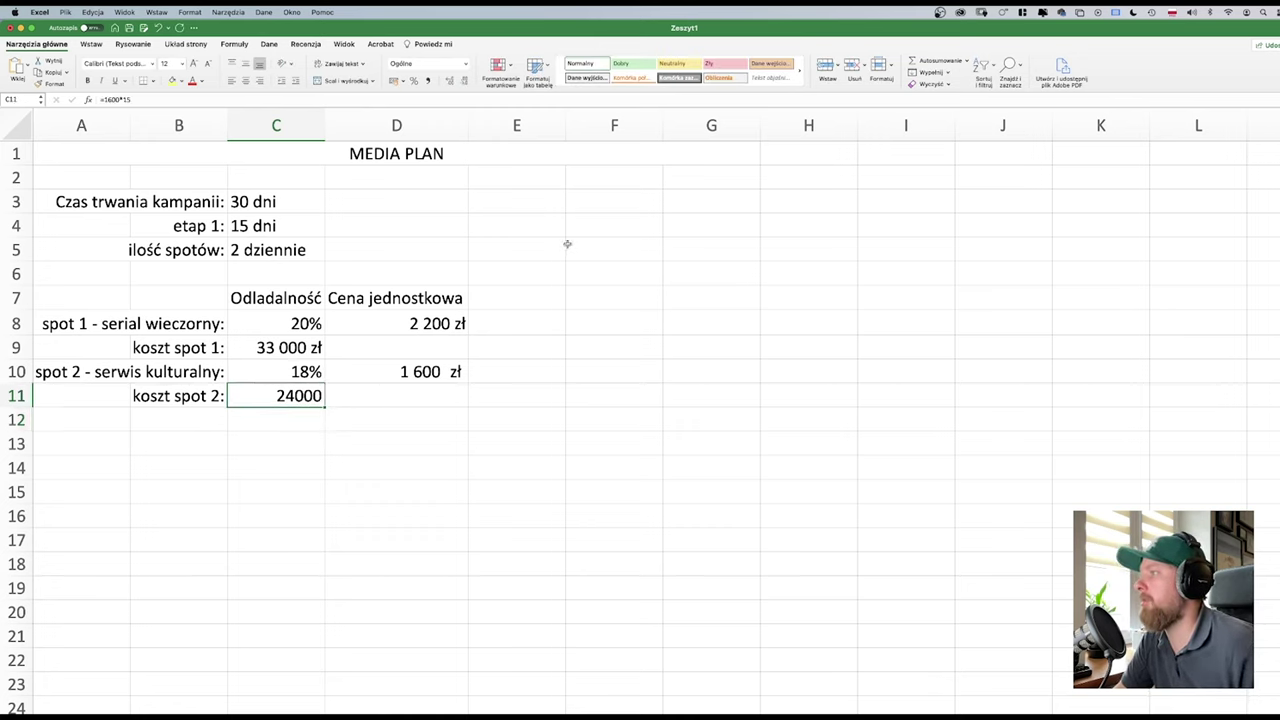
{"action": "left_click", "coordinate": [395, 84]}
{"action": "left_click", "coordinate": [463, 81]}
{"action": "left_click", "coordinate": [463, 81]}
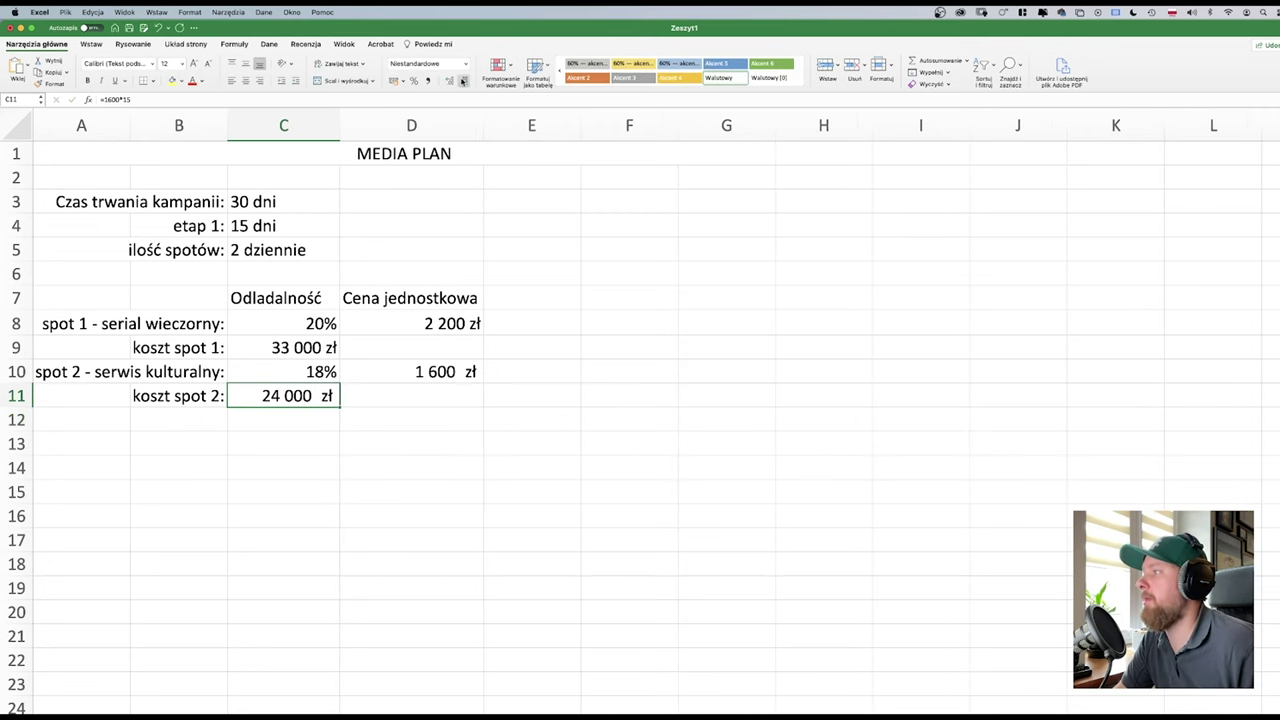
{"action": "left_click", "coordinate": [315, 426]}
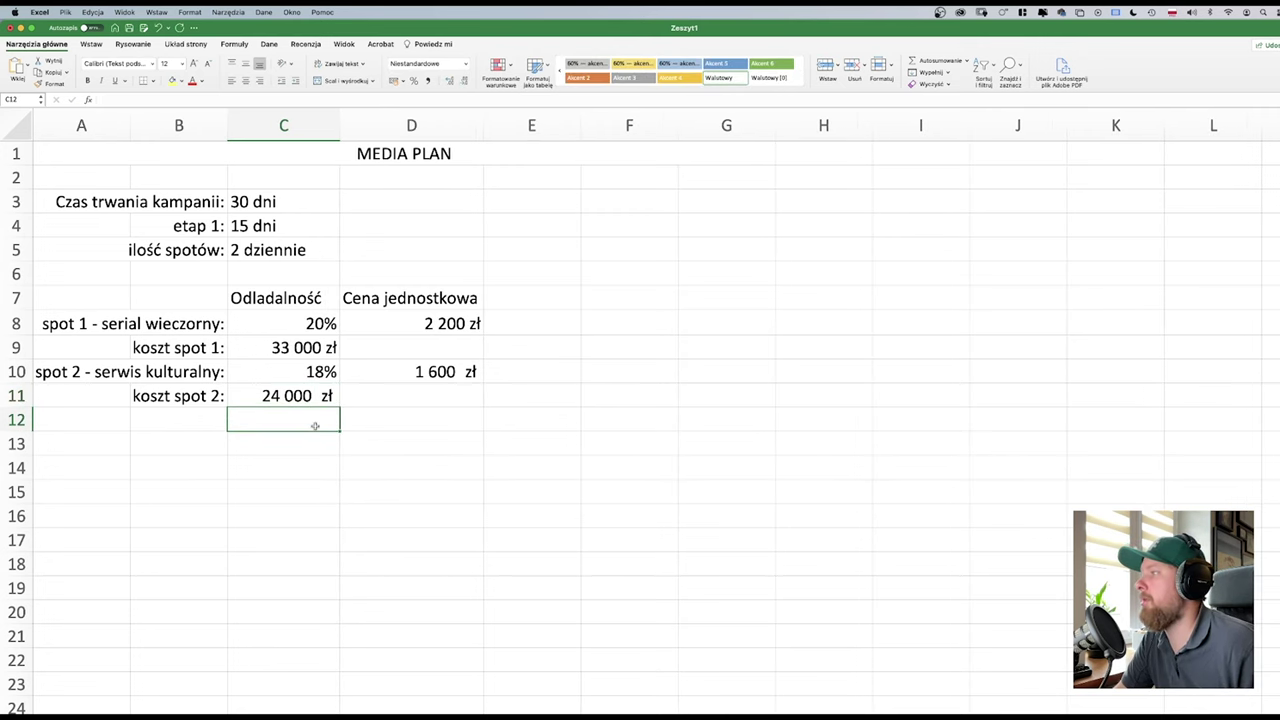
{"action": "left_click", "coordinate": [308, 344]}
{"action": "left_click", "coordinate": [297, 428]}
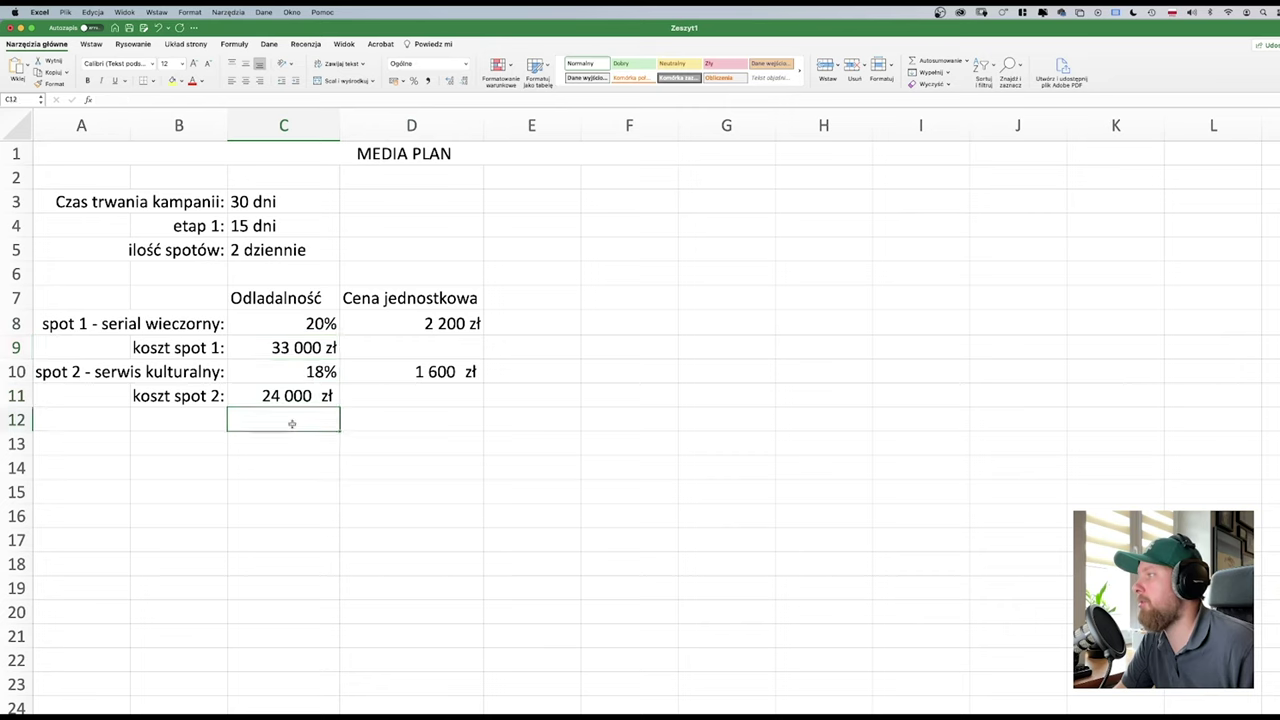
- Switch to the 1254 exam document in Preview, check the media plan requirements on page 3, and return to Excel with B12 selected
{"action": "left_click", "coordinate": [172, 424]}
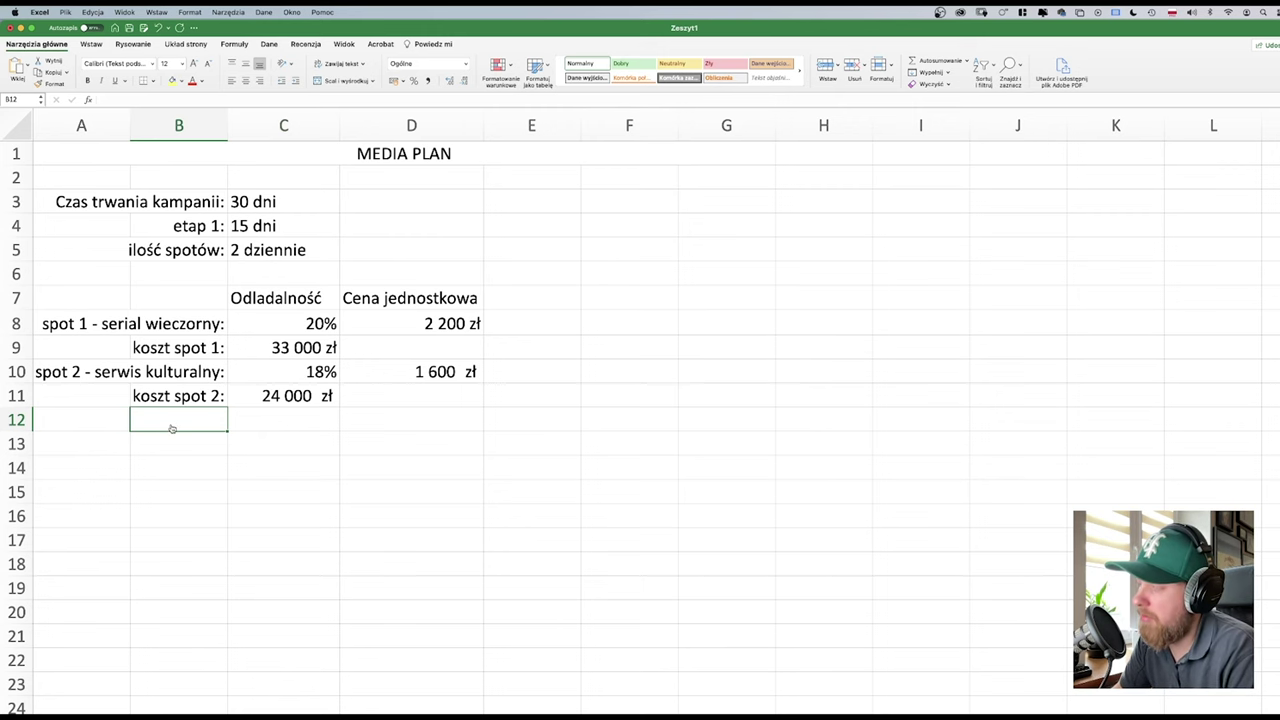
{"action": "key", "text": "super+Tab"}
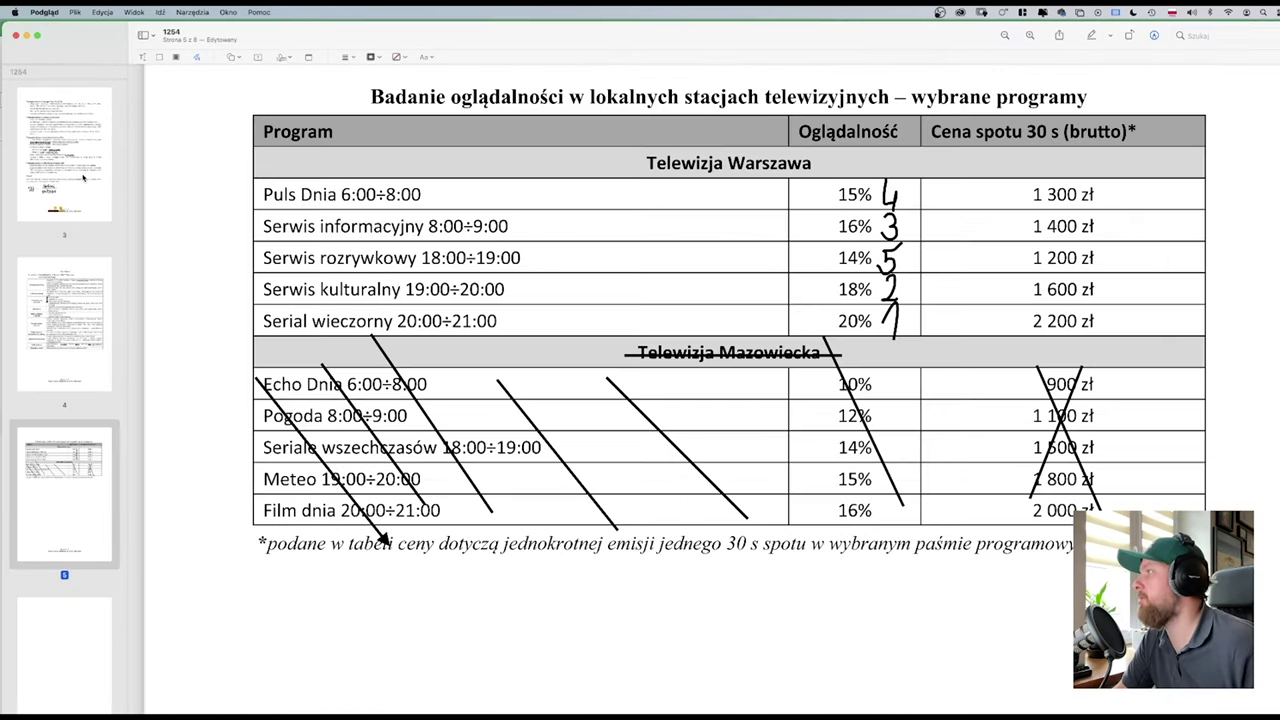
{"action": "left_click", "coordinate": [82, 175]}
{"action": "scroll", "coordinate": [395, 409], "scroll_direction": "down", "scroll_amount": 6}
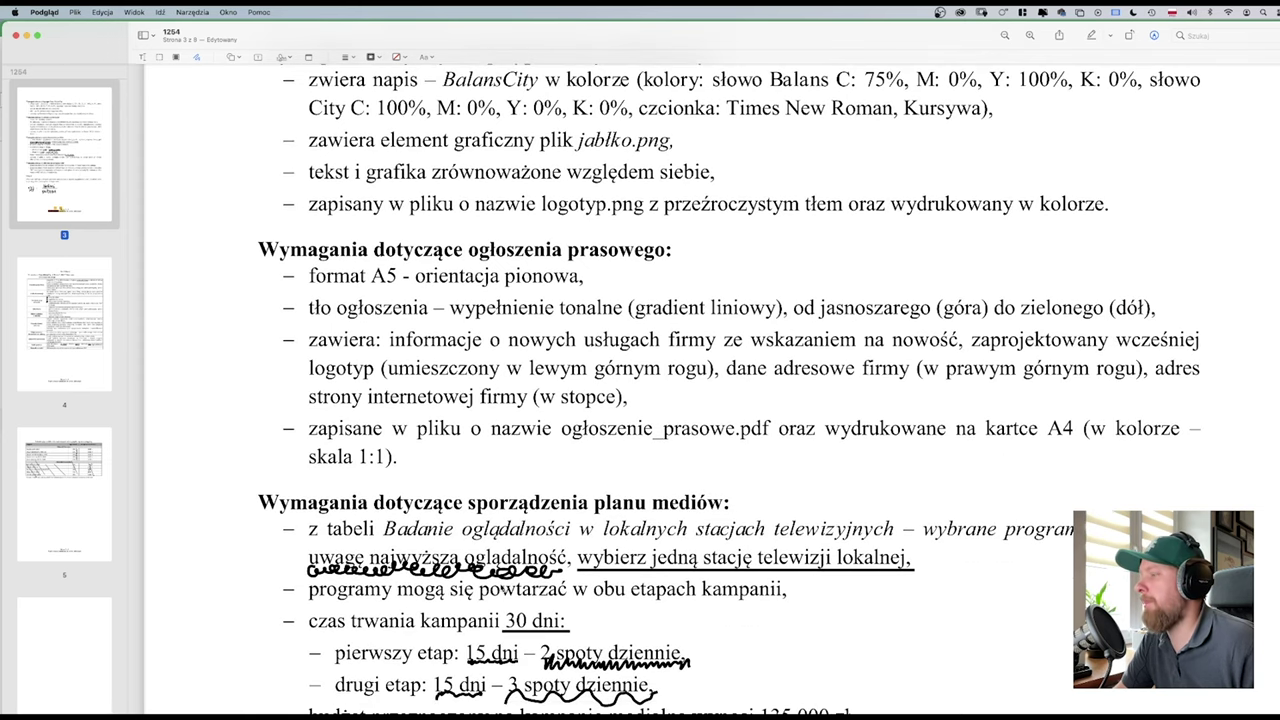
{"action": "scroll", "coordinate": [531, 588], "scroll_direction": "down", "scroll_amount": 1}
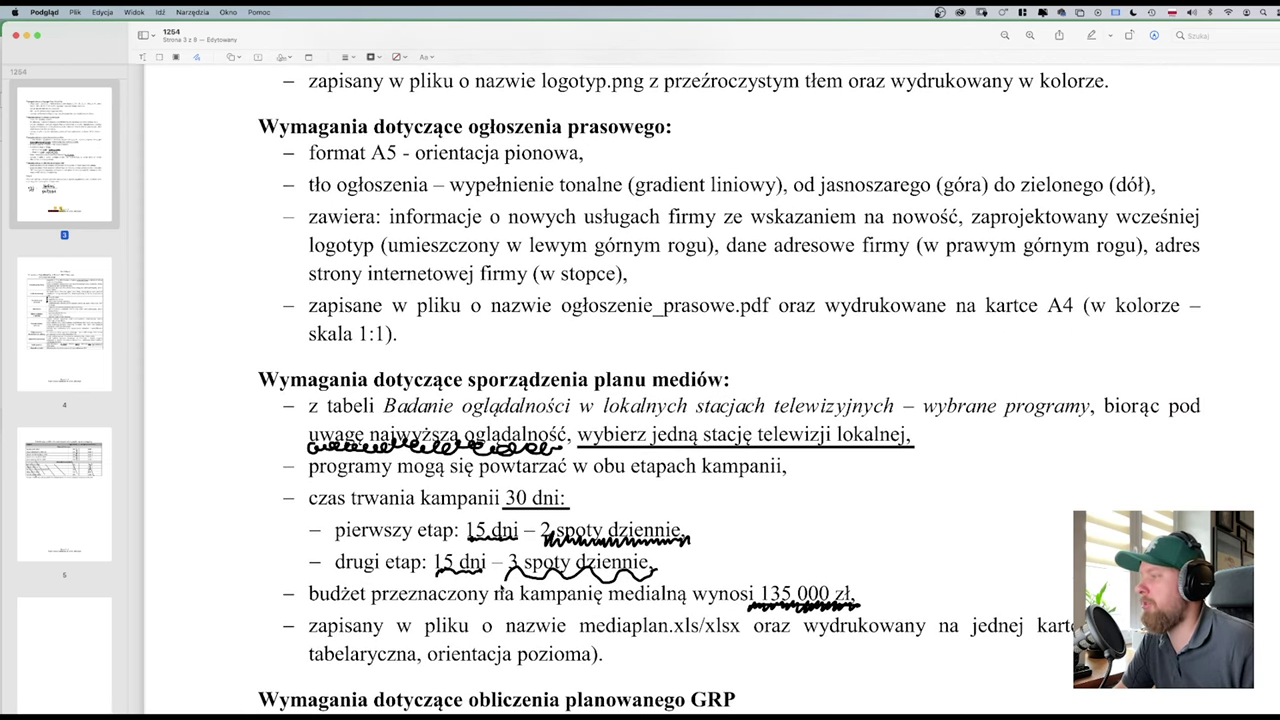
{"action": "key", "text": "super+Tab"}
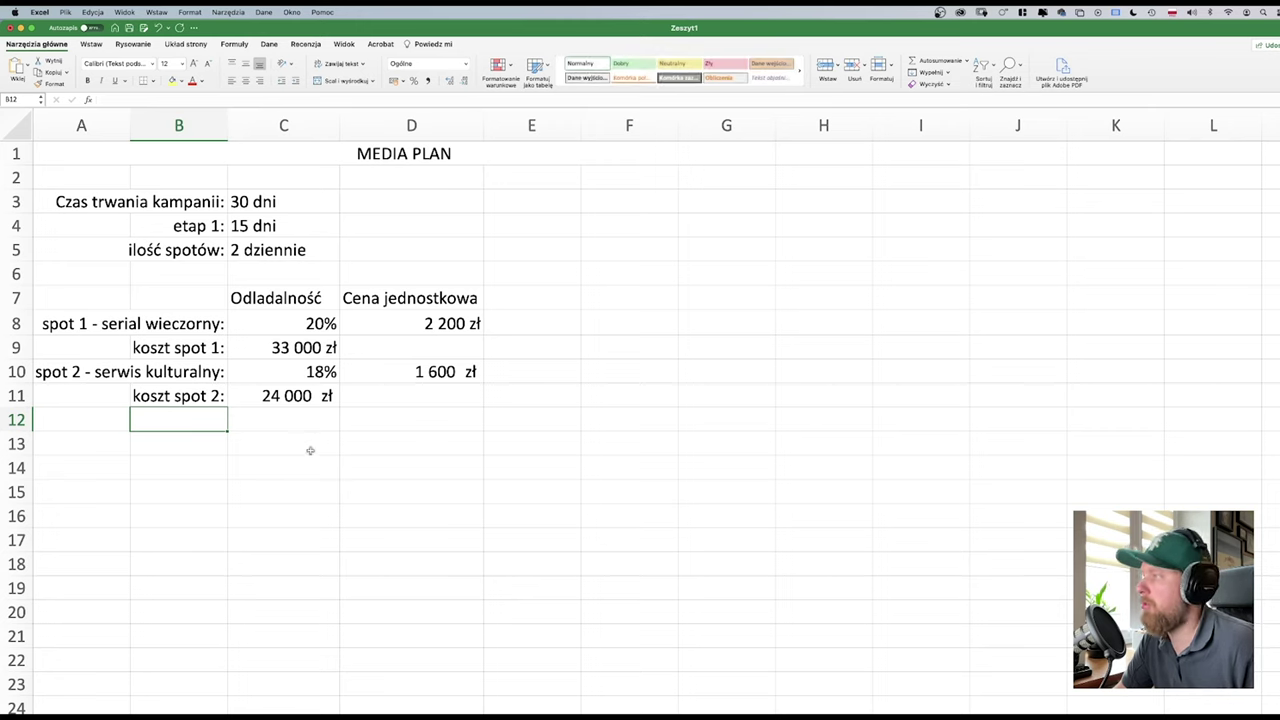
- Enter the label "koszt 1 etapu kampanii:" in cell B12 and right-align column B
{"action": "type", "text": "koszt "}
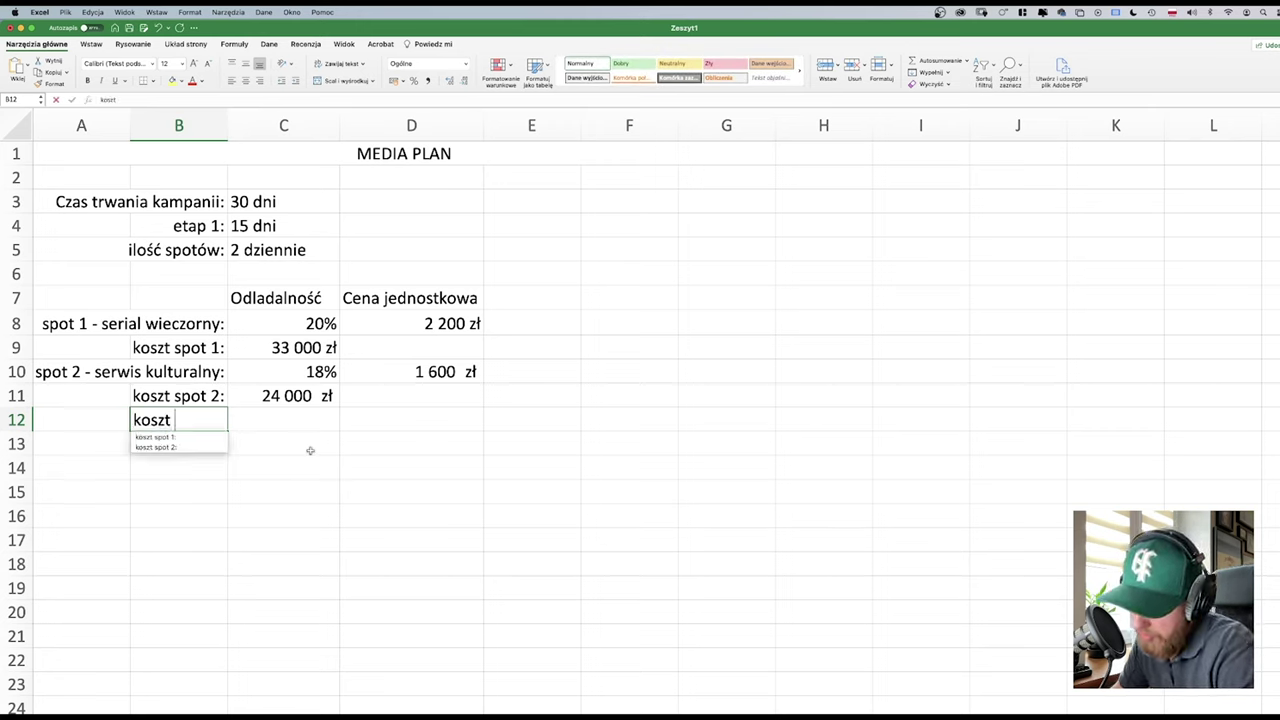
{"action": "type", "text": "1 etapy"}
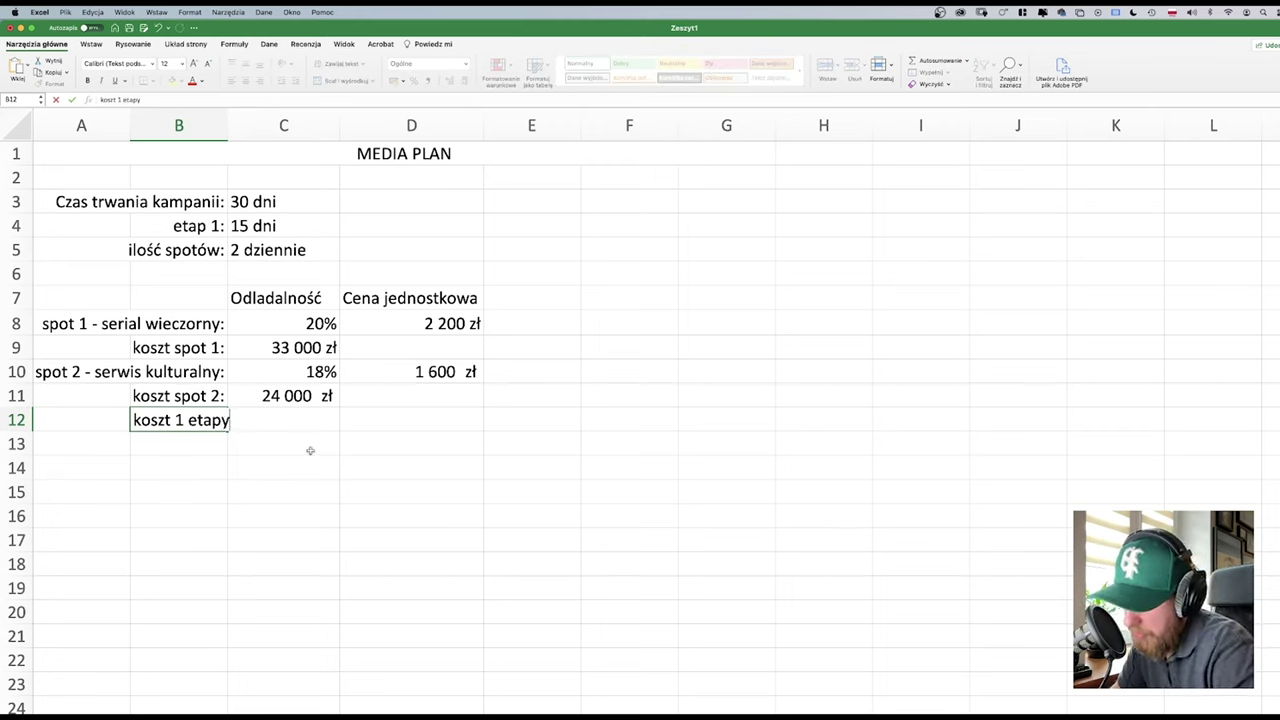
{"action": "key", "text": "BackSpace"}
{"action": "type", "text": "u kampanii"}
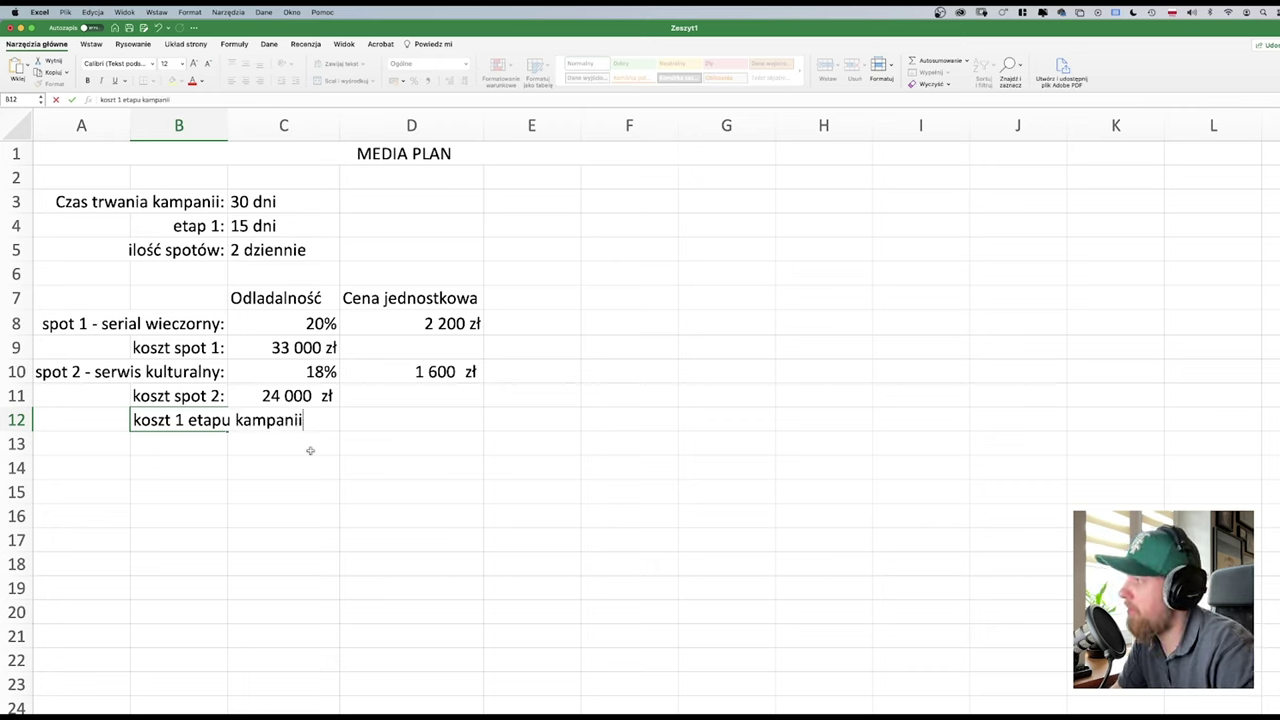
{"action": "type", "text": ":"}
{"action": "left_click", "coordinate": [290, 533]}
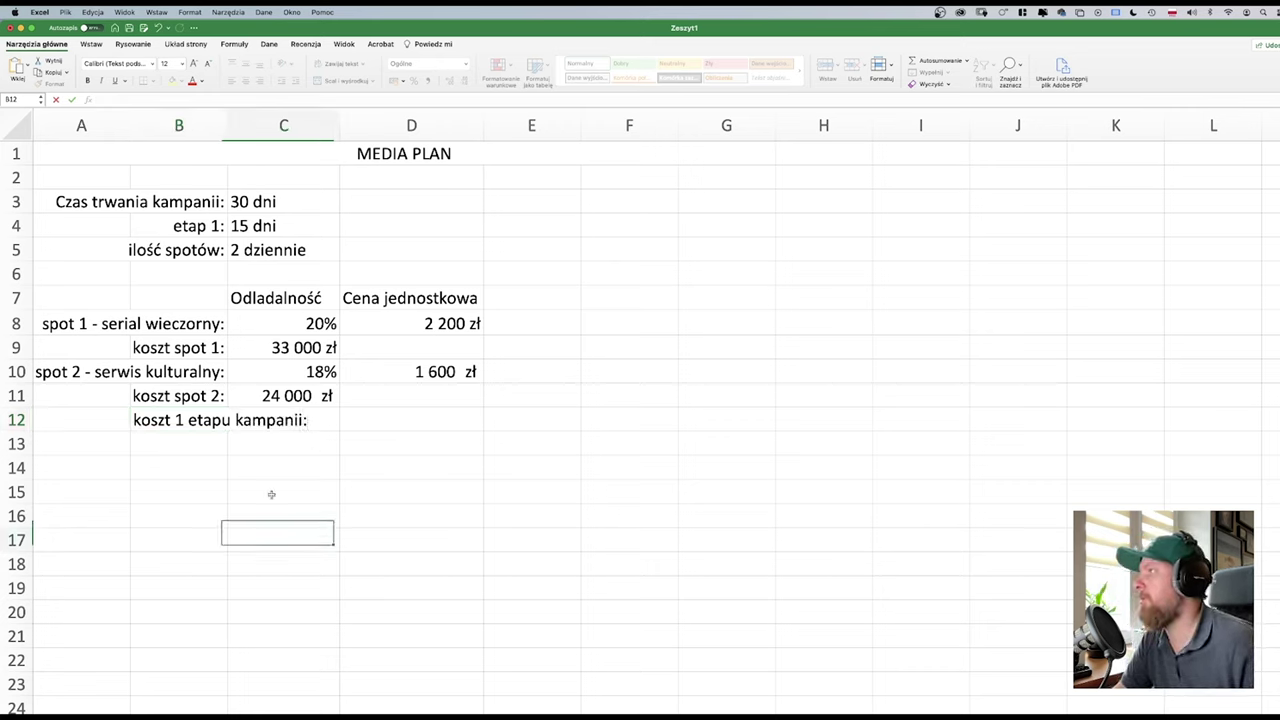
{"action": "left_click", "coordinate": [179, 125]}
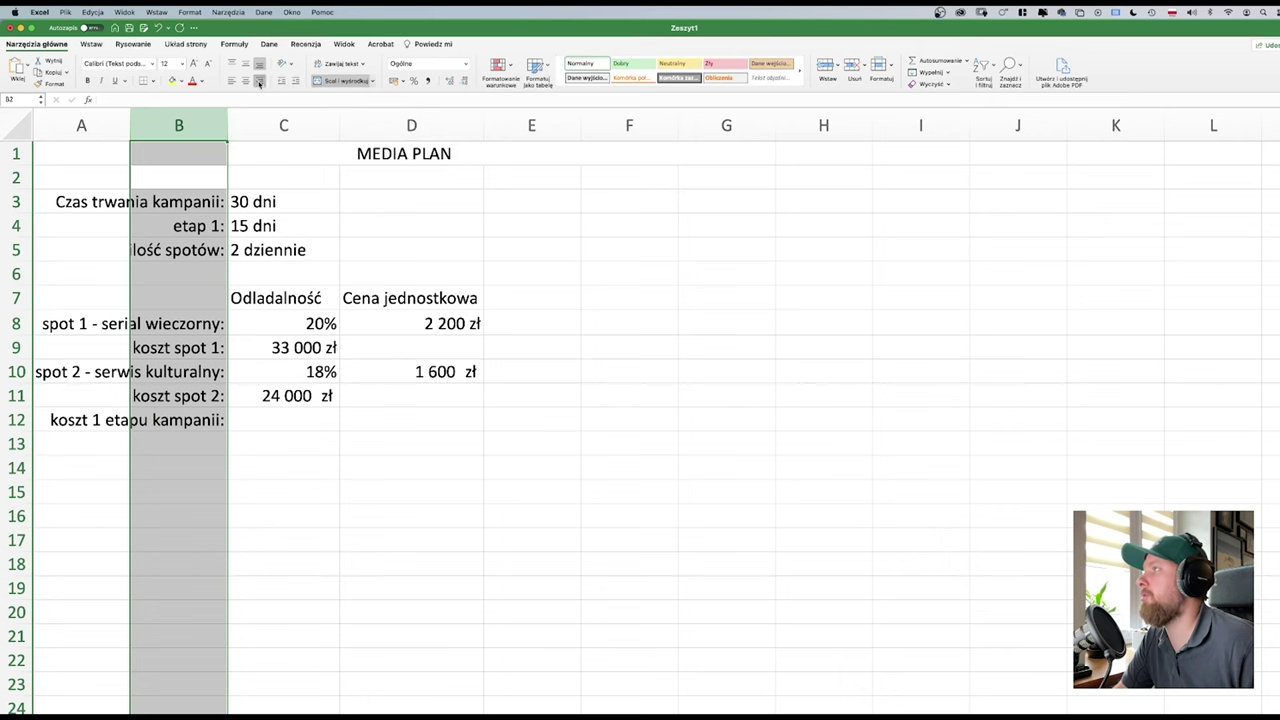
- Calculate the first-stage campaign cost in cell C12 with the formula =C9+C11
{"action": "left_click", "coordinate": [264, 420]}
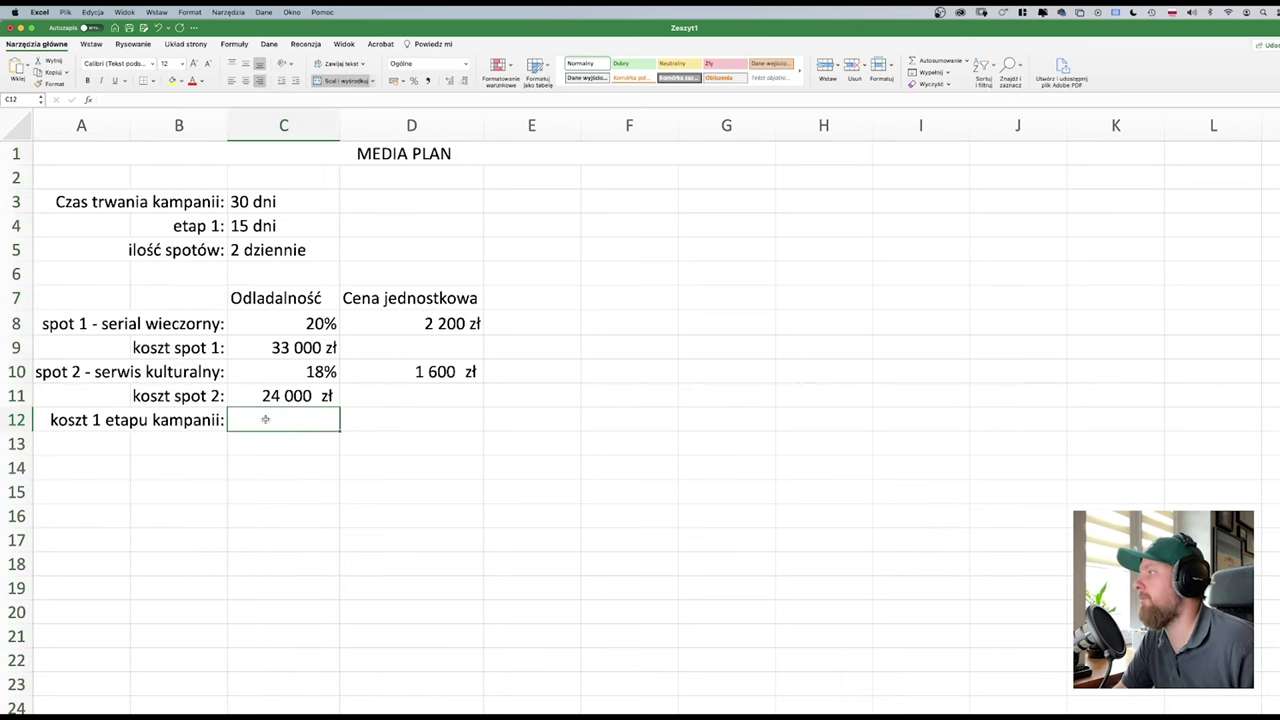
{"action": "type", "text": "="}
{"action": "left_click", "coordinate": [305, 347]}
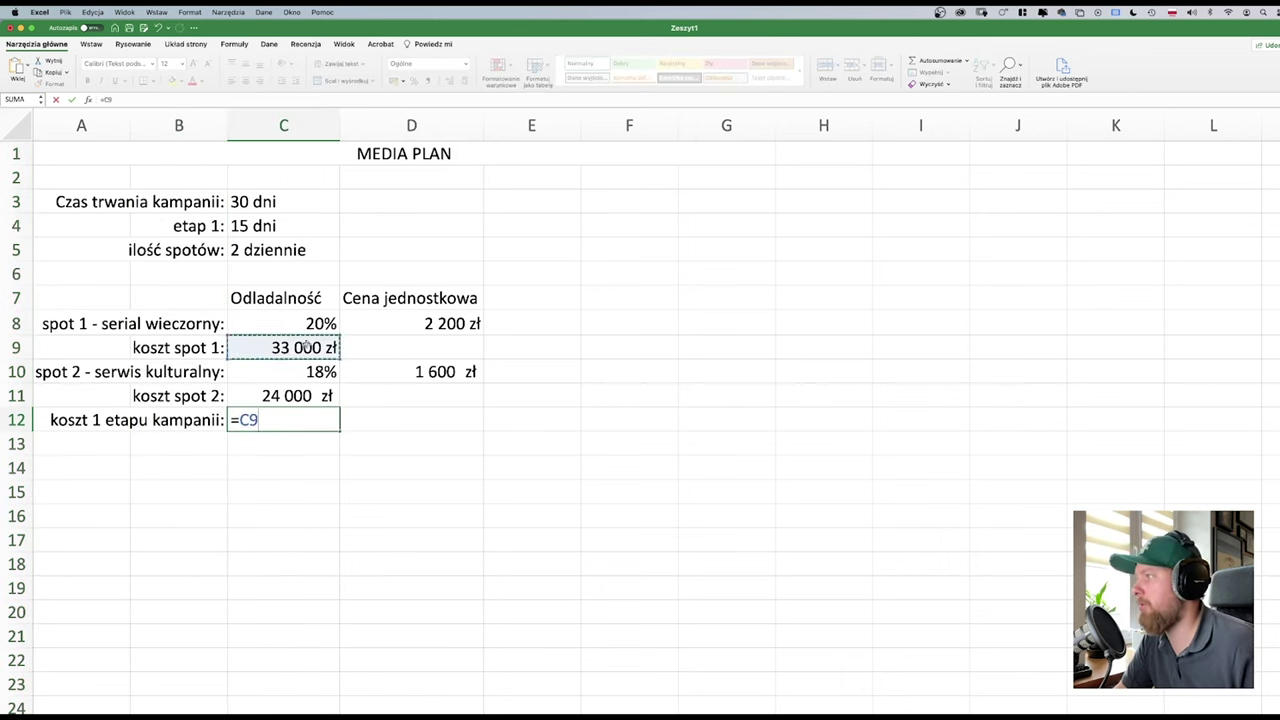
{"action": "type", "text": "+"}
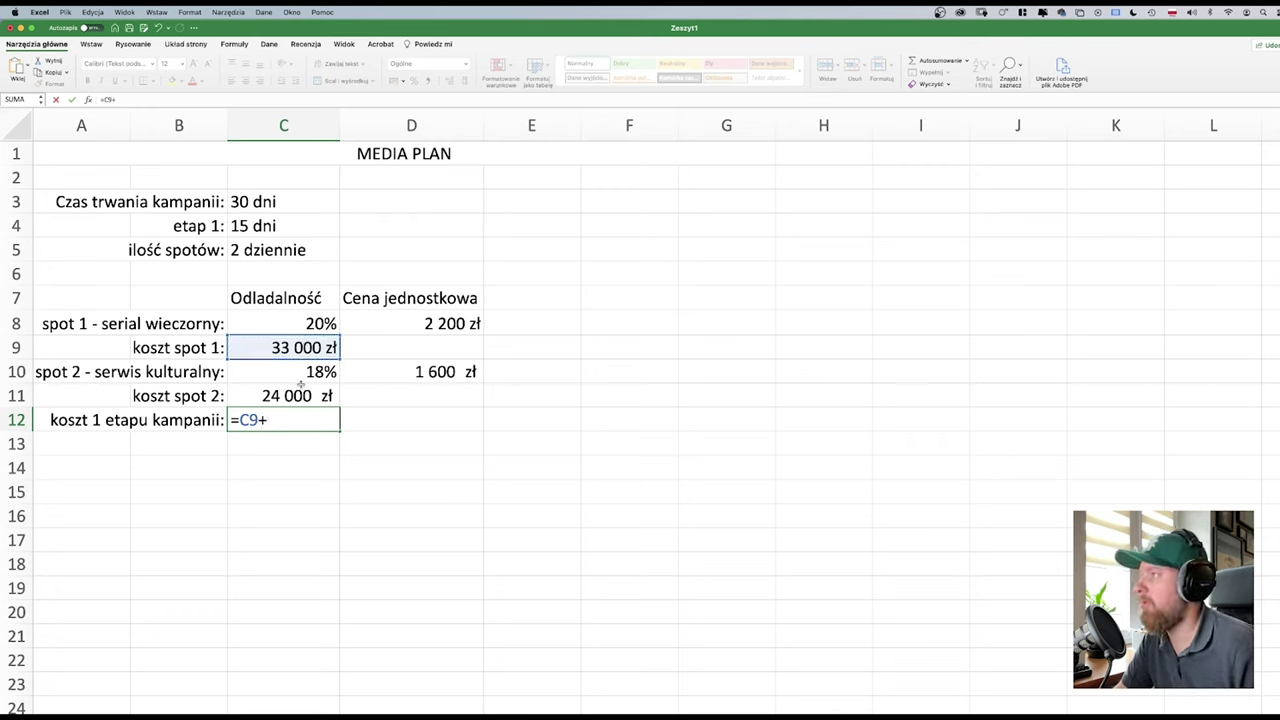
{"action": "left_click", "coordinate": [298, 396]}
{"action": "key", "text": "Return"}
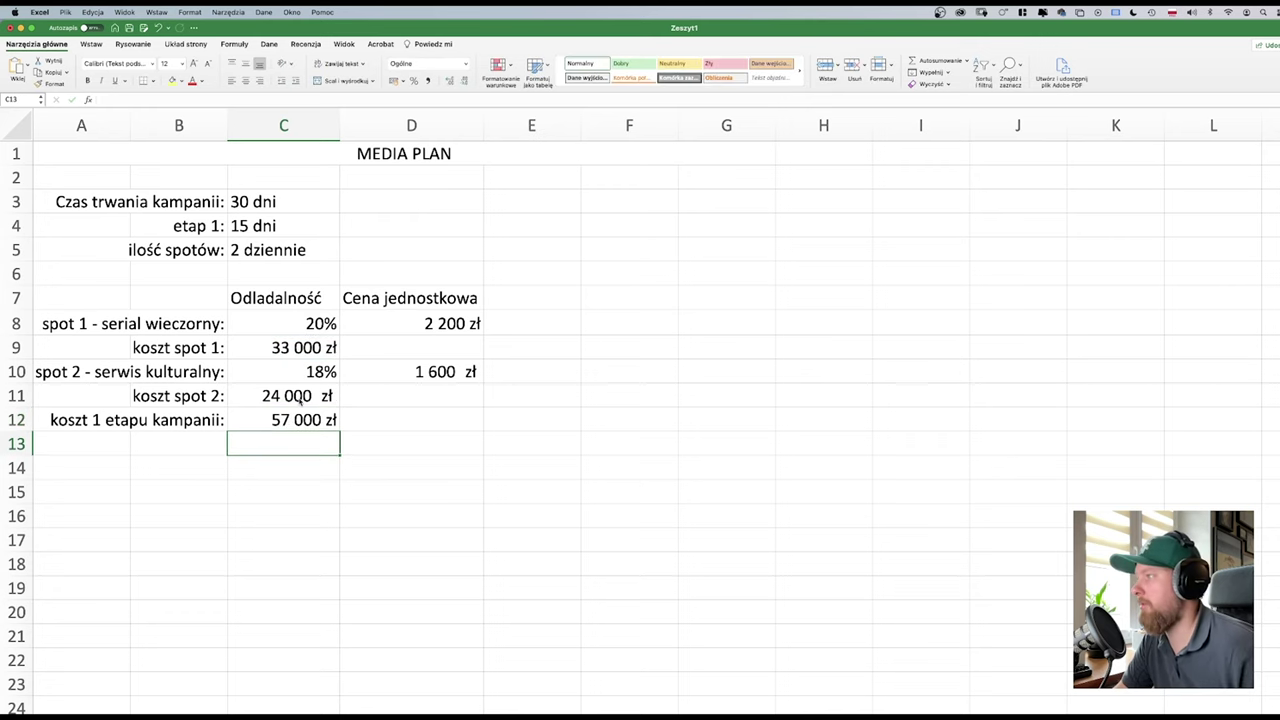
{"action": "left_click", "coordinate": [328, 391]}
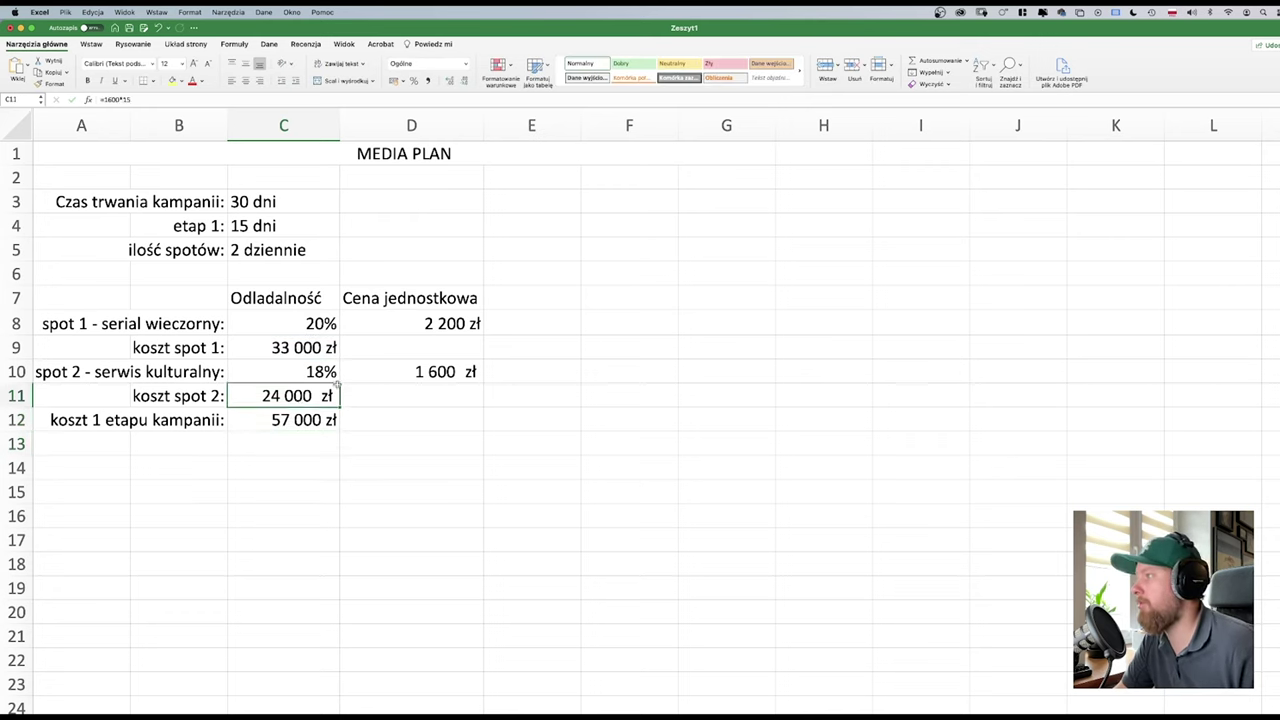
{"action": "left_click", "coordinate": [449, 80]}
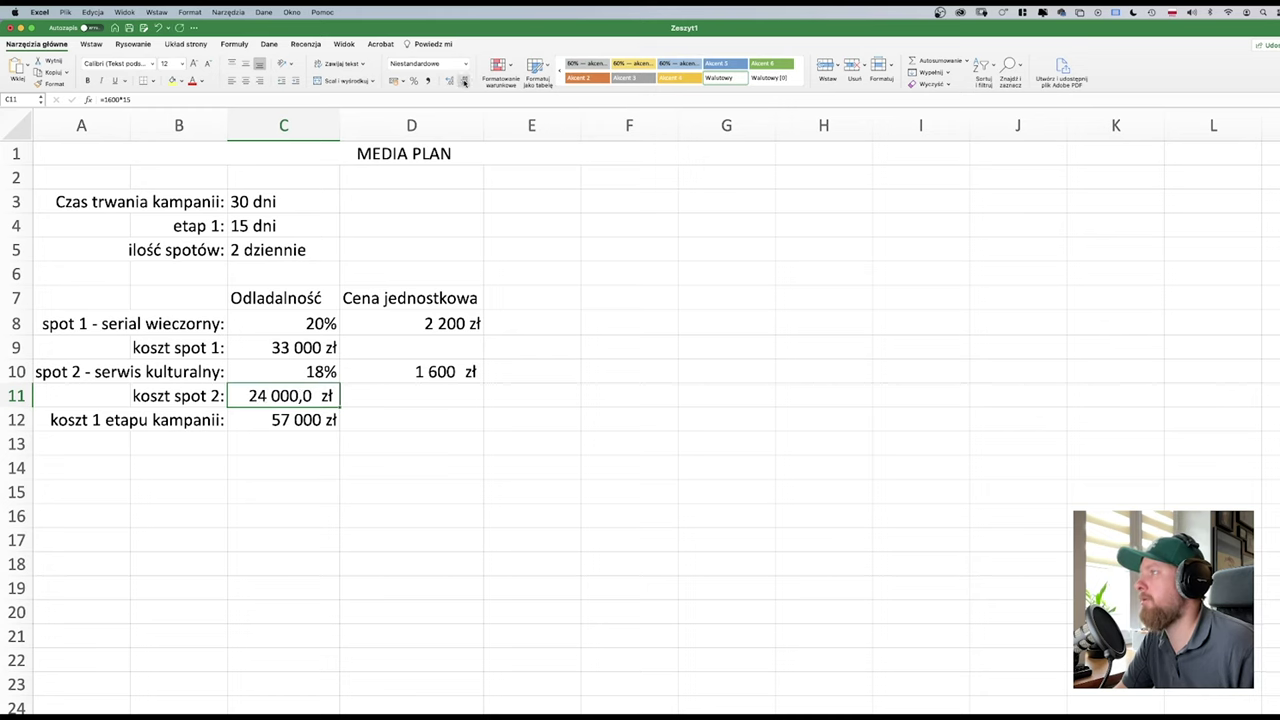
{"action": "left_click", "coordinate": [463, 80]}
{"action": "left_click", "coordinate": [323, 355]}
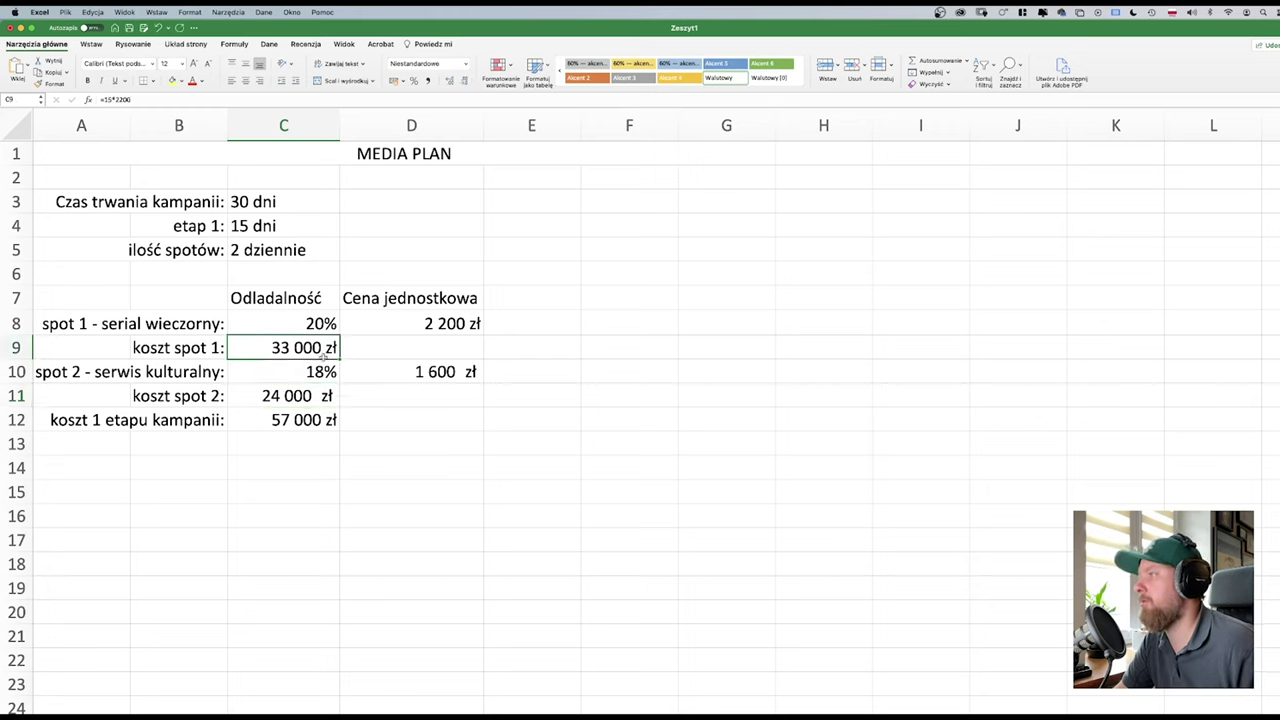
{"action": "left_click", "coordinate": [334, 422]}
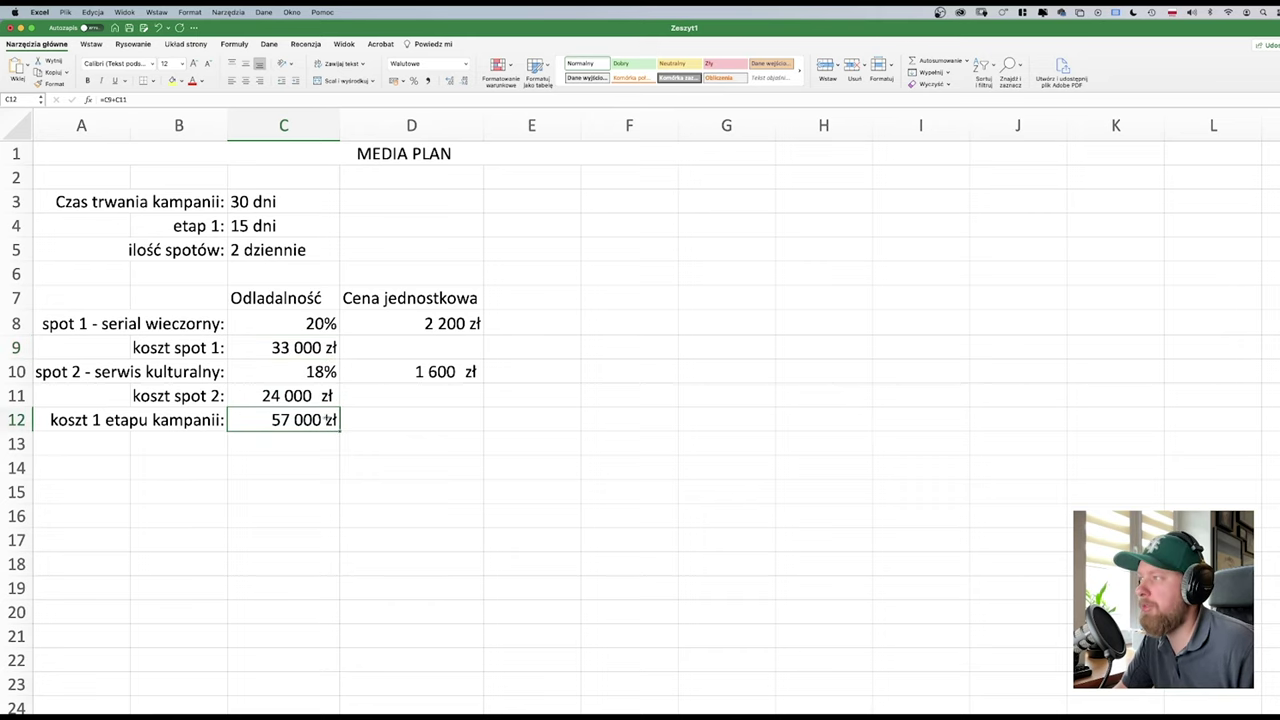
{"action": "scroll", "coordinate": [313, 450], "scroll_direction": "down", "scroll_amount": 1}
{"action": "scroll", "coordinate": [313, 450], "scroll_direction": "up", "scroll_amount": 1}
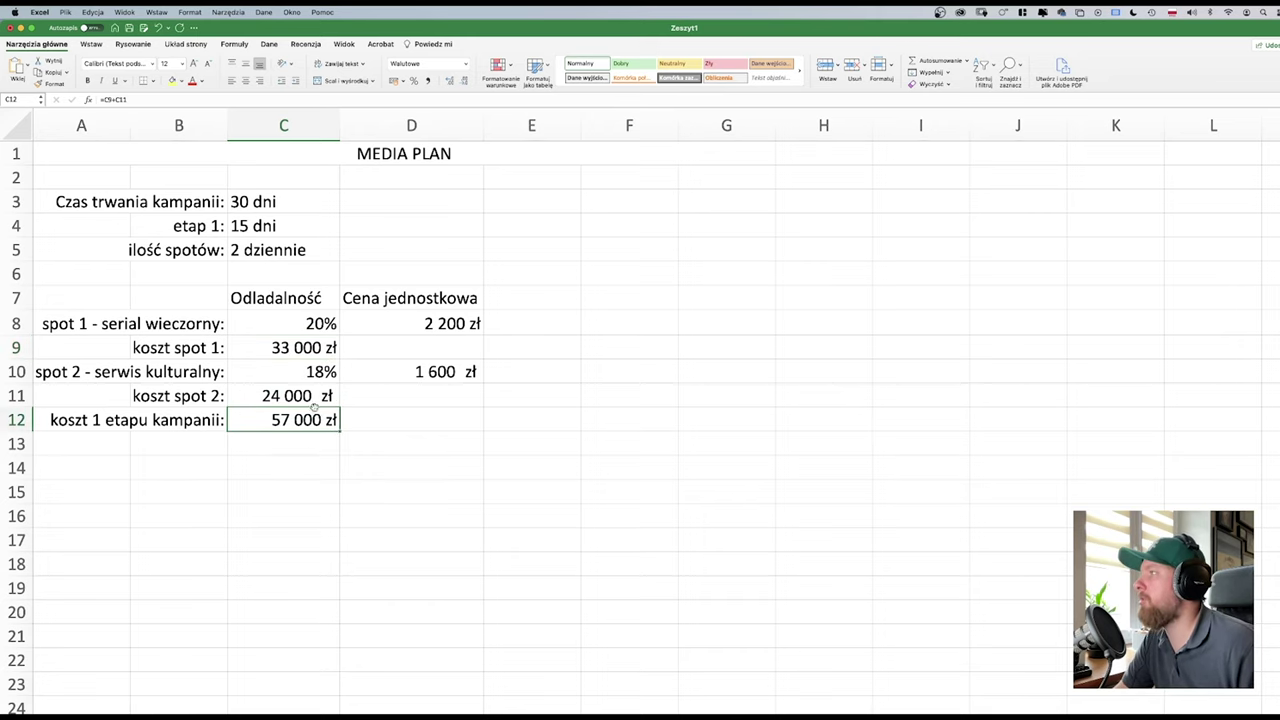
- Insert a row above row 6 and enter the label "budżet:" in cell B6
{"action": "left_click", "coordinate": [16, 274]}
{"action": "right_click", "coordinate": [16, 274]}
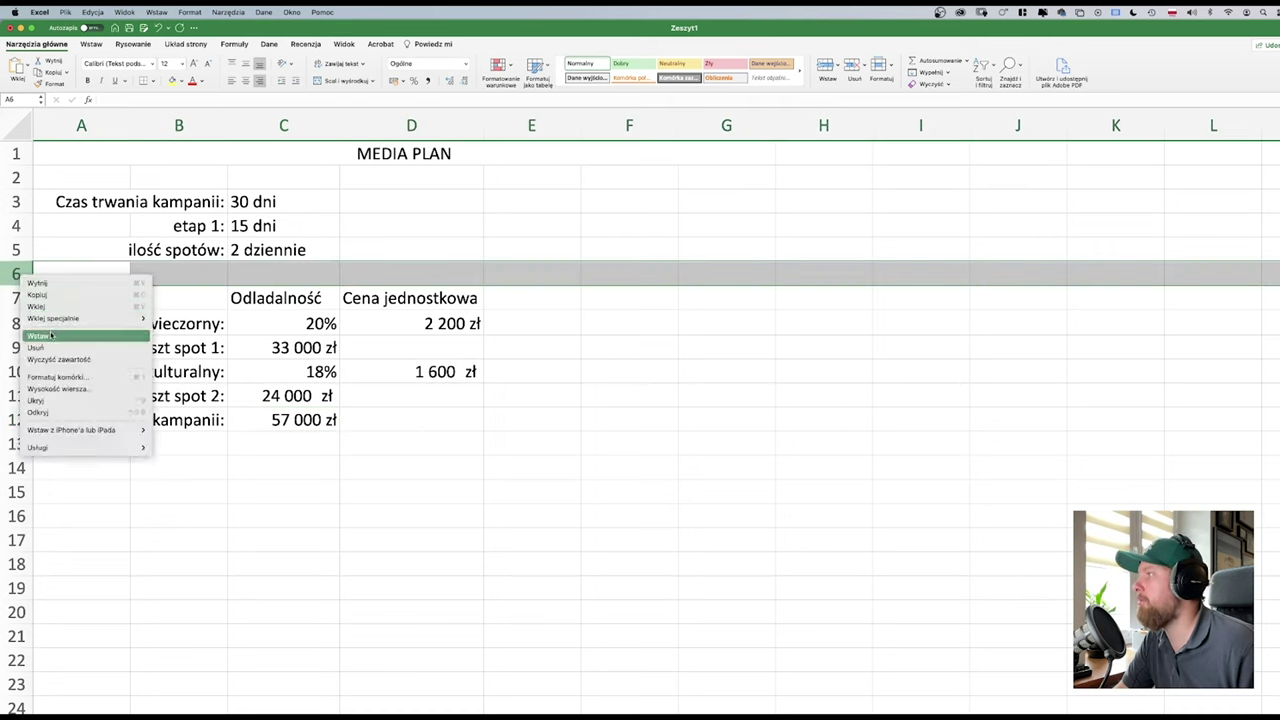
{"action": "left_click", "coordinate": [48, 336]}
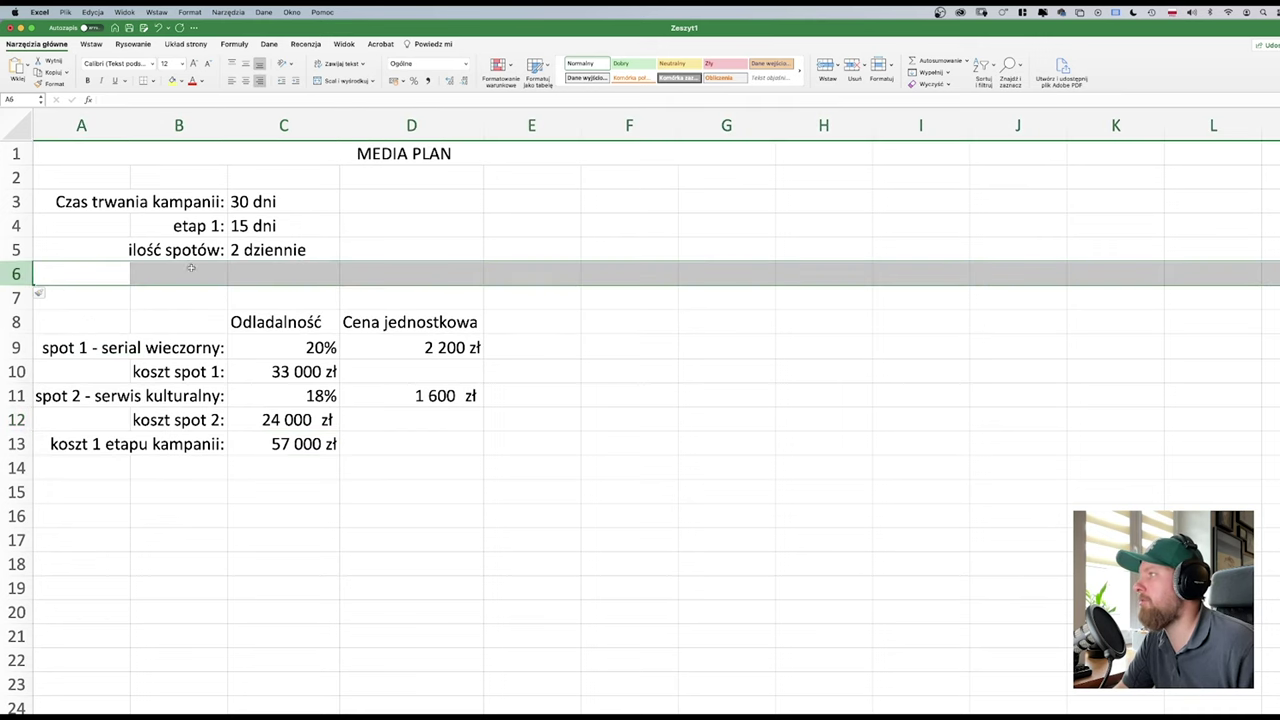
{"action": "left_click", "coordinate": [181, 278]}
{"action": "type", "text": "b"}
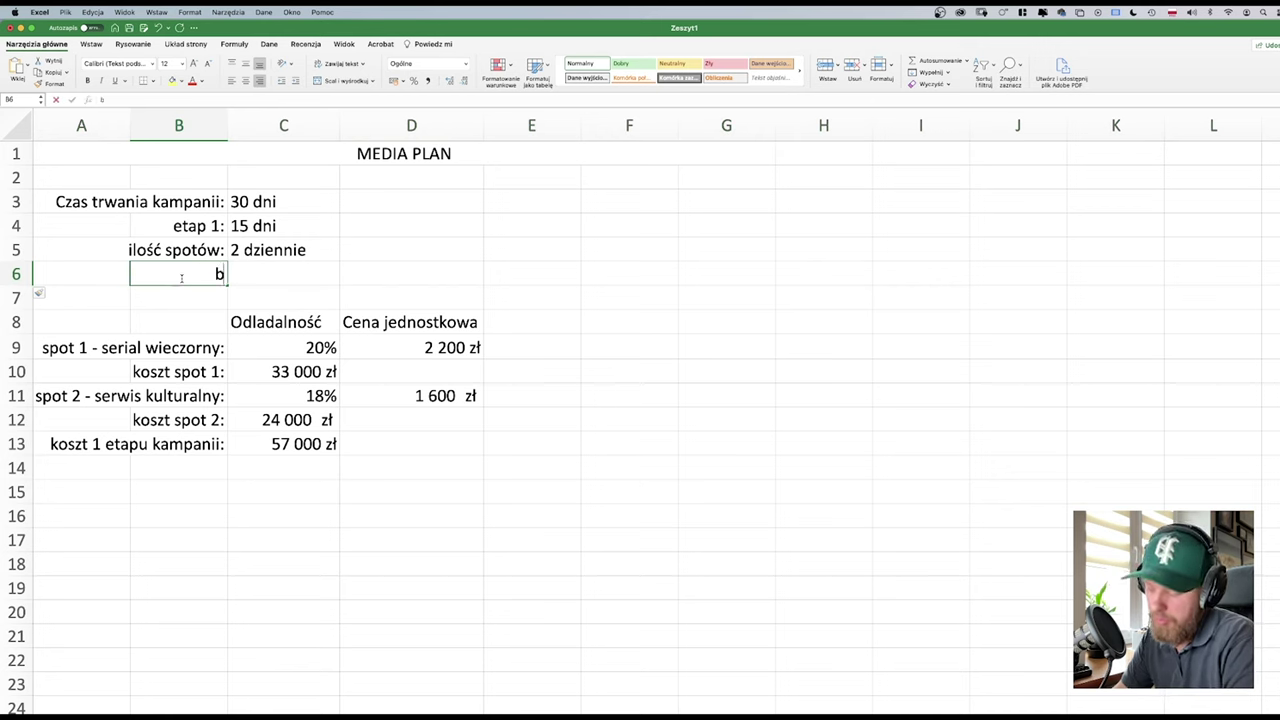
{"action": "type", "text": "udżet:"}
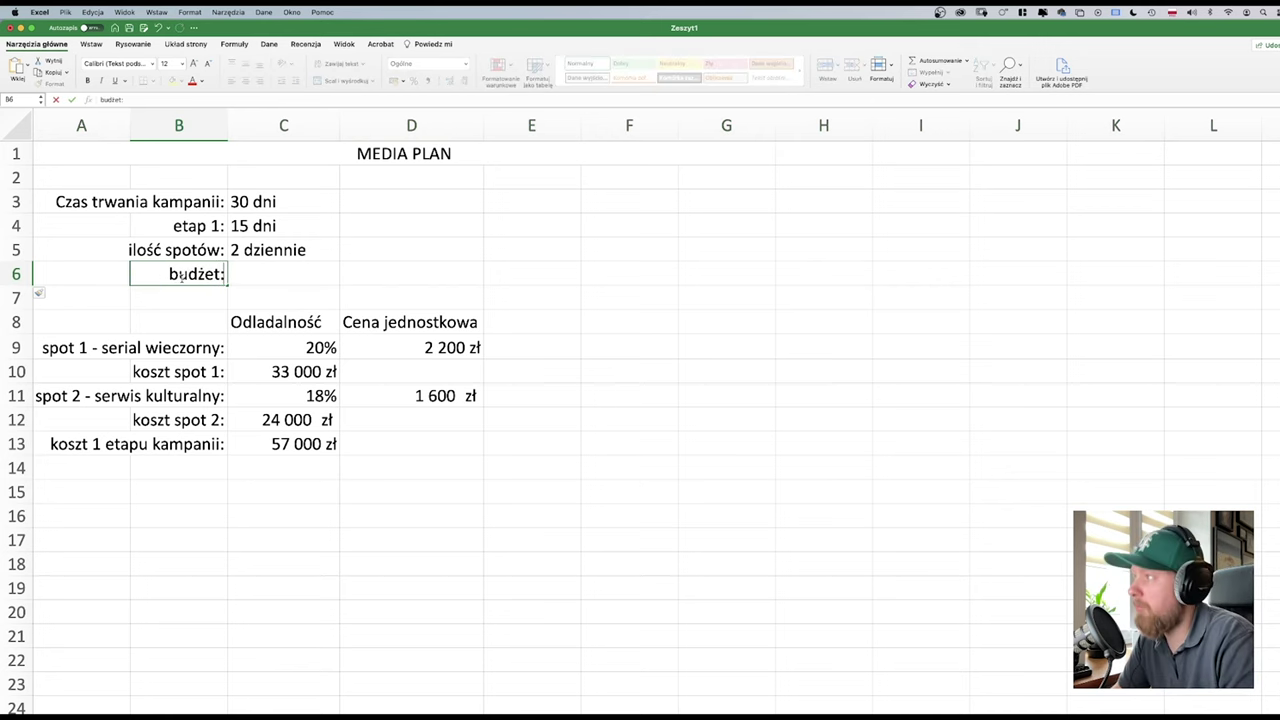
{"action": "key", "text": "Tab"}
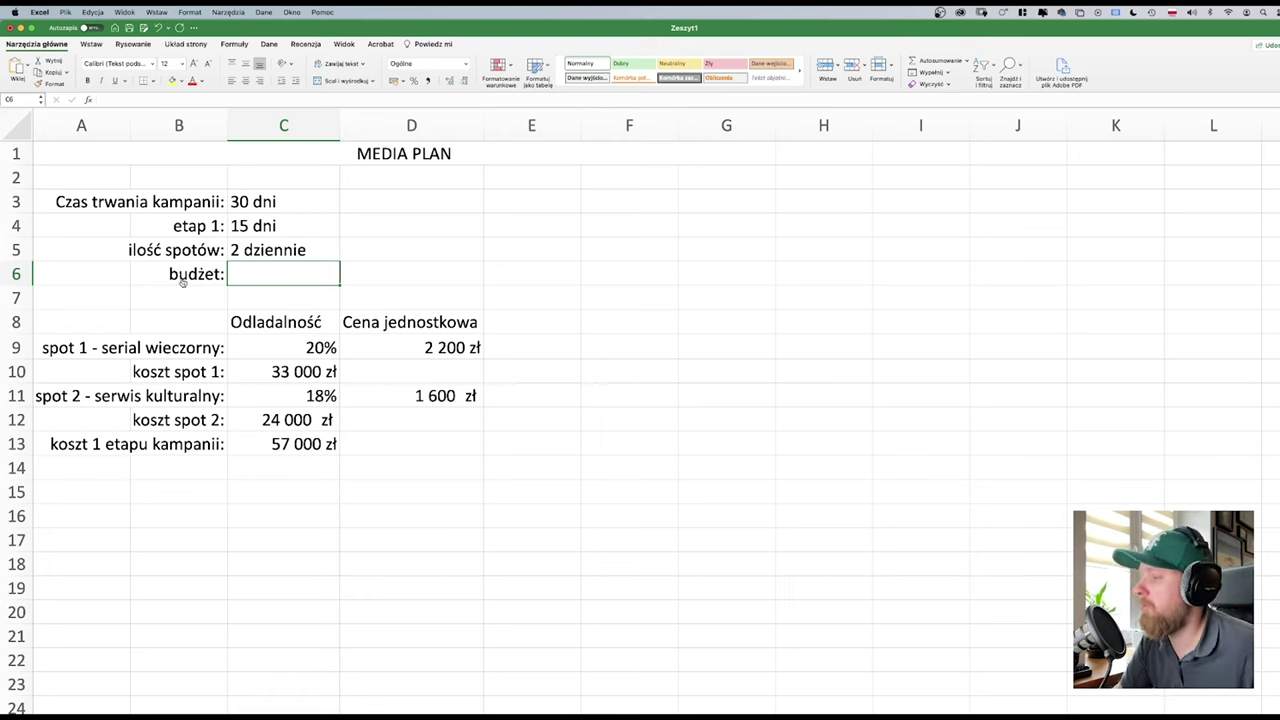
- Check the campaign budget in the 1254 document in Preview, return to Excel and enter 135000 in cell C6
{"action": "key", "text": "super+Tab"}
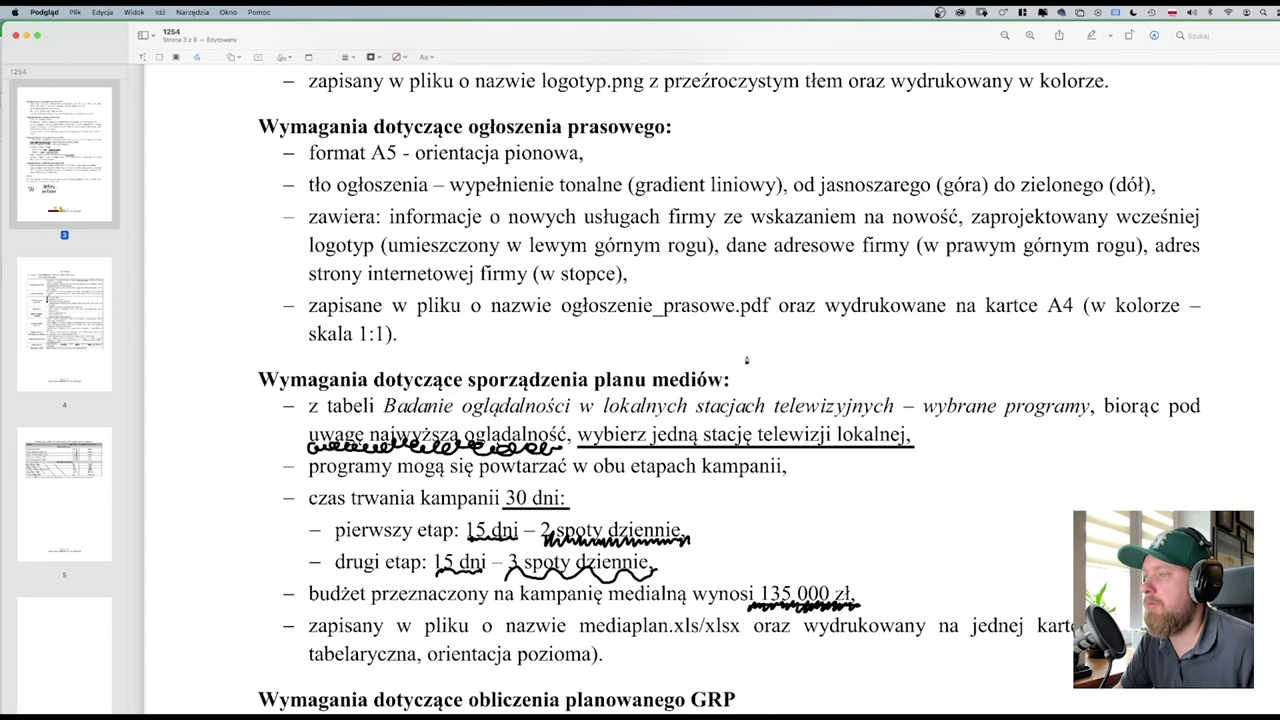
{"action": "key", "text": "super+Tab"}
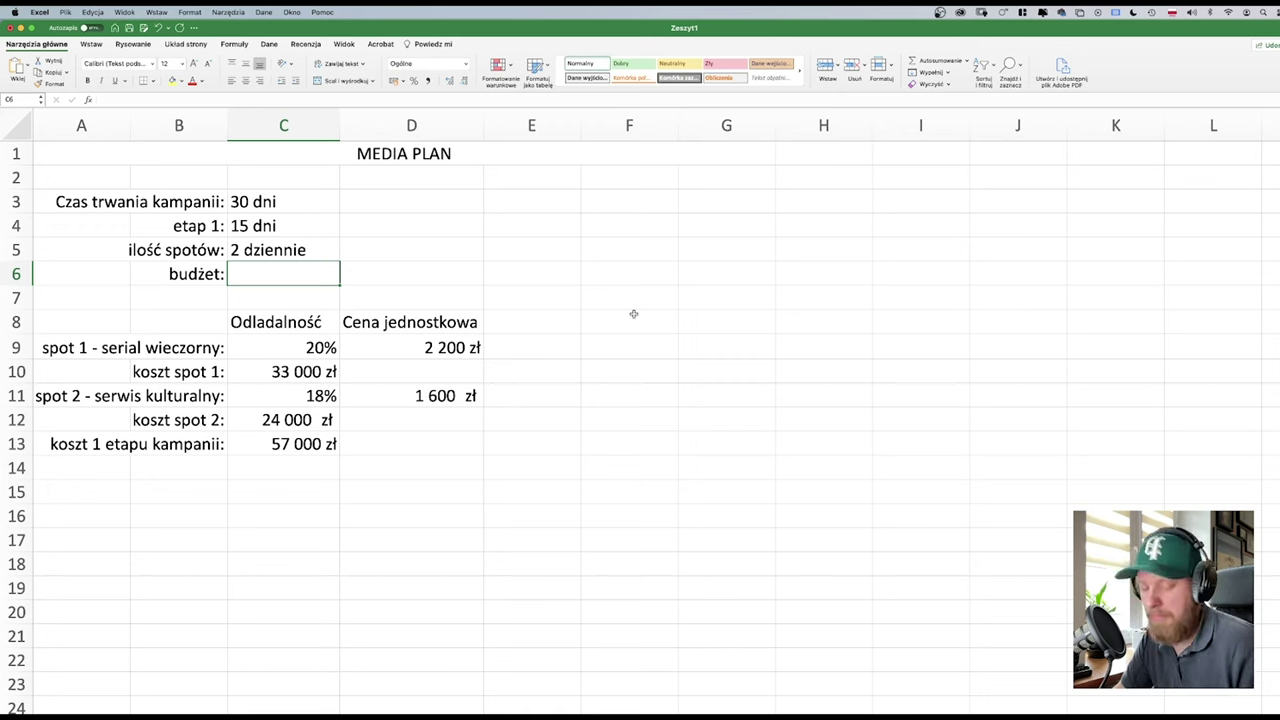
{"action": "type", "text": "135000"}
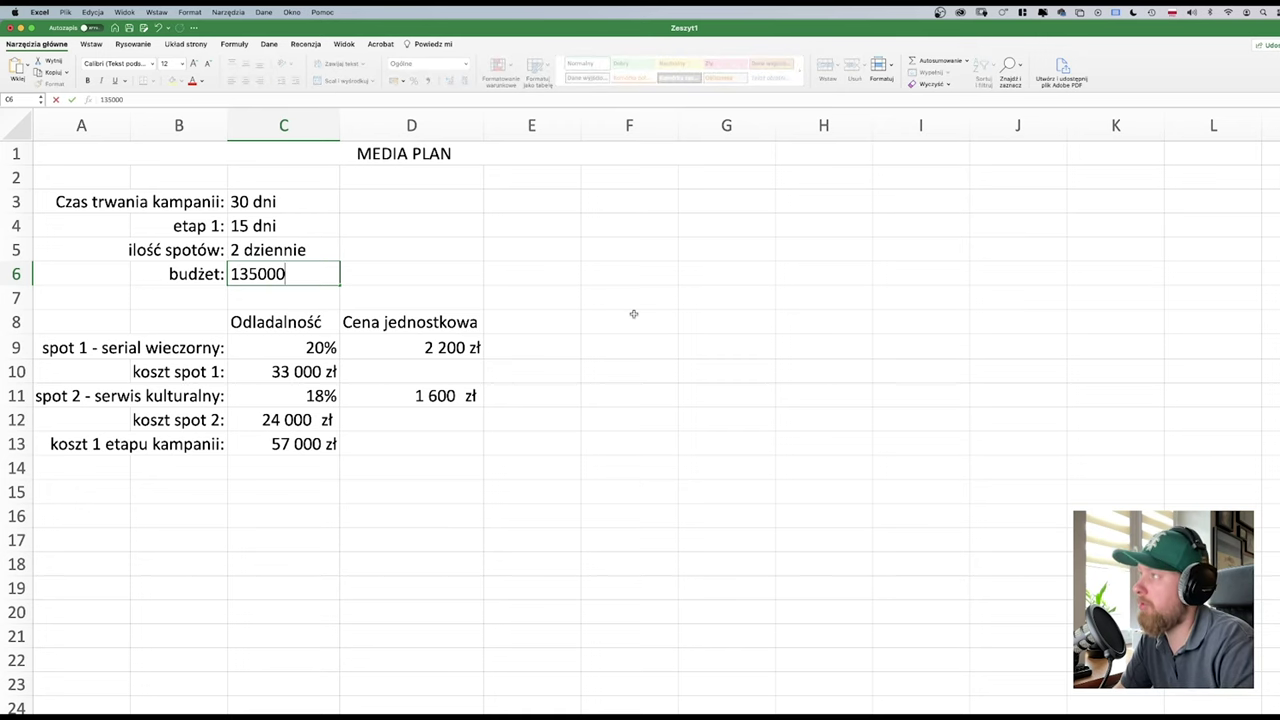
{"action": "key", "text": "Return"}
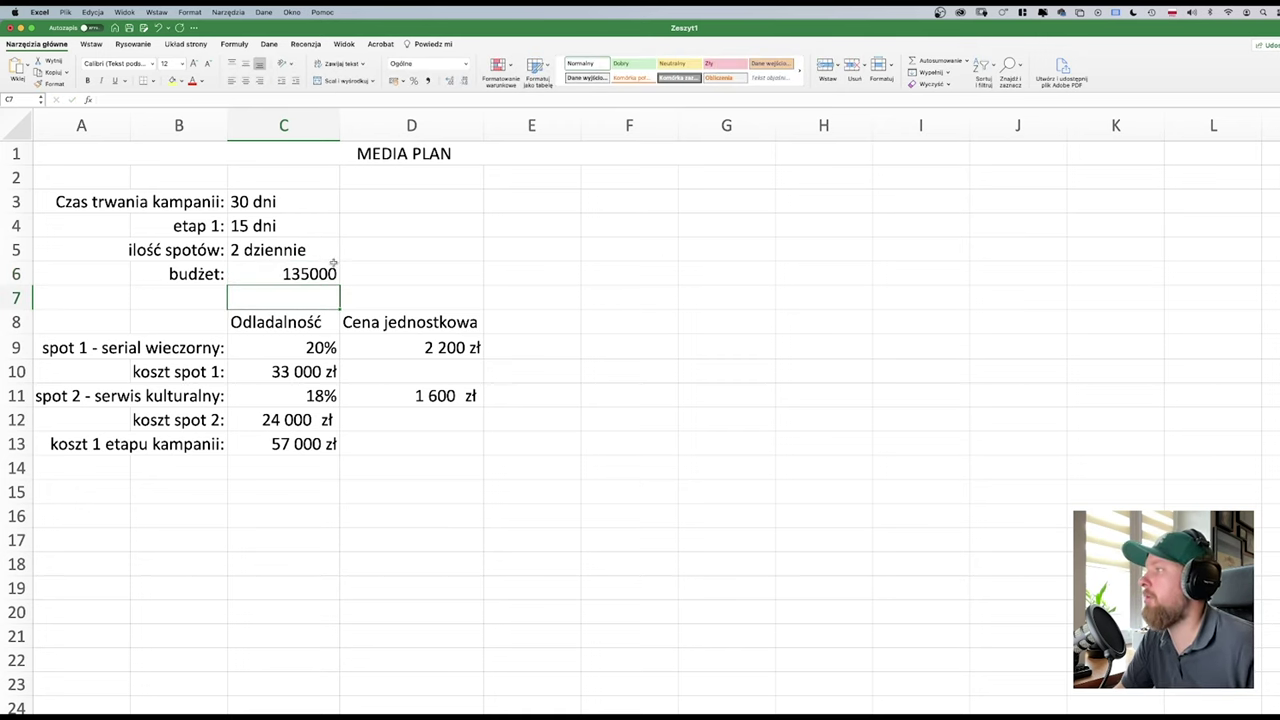
- Format the budget amount in C6 with the accounting format in zł without decimal places
{"action": "left_click", "coordinate": [331, 270]}
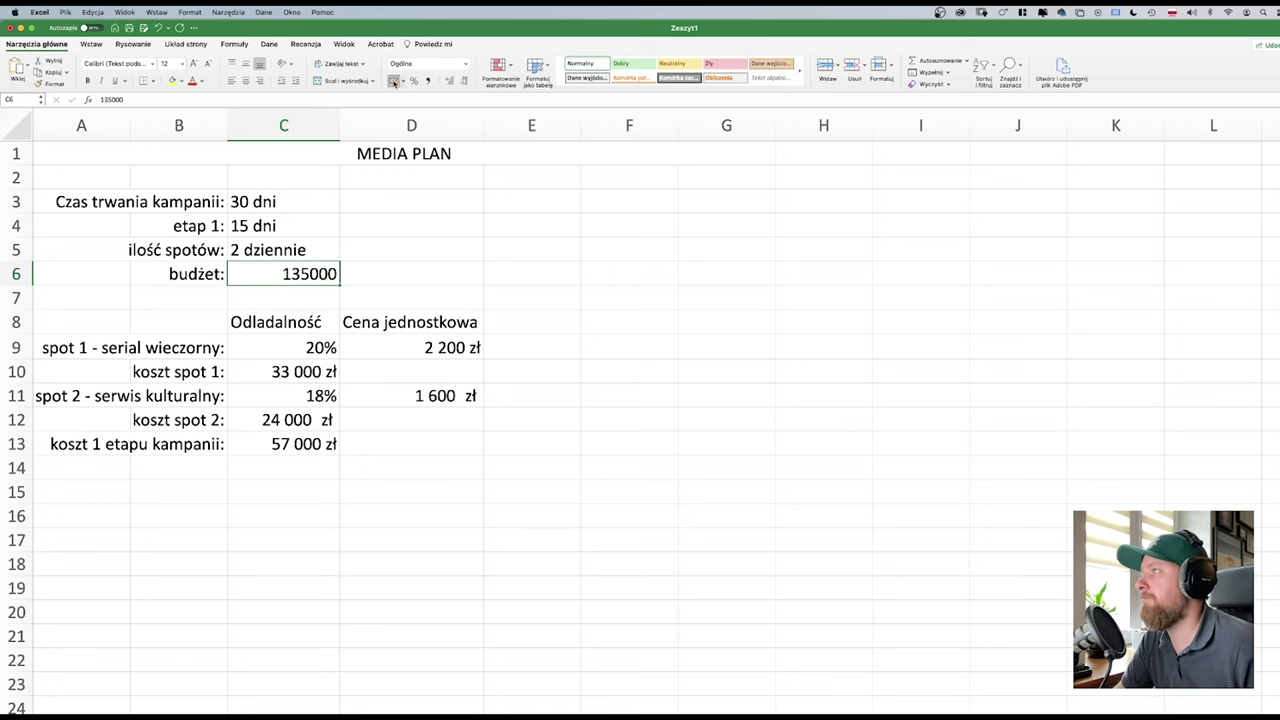
{"action": "left_click", "coordinate": [393, 80]}
{"action": "left_click", "coordinate": [463, 80]}
{"action": "left_click", "coordinate": [463, 80]}
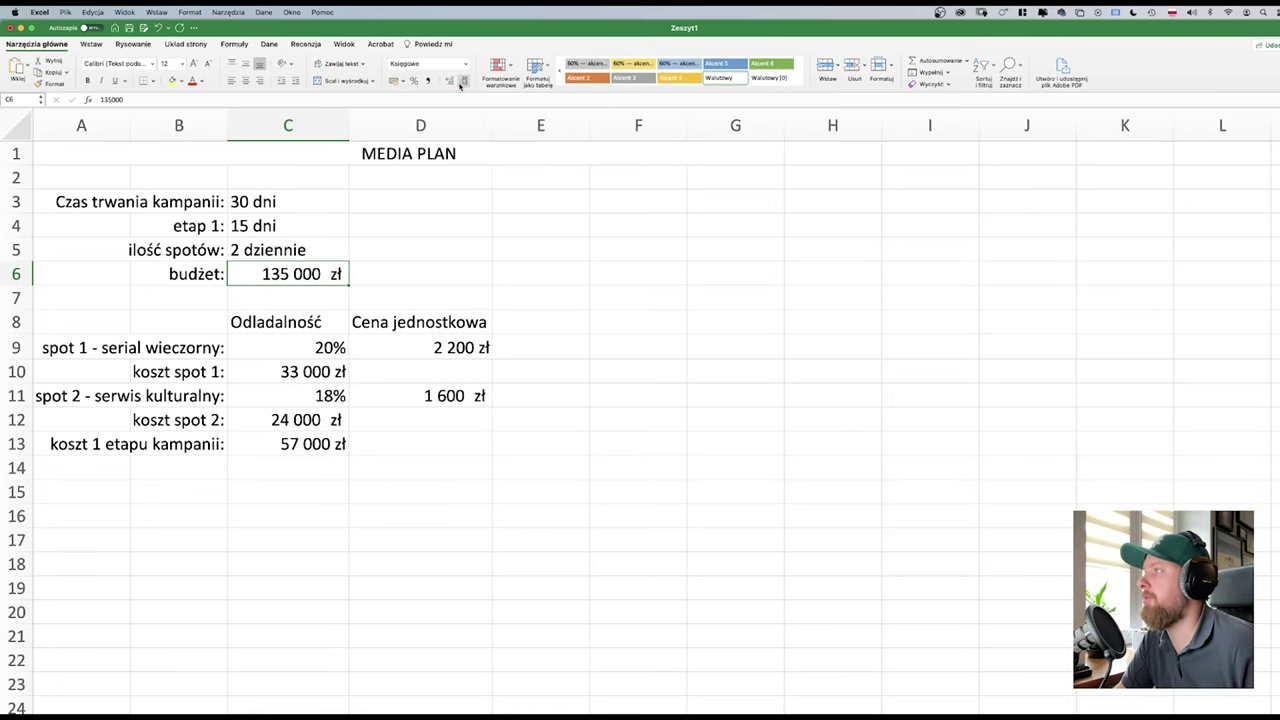
{"action": "left_click", "coordinate": [390, 294]}
{"action": "left_click", "coordinate": [303, 280]}
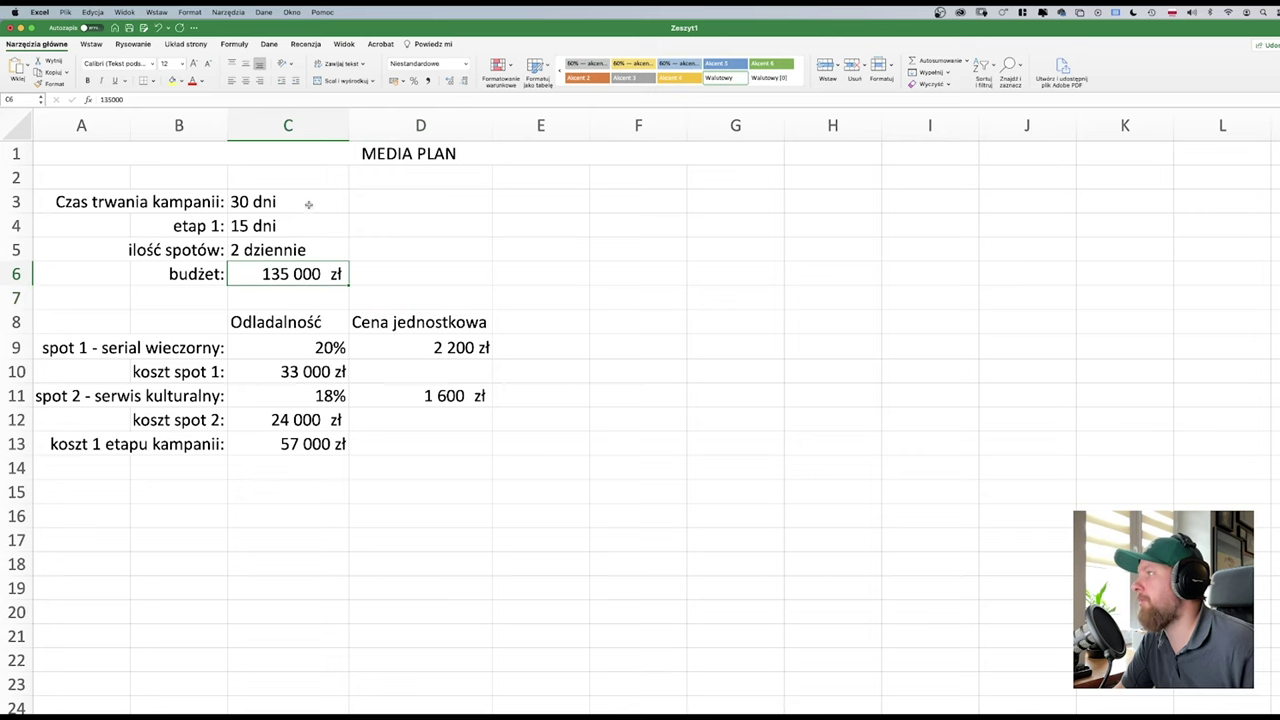
- Right-align the campaign duration, stage, spot count and budget values in cells C3:C6
{"action": "left_click_drag", "start_coordinate": [309, 203], "coordinate": [305, 278]}
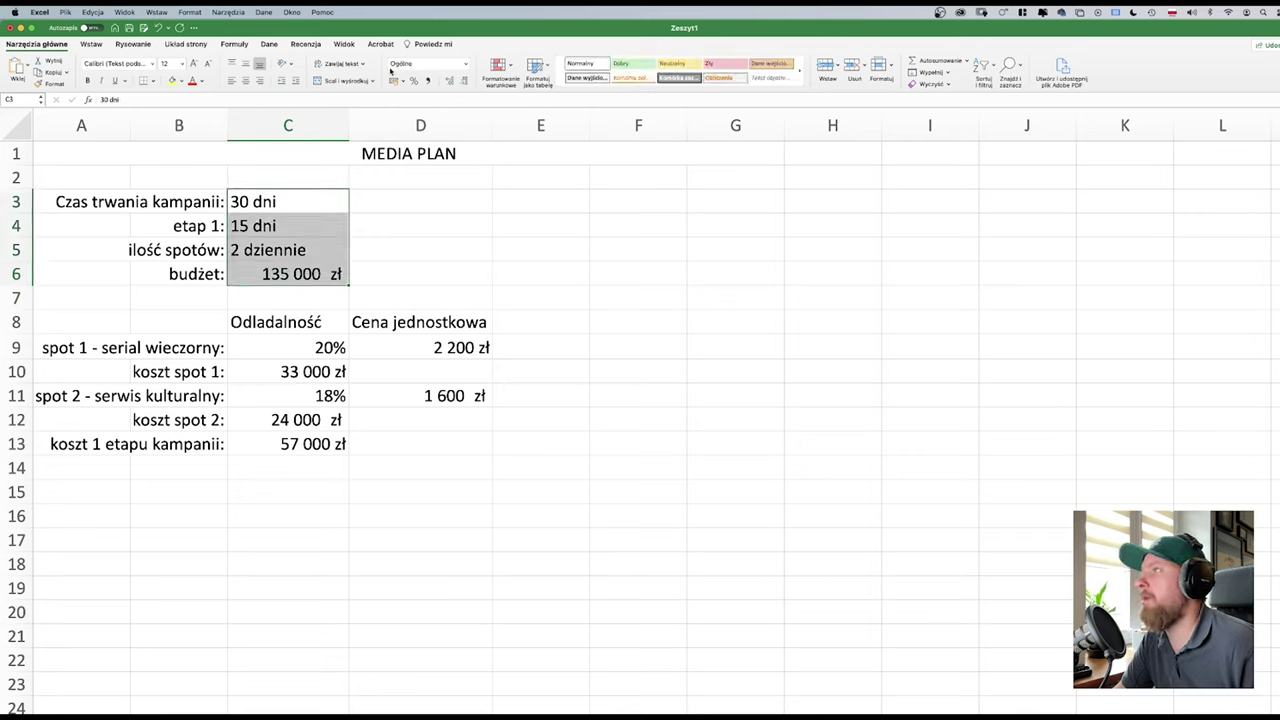
{"action": "left_click", "coordinate": [260, 81]}
{"action": "left_click", "coordinate": [408, 254]}
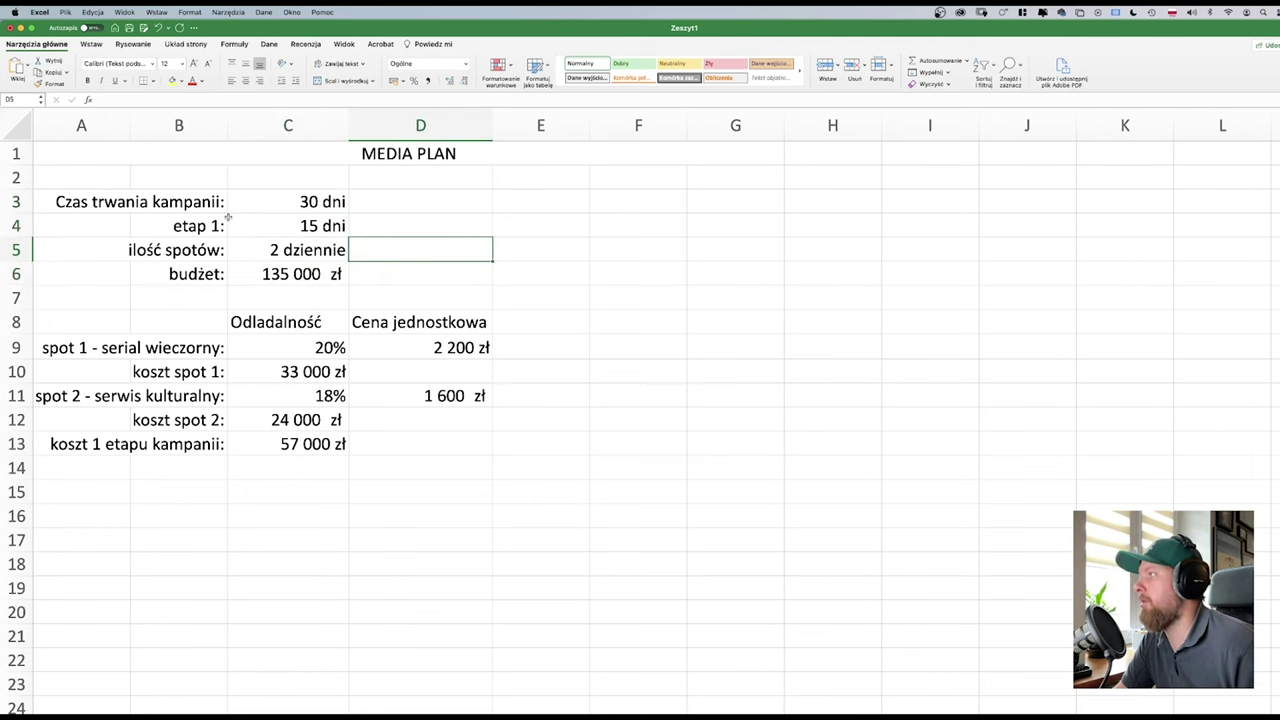
{"action": "scroll", "coordinate": [207, 228], "scroll_direction": "down", "scroll_amount": 3}
{"action": "scroll", "coordinate": [208, 229], "scroll_direction": "up", "scroll_amount": 3}
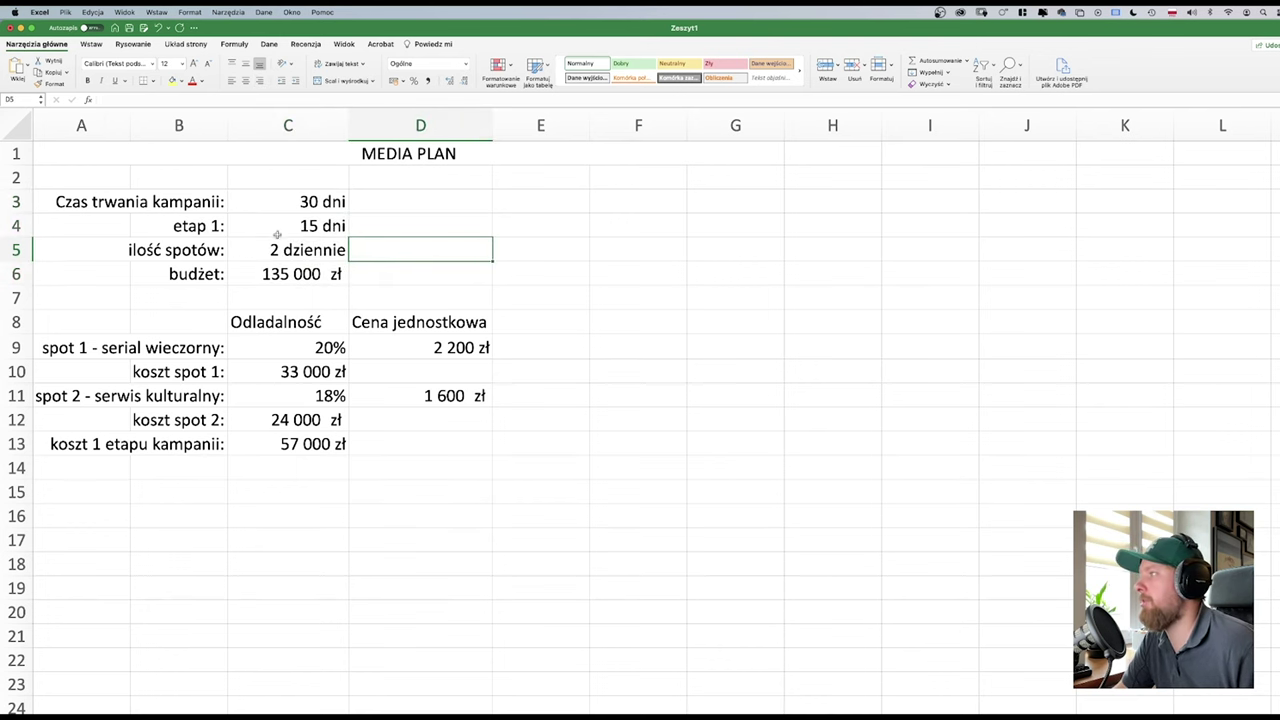
- Insert two blank rows above the "etap 1:" row, directly below the campaign duration
{"action": "left_click", "coordinate": [199, 280]}
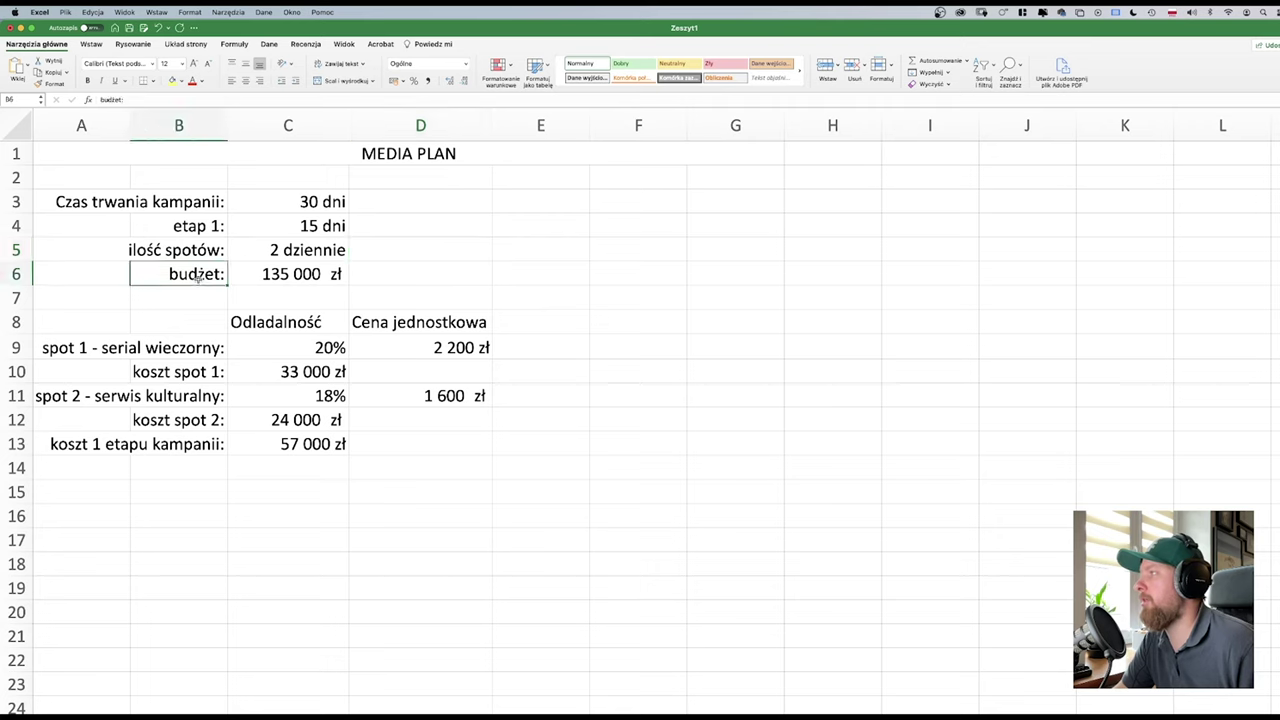
{"action": "left_click", "coordinate": [180, 226]}
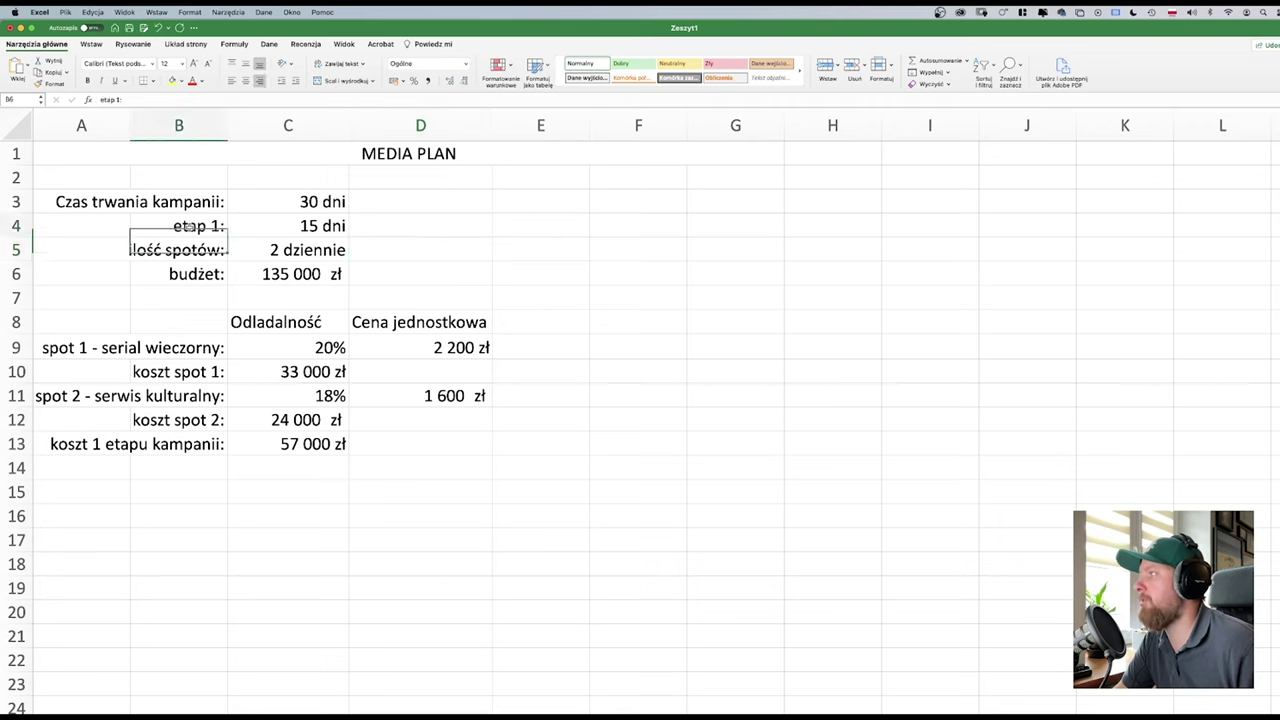
{"action": "left_click", "coordinate": [14, 226]}
{"action": "right_click", "coordinate": [12, 226]}
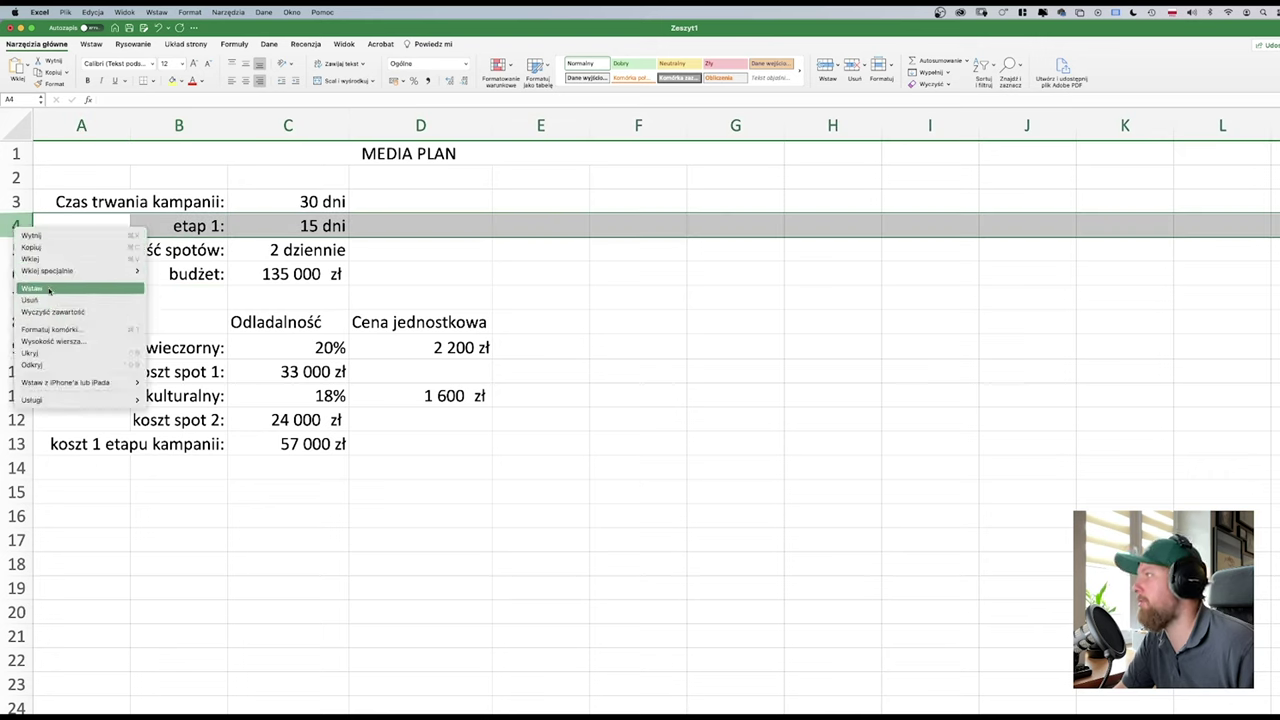
{"action": "left_click", "coordinate": [30, 252]}
{"action": "right_click", "coordinate": [28, 230]}
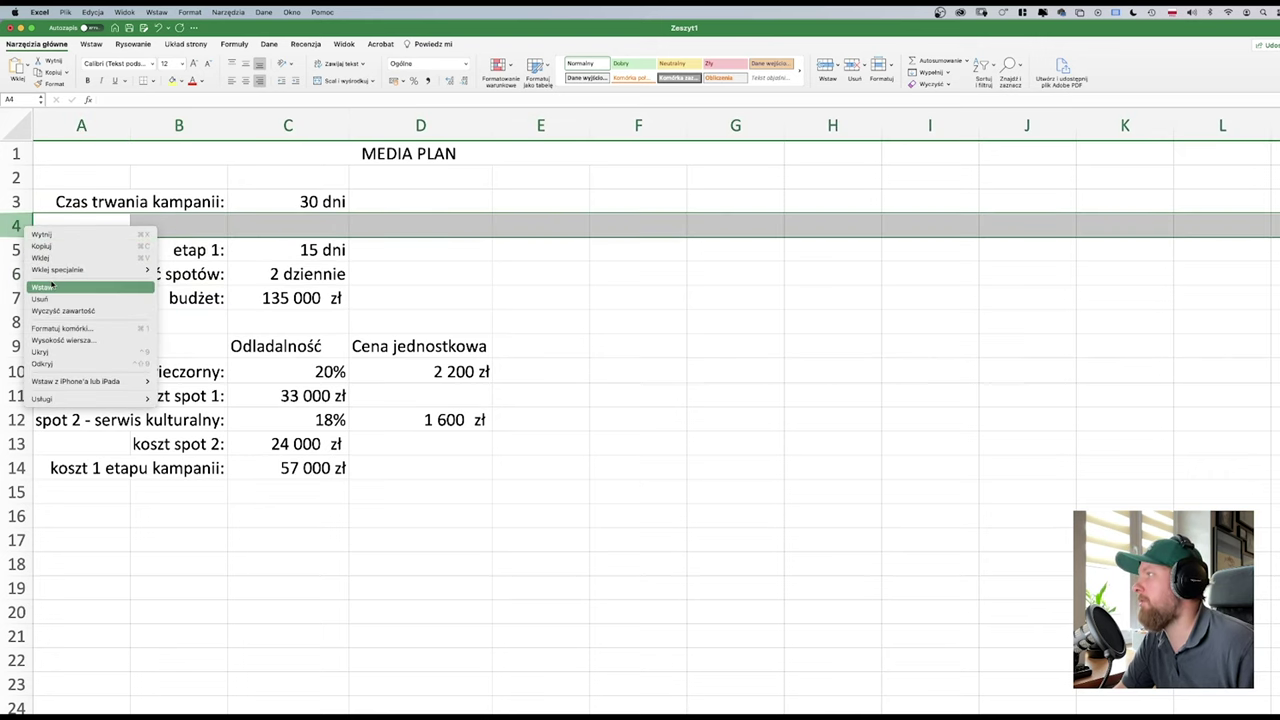
{"action": "left_click", "coordinate": [102, 286]}
- Move the budget label and its amount from B8:C8 to B4:C4, directly below the campaign duration
{"action": "left_click_drag", "start_coordinate": [178, 318], "coordinate": [326, 236]}
{"action": "left_click", "coordinate": [185, 355]}
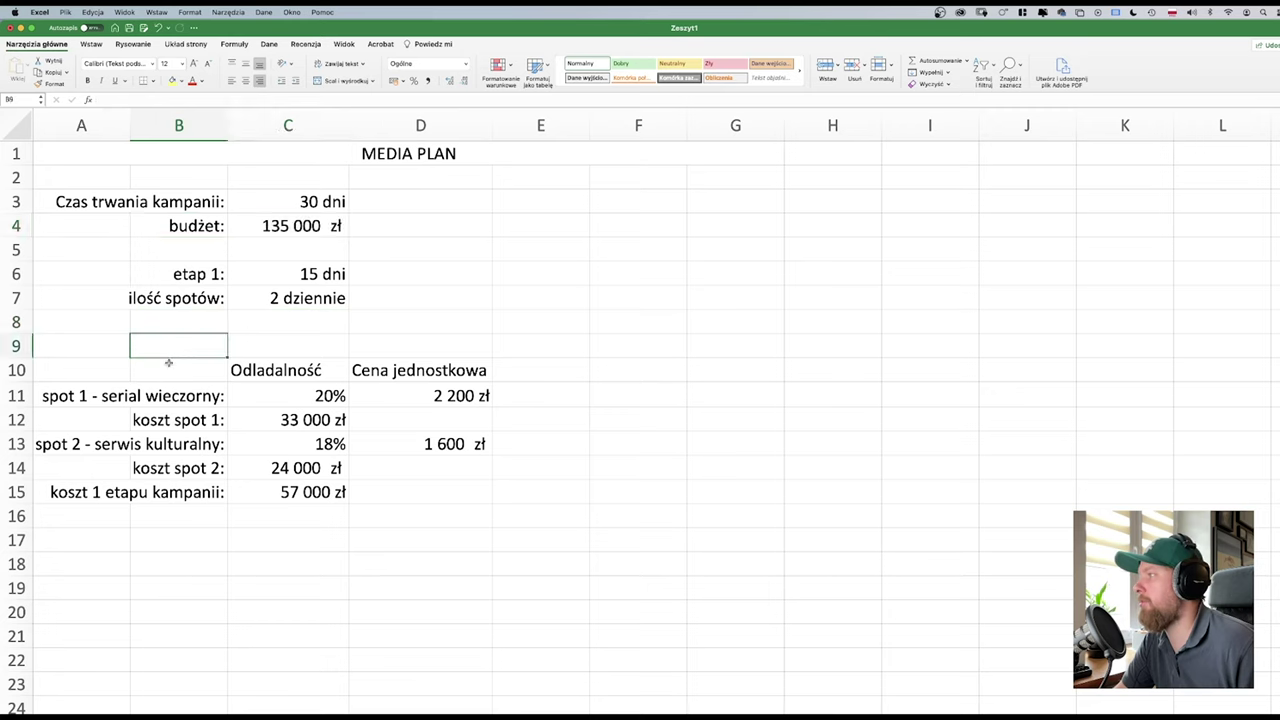
{"action": "left_click", "coordinate": [168, 364]}
{"action": "left_click", "coordinate": [264, 370]}
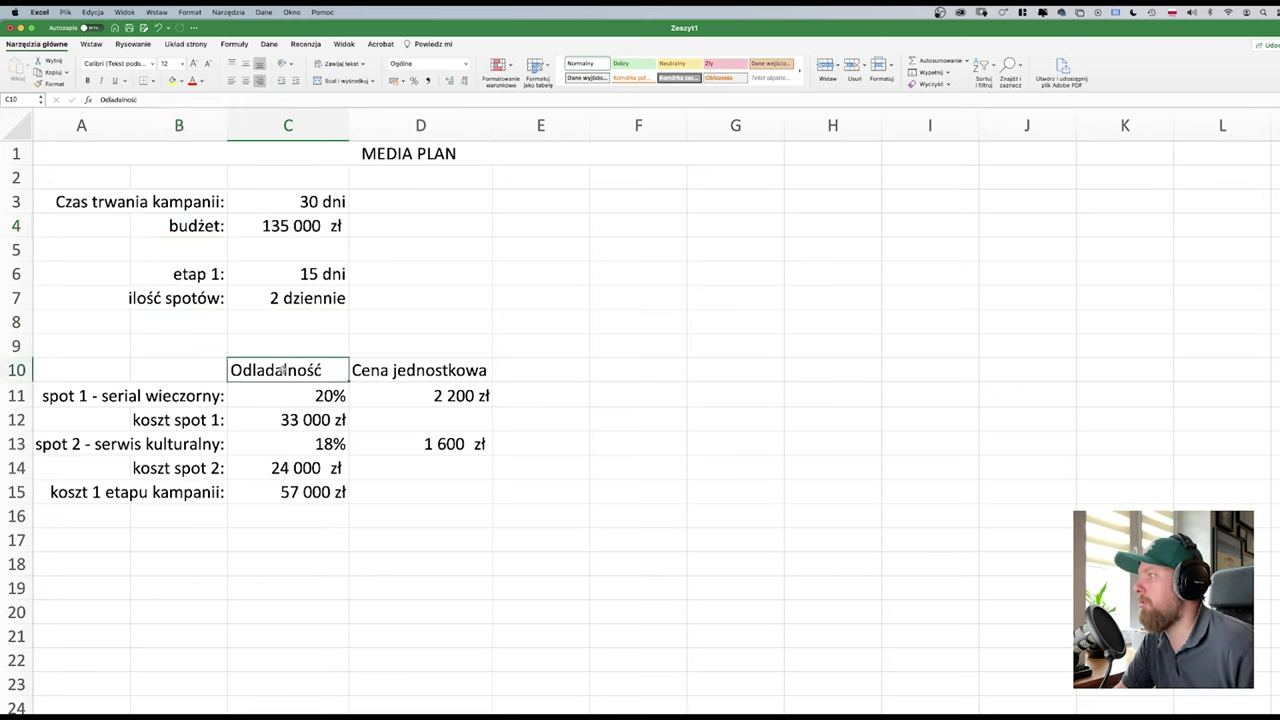
- Correct the viewership header in C10 to "Ogladalność"
{"action": "double_click", "coordinate": [246, 370]}
{"action": "key", "text": "Delete"}
{"action": "type", "text": "g"}
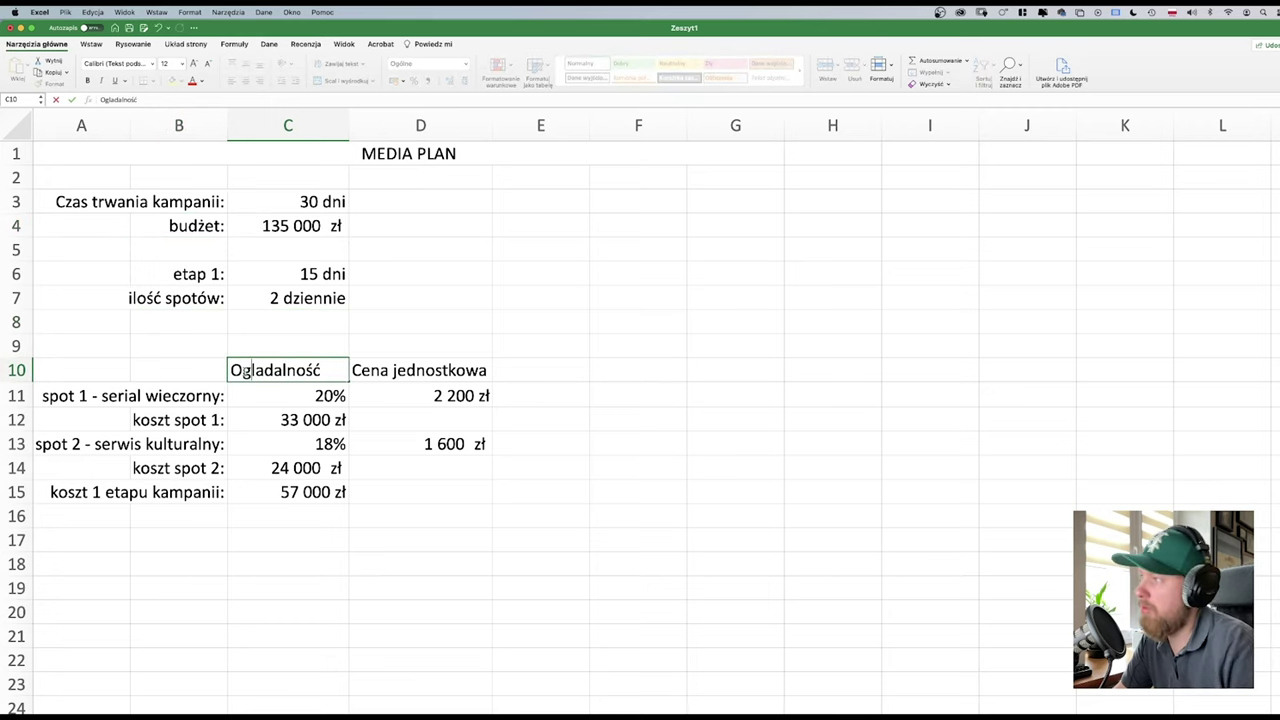
{"action": "left_click", "coordinate": [465, 370]}
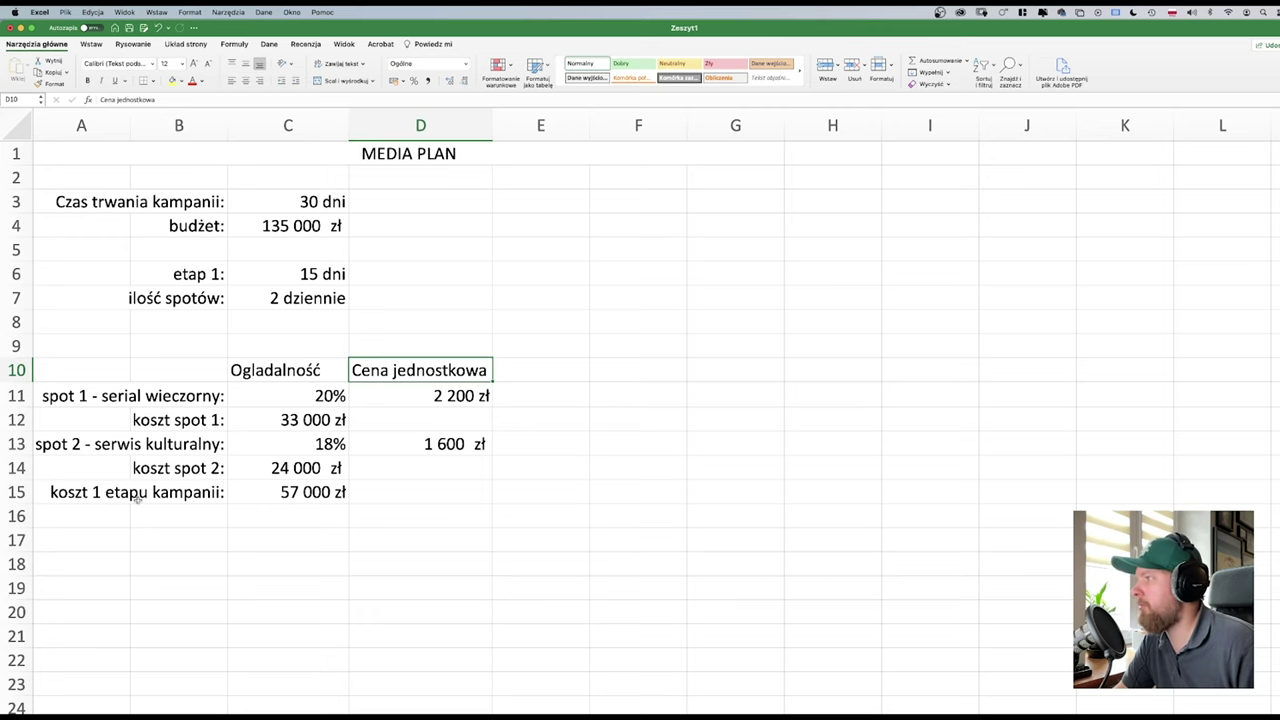
- Move the spot table with its headers and costs up one row so it starts in row 9
{"action": "left_click", "coordinate": [181, 341]}
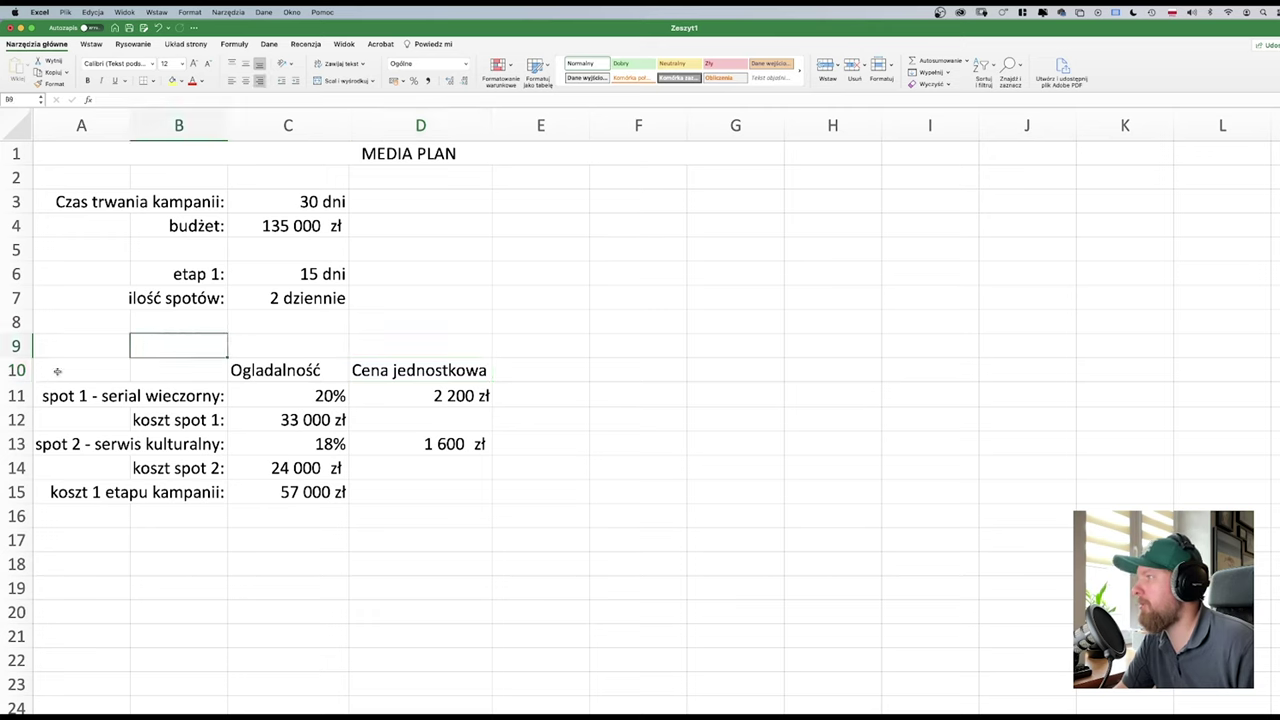
{"action": "left_click_drag", "start_coordinate": [57, 368], "coordinate": [416, 480]}
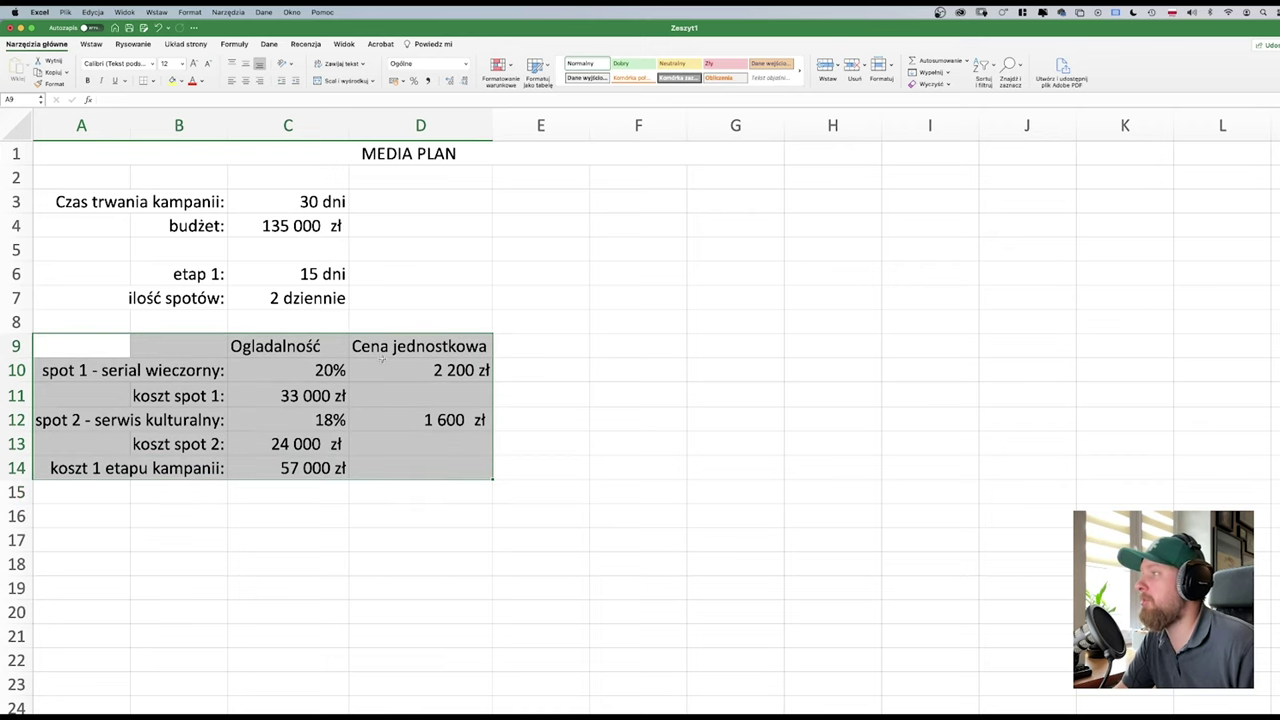
{"action": "left_click", "coordinate": [403, 282]}
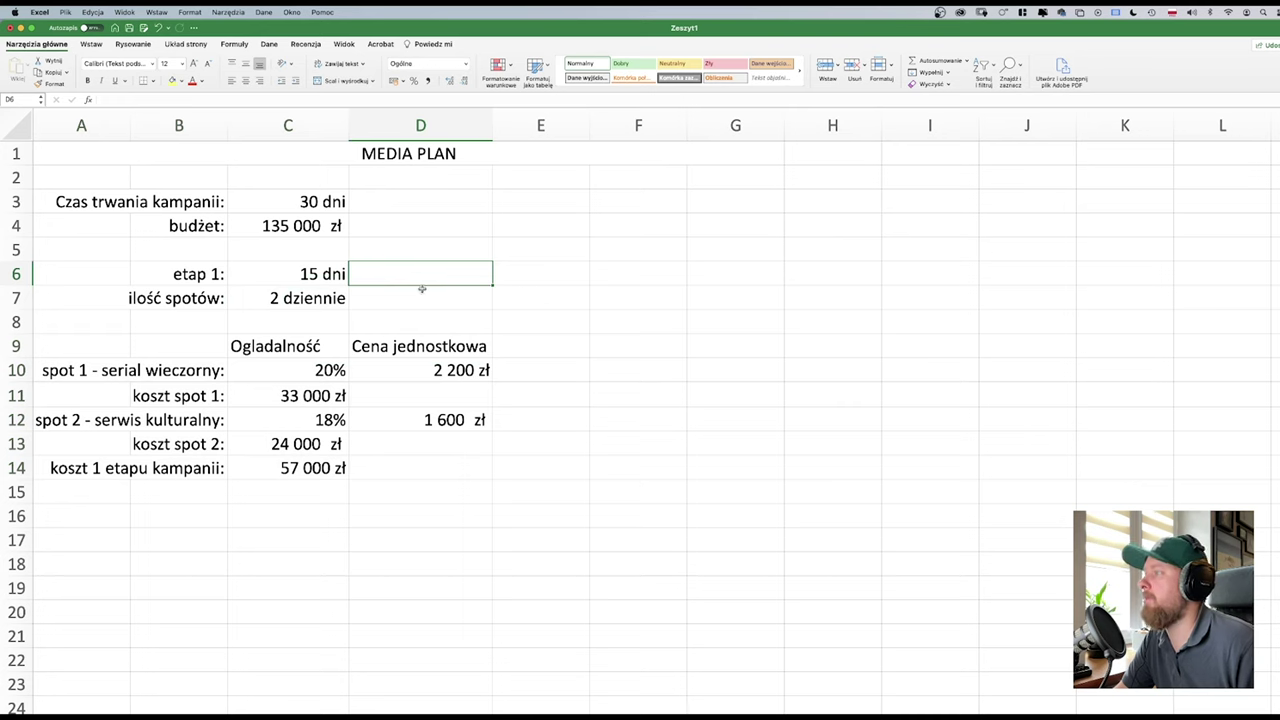
- Try to move the whole block A3:D14 one column to the right
{"action": "left_click_drag", "start_coordinate": [426, 203], "coordinate": [140, 466]}
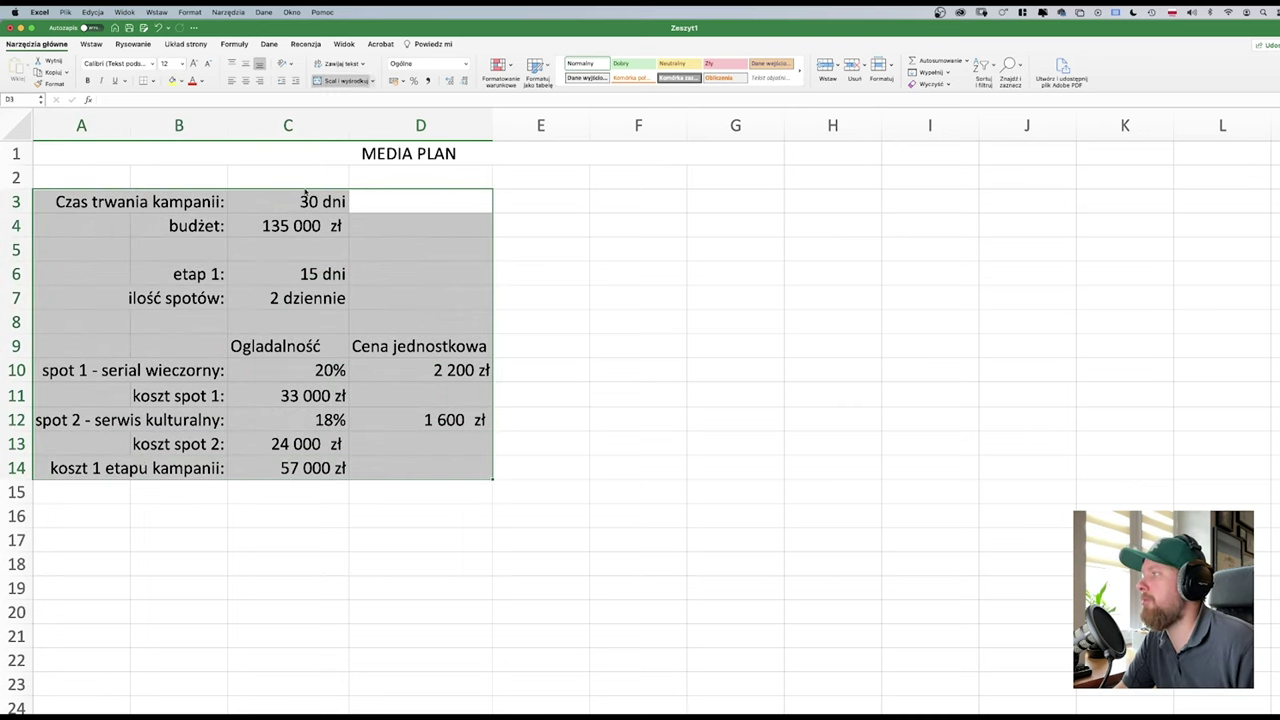
{"action": "left_click_drag", "start_coordinate": [306, 195], "coordinate": [354, 200]}
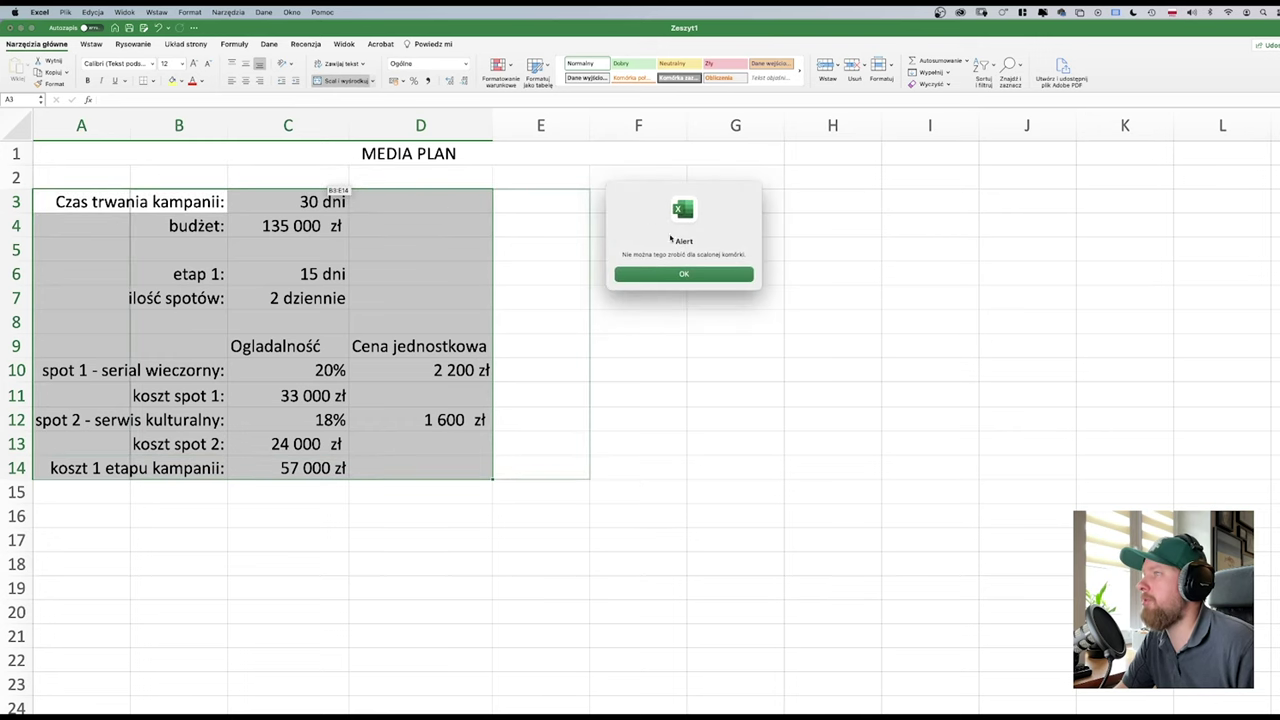
{"action": "left_click", "coordinate": [684, 275]}
{"action": "left_click", "coordinate": [506, 460]}
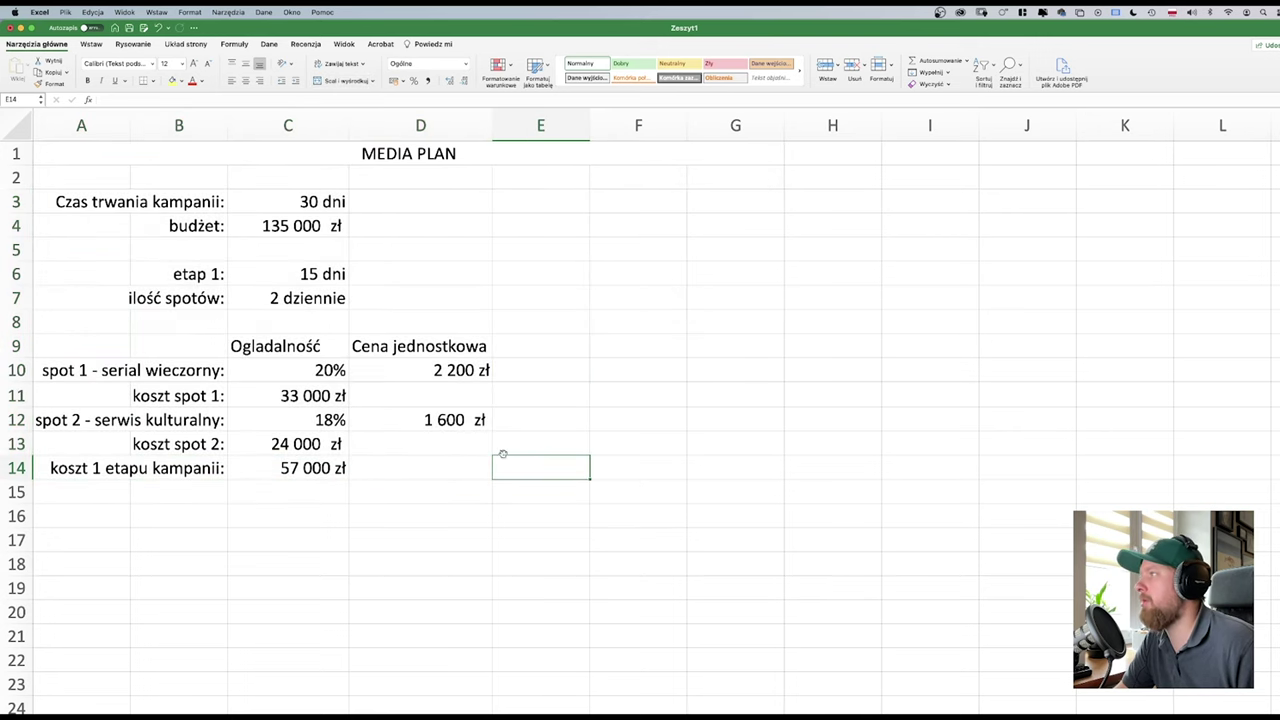
- Unmerge the campaign duration label cells A3:B3
{"action": "left_click", "coordinate": [137, 204]}
{"action": "left_click", "coordinate": [344, 83]}
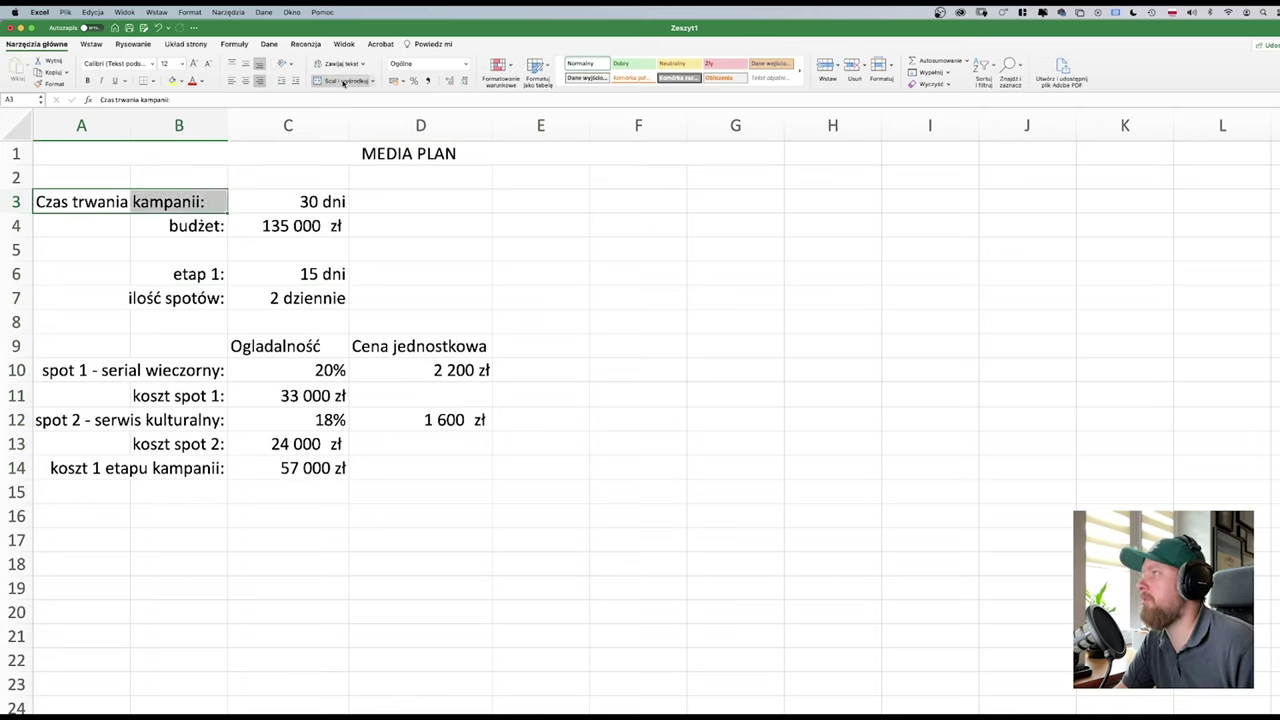
{"action": "left_click", "coordinate": [322, 201]}
{"action": "left_click", "coordinate": [191, 208]}
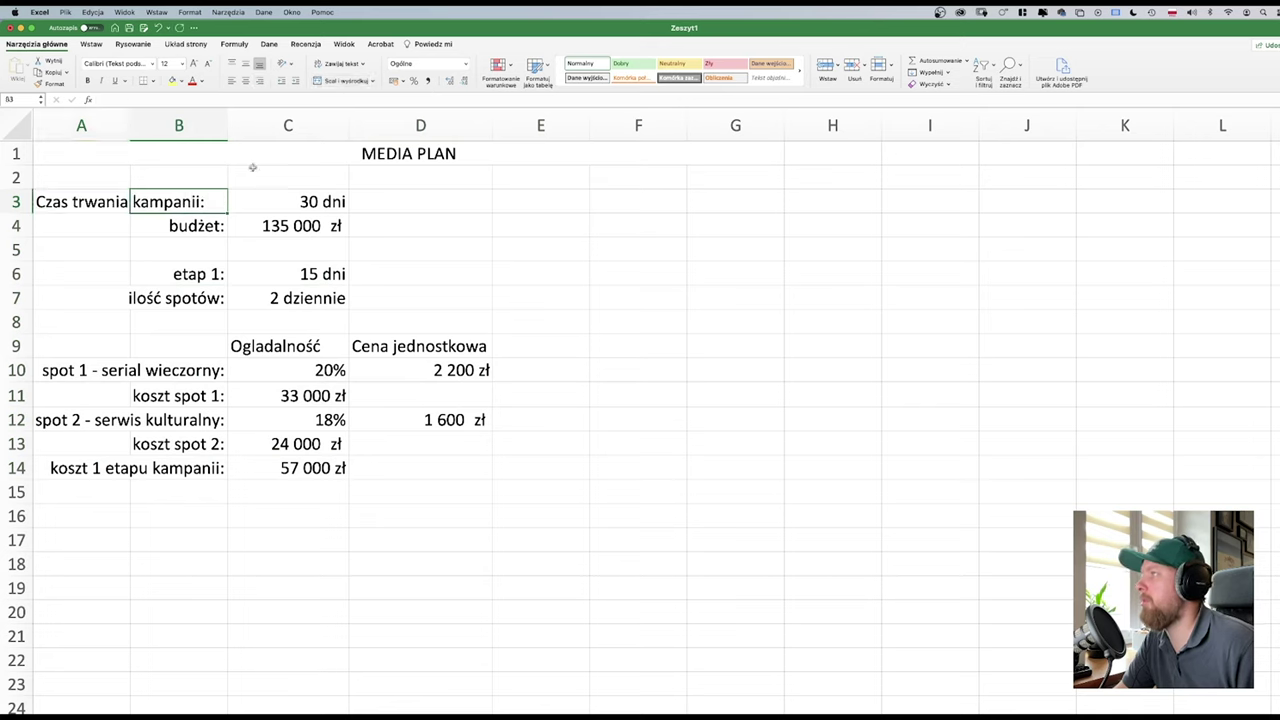
- Move the campaign duration label from A3 to B3 and right-align it
{"action": "left_click", "coordinate": [122, 203]}
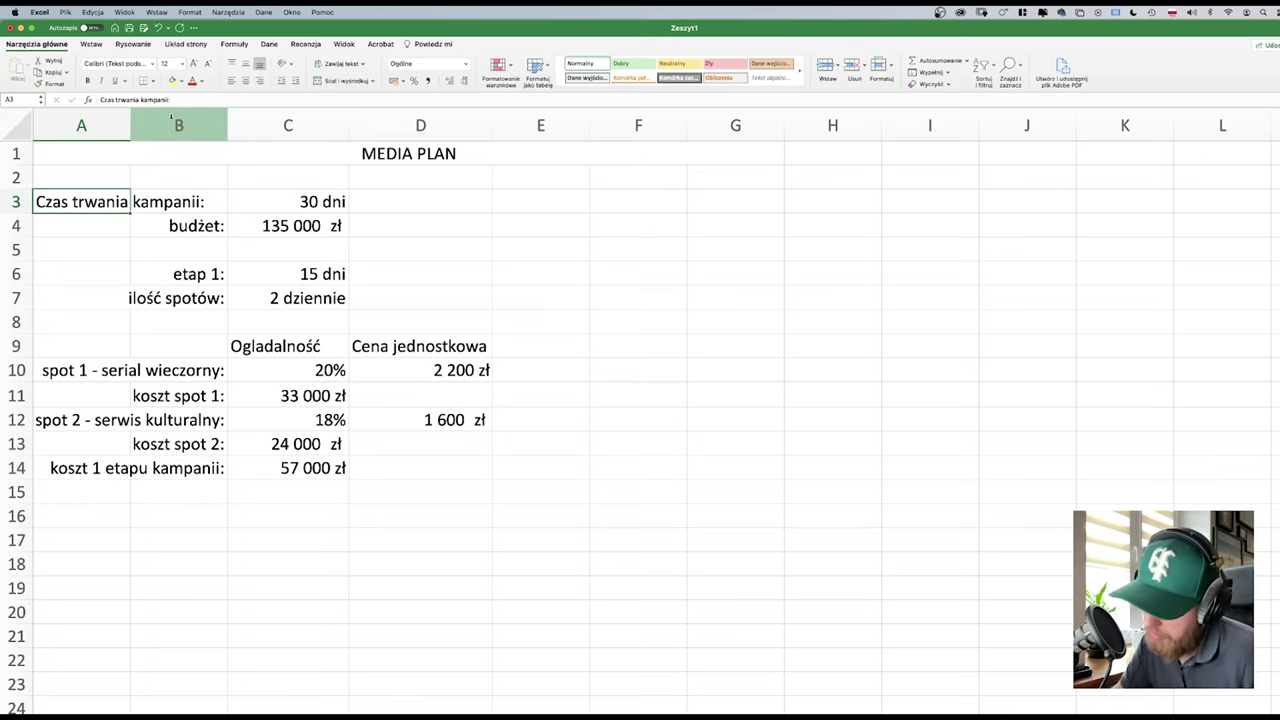
{"action": "key", "text": "super+c"}
{"action": "left_click", "coordinate": [205, 203]}
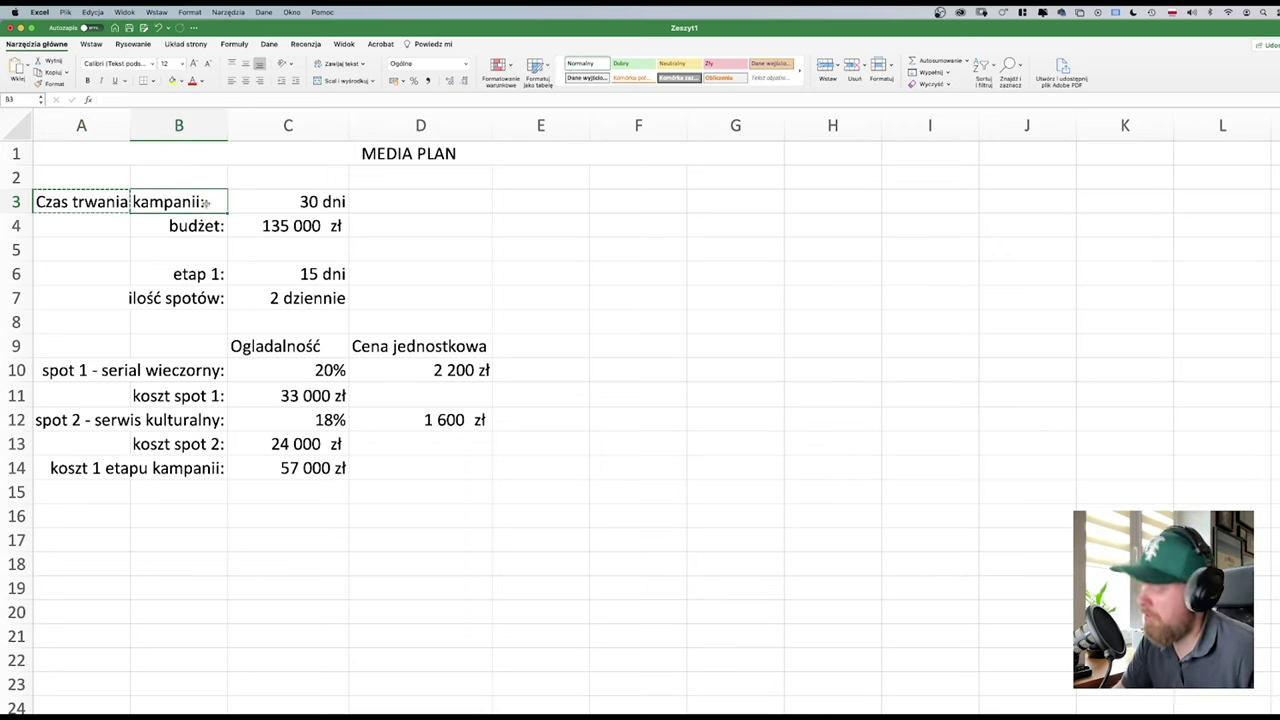
{"action": "key", "text": "super+v"}
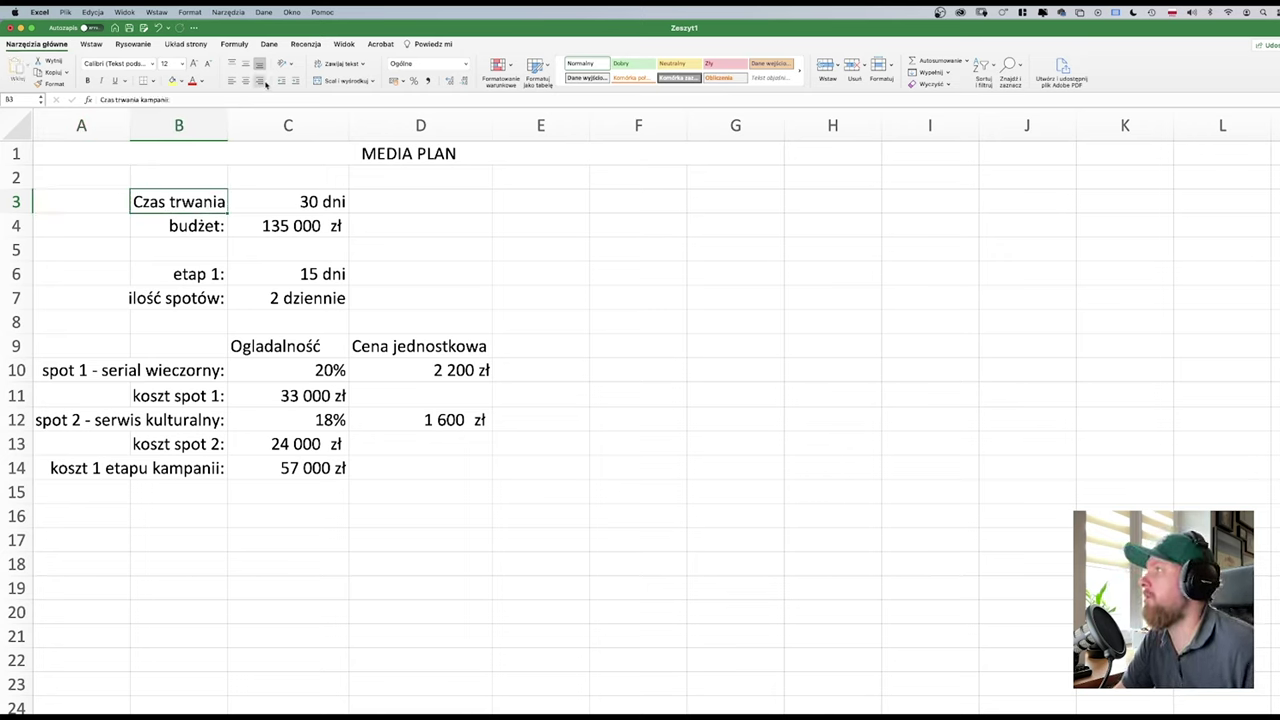
{"action": "left_click", "coordinate": [261, 83]}
{"action": "key", "text": "Down"}
{"action": "key", "text": "Down"}
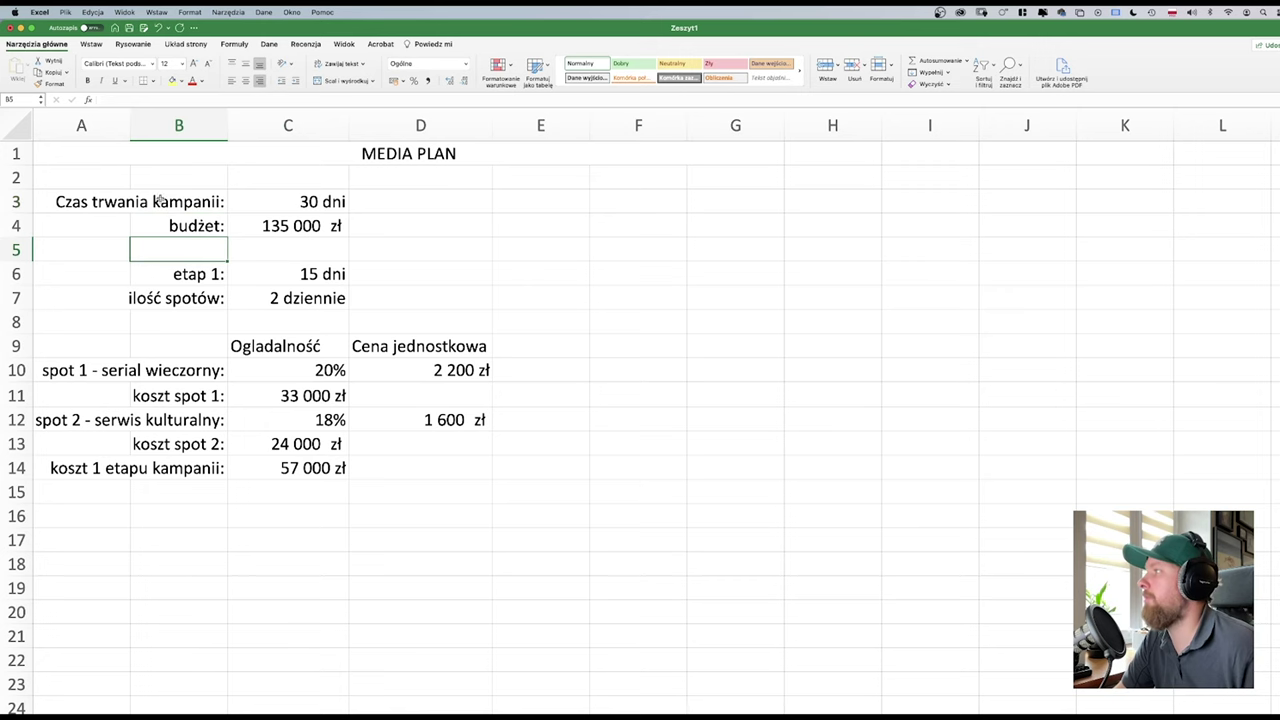
- Move the whole block A3:D14 one column to the right and fit column E's width to its contents
{"action": "mouse_move", "coordinate": [87, 203]}
{"action": "left_mouse_down"}
{"action": "mouse_move", "coordinate": [366, 274]}
{"action": "mouse_move", "coordinate": [388, 468]}
{"action": "mouse_move", "coordinate": [517, 483]}
{"action": "left_mouse_up"}
{"action": "left_click", "coordinate": [775, 488]}
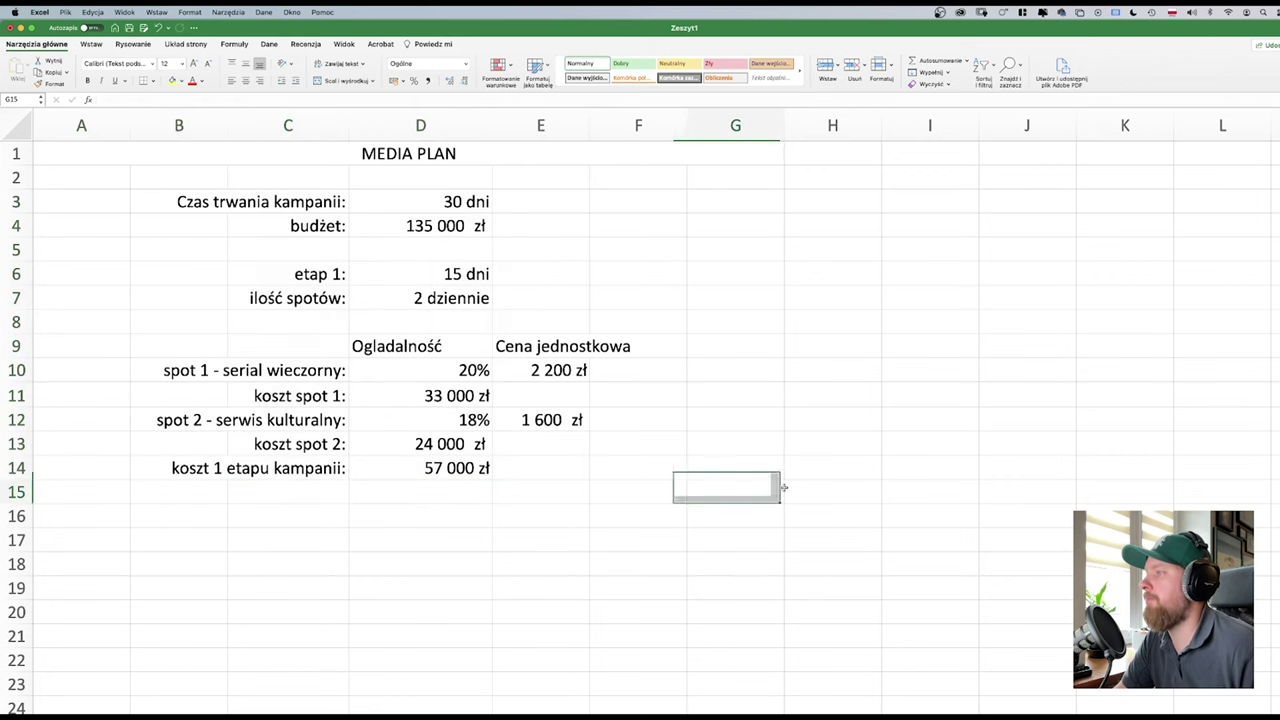
{"action": "double_click", "coordinate": [588, 125]}
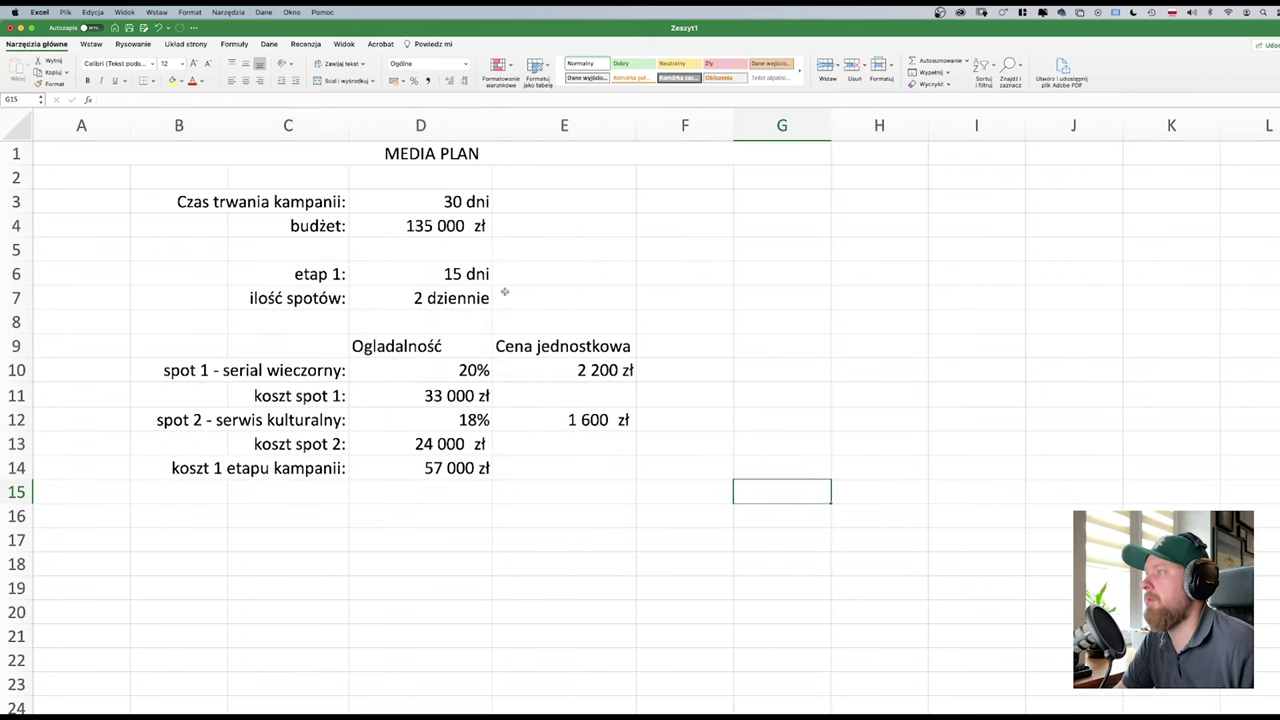
- Widen column D to about the width of column E and right-align the headers in D9:E9
{"action": "double_click", "coordinate": [492, 129]}
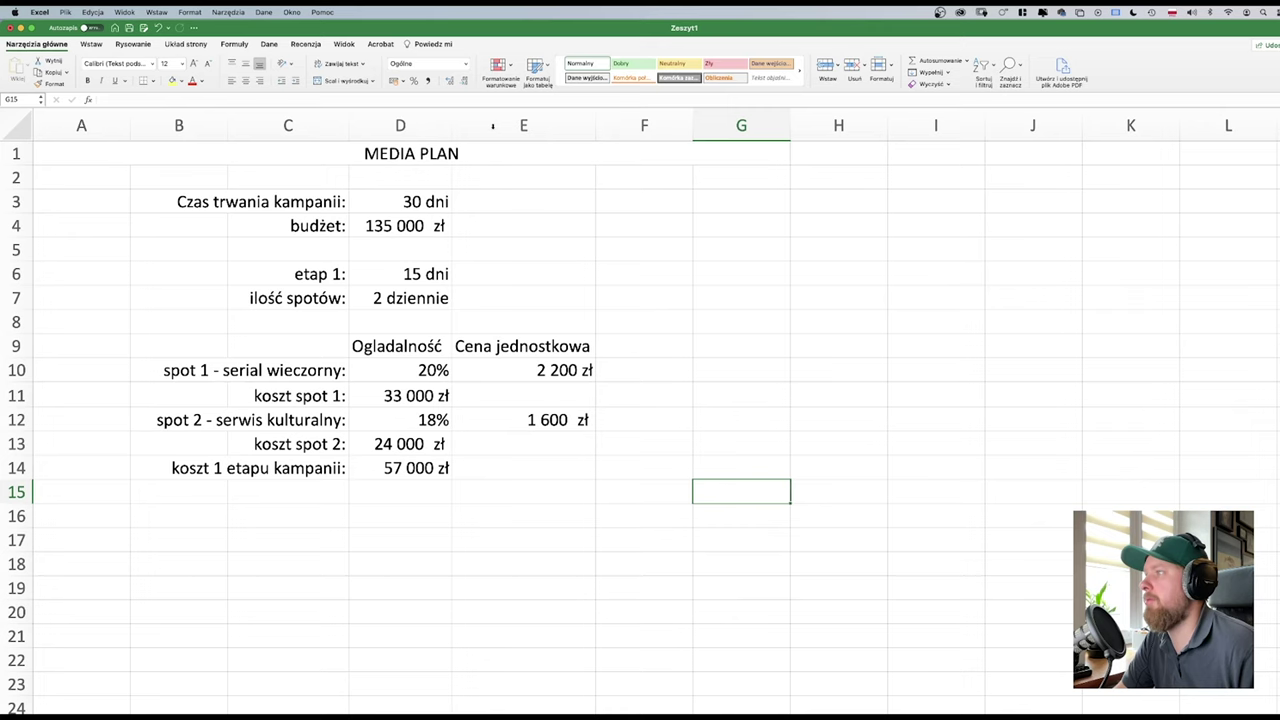
{"action": "left_click_drag", "start_coordinate": [451, 126], "coordinate": [494, 127]}
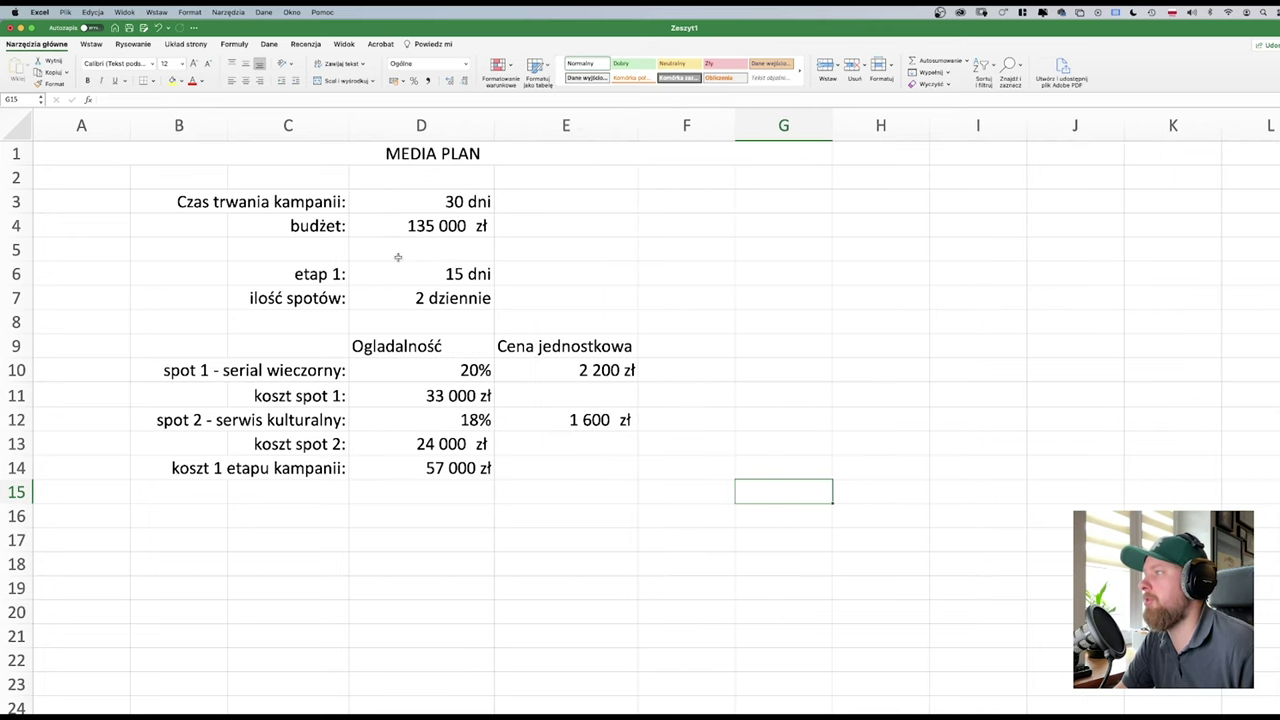
{"action": "left_click_drag", "start_coordinate": [425, 350], "coordinate": [568, 348]}
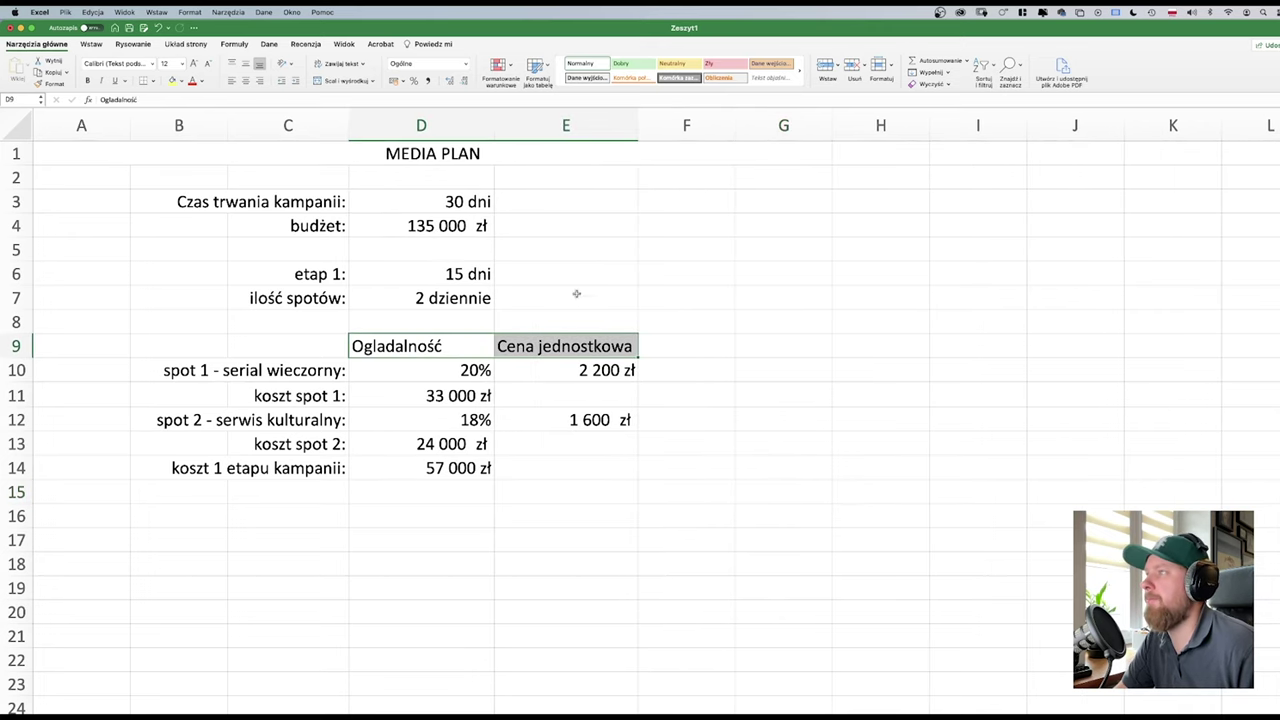
{"action": "left_click", "coordinate": [259, 81]}
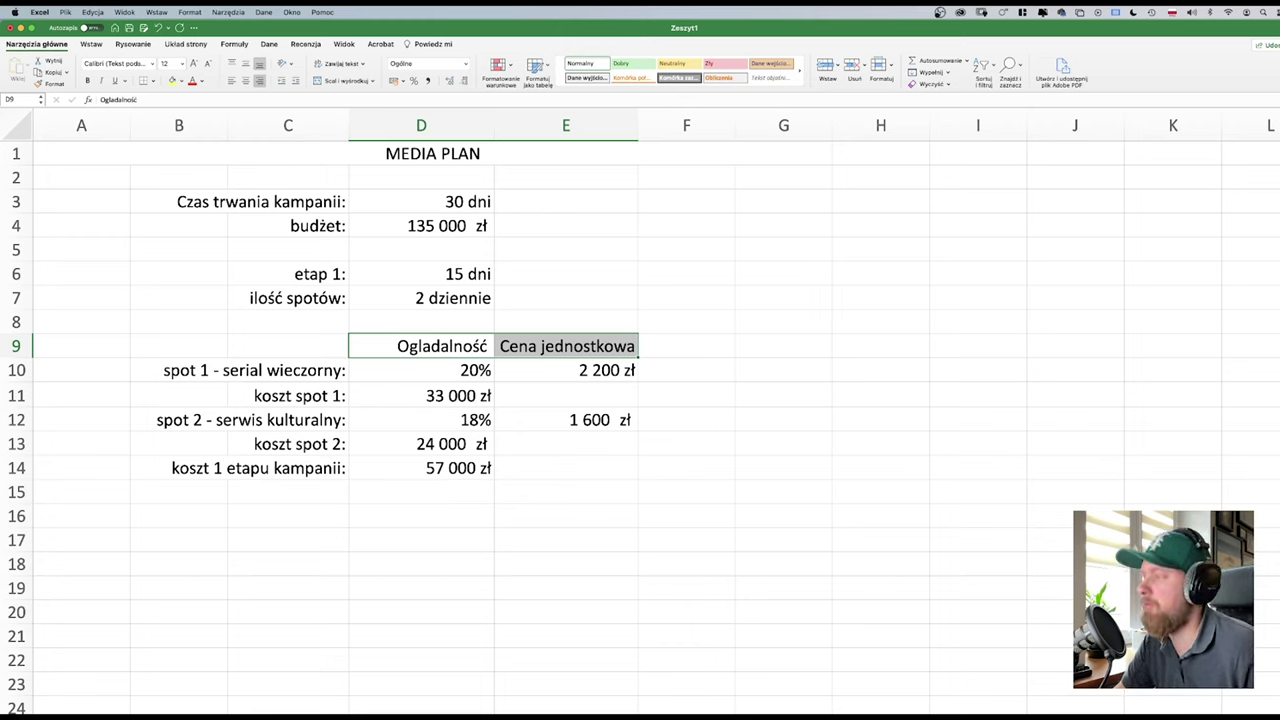
{"action": "left_click", "coordinate": [591, 495]}
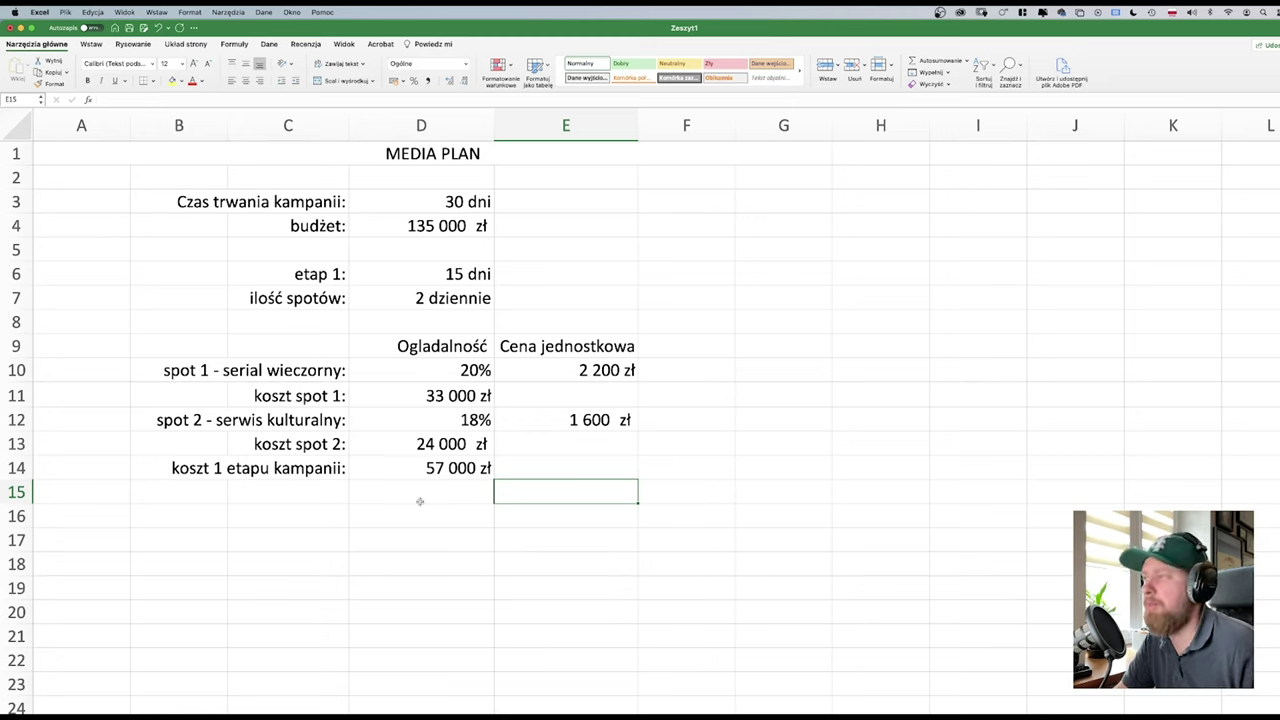
- Color the stage 1 campaign cost label and amount in row 14 red
{"action": "left_click", "coordinate": [461, 493]}
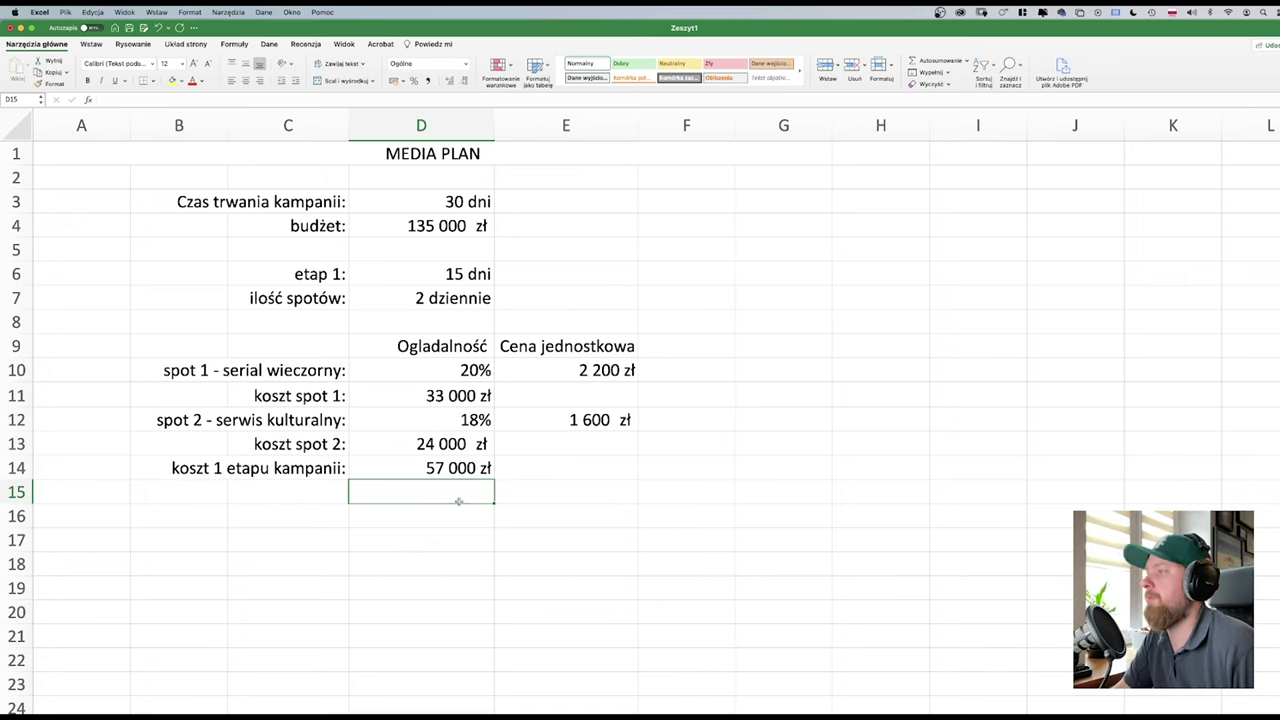
{"action": "left_click", "coordinate": [473, 470]}
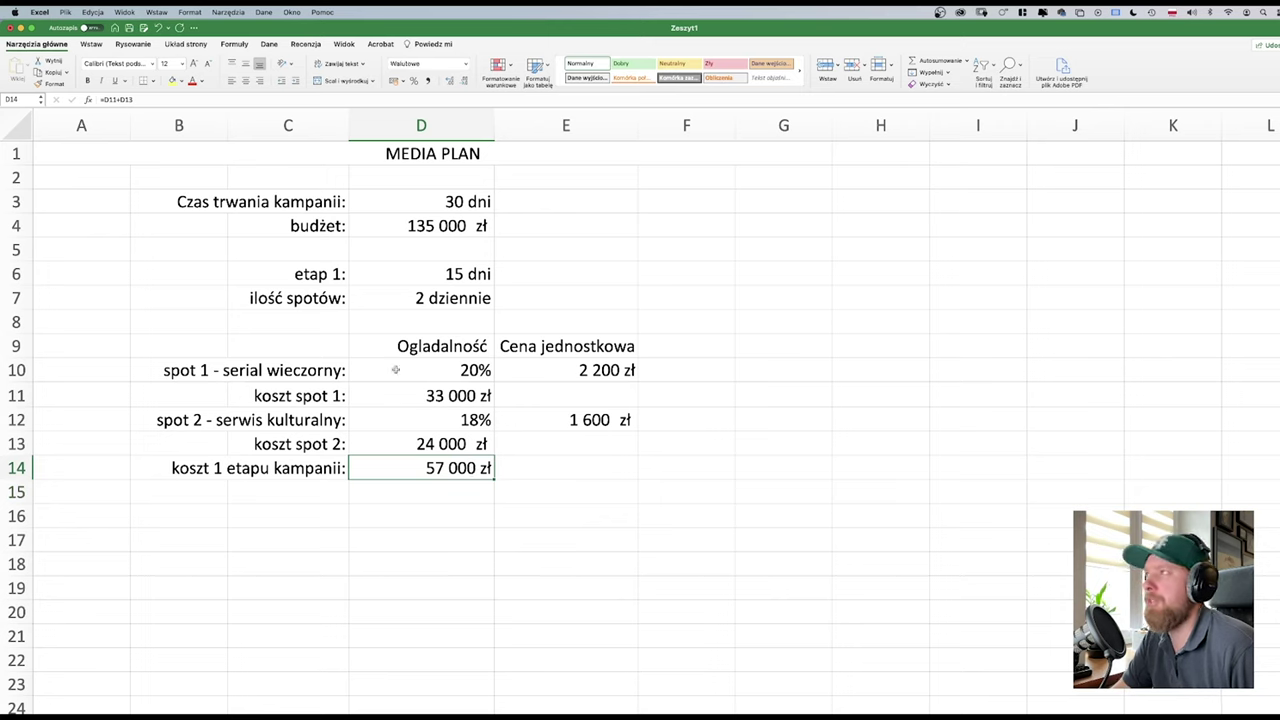
{"action": "left_click_drag", "start_coordinate": [205, 465], "coordinate": [452, 470]}
{"action": "left_click", "coordinate": [192, 80]}
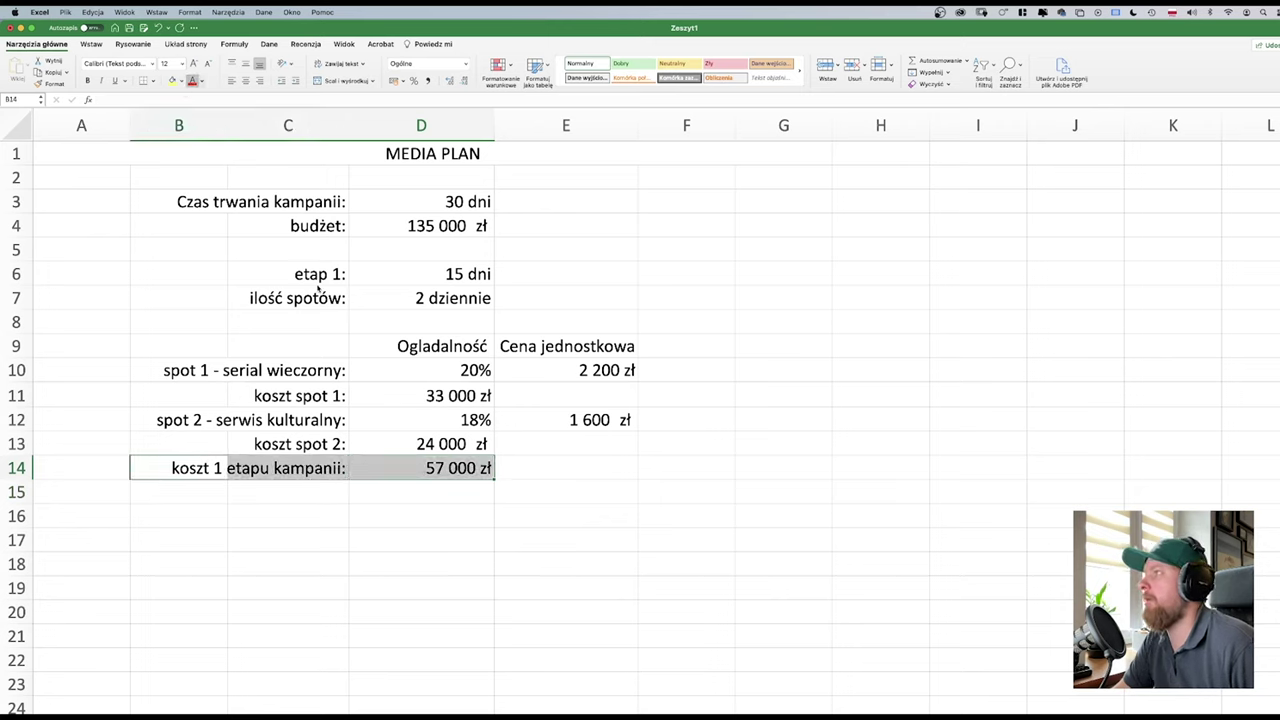
{"action": "left_click", "coordinate": [400, 298]}
- Copy the entire stage 1 block B6:E14 and paste it starting at B17
{"action": "left_click_drag", "start_coordinate": [183, 273], "coordinate": [575, 465]}
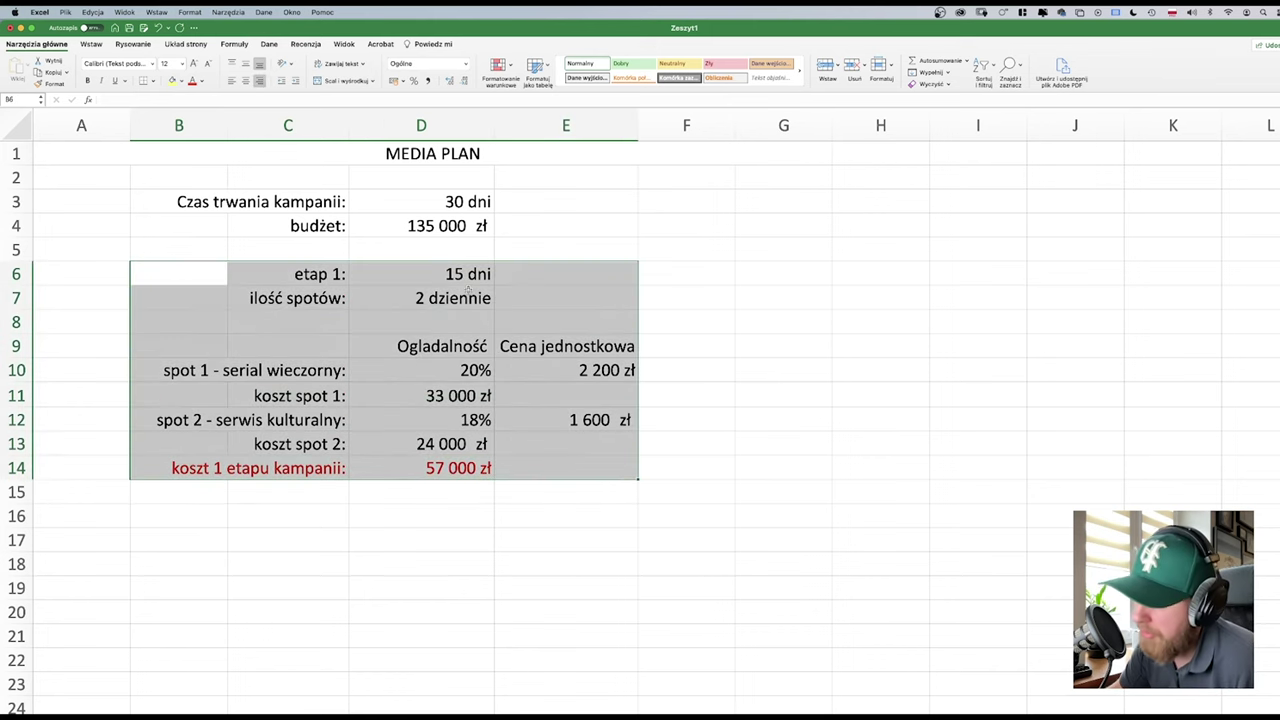
{"action": "key", "text": "super+c"}
{"action": "left_click", "coordinate": [380, 533]}
{"action": "left_click", "coordinate": [183, 549]}
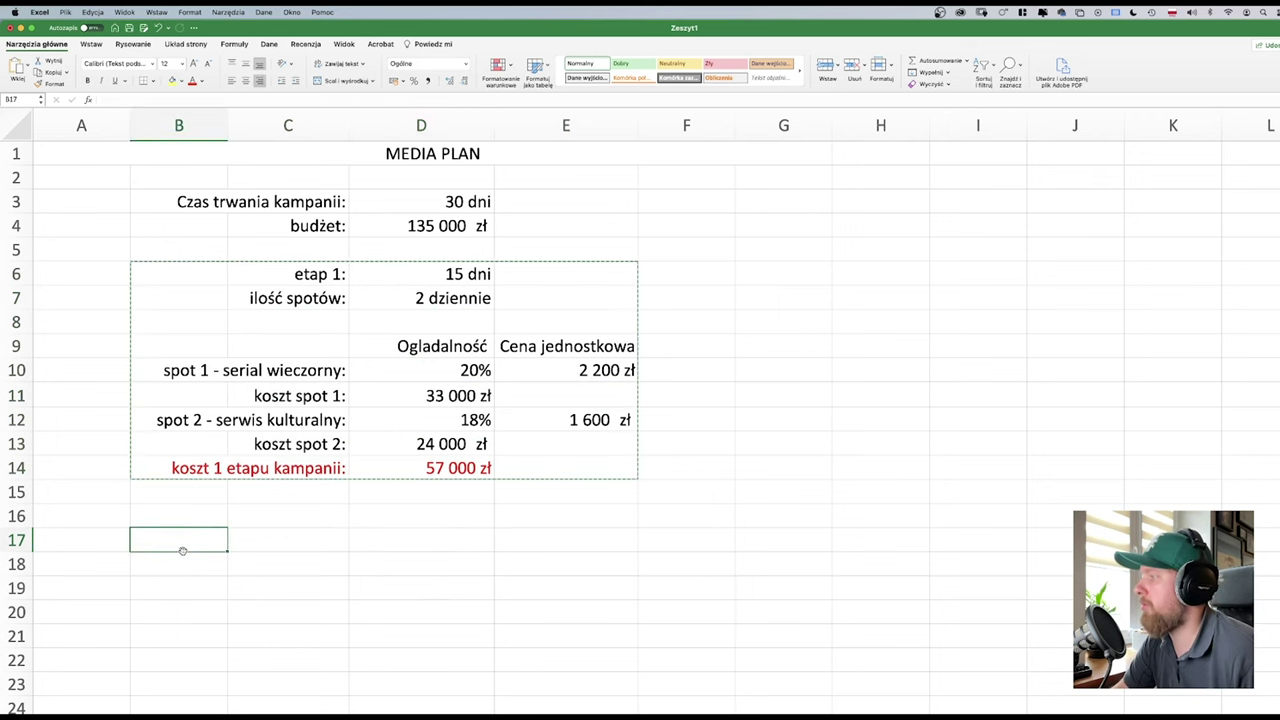
{"action": "key", "text": "super+v"}
- Rename the copied block's stage label to "etap 2:" and set its spot count to "3 dziennie"
{"action": "left_click", "coordinate": [333, 540]}
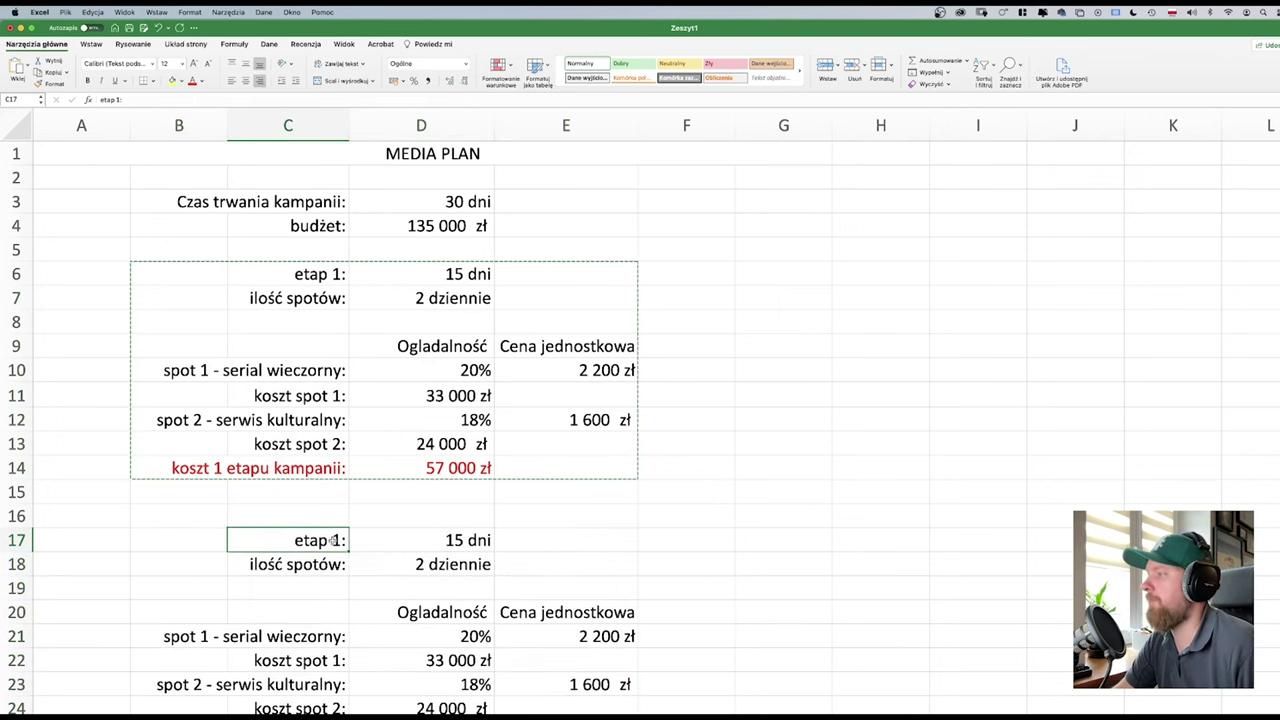
{"action": "double_click", "coordinate": [333, 540]}
{"action": "key", "text": "Delete"}
{"action": "type", "text": "2"}
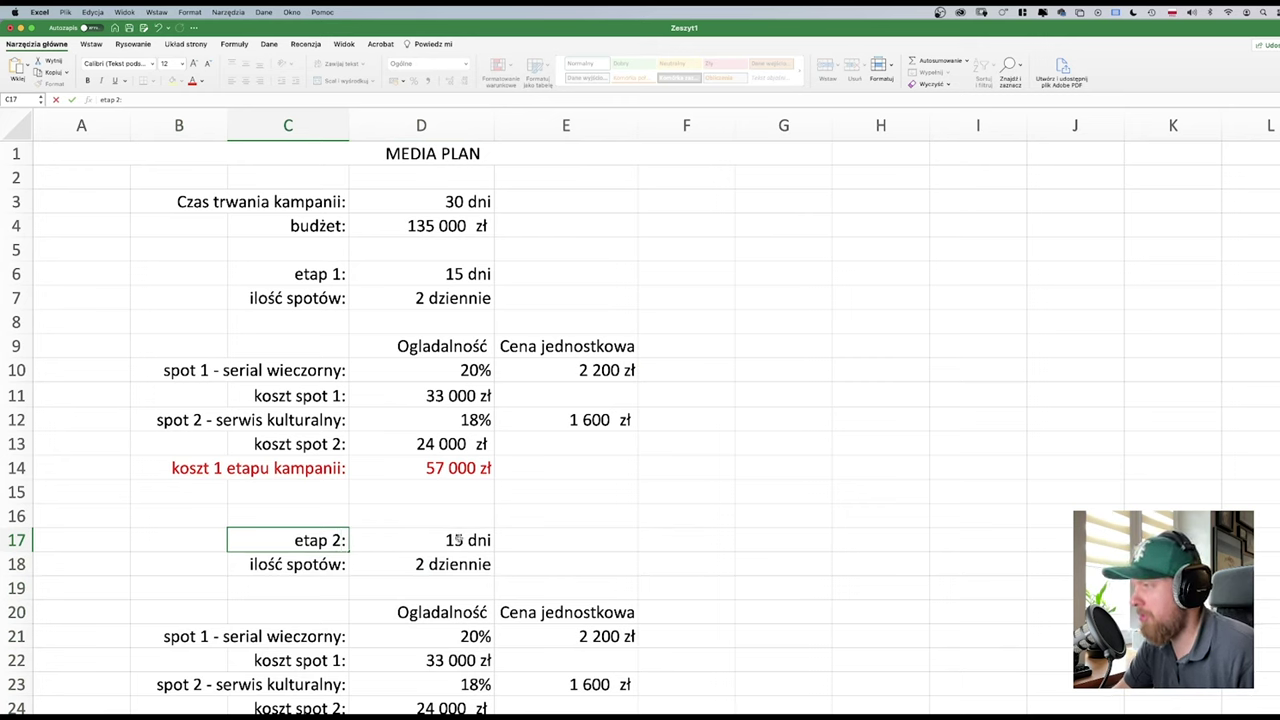
{"action": "left_click", "coordinate": [432, 563]}
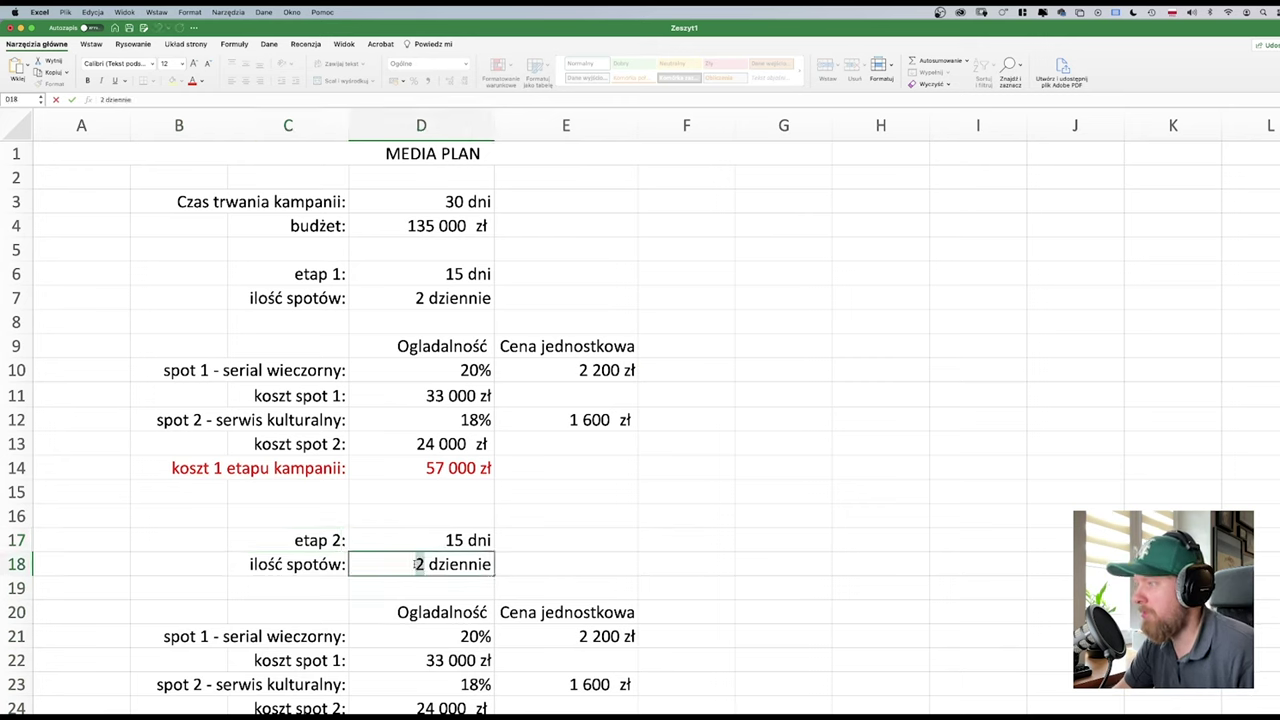
{"action": "key", "text": "Delete"}
{"action": "type", "text": "3"}
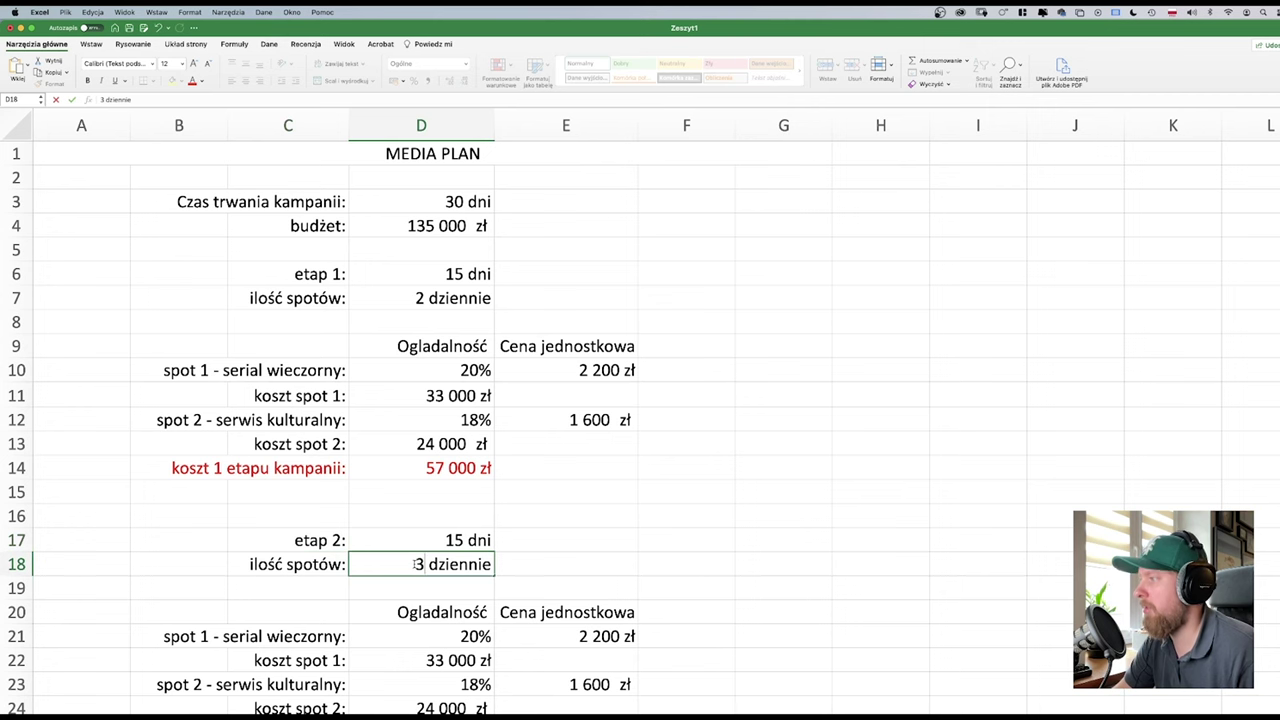
{"action": "left_click", "coordinate": [486, 638]}
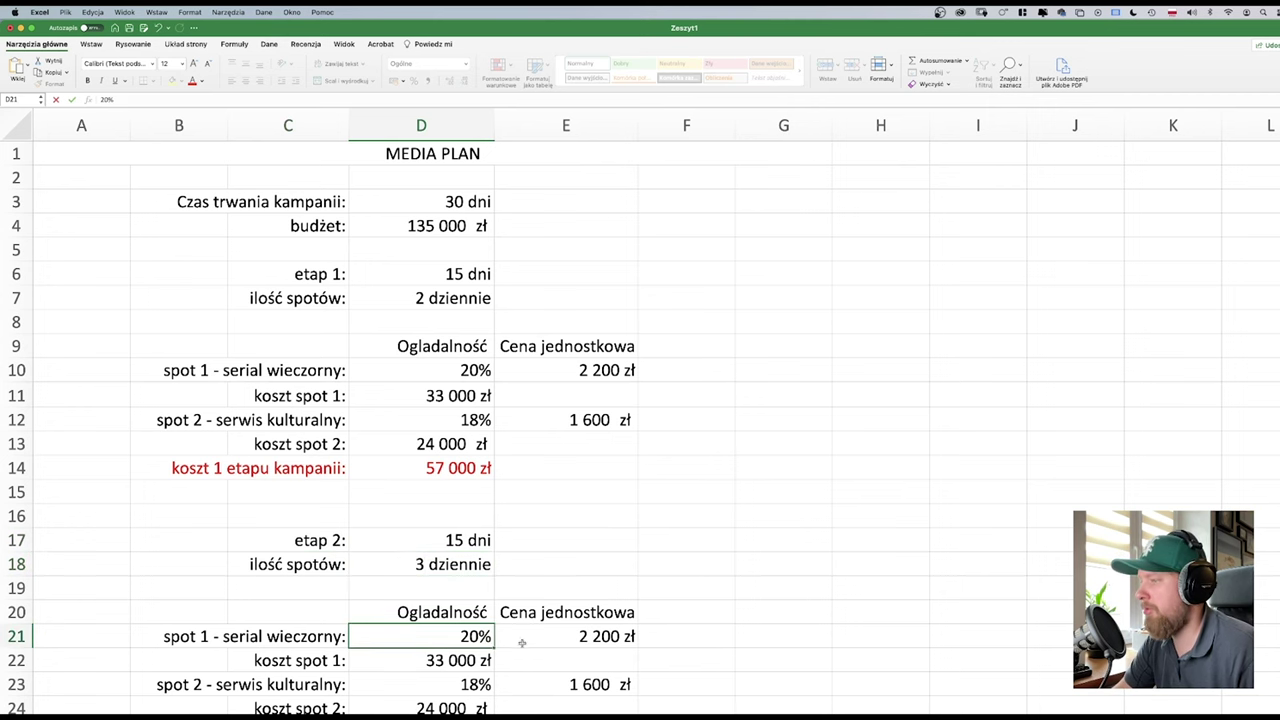
- Move the copied block's red stage cost label and amount from row 25 down to row 27
{"action": "scroll", "coordinate": [606, 646], "scroll_direction": "down", "scroll_amount": 3}
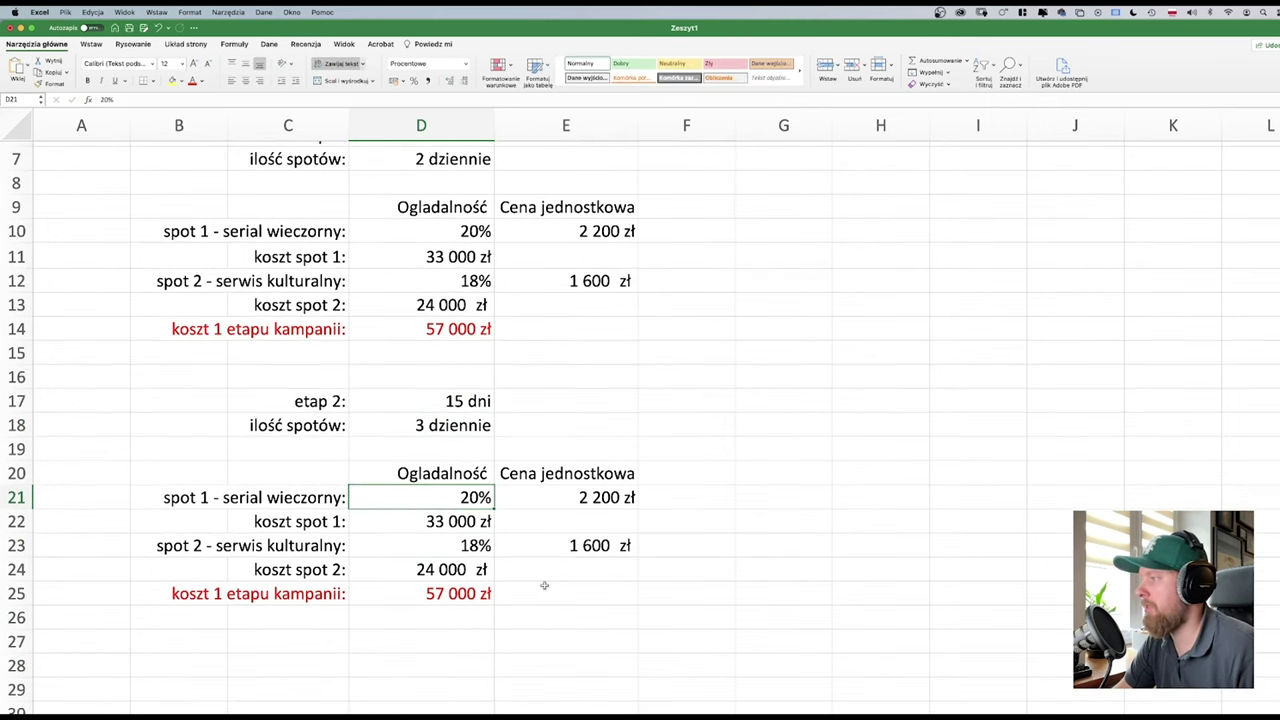
{"action": "left_click", "coordinate": [292, 547]}
{"action": "left_click", "coordinate": [294, 567]}
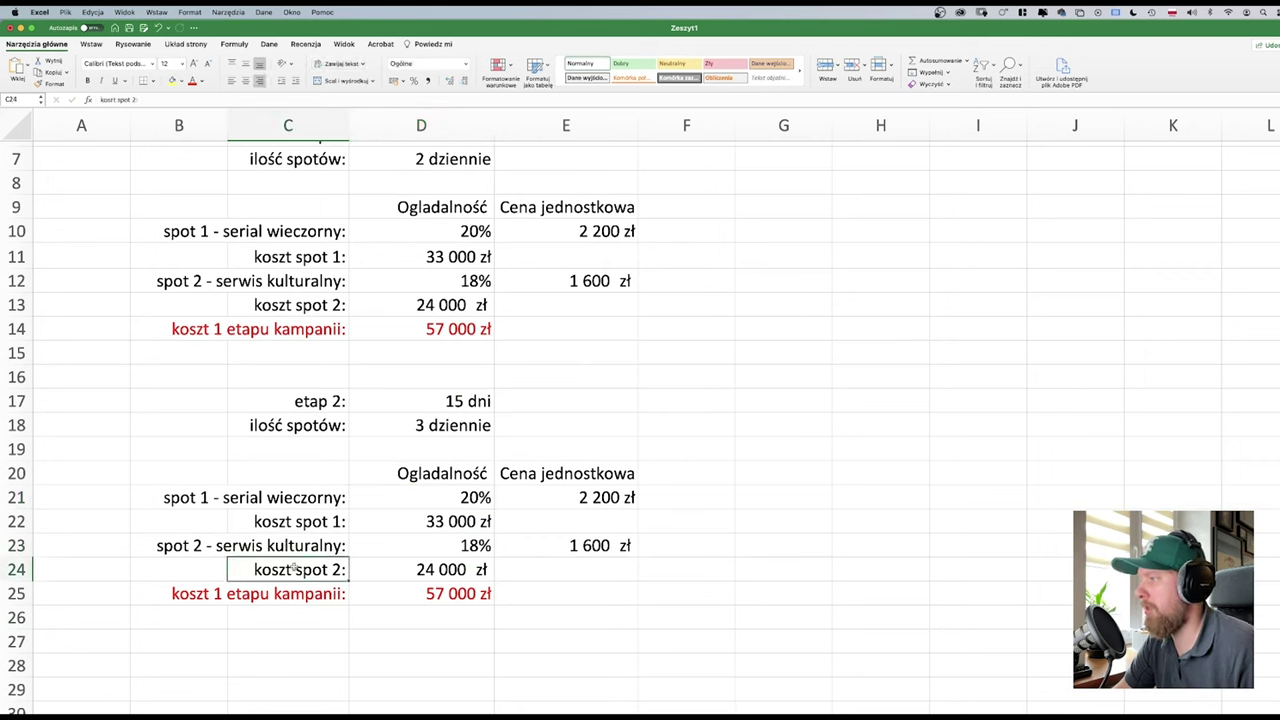
{"action": "left_click", "coordinate": [240, 593]}
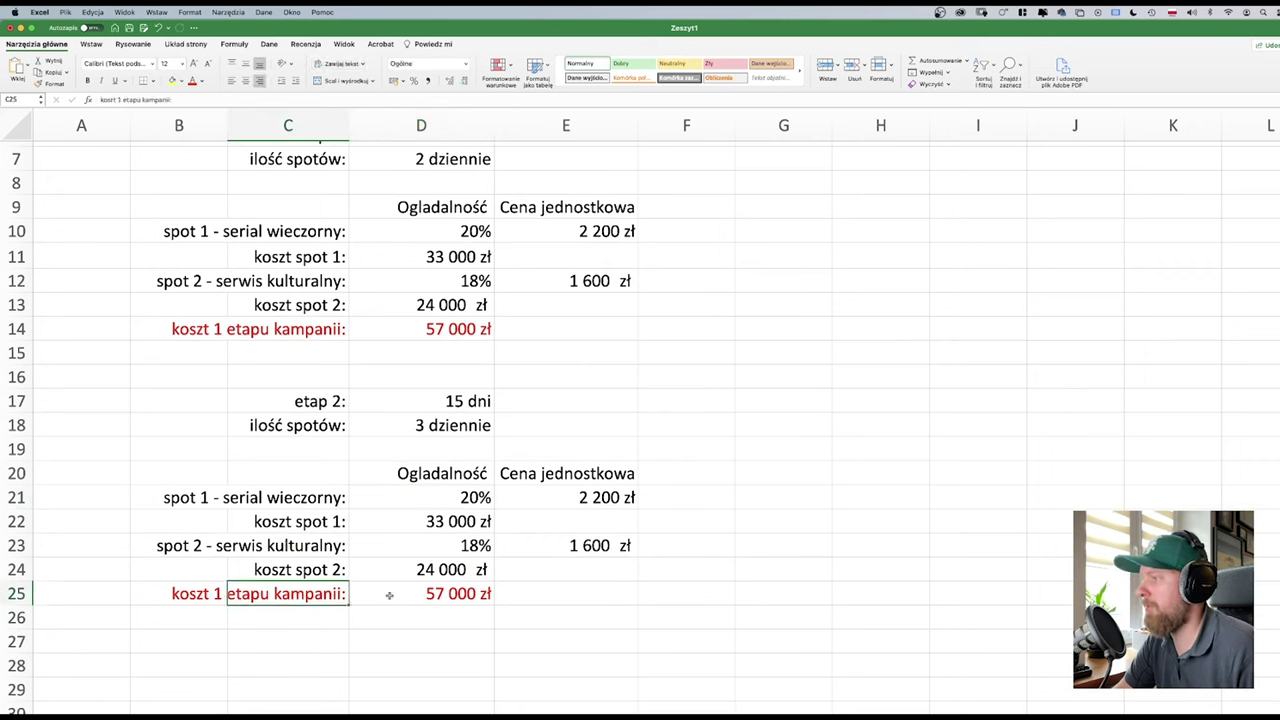
{"action": "left_click_drag", "start_coordinate": [389, 594], "coordinate": [307, 593]}
{"action": "left_click_drag", "start_coordinate": [459, 606], "coordinate": [456, 648]}
{"action": "left_click", "coordinate": [321, 567]}
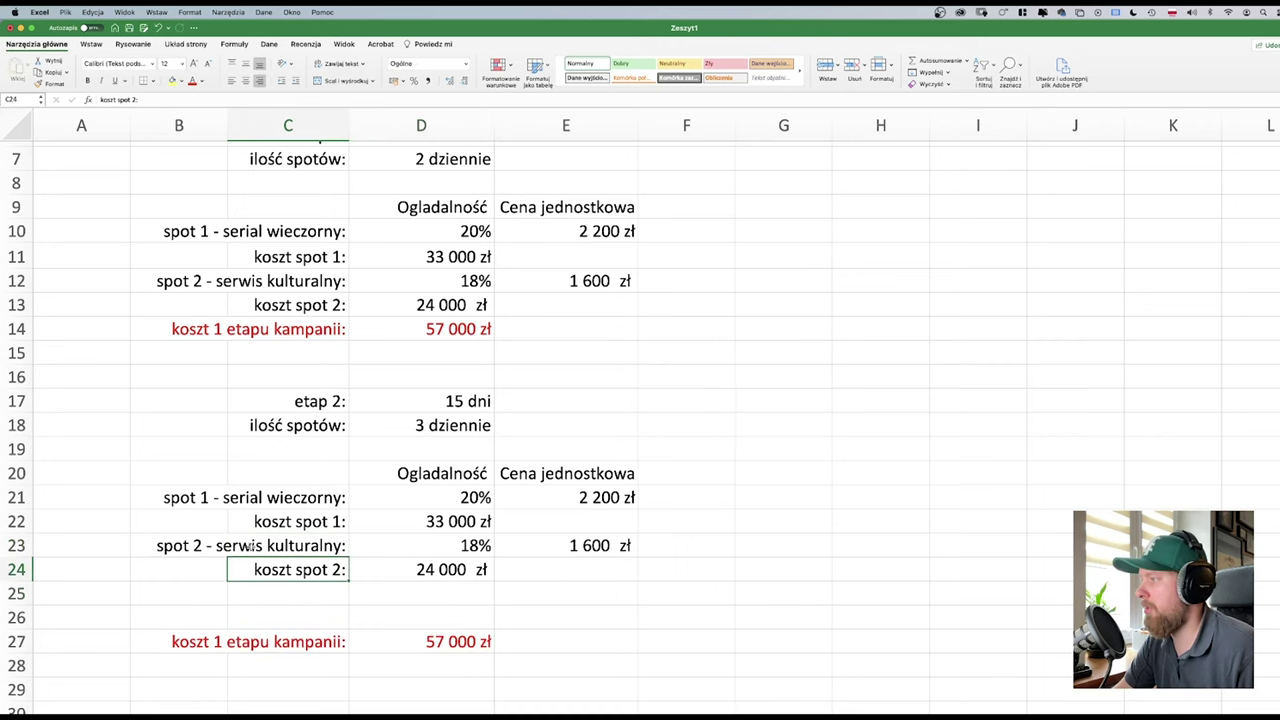
- Copy the spot 2 block C23:E24 in stage 2 and paste it starting at C25
{"action": "left_click_drag", "start_coordinate": [251, 547], "coordinate": [603, 566]}
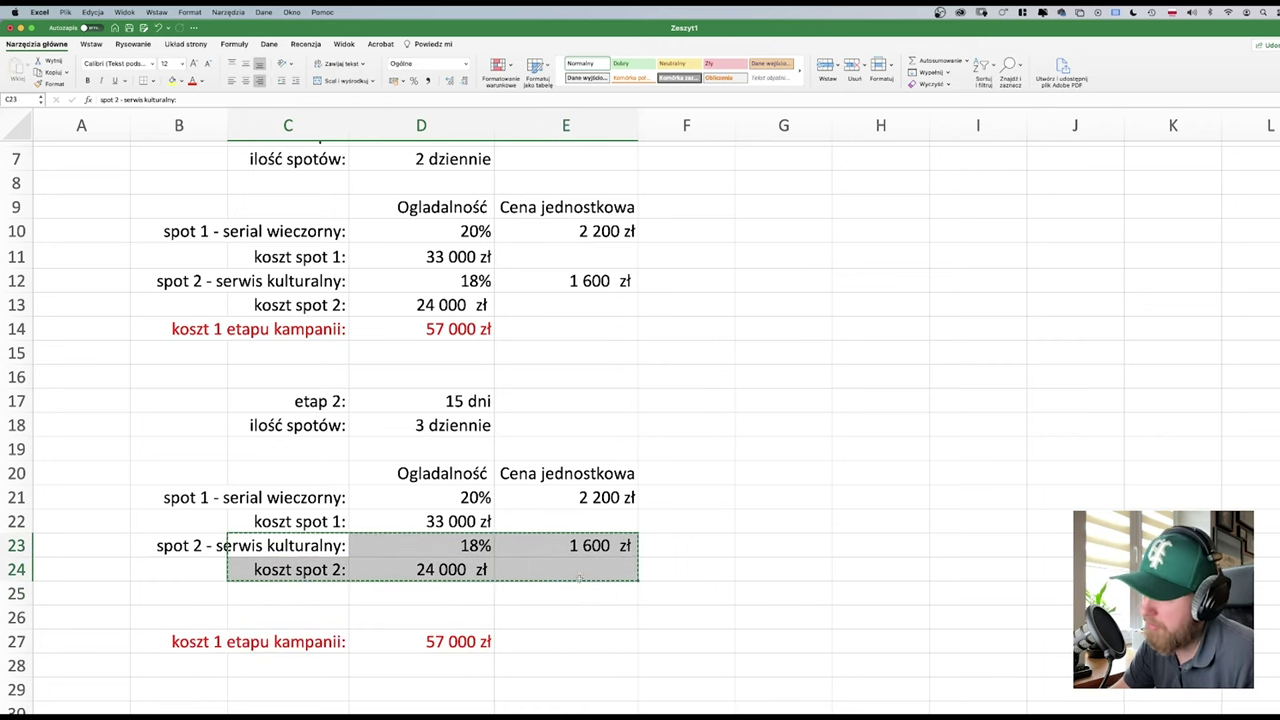
{"action": "key", "text": "cmd+c"}
{"action": "left_click", "coordinate": [338, 600]}
{"action": "key", "text": "cmd+v"}
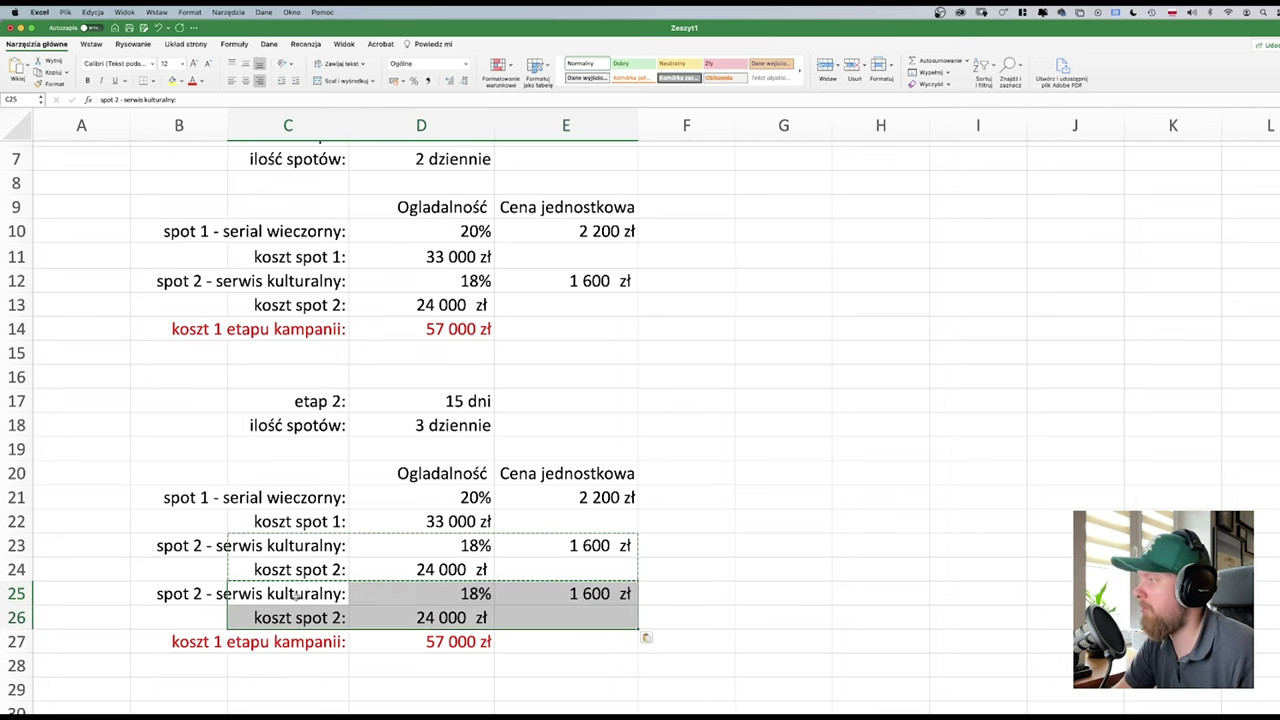
- Renumber the pasted labels in C25 and C26 to "spot 3 - serwis kulturalny:" and "koszt spot 3:"
{"action": "left_click", "coordinate": [330, 597]}
{"action": "double_click", "coordinate": [196, 588]}
{"action": "left_click", "coordinate": [258, 590]}
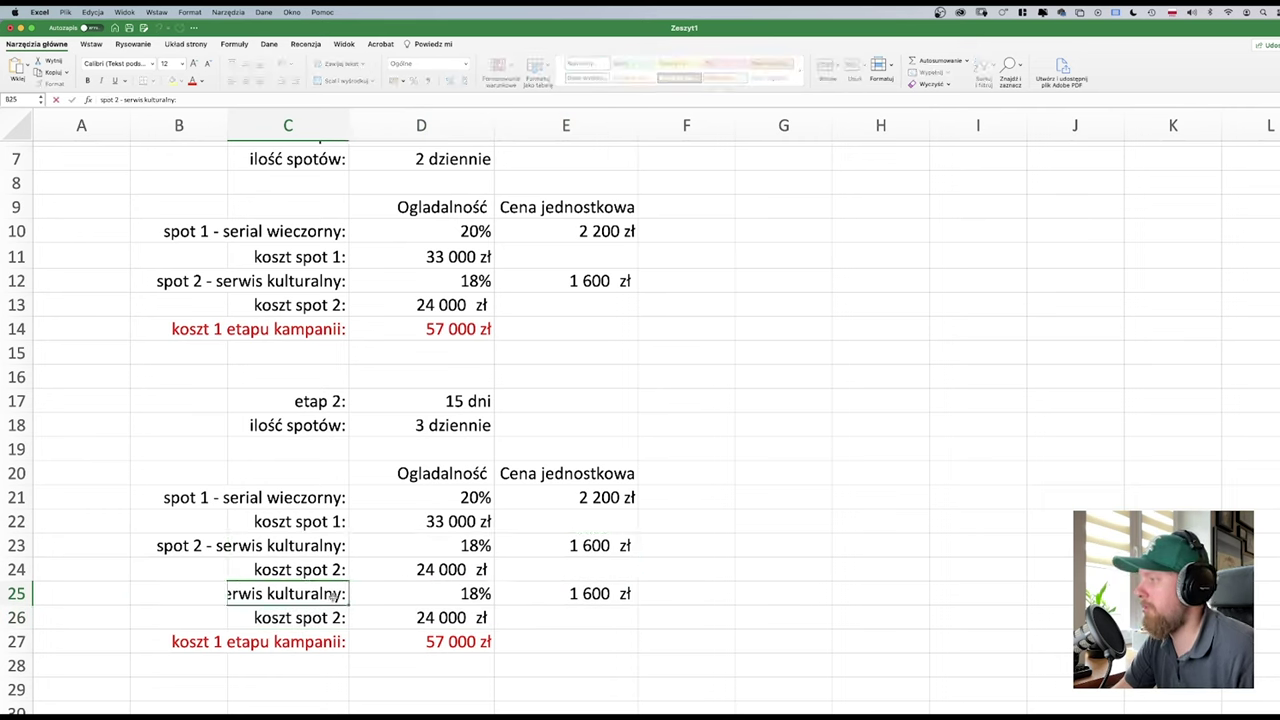
{"action": "double_click", "coordinate": [197, 593]}
{"action": "double_click", "coordinate": [197, 593]}
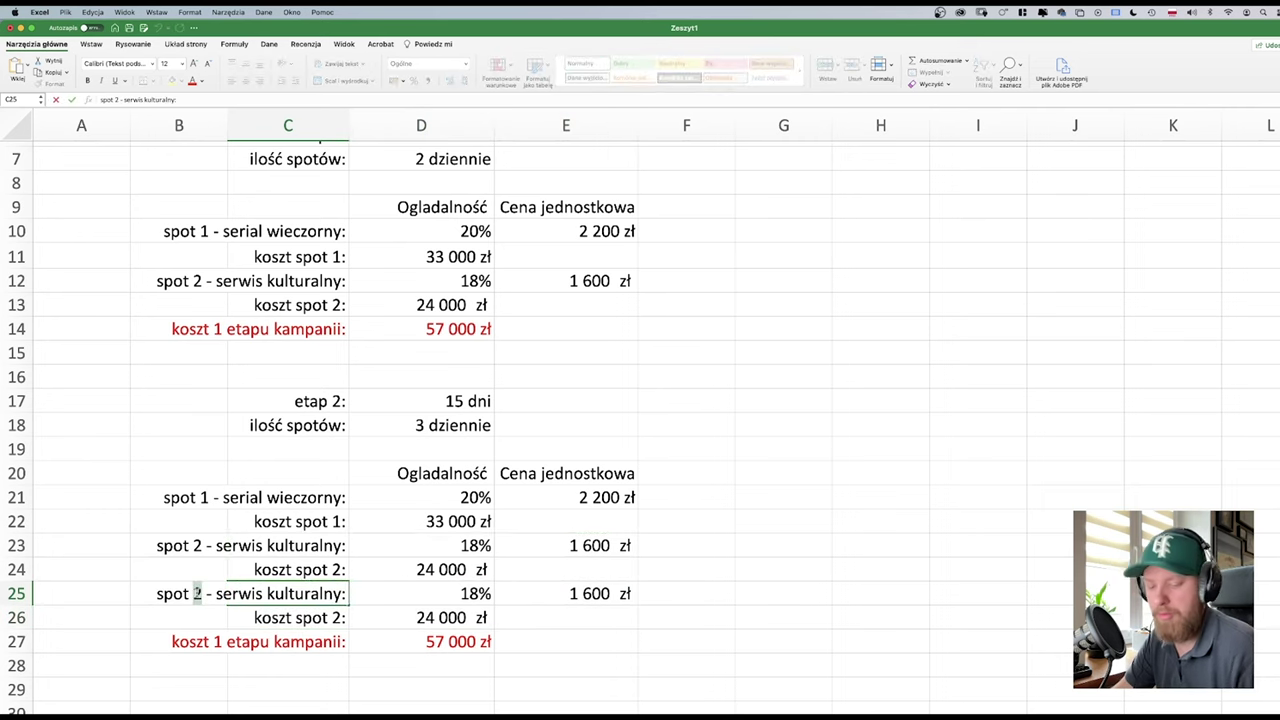
{"action": "type", "text": "3"}
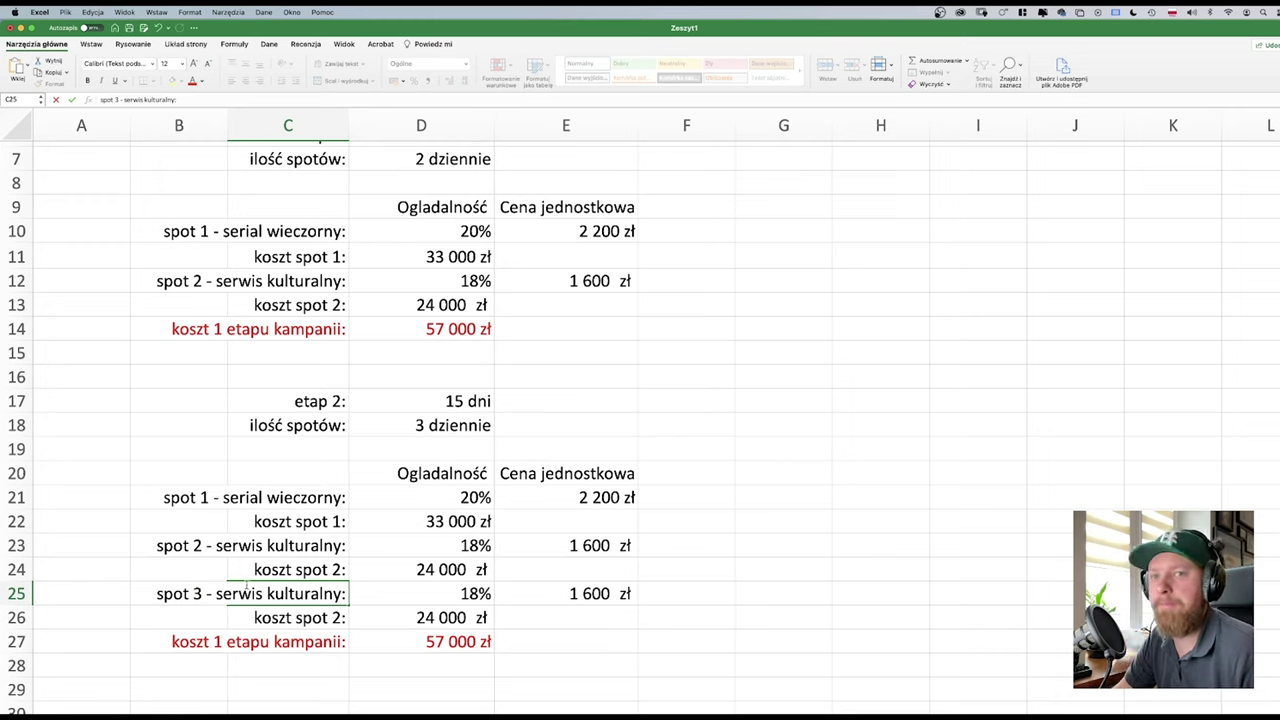
{"action": "left_click", "coordinate": [321, 615]}
{"action": "double_click", "coordinate": [337, 617]}
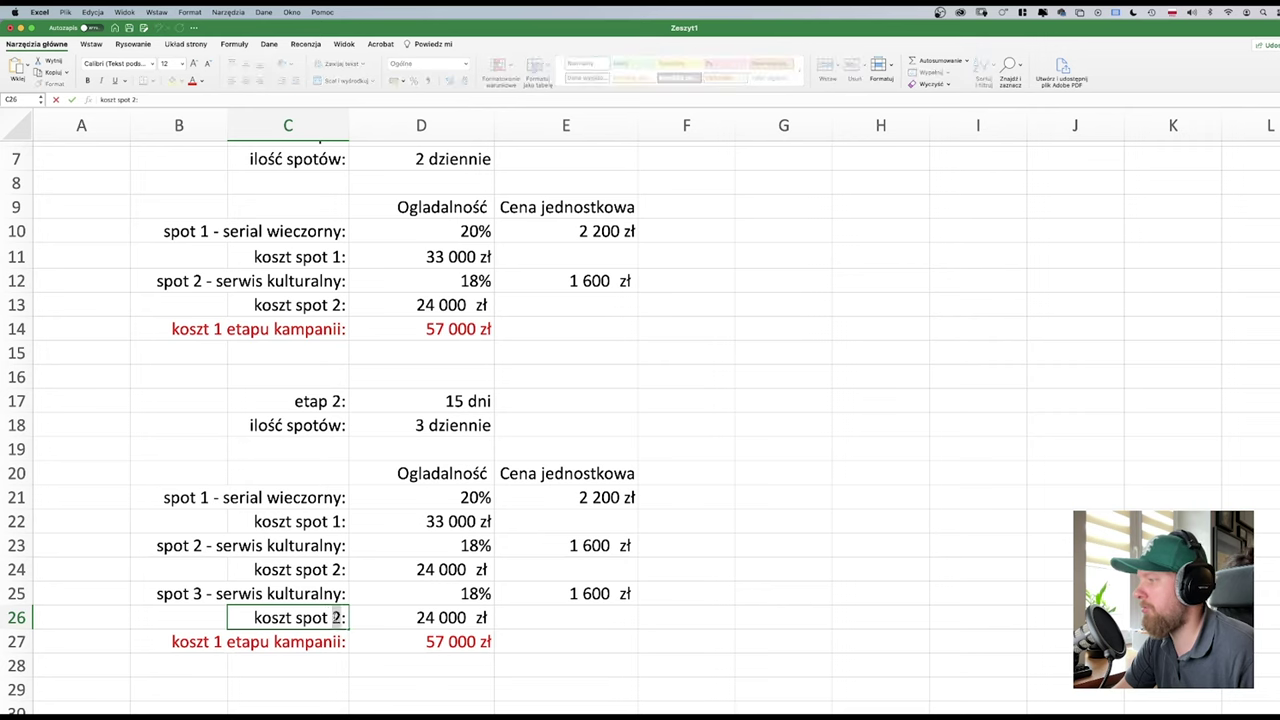
{"action": "type", "text": "3"}
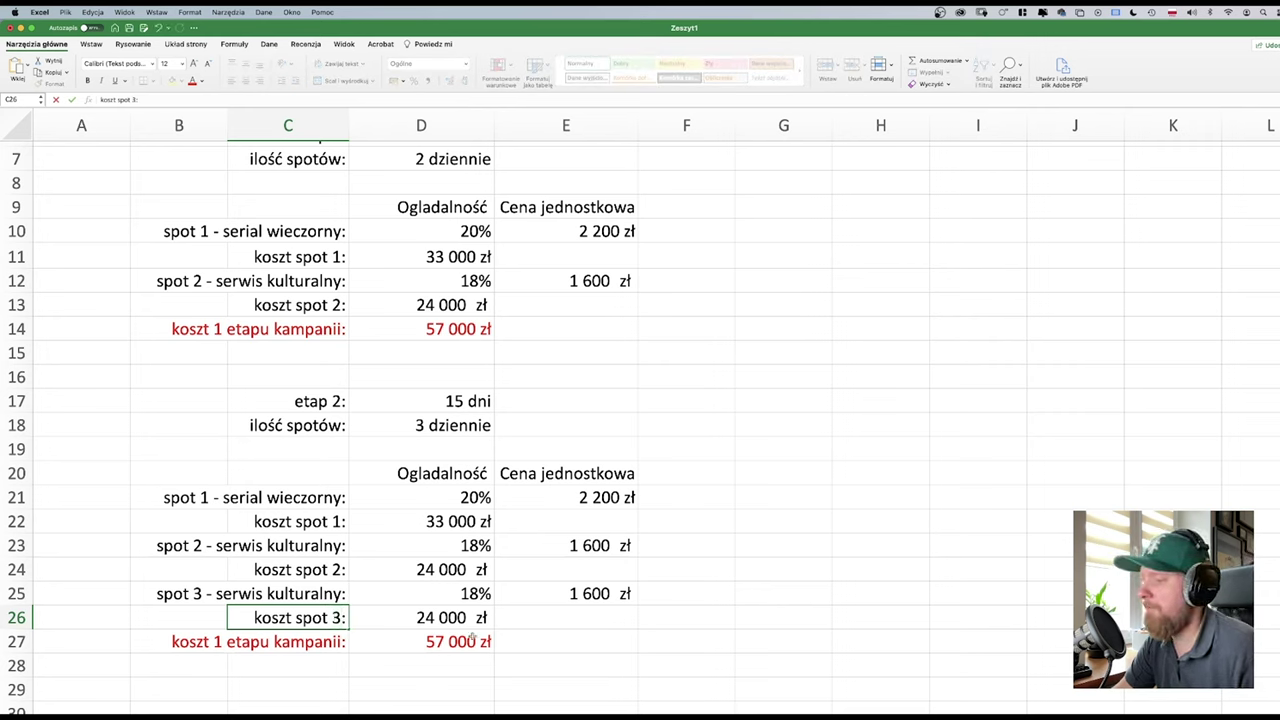
- Check the programme ranked third in the exam PDF in Preview, and in Excel set spot 3's viewership to 16% and unit price to 1 400
{"action": "left_click", "coordinate": [480, 592]}
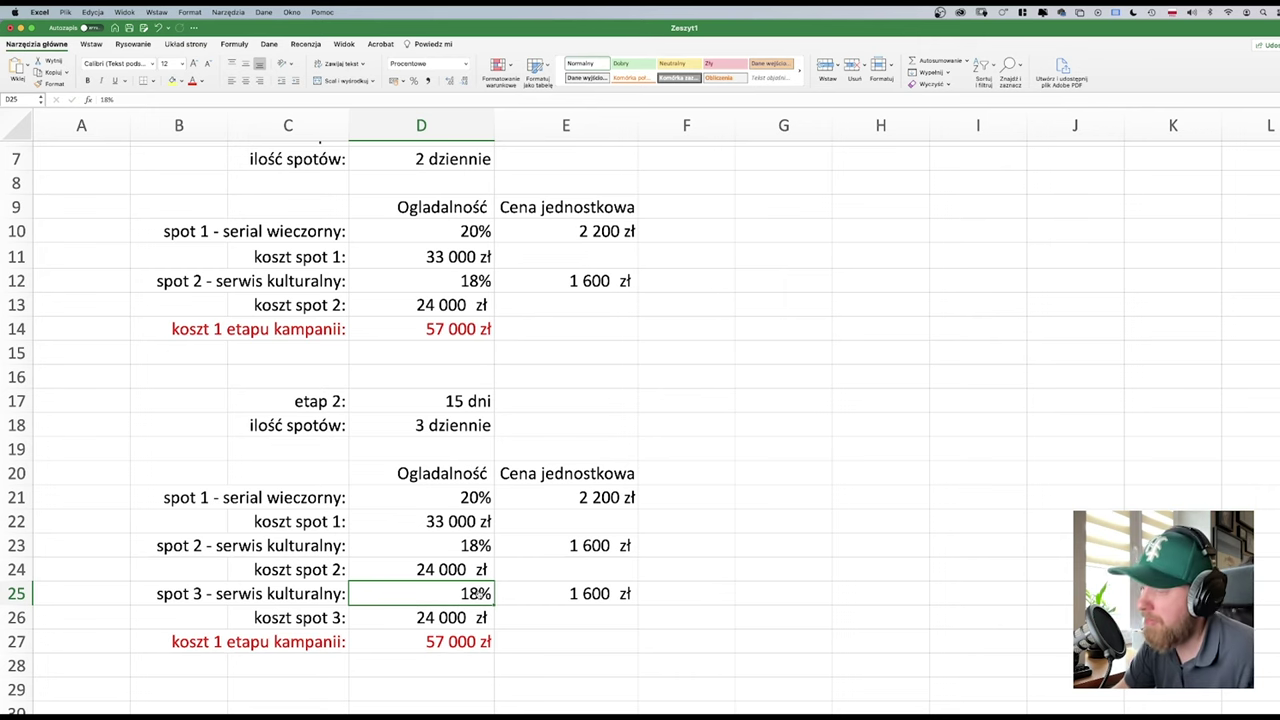
{"action": "key", "text": "super+Tab"}
{"action": "left_click", "coordinate": [60, 455]}
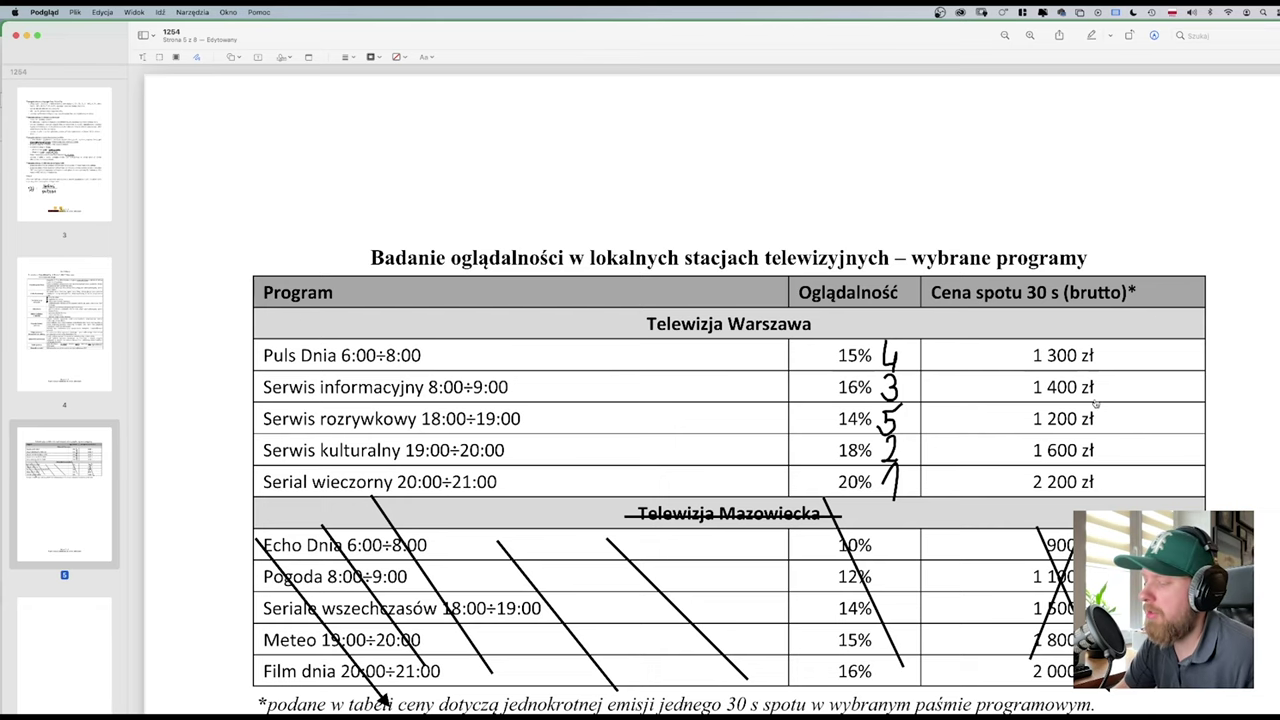
{"action": "key", "text": "super+Tab"}
{"action": "type", "text": "1"}
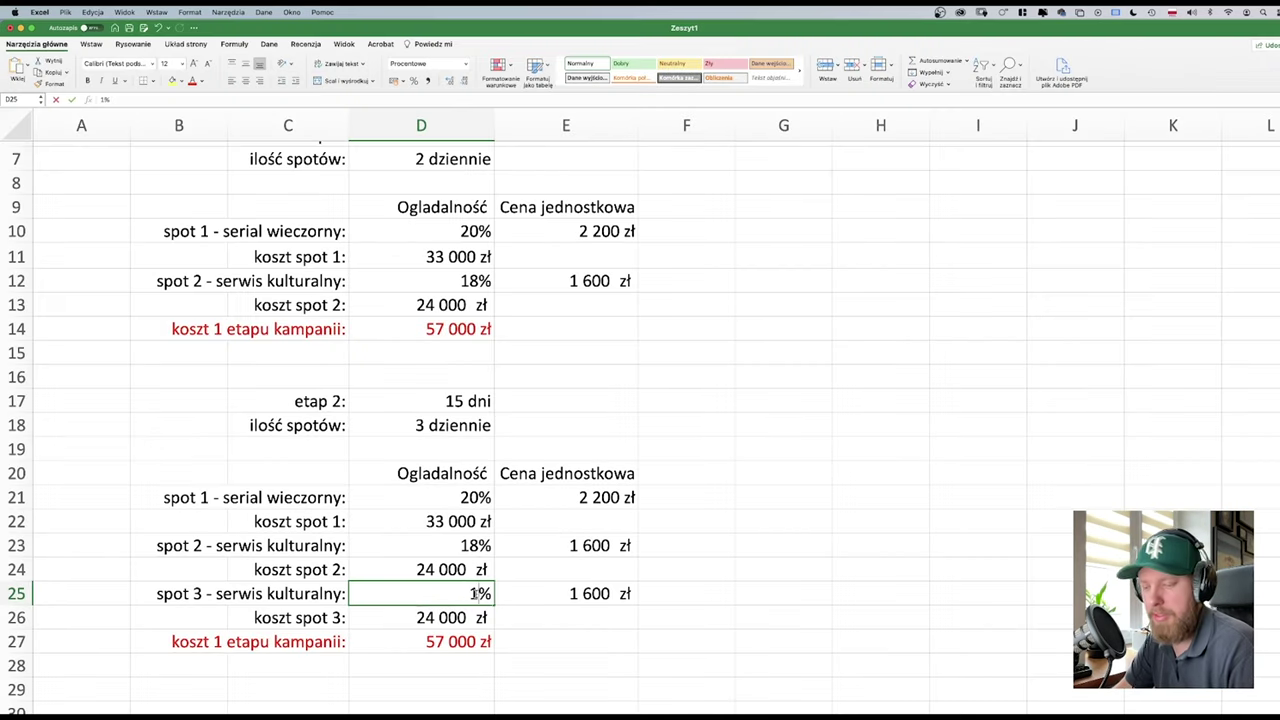
{"action": "type", "text": "6"}
{"action": "left_click", "coordinate": [593, 597]}
{"action": "type", "text": "1 "}
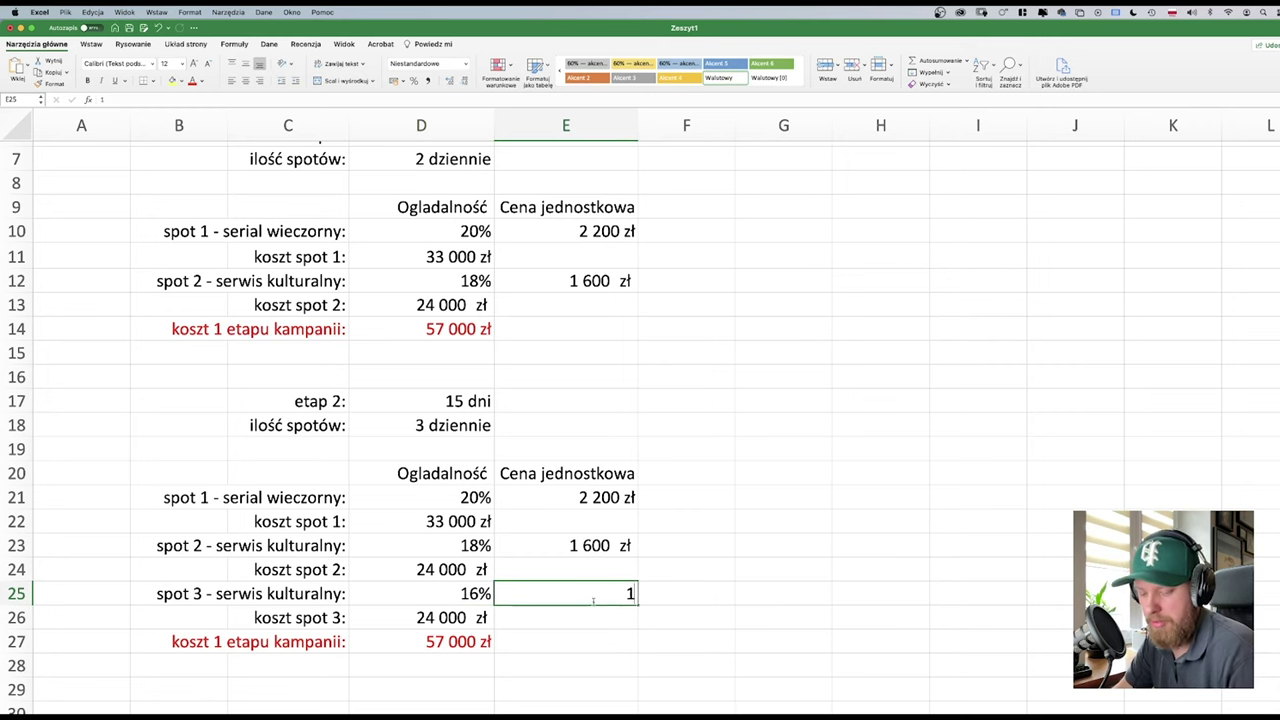
{"action": "type", "text": "400"}
- Calculate the spot 3 cost in D26 with the formula =1400*15
{"action": "left_click", "coordinate": [463, 620]}
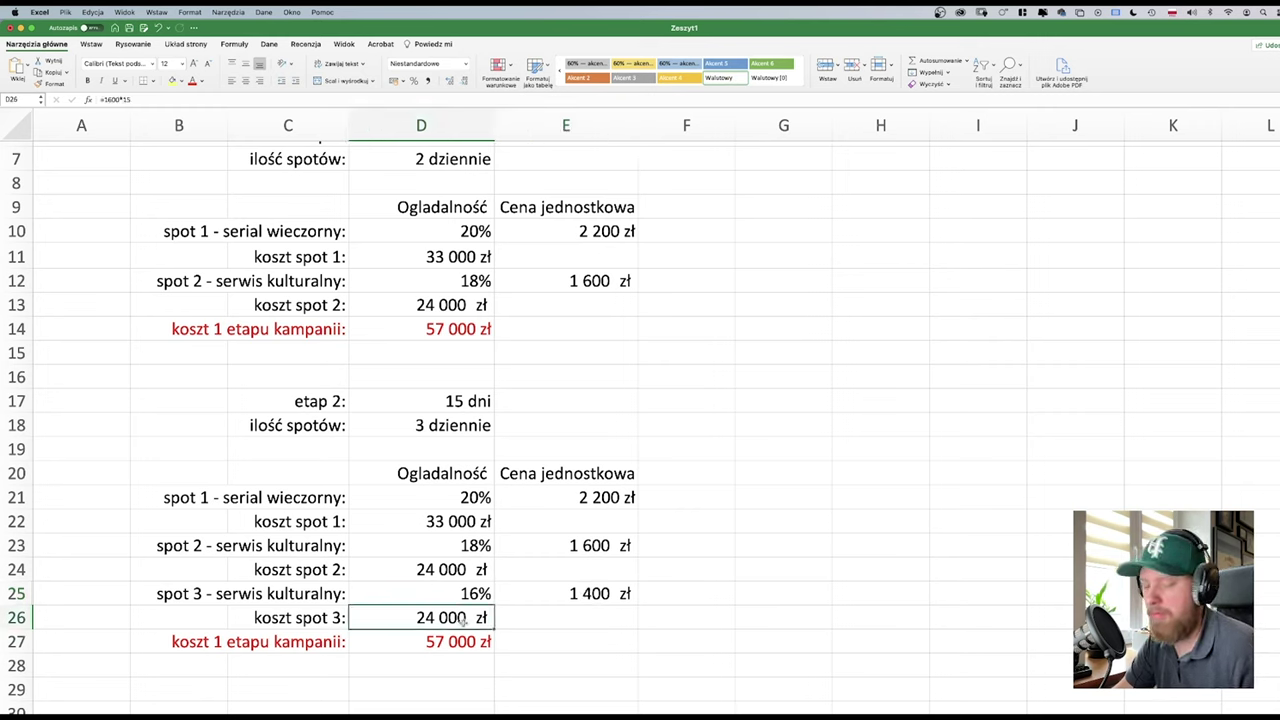
{"action": "type", "text": "="}
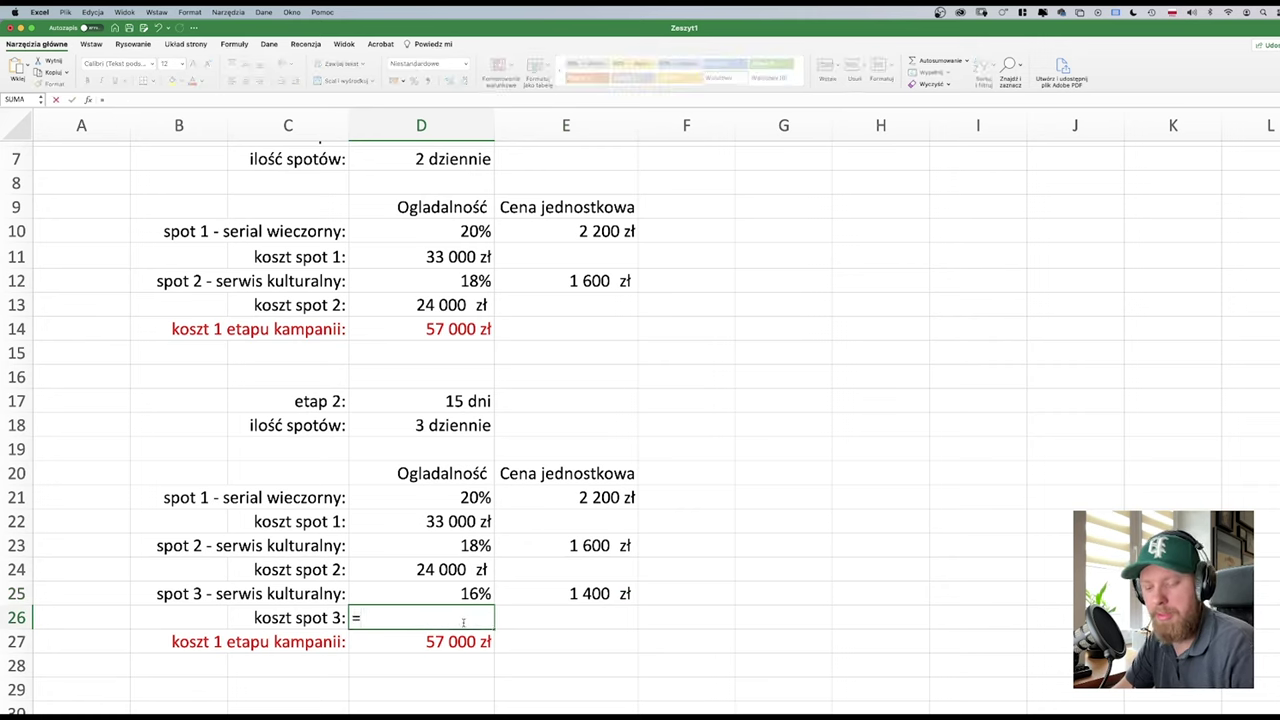
{"action": "type", "text": "1400"}
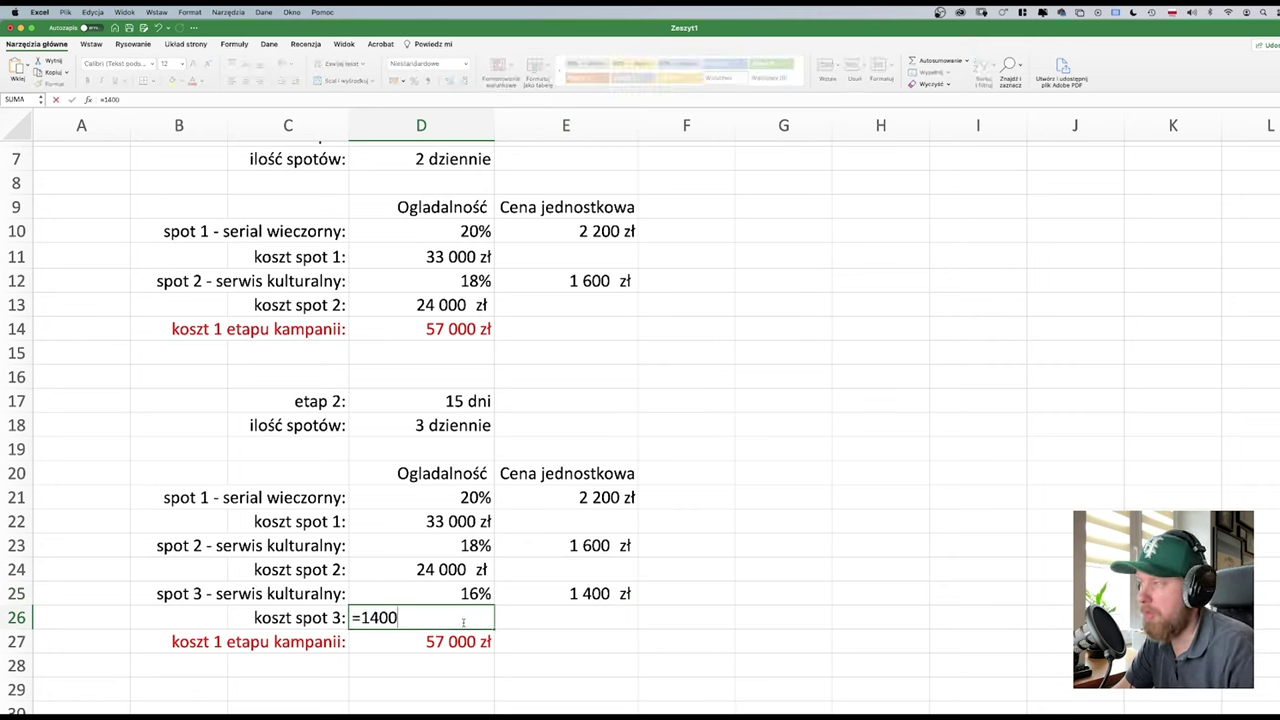
{"action": "type", "text": "*"}
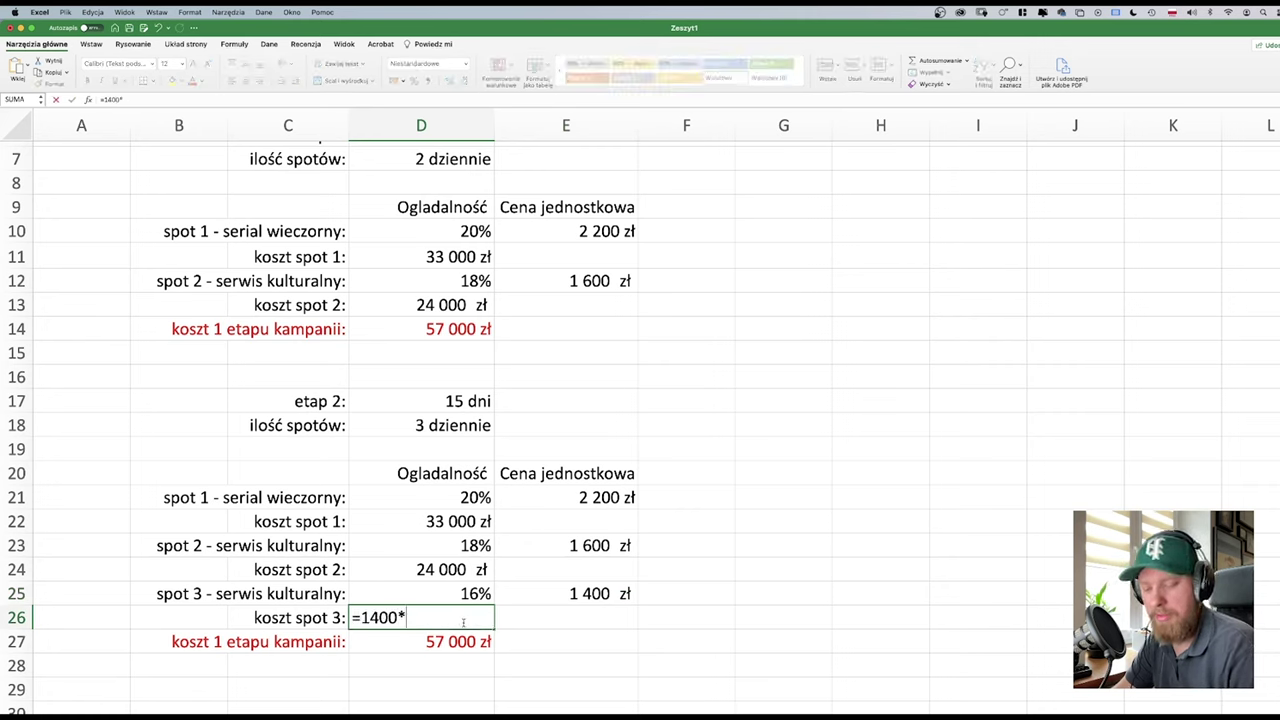
{"action": "type", "text": "16"}
{"action": "key", "text": "BackSpace"}
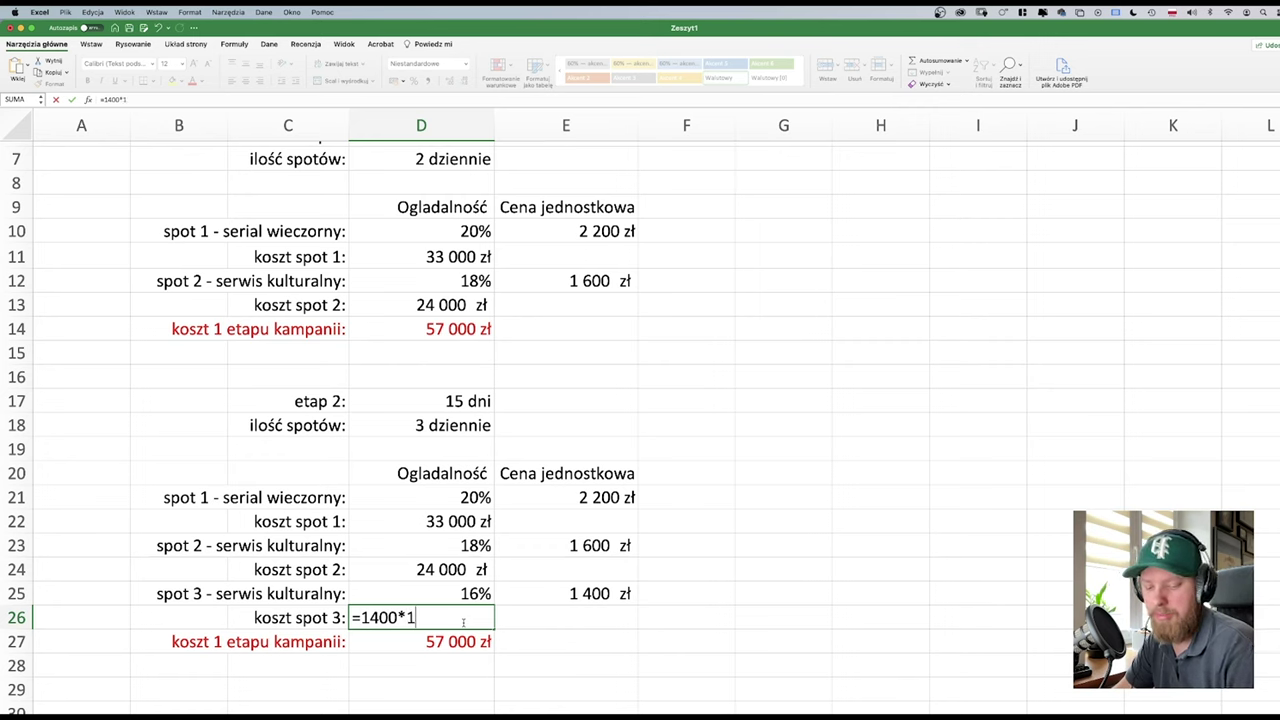
{"action": "type", "text": "5"}
{"action": "key", "text": "Return"}
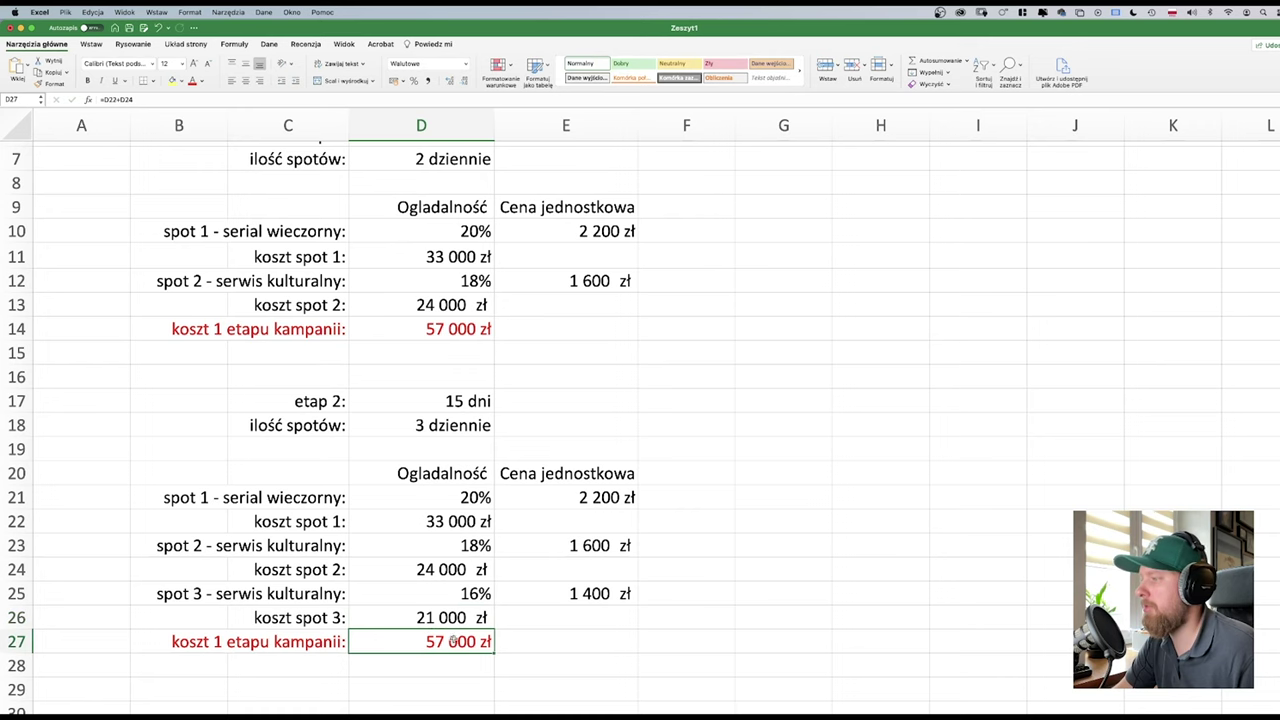
- Extend the stage 2 cost formula in D27 to include spot 3, as =D22+D24+D26
{"action": "double_click", "coordinate": [452, 641]}
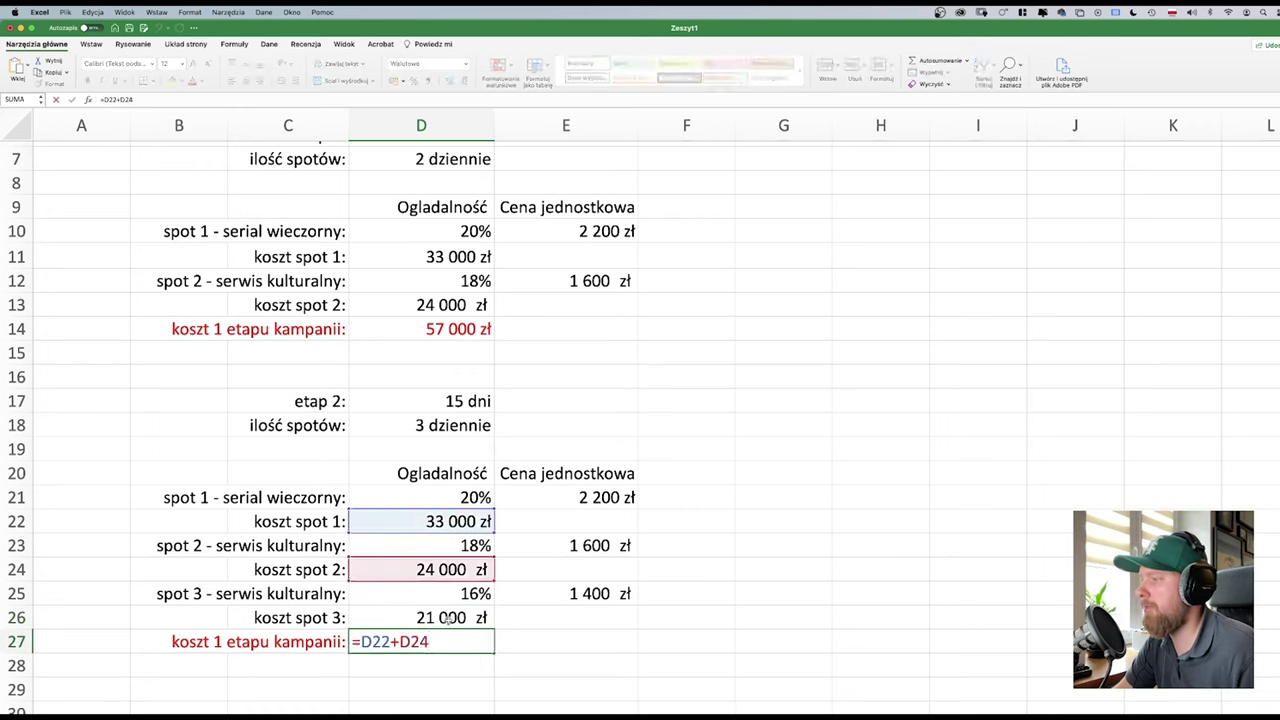
{"action": "double_click", "coordinate": [452, 618]}
{"action": "key", "text": "Escape"}
{"action": "double_click", "coordinate": [448, 642]}
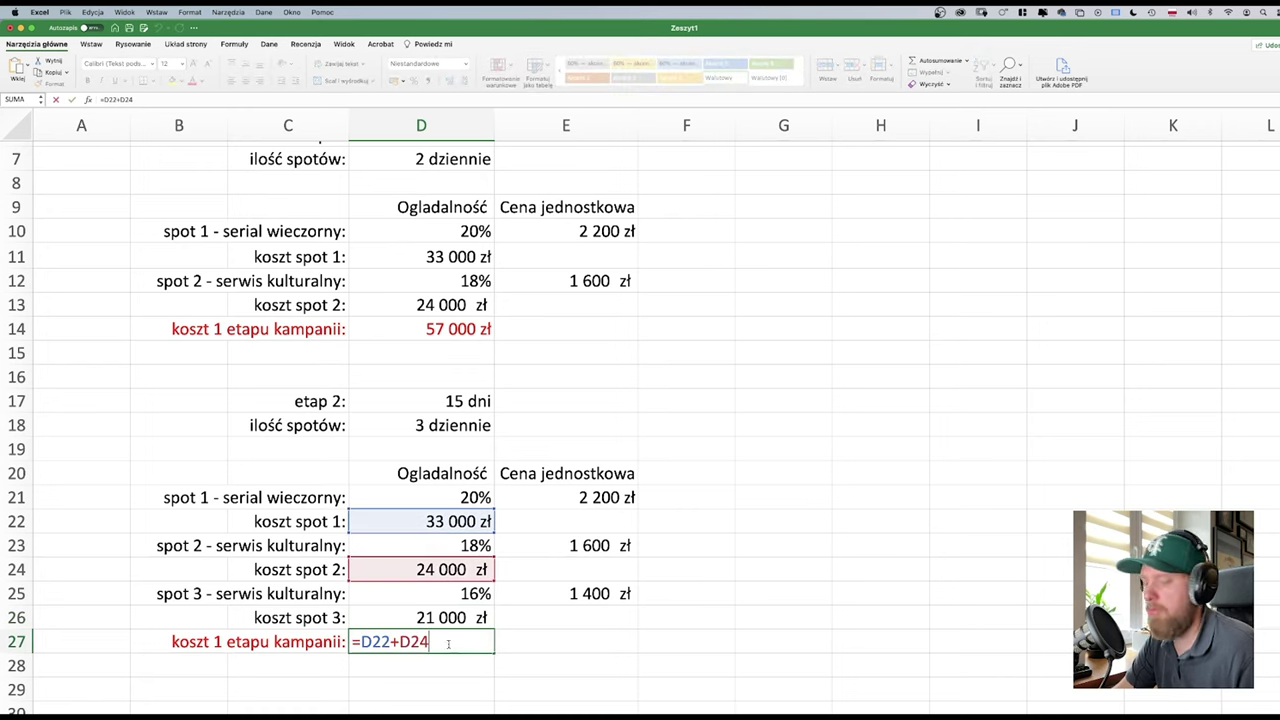
{"action": "type", "text": "+"}
{"action": "left_click", "coordinate": [461, 618]}
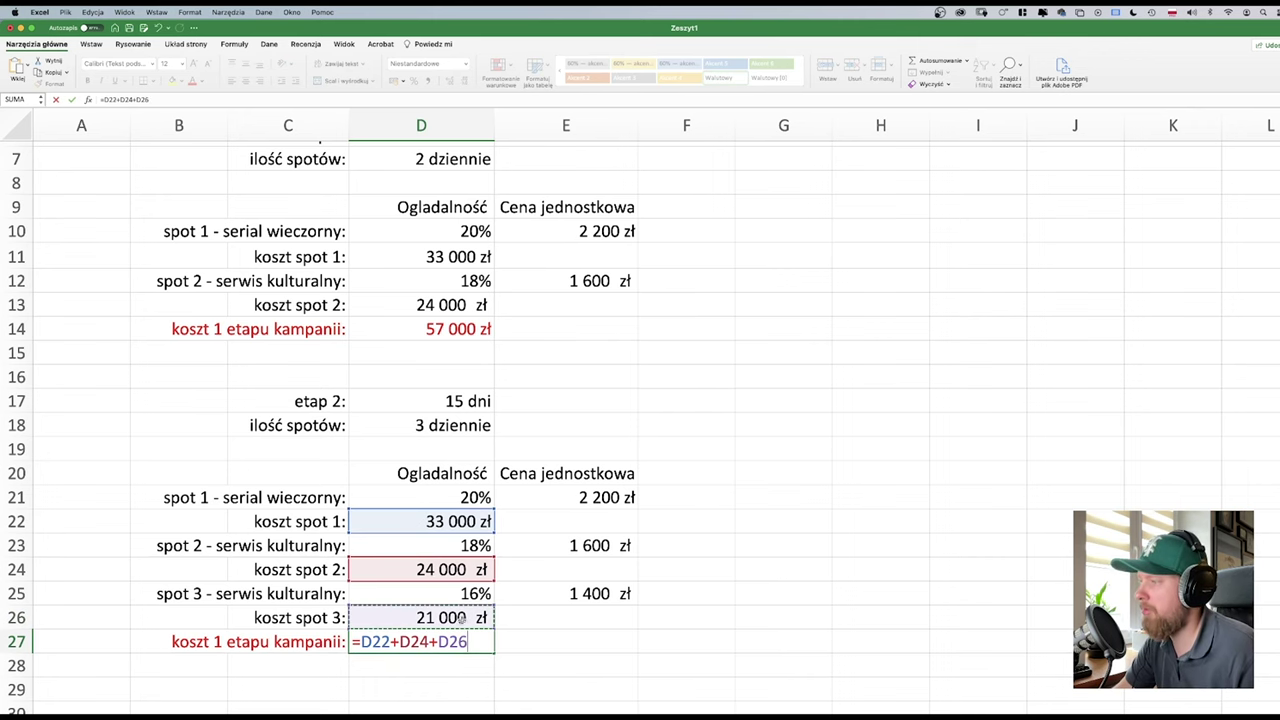
{"action": "key", "text": "Return"}
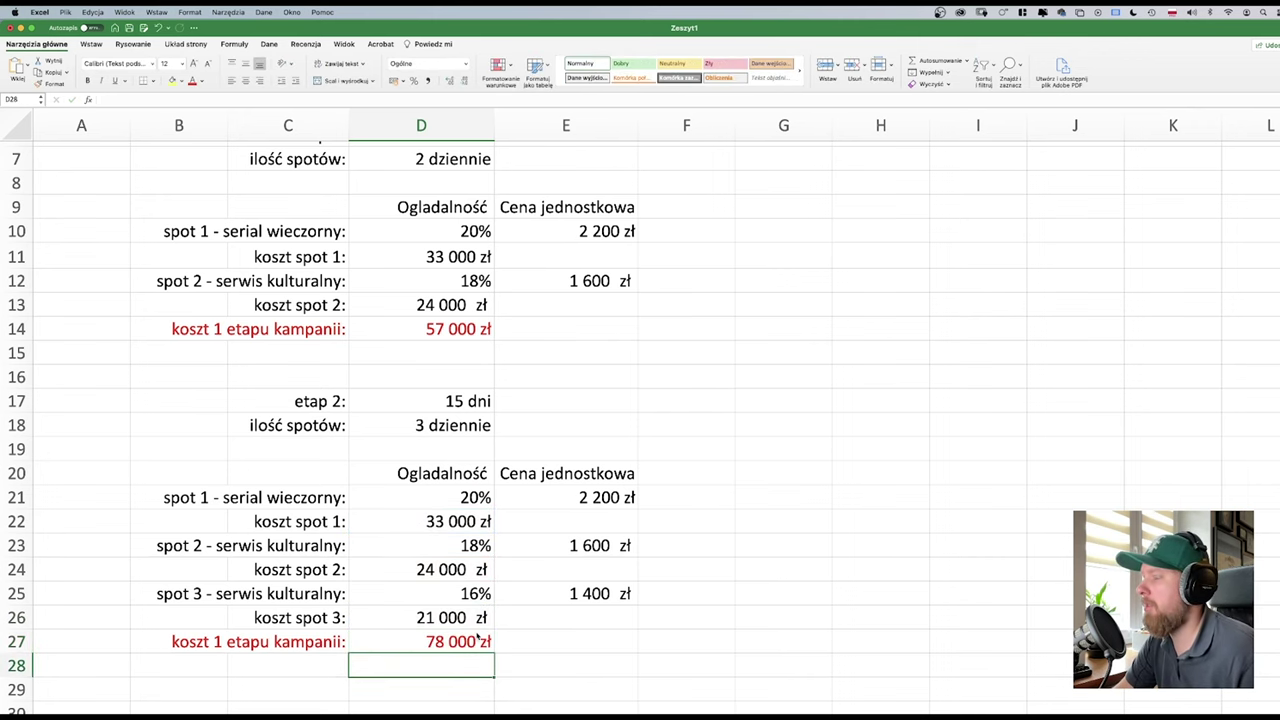
- Change the red stage cost label in C27 to "koszt 2 etapu kampanii:"
{"action": "scroll", "coordinate": [478, 637], "scroll_direction": "down", "scroll_amount": 5}
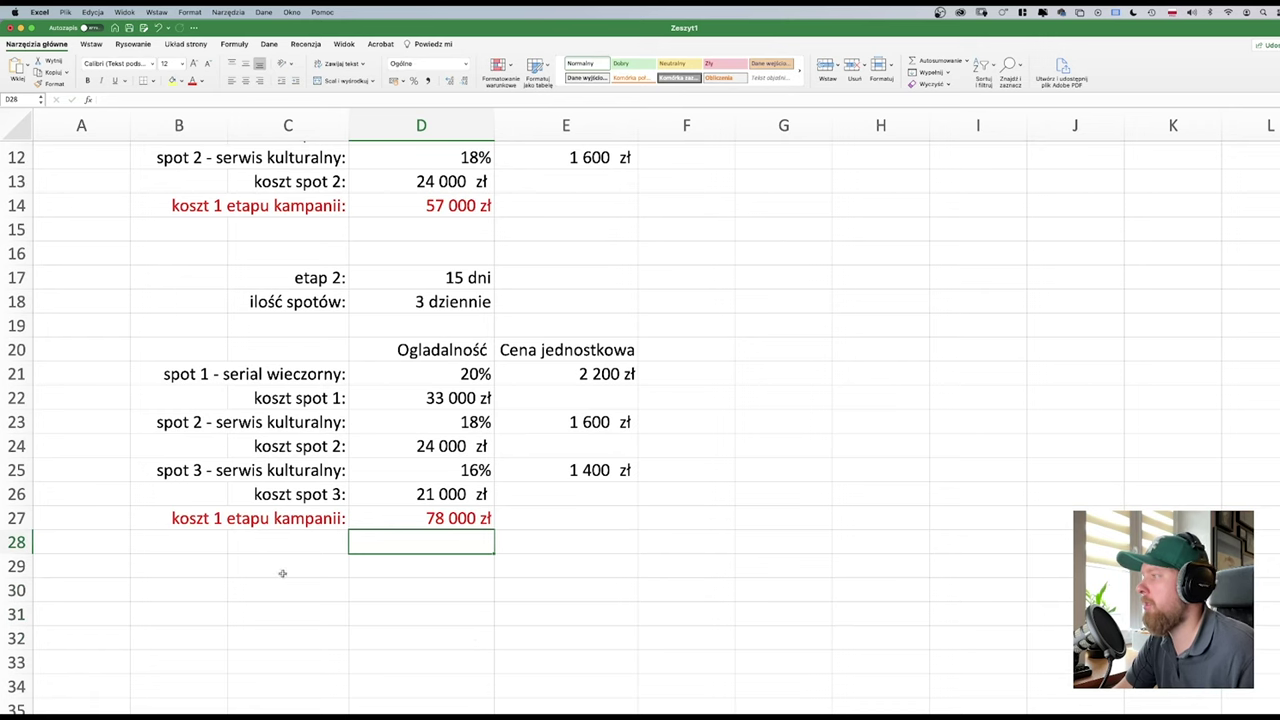
{"action": "left_click", "coordinate": [280, 575]}
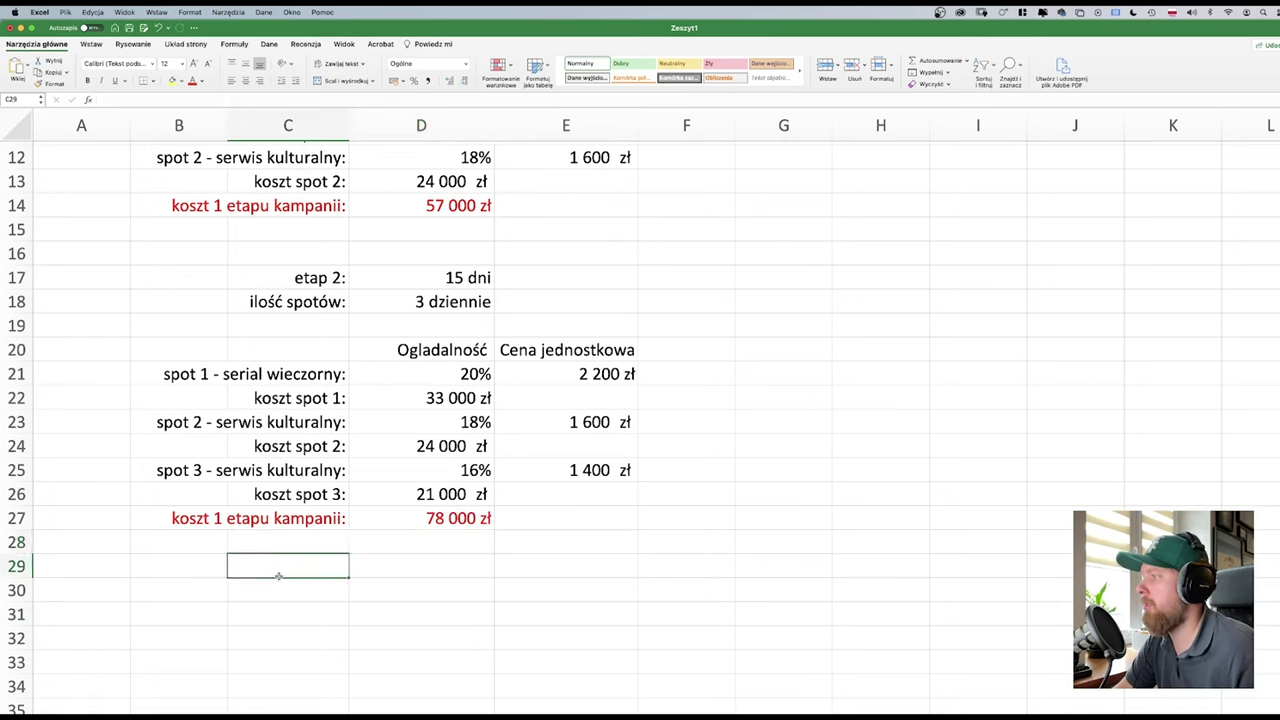
{"action": "double_click", "coordinate": [224, 512]}
{"action": "left_click", "coordinate": [256, 519]}
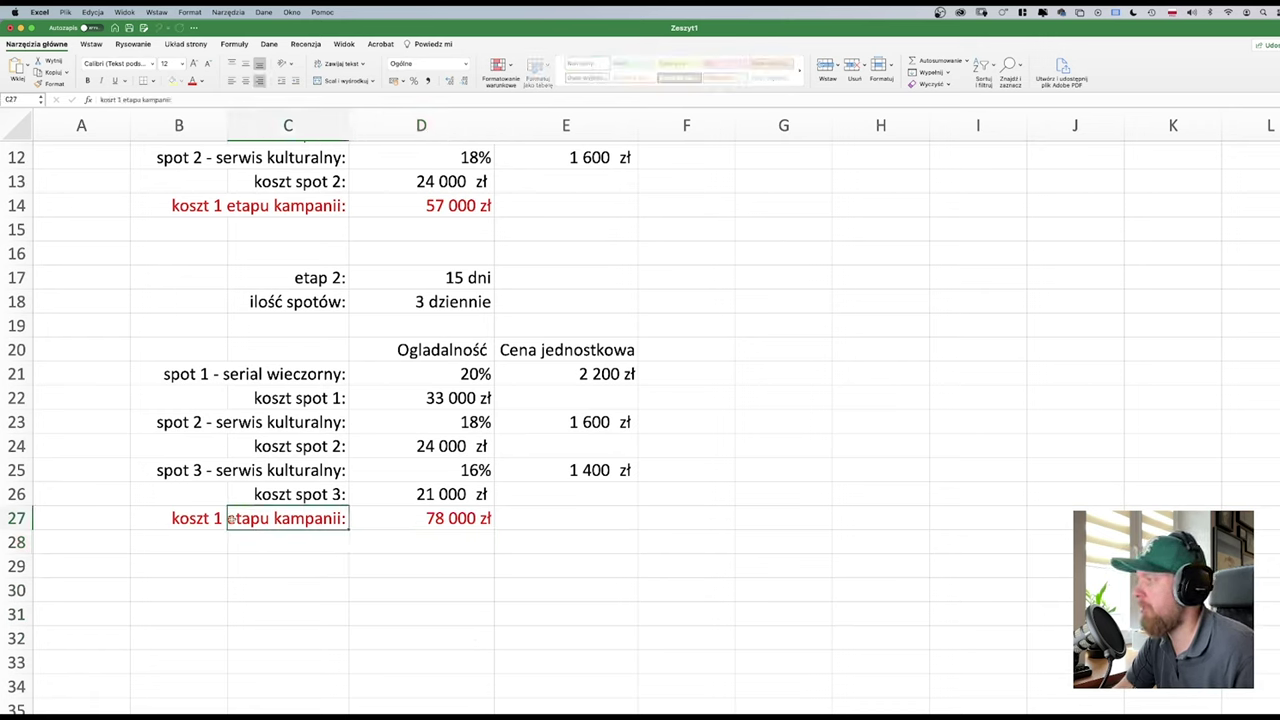
{"action": "double_click", "coordinate": [175, 517]}
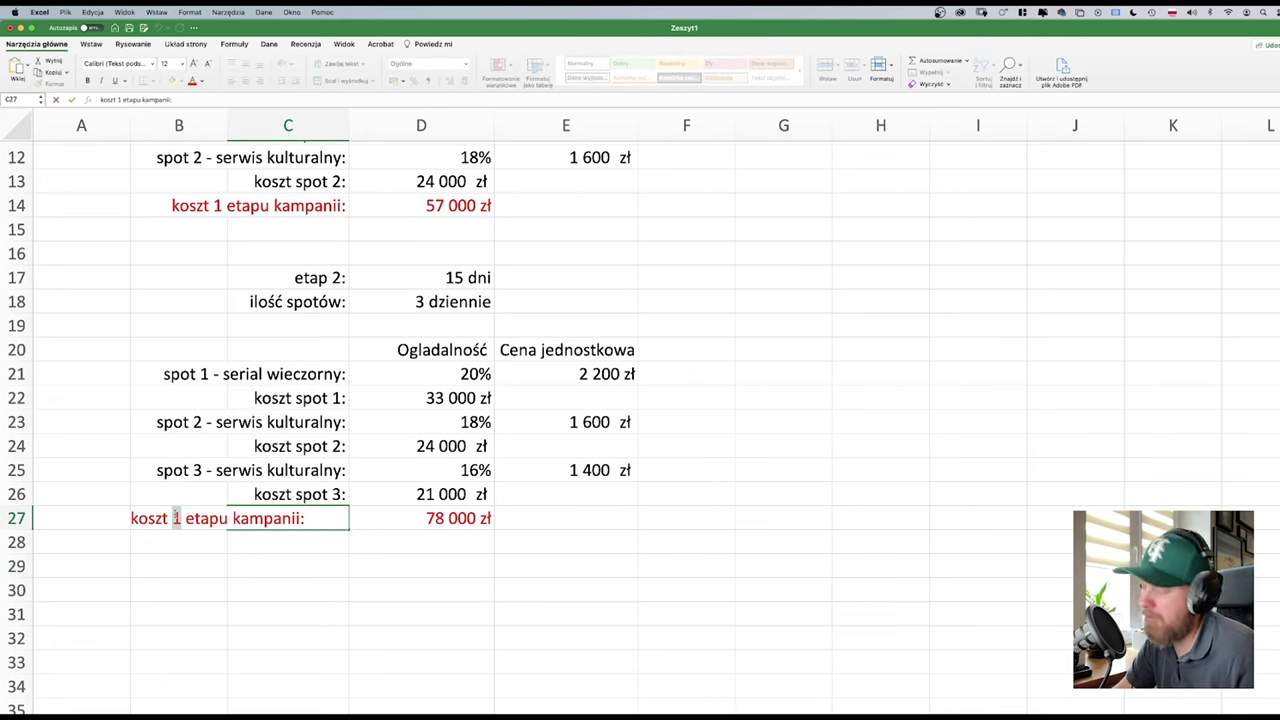
{"action": "type", "text": "2"}
{"action": "key", "text": "Return"}
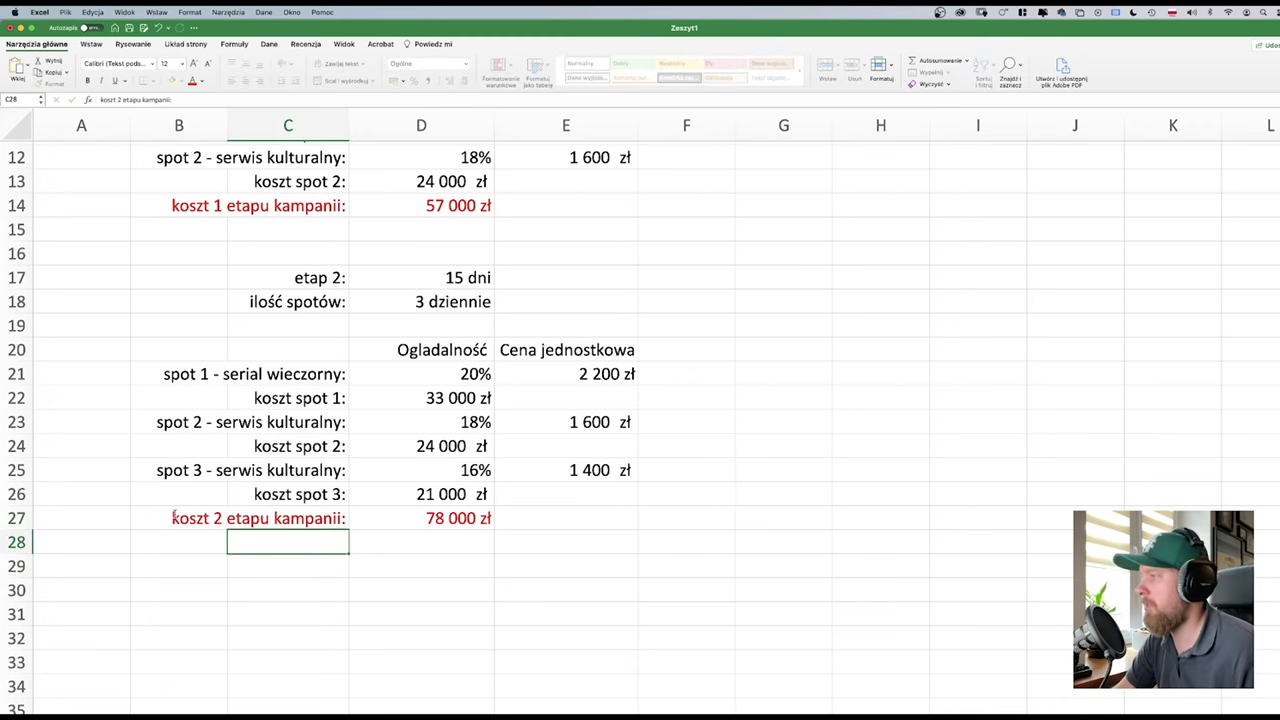
- Enter the label "KOSZT CAŁKOWITY:" in C30 and right-align column C
{"action": "left_click", "coordinate": [259, 590]}
{"action": "type", "text": "KO"}
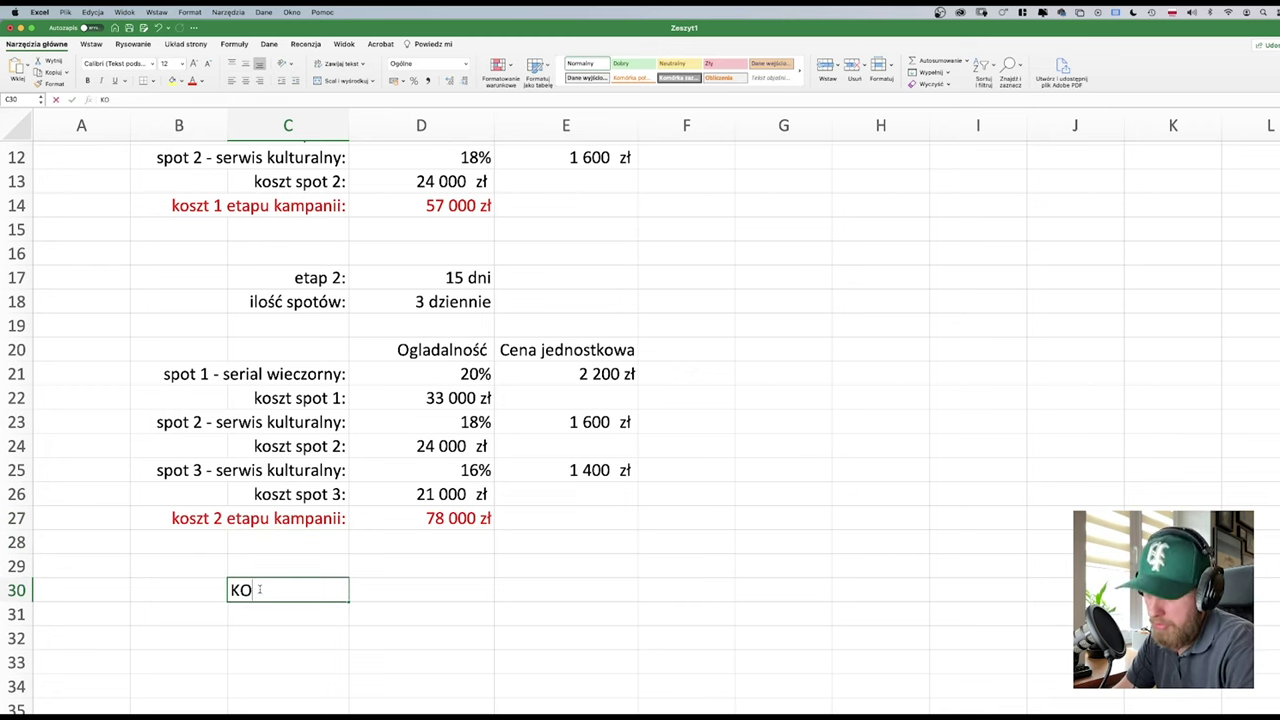
{"action": "type", "text": "SZT CA"}
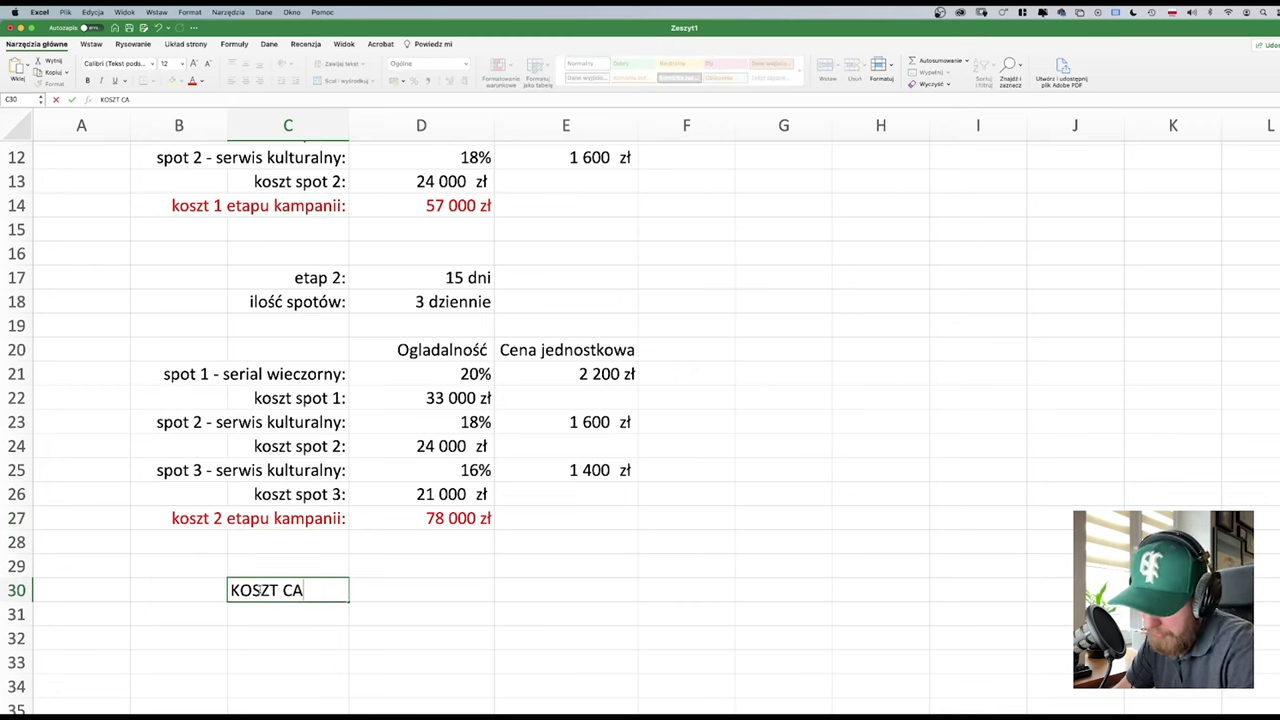
{"action": "type", "text": "ŁKOWITY"}
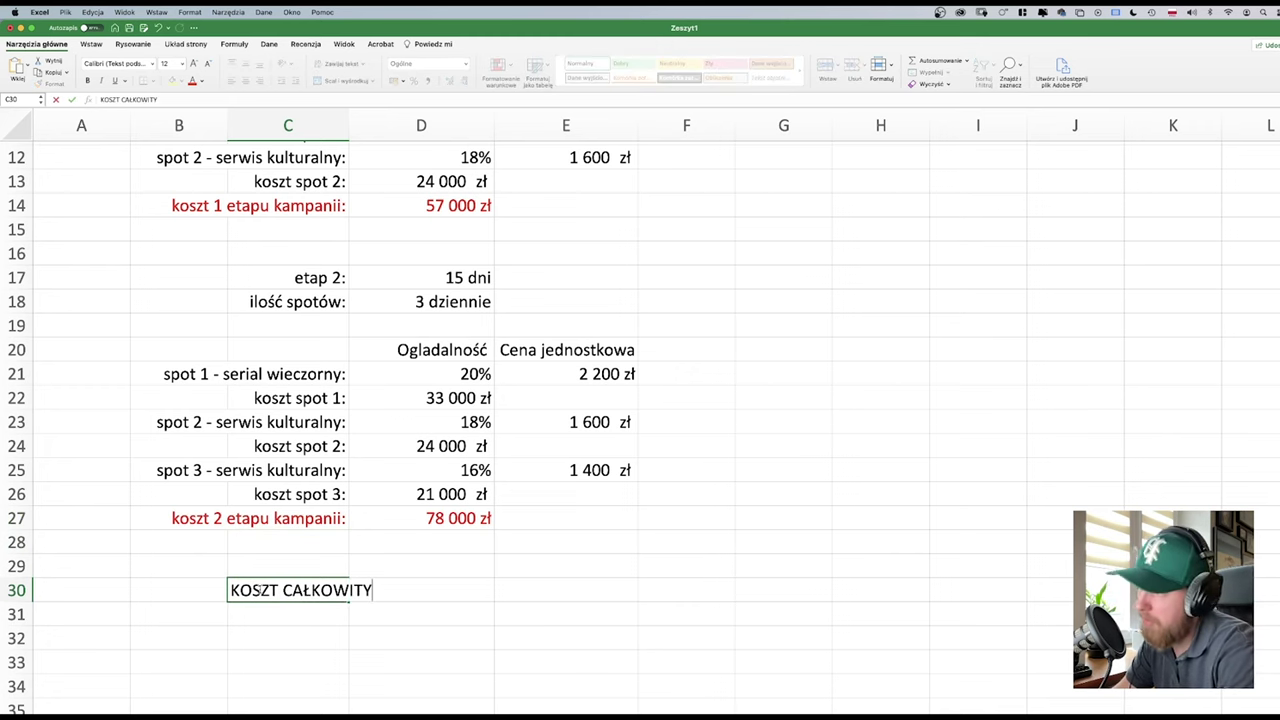
{"action": "type", "text": ":"}
{"action": "key", "text": "Return"}
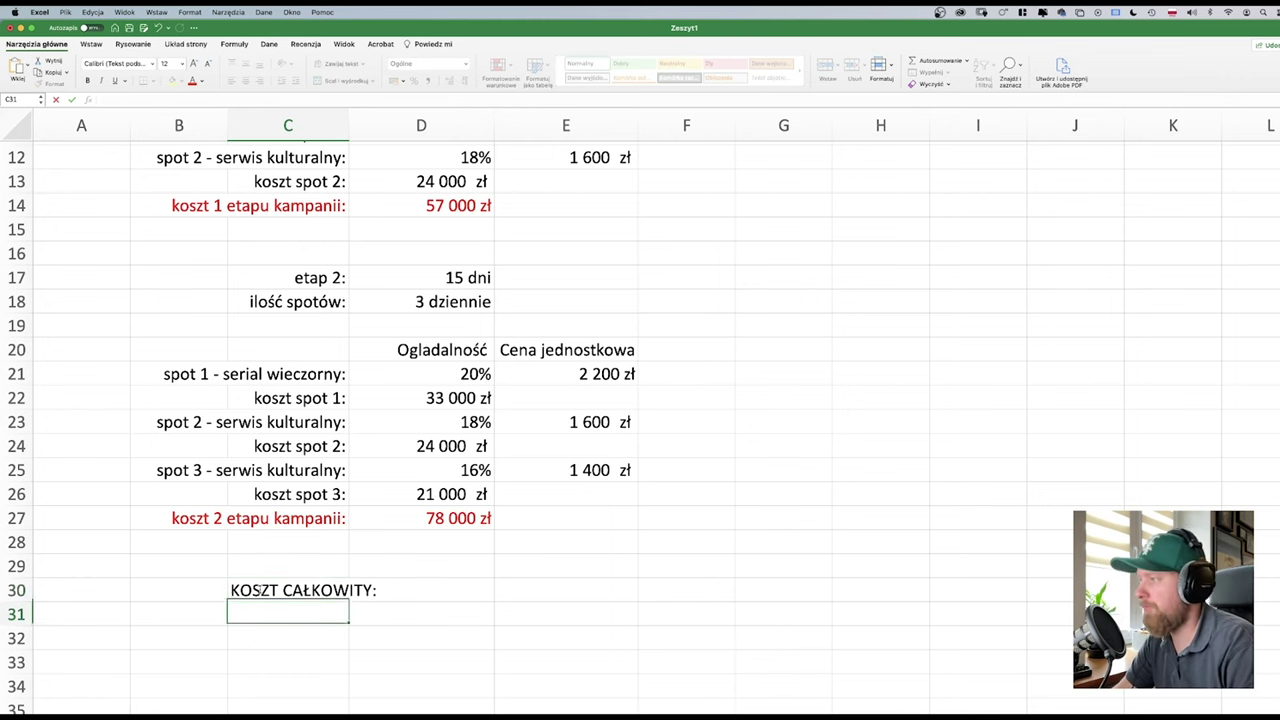
{"action": "left_click", "coordinate": [288, 122]}
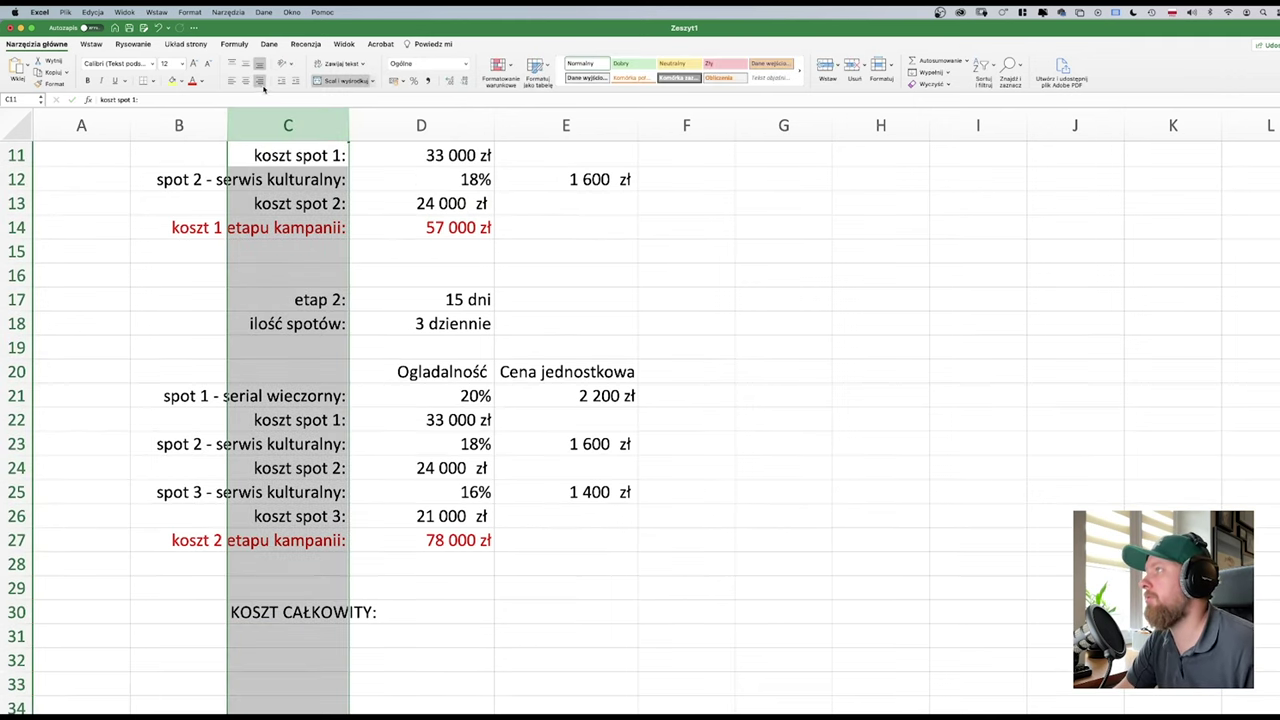
{"action": "left_click", "coordinate": [260, 80]}
{"action": "left_click", "coordinate": [260, 80]}
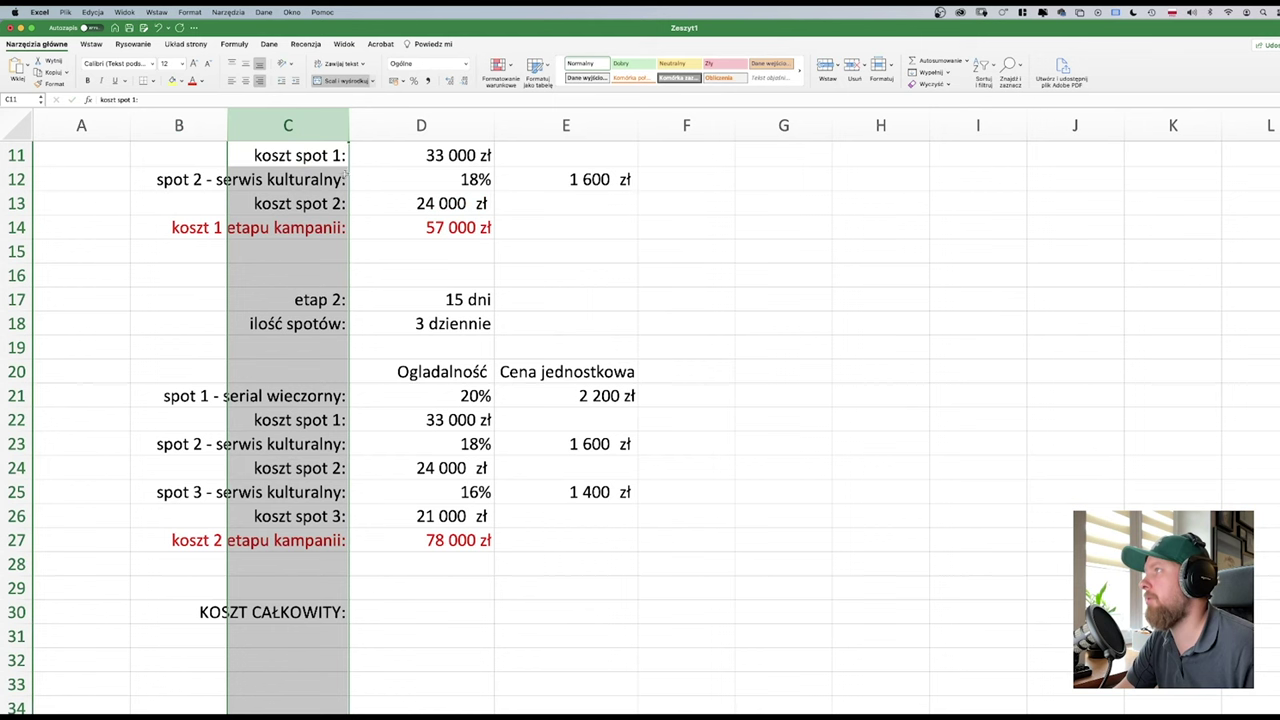
- Calculate the total campaign cost in D30 by adding both stage costs with the formula =D14+D27
{"action": "left_click", "coordinate": [426, 610]}
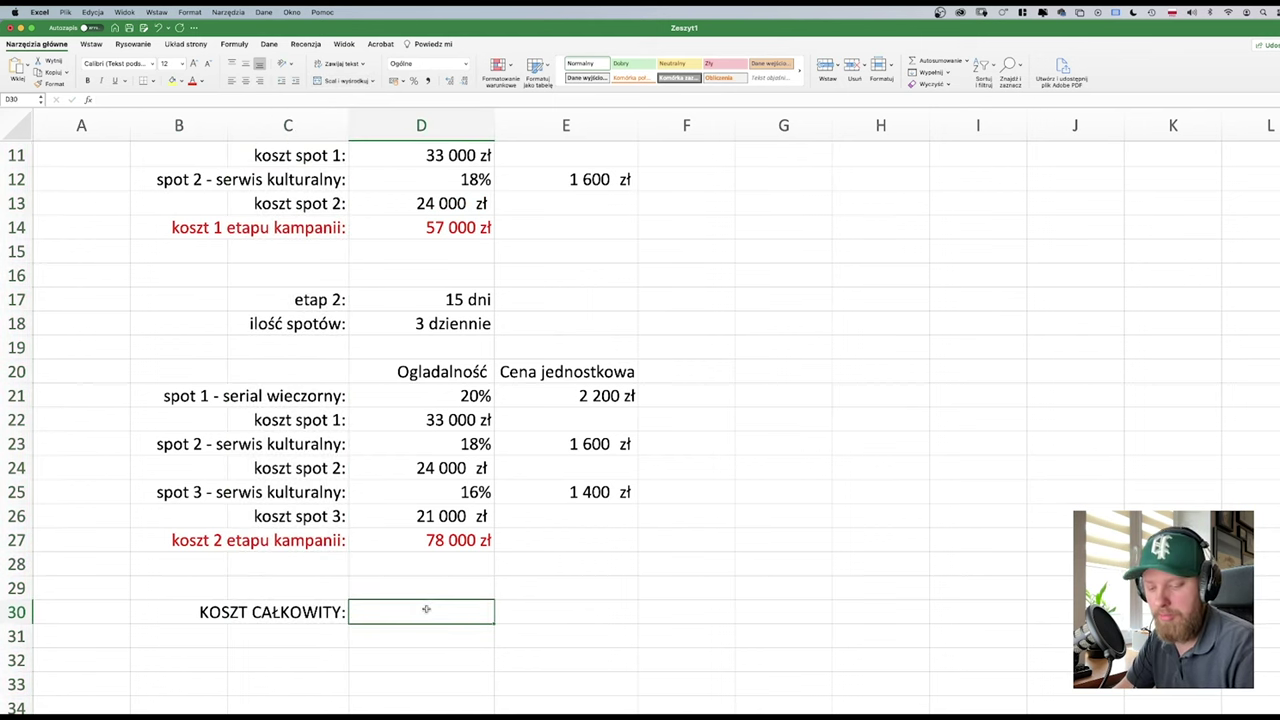
{"action": "type", "text": "="}
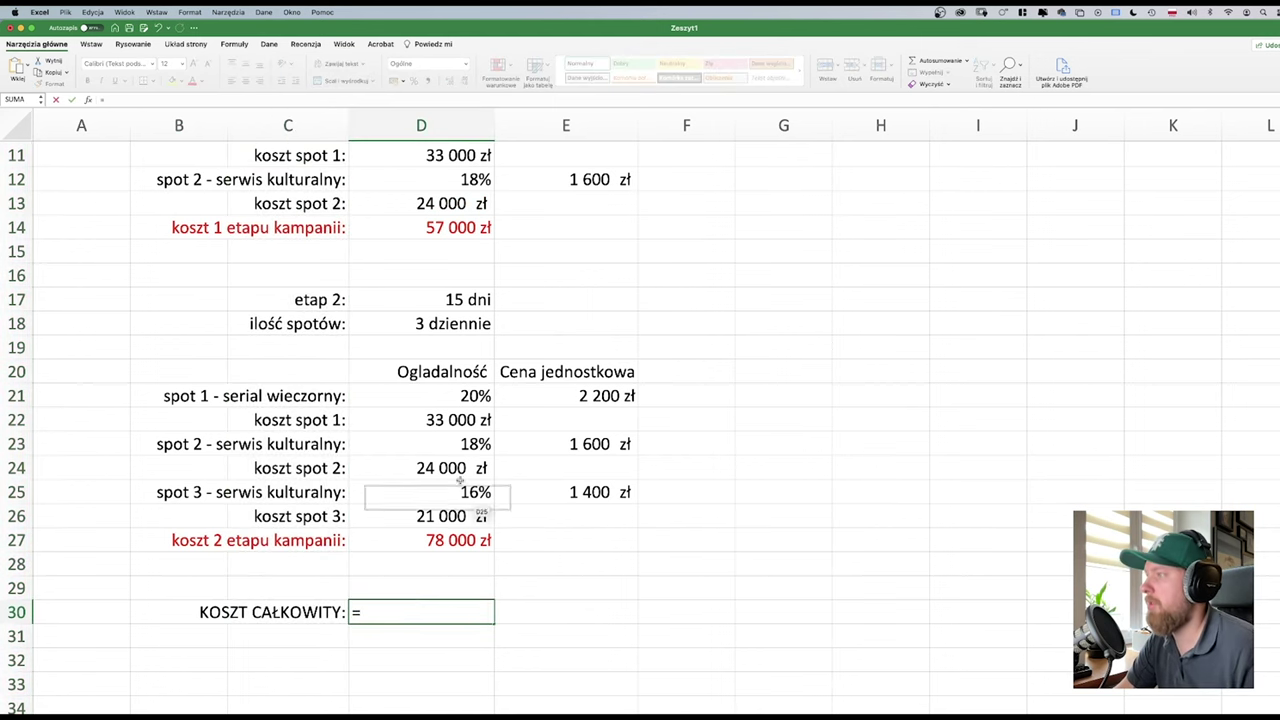
{"action": "left_click", "coordinate": [413, 225]}
{"action": "type", "text": "+"}
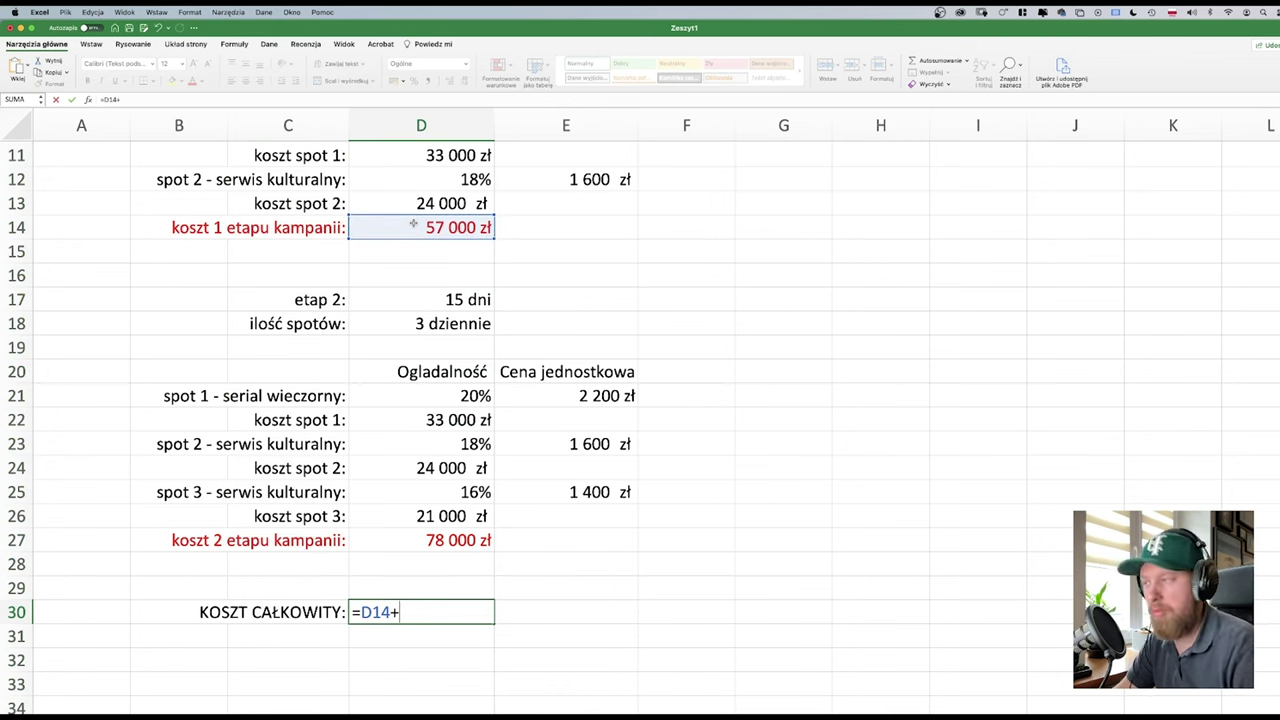
{"action": "left_click", "coordinate": [452, 537]}
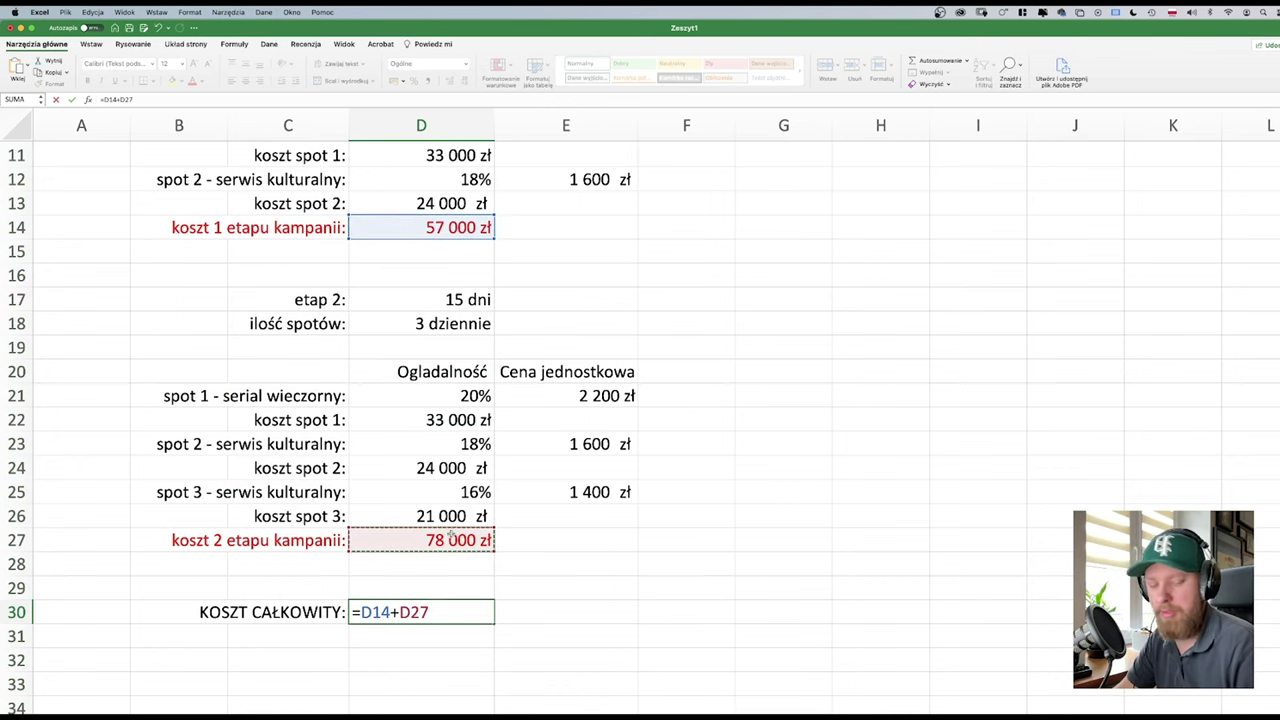
{"action": "key", "text": "Return"}
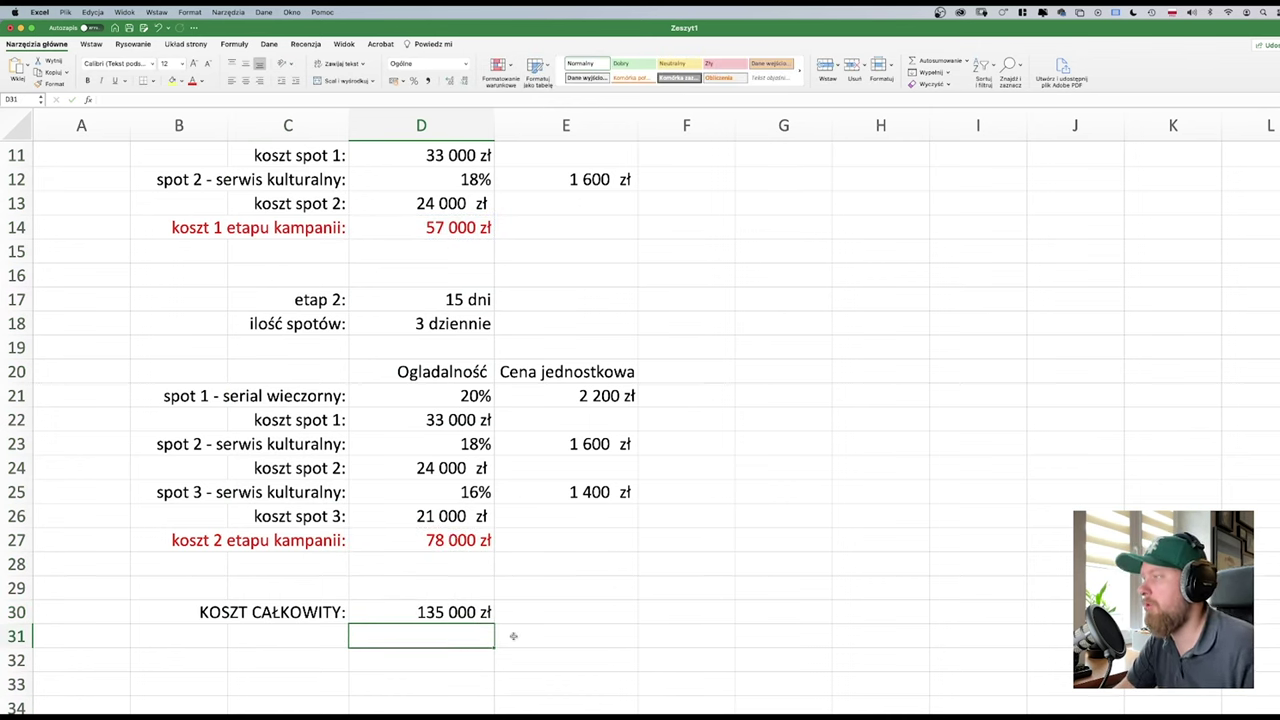
- Format the total cost amount in D30 as bold orange text
{"action": "left_click", "coordinate": [457, 610]}
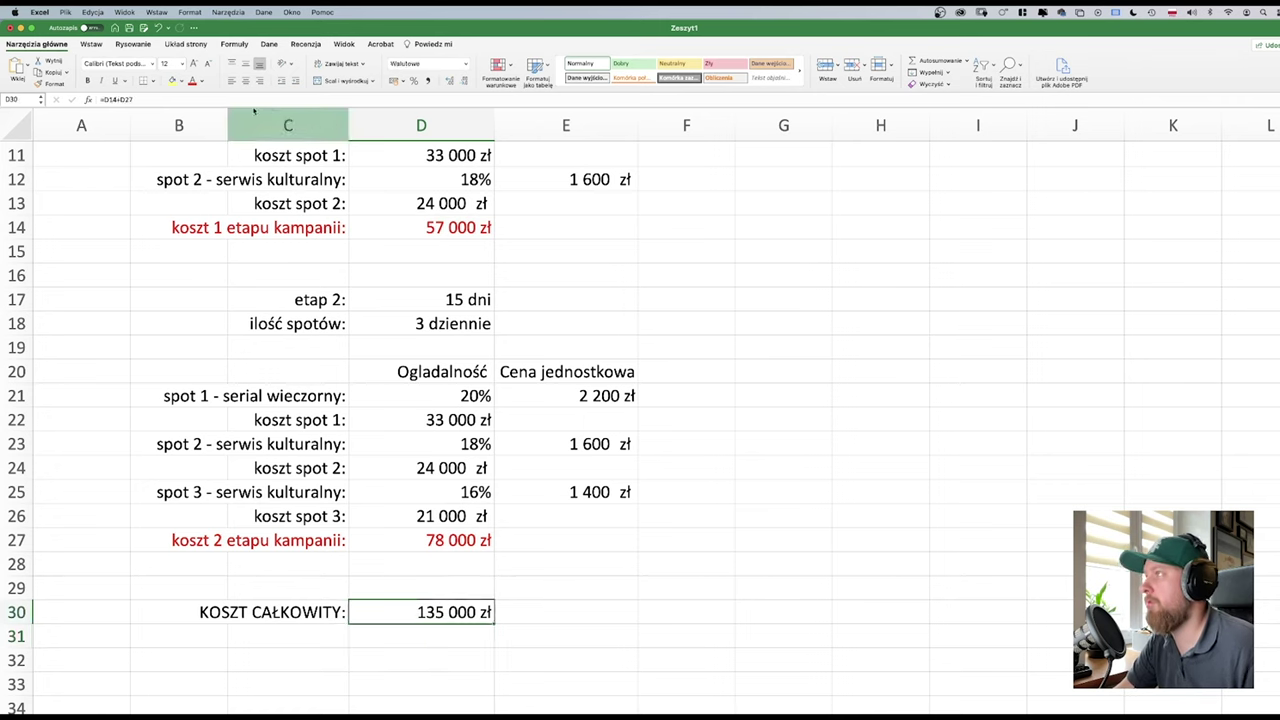
{"action": "left_click", "coordinate": [87, 80]}
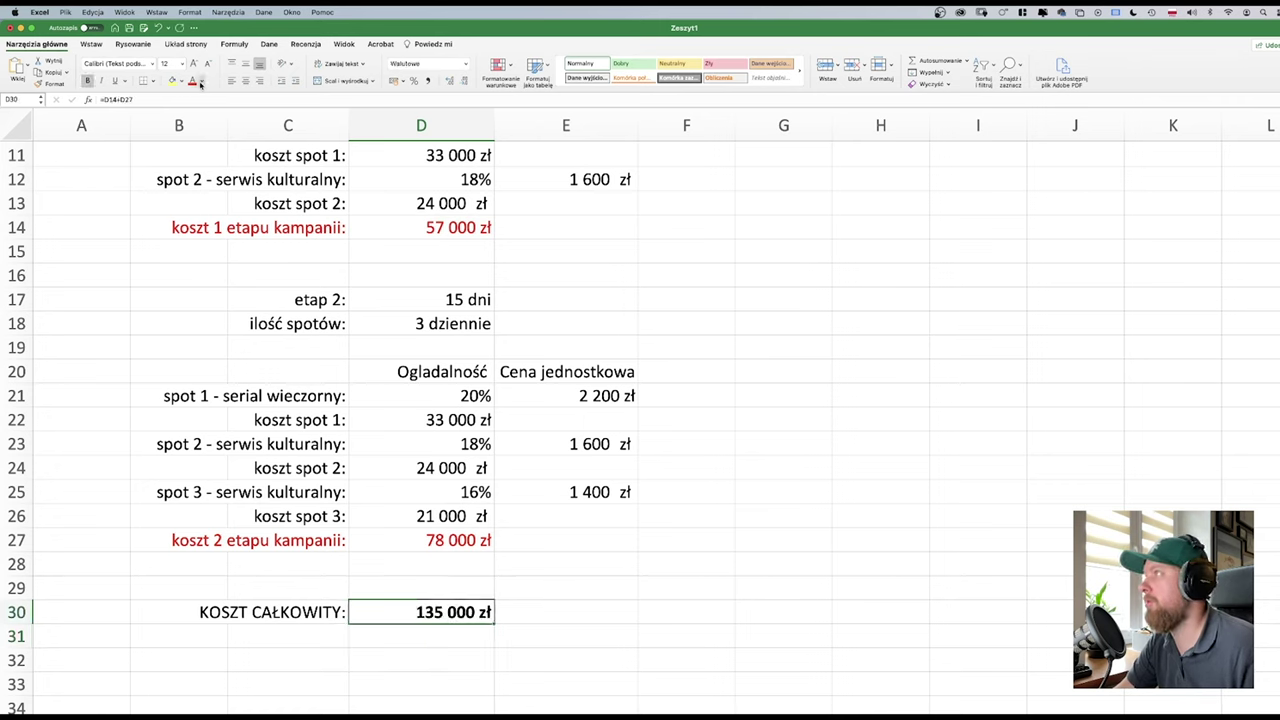
{"action": "left_click", "coordinate": [200, 84]}
{"action": "left_click", "coordinate": [242, 132]}
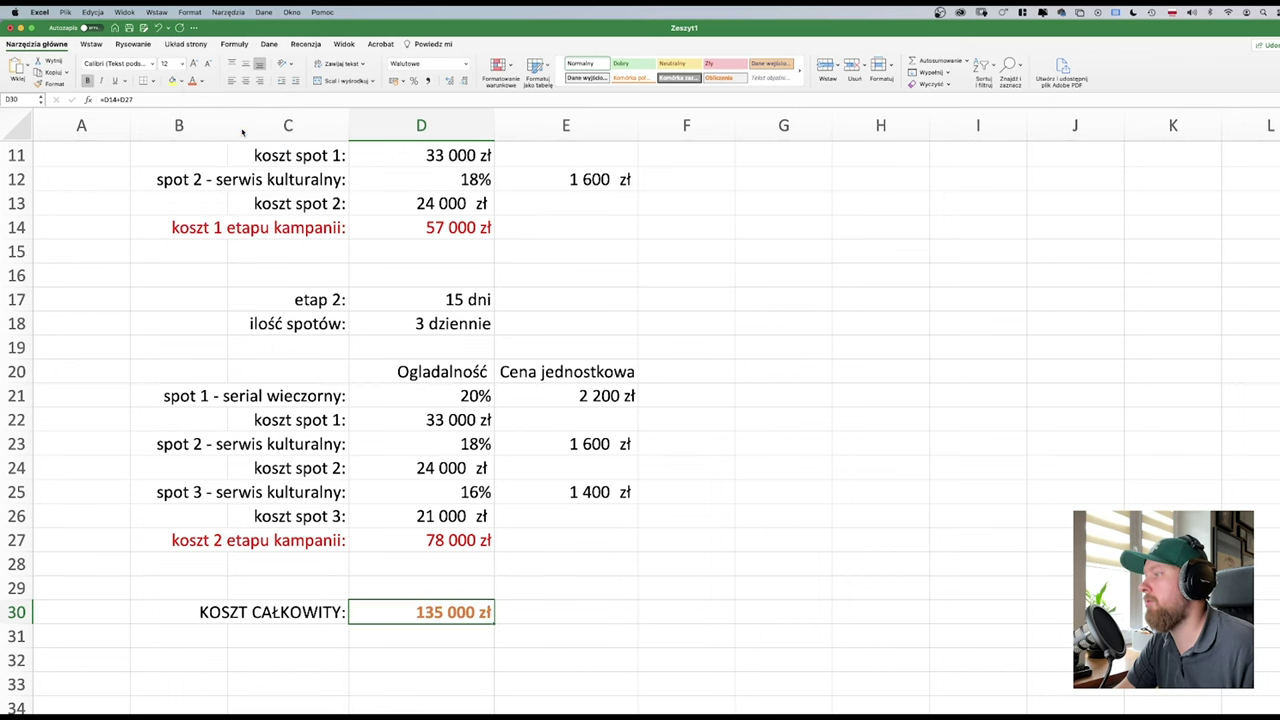
{"action": "left_click", "coordinate": [505, 608]}
{"action": "scroll", "coordinate": [500, 600], "scroll_direction": "up", "scroll_amount": 5}
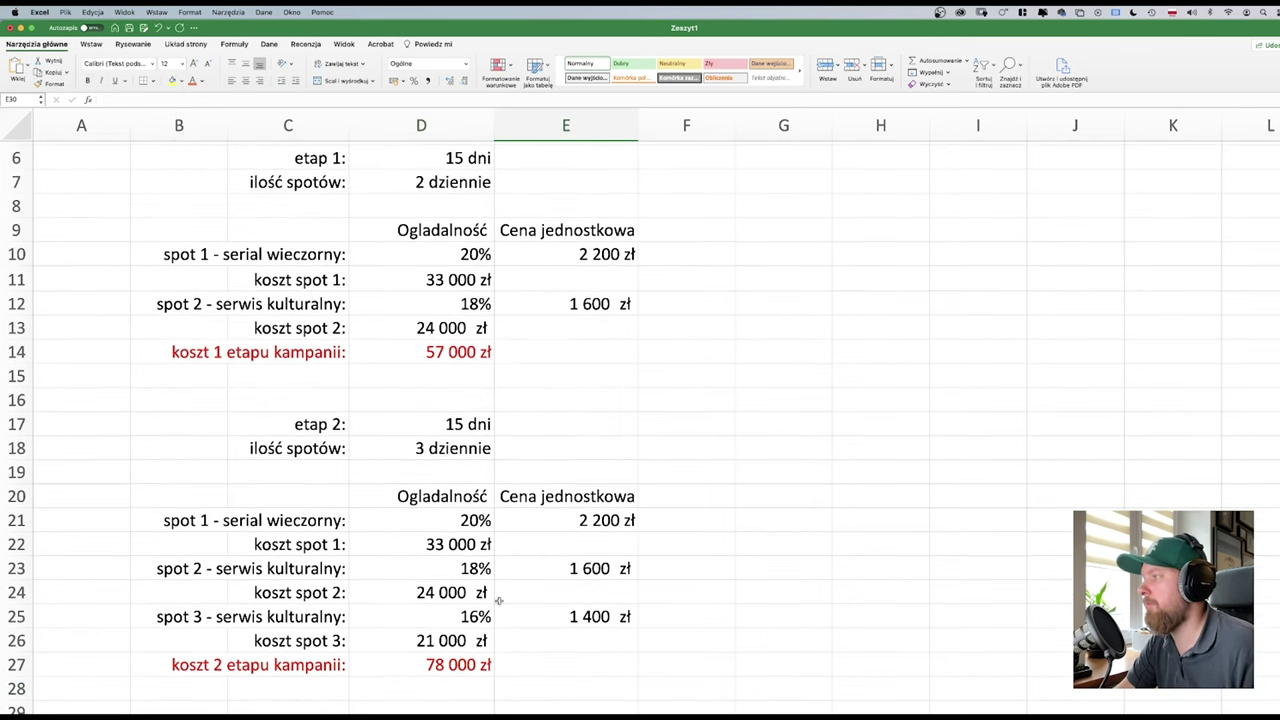
{"action": "scroll", "coordinate": [498, 600], "scroll_direction": "up", "scroll_amount": 3}
{"action": "scroll", "coordinate": [485, 580], "scroll_direction": "down", "scroll_amount": 8}
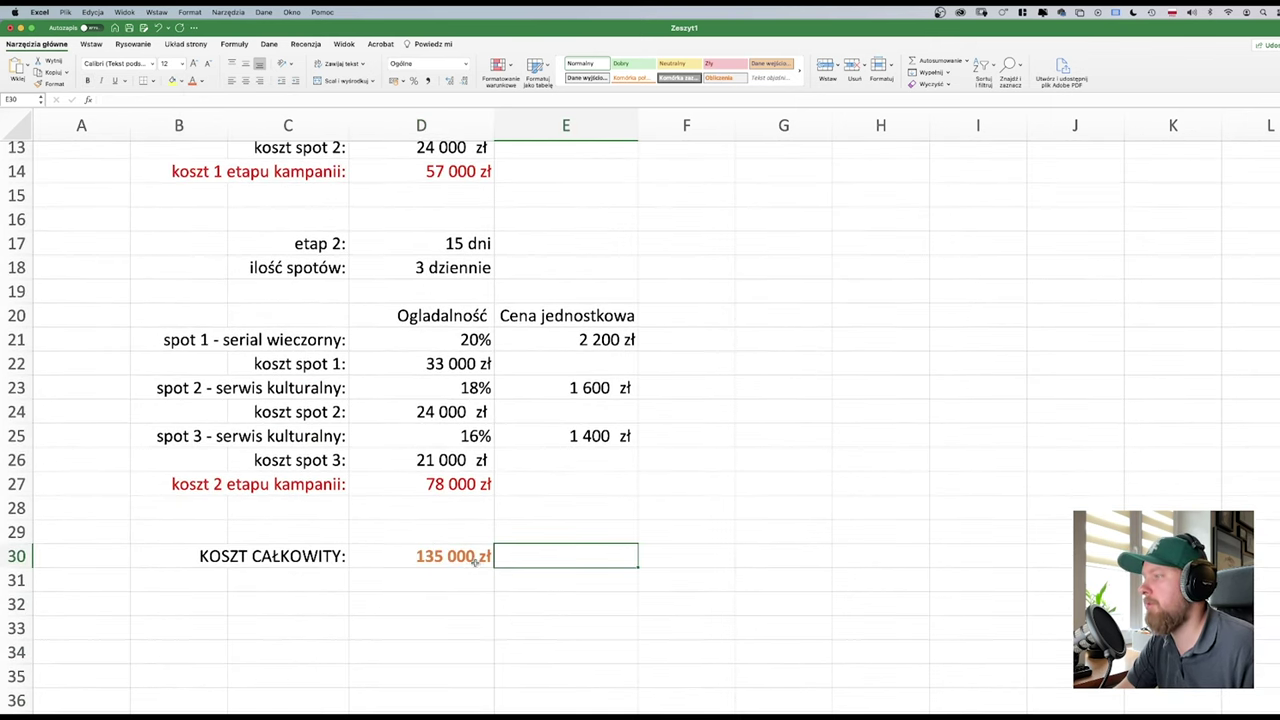
{"action": "left_click", "coordinate": [475, 562]}
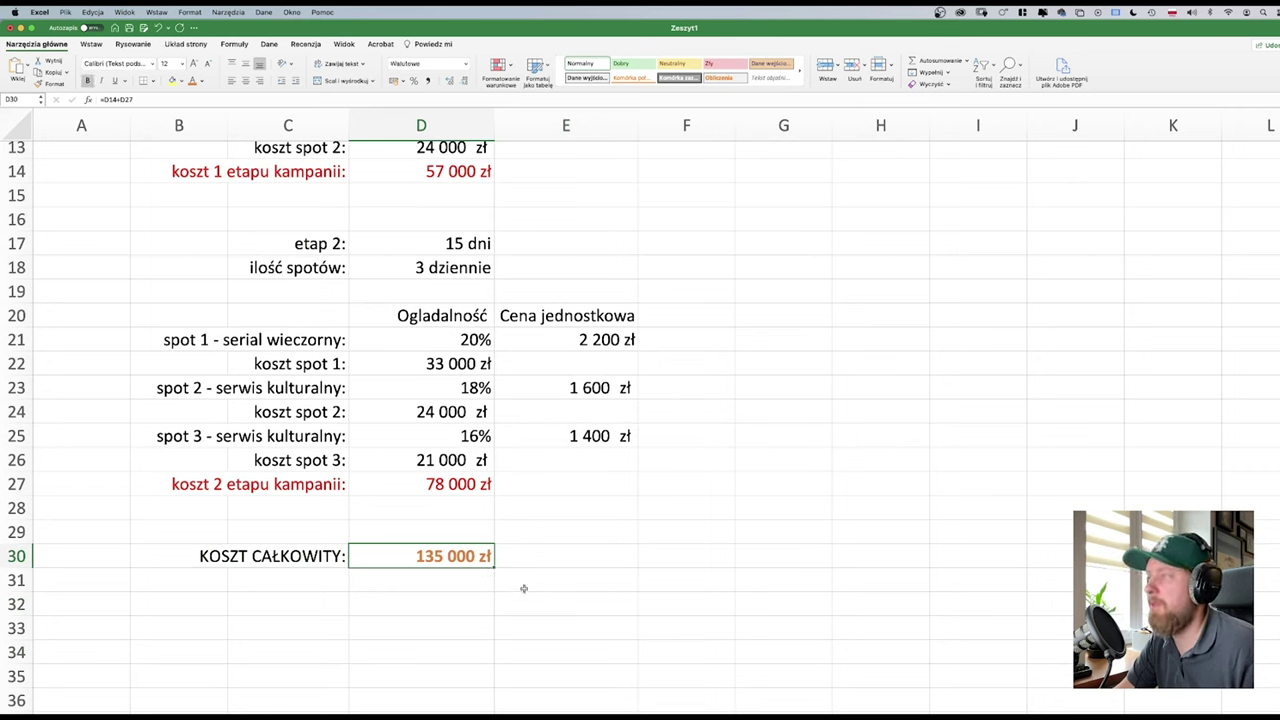
- Format the total cost label and amount in C30:D30 as bold red text
{"action": "left_click", "coordinate": [229, 556]}
{"action": "key", "text": "shift+Right"}
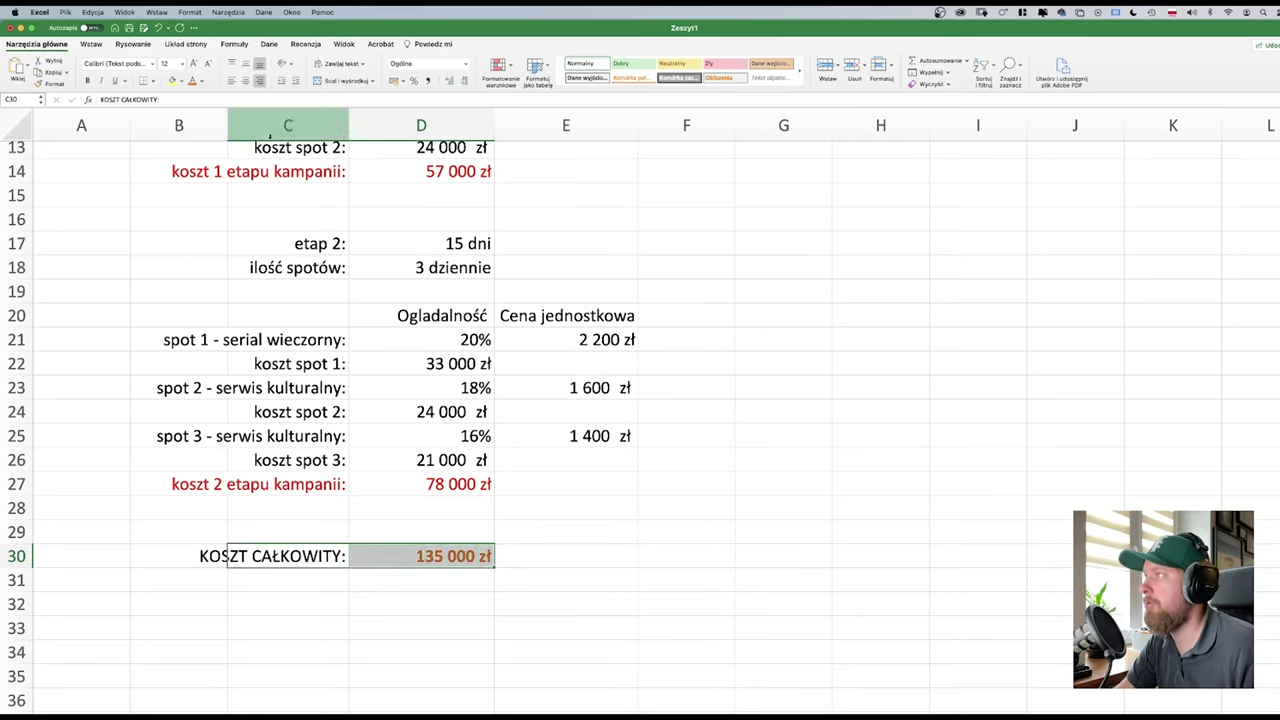
{"action": "left_click", "coordinate": [202, 81]}
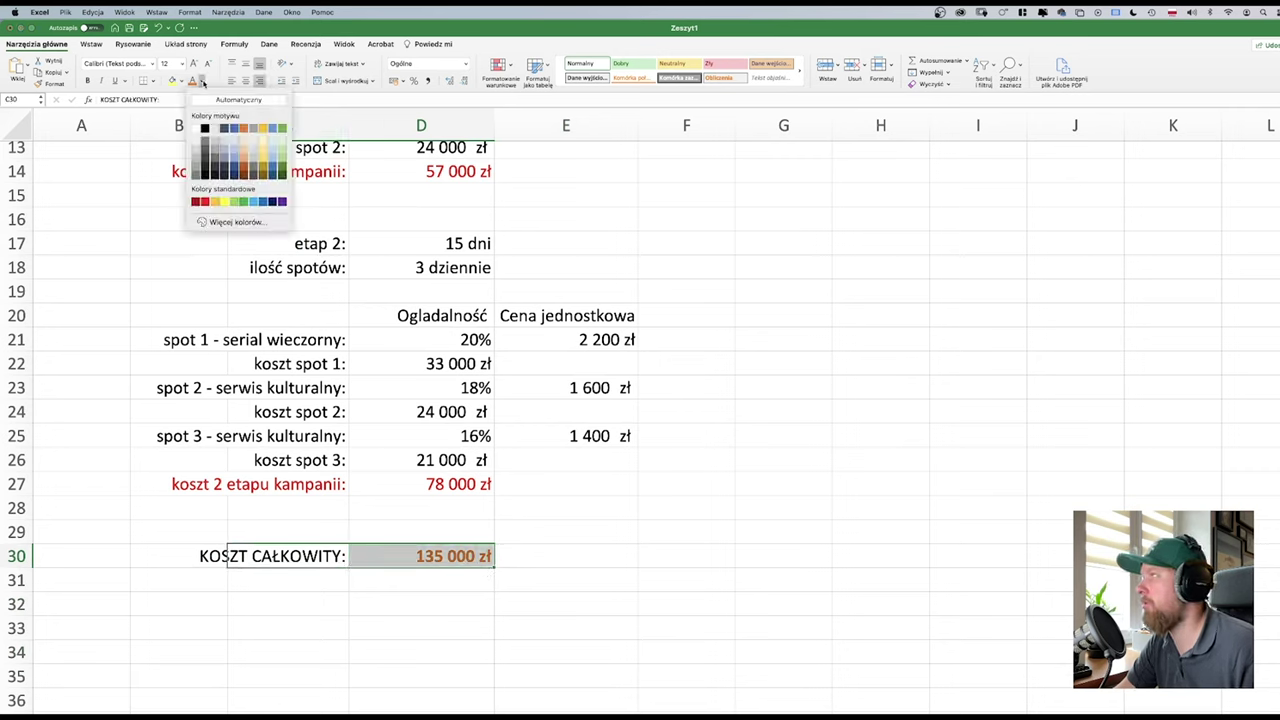
{"action": "left_click", "coordinate": [205, 201]}
{"action": "left_click", "coordinate": [87, 80]}
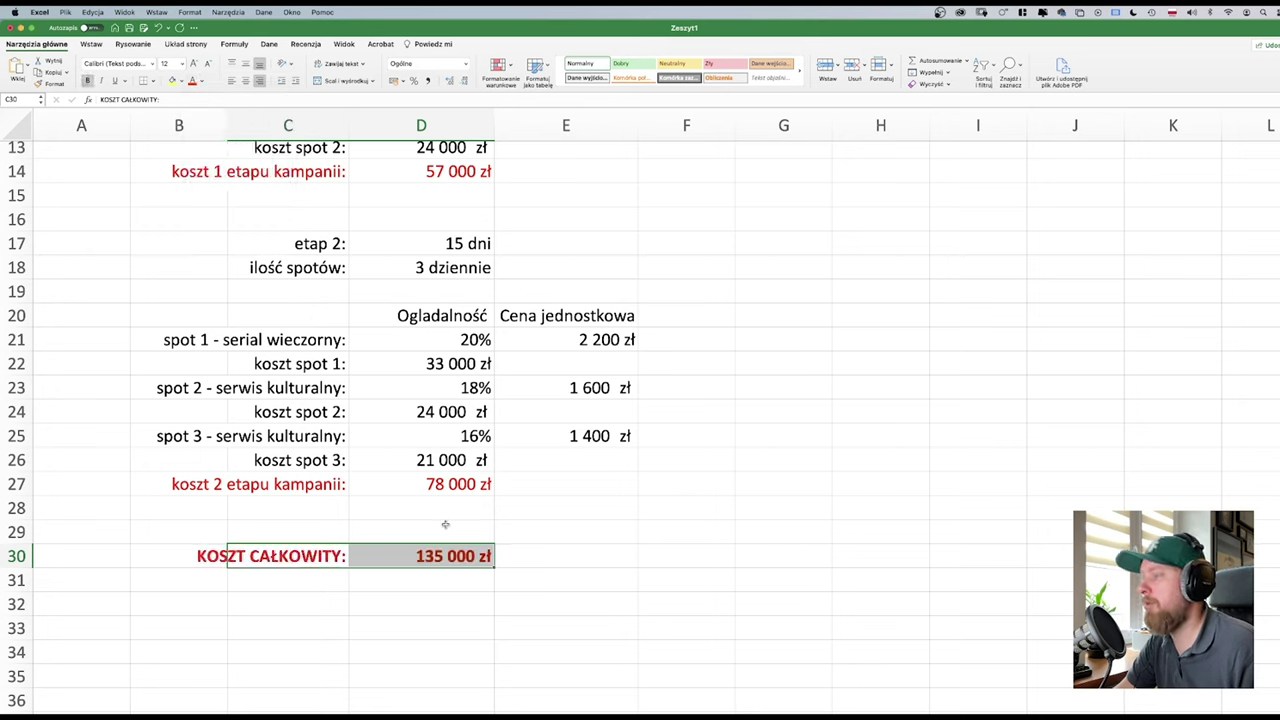
{"action": "left_click", "coordinate": [484, 572]}
{"action": "left_click", "coordinate": [482, 563]}
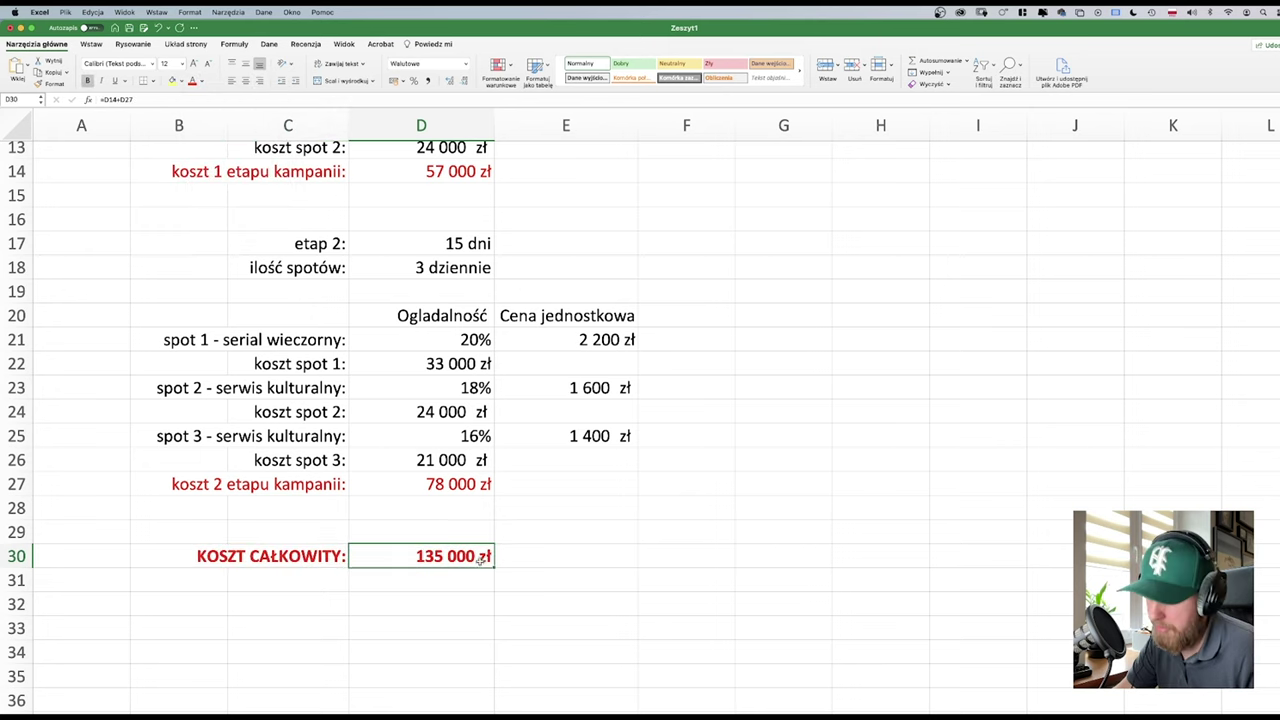
- Switch to the exam sheet in Preview, examine the media plan requirements on page 3, and return to the start of the Excel plan
{"action": "key", "text": "super+Tab"}
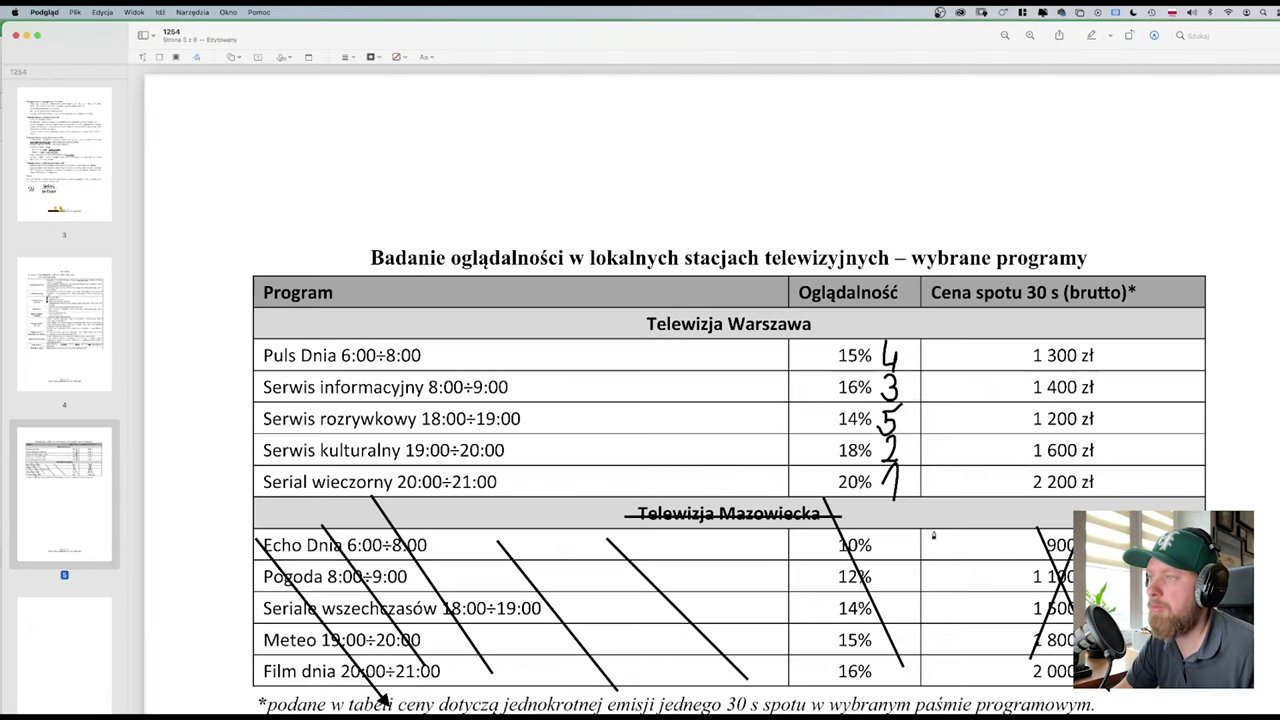
{"action": "scroll", "coordinate": [66, 190], "scroll_direction": "down", "scroll_amount": 3}
{"action": "left_click", "coordinate": [66, 190]}
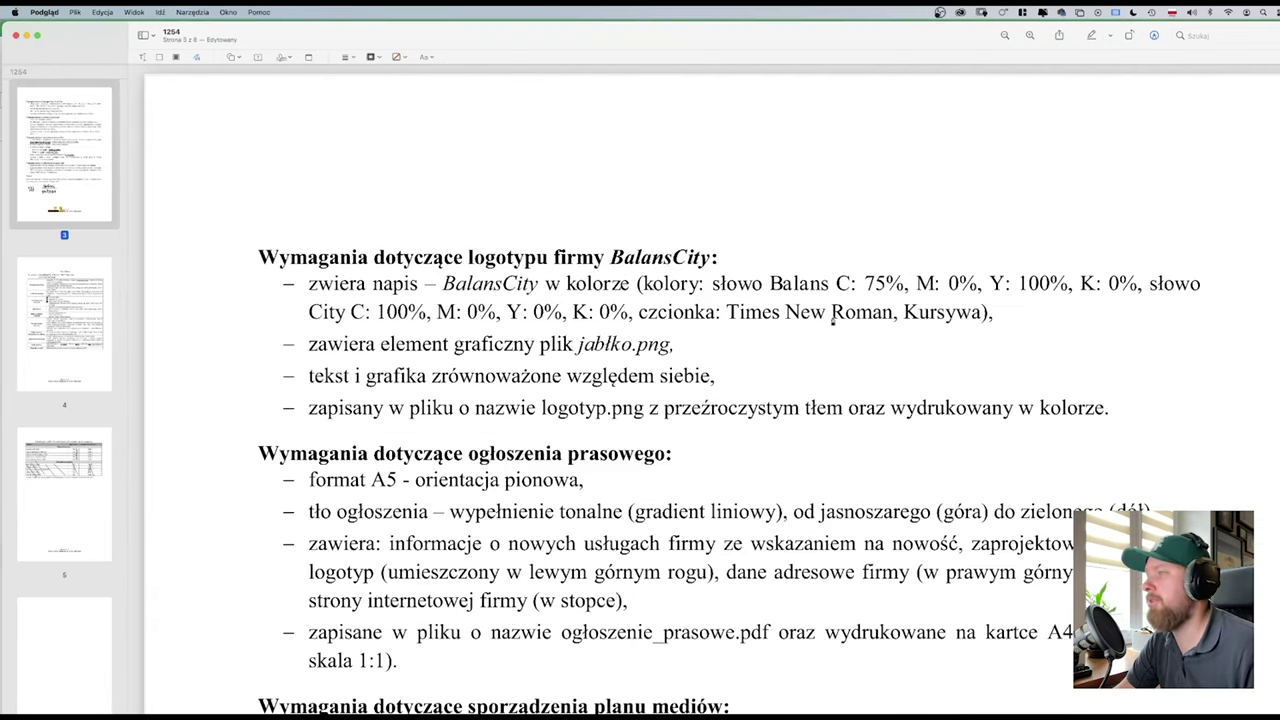
{"action": "scroll", "coordinate": [868, 369], "scroll_direction": "down", "scroll_amount": 5}
{"action": "scroll", "coordinate": [709, 390], "scroll_direction": "down", "scroll_amount": 3}
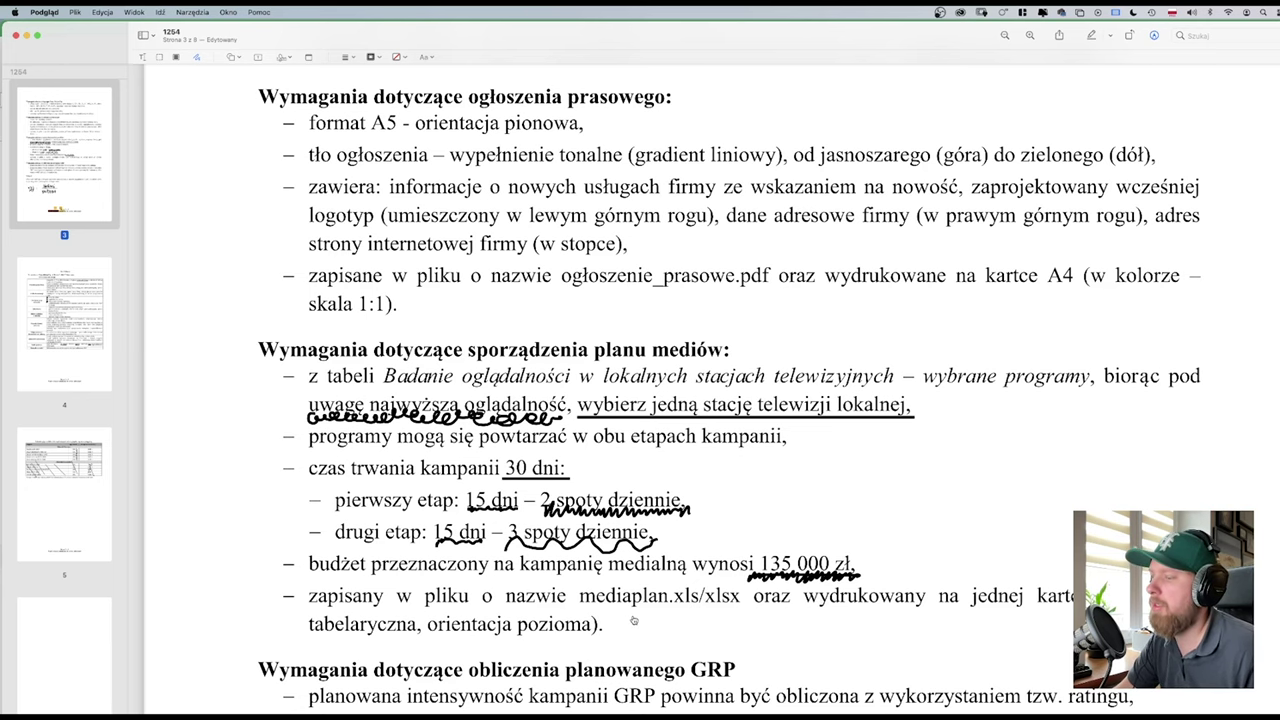
{"action": "key", "text": "super+Tab"}
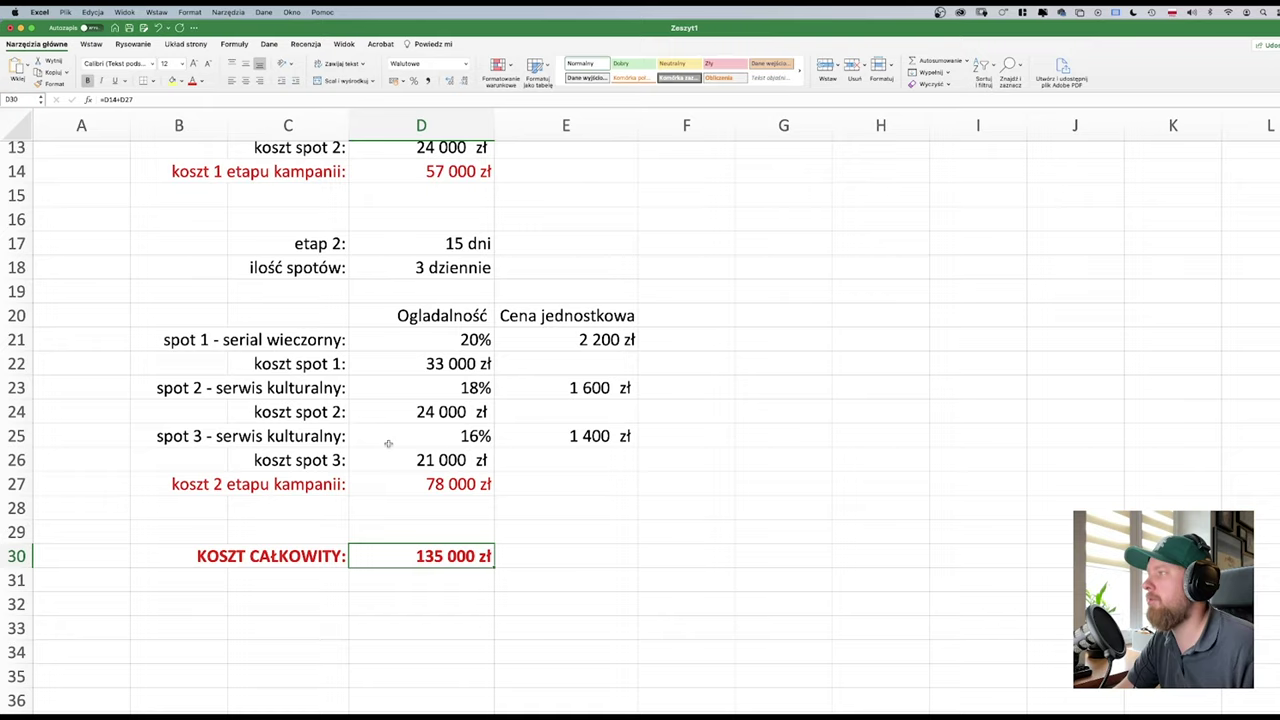
{"action": "scroll", "coordinate": [388, 443], "scroll_direction": "up", "scroll_amount": 6}
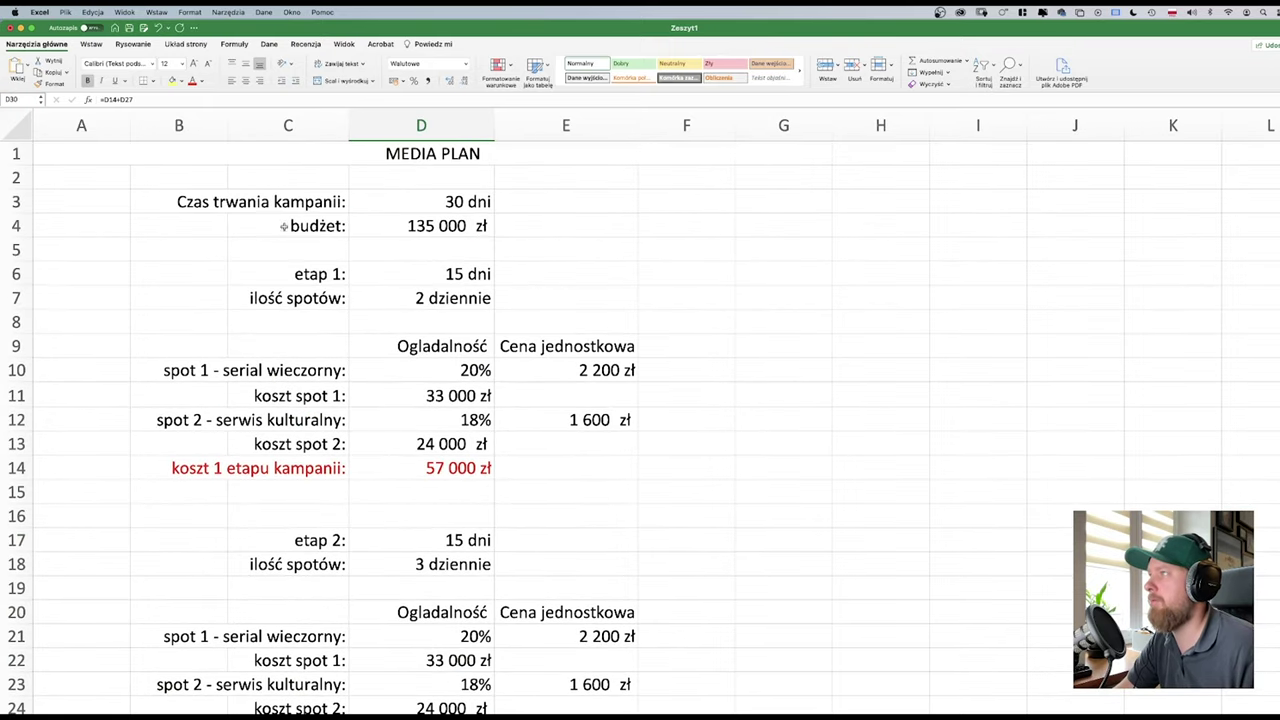
- Apply all borders to the campaign duration and budget cells B3:D4 and to the stage 1 details in C6:D7
{"action": "left_click", "coordinate": [180, 201]}
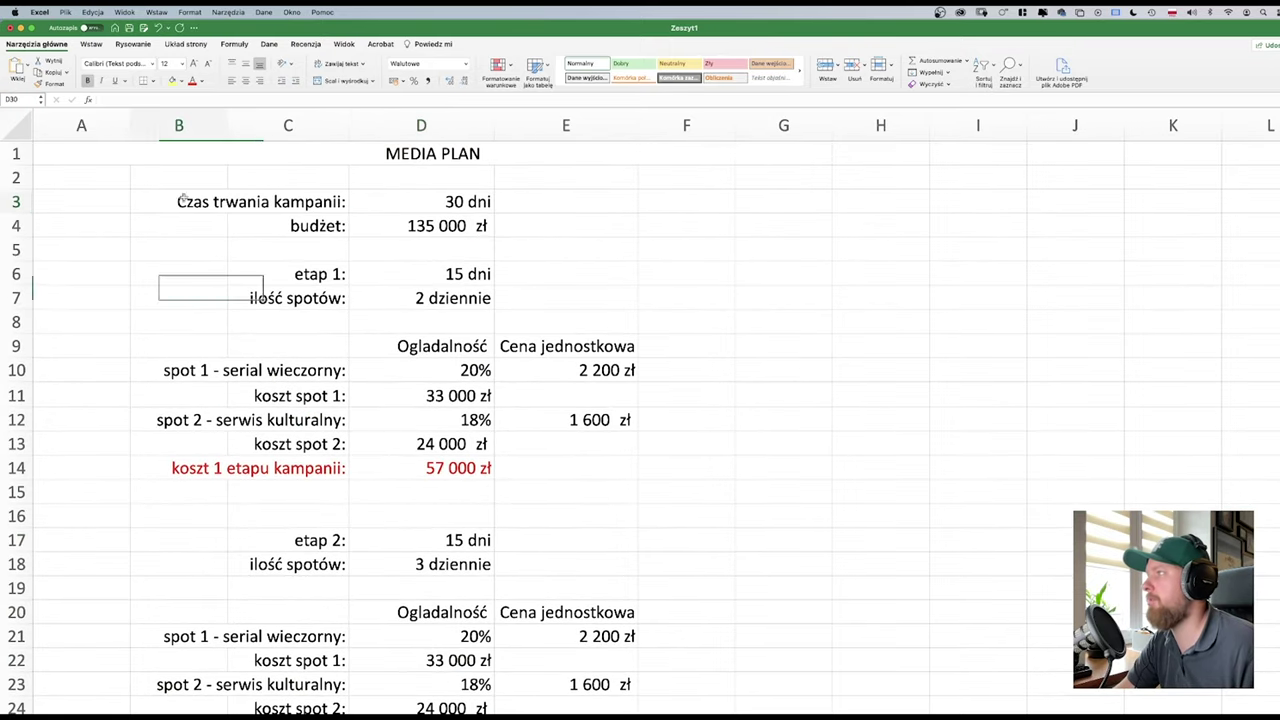
{"action": "left_click_drag", "start_coordinate": [180, 201], "coordinate": [440, 226]}
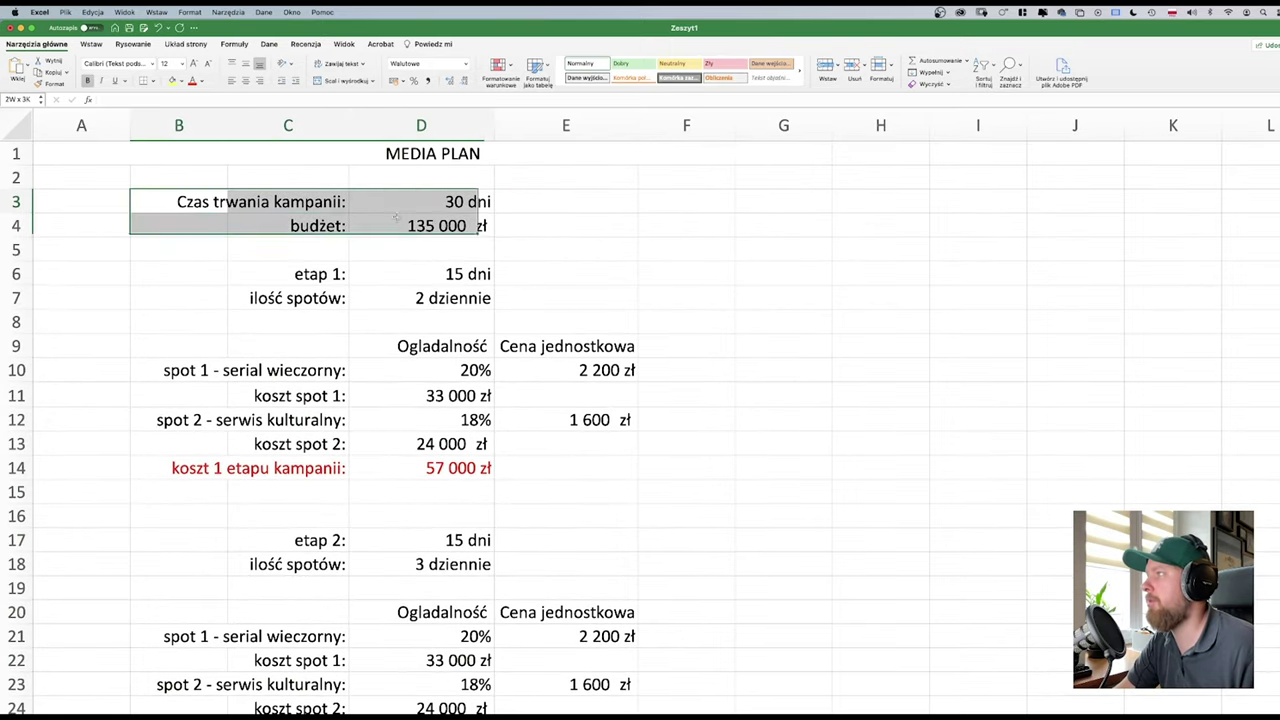
{"action": "left_click", "coordinate": [150, 81]}
{"action": "left_click", "coordinate": [174, 181]}
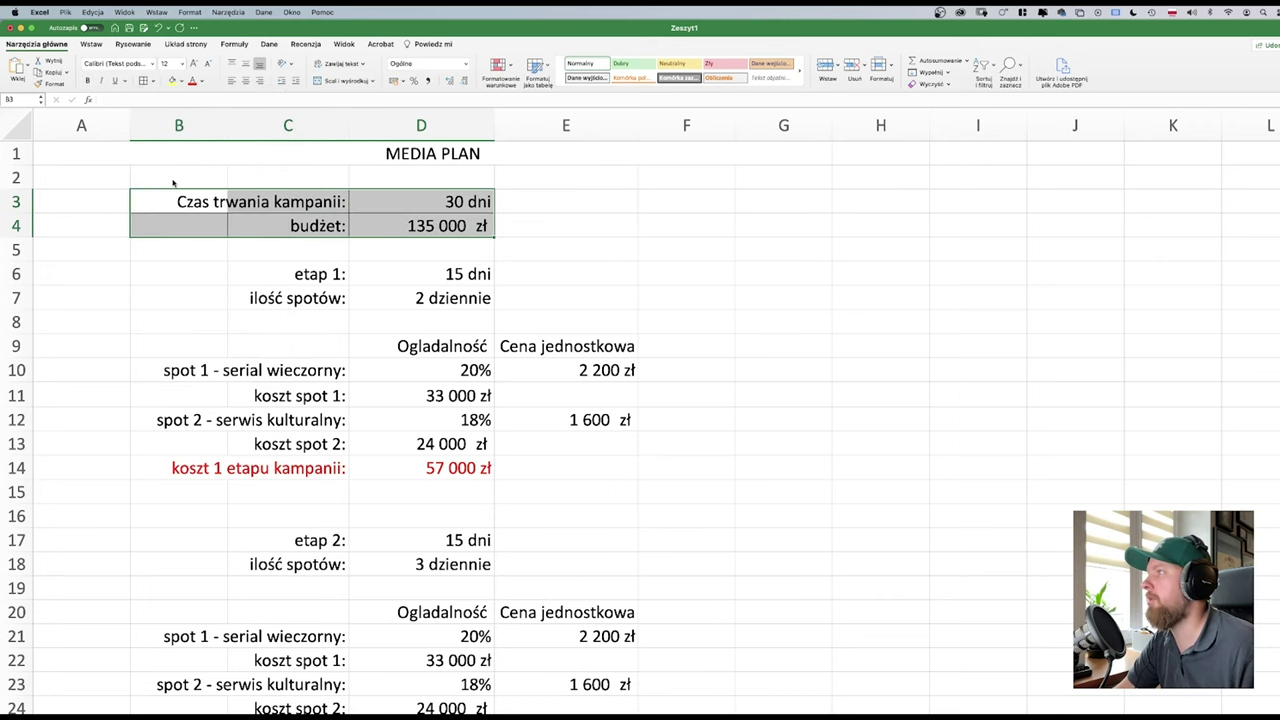
{"action": "left_click", "coordinate": [563, 250]}
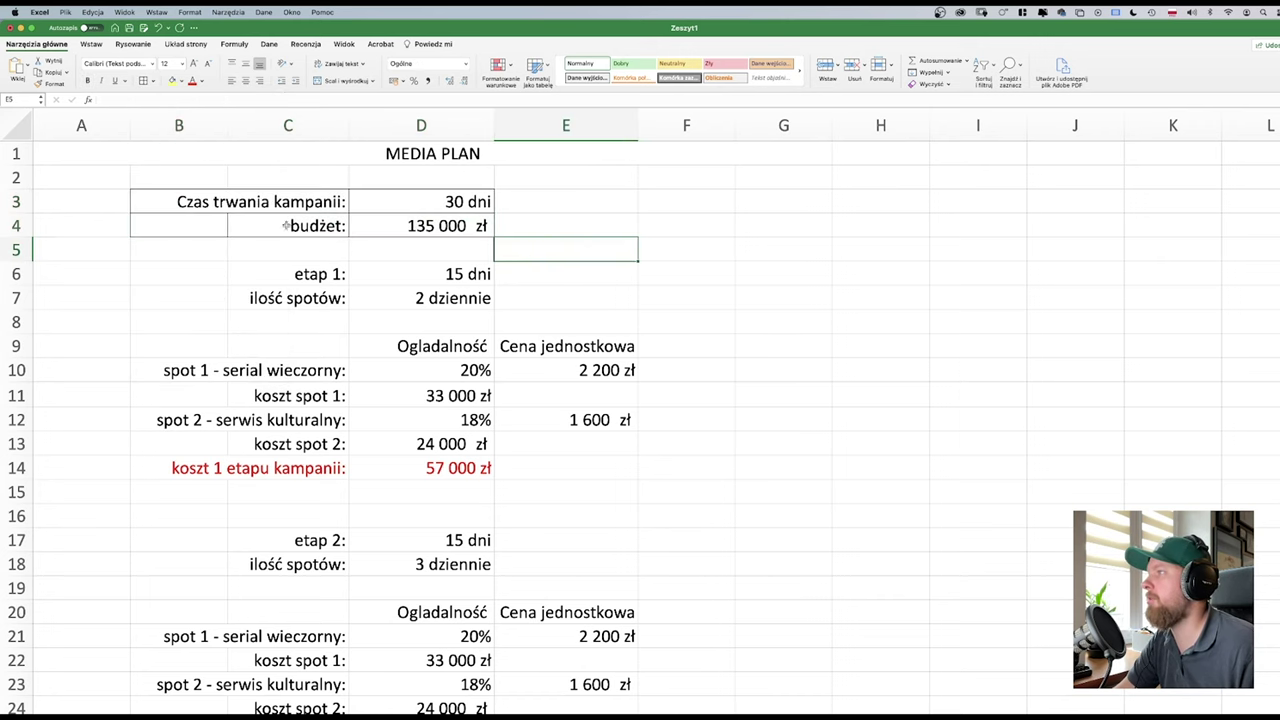
{"action": "left_click_drag", "start_coordinate": [254, 274], "coordinate": [408, 298]}
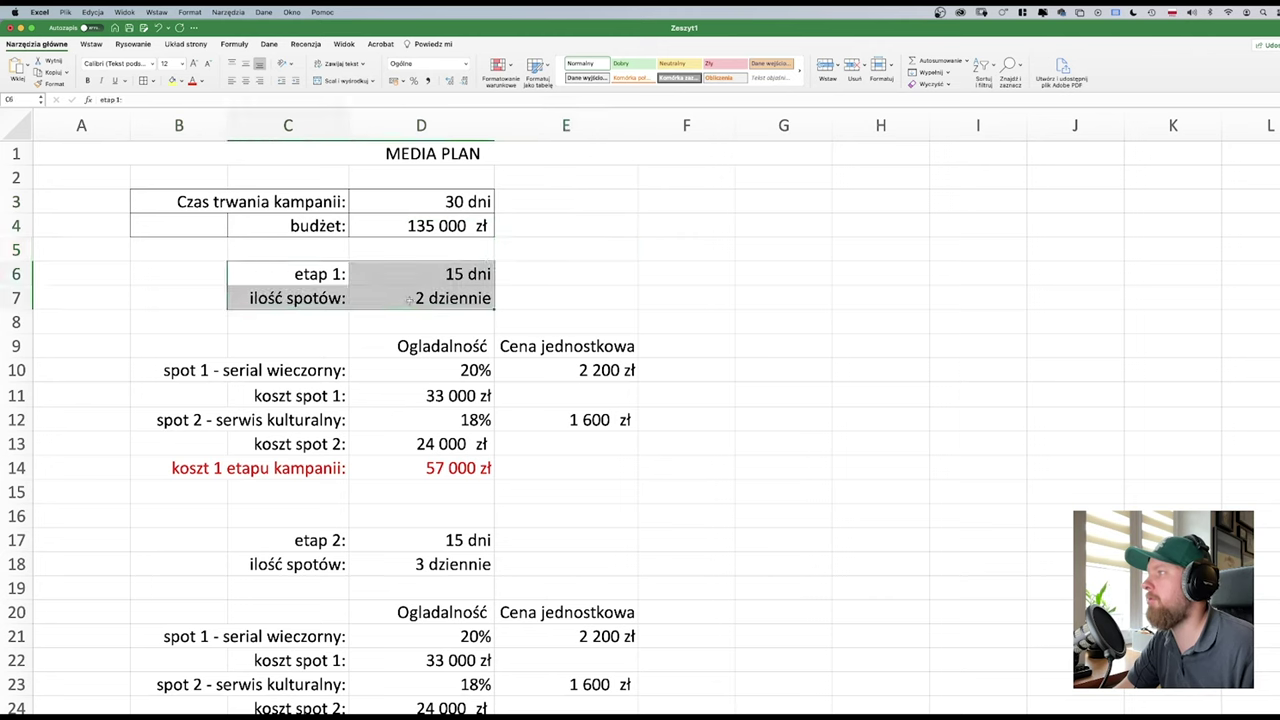
{"action": "left_click", "coordinate": [144, 81]}
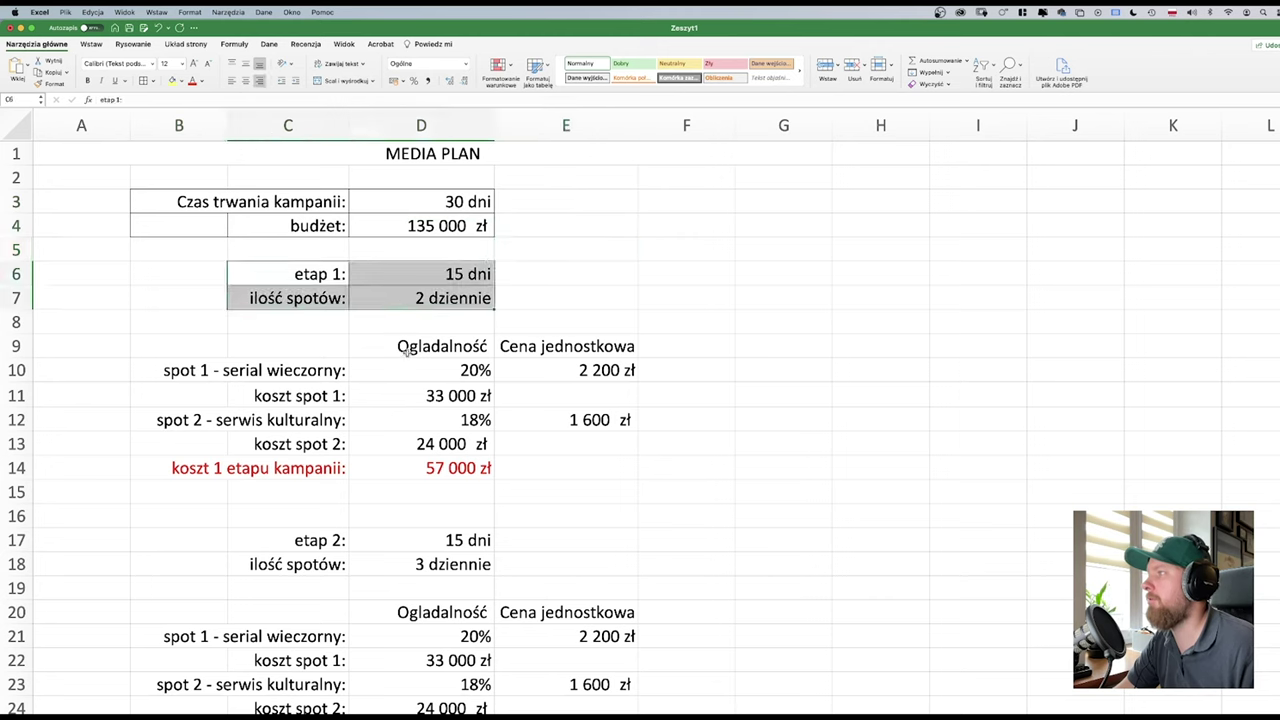
- Apply all borders to ranges D9:E10, C10:D14 and E9:E14 in the stage 1 spot cost table
{"action": "left_click_drag", "start_coordinate": [400, 348], "coordinate": [578, 466]}
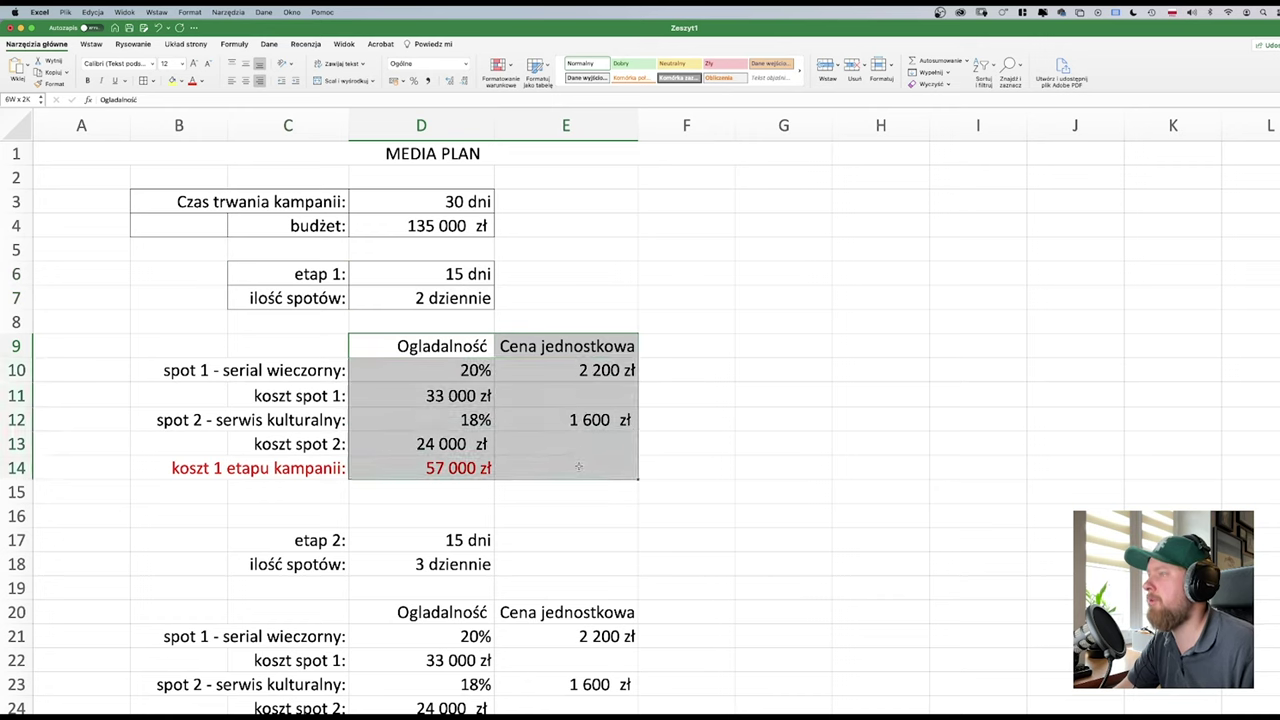
{"action": "left_click", "coordinate": [578, 466]}
{"action": "left_click", "coordinate": [585, 418]}
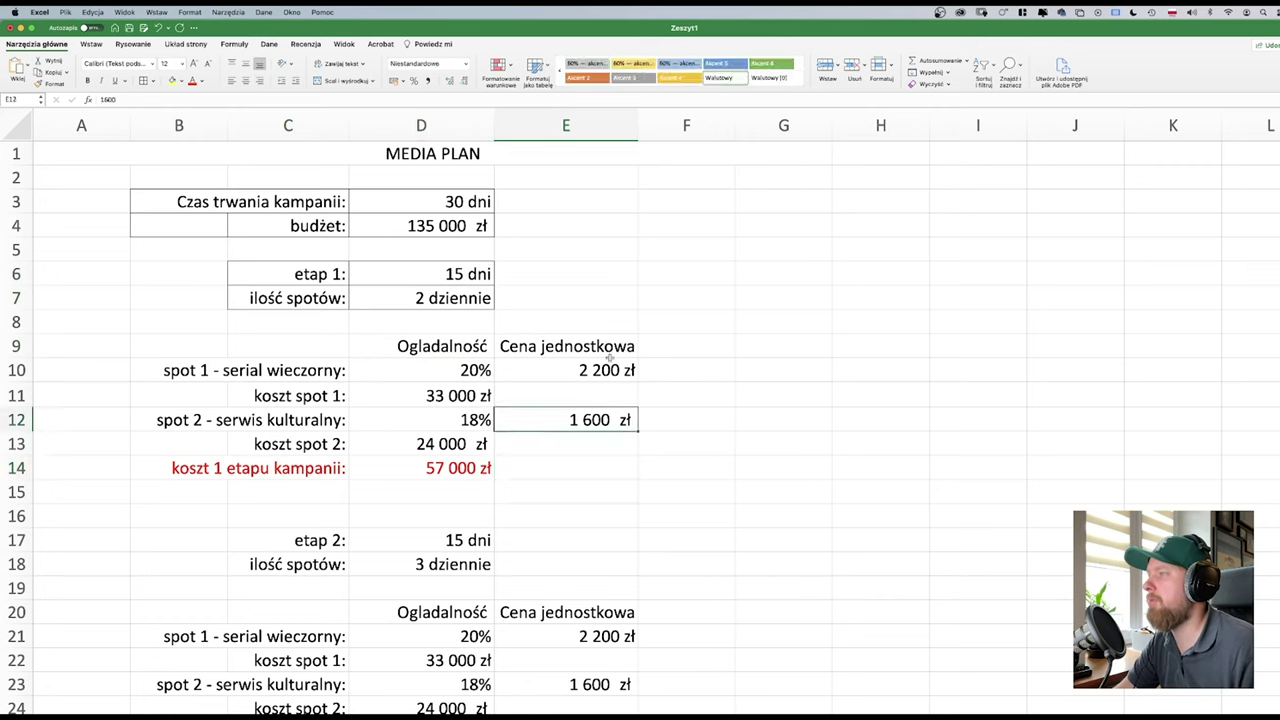
{"action": "left_click_drag", "start_coordinate": [609, 350], "coordinate": [440, 372]}
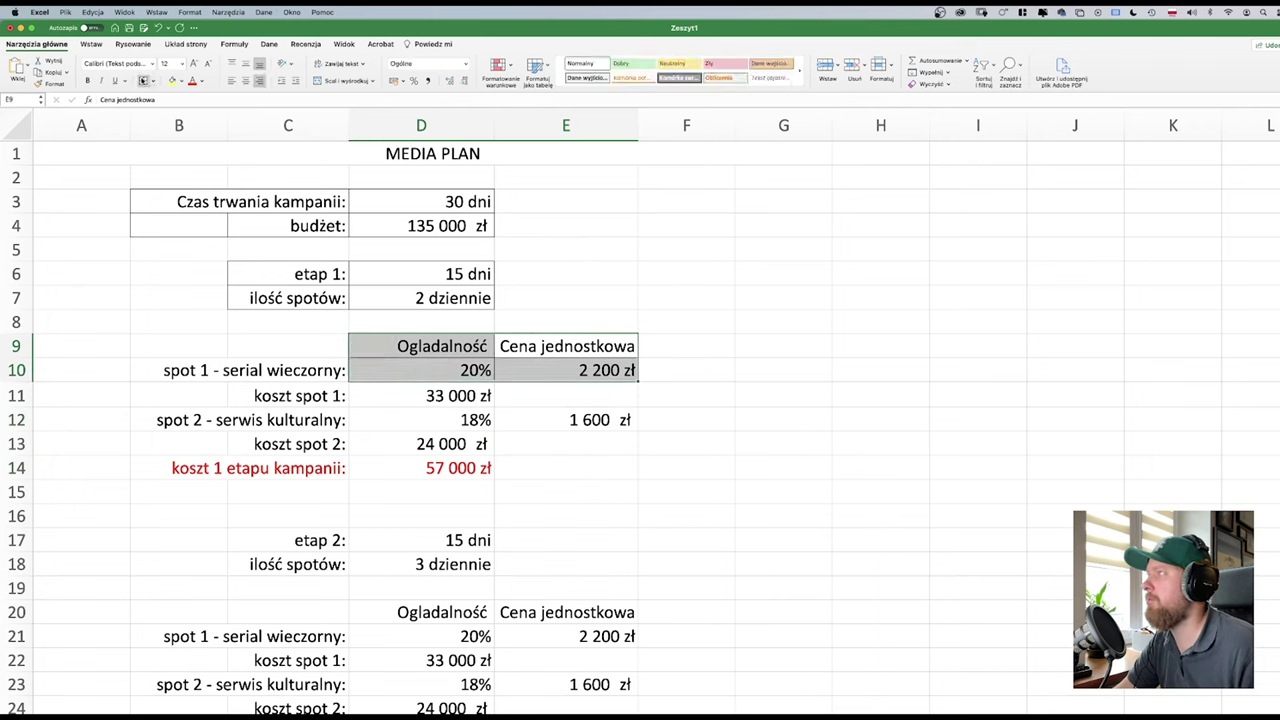
{"action": "left_click_drag", "start_coordinate": [314, 368], "coordinate": [399, 452]}
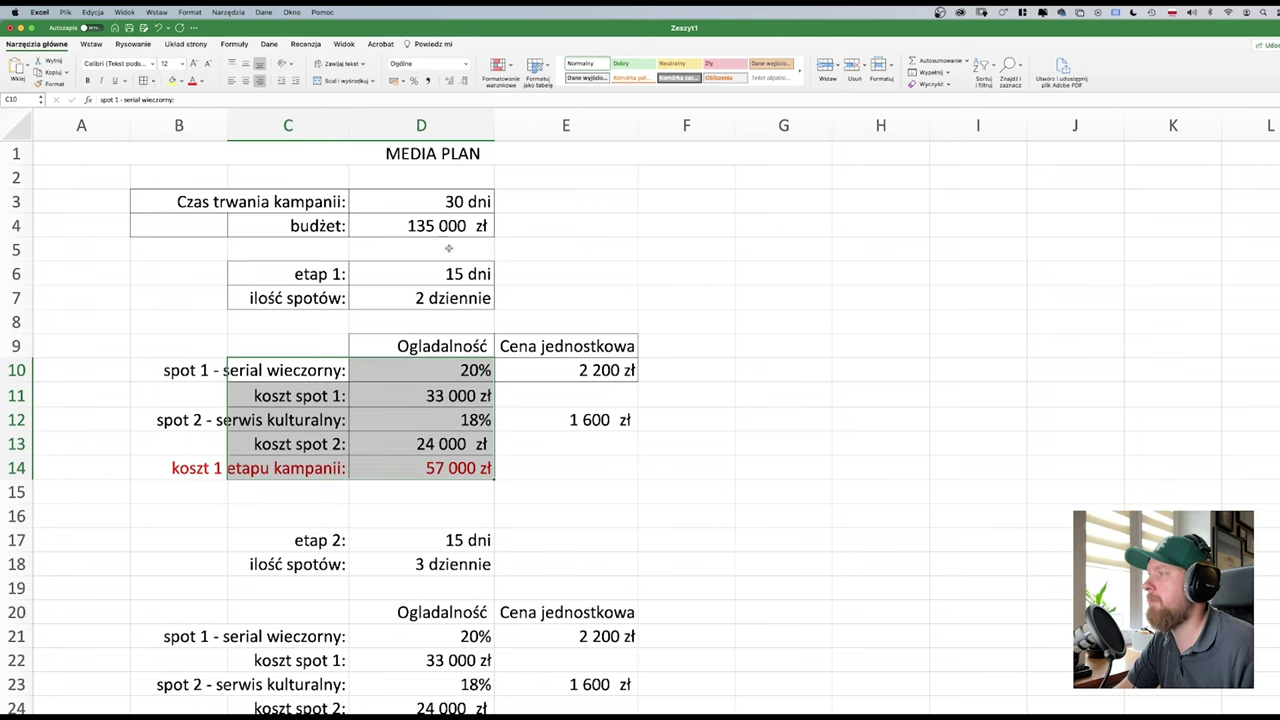
{"action": "left_click", "coordinate": [560, 420]}
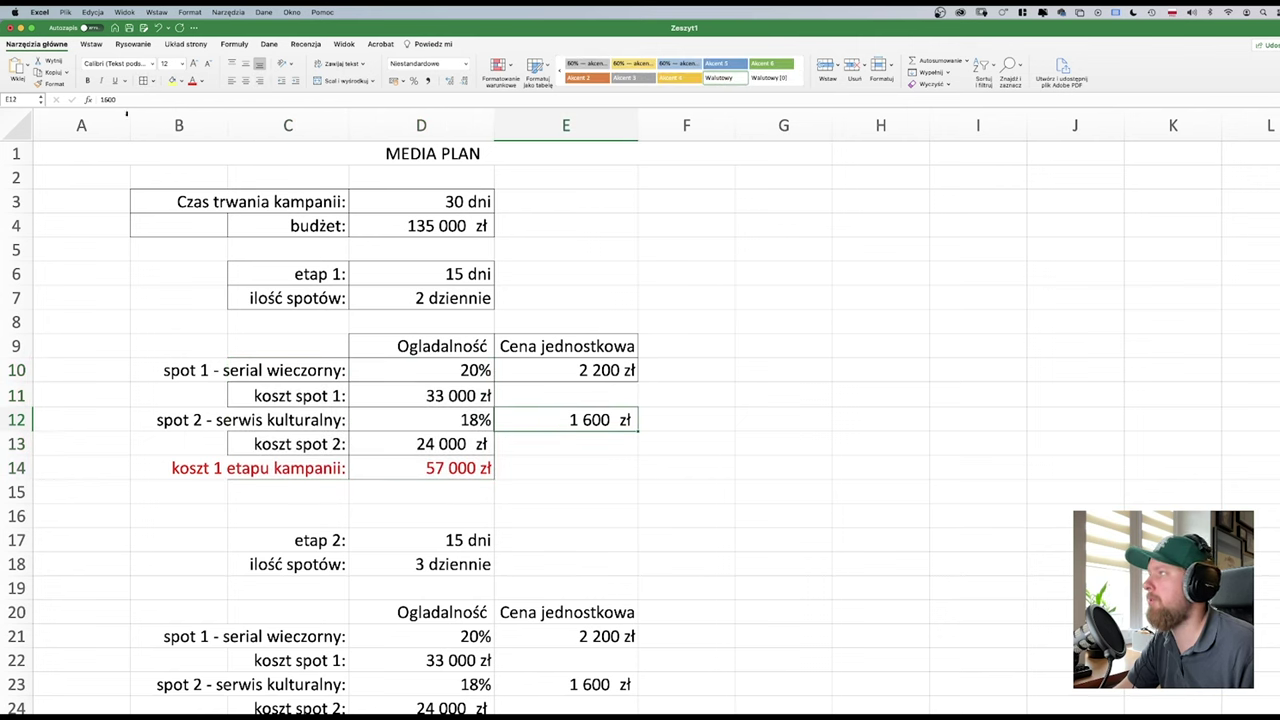
{"action": "left_click_drag", "start_coordinate": [566, 346], "coordinate": [563, 472]}
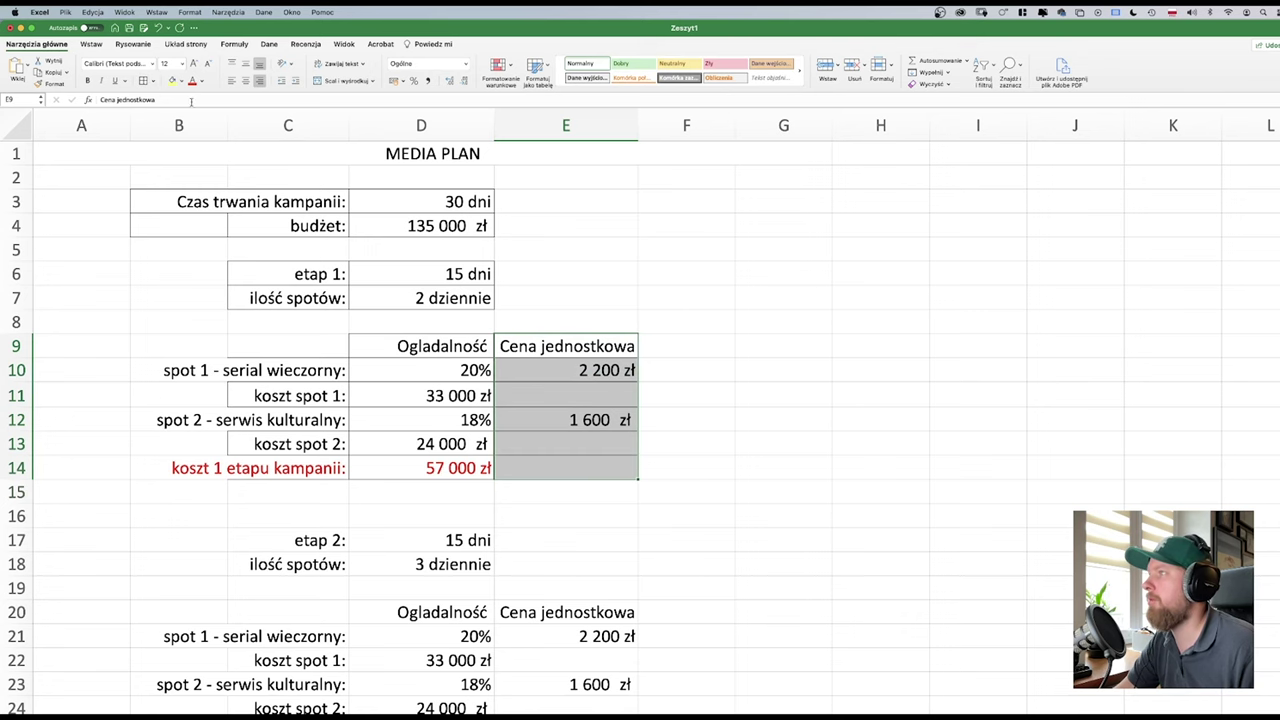
- Apply all borders to the stage 2 details in C17:D18 and the stage 2 spot costs in B21:E27
{"action": "scroll", "coordinate": [520, 380], "scroll_direction": "down", "scroll_amount": 5}
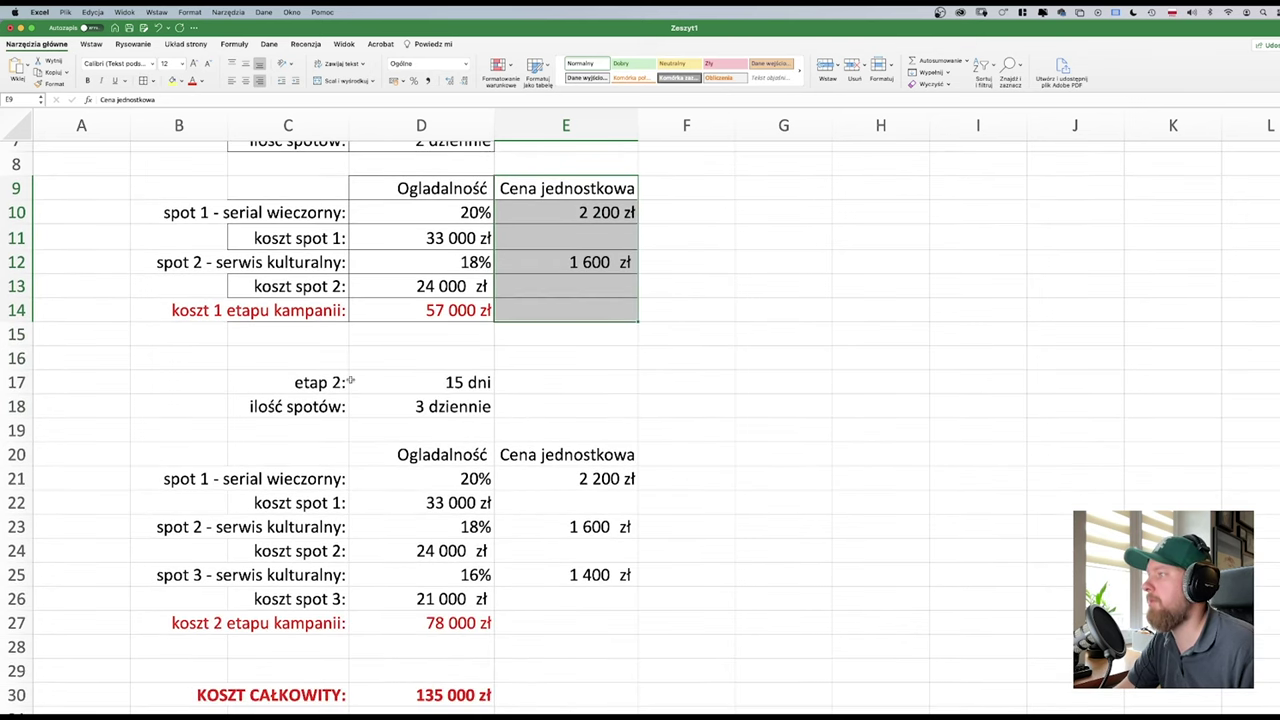
{"action": "left_click_drag", "start_coordinate": [320, 382], "coordinate": [419, 402]}
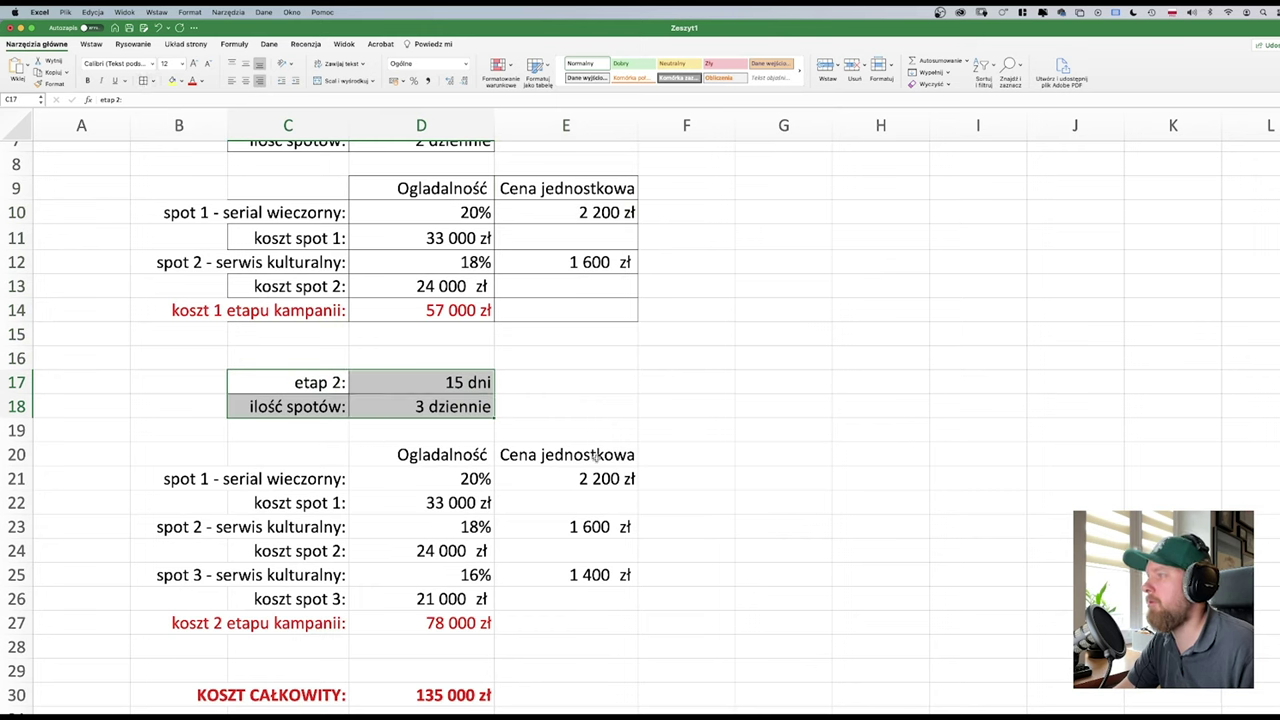
{"action": "left_click_drag", "start_coordinate": [594, 479], "coordinate": [245, 625]}
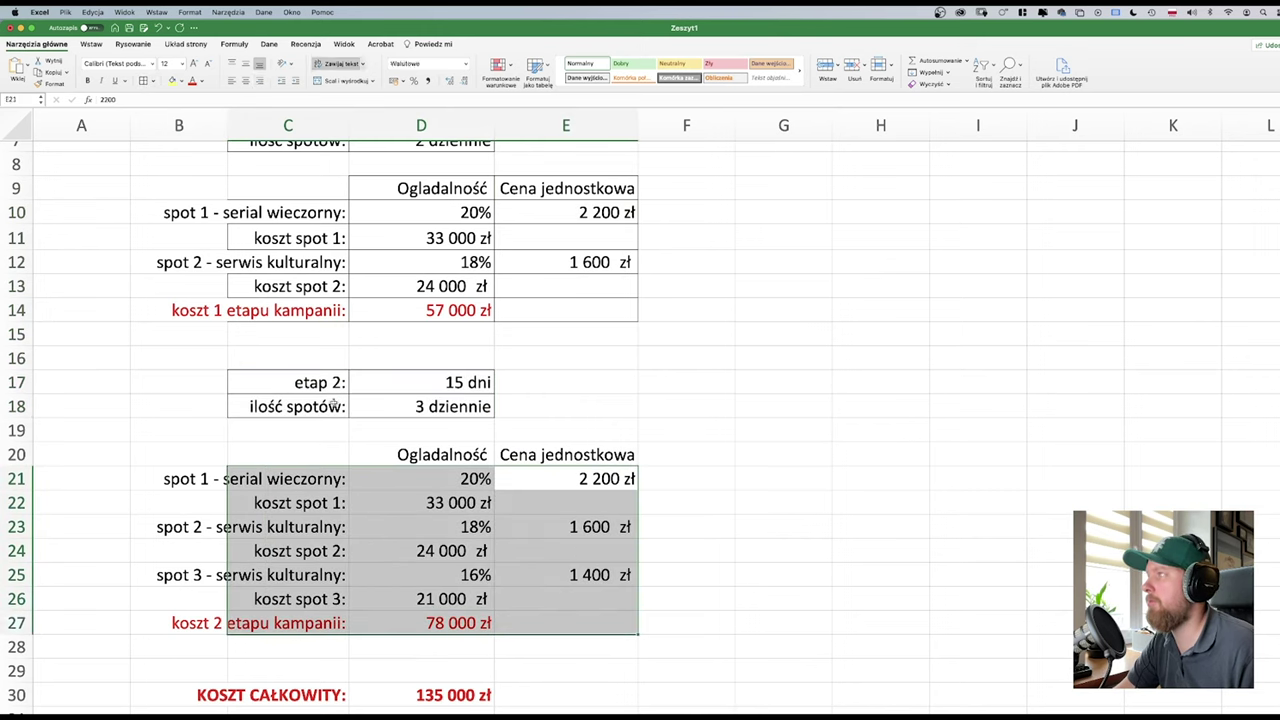
{"action": "left_click", "coordinate": [143, 80]}
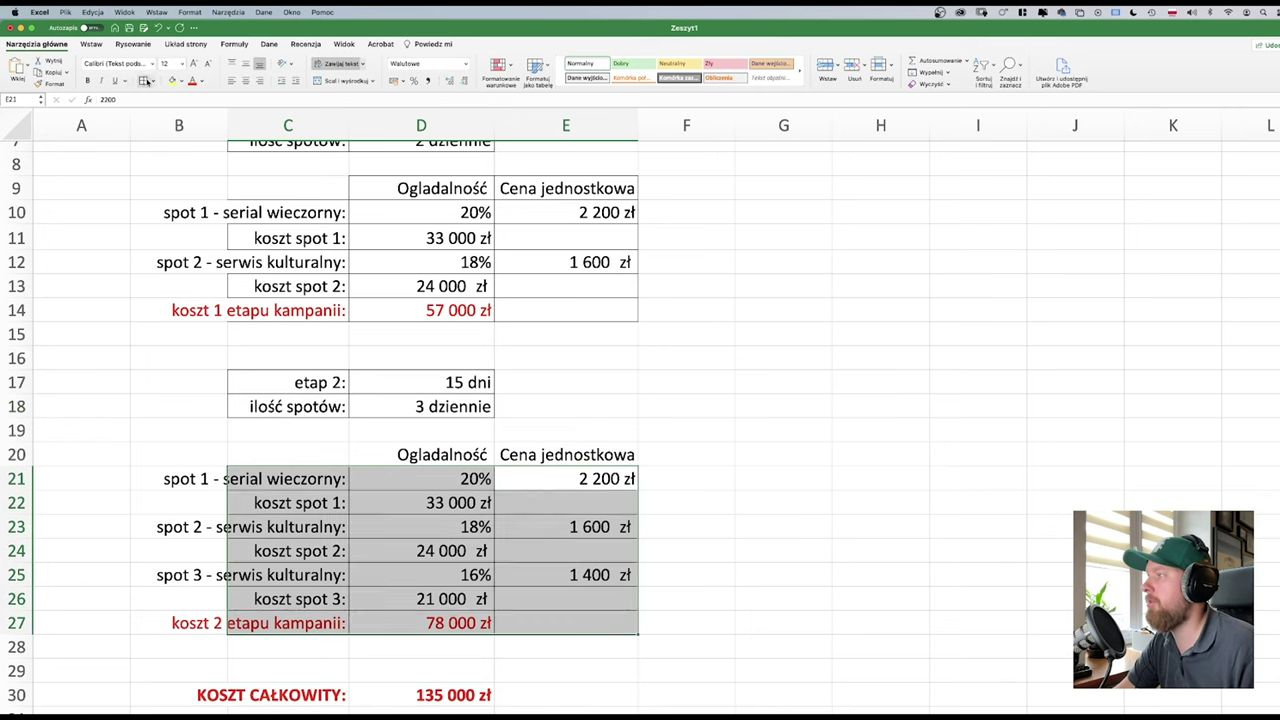
{"action": "left_click_drag", "start_coordinate": [175, 510], "coordinate": [600, 624]}
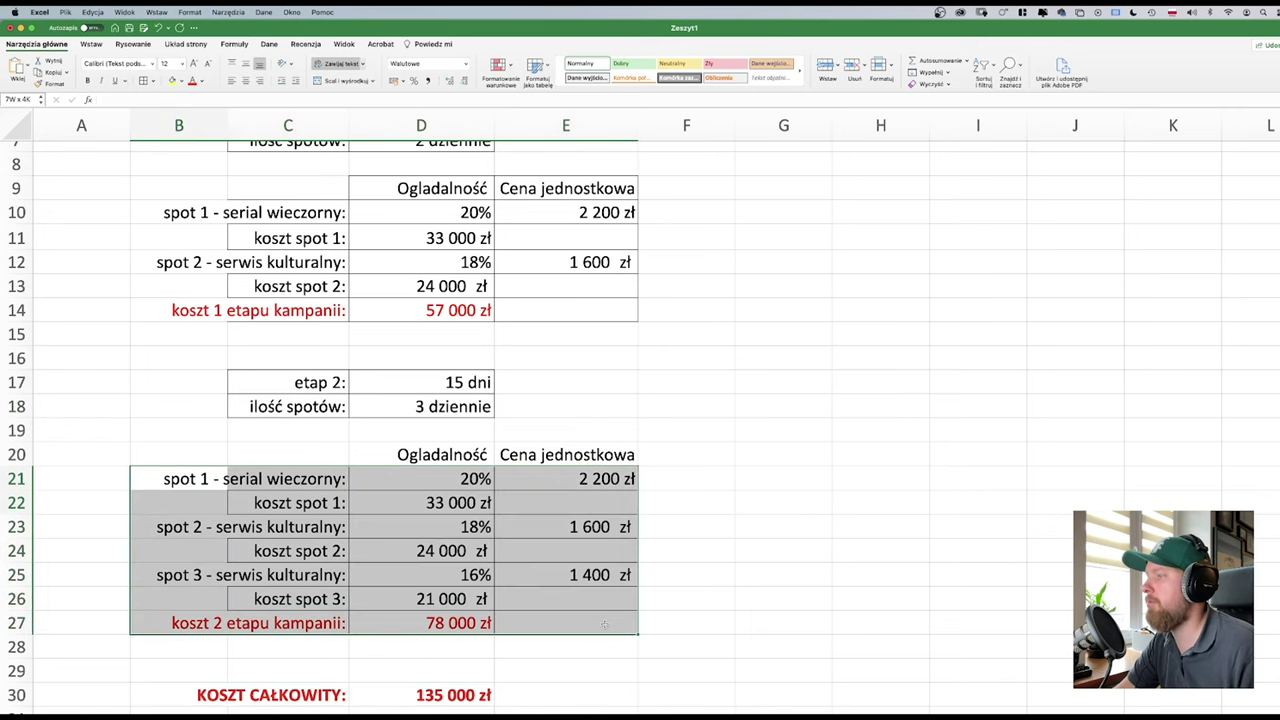
{"action": "left_click", "coordinate": [150, 86]}
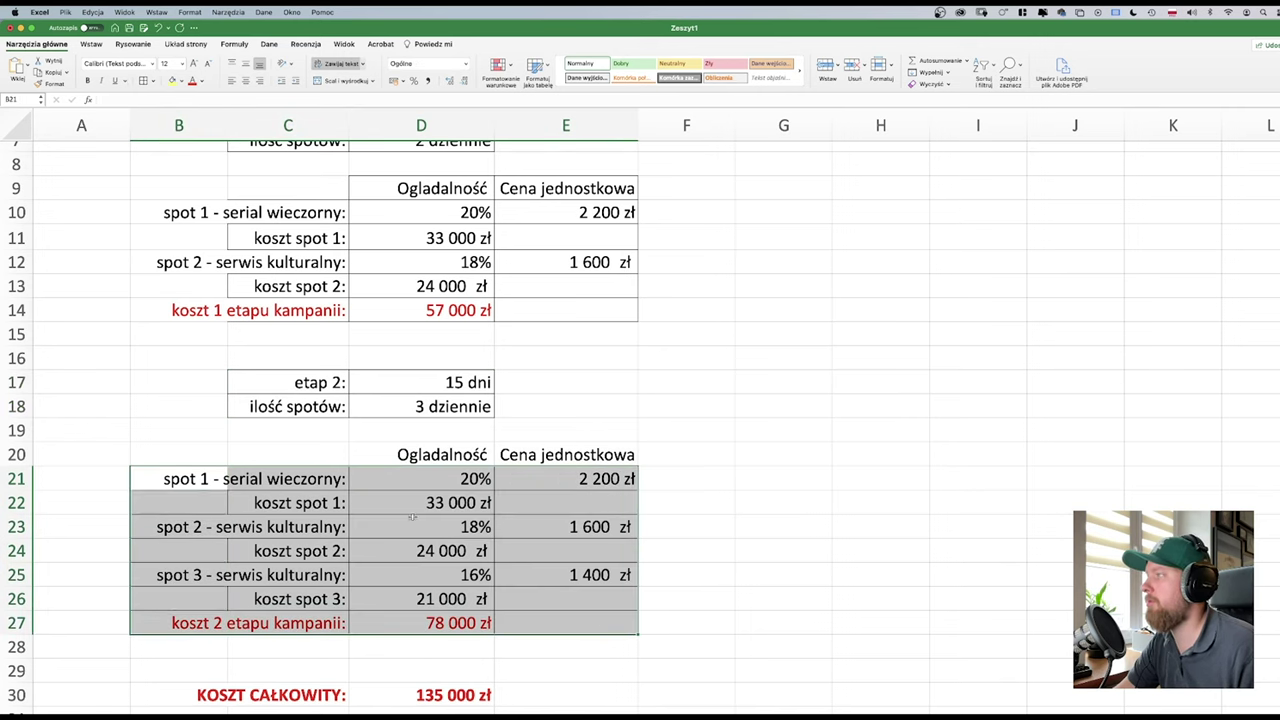
{"action": "left_click", "coordinate": [590, 627]}
- Apply all borders to the whole stage 1 spot cost table, B9:E14, including the label column B
{"action": "scroll", "coordinate": [531, 571], "scroll_direction": "up", "scroll_amount": 5}
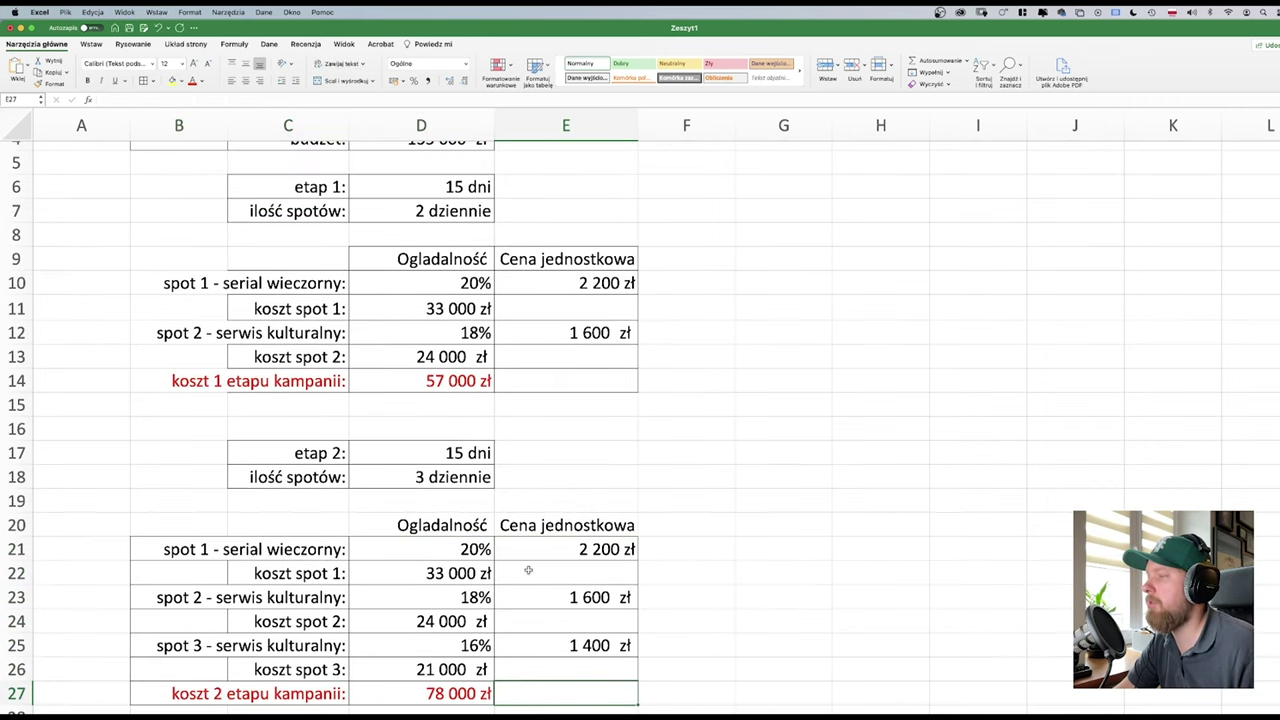
{"action": "scroll", "coordinate": [528, 569], "scroll_direction": "down", "scroll_amount": 1}
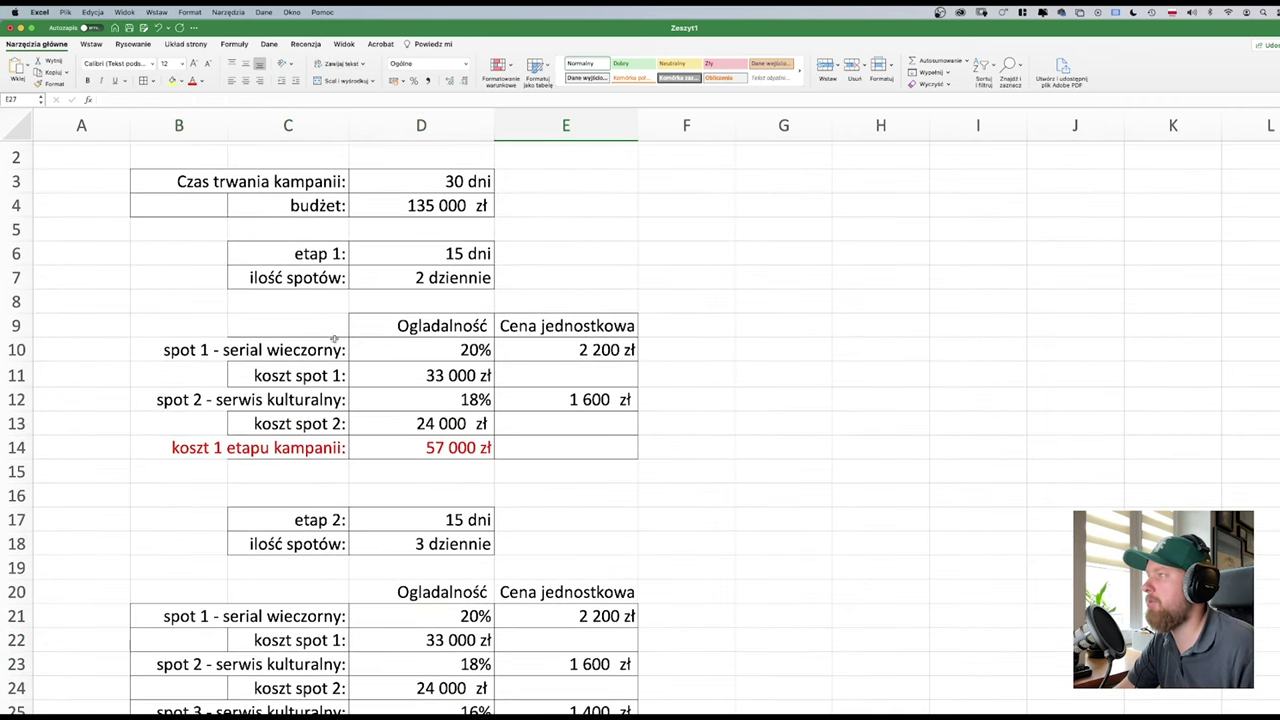
{"action": "mouse_move", "coordinate": [193, 320]}
{"action": "left_mouse_down"}
{"action": "mouse_move", "coordinate": [585, 352]}
{"action": "mouse_move", "coordinate": [600, 452]}
{"action": "mouse_move", "coordinate": [190, 322]}
{"action": "left_mouse_up"}
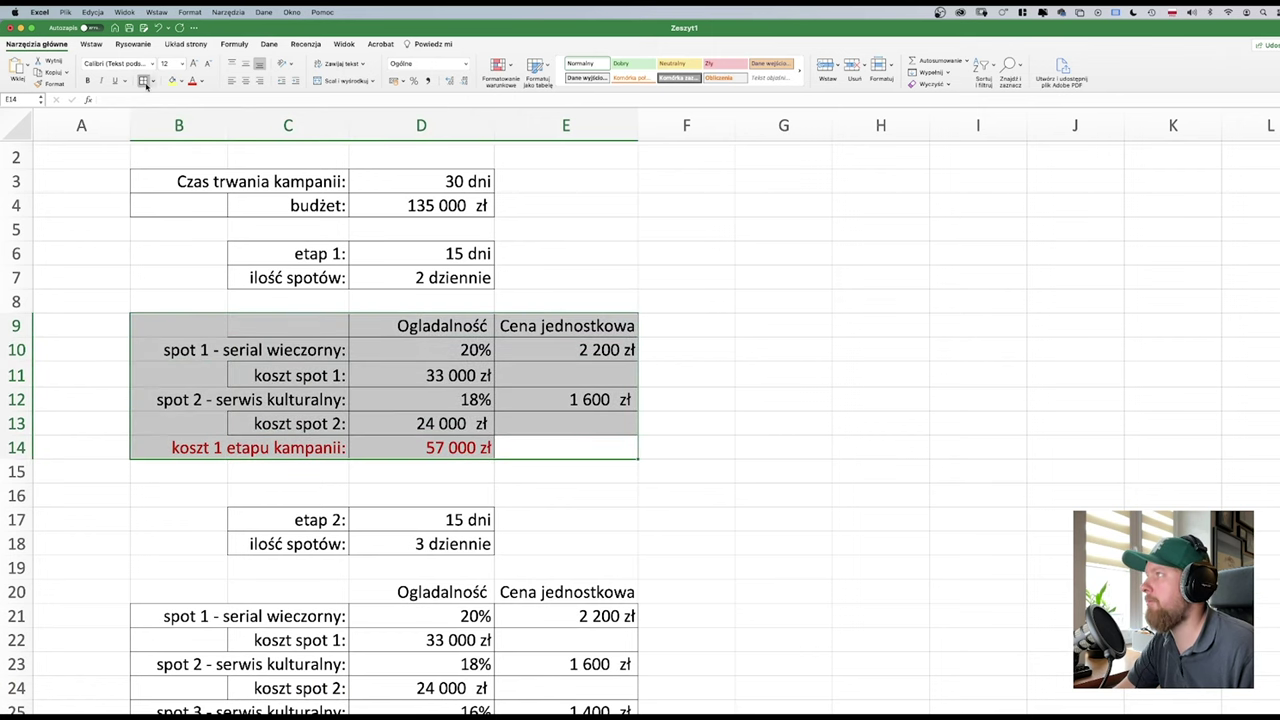
- Apply borders to the KOSZT CAŁKOWITY row, B30:D30
{"action": "scroll", "coordinate": [480, 414], "scroll_direction": "down", "scroll_amount": 4}
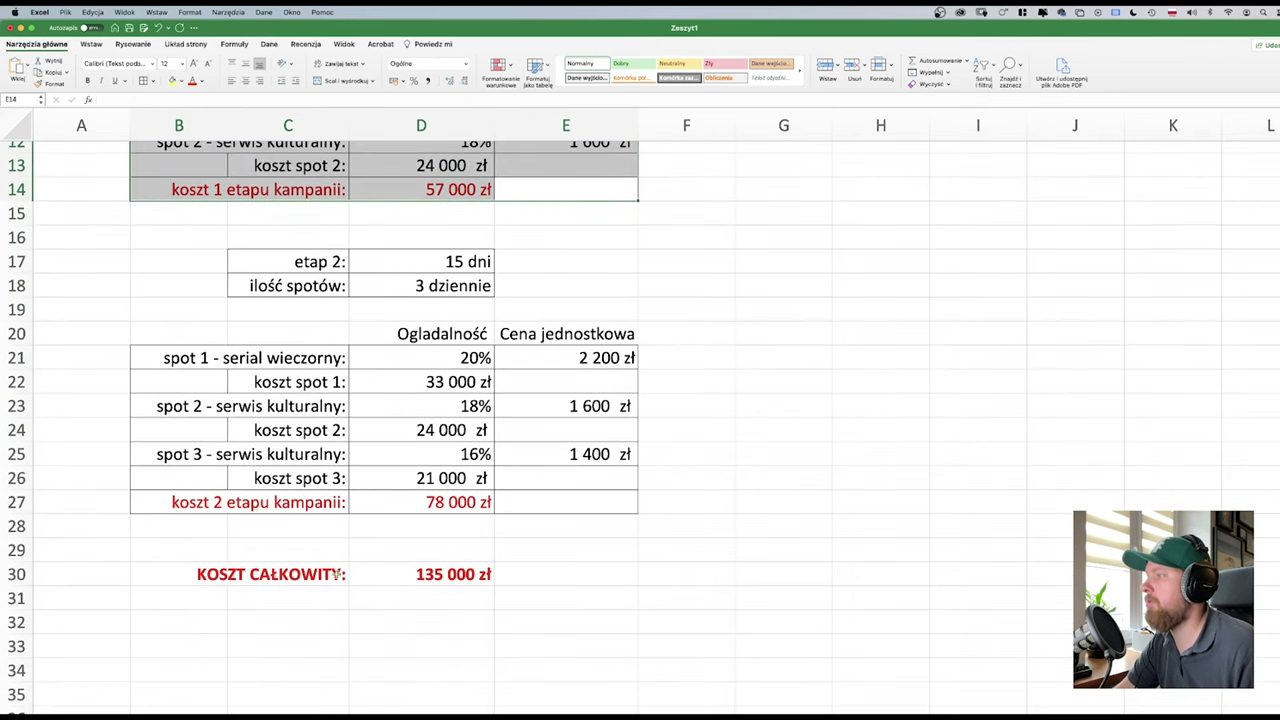
{"action": "left_click_drag", "start_coordinate": [173, 572], "coordinate": [482, 575]}
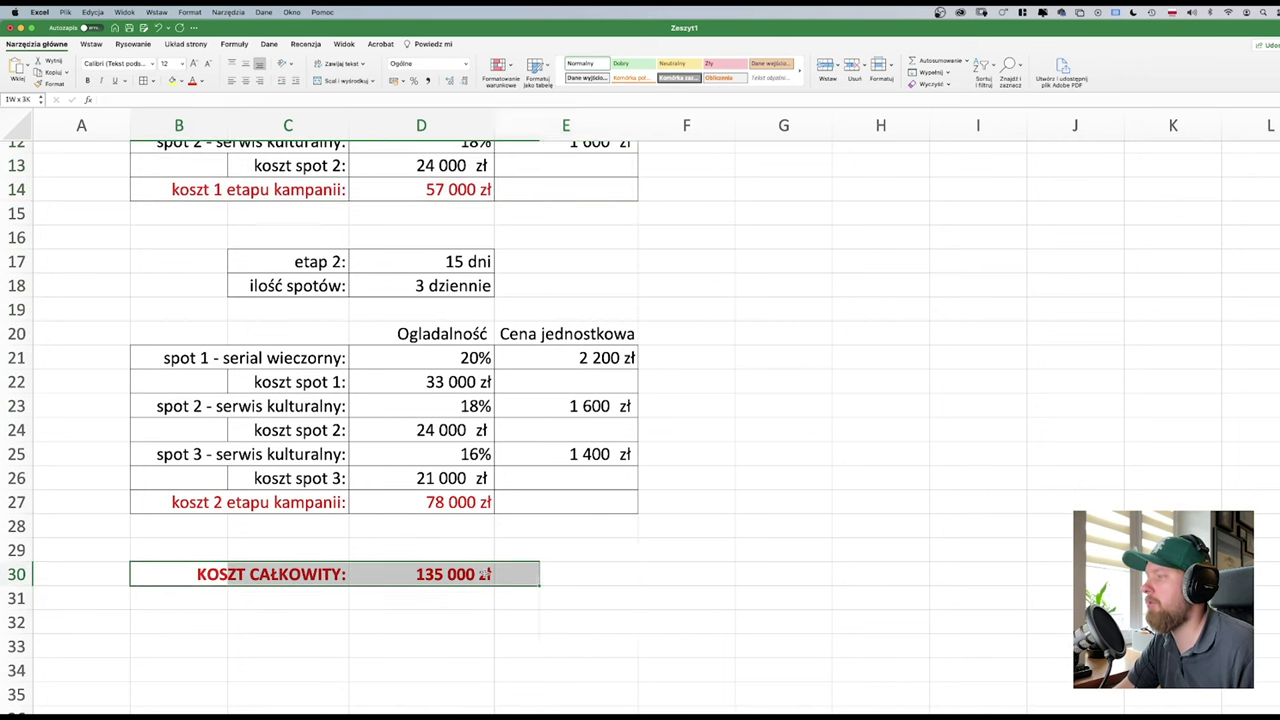
{"action": "left_click", "coordinate": [152, 80]}
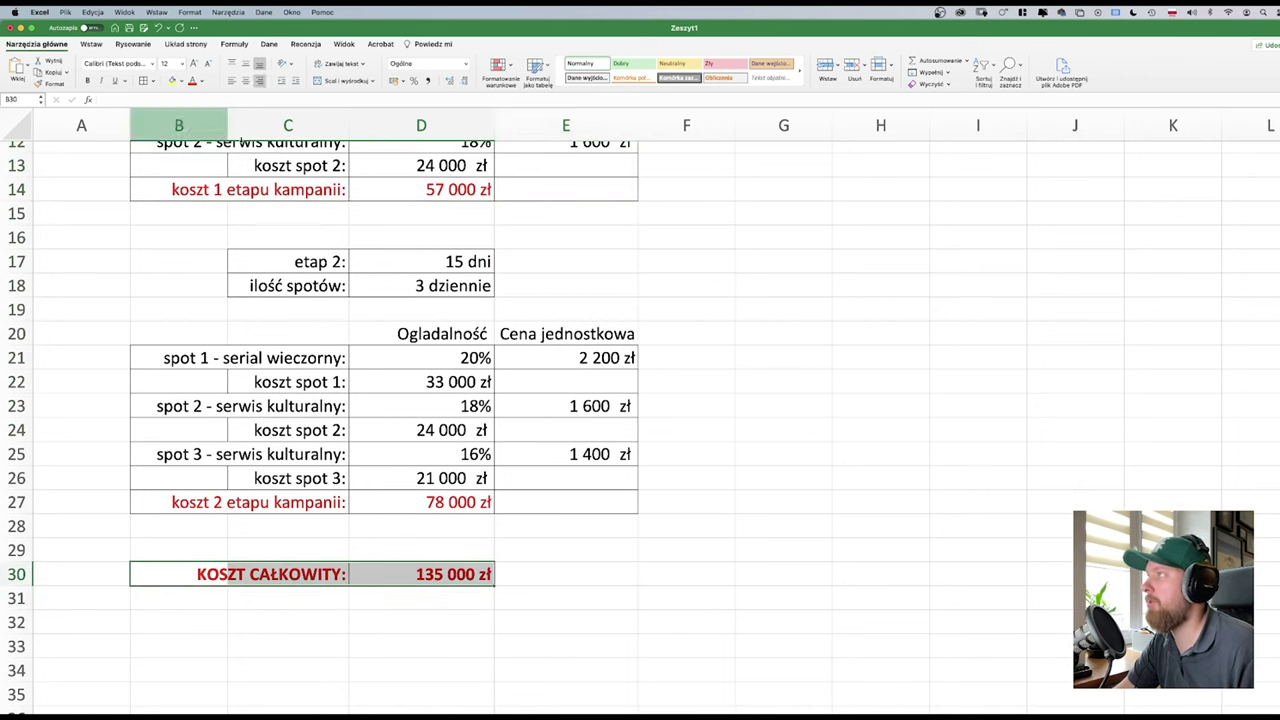
{"action": "left_click", "coordinate": [563, 552]}
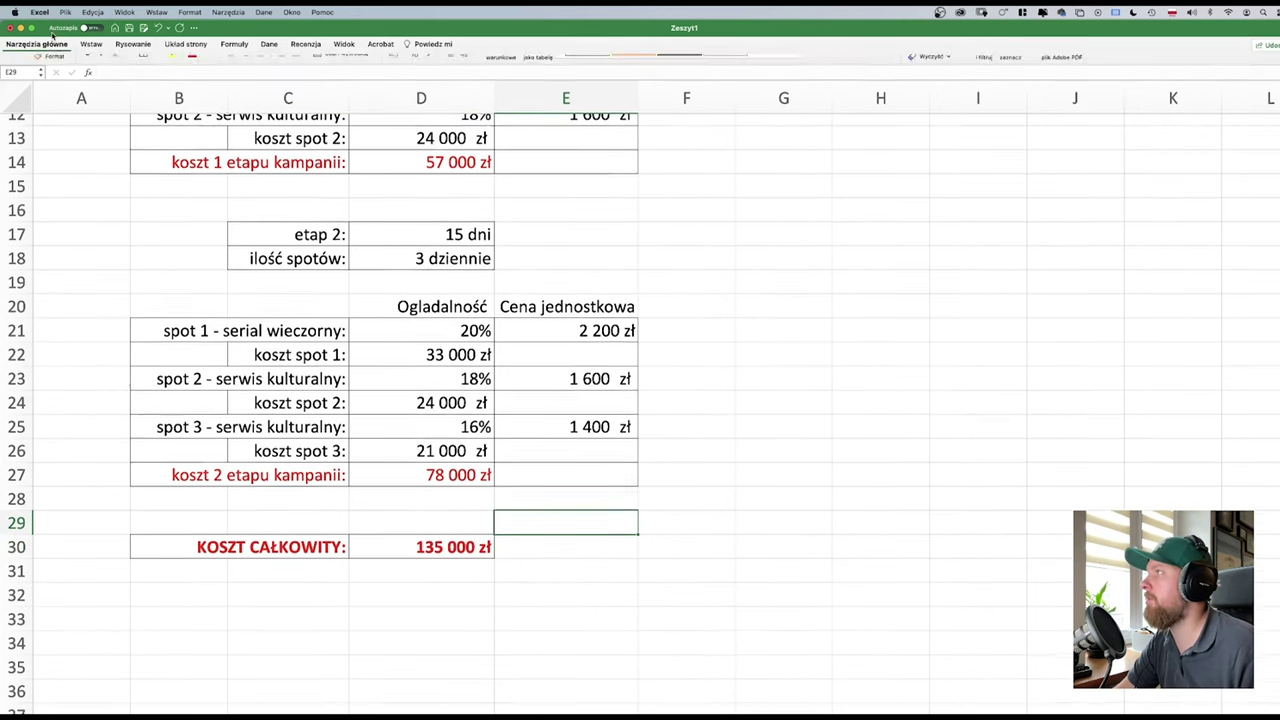
- Check how the media plan sheet looks in the print preview, leaving without printing
{"action": "left_click", "coordinate": [65, 12]}
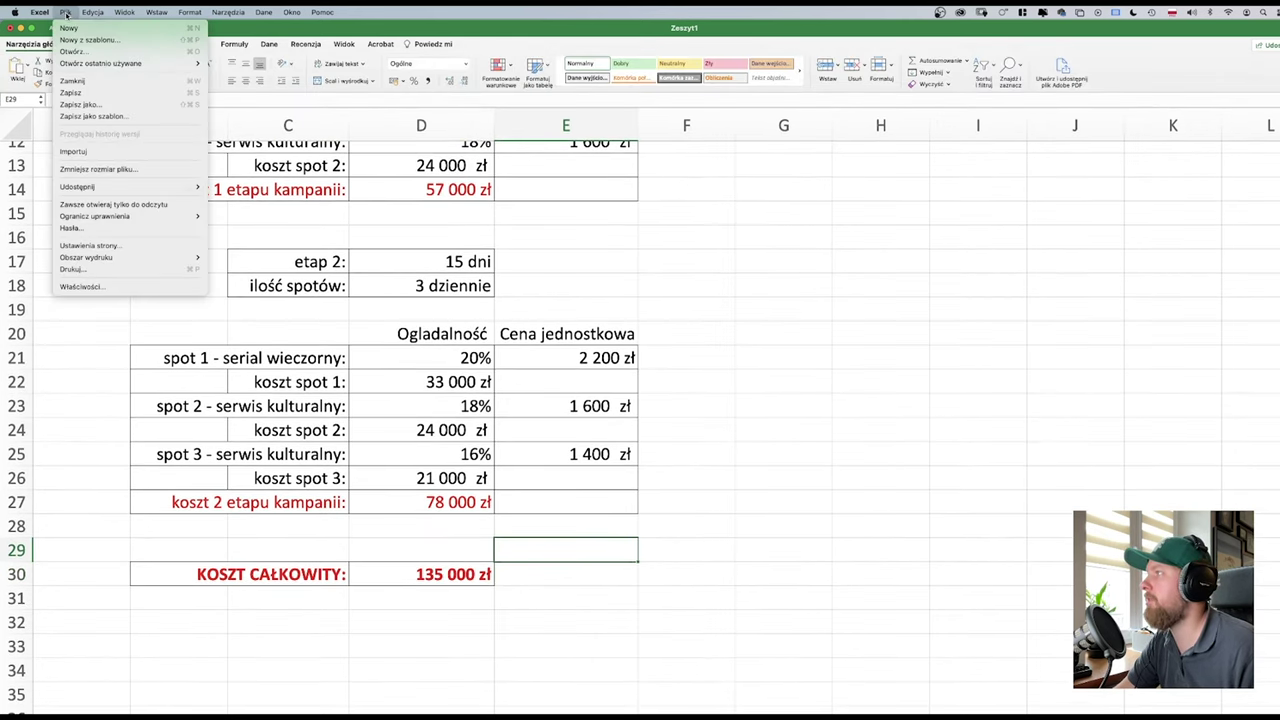
{"action": "left_click", "coordinate": [72, 269]}
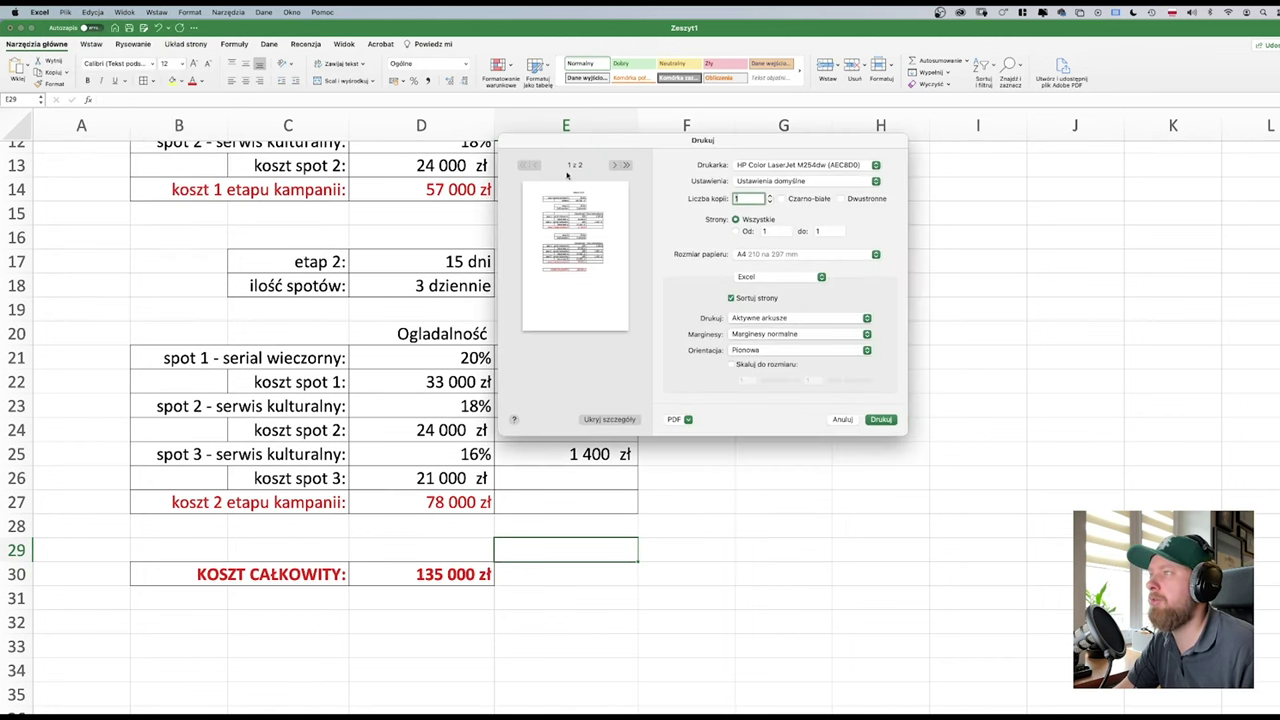
{"action": "left_click", "coordinate": [842, 420]}
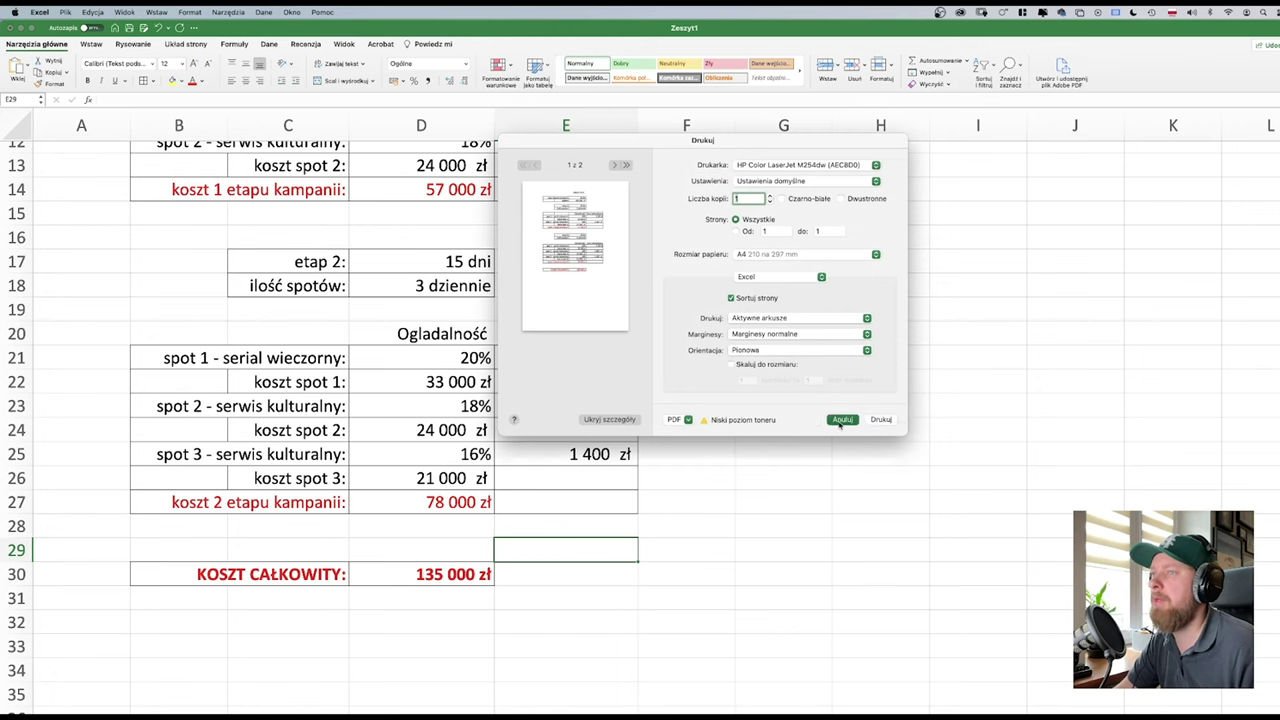
{"action": "left_click", "coordinate": [66, 12]}
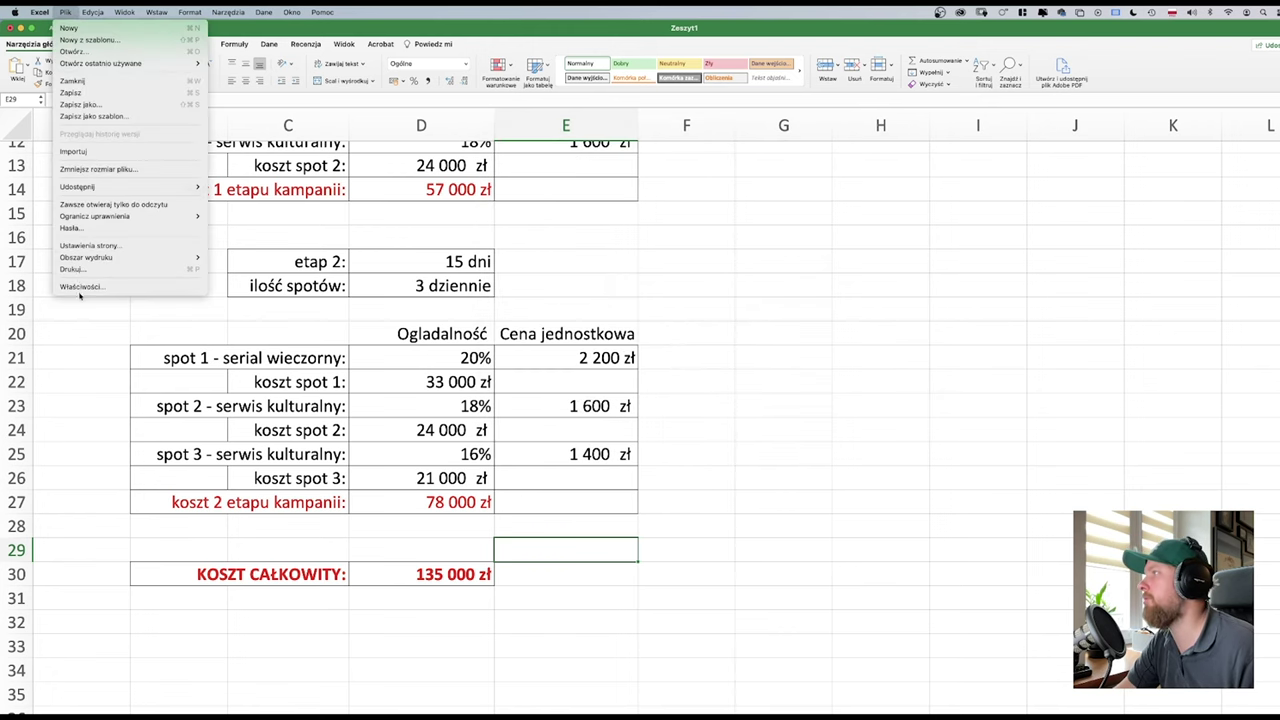
{"action": "mouse_move", "coordinate": [87, 262]}
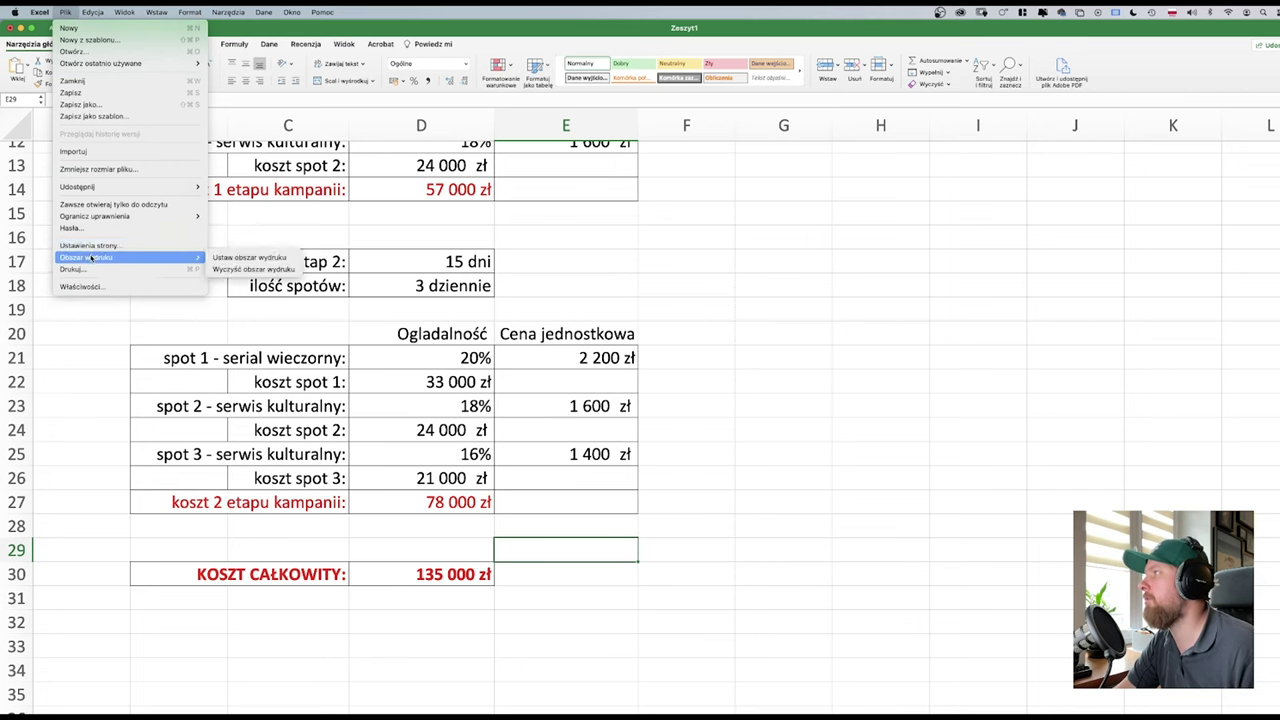
{"action": "mouse_move", "coordinate": [37, 10]}
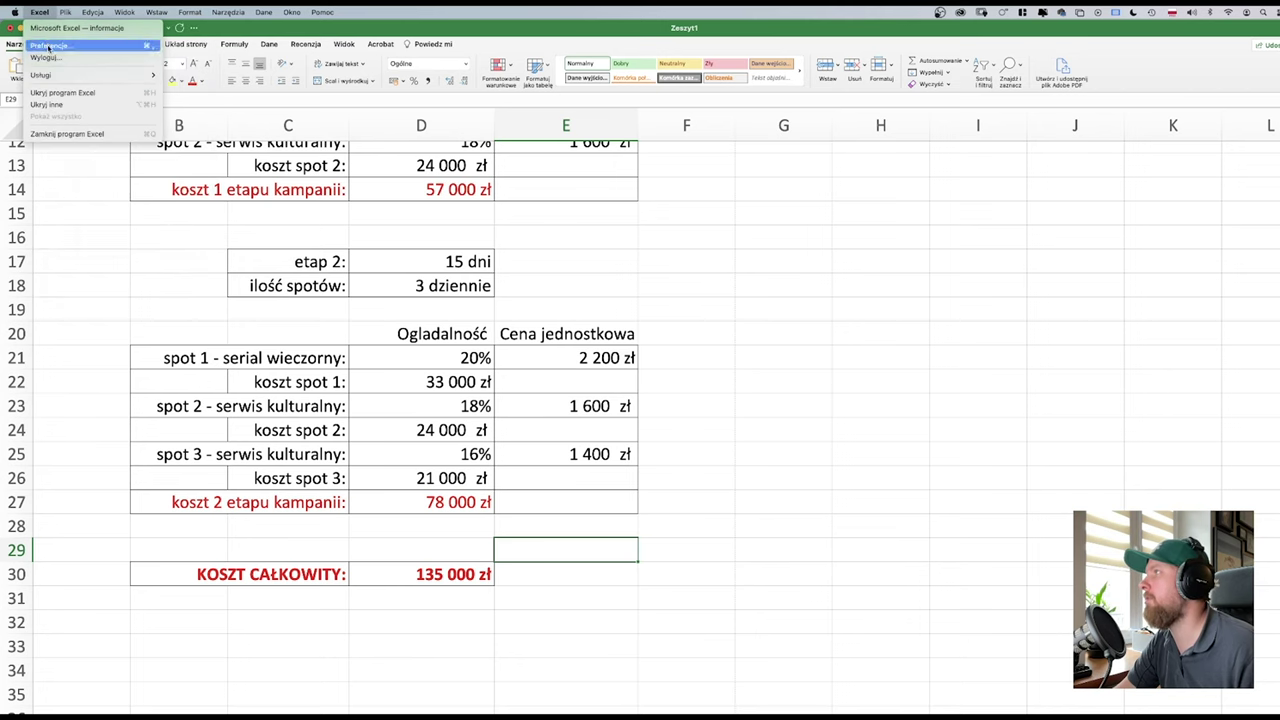
{"action": "left_click", "coordinate": [47, 46]}
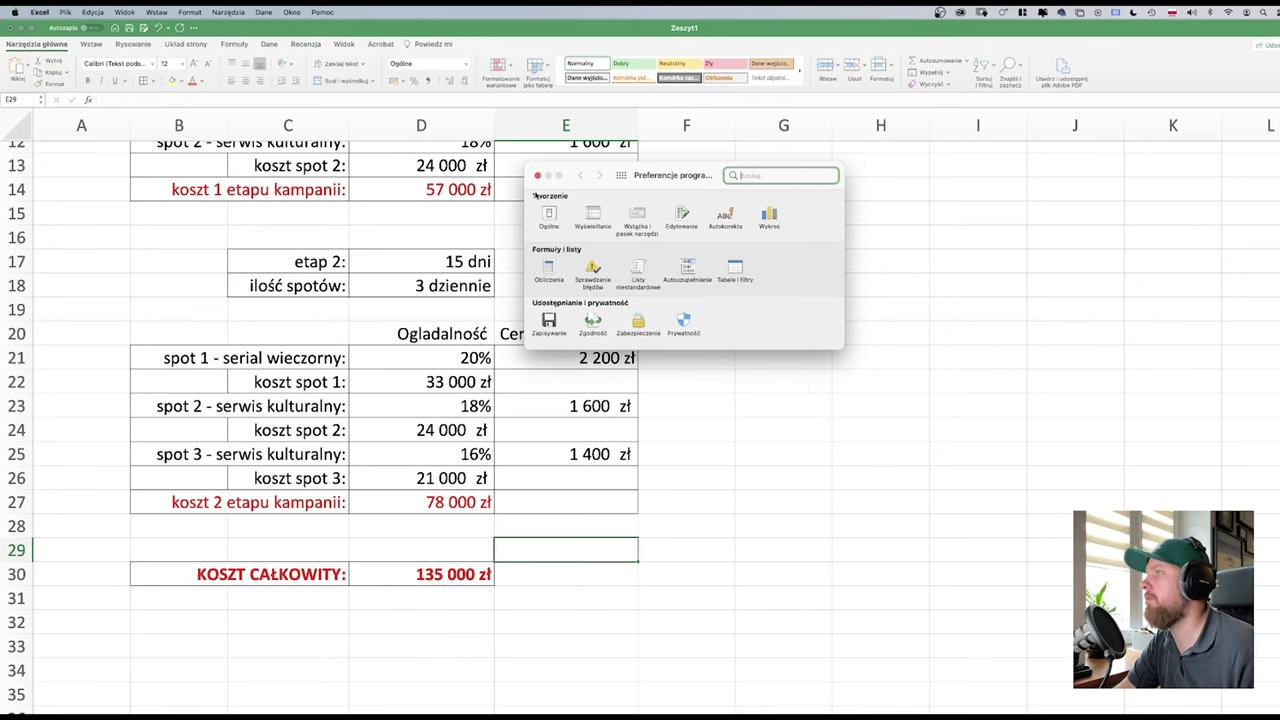
{"action": "left_click", "coordinate": [538, 175]}
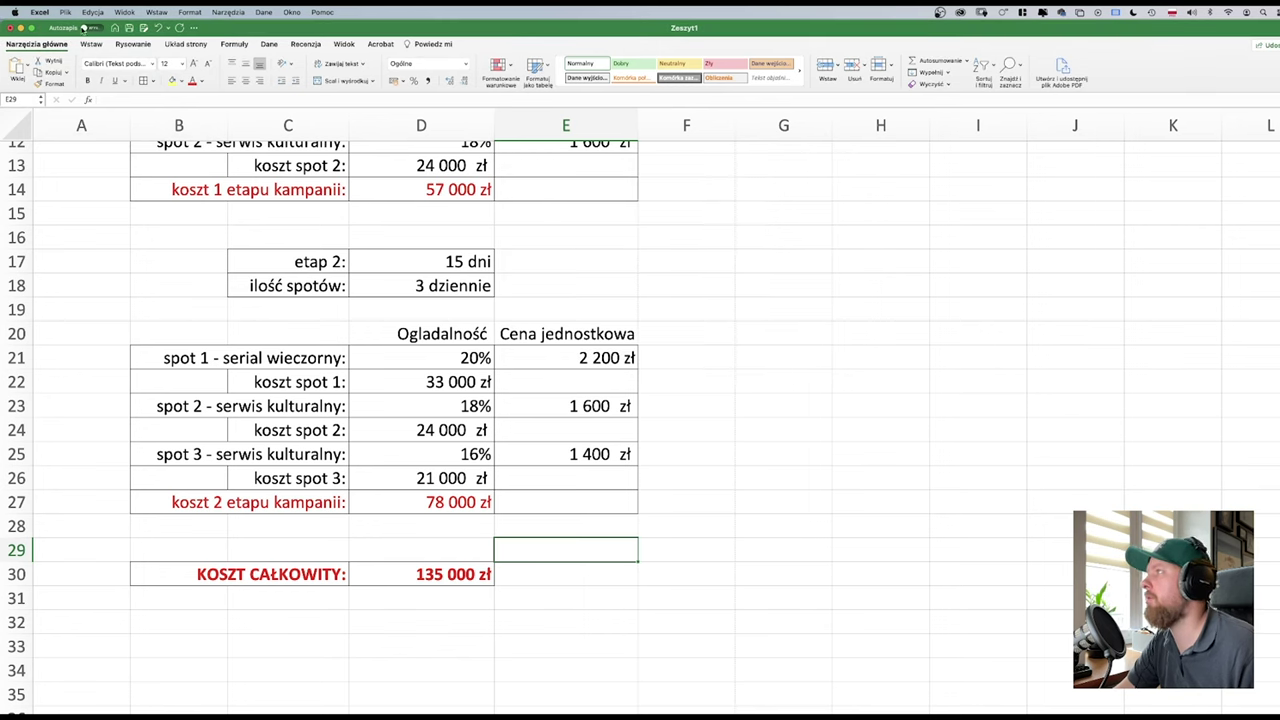
{"action": "left_click", "coordinate": [192, 28]}
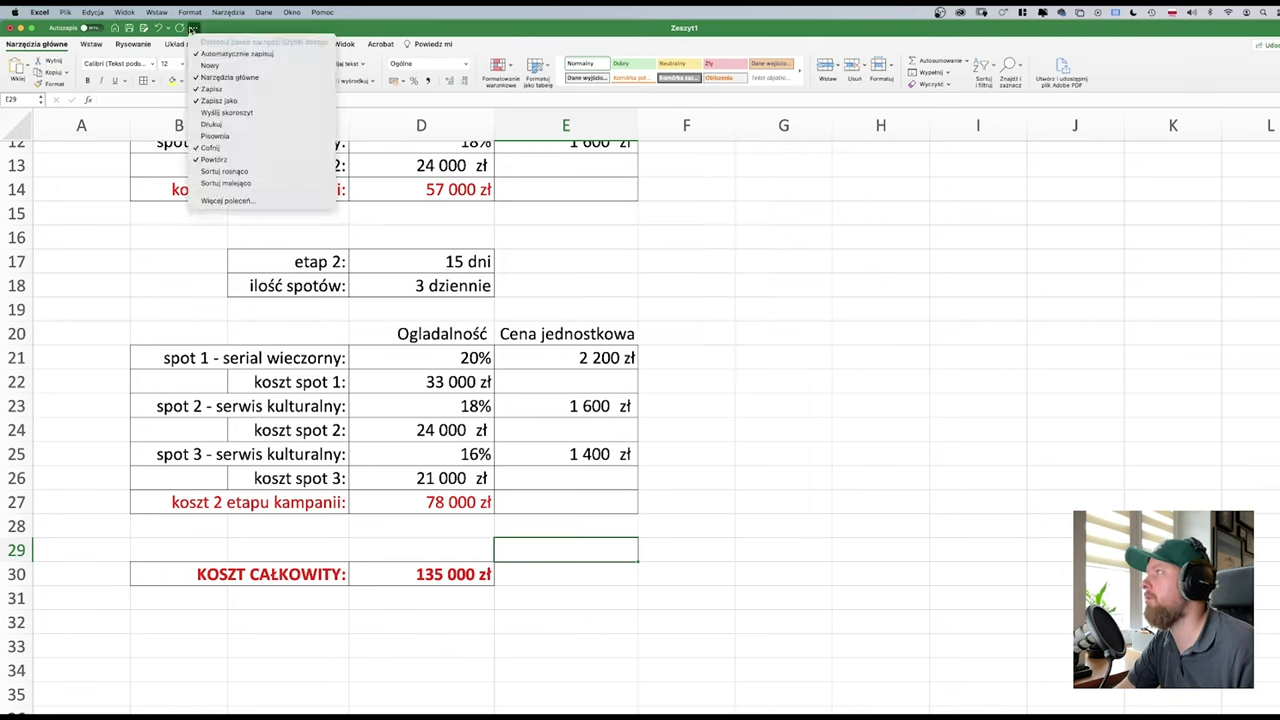
{"action": "left_click", "coordinate": [212, 124]}
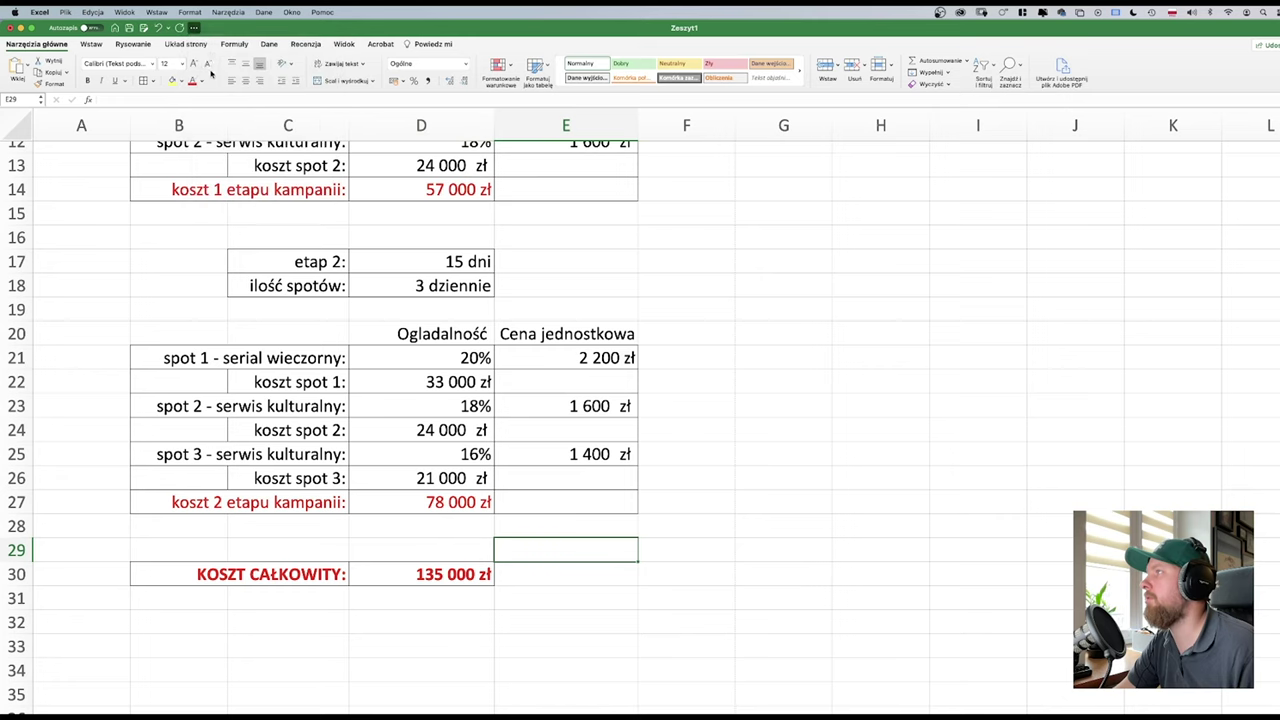
- Check the sheet's orientation and scaling in the page setup, keeping the existing settings
{"action": "left_click", "coordinate": [207, 28]}
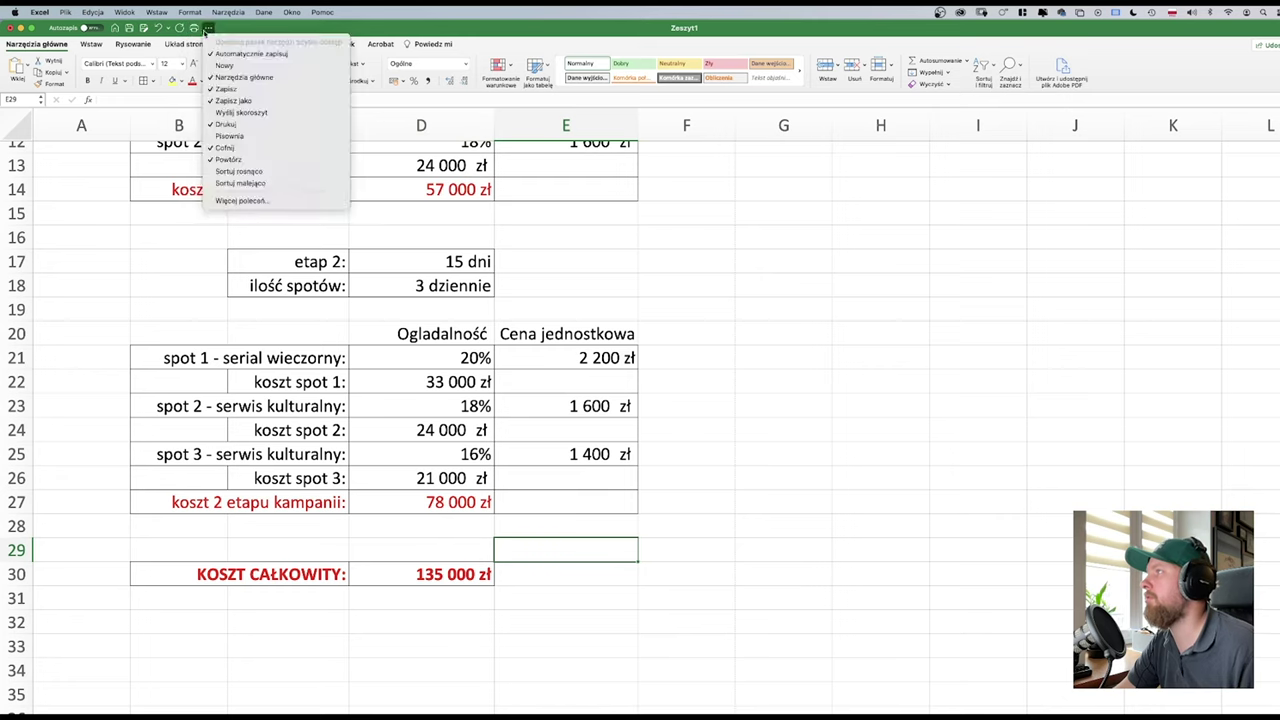
{"action": "key", "text": "Escape"}
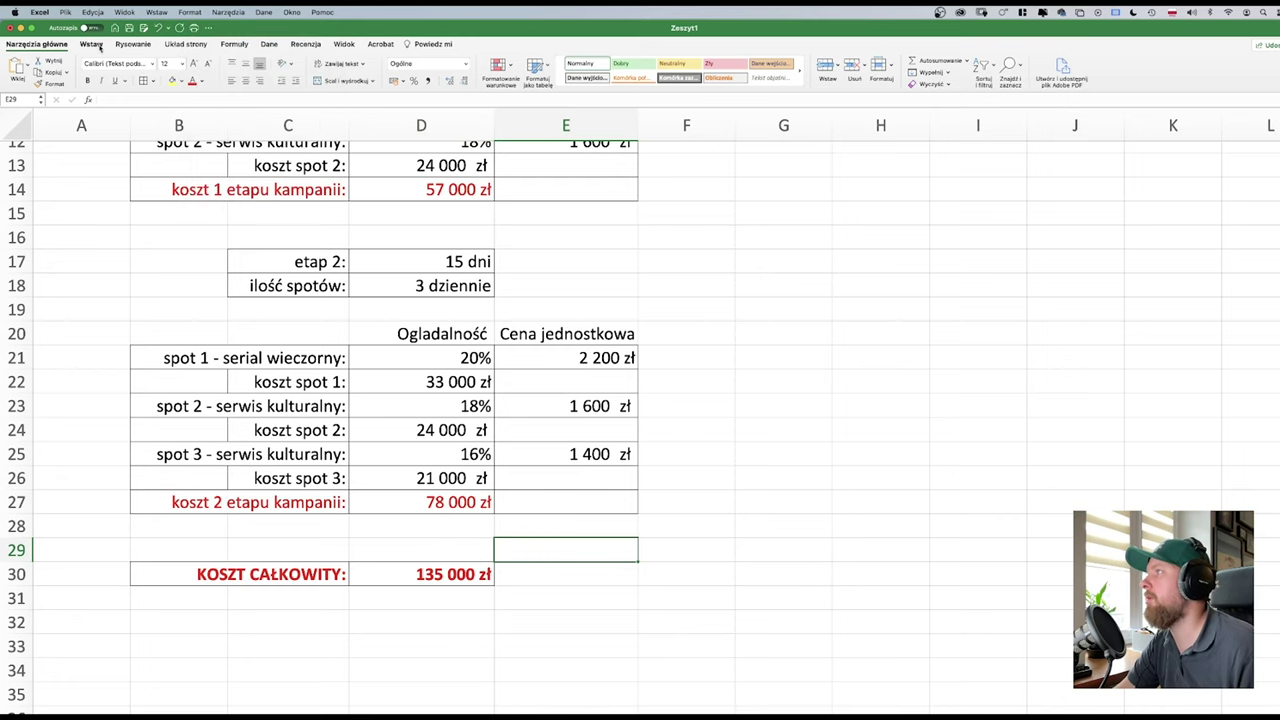
{"action": "left_click", "coordinate": [185, 45]}
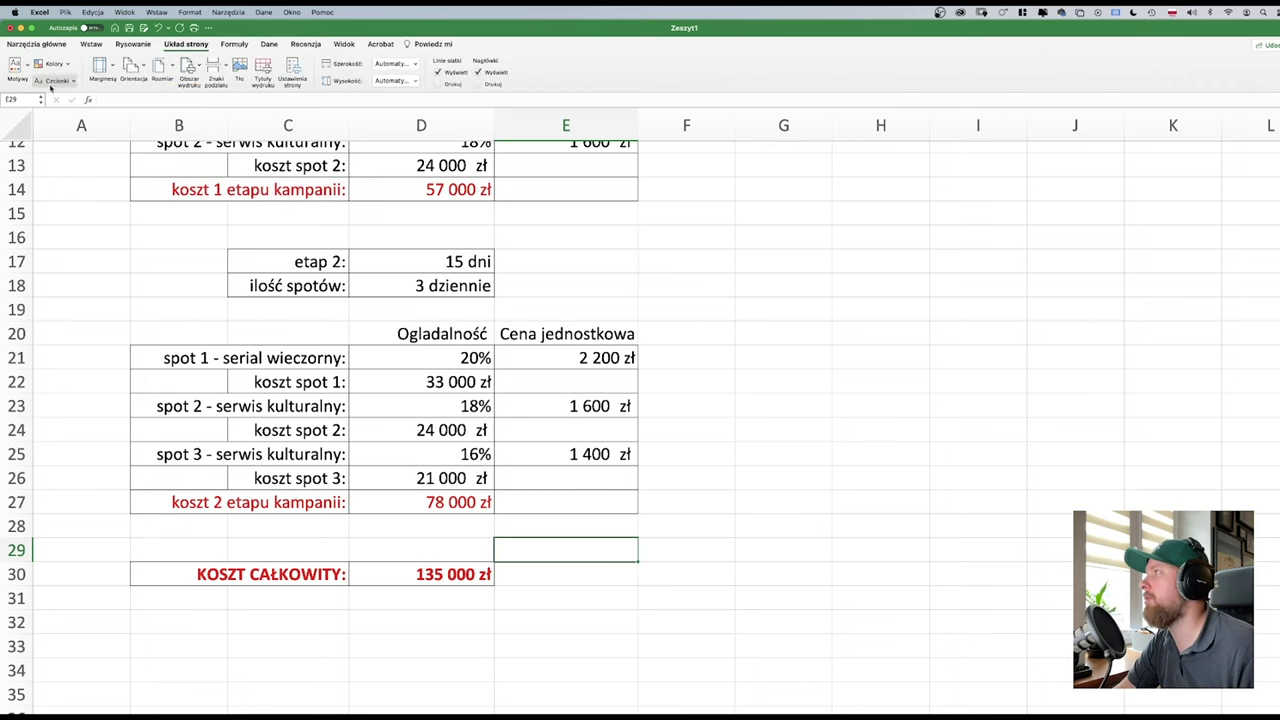
{"action": "left_click", "coordinate": [62, 13]}
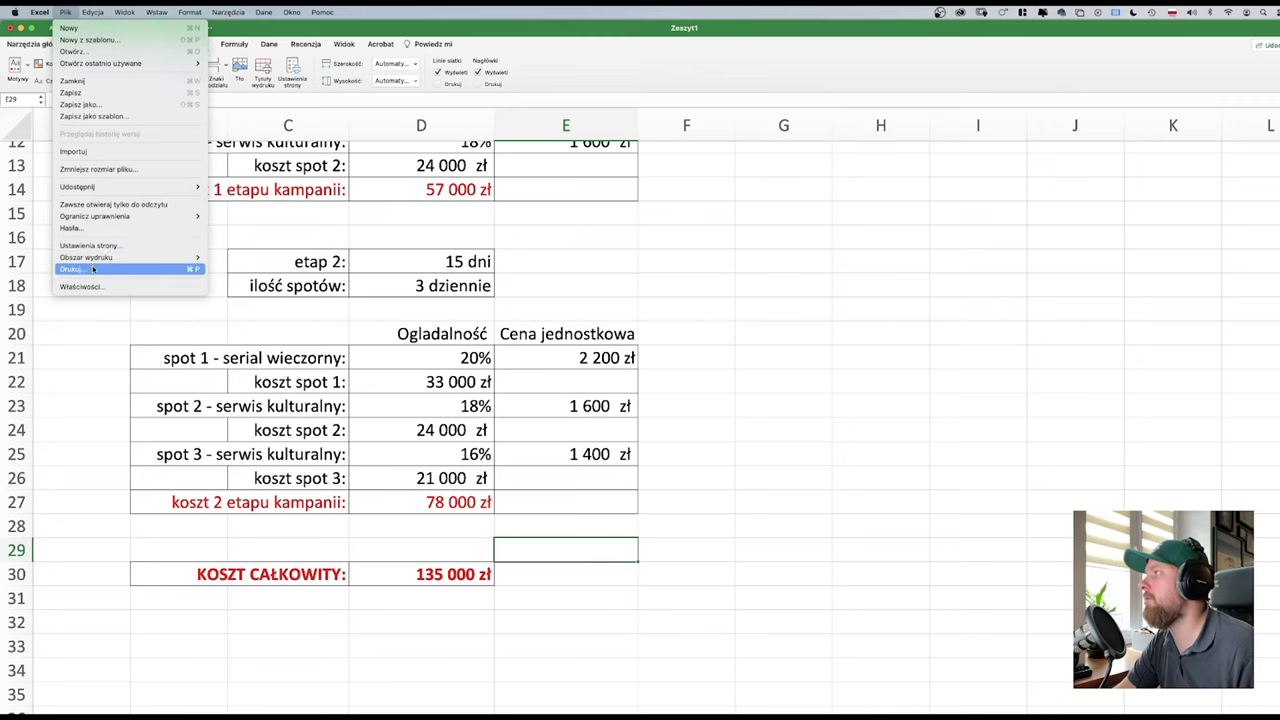
{"action": "mouse_move", "coordinate": [100, 259]}
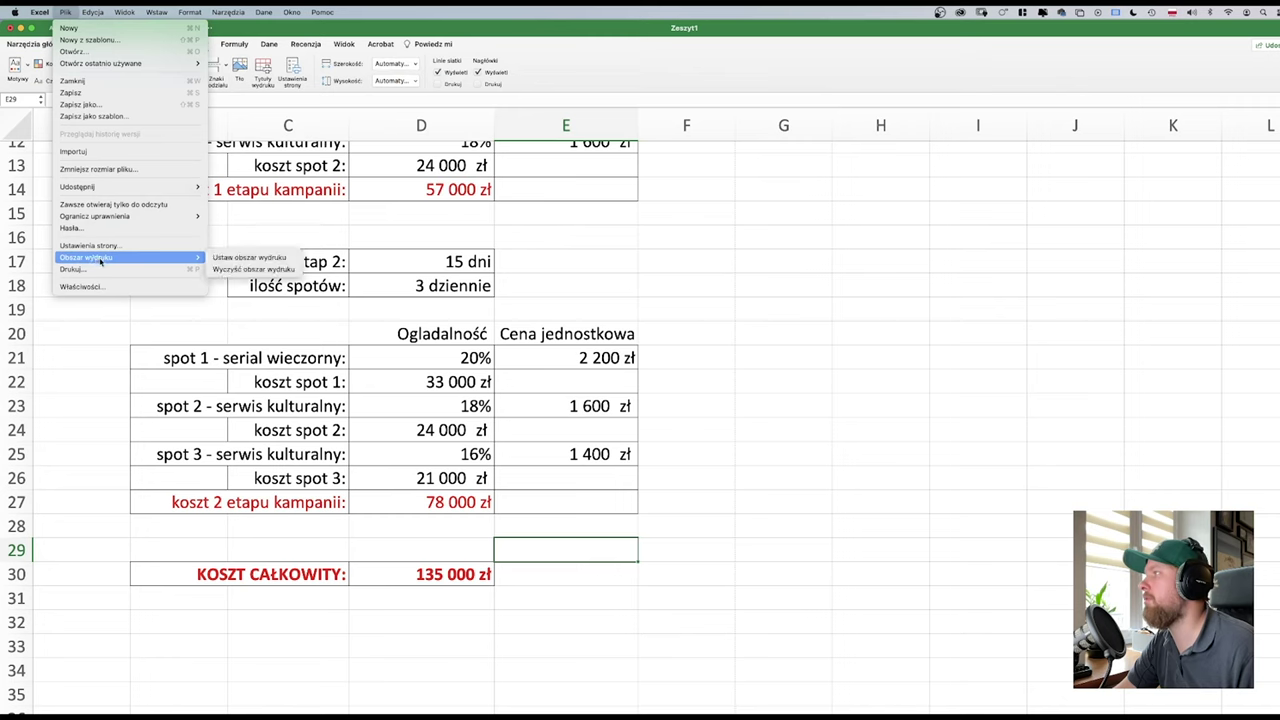
{"action": "left_click", "coordinate": [104, 246]}
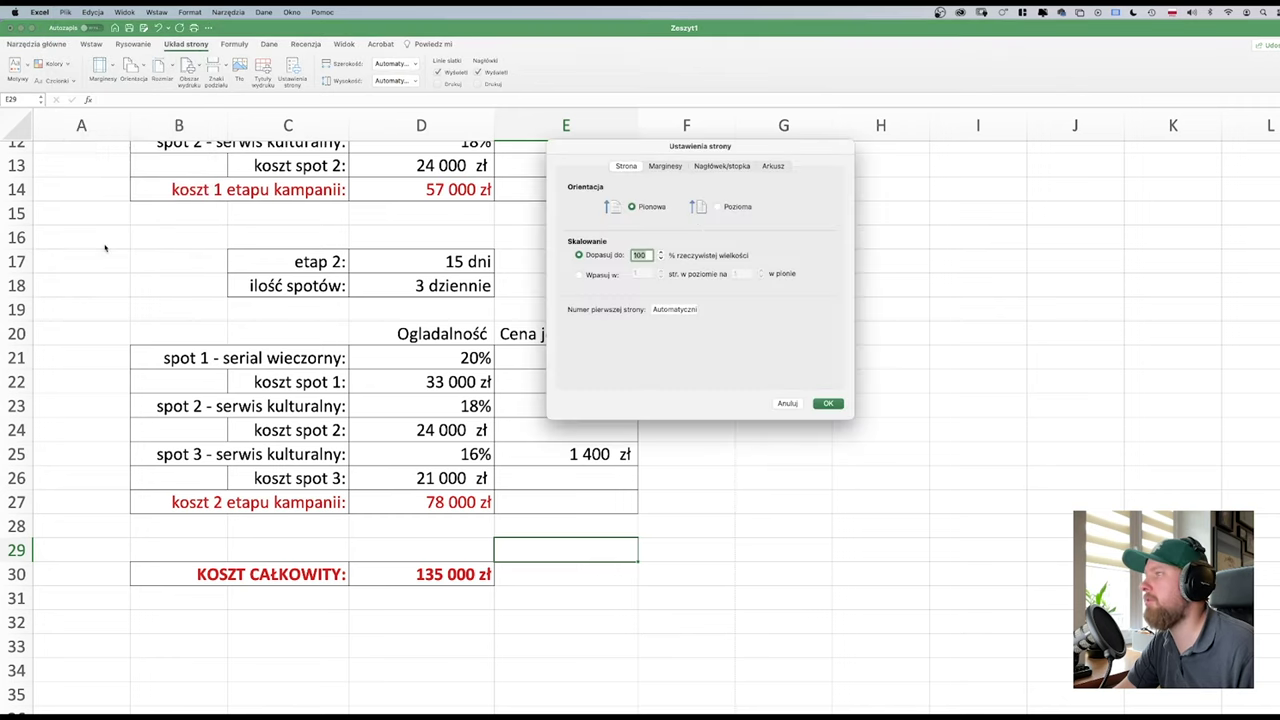
{"action": "left_click", "coordinate": [829, 404]}
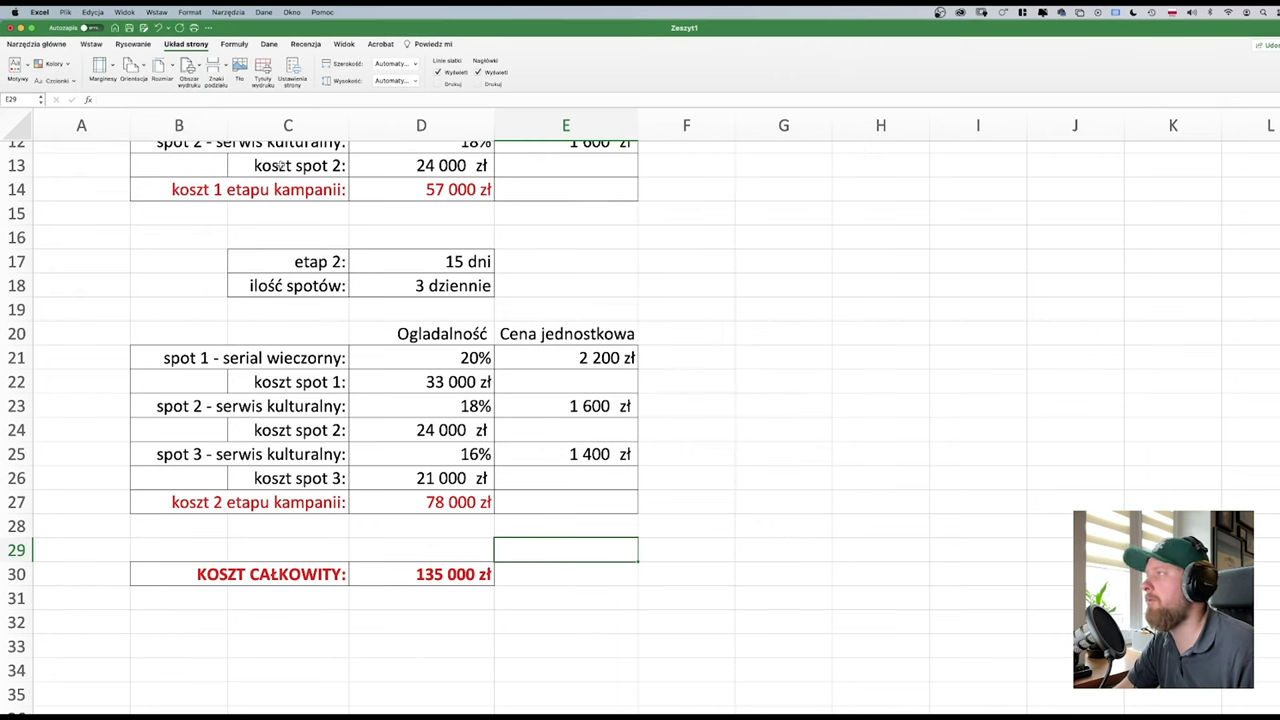
- Examine each page of the media plan in the print preview, leaving without printing
{"action": "left_click", "coordinate": [60, 14]}
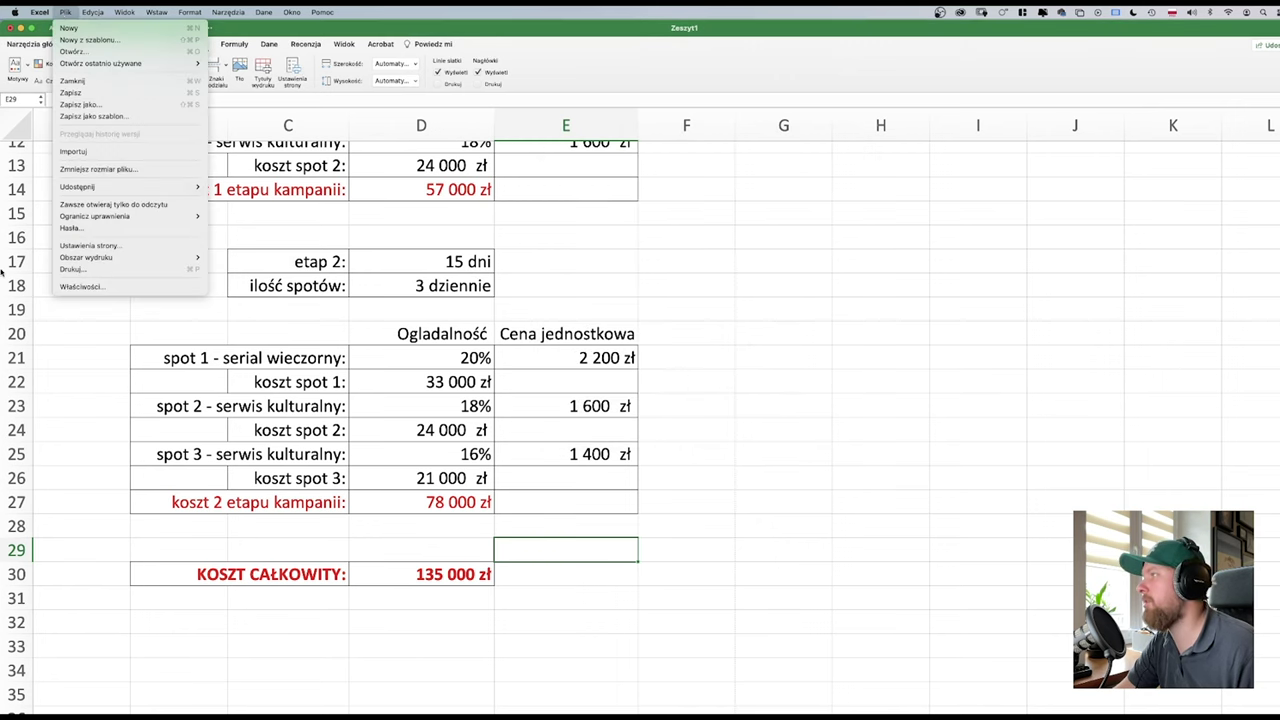
{"action": "left_click", "coordinate": [78, 270]}
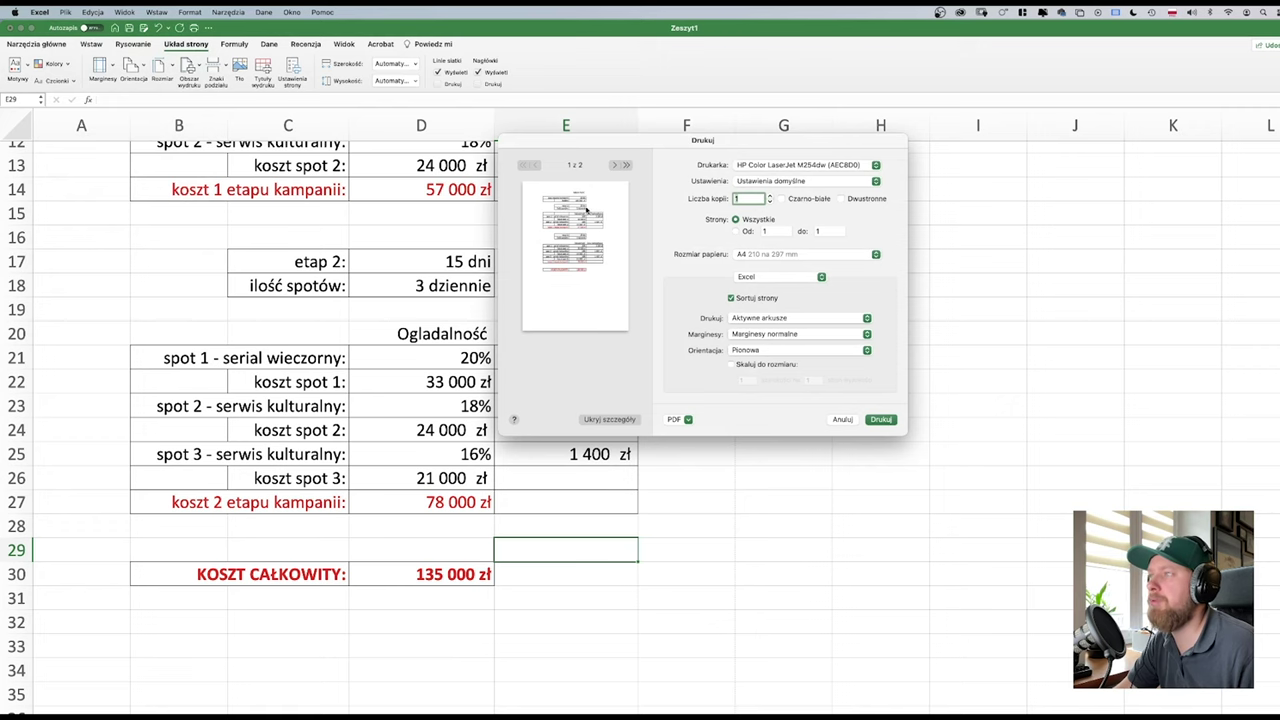
{"action": "left_click", "coordinate": [614, 166]}
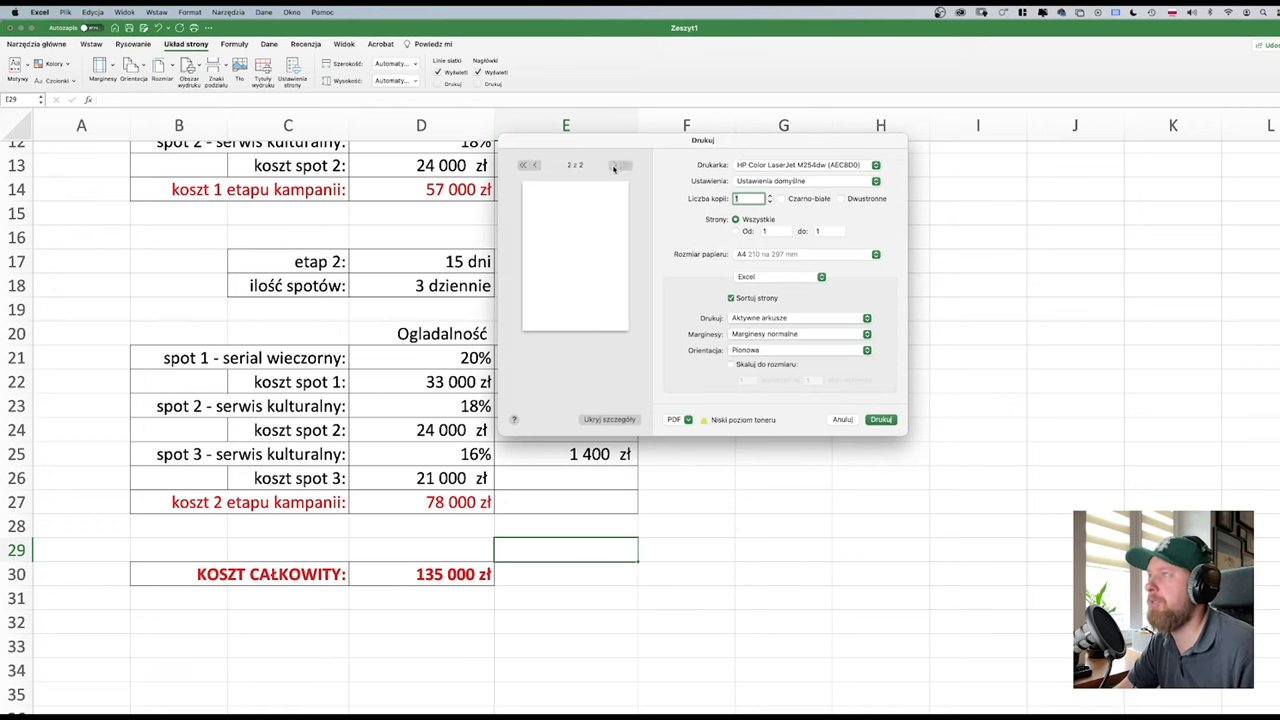
{"action": "left_click", "coordinate": [530, 165]}
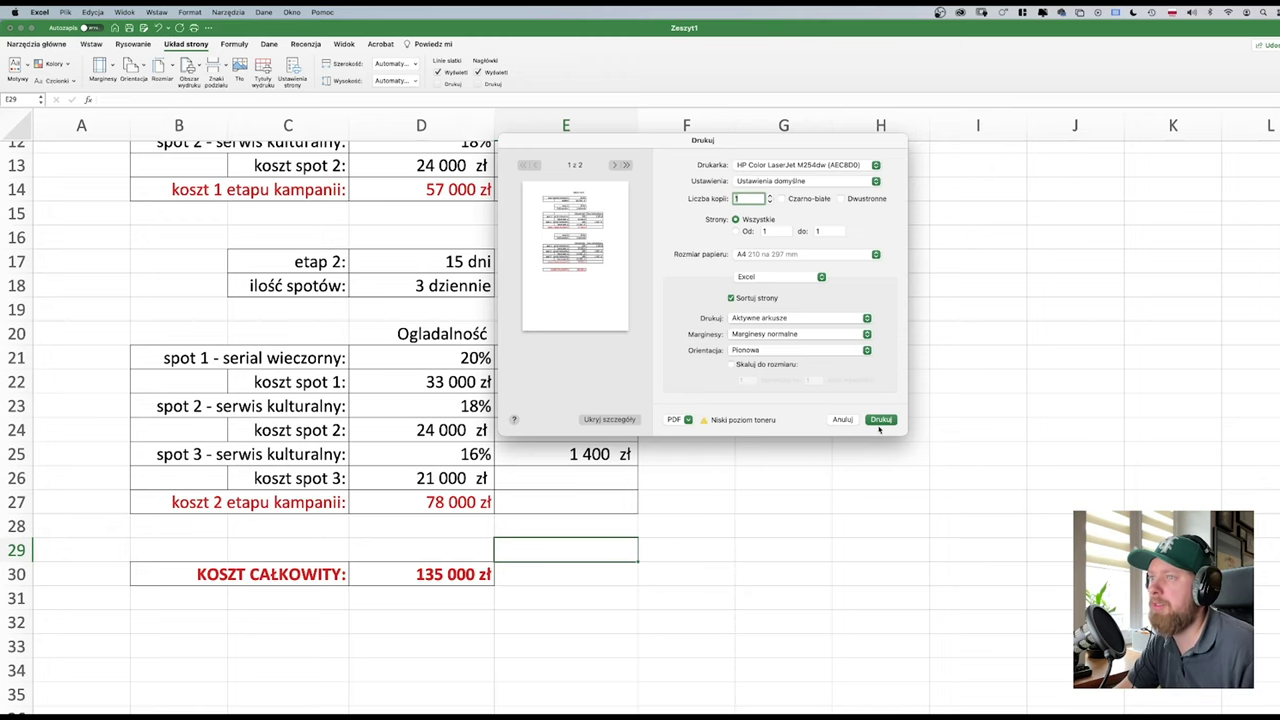
{"action": "left_click", "coordinate": [845, 419]}
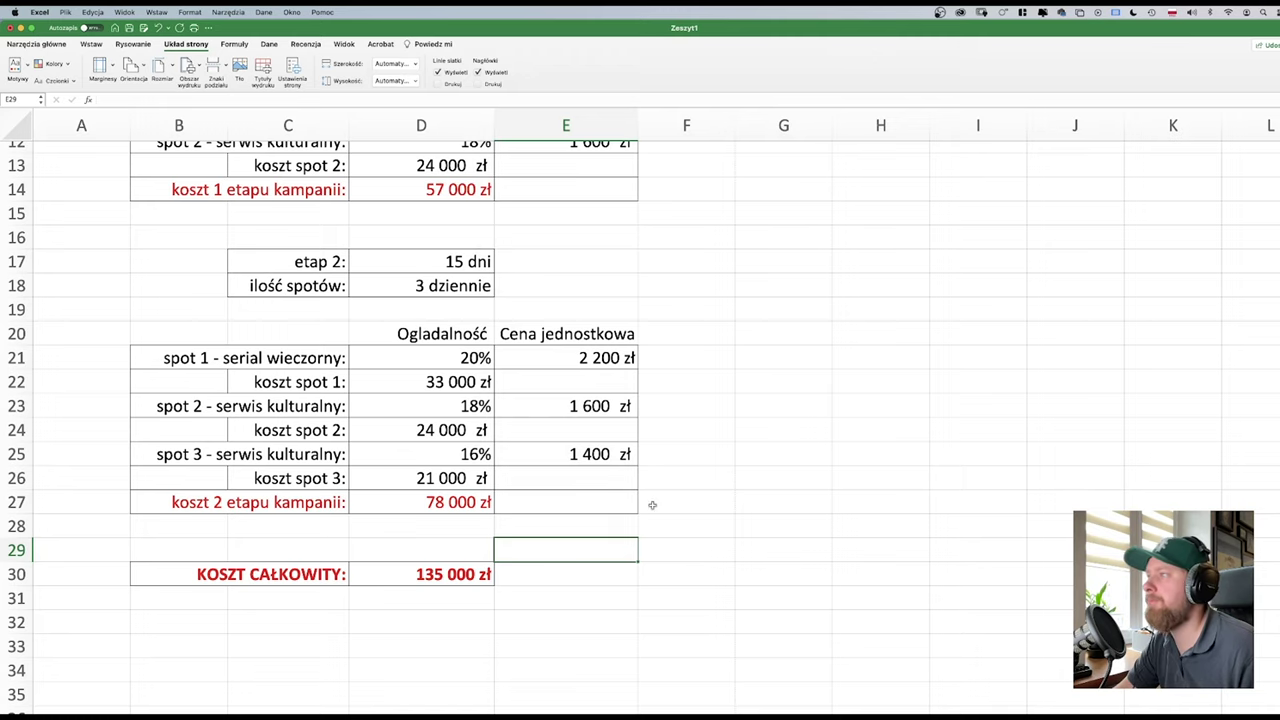
- Unmerge the MEDIA PLAN title in row 1 and merge and centre it across A1:F1 only
{"action": "scroll", "coordinate": [651, 503], "scroll_direction": "up", "scroll_amount": 5}
{"action": "scroll", "coordinate": [652, 505], "scroll_direction": "up", "scroll_amount": 3}
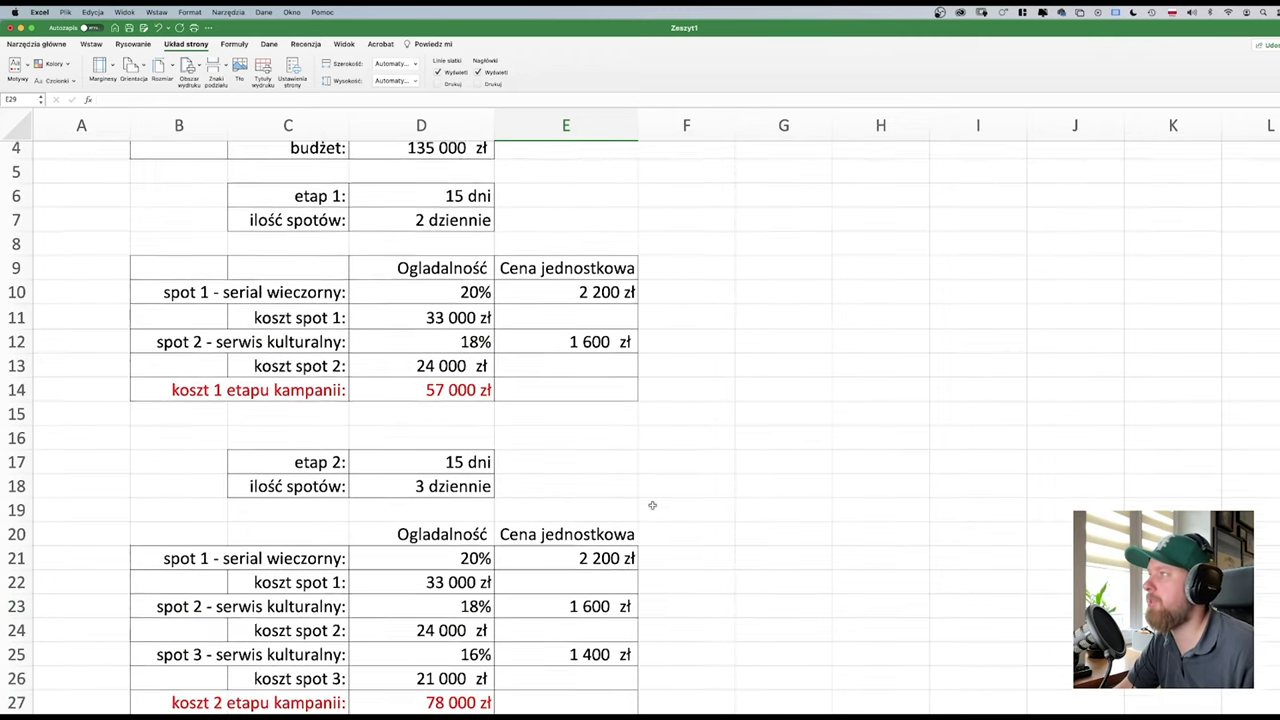
{"action": "left_click", "coordinate": [481, 153]}
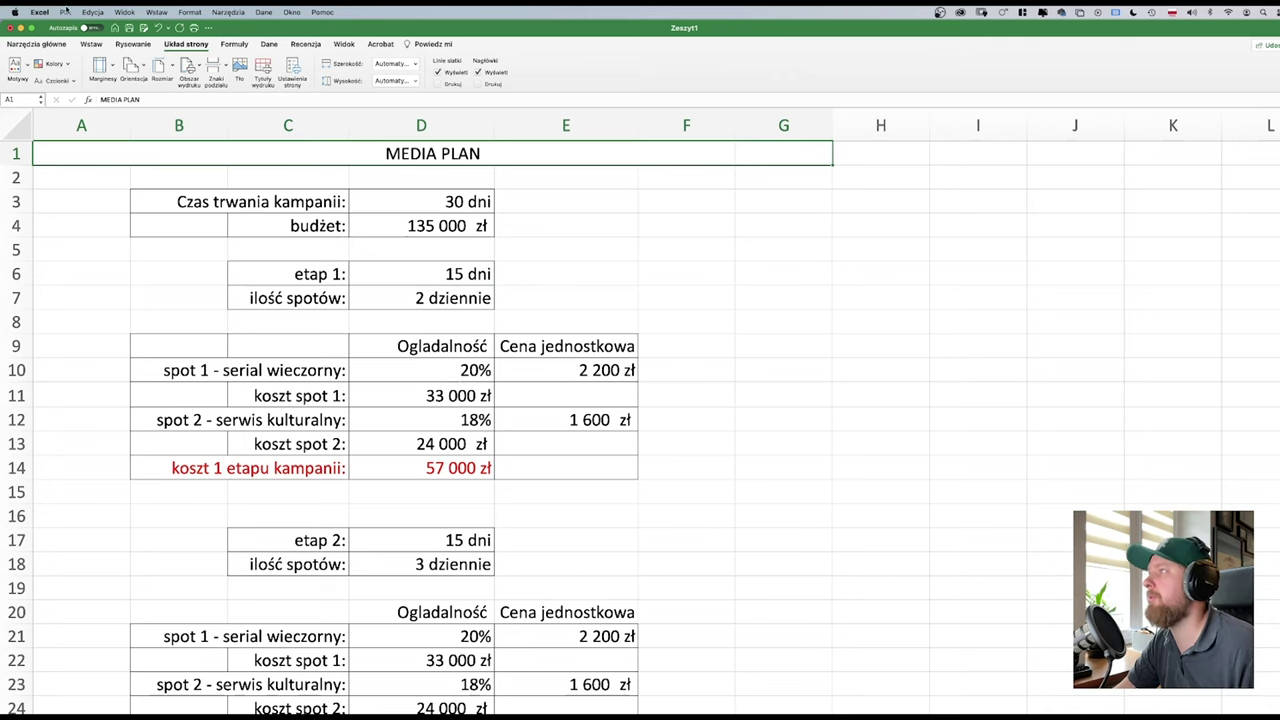
{"action": "left_click", "coordinate": [36, 44]}
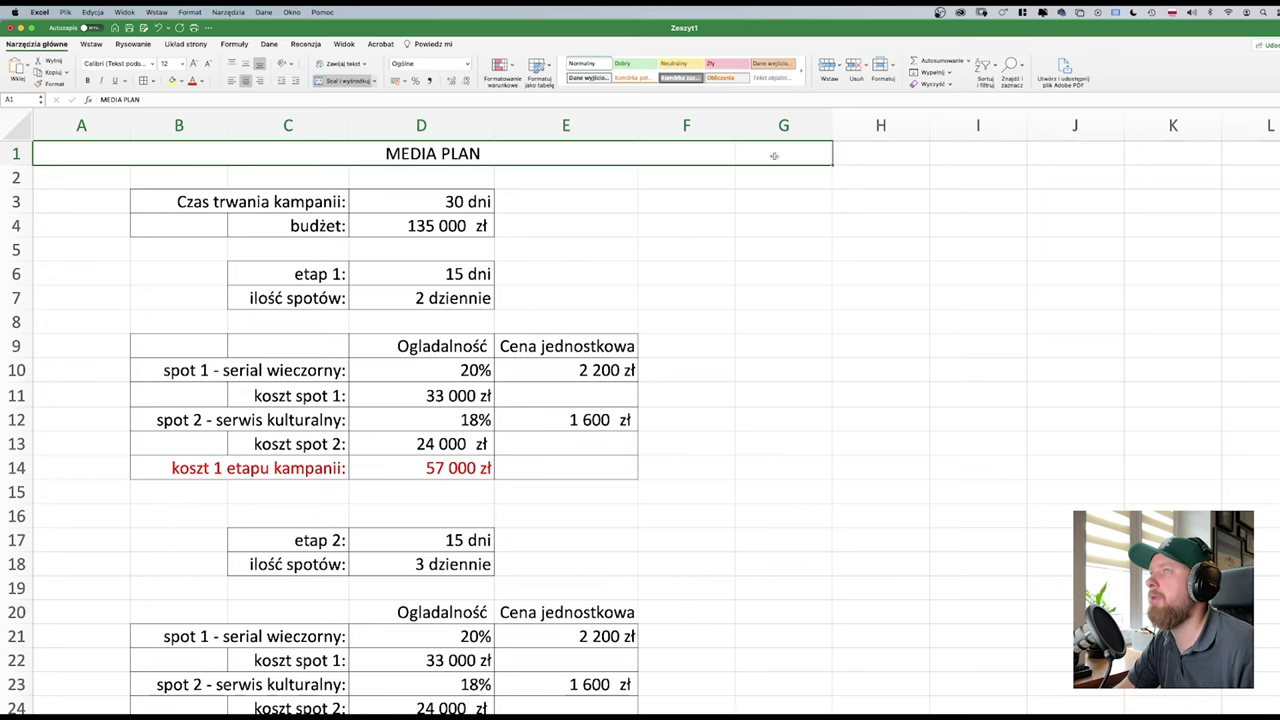
{"action": "left_click", "coordinate": [341, 81]}
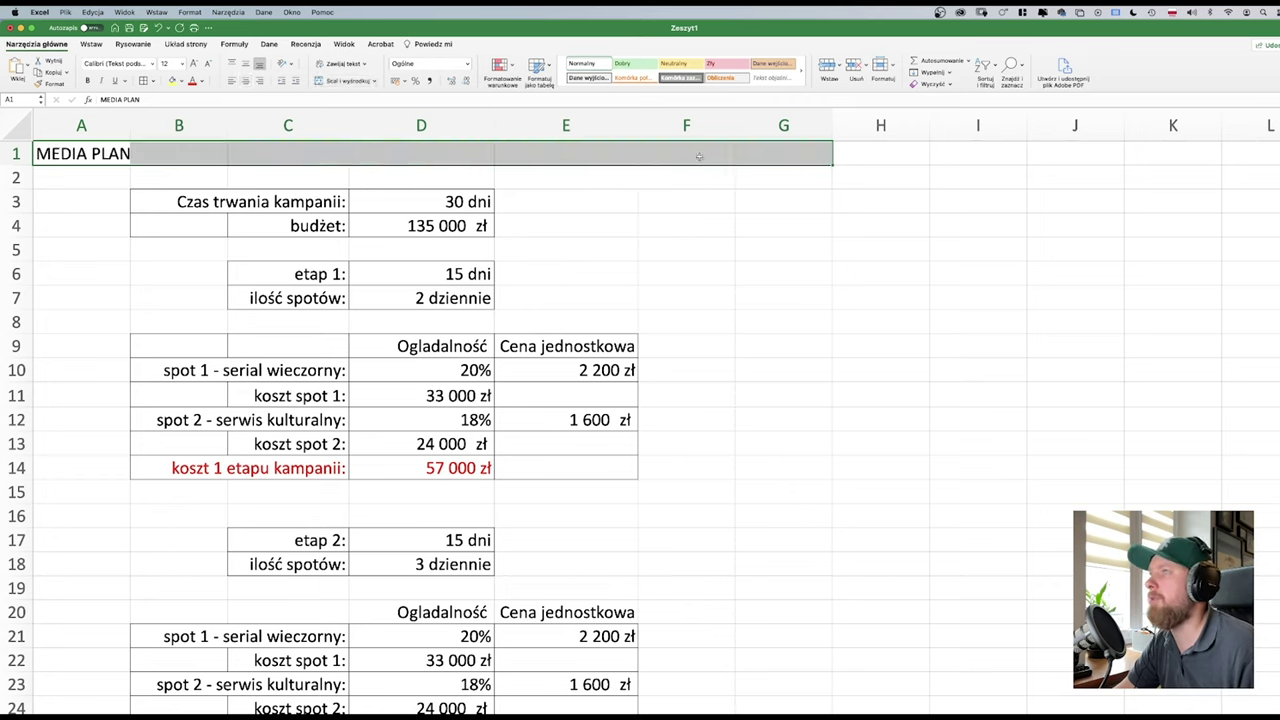
{"action": "left_click_drag", "start_coordinate": [699, 157], "coordinate": [85, 152]}
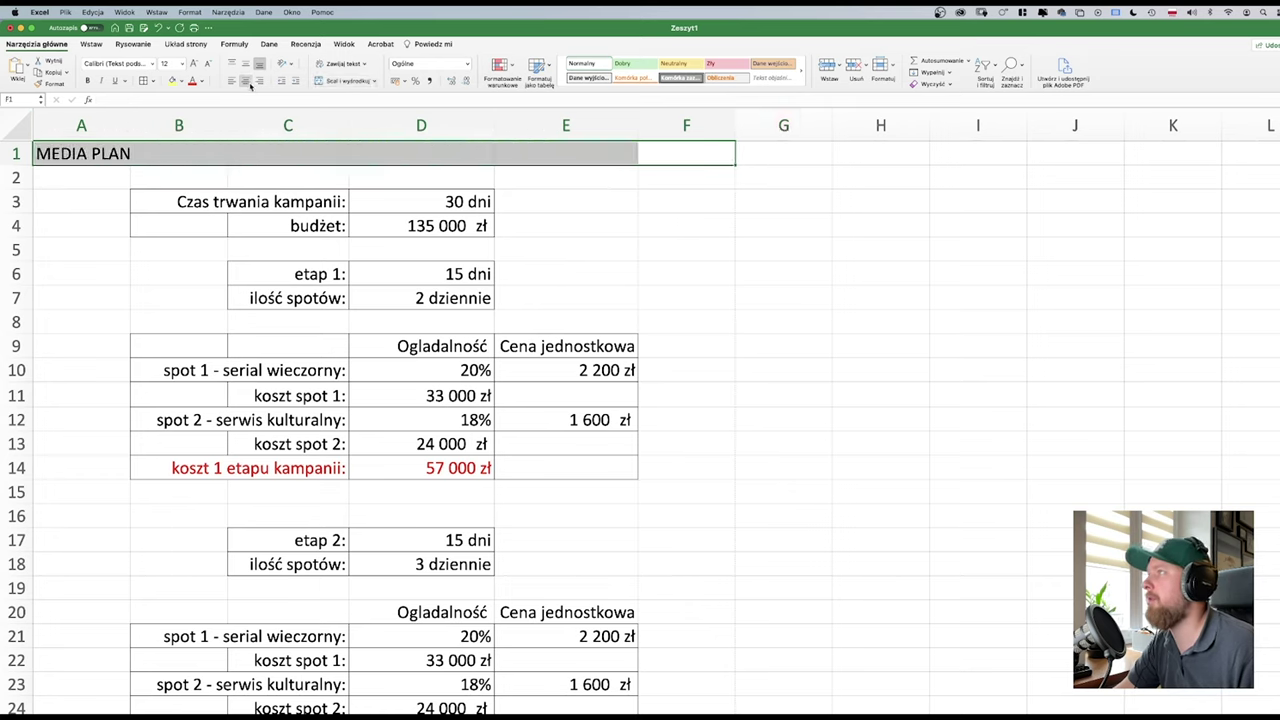
{"action": "left_click", "coordinate": [341, 81]}
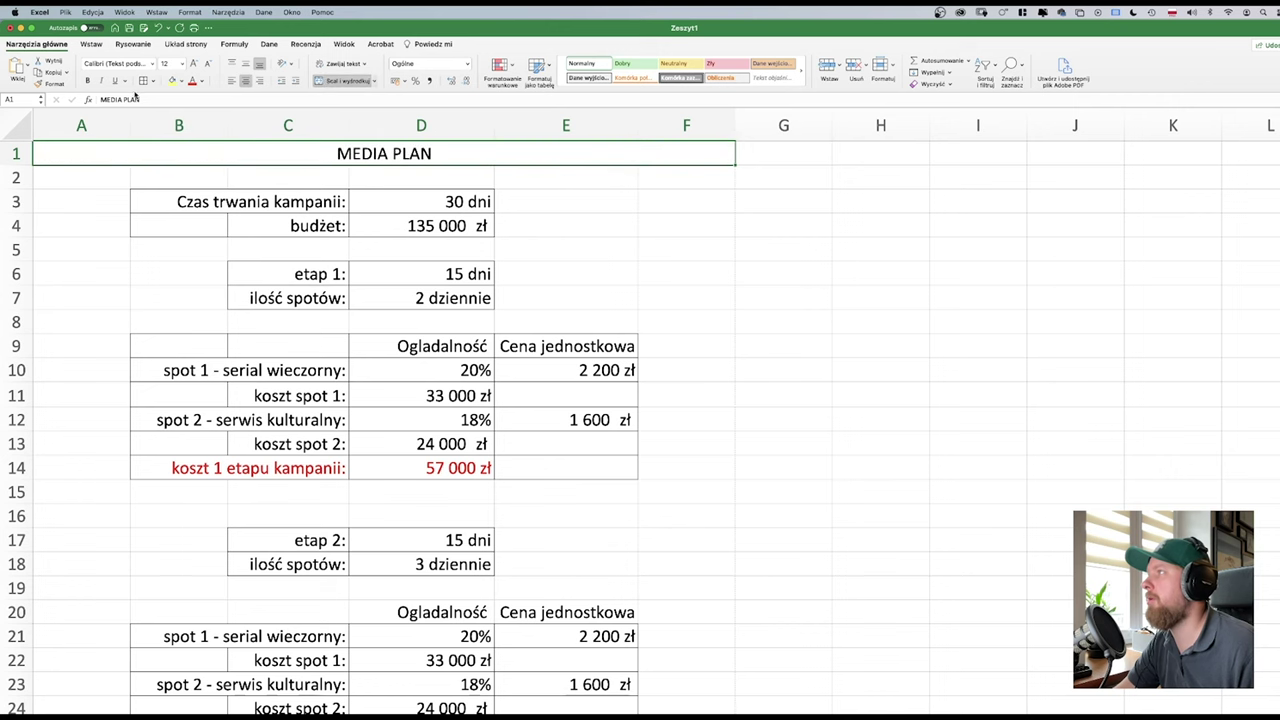
- Enlarge the MEDIA PLAN title to font size 22 and make it bold
{"action": "left_click", "coordinate": [194, 63]}
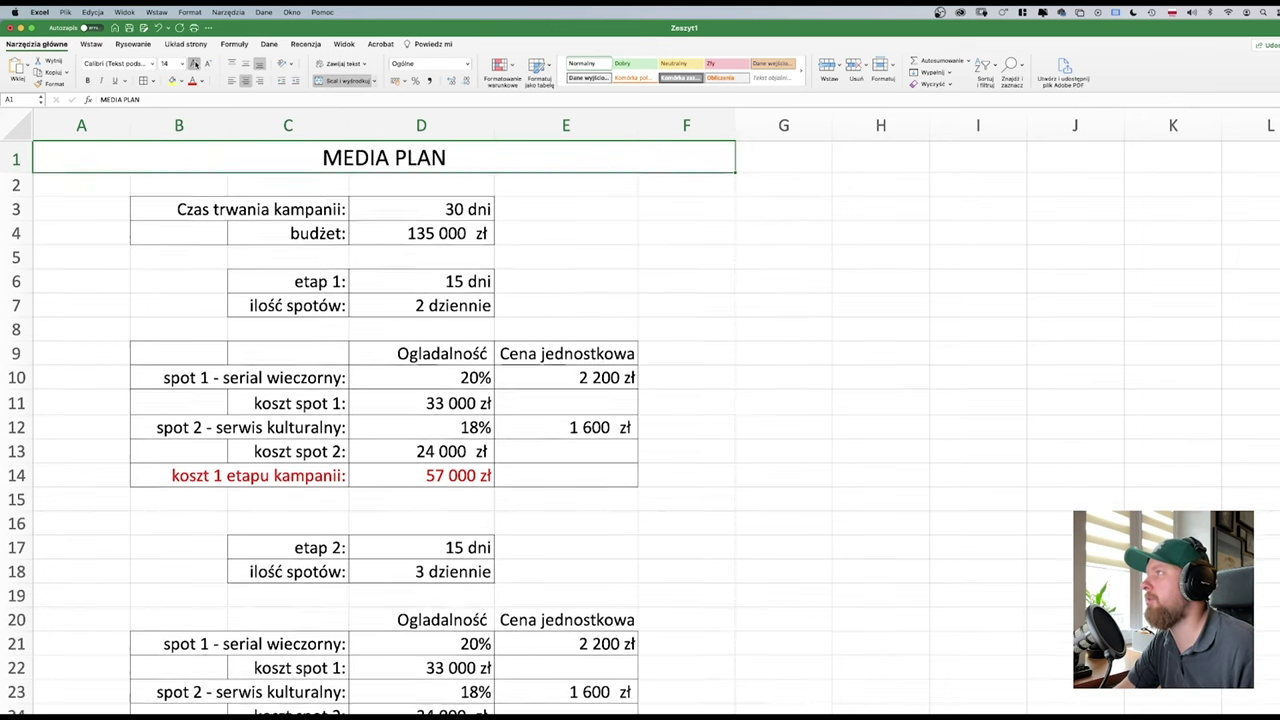
{"action": "left_click", "coordinate": [194, 63]}
{"action": "left_click", "coordinate": [194, 63]}
{"action": "left_click", "coordinate": [194, 63]}
{"action": "left_click", "coordinate": [194, 63]}
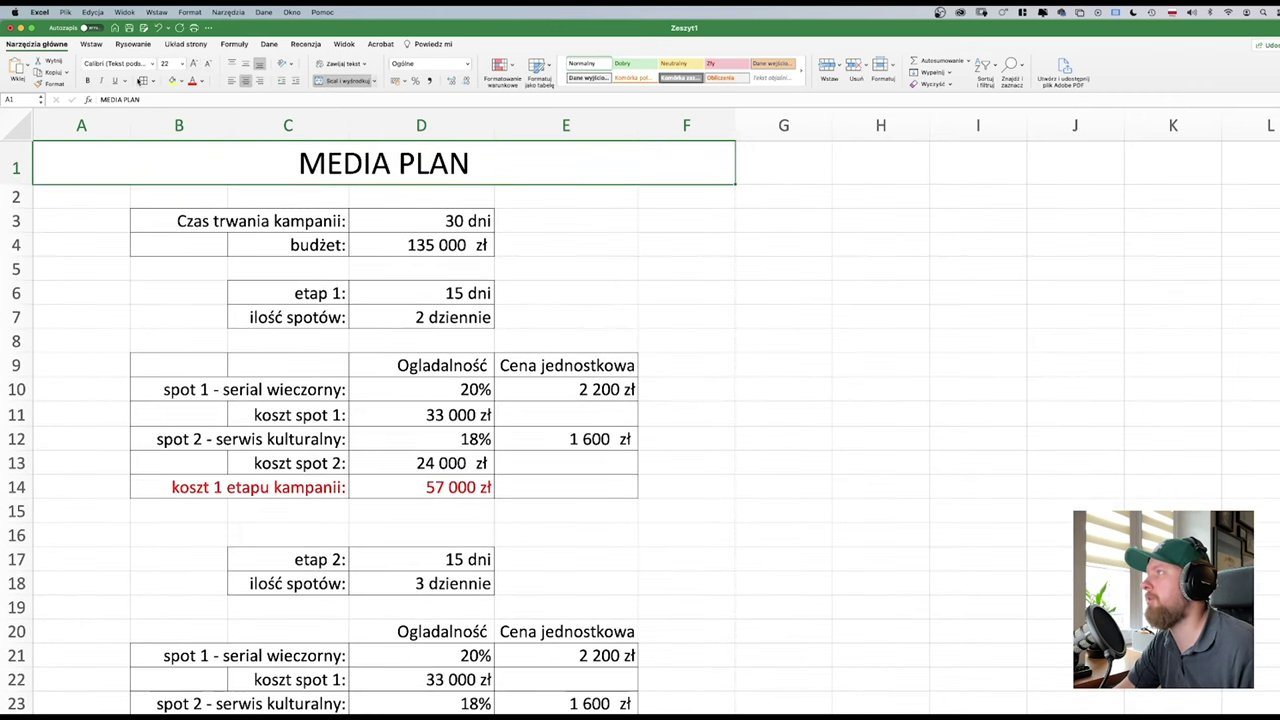
{"action": "left_click", "coordinate": [87, 80]}
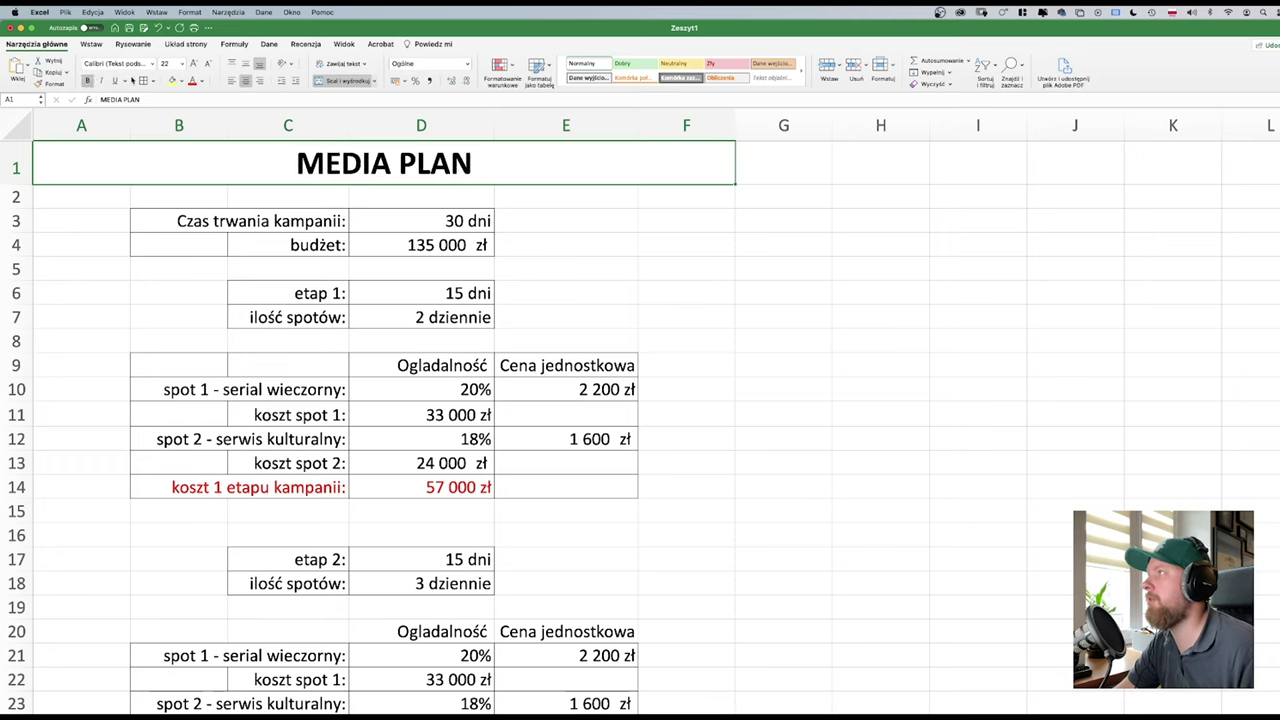
{"action": "left_click", "coordinate": [629, 262]}
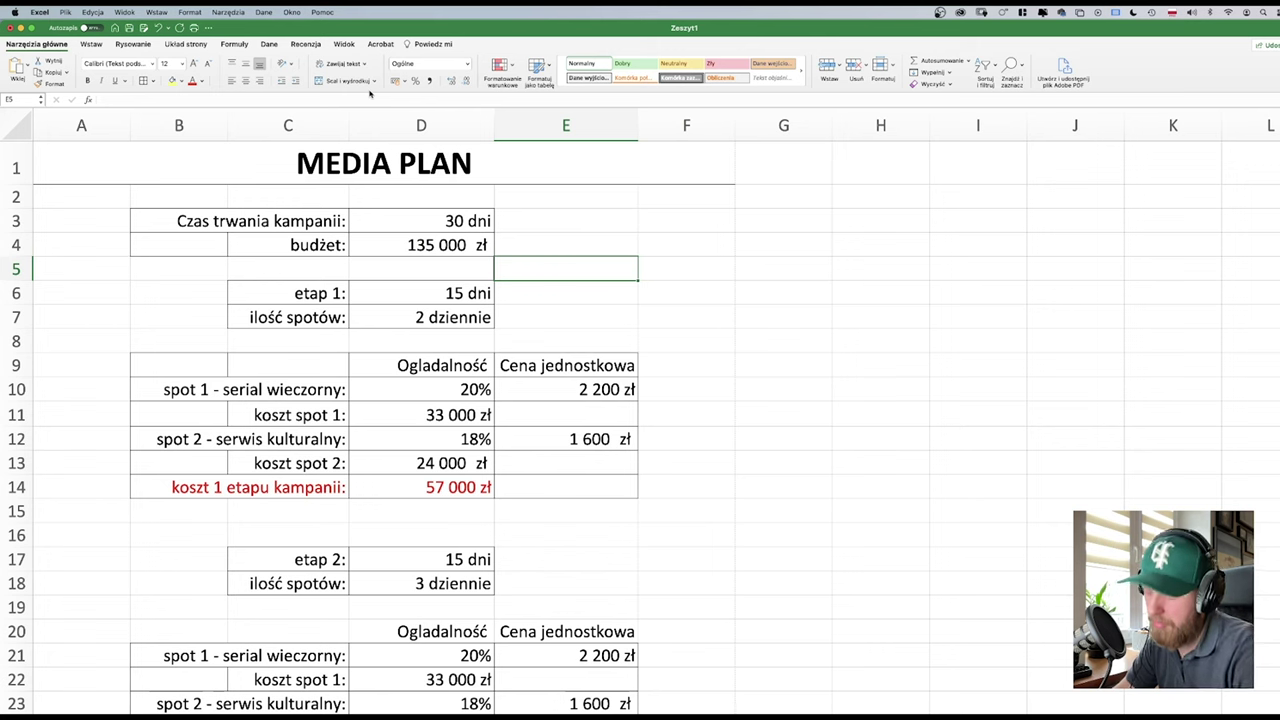
- Export the sheet through the print dialog as a PDF named MEDIA PLAN in the Biurko folder
{"action": "key", "text": "super+p"}
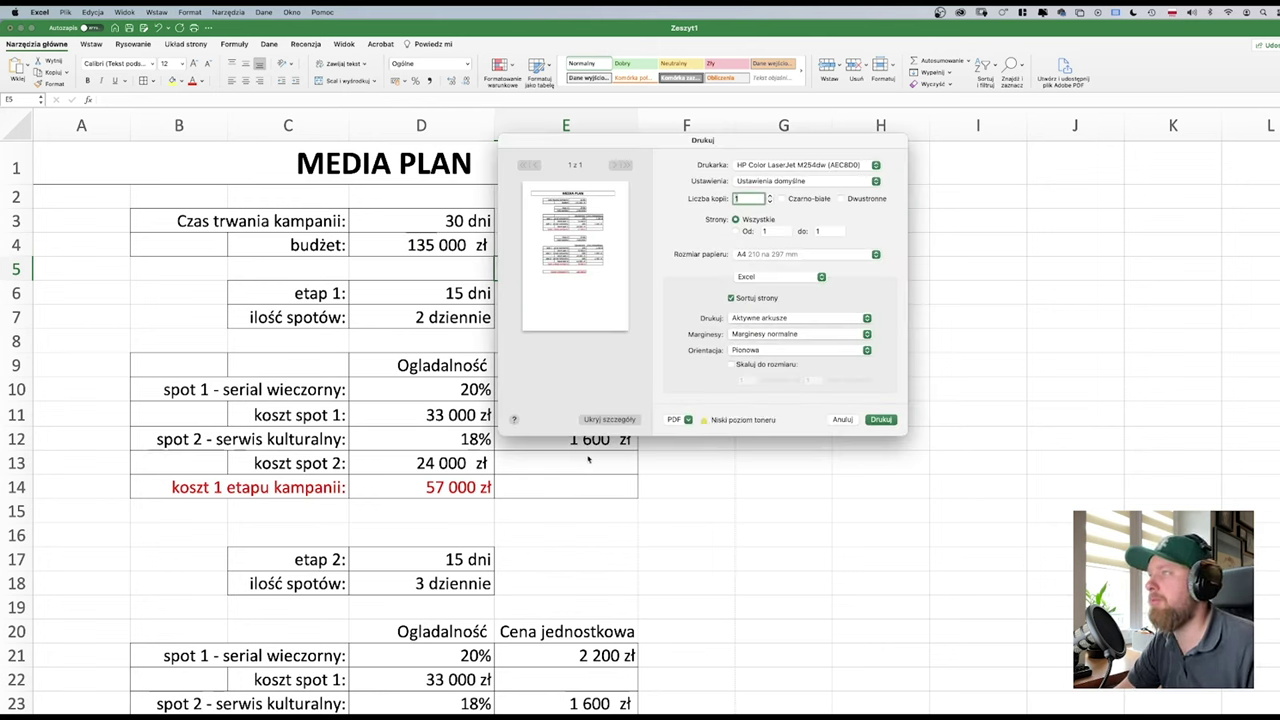
{"action": "left_click", "coordinate": [667, 424]}
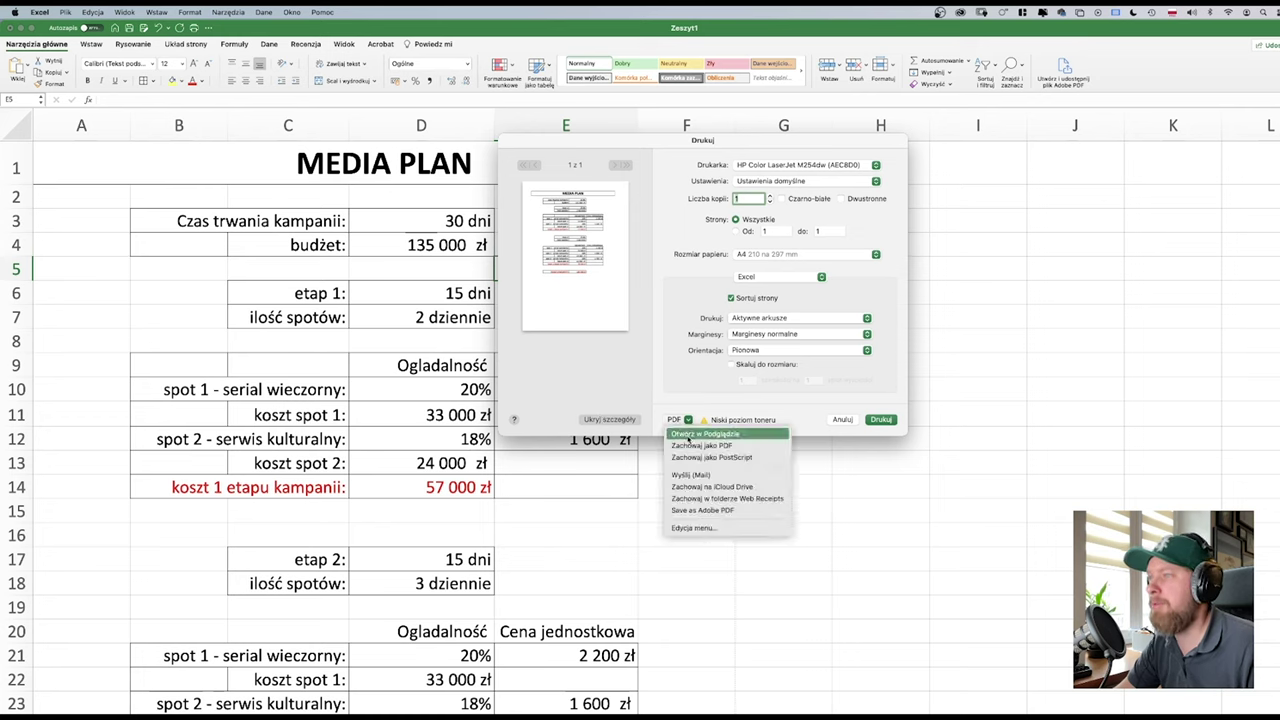
{"action": "left_click", "coordinate": [689, 446]}
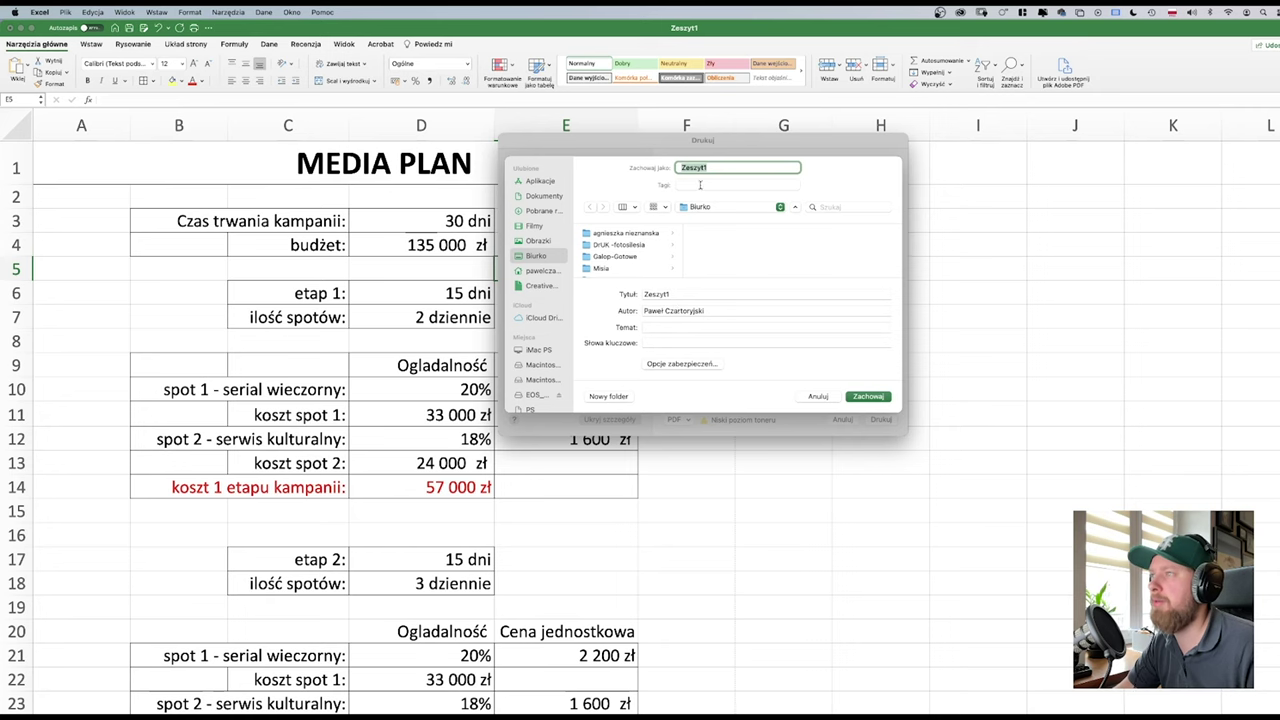
{"action": "type", "text": "MEDIA PLAN"}
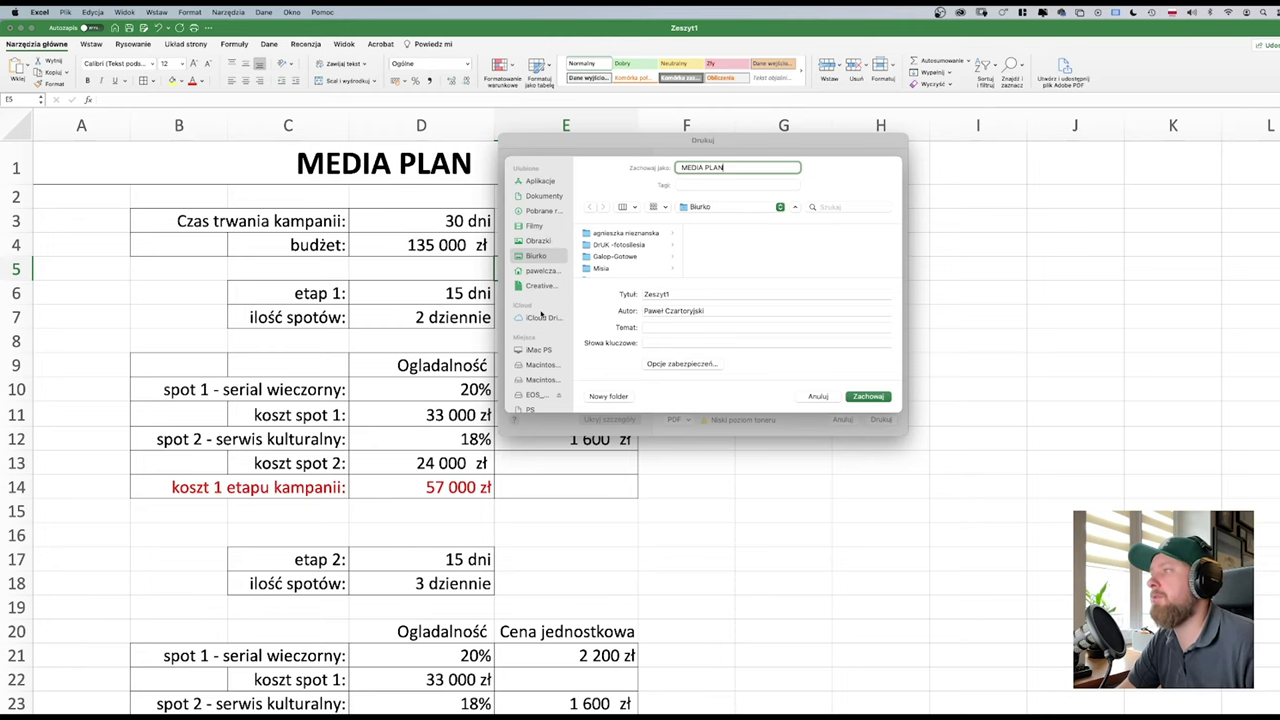
{"action": "left_click", "coordinate": [870, 398]}
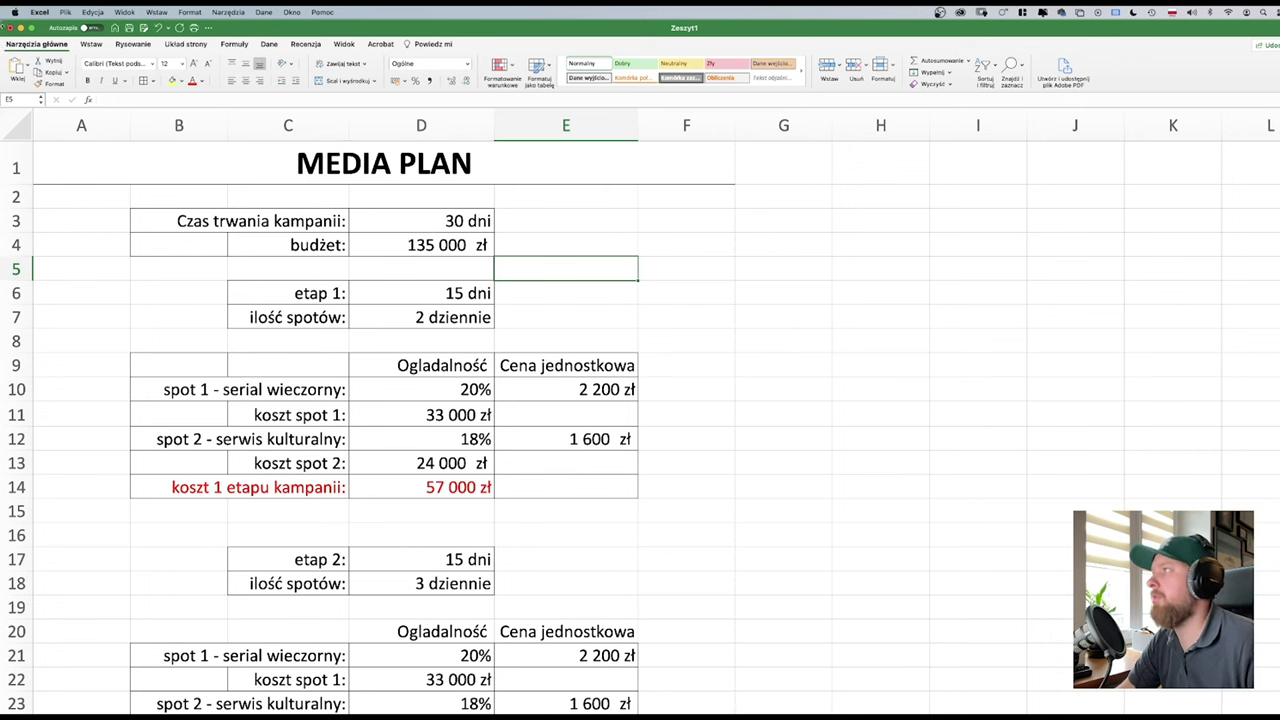
- Clear the workbook and exam document windows off the desktop and switch to Acrobat to view MEDIA PLAN.pdf
{"action": "left_click", "coordinate": [20, 28]}
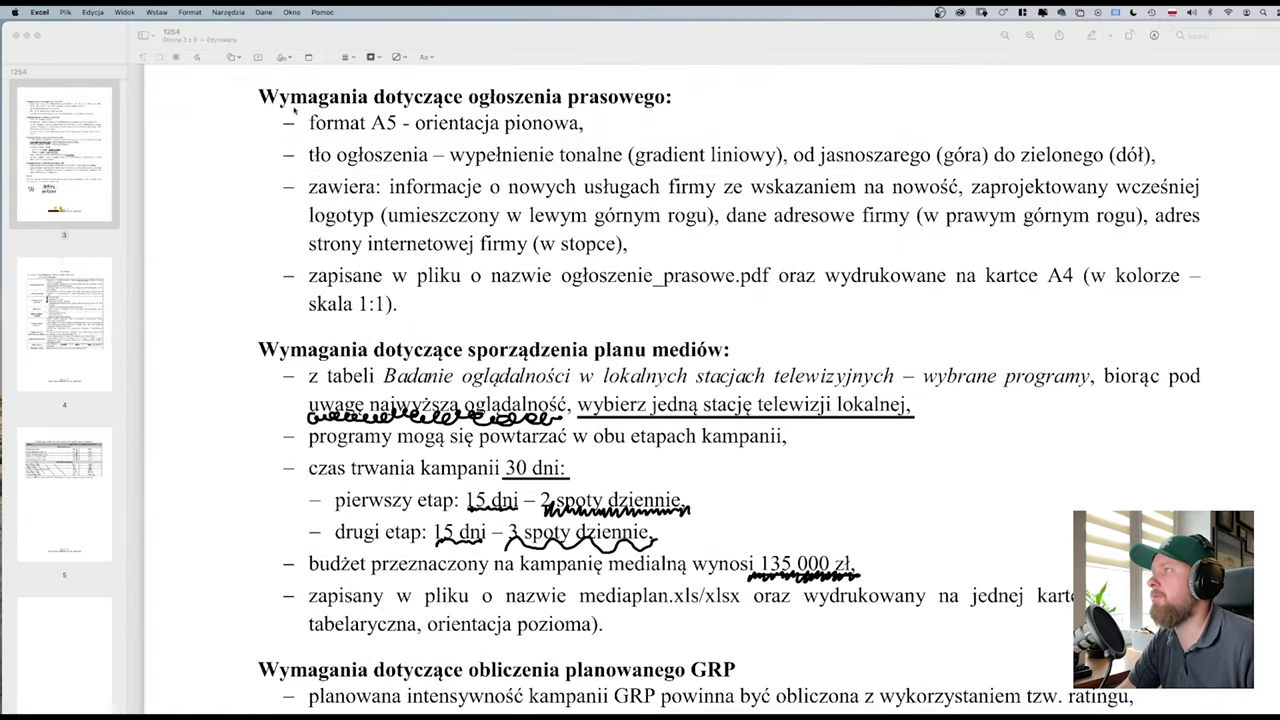
{"action": "left_click", "coordinate": [26, 35]}
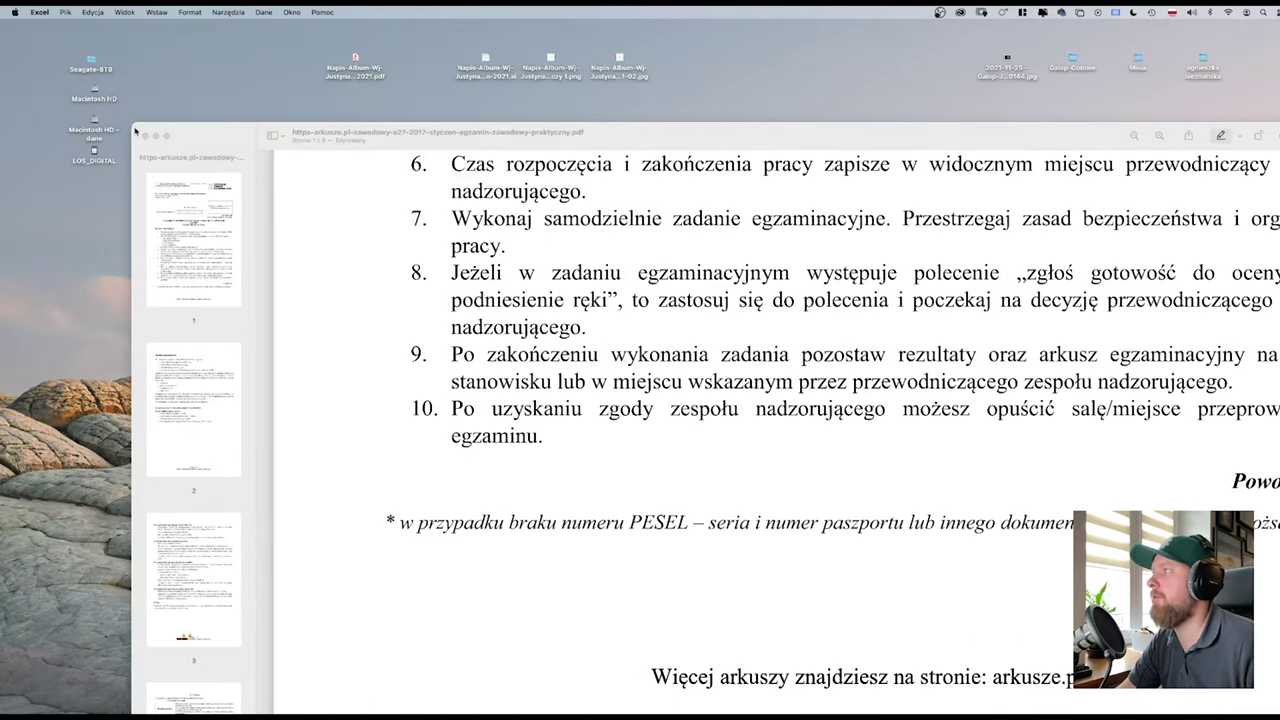
{"action": "left_click", "coordinate": [145, 136]}
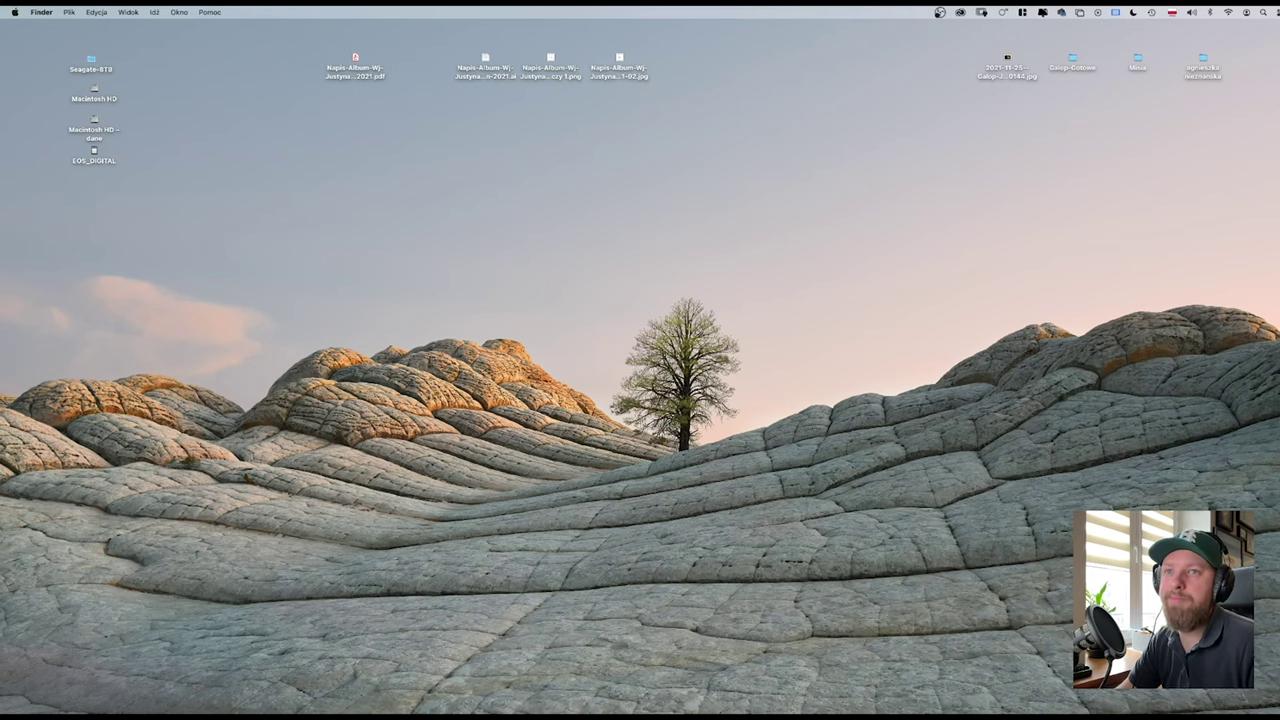
{"action": "key", "text": "super+Tab"}
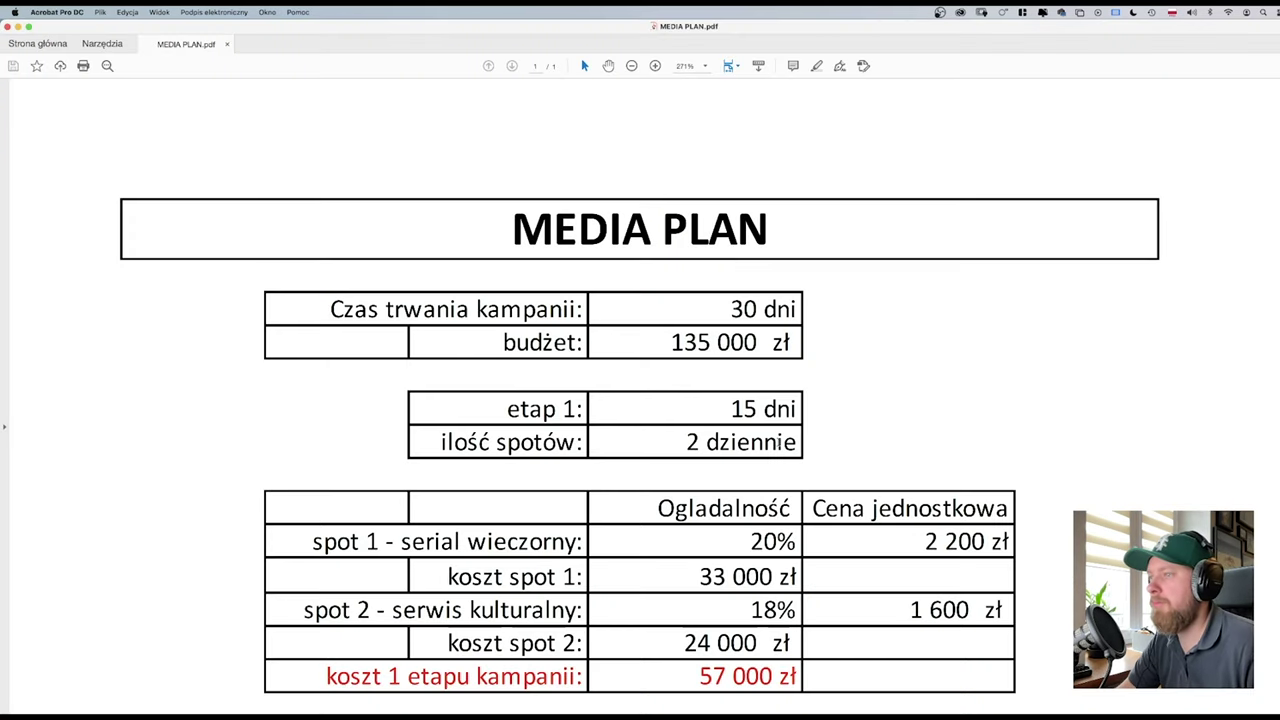
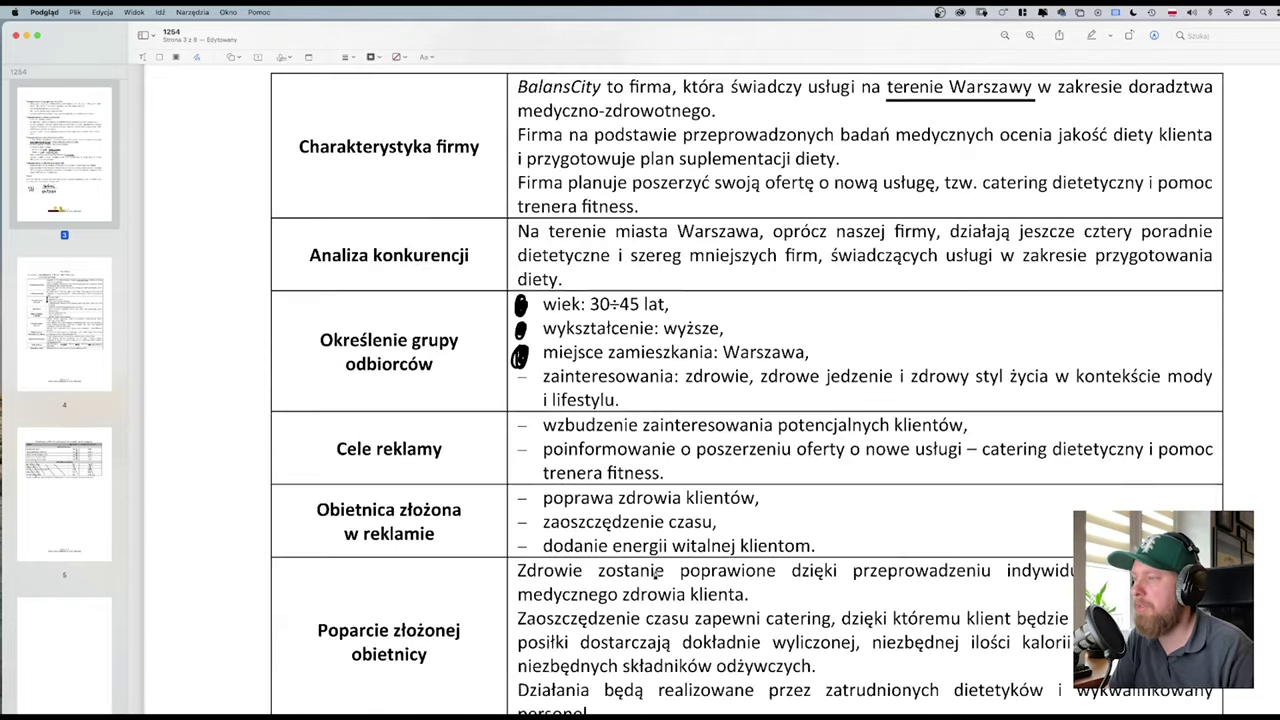
- Review the TV viewership table and the campaign brief in exam document 1254
{"action": "scroll", "coordinate": [657, 577], "scroll_direction": "up", "scroll_amount": 5}
{"action": "scroll", "coordinate": [657, 577], "scroll_direction": "up", "scroll_amount": 3}
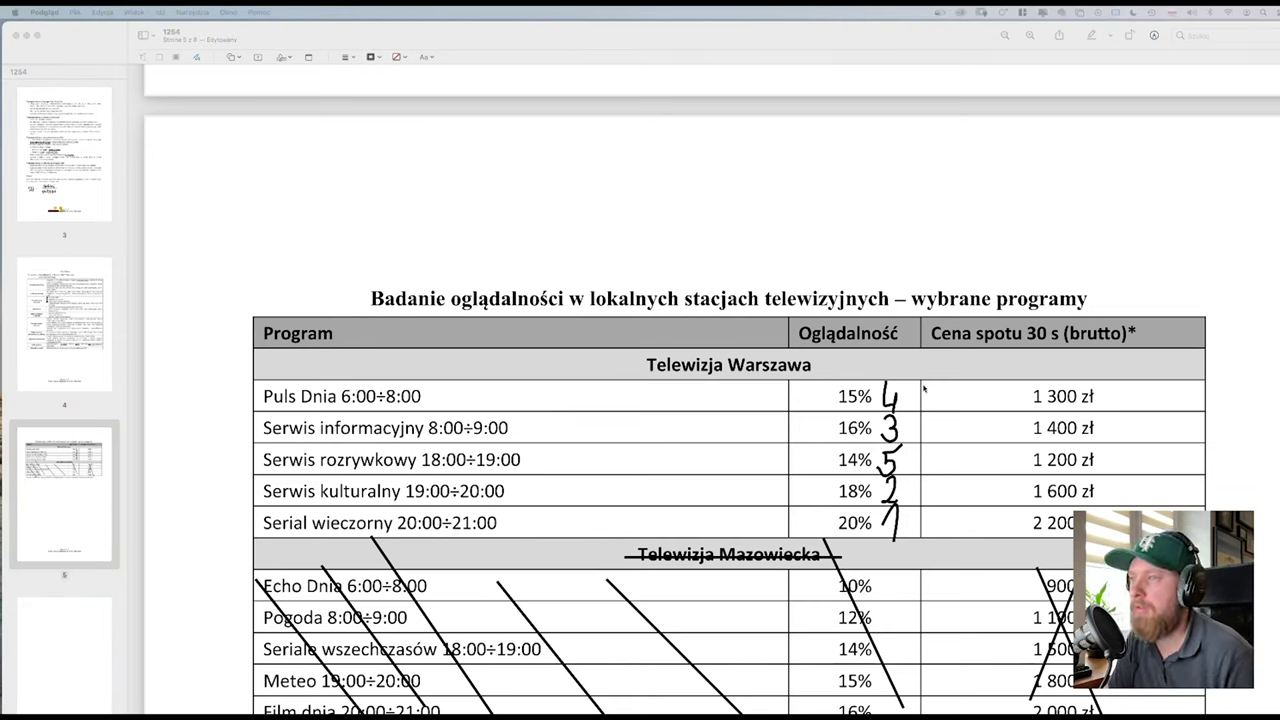
{"action": "scroll", "coordinate": [913, 430], "scroll_direction": "up", "scroll_amount": 10}
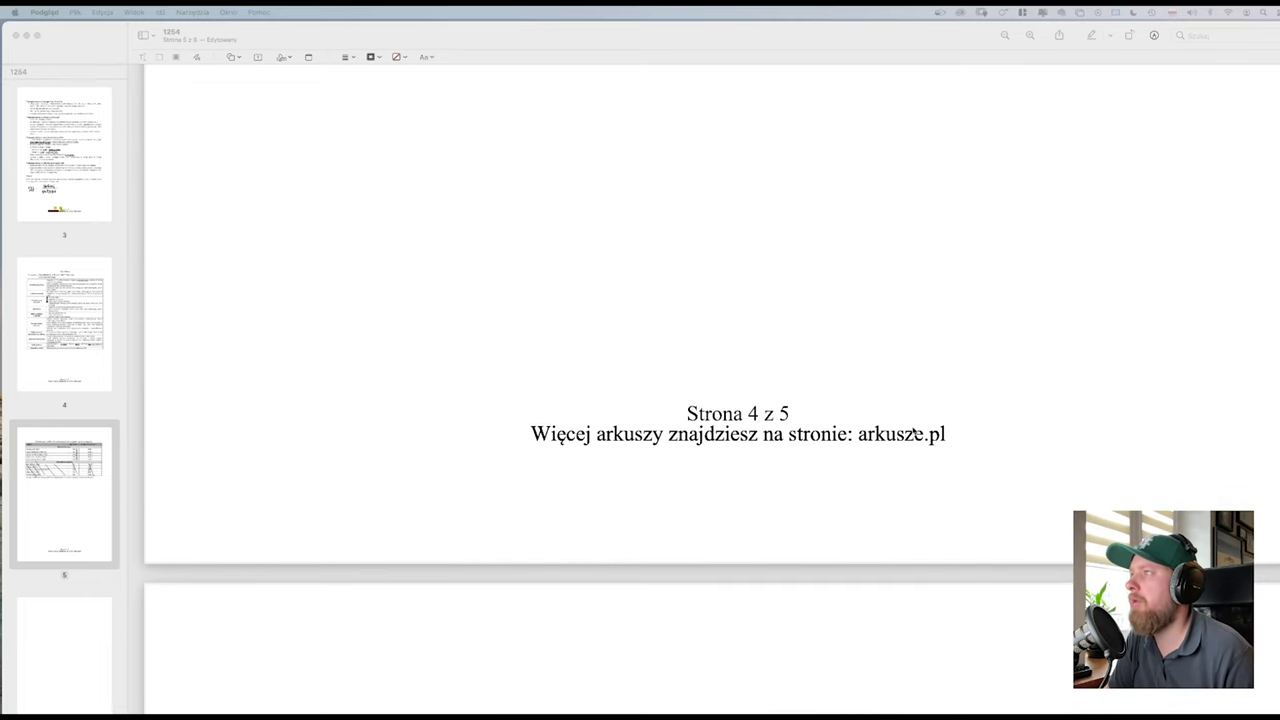
{"action": "scroll", "coordinate": [913, 430], "scroll_direction": "up", "scroll_amount": 6}
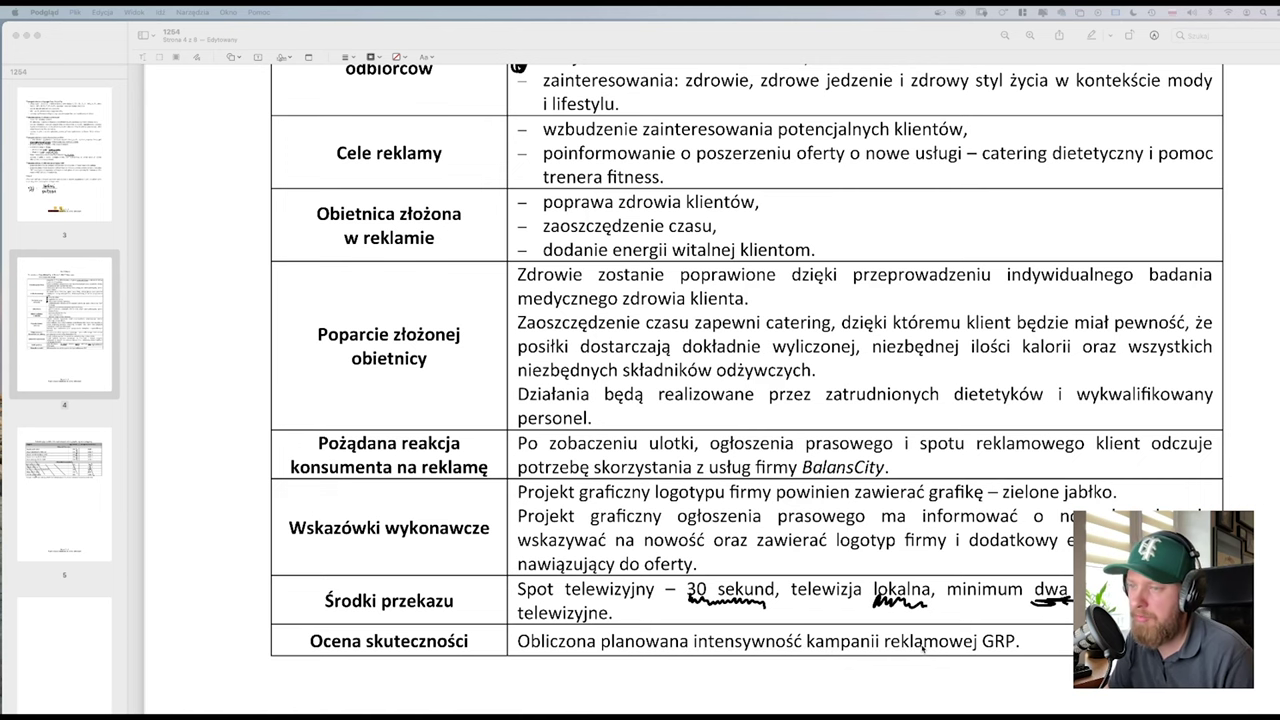
- Examine the planned GRP calculation requirements and the handwritten TRP formula on page 3 of exam document 1254
{"action": "scroll", "coordinate": [922, 648], "scroll_direction": "down", "scroll_amount": 15}
{"action": "scroll", "coordinate": [549, 534], "scroll_direction": "up", "scroll_amount": 14}
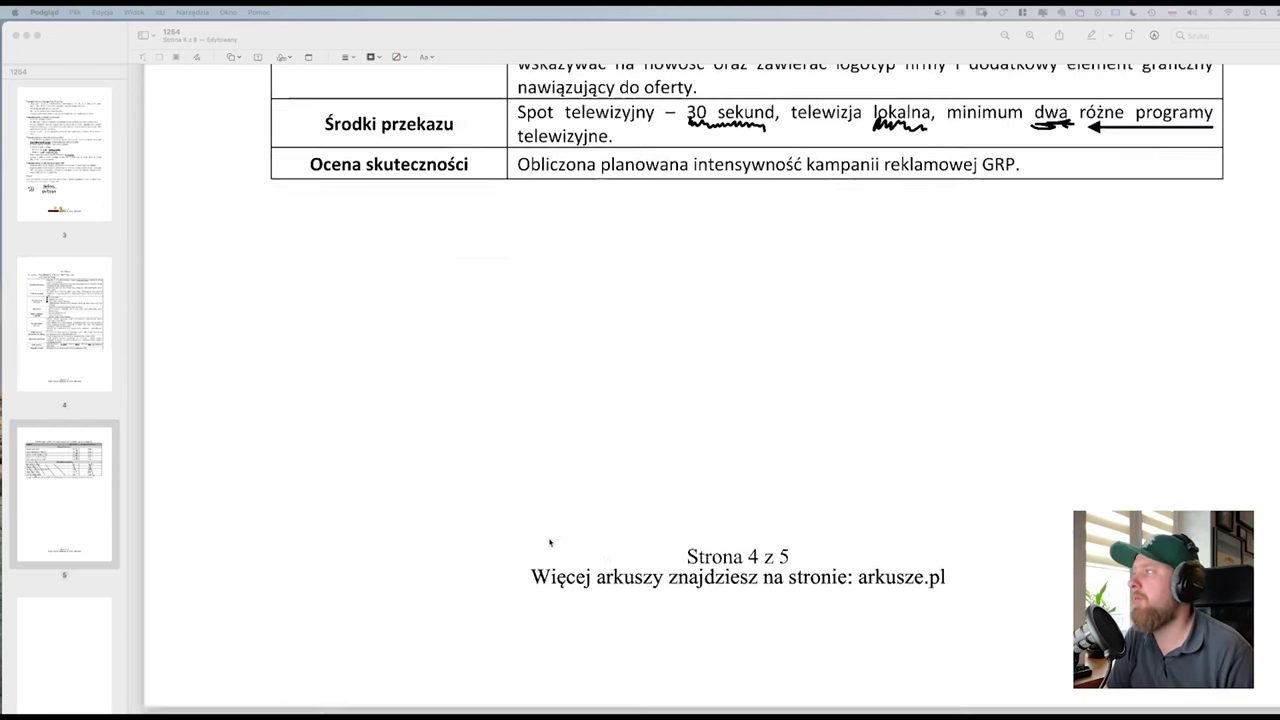
{"action": "left_click", "coordinate": [58, 244]}
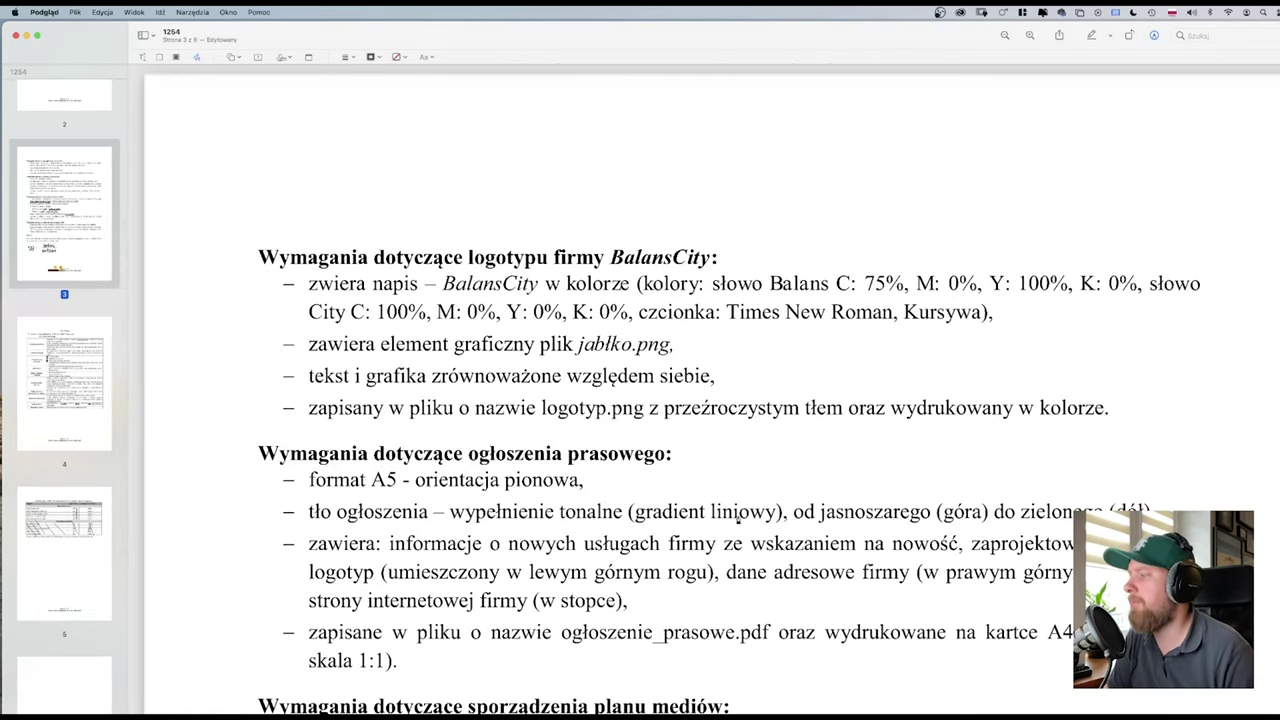
{"action": "scroll", "coordinate": [740, 520], "scroll_direction": "down", "scroll_amount": 3}
{"action": "scroll", "coordinate": [740, 520], "scroll_direction": "down", "scroll_amount": 15}
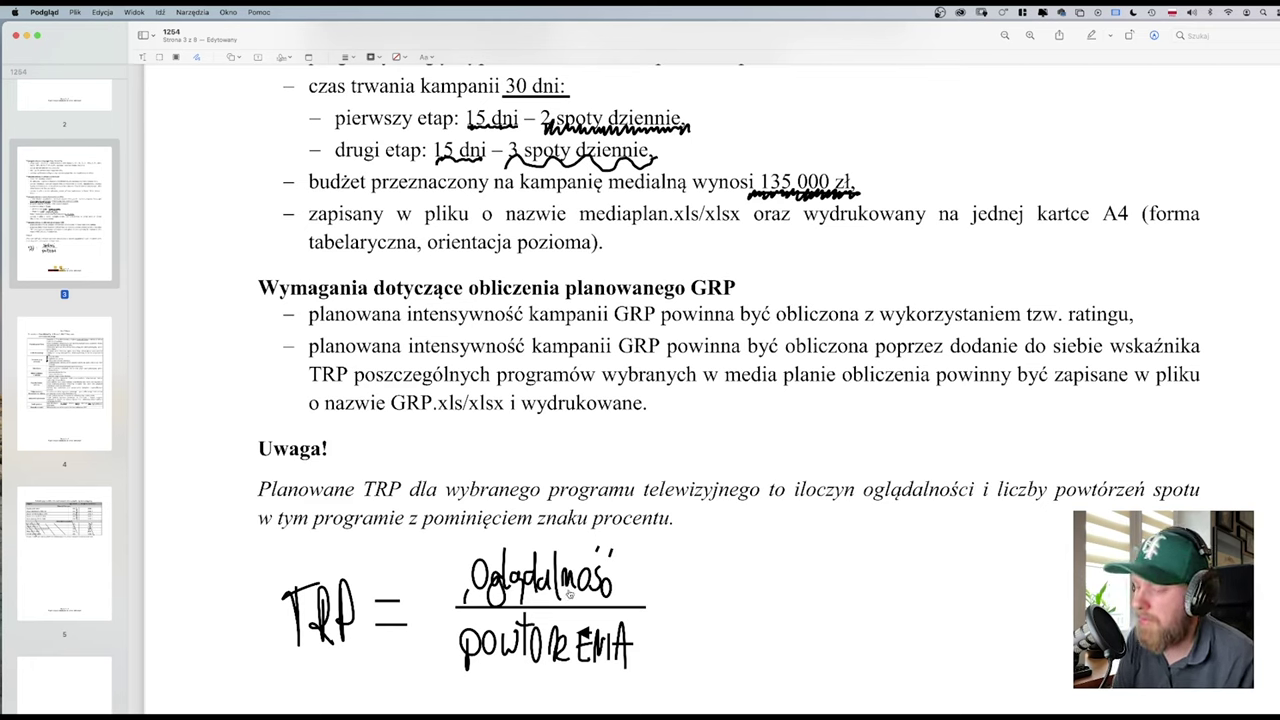
- Switch to the Excel media plan workbook and enter 20 in H4 and 15 in H5
{"action": "key", "text": "super+Tab"}
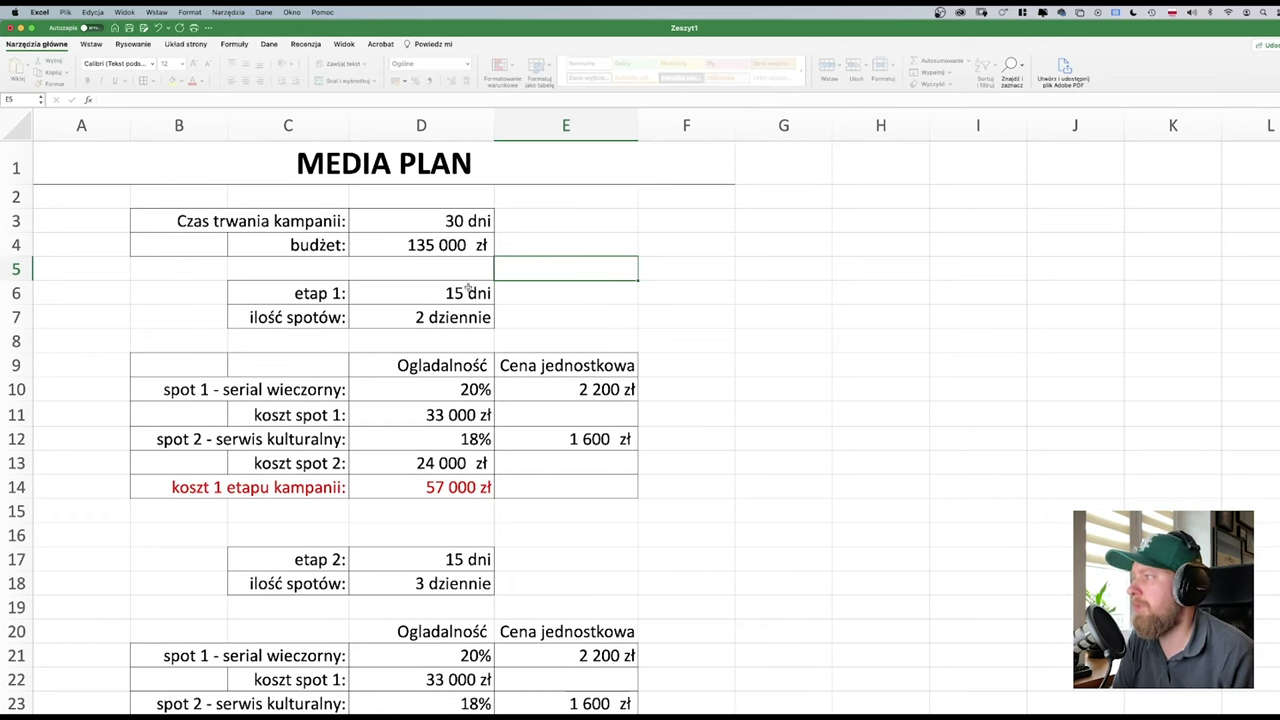
{"action": "left_click", "coordinate": [870, 240]}
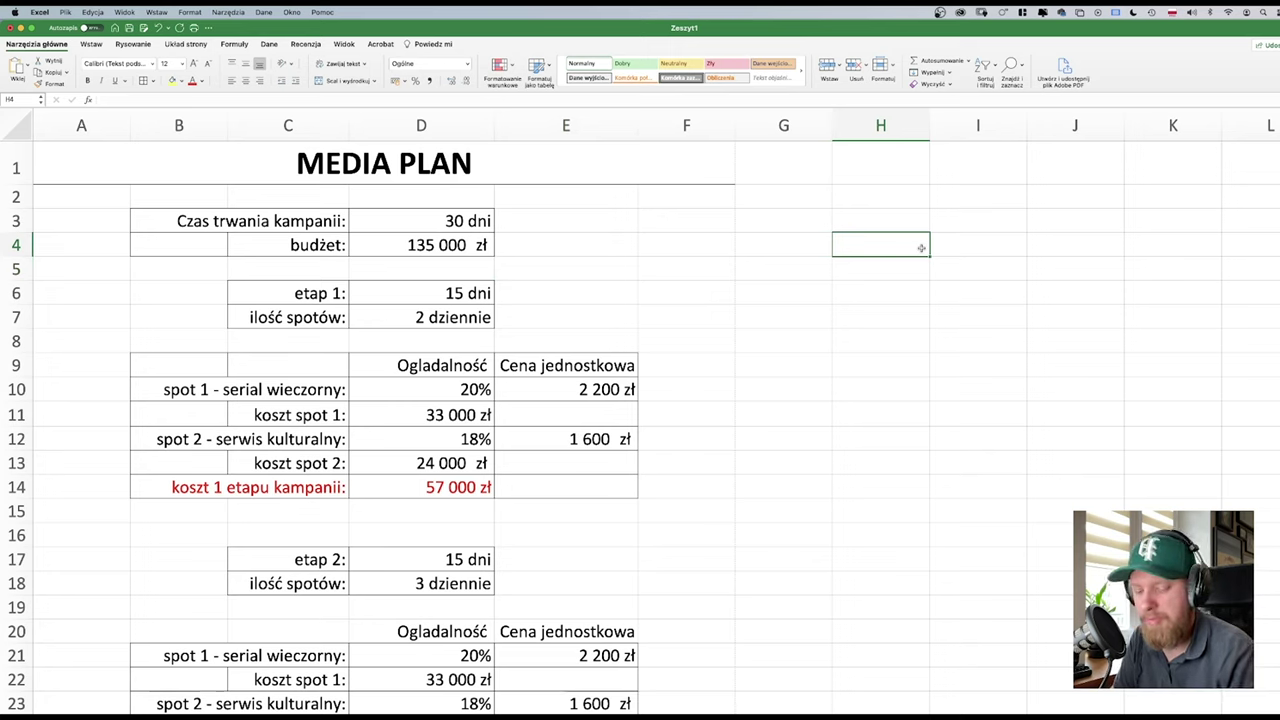
{"action": "type", "text": "20"}
{"action": "key", "text": "Return"}
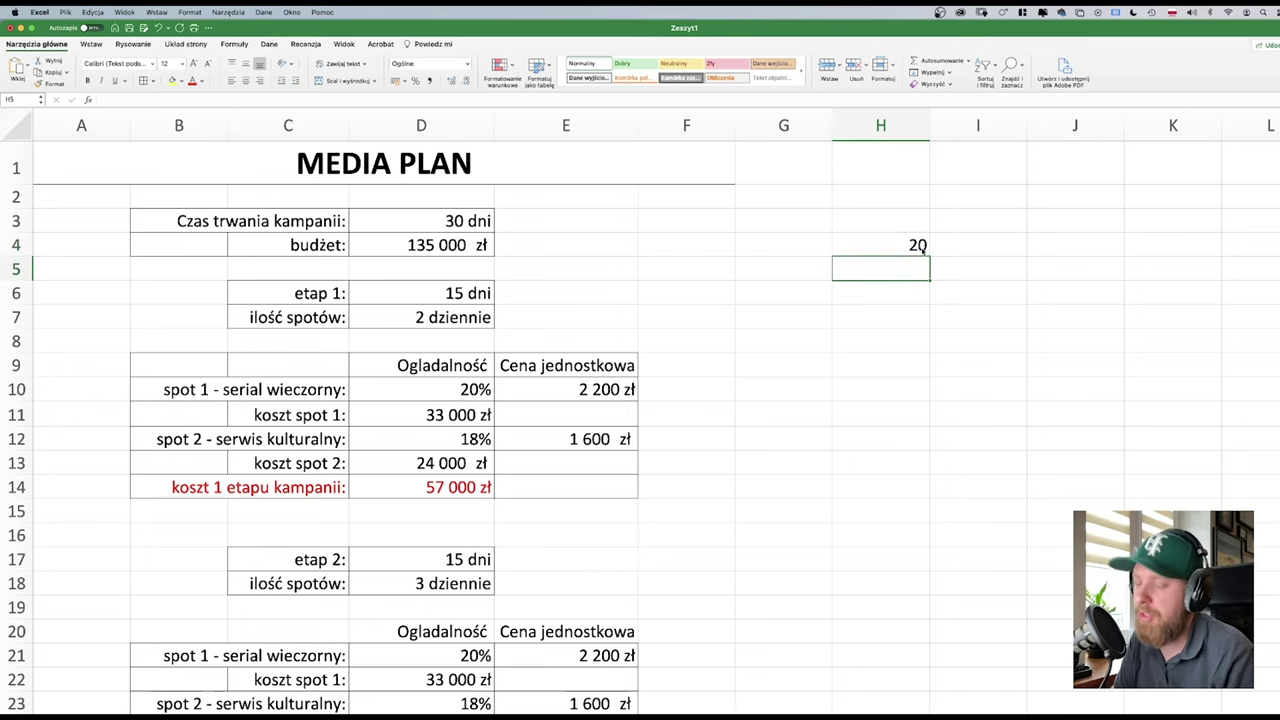
{"action": "type", "text": "15"}
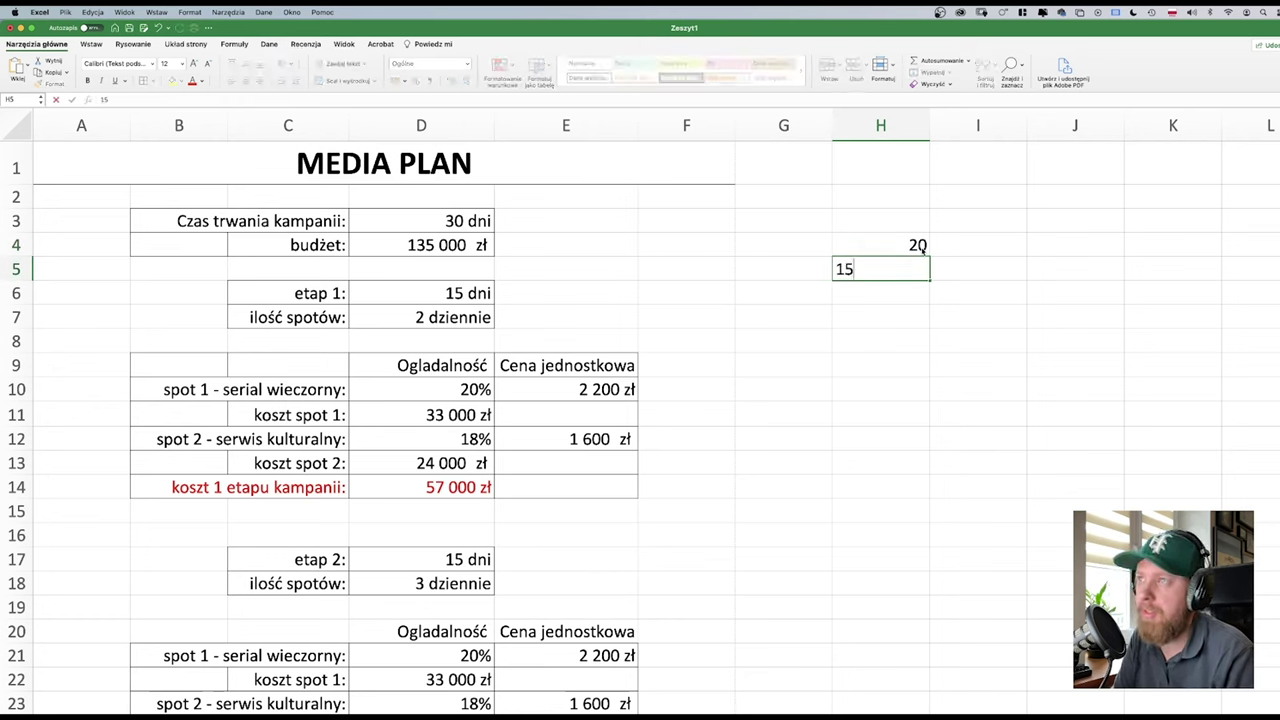
{"action": "key", "text": "Tab"}
{"action": "key", "text": "Up"}
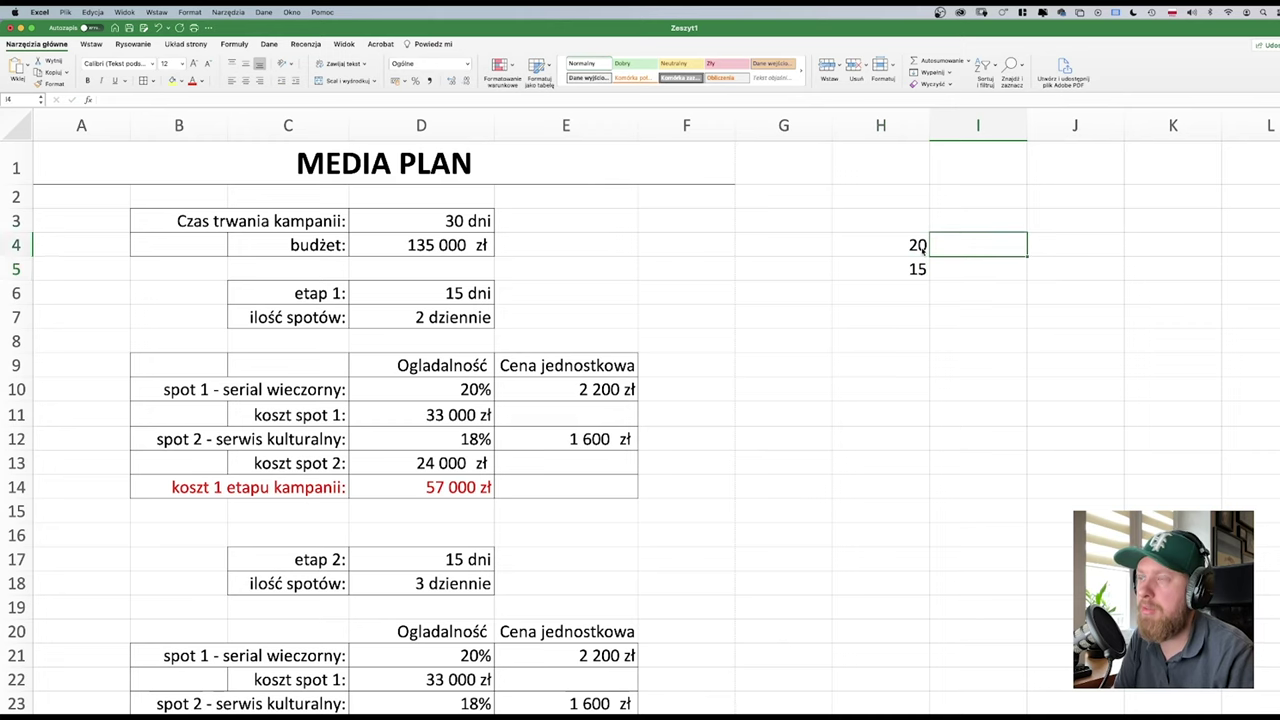
{"action": "key", "text": "Down"}
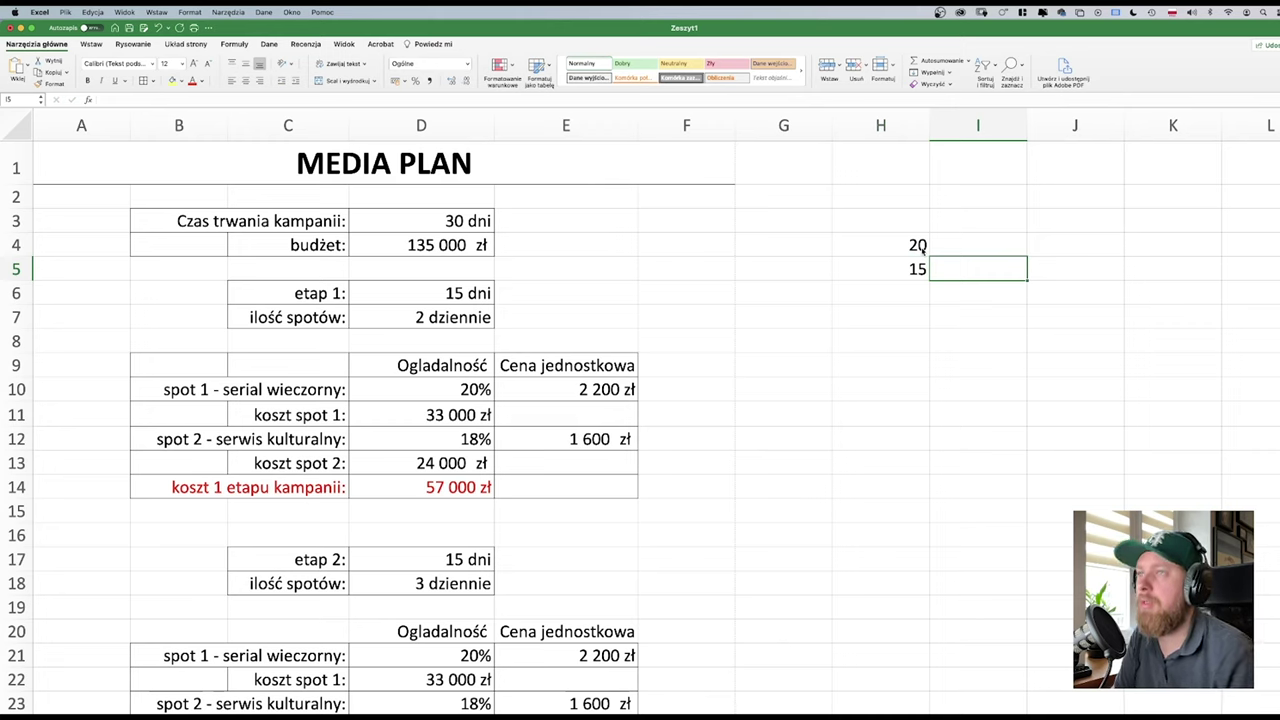
- Label rows 4 to 6 in column G as Oglądalność, Powtórzenia and TPR
{"action": "left_click", "coordinate": [848, 287]}
{"action": "left_click", "coordinate": [778, 285]}
{"action": "left_click", "coordinate": [778, 256]}
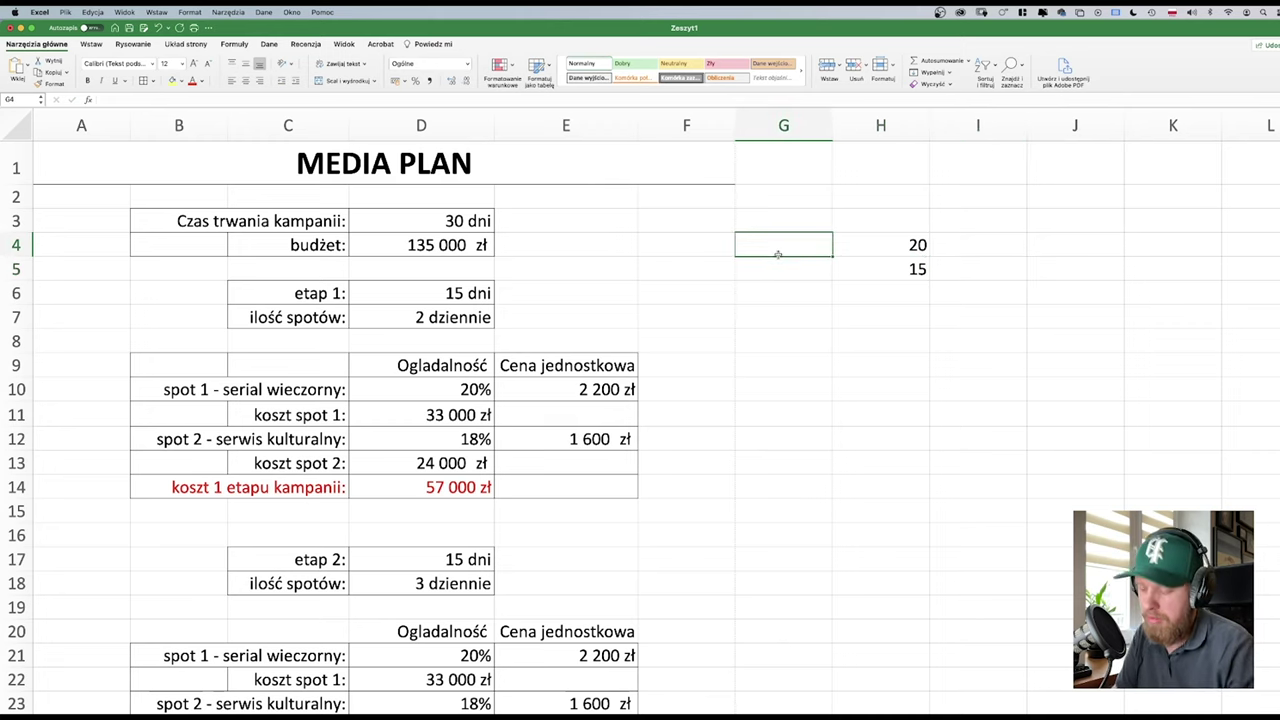
{"action": "type", "text": "O"}
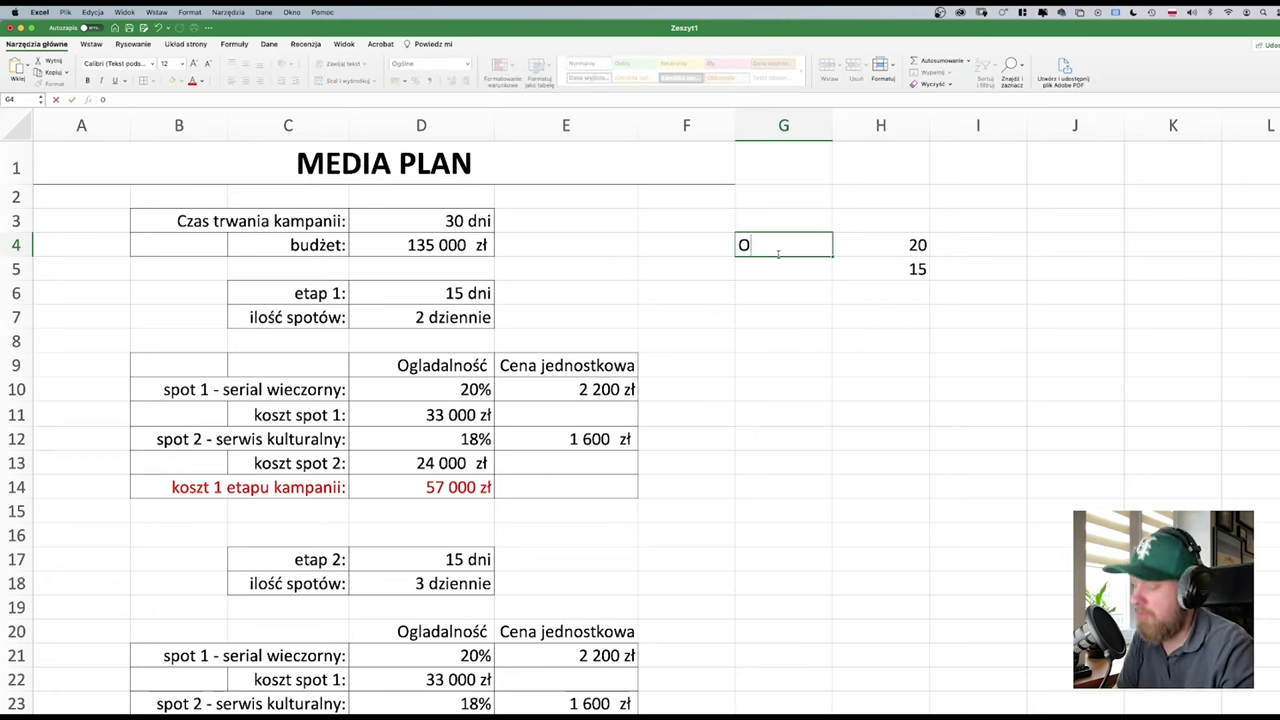
{"action": "type", "text": "glą"}
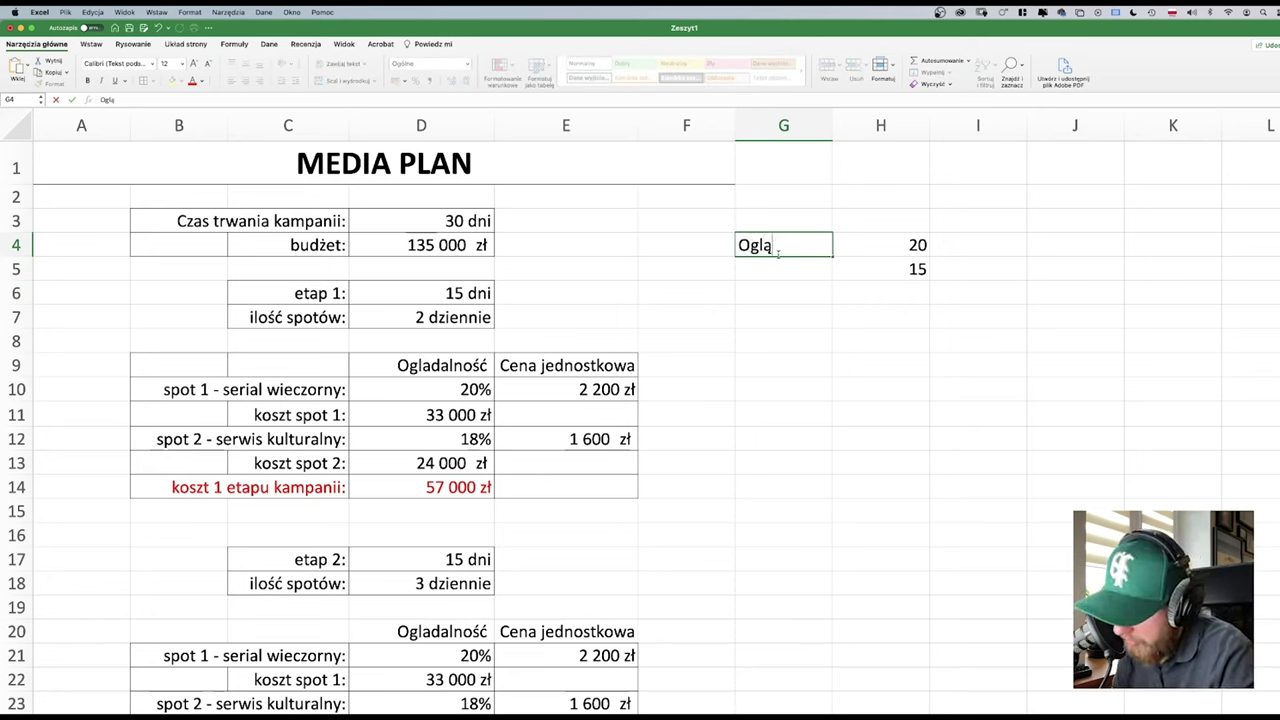
{"action": "type", "text": "dalność"}
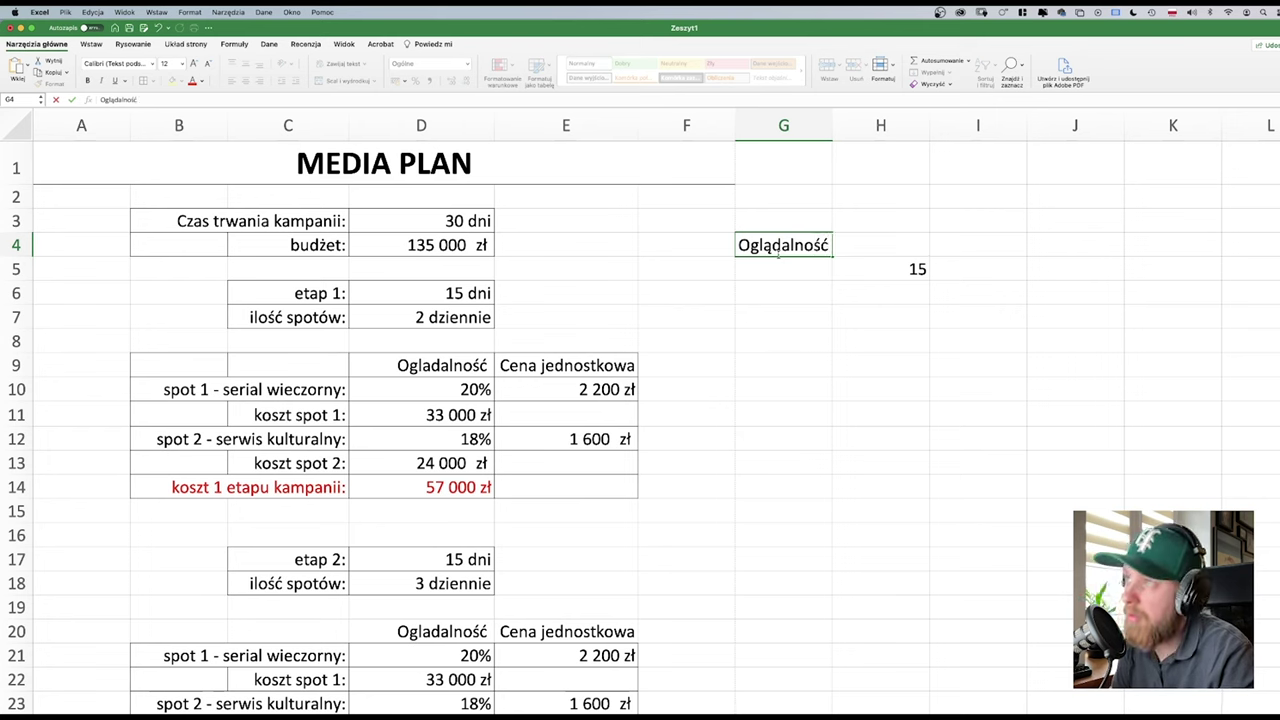
{"action": "key", "text": "Return"}
{"action": "type", "text": "P"}
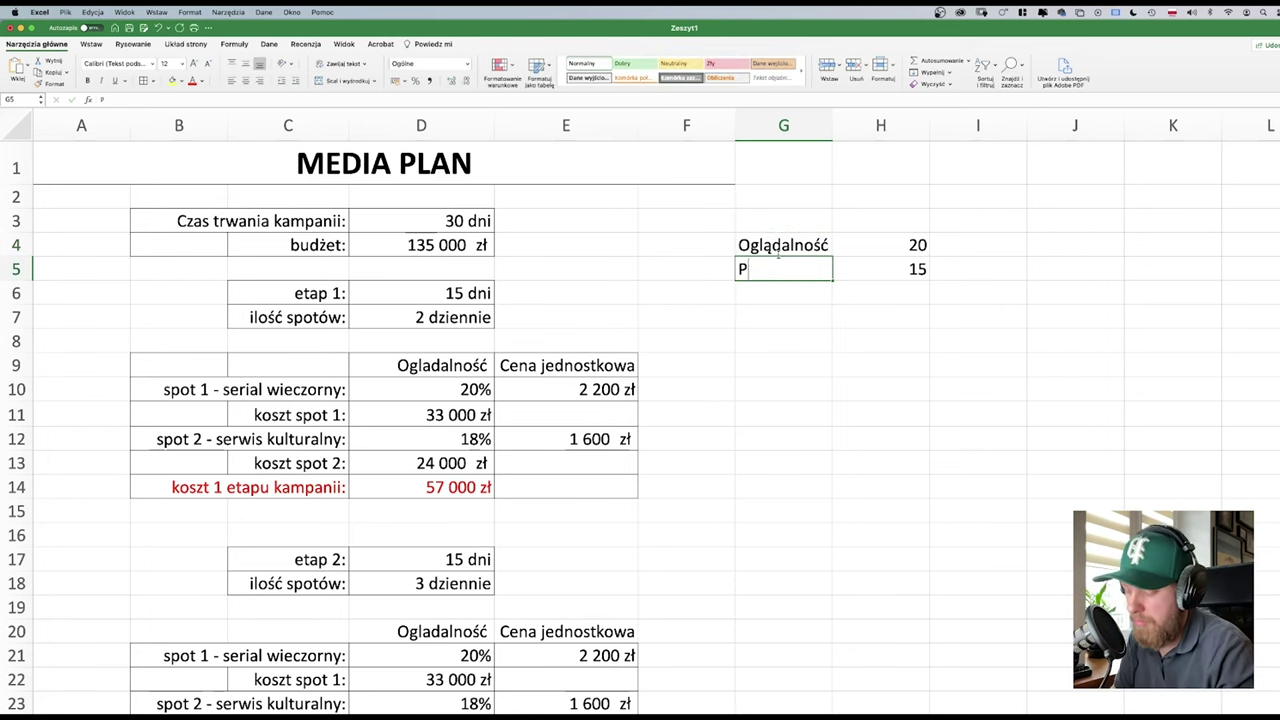
{"action": "type", "text": "owtórzenia"}
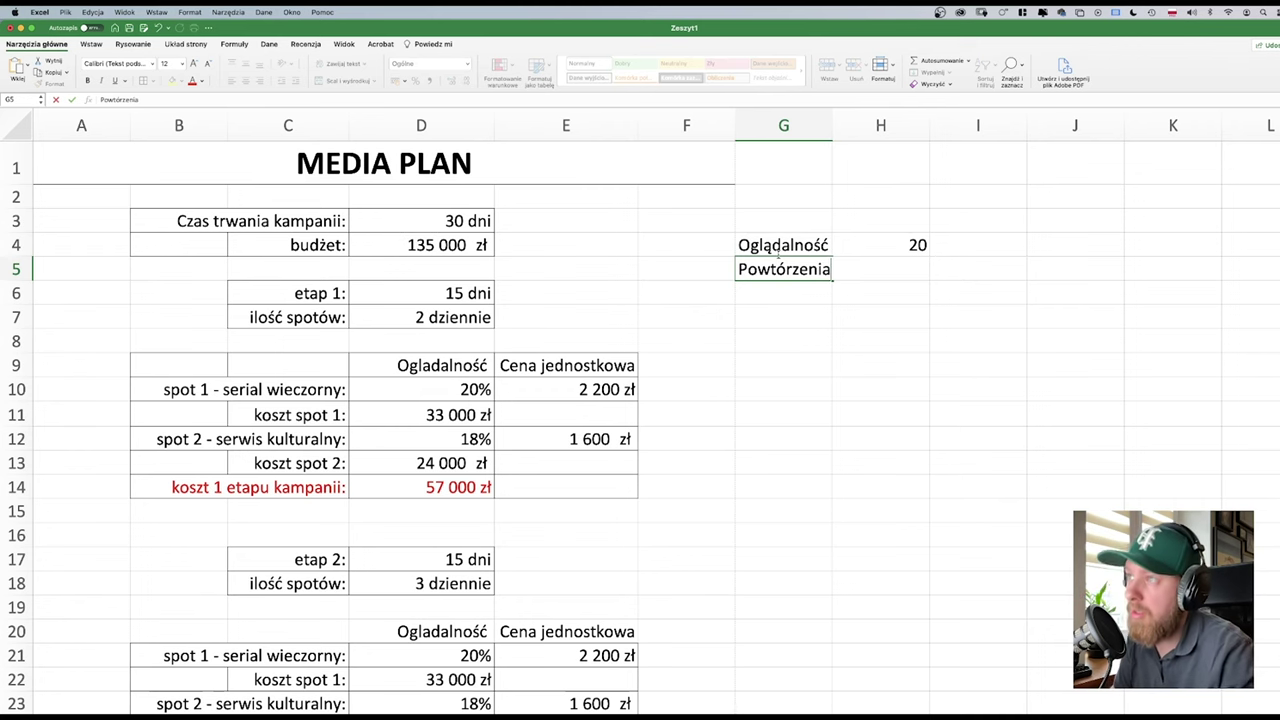
{"action": "key", "text": "Return"}
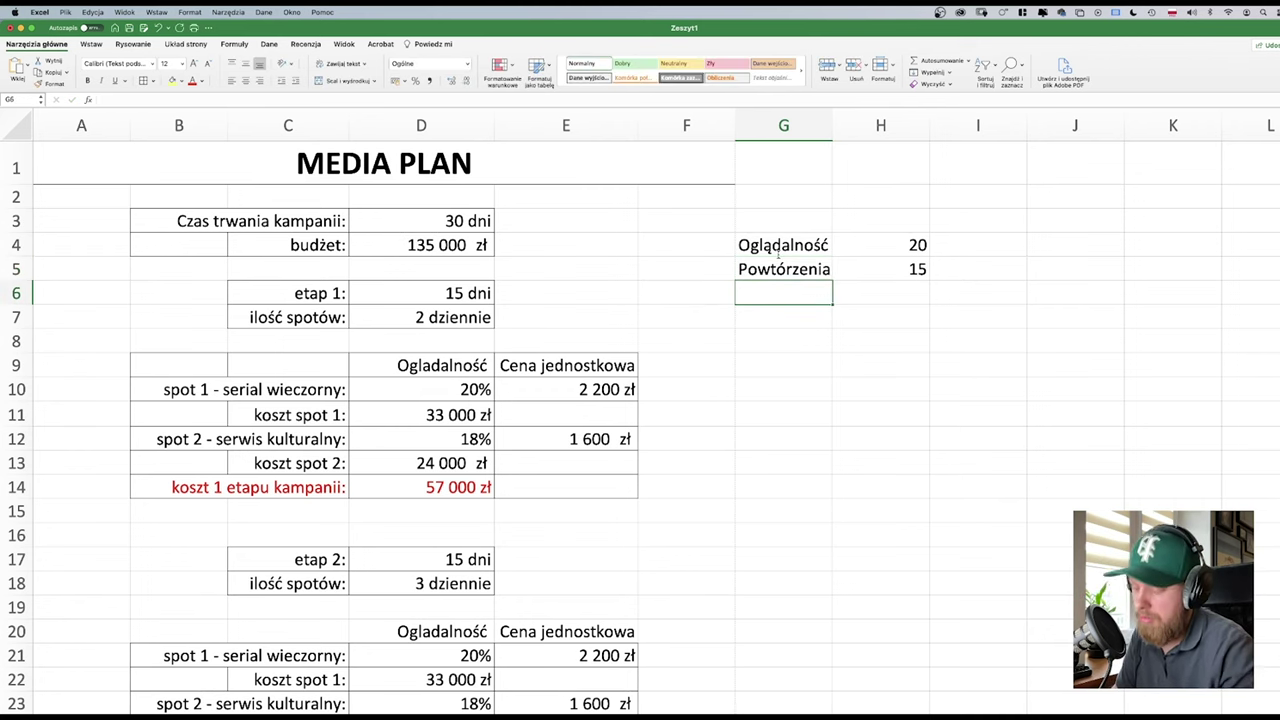
{"action": "type", "text": "TPR"}
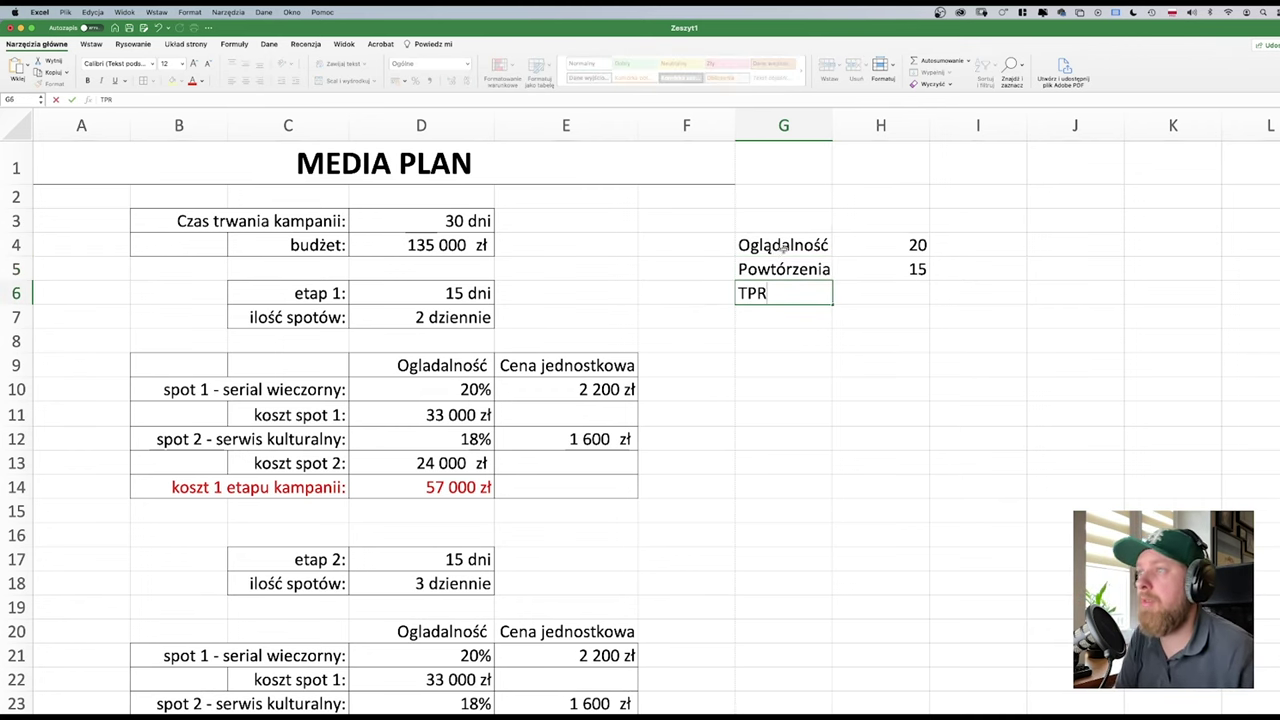
{"action": "left_click", "coordinate": [873, 301]}
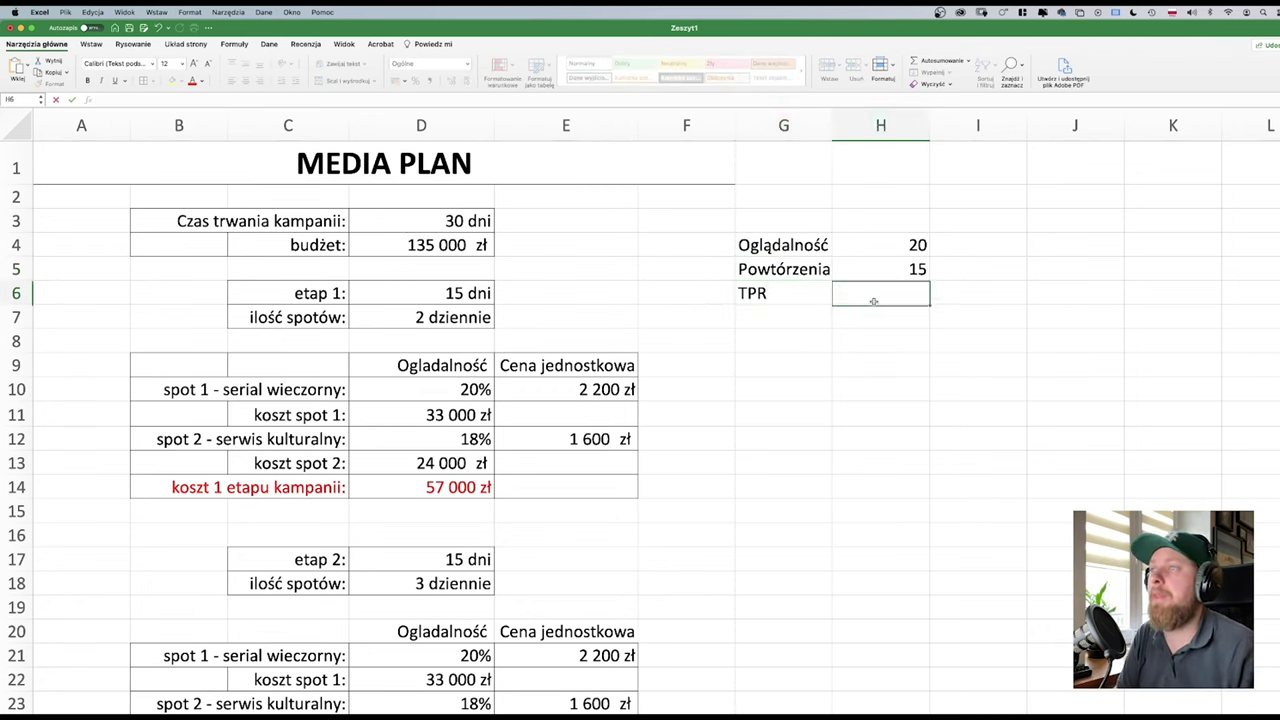
- Add the column headings Spot 1, Spot 2 and Spot 3 in cells H3 to J3
{"action": "left_click", "coordinate": [900, 219]}
{"action": "type", "text": "Spot 1"}
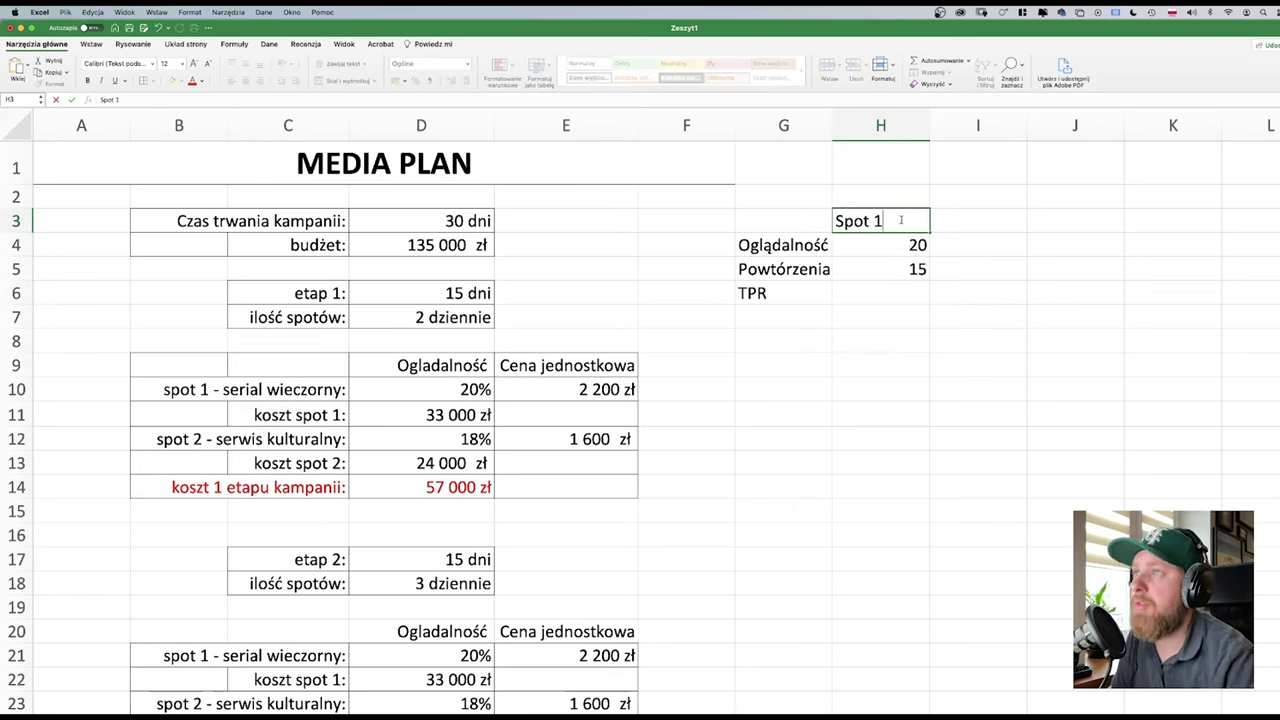
{"action": "key", "text": "Tab"}
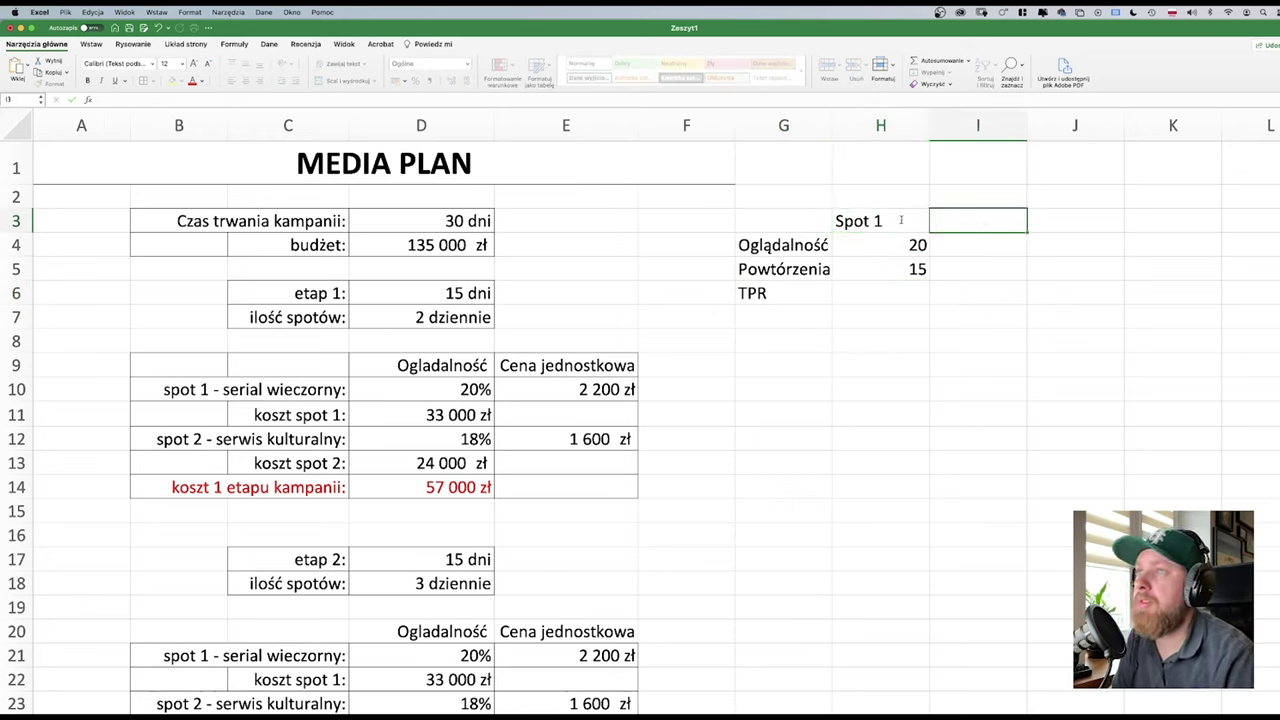
{"action": "type", "text": "Spot"}
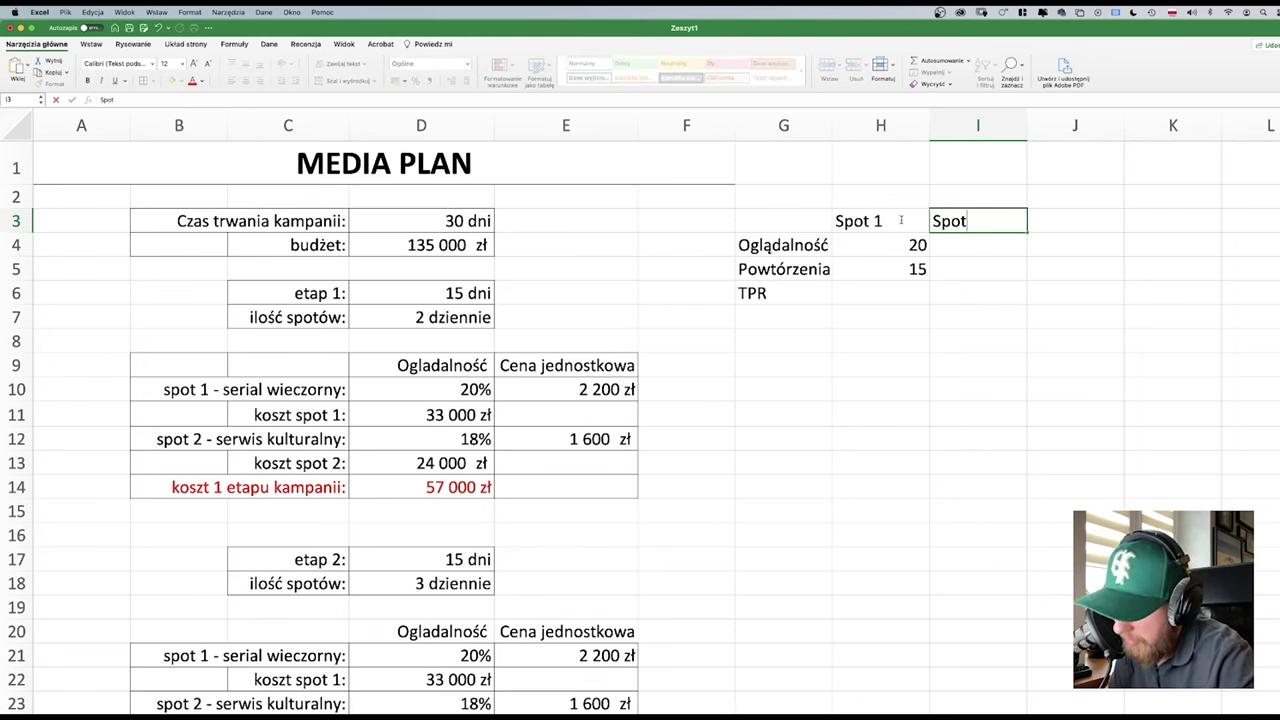
{"action": "type", "text": "2"}
{"action": "key", "text": "BackSpace"}
{"action": "type", "text": "2"}
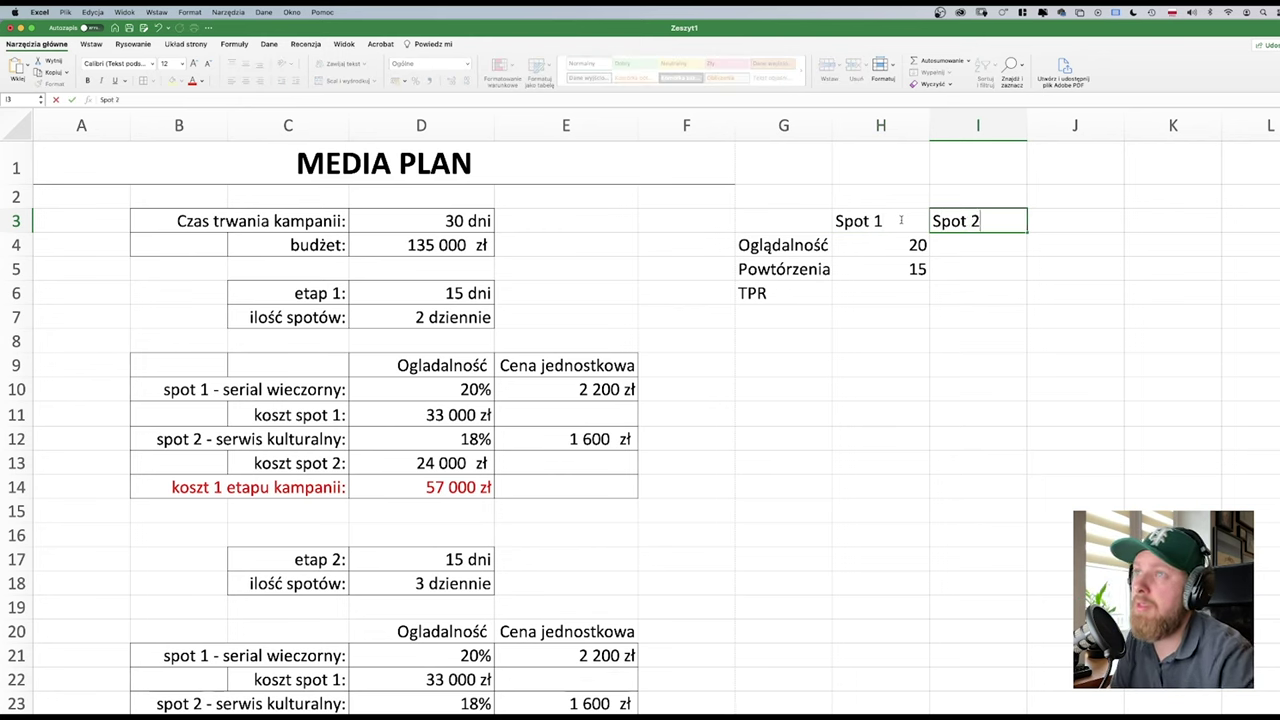
{"action": "key", "text": "Tab"}
{"action": "type", "text": "Spot 3"}
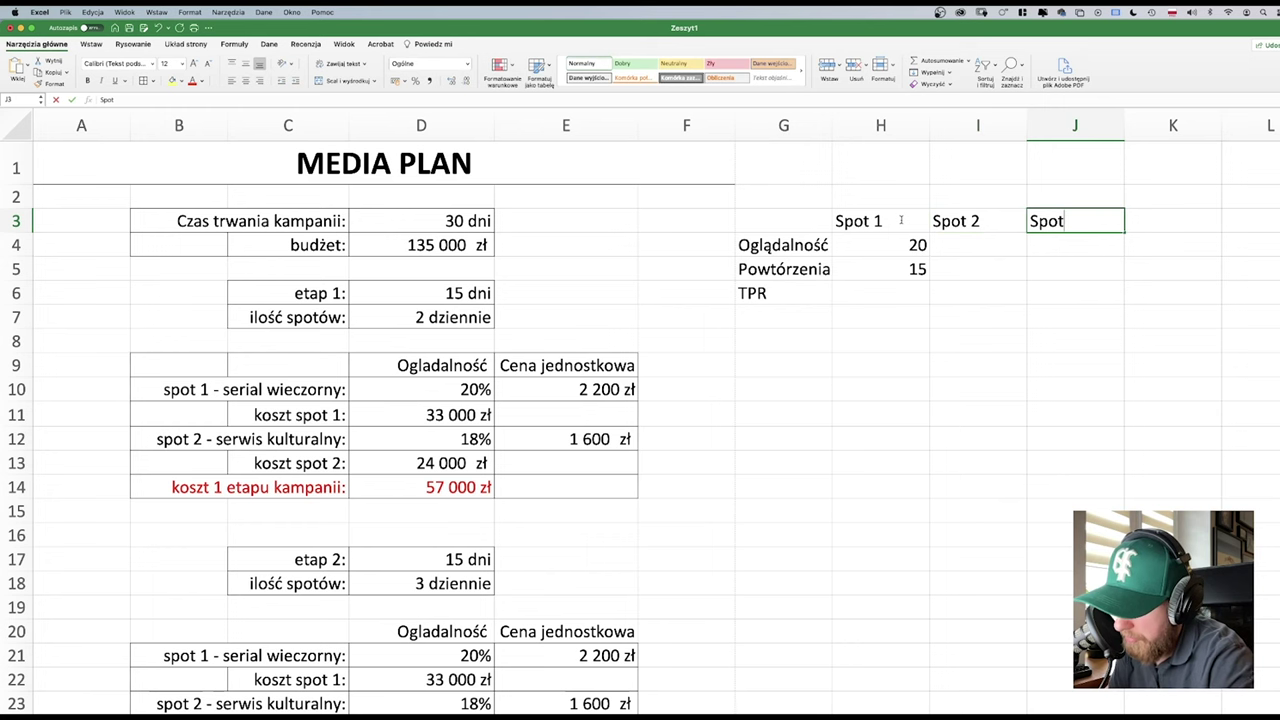
{"action": "key", "text": "Down"}
- Calculate the TPR of Spot 1 in H6 with the formula =H4/H5
{"action": "key", "text": "Left"}
{"action": "key", "text": "Left"}
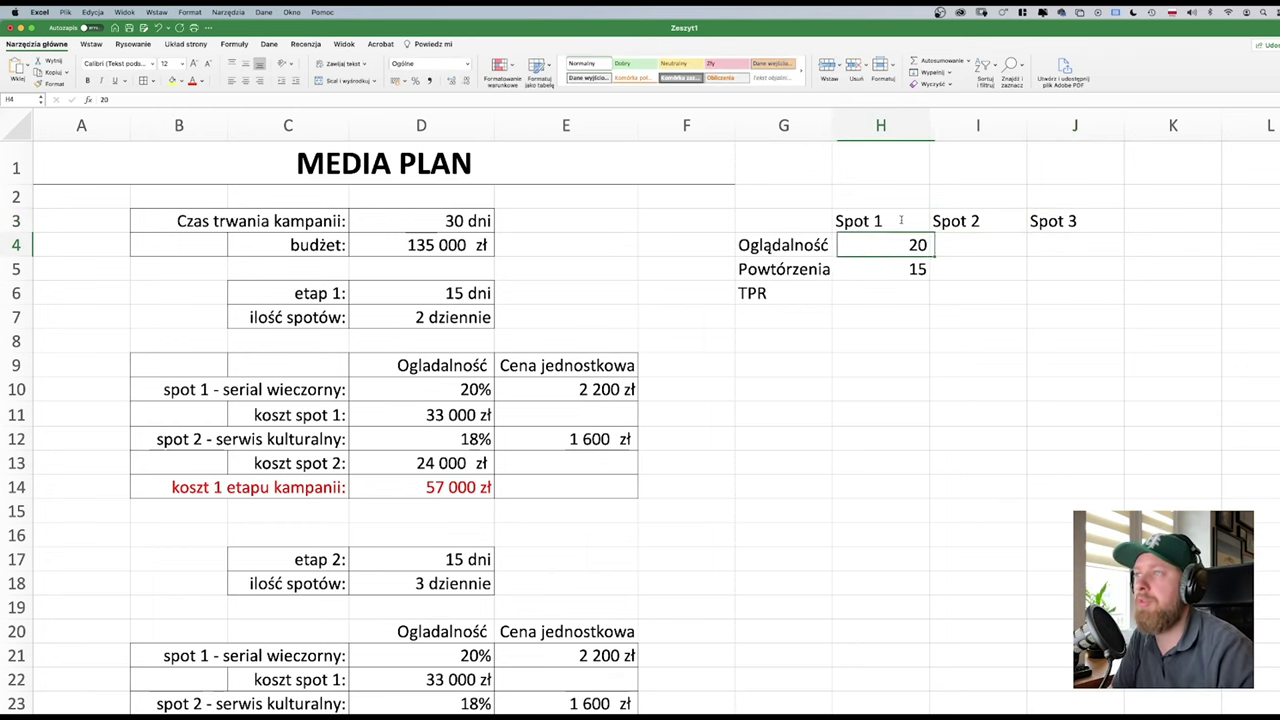
{"action": "key", "text": "Down"}
{"action": "key", "text": "Down"}
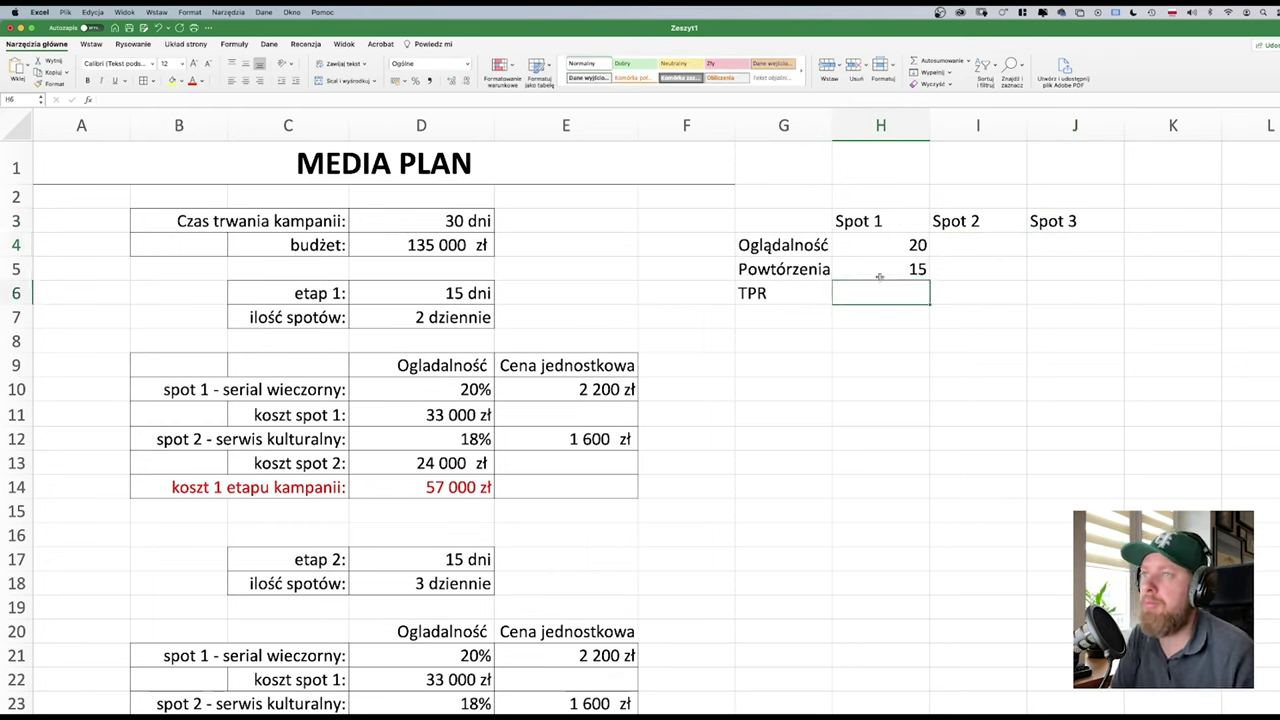
{"action": "type", "text": "="}
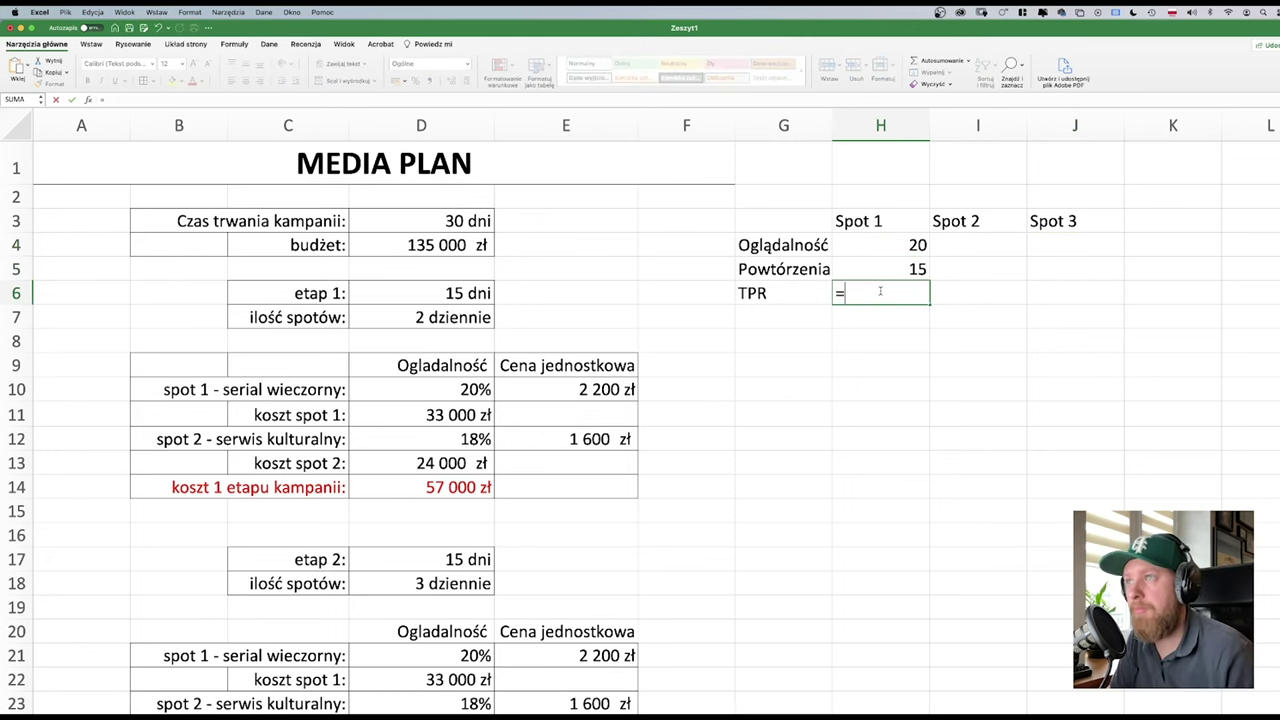
{"action": "left_click", "coordinate": [907, 242]}
{"action": "type", "text": "/"}
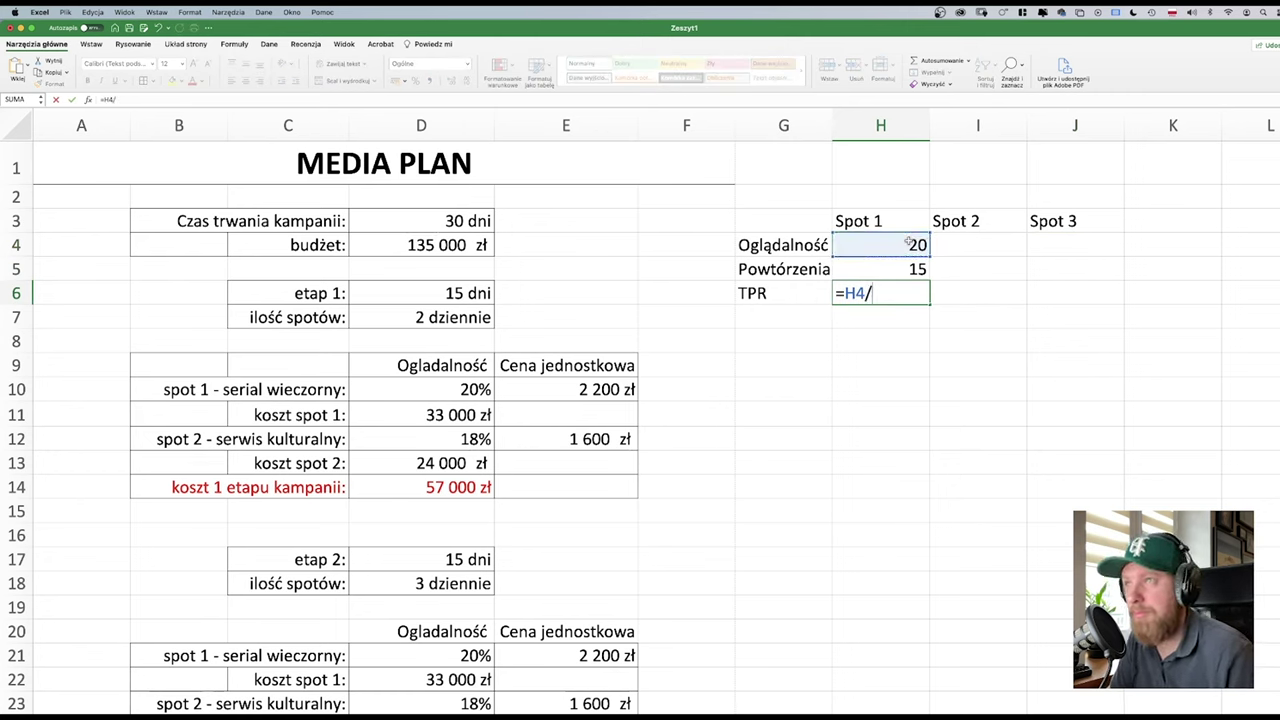
{"action": "left_click", "coordinate": [911, 270]}
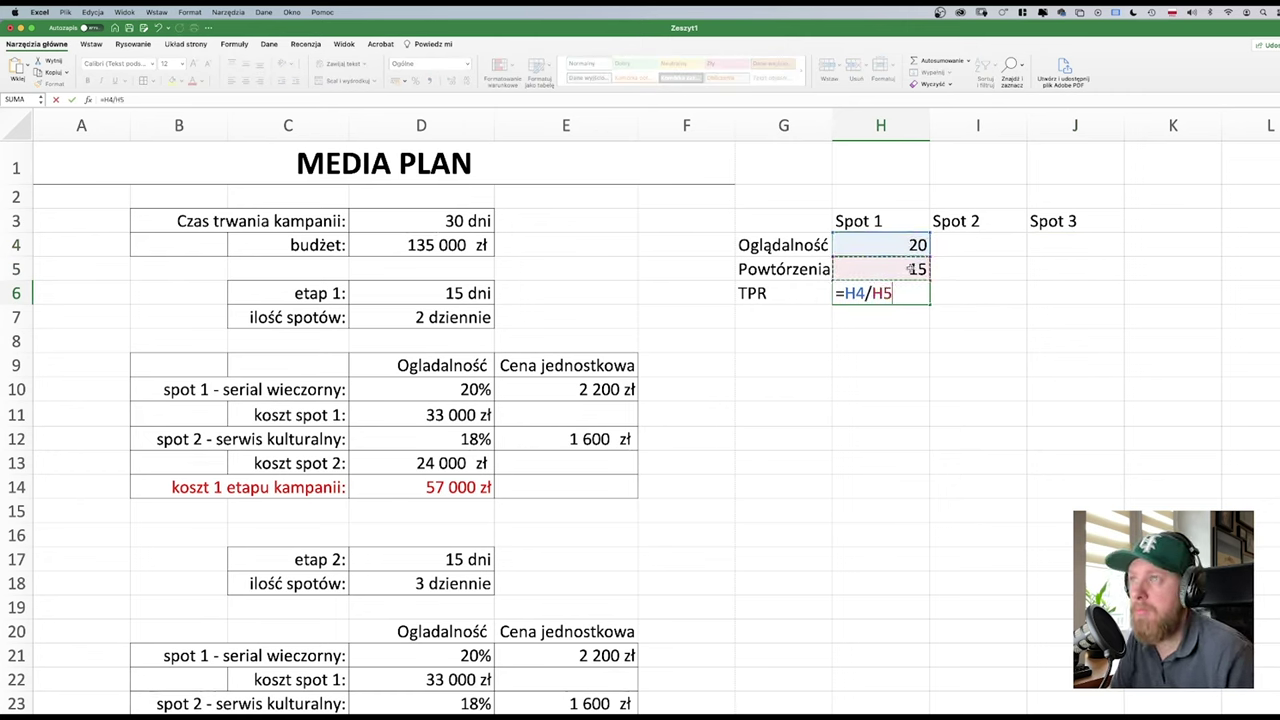
{"action": "key", "text": "Return"}
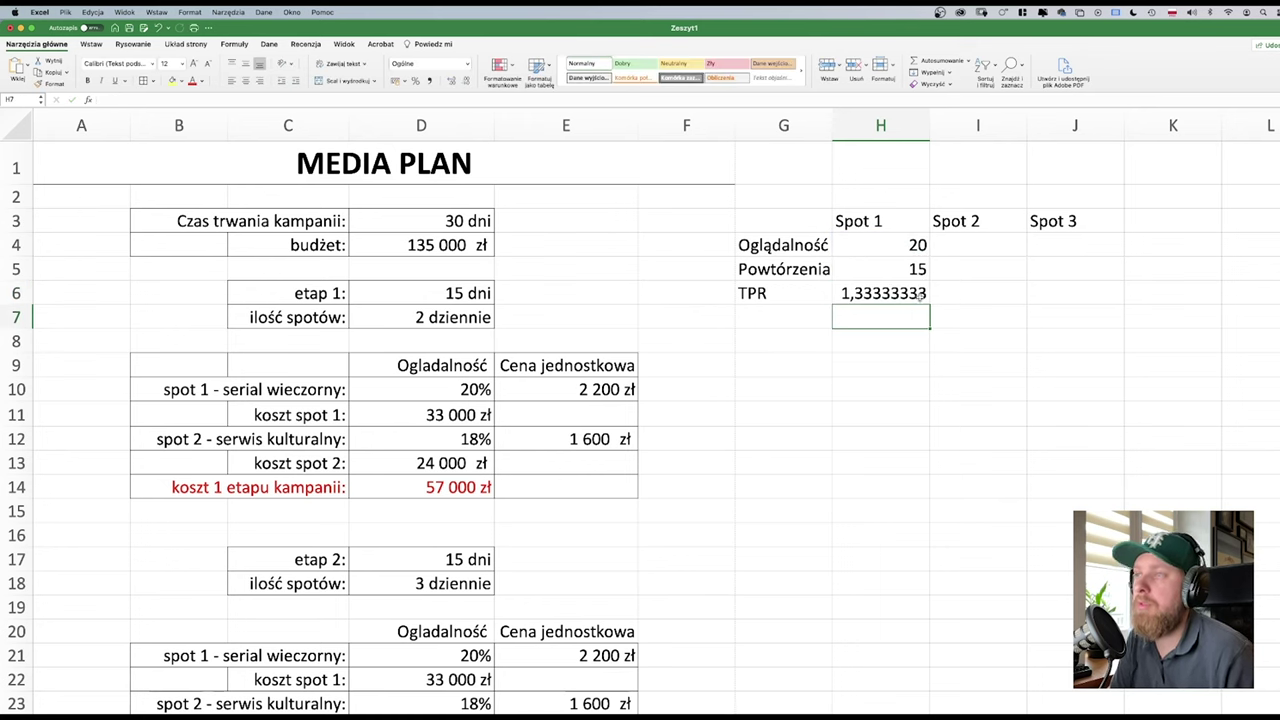
- Display Spot 1's TPR value in H6 with two decimal places
{"action": "key", "text": "Up"}
{"action": "left_click", "coordinate": [451, 80]}
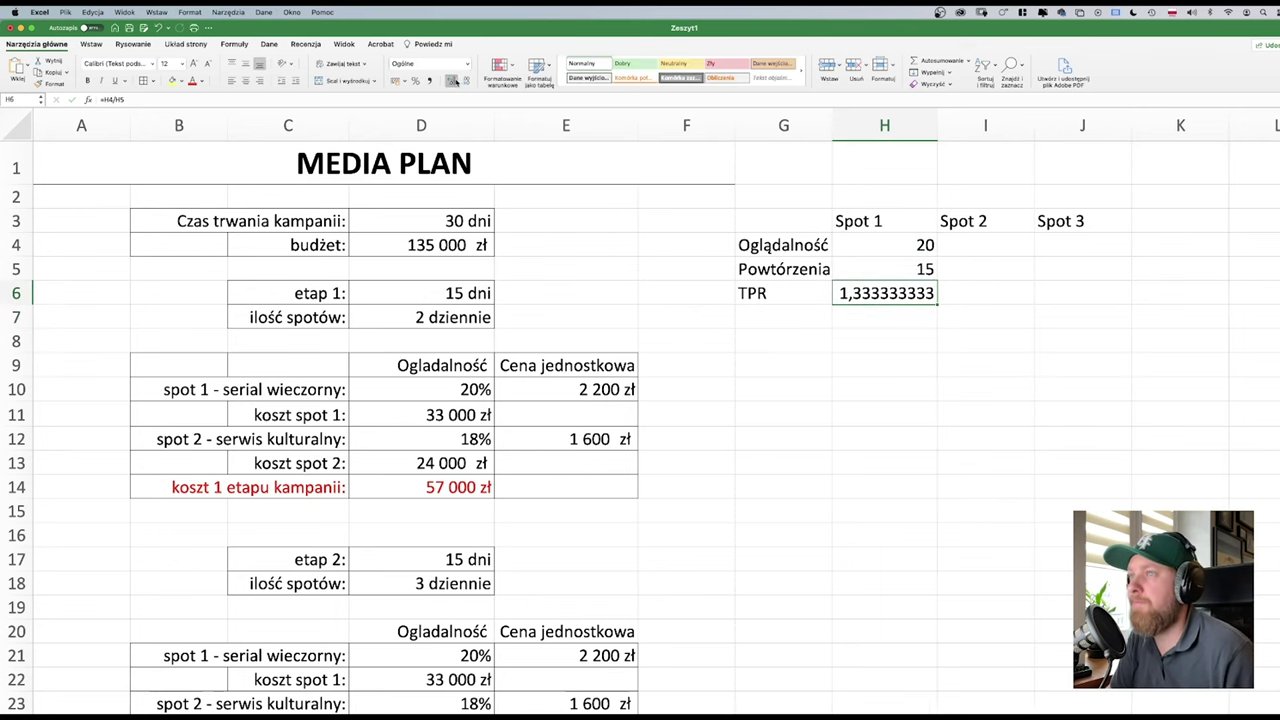
{"action": "left_click", "coordinate": [451, 80]}
{"action": "left_click", "coordinate": [464, 81]}
{"action": "left_click", "coordinate": [464, 81]}
{"action": "left_click", "coordinate": [464, 81]}
{"action": "left_click", "coordinate": [464, 81]}
{"action": "left_click", "coordinate": [464, 81]}
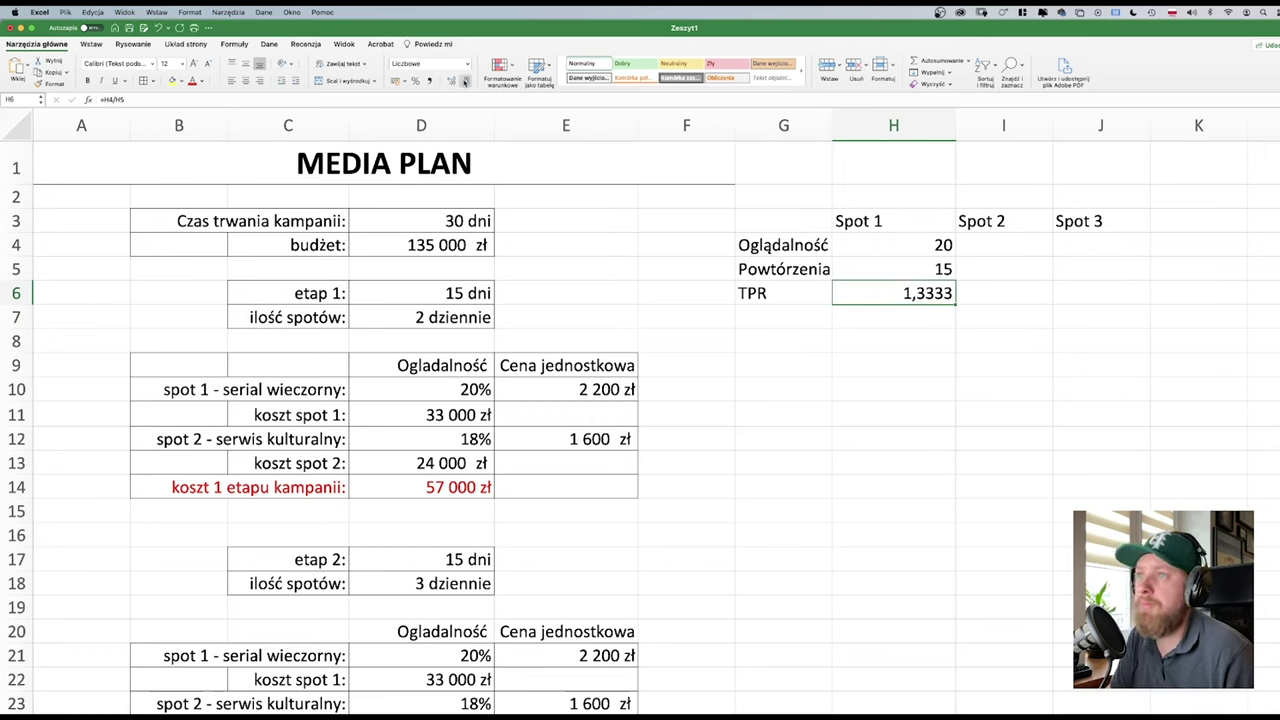
{"action": "left_click", "coordinate": [464, 81]}
{"action": "left_click", "coordinate": [464, 81]}
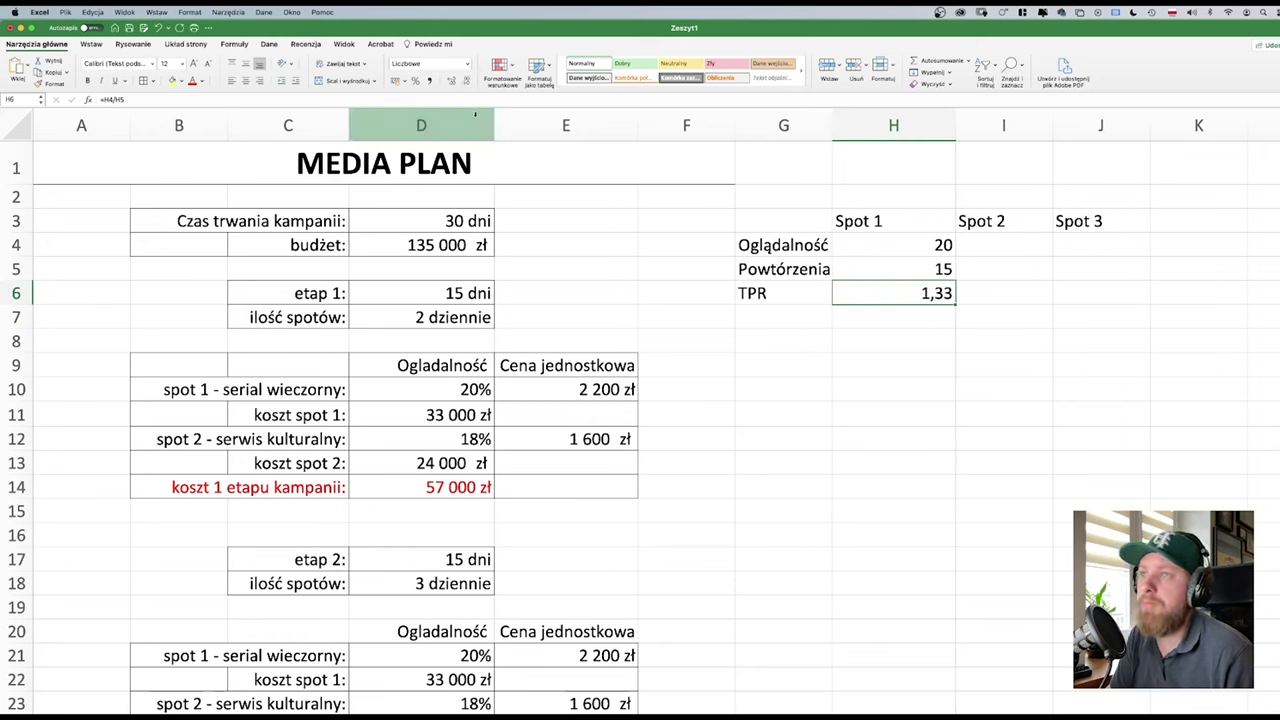
- Enter Spot 2's Oglądalność of 18 in I4 and its Powtórzenia of 15 in I5
{"action": "left_click", "coordinate": [998, 252]}
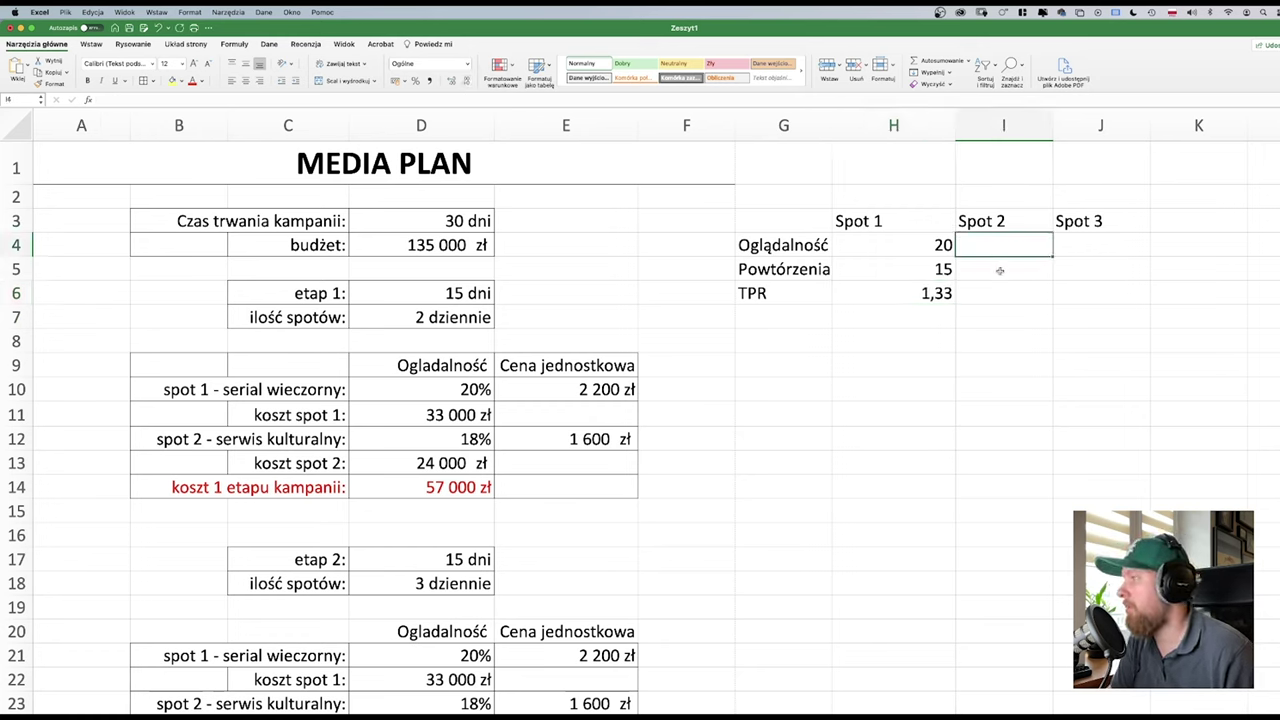
{"action": "type", "text": "18"}
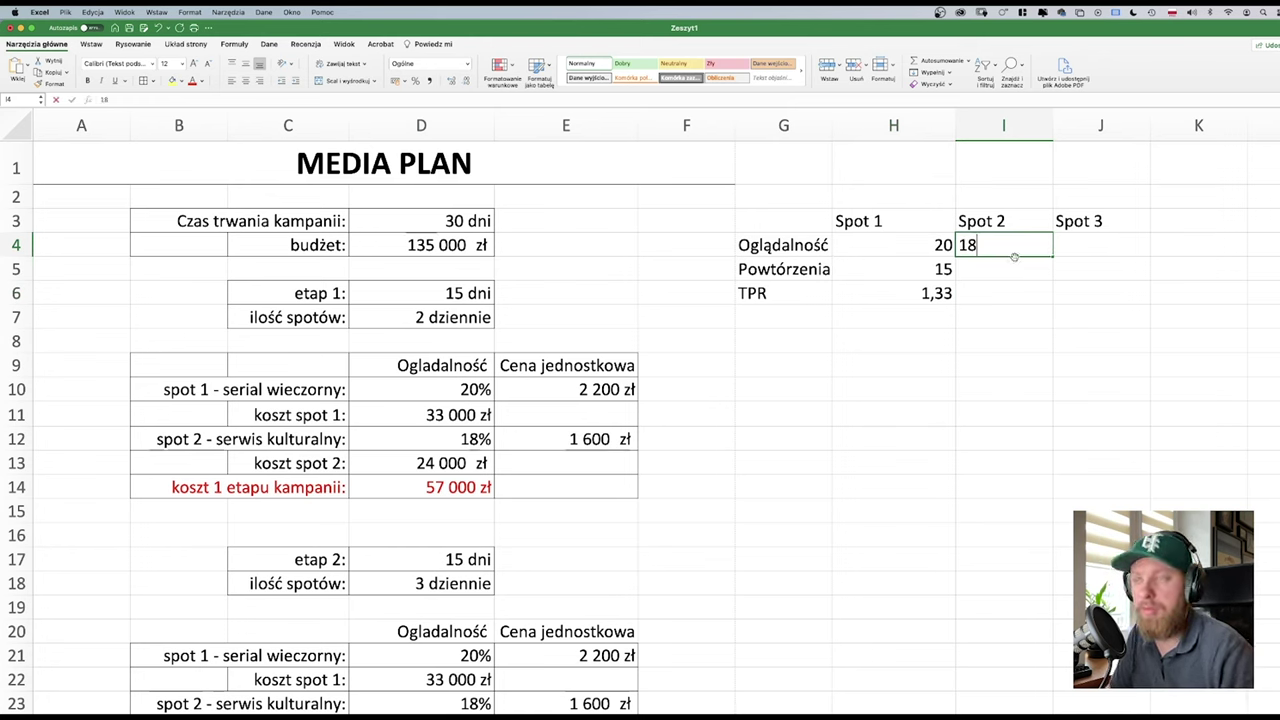
{"action": "key", "text": "Return"}
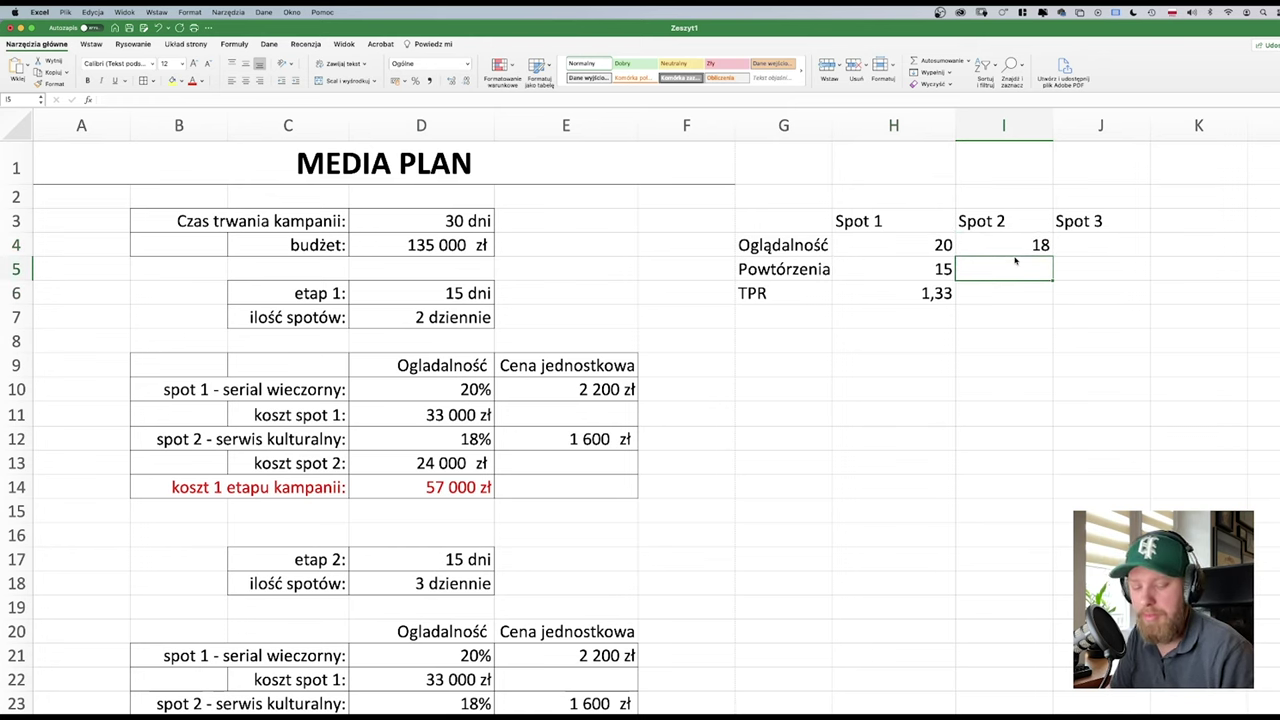
{"action": "type", "text": "15"}
{"action": "key", "text": "Return"}
- Enter Spot 3's Oglądalność of 16 in J4 and its Powtórzenia of 15 in J5
{"action": "key", "text": "Right"}
{"action": "key", "text": "Up"}
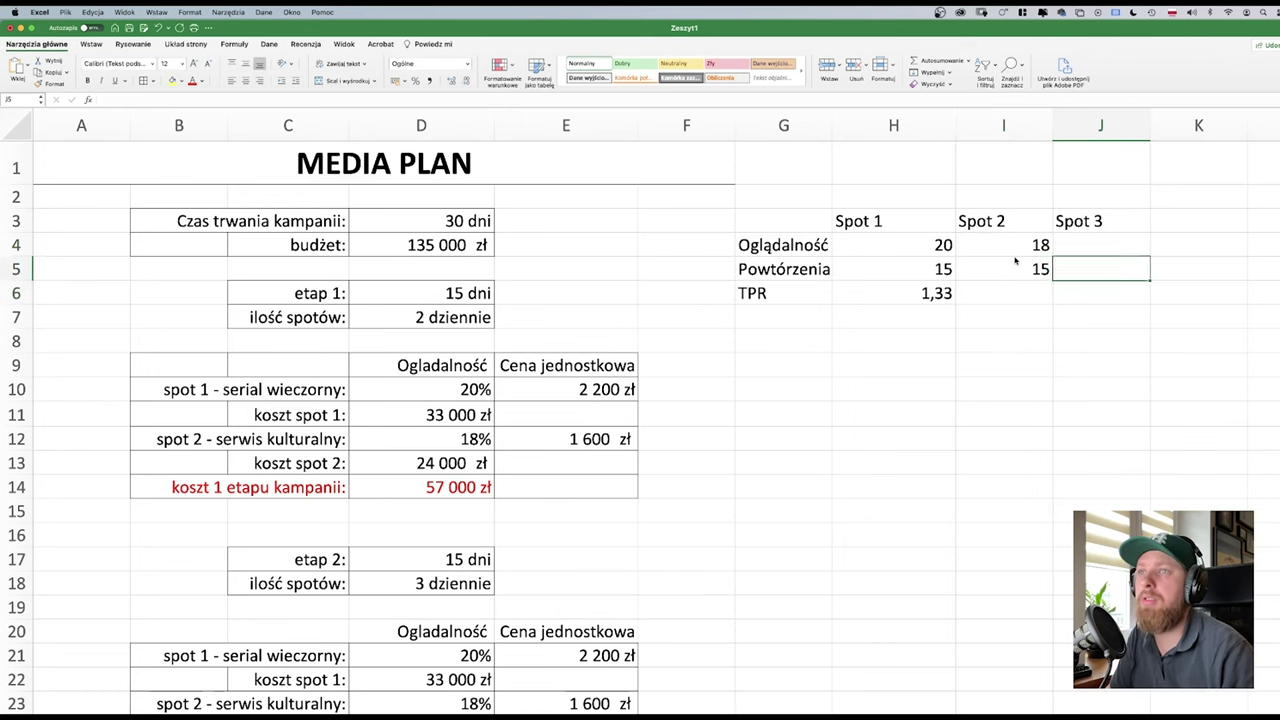
{"action": "key", "text": "Up"}
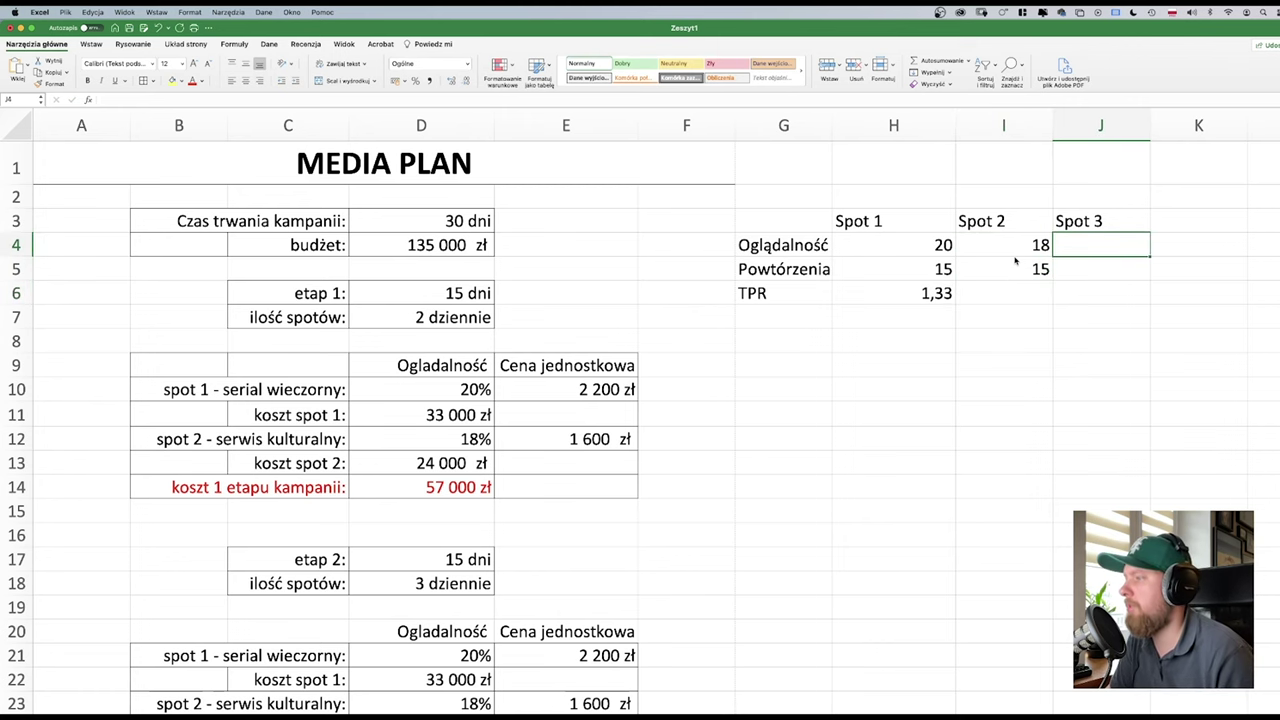
{"action": "scroll", "coordinate": [552, 565], "scroll_direction": "down", "scroll_amount": 1}
{"action": "type", "text": "1"}
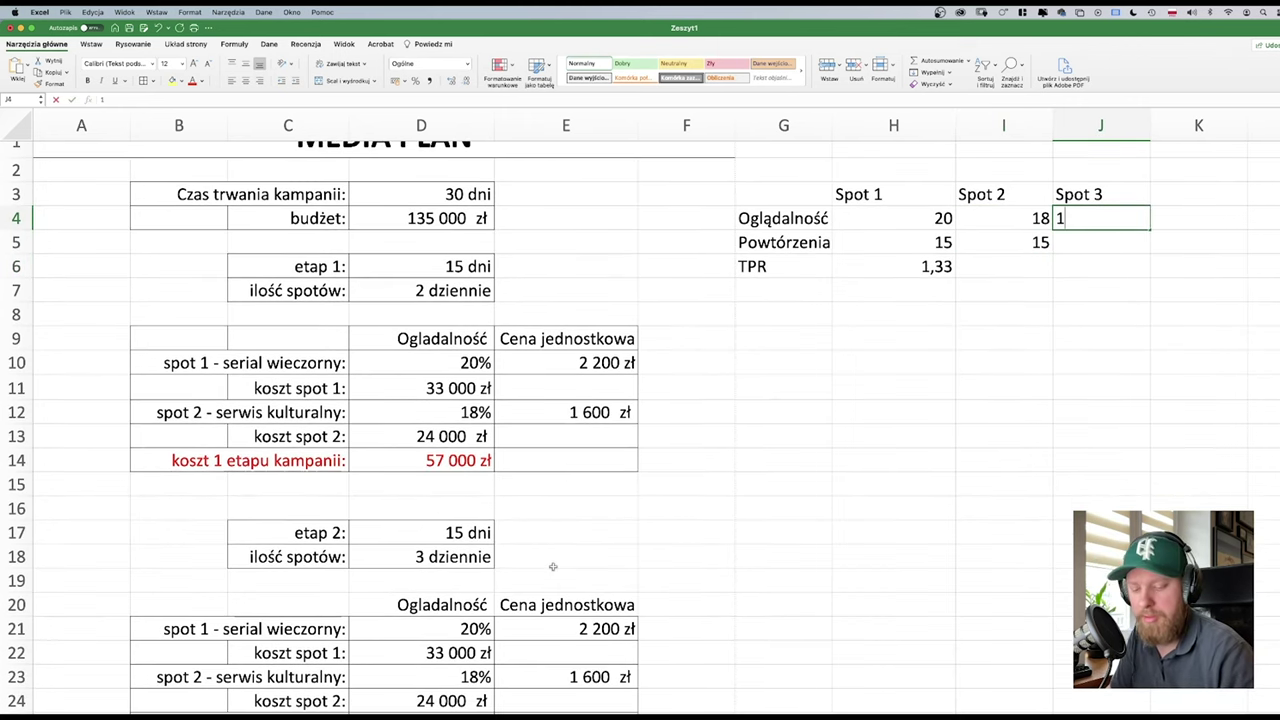
{"action": "type", "text": "6"}
{"action": "key", "text": "Tab"}
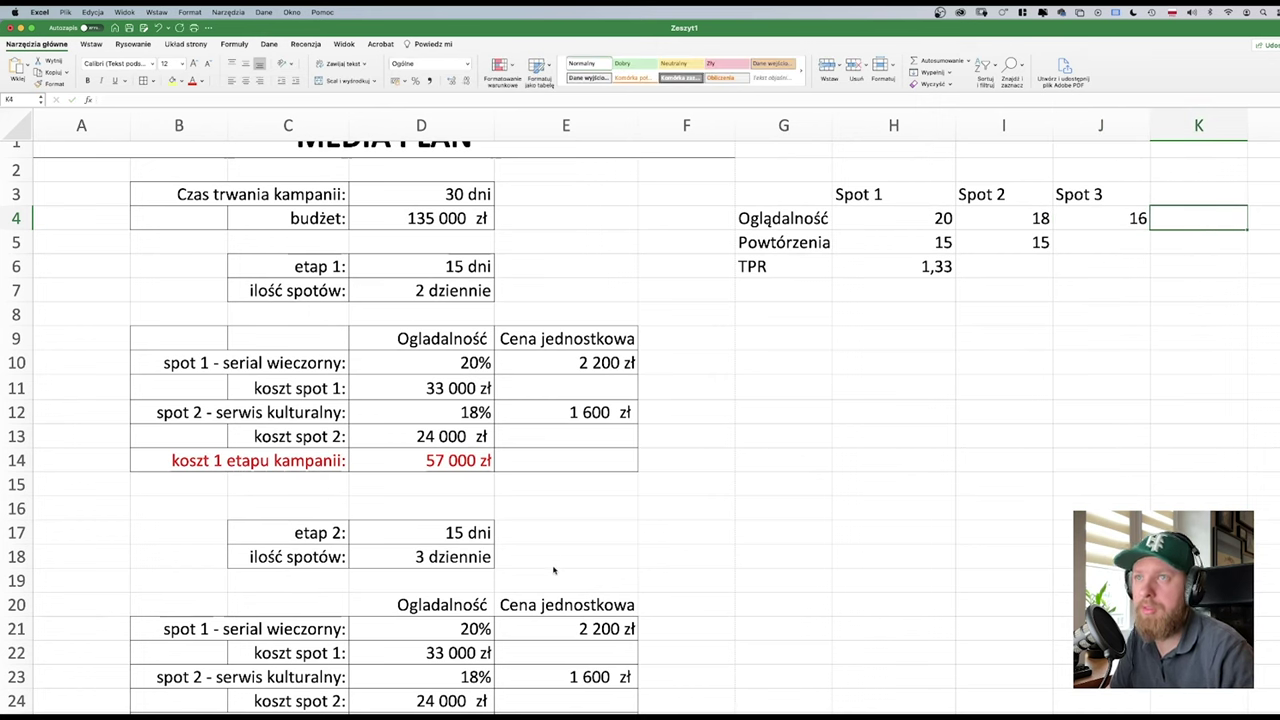
{"action": "key", "text": "Return"}
{"action": "type", "text": "15"}
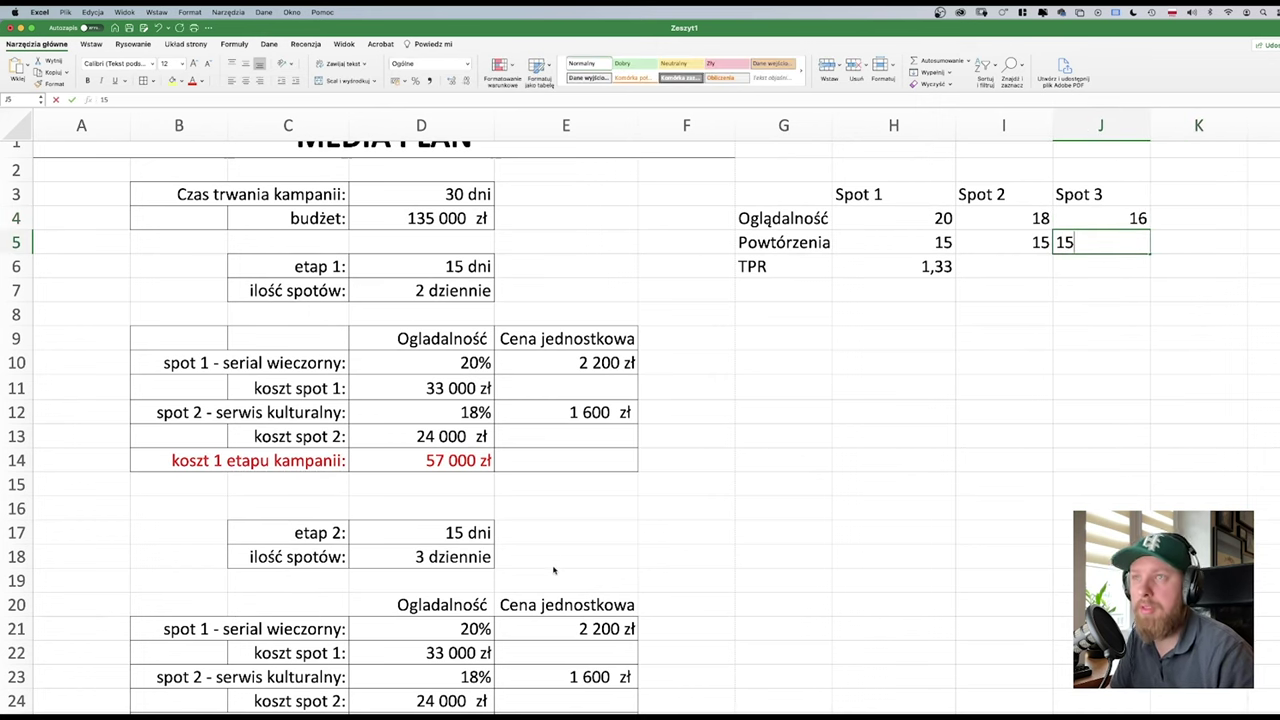
{"action": "key", "text": "Return"}
- Copy the TPR formula from H6 across to I6 and J6 for Spot 2 and Spot 3
{"action": "right_click", "coordinate": [929, 273]}
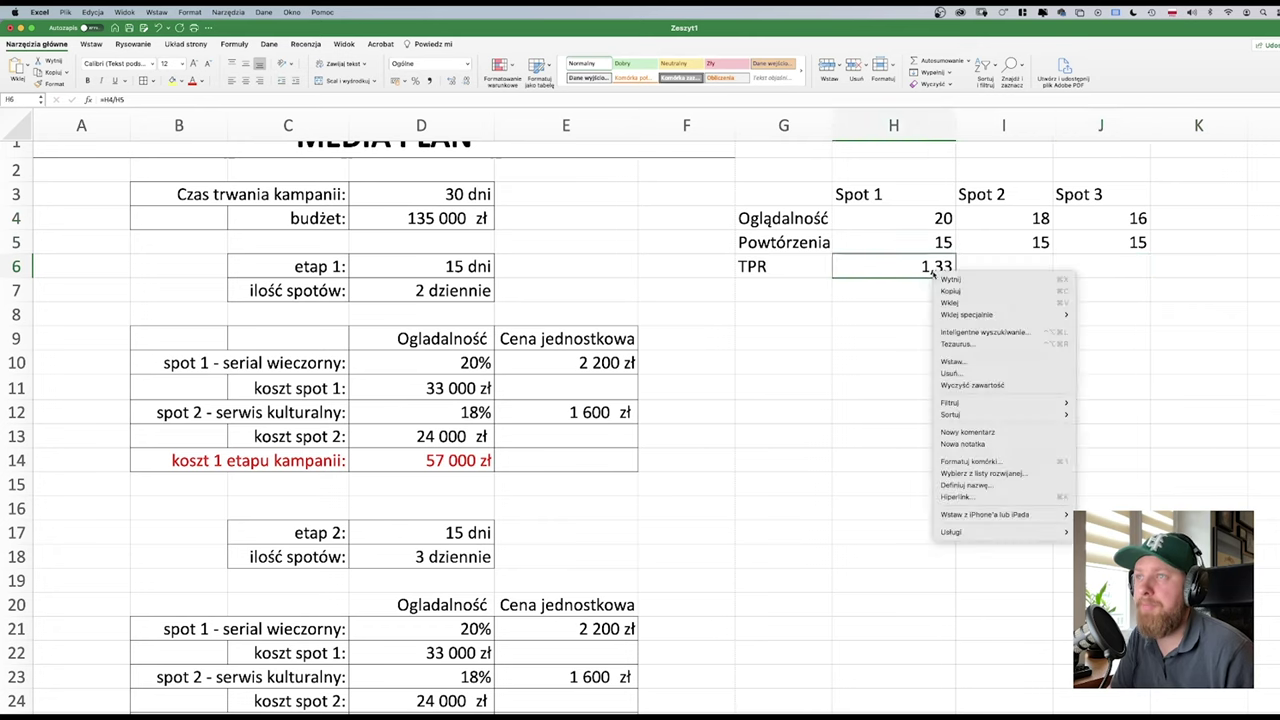
{"action": "left_click", "coordinate": [889, 266]}
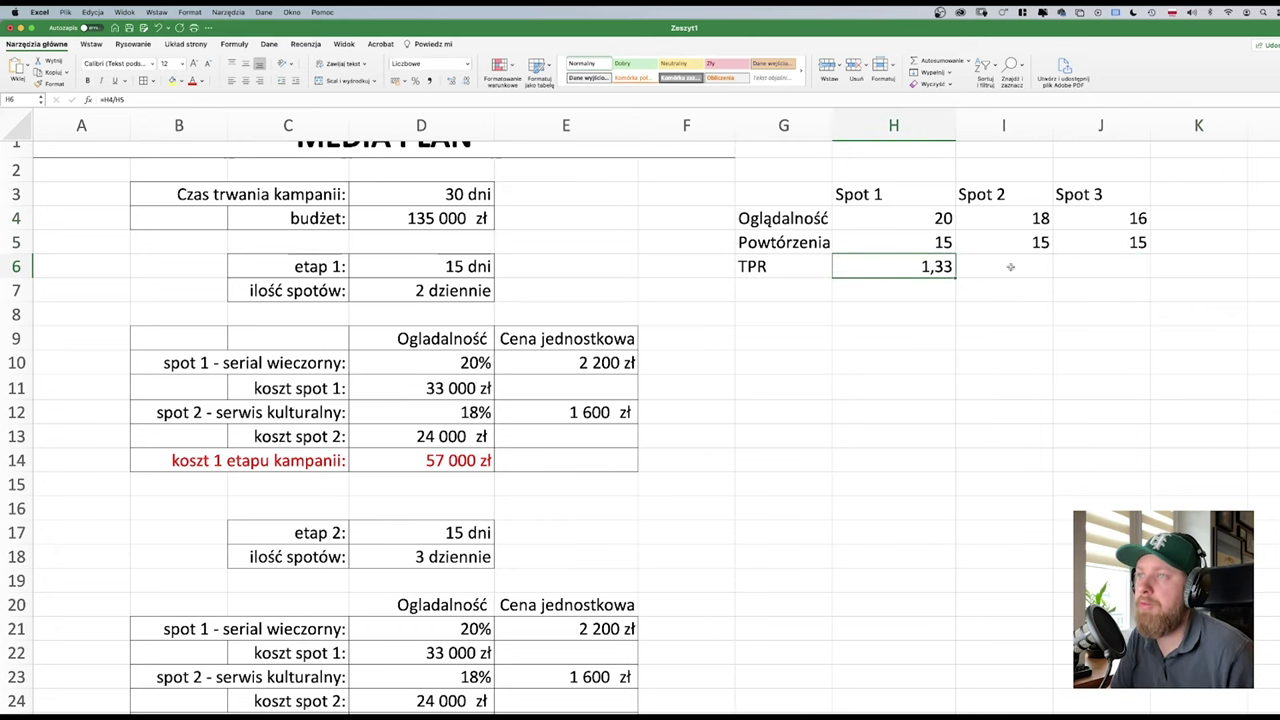
{"action": "left_click_drag", "start_coordinate": [950, 262], "coordinate": [1127, 290]}
{"action": "left_click", "coordinate": [1089, 285]}
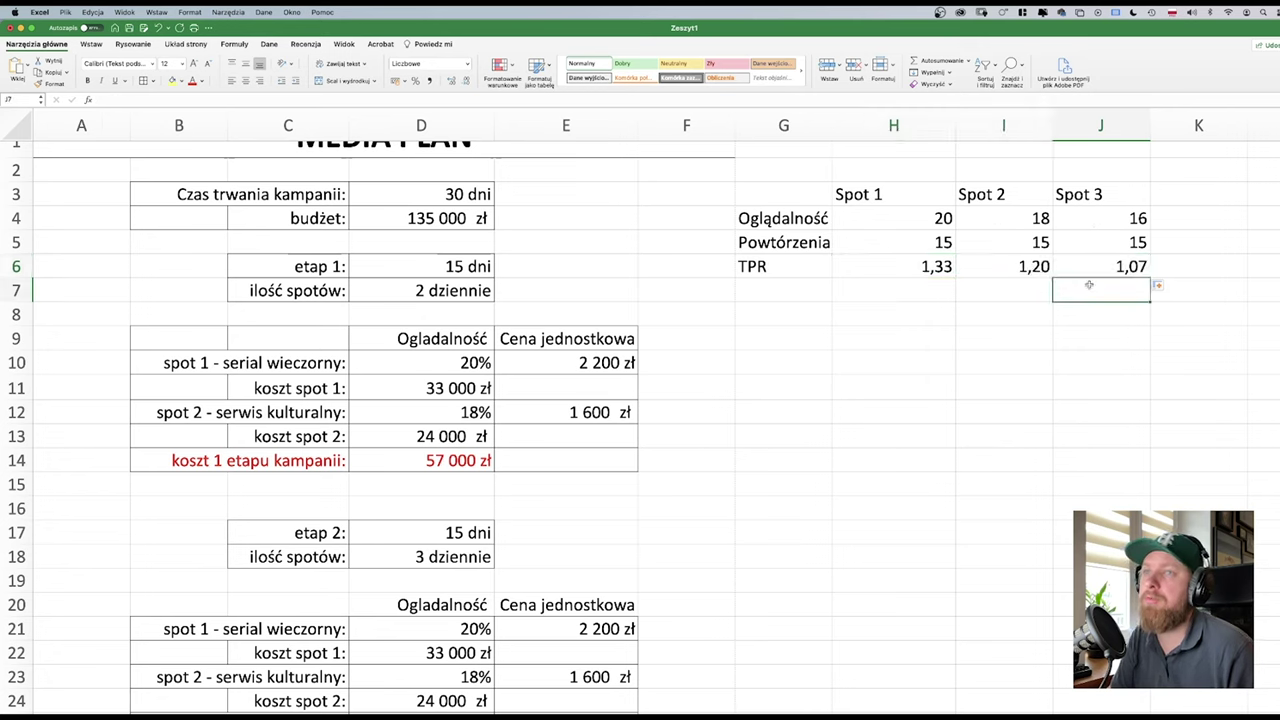
{"action": "left_click", "coordinate": [915, 299]}
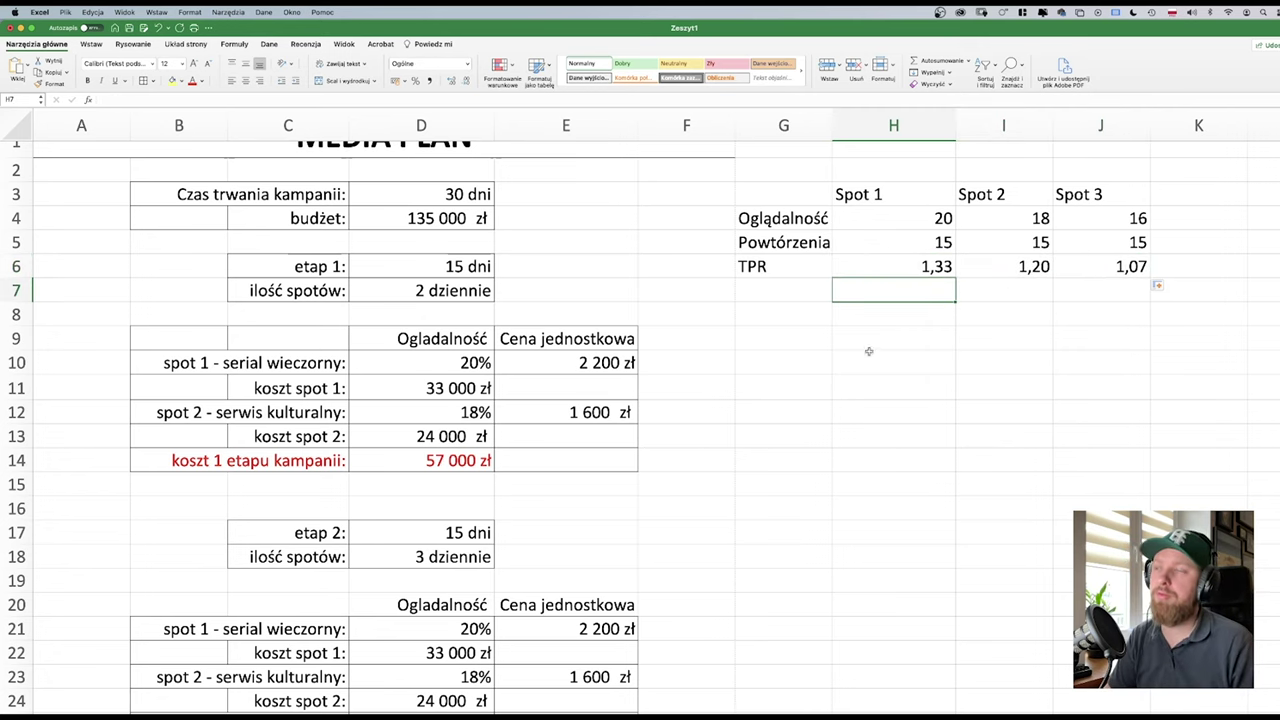
{"action": "left_click", "coordinate": [821, 321]}
{"action": "left_click", "coordinate": [873, 315]}
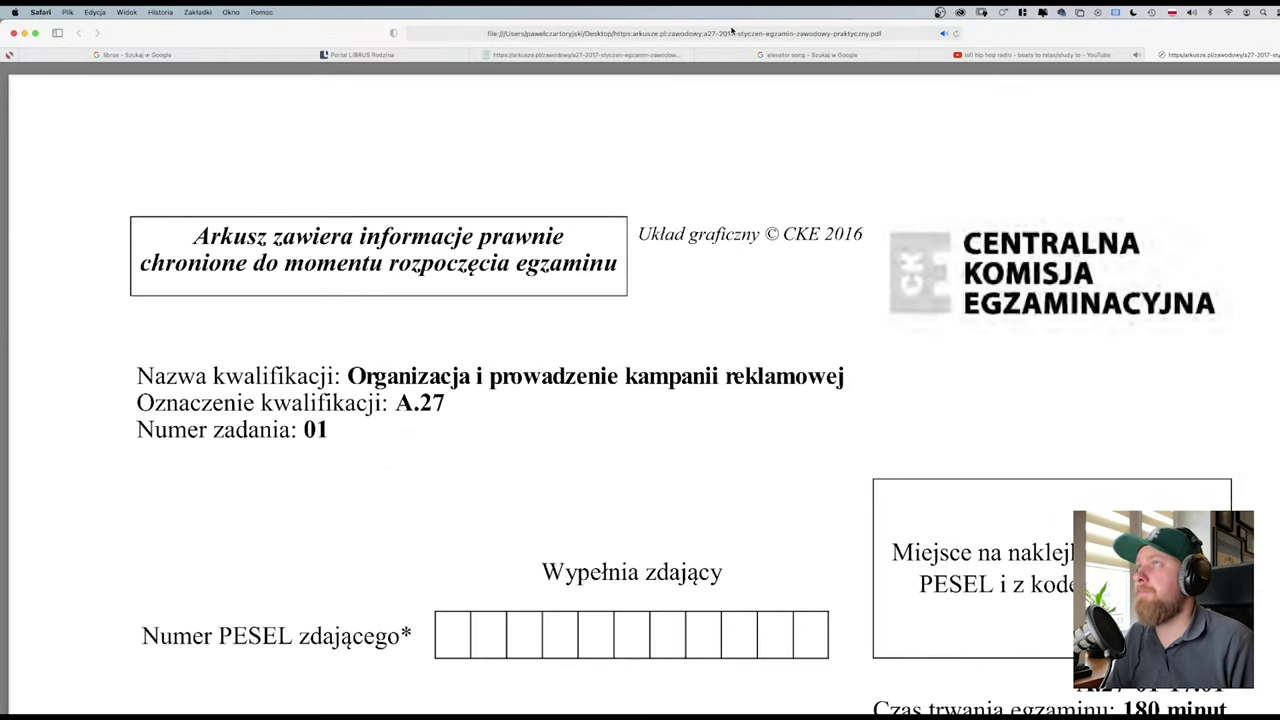
- Search the web in Safari for "współczynnik gpr"
{"action": "left_click", "coordinate": [731, 30]}
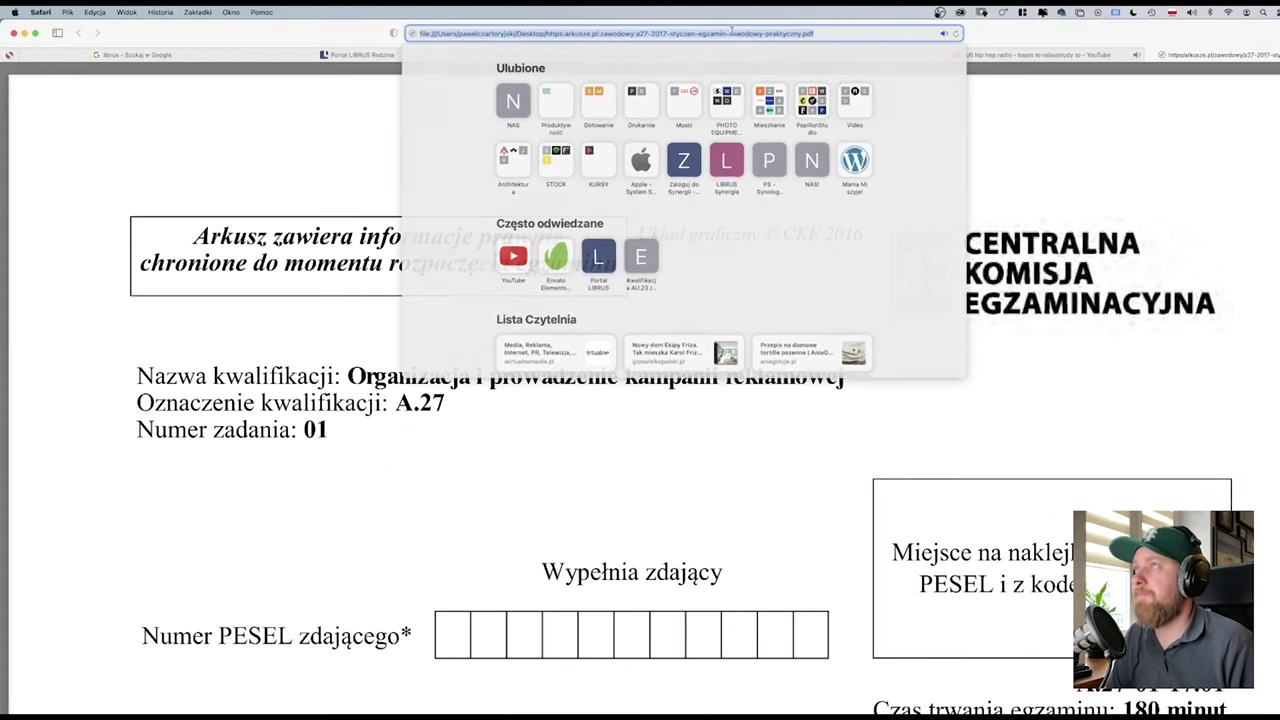
{"action": "type", "text": "wsp"}
{"action": "key", "text": "super+o"}
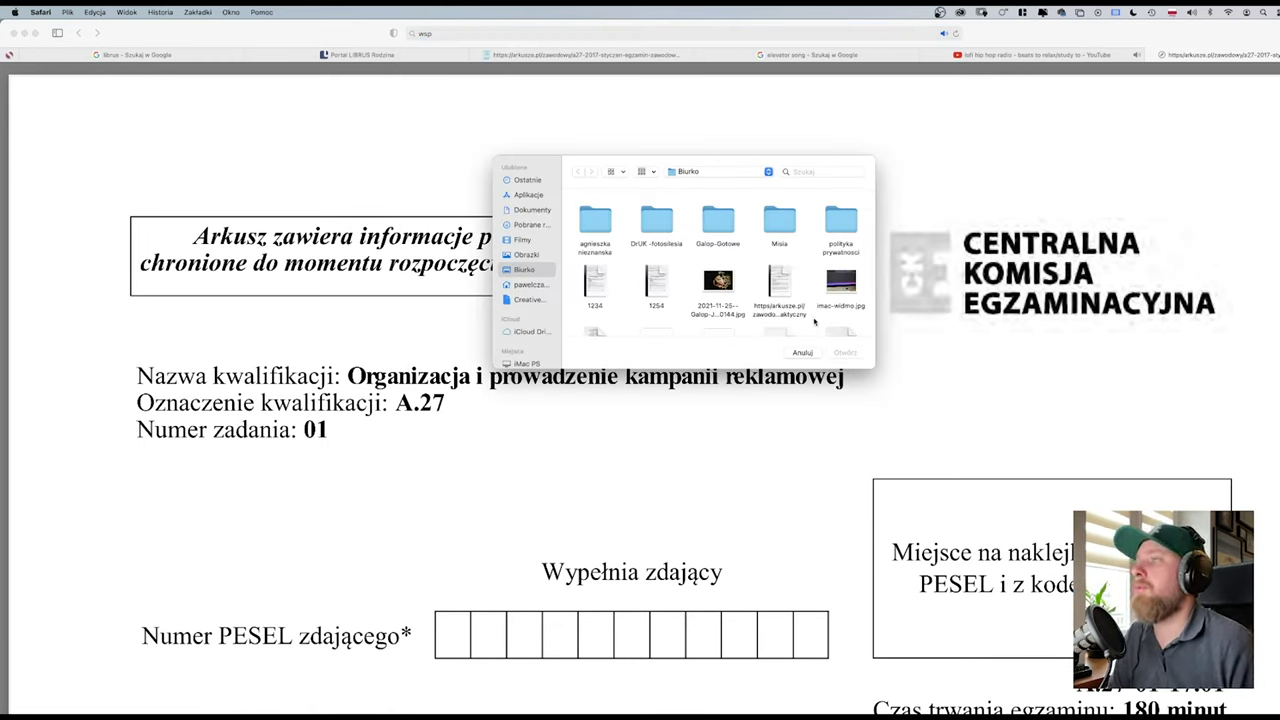
{"action": "left_click", "coordinate": [802, 353]}
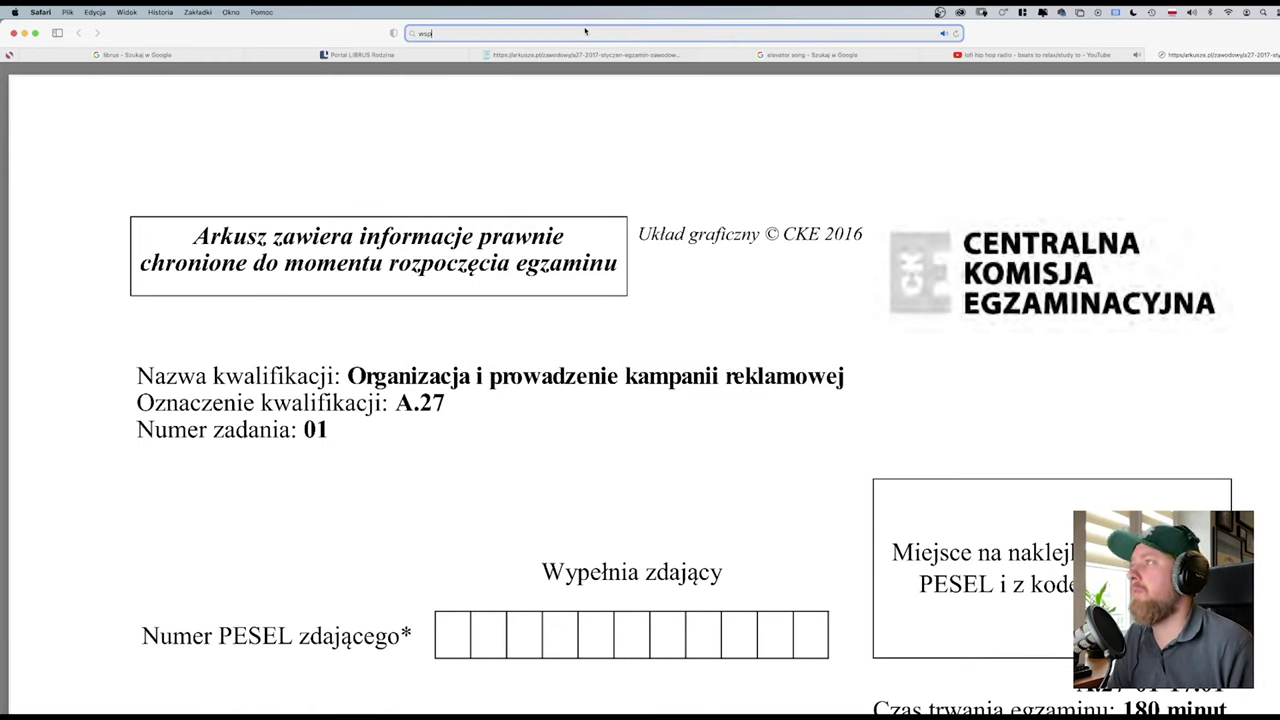
{"action": "type", "text": "współcz"}
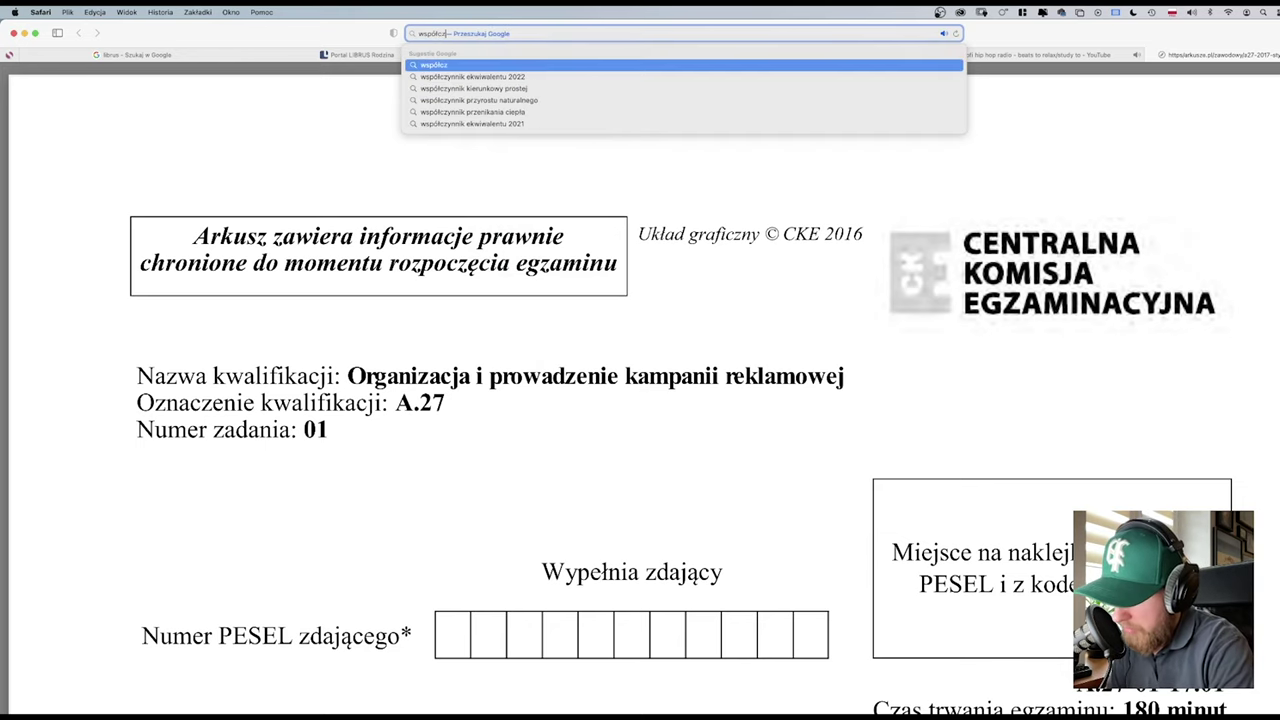
{"action": "type", "text": "ynnik gpr"}
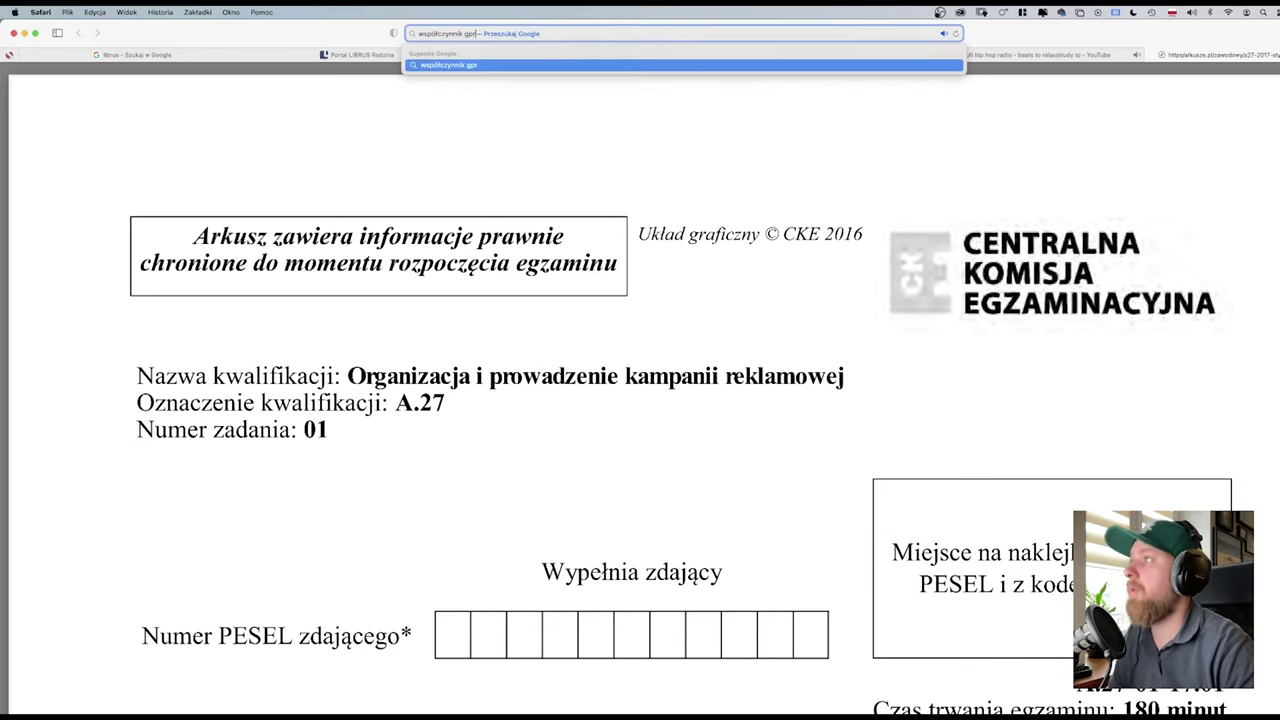
{"action": "key", "text": "Return"}
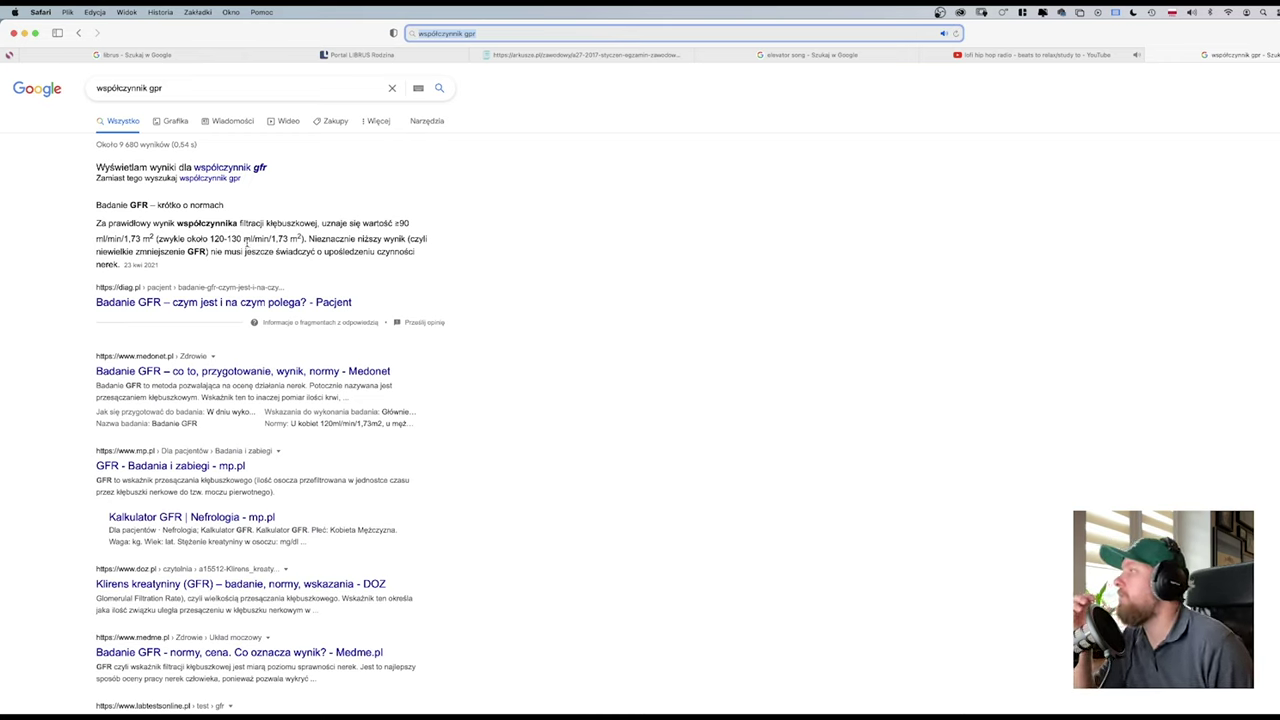
- Correct the Google search query to "współczynnik grp" and run it
{"action": "left_click", "coordinate": [167, 89]}
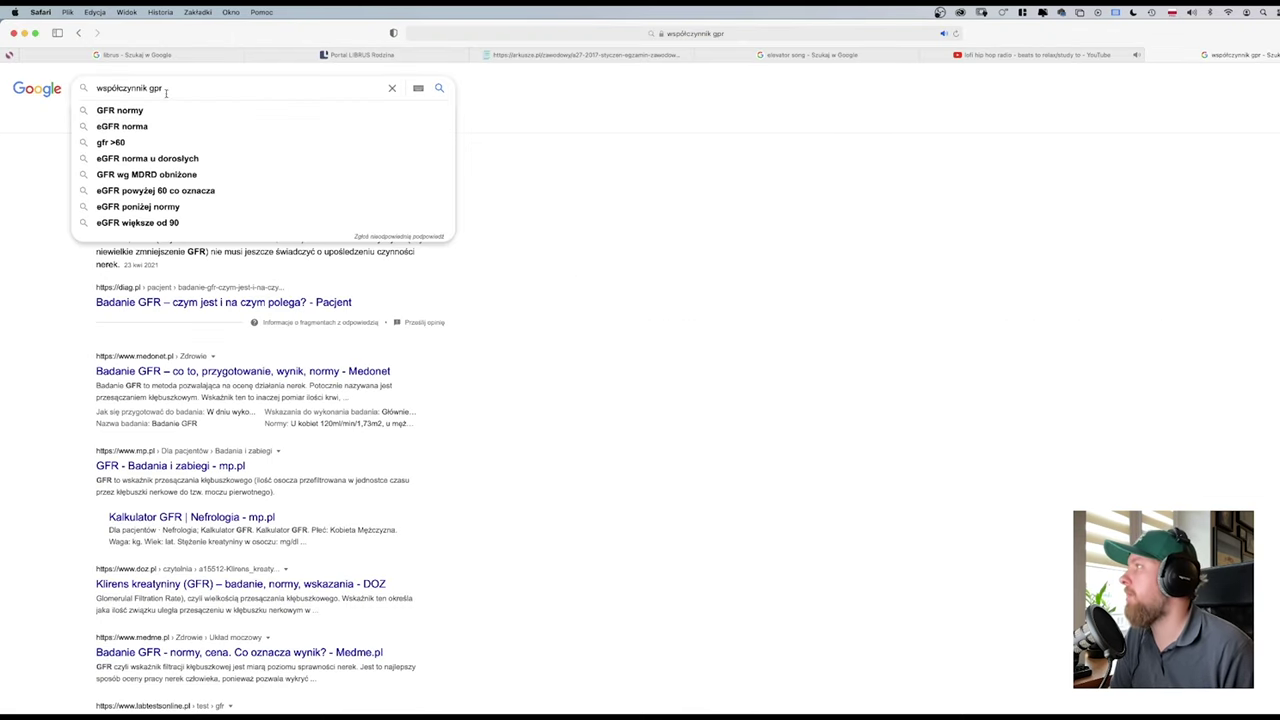
{"action": "key", "text": "BackSpace"}
{"action": "key", "text": "BackSpace"}
{"action": "type", "text": "rp"}
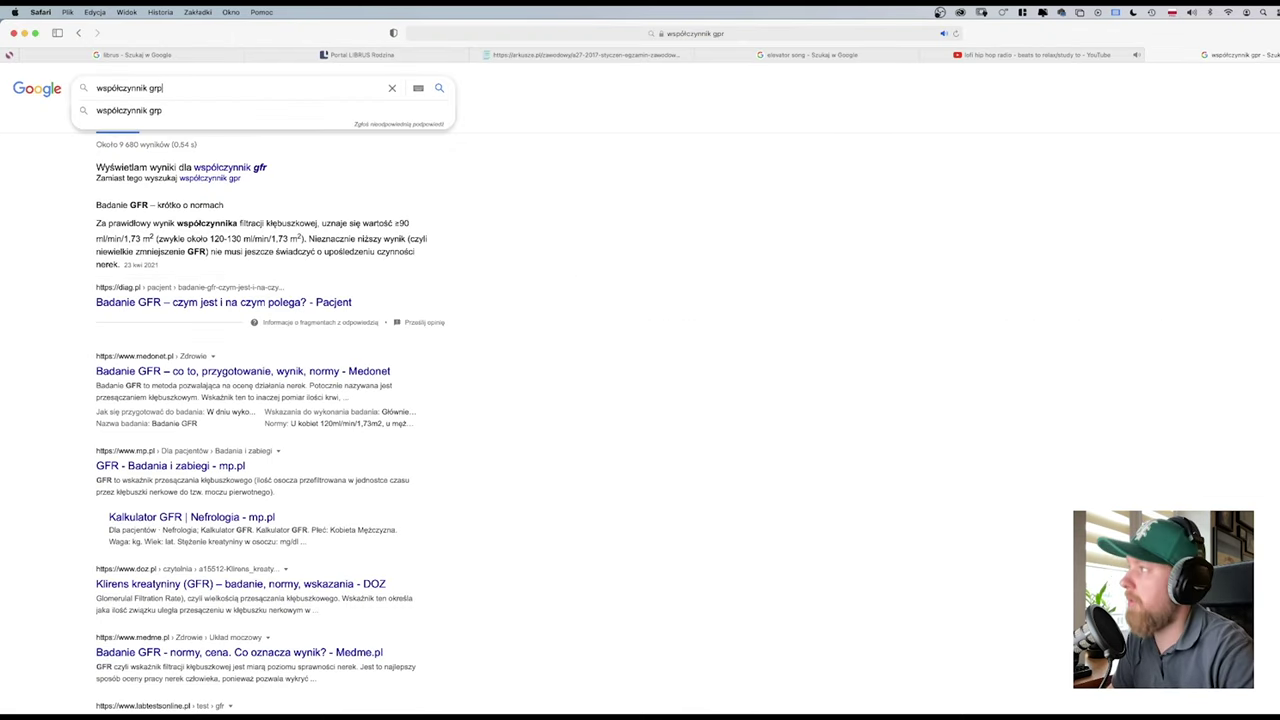
{"action": "key", "text": "Return"}
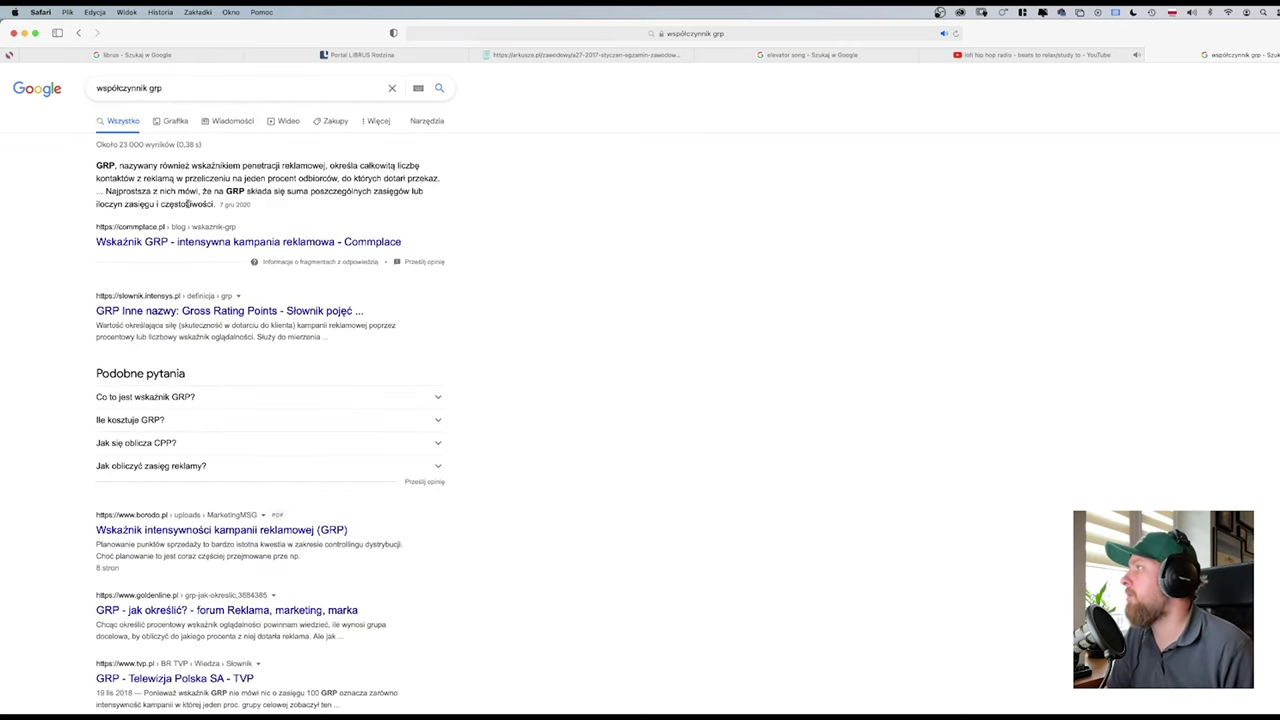
- Open the Commplace article on the GRP indicator and read its sections on what GRP is and how to calculate it
{"action": "left_click", "coordinate": [192, 246]}
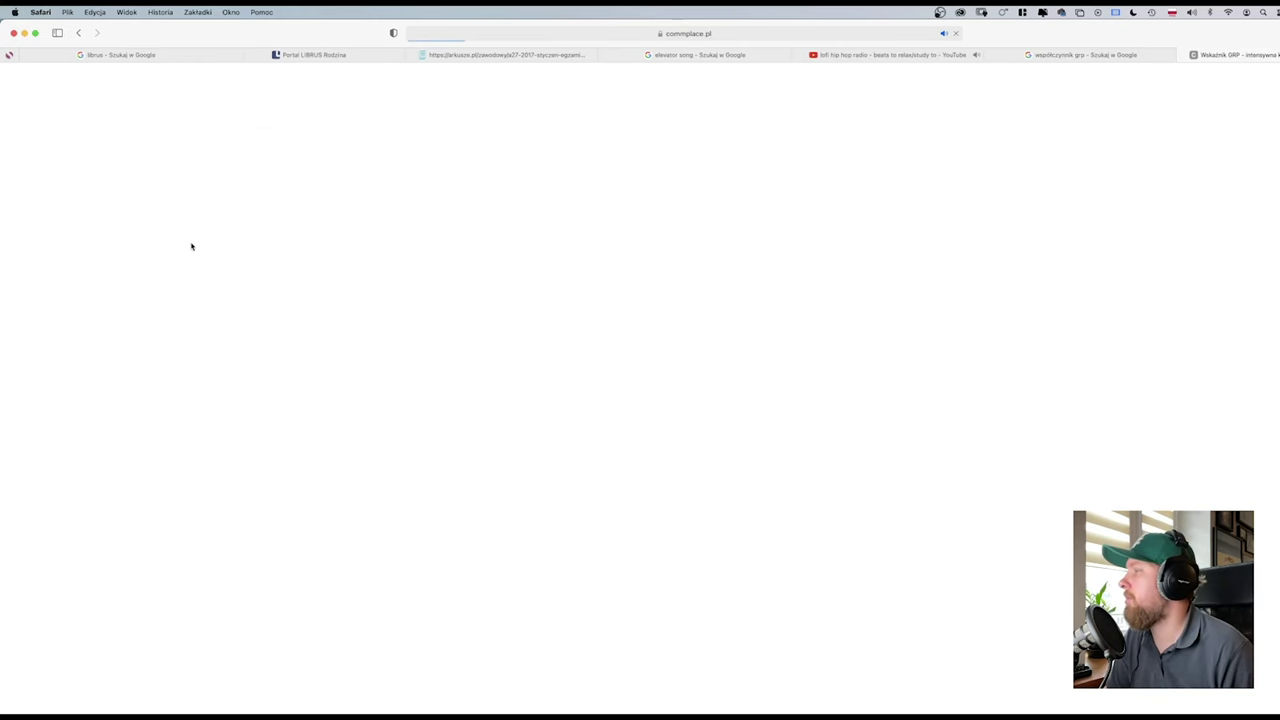
{"action": "scroll", "coordinate": [511, 393], "scroll_direction": "down", "scroll_amount": 5}
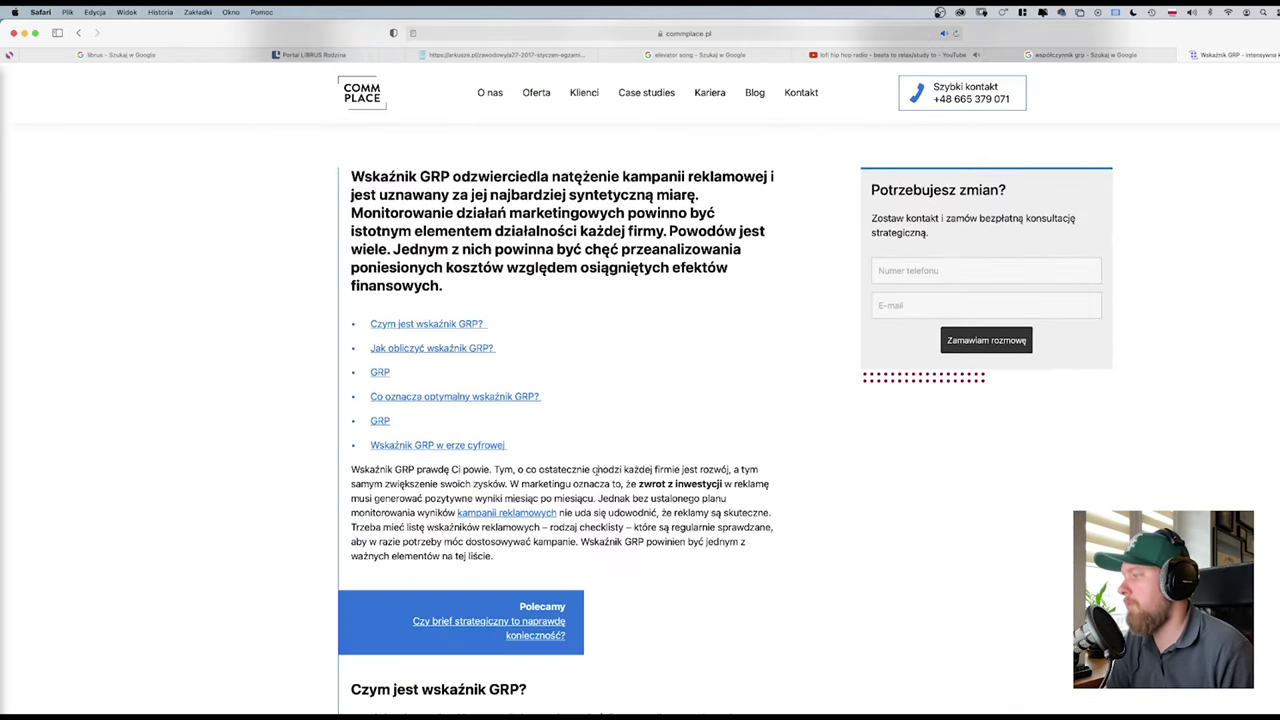
{"action": "scroll", "coordinate": [597, 470], "scroll_direction": "down", "scroll_amount": 5}
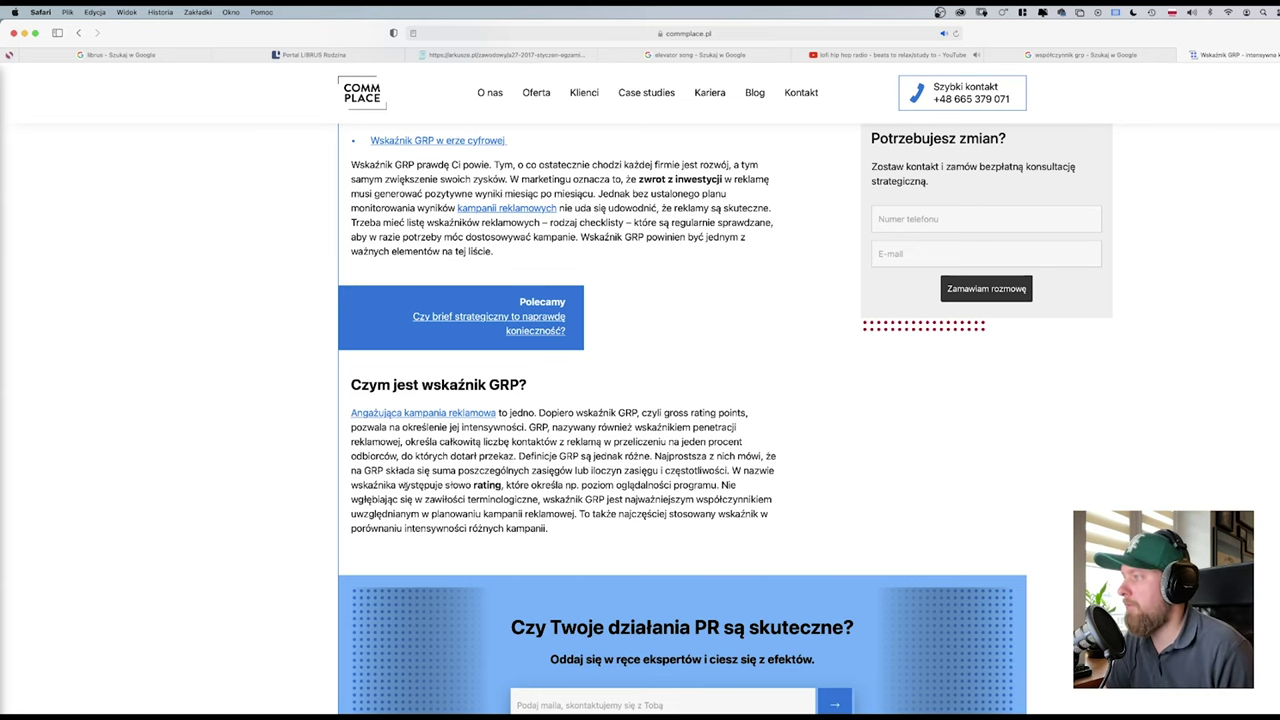
{"action": "scroll", "coordinate": [600, 486], "scroll_direction": "down", "scroll_amount": 5}
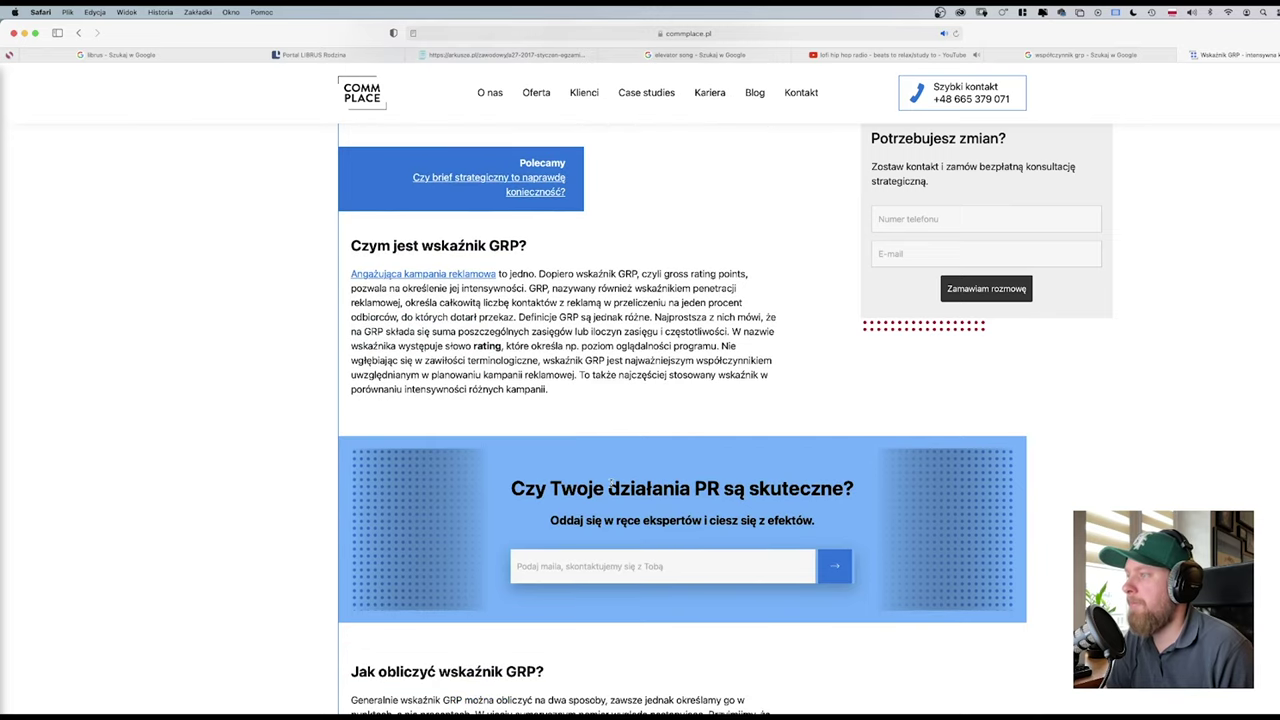
{"action": "scroll", "coordinate": [612, 487], "scroll_direction": "down", "scroll_amount": 1}
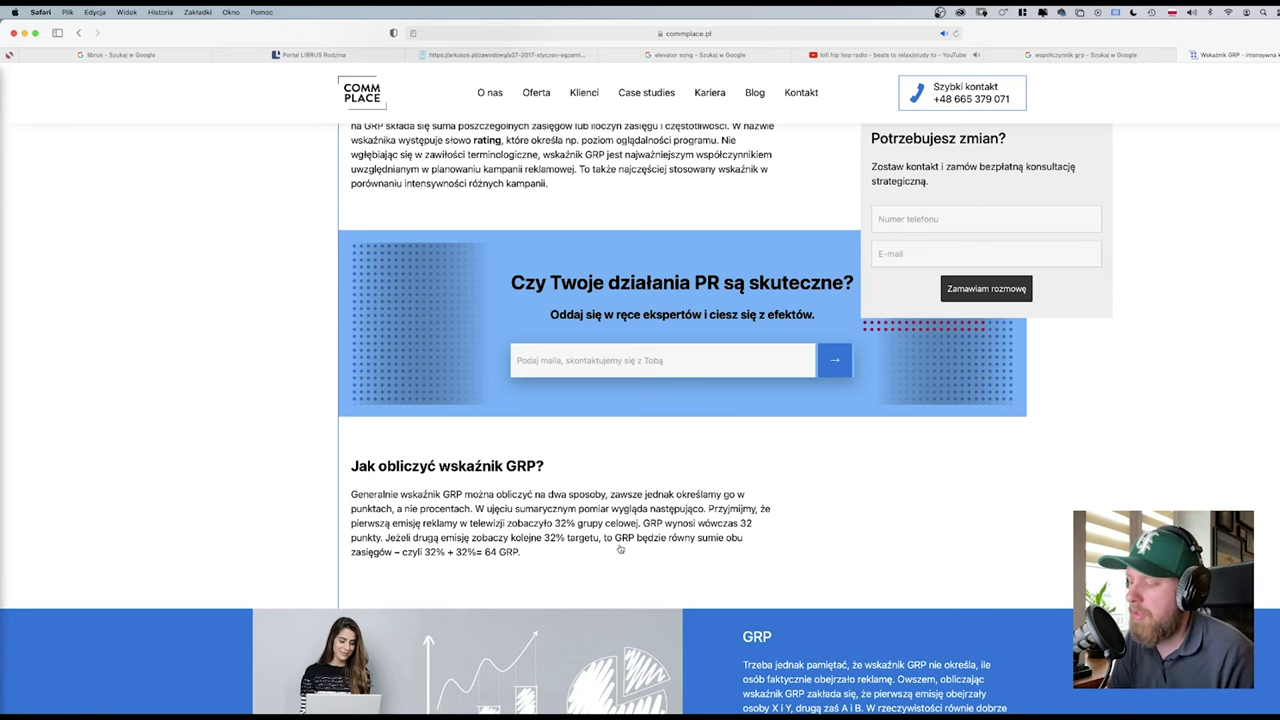
- Check the GRP requirements in the exam sheet in Preview, return to Excel and label cell G8 as GRP
{"action": "key", "text": "super+Tab"}
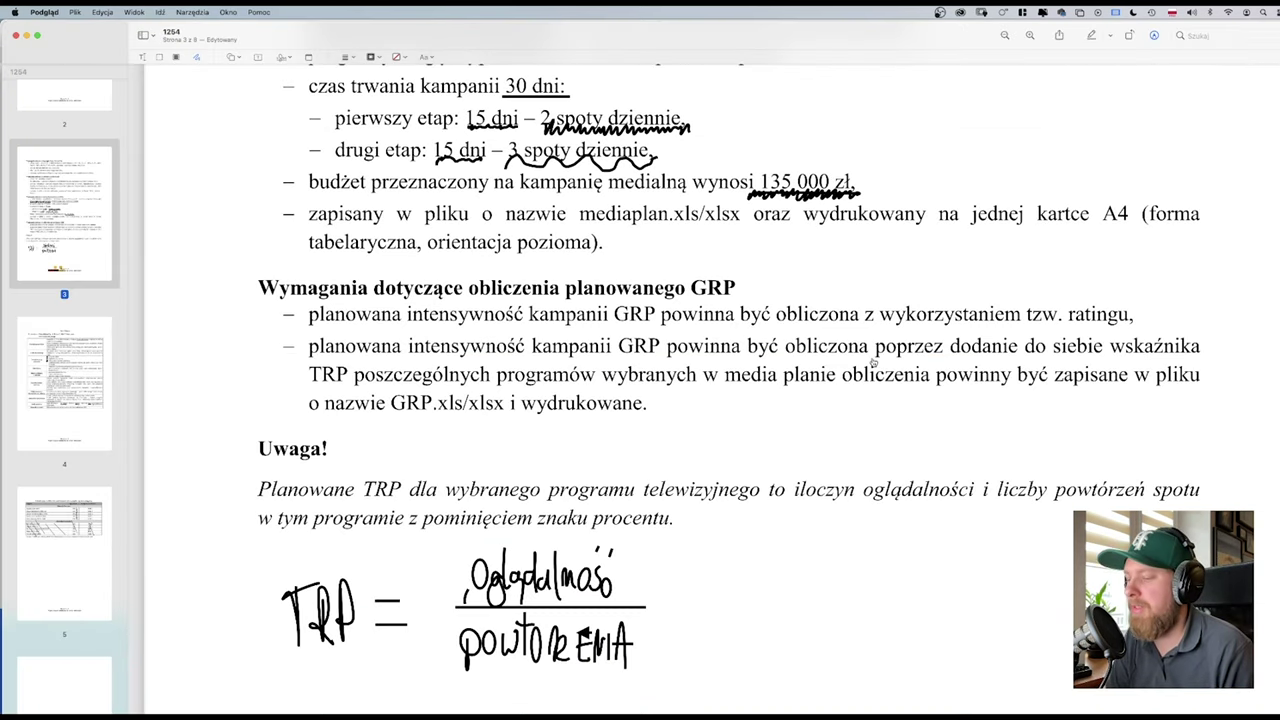
{"action": "key", "text": "super+Tab"}
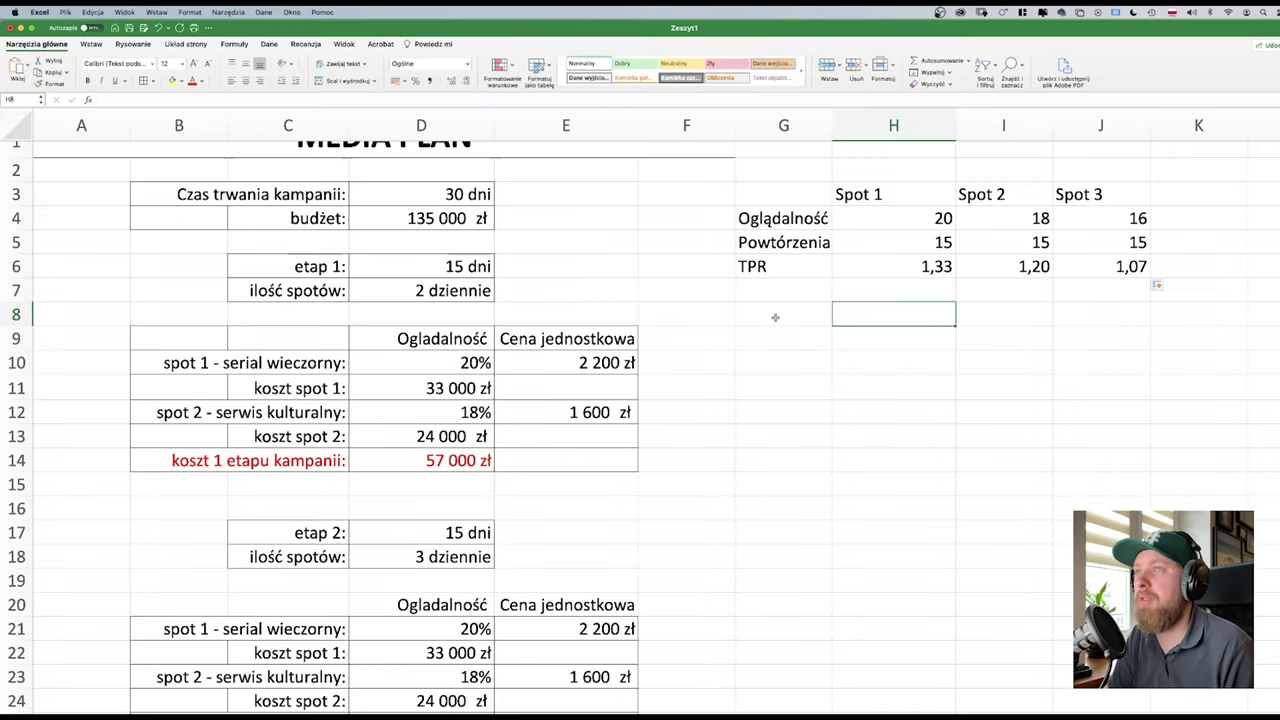
{"action": "left_click", "coordinate": [776, 320]}
{"action": "type", "text": "GRP"}
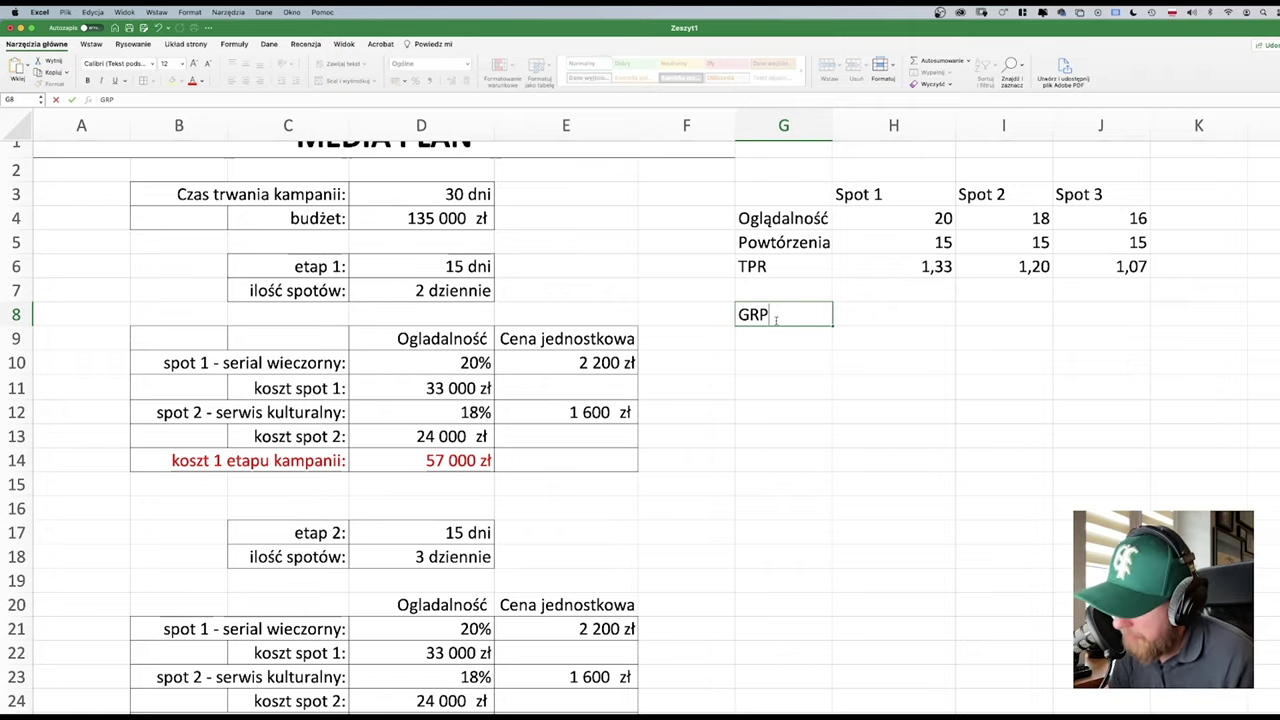
{"action": "key", "text": "super+Tab"}
{"action": "key", "text": "super+Tab"}
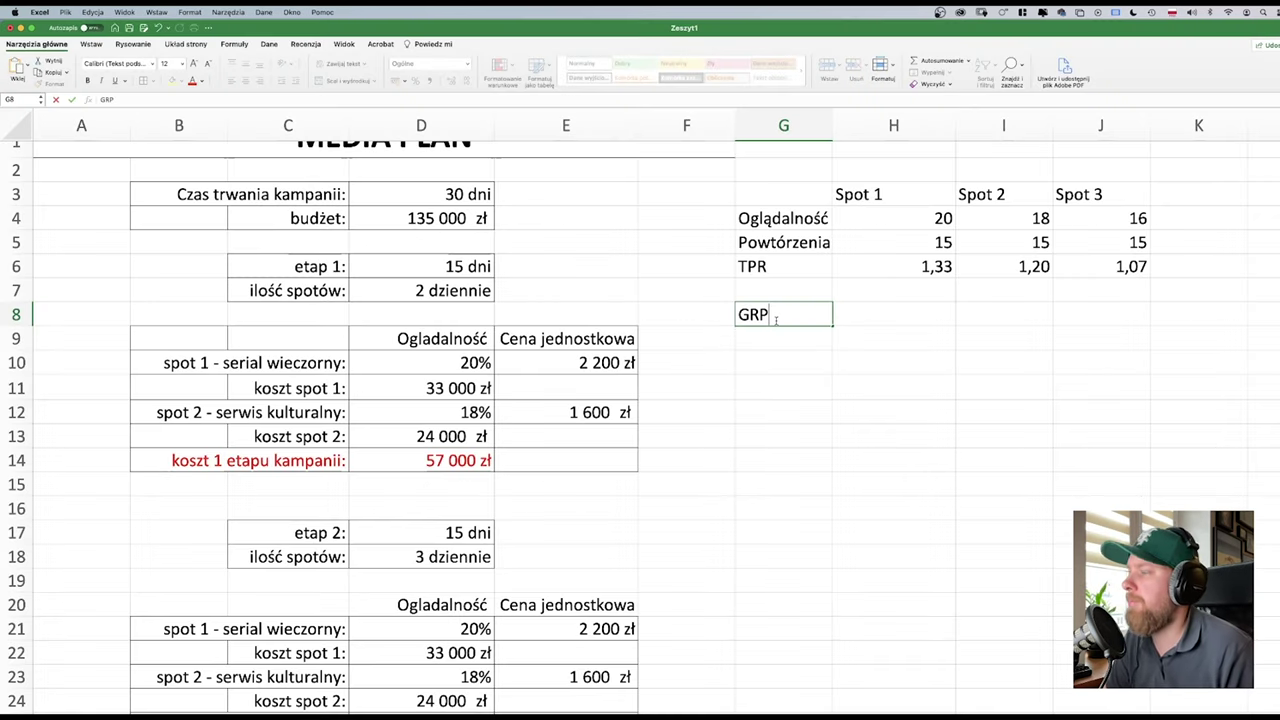
- Fill the GRP row for Spot 1, Spot 2 and Spot 3 with 20, 18 and 16 in cells H8 to J8
{"action": "left_click", "coordinate": [877, 317]}
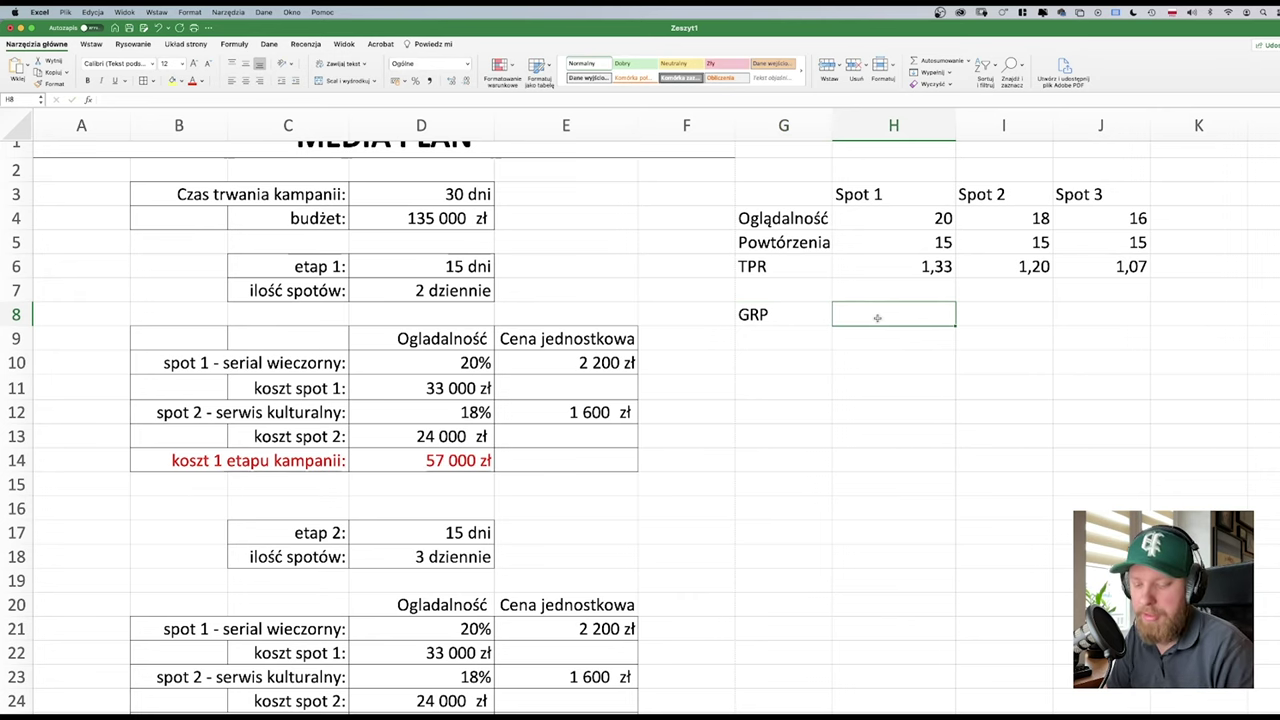
{"action": "type", "text": "20"}
{"action": "key", "text": "Tab"}
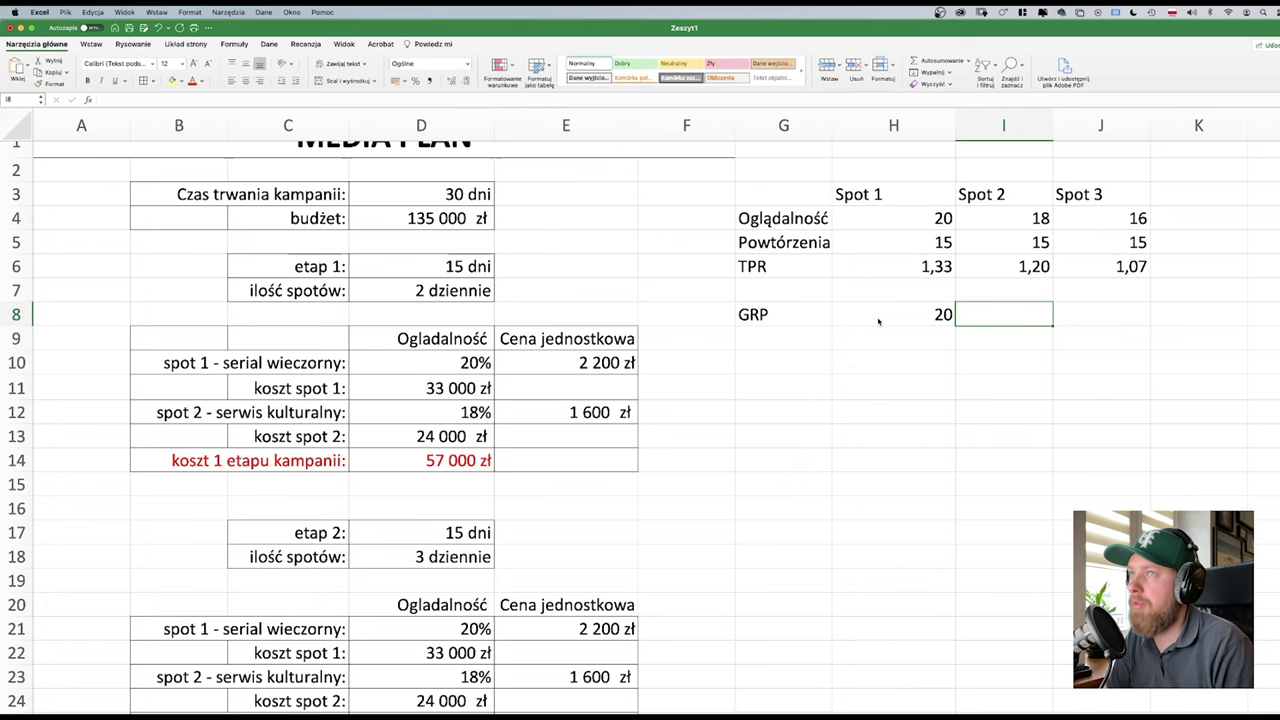
{"action": "type", "text": "18"}
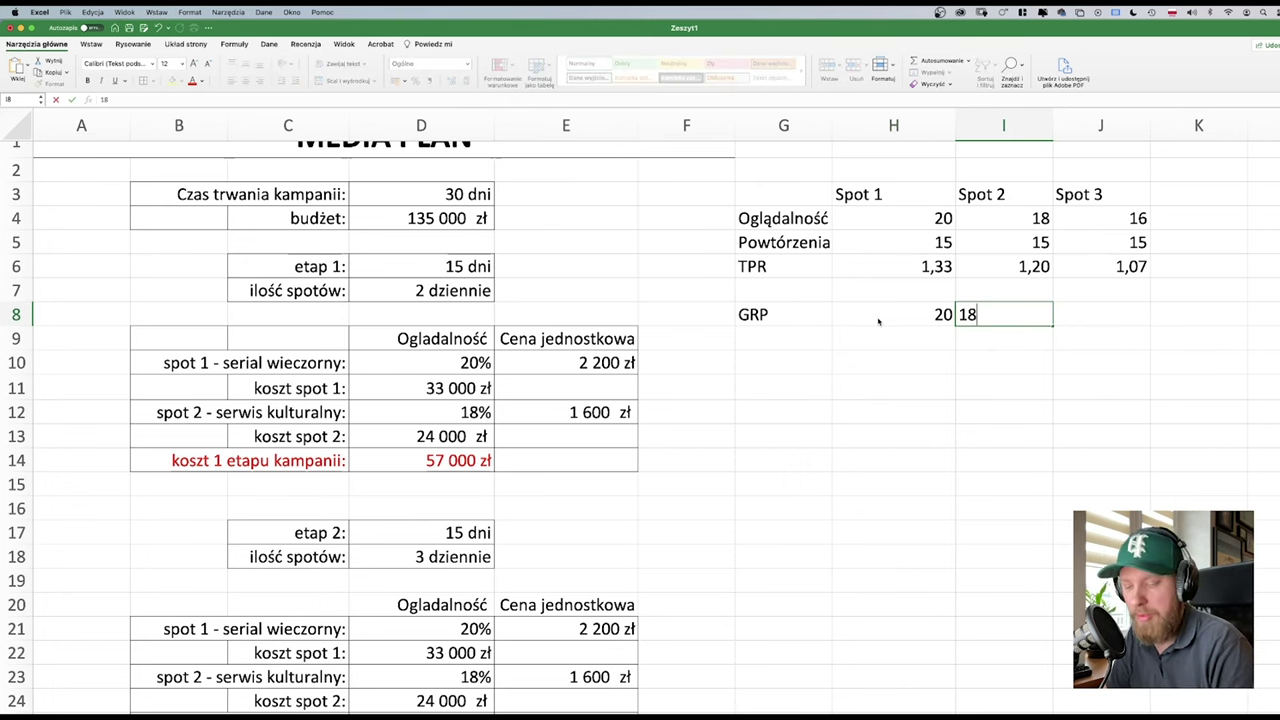
{"action": "key", "text": "Tab"}
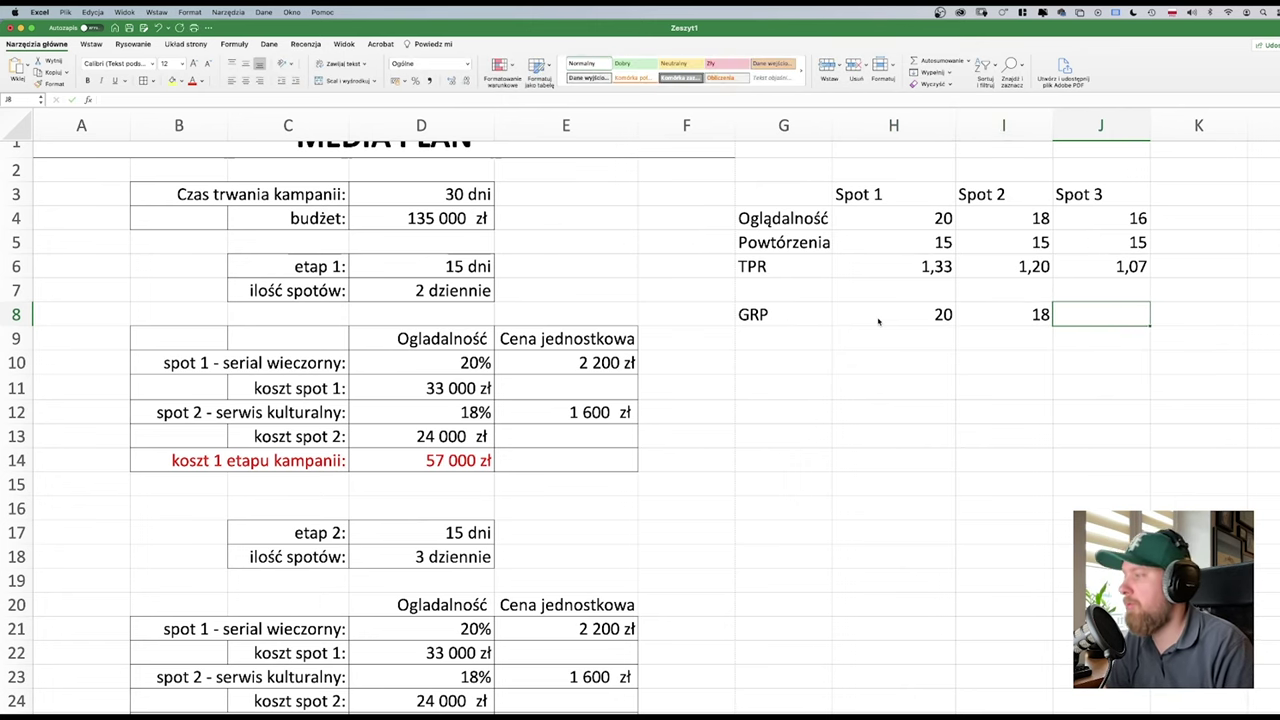
{"action": "type", "text": "16"}
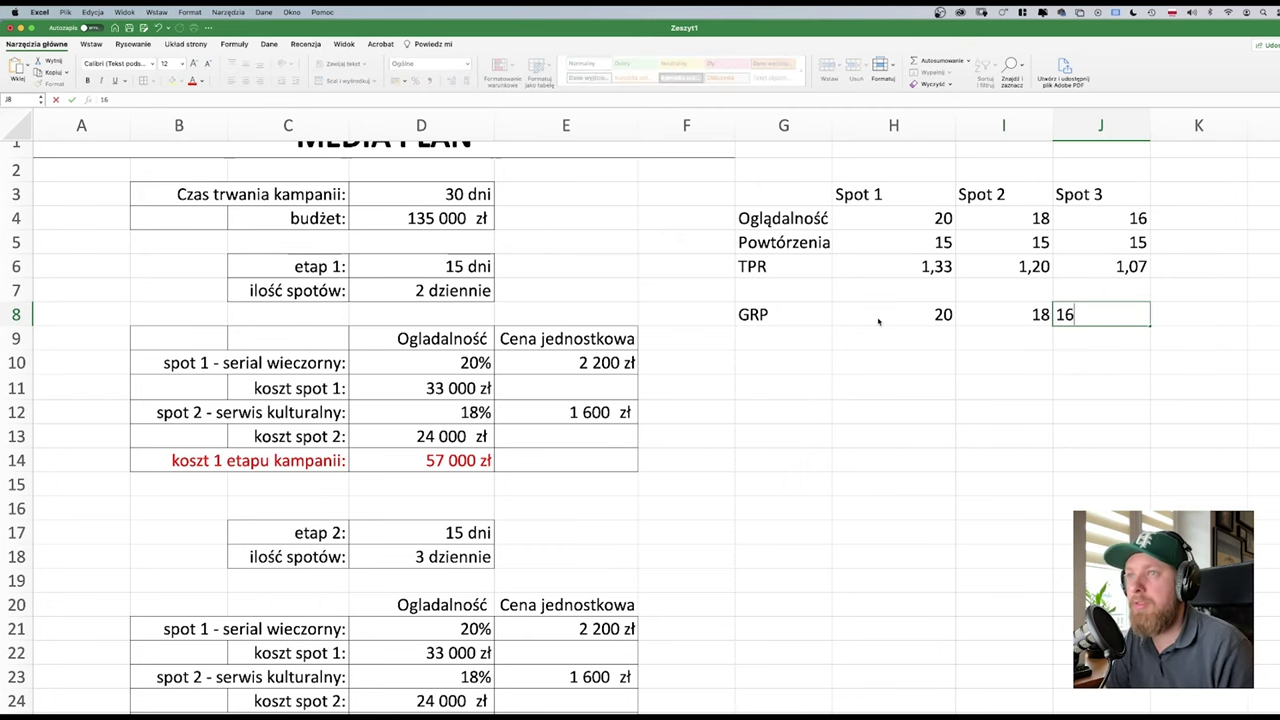
{"action": "left_click", "coordinate": [900, 312]}
{"action": "left_click", "coordinate": [895, 334]}
- Label cell G9 as "Całkowity GRP:" and widen column G to fit the text
{"action": "left_click", "coordinate": [768, 337]}
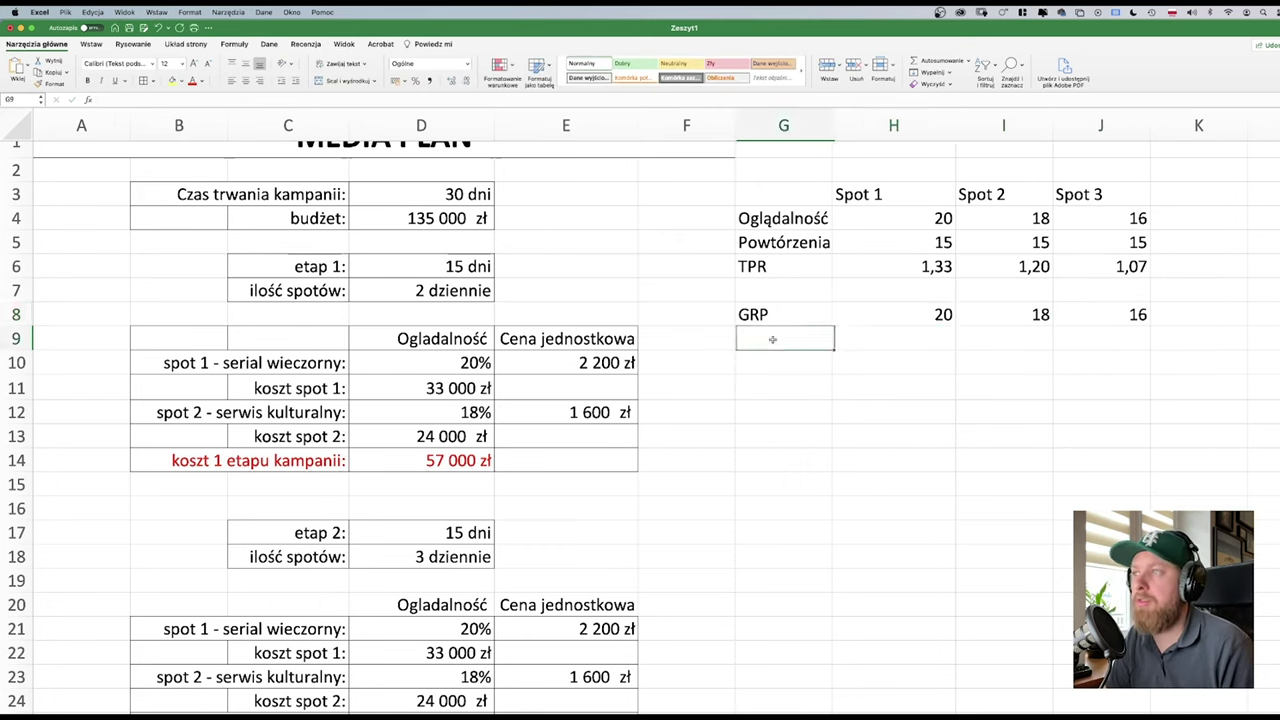
{"action": "type", "text": "V"}
{"action": "key", "text": "BackSpace"}
{"action": "type", "text": "C"}
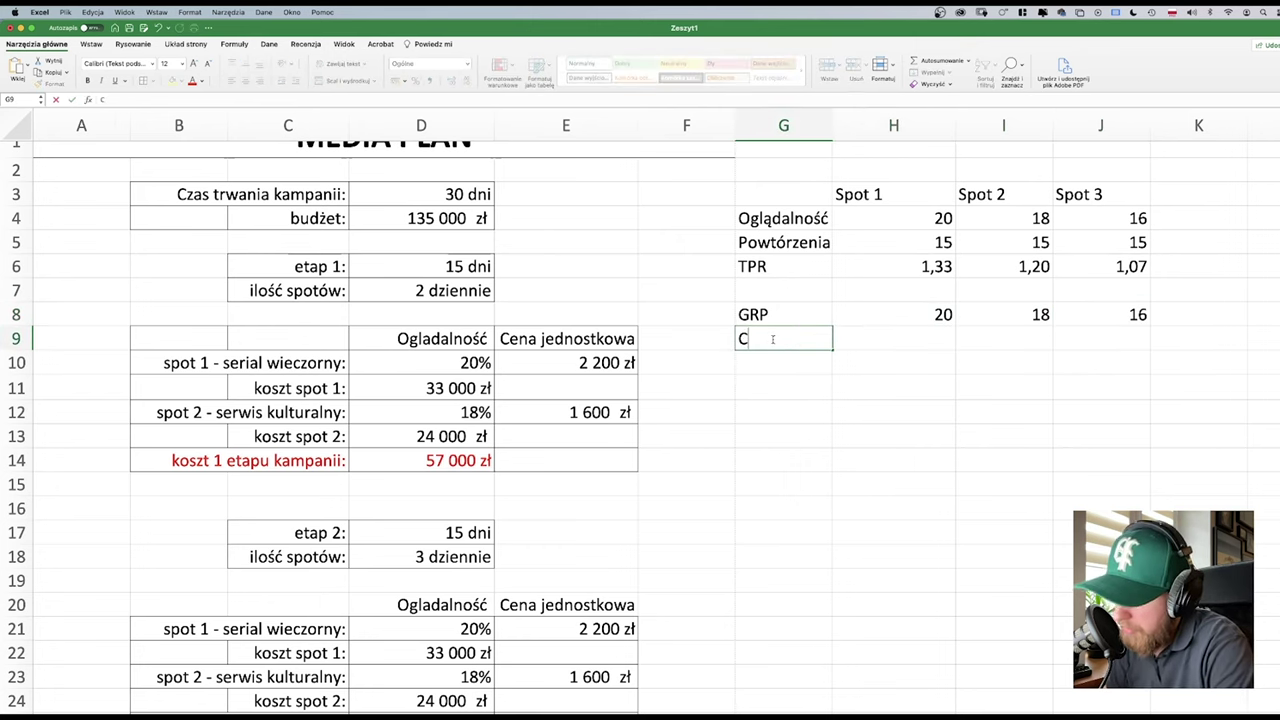
{"action": "type", "text": "ałko"}
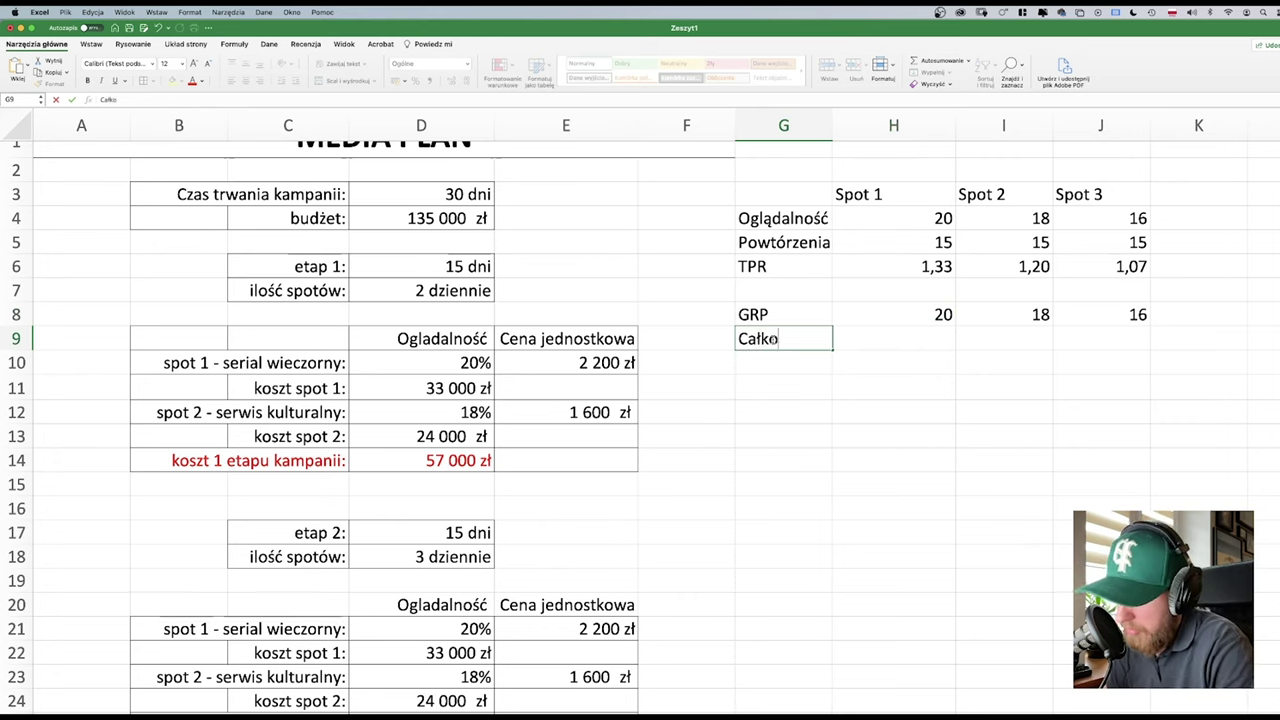
{"action": "type", "text": "wity GRO"}
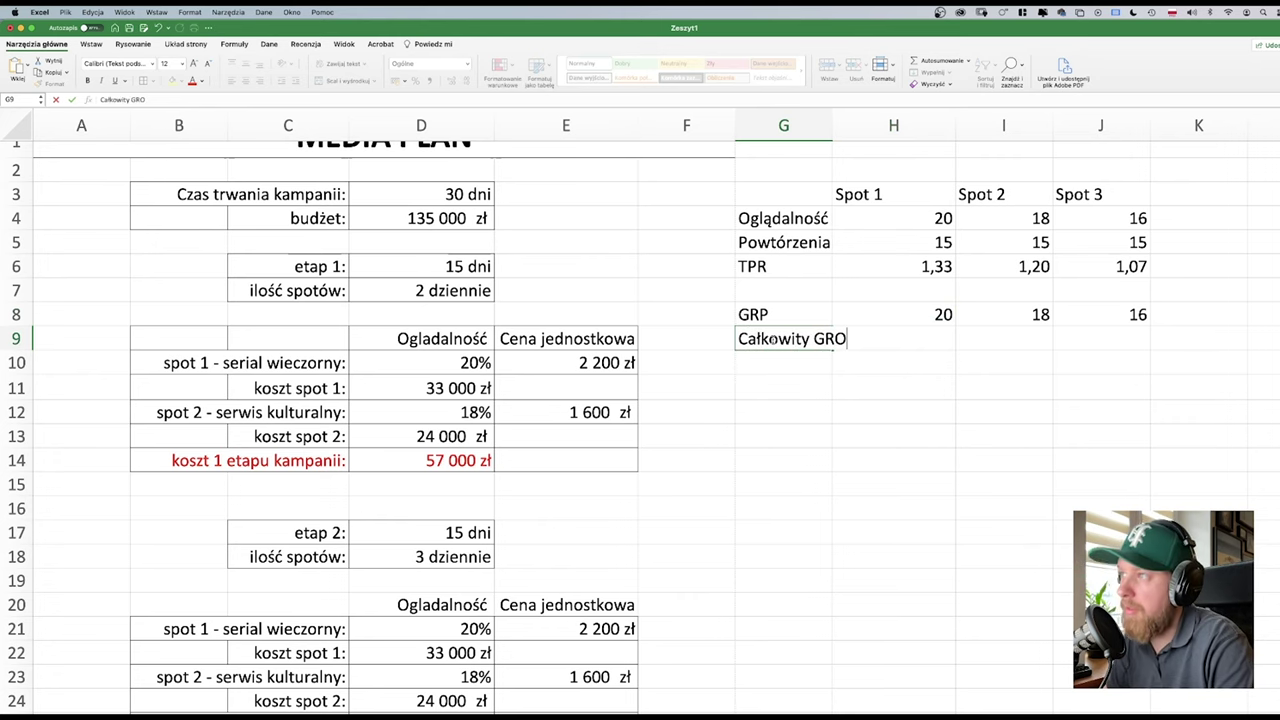
{"action": "key", "text": "BackSpace"}
{"action": "type", "text": "P:"}
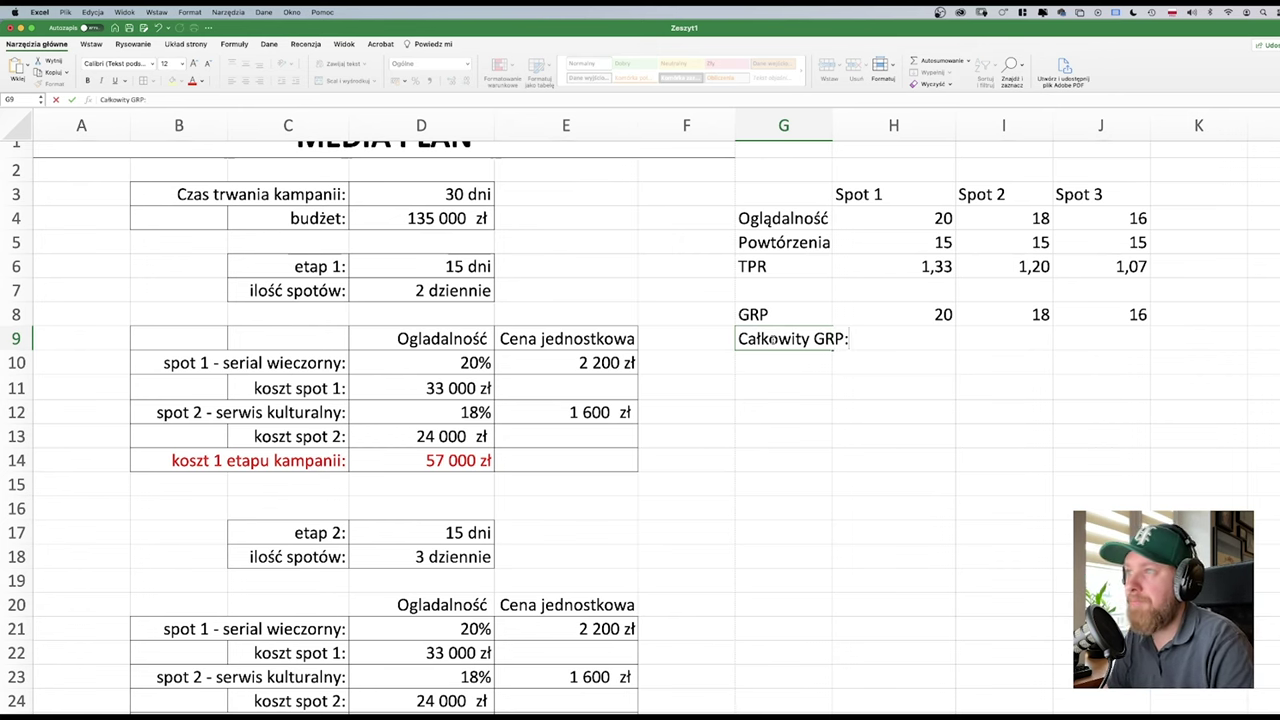
{"action": "key", "text": "Return"}
{"action": "key", "text": "Right"}
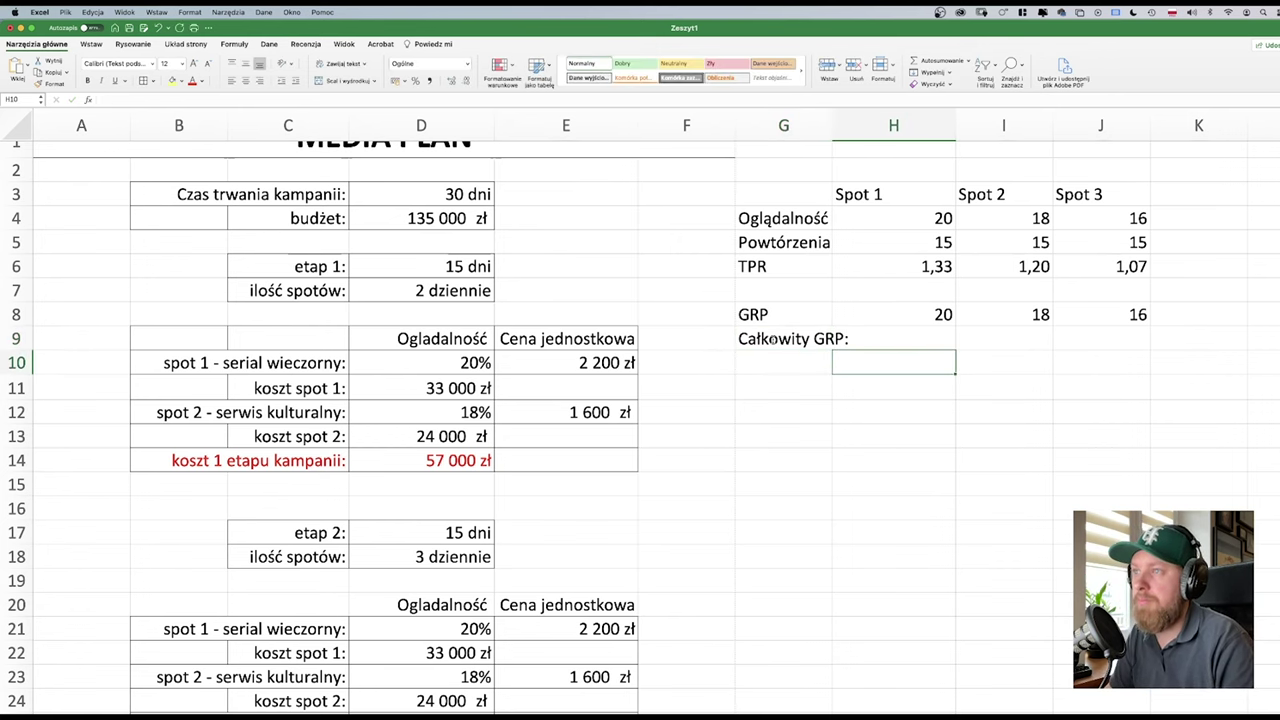
{"action": "key", "text": "Up"}
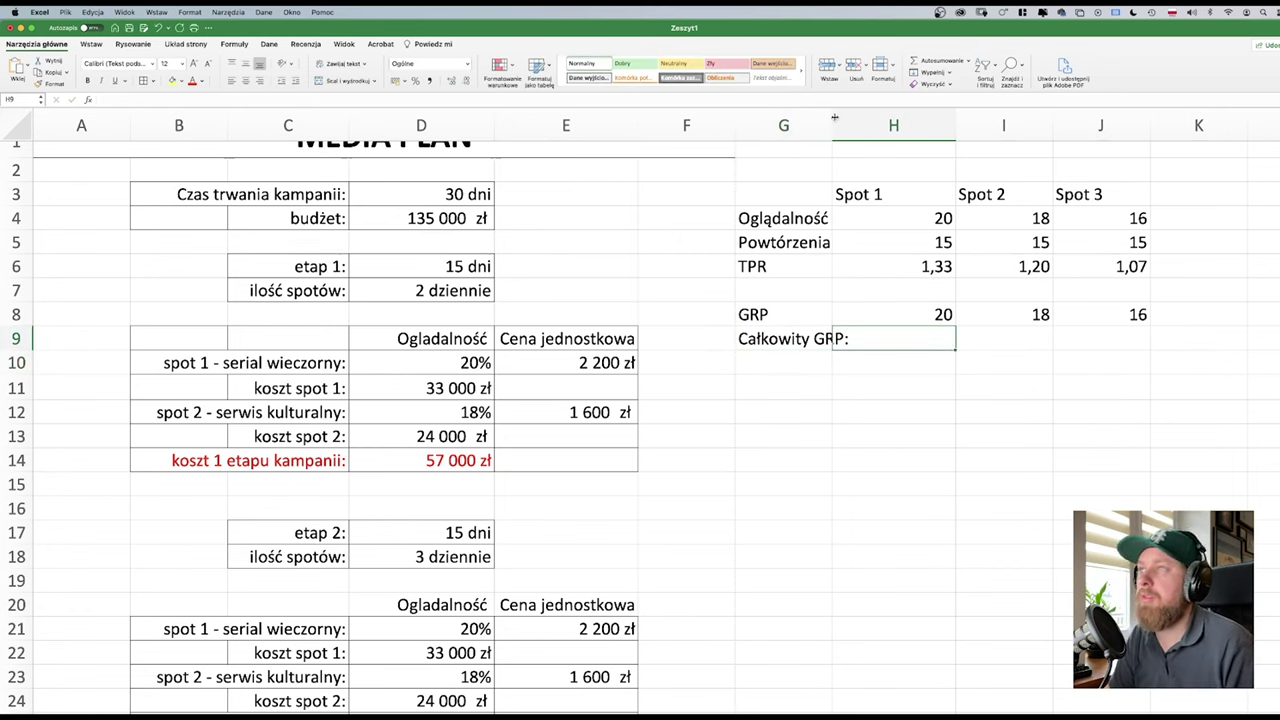
{"action": "left_click_drag", "start_coordinate": [832, 118], "coordinate": [856, 118]}
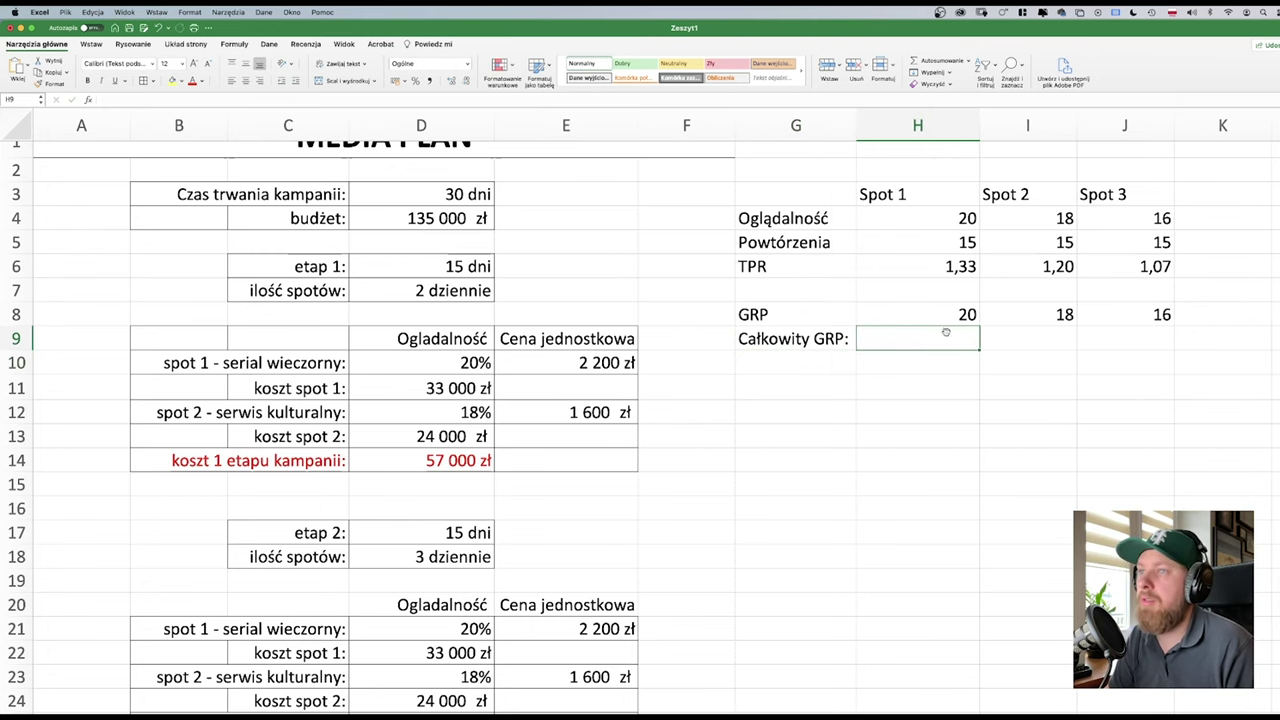
- Build the total GRP formula =H8*2+I8*2+J8 in cell H9
{"action": "type", "text": "="}
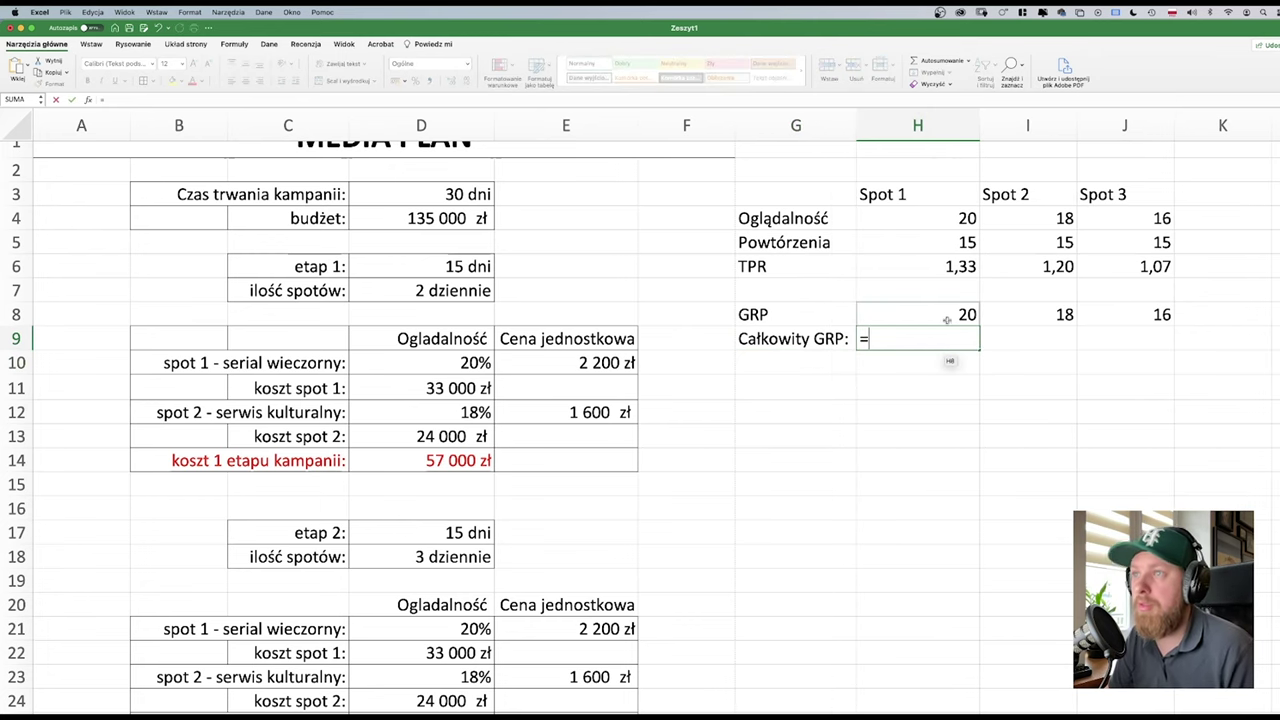
{"action": "left_click", "coordinate": [946, 318]}
{"action": "type", "text": "*"}
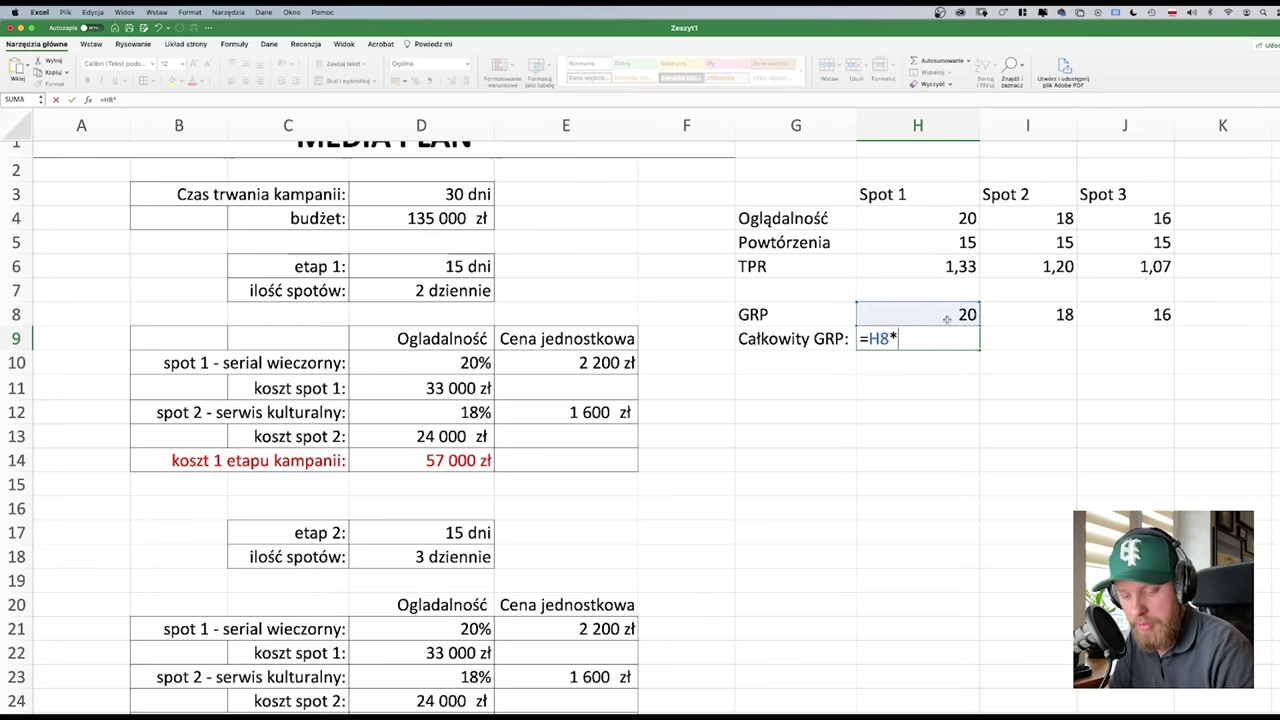
{"action": "type", "text": "2+"}
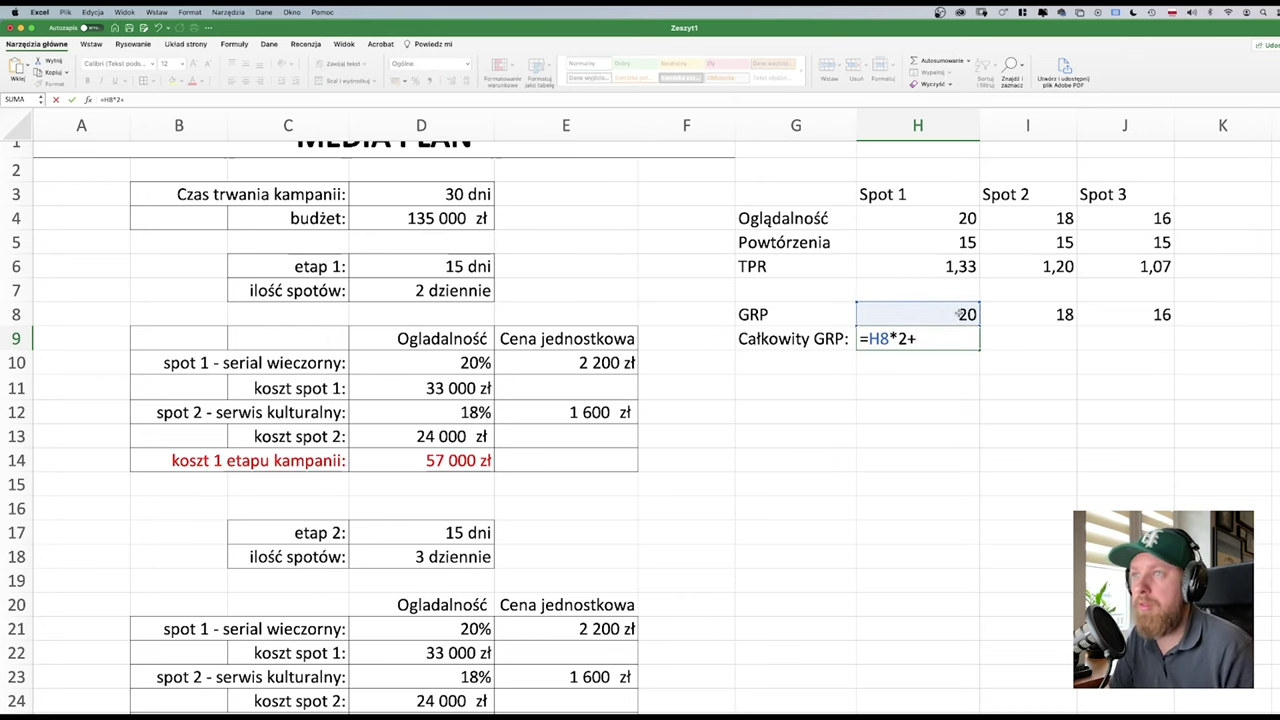
{"action": "left_click", "coordinate": [1056, 314]}
{"action": "type", "text": "*2"}
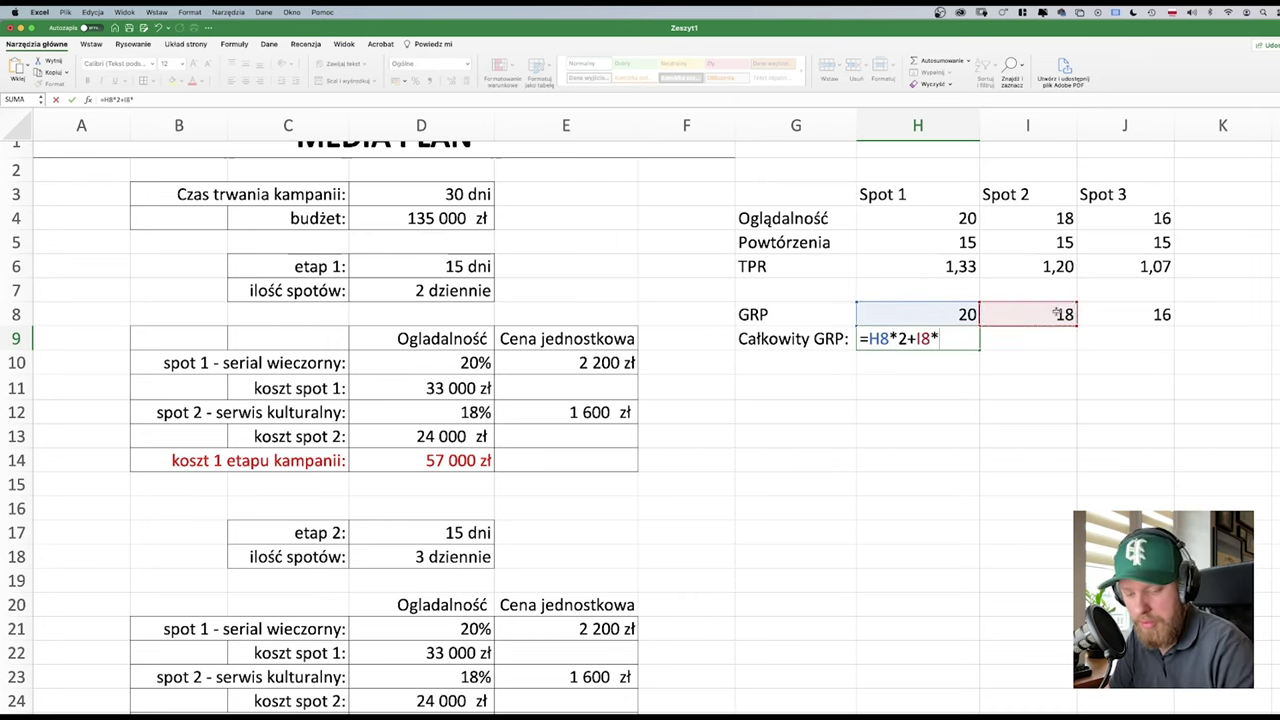
{"action": "type", "text": "+"}
{"action": "left_click", "coordinate": [1145, 313]}
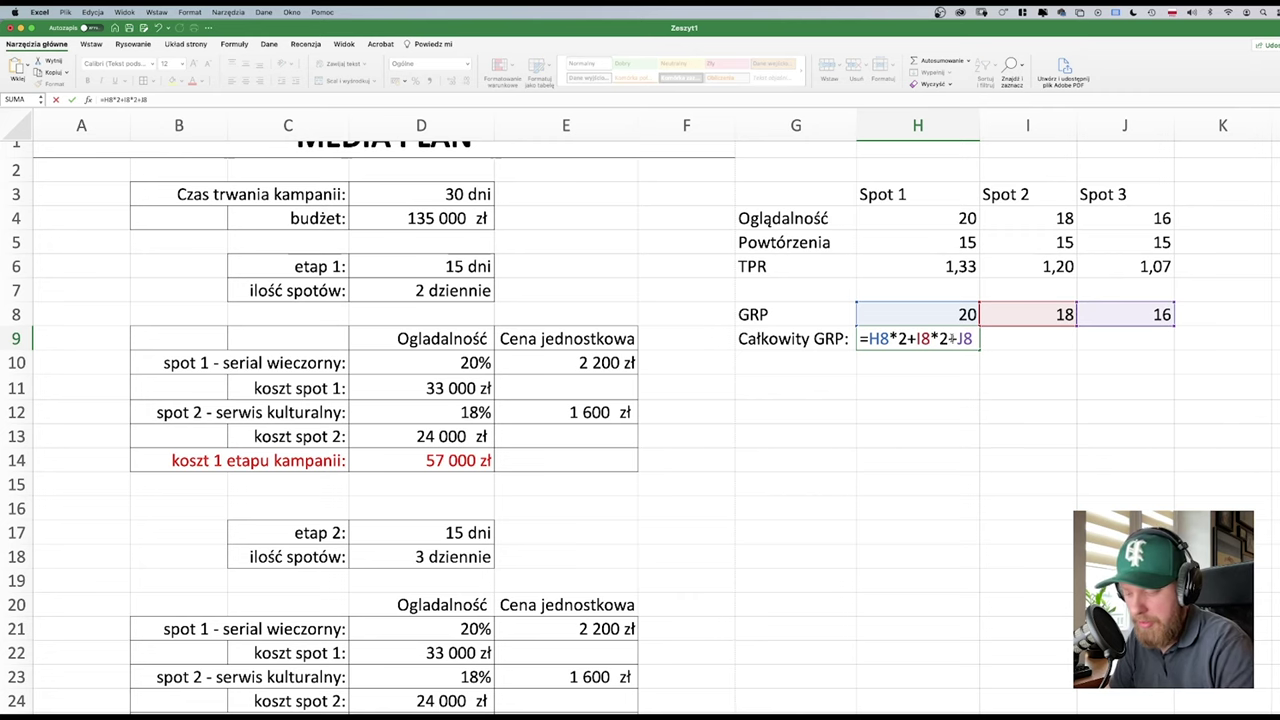
- Add parentheses around both products so the total GRP formula reads =(H8*2)+(I8*2)+J8, and enter it
{"action": "left_click", "coordinate": [948, 338]}
{"action": "type", "text": ")"}
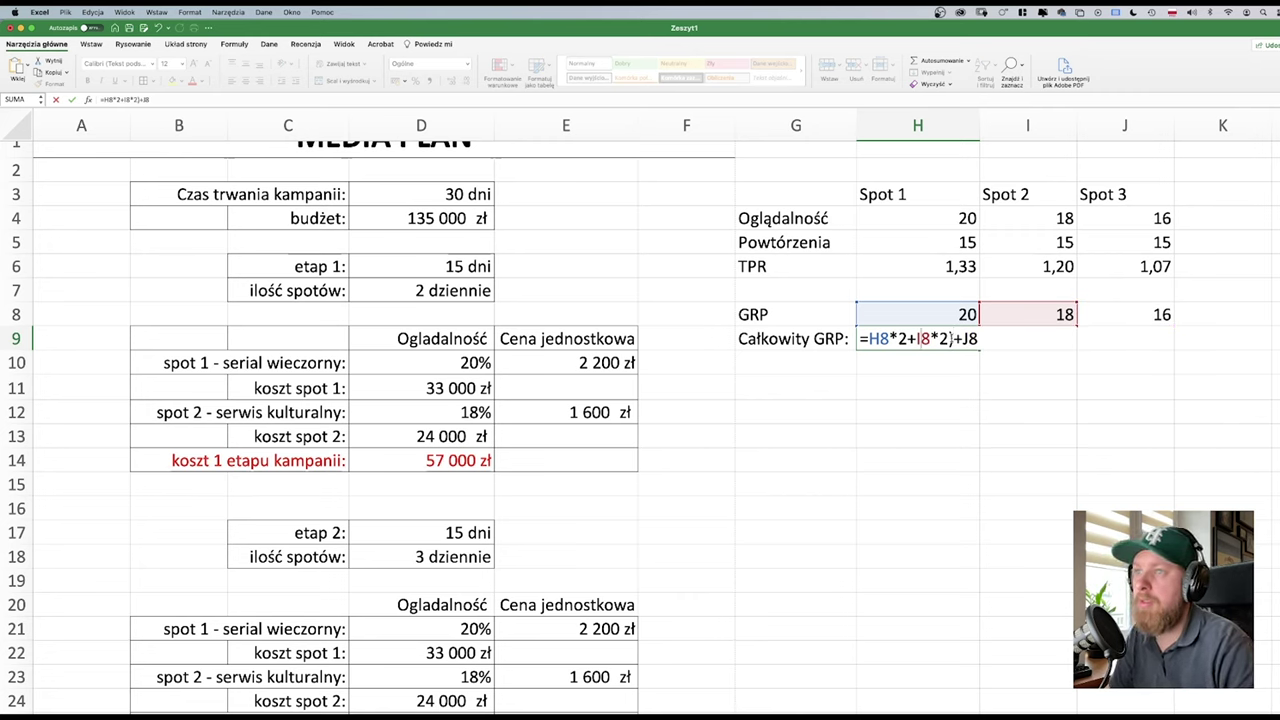
{"action": "type", "text": "("}
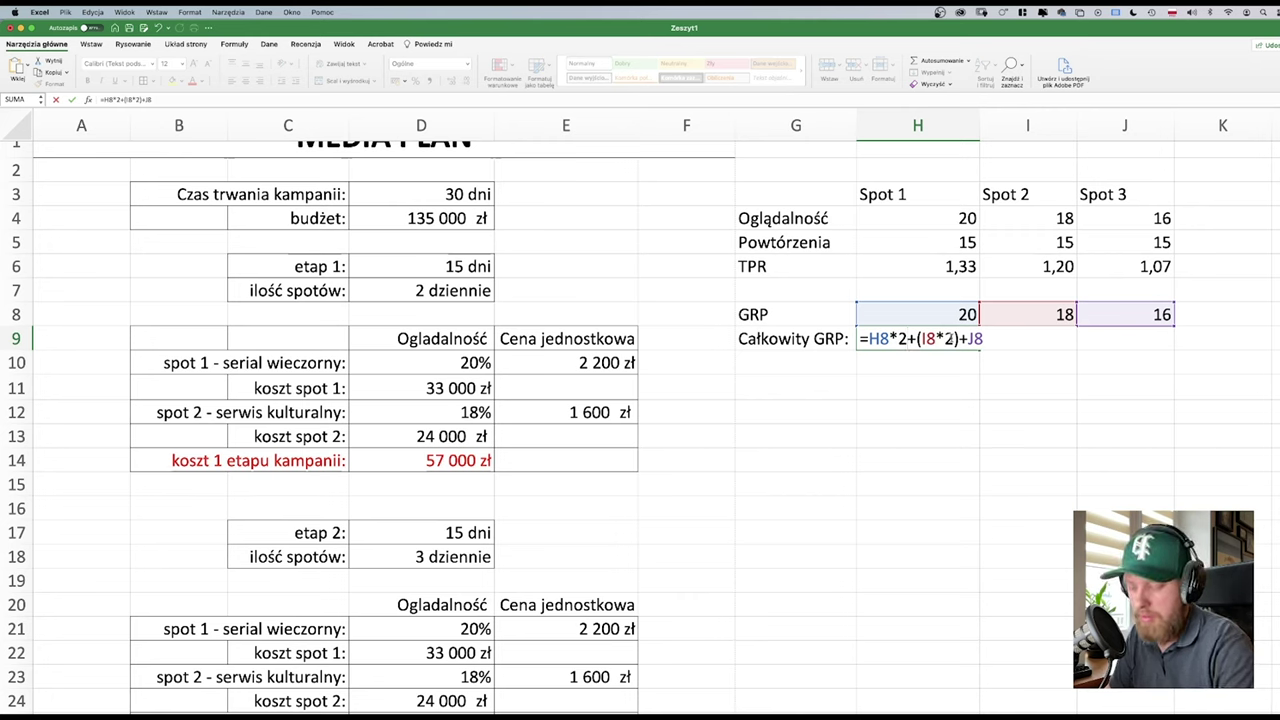
{"action": "left_click", "coordinate": [908, 338]}
{"action": "type", "text": ")"}
{"action": "left_click", "coordinate": [869, 338]}
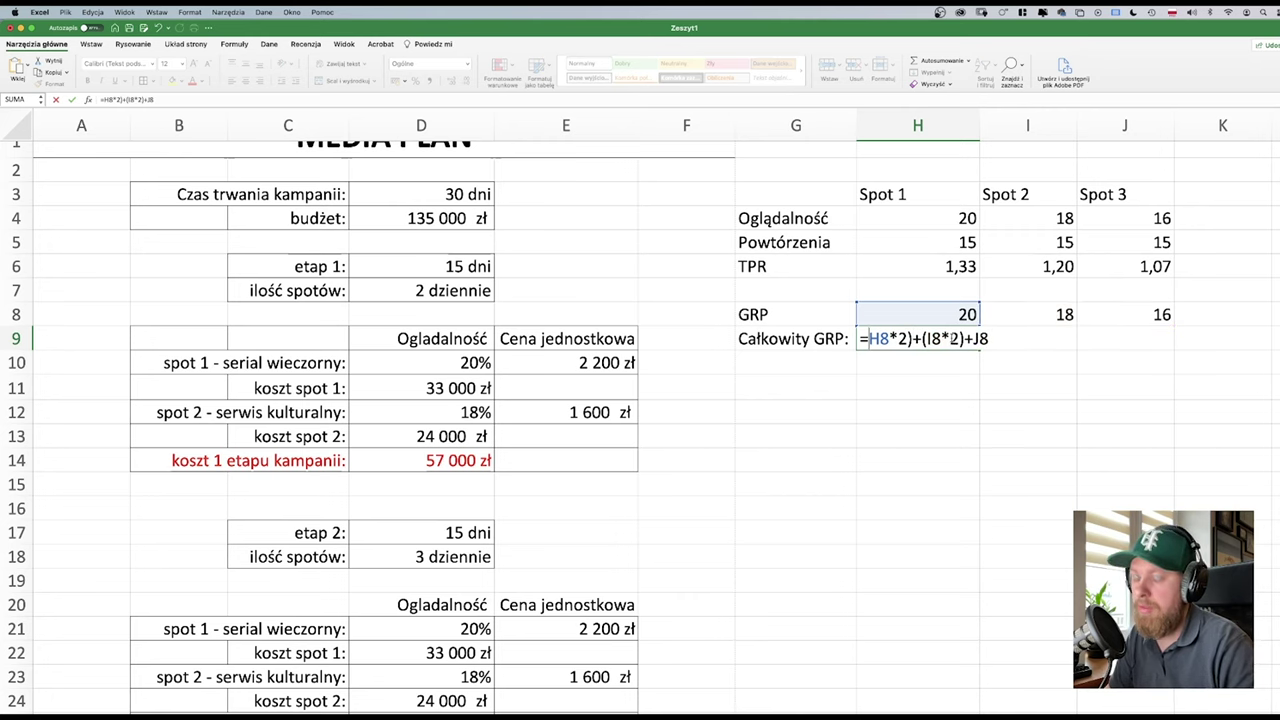
{"action": "type", "text": "("}
{"action": "key", "text": "Return"}
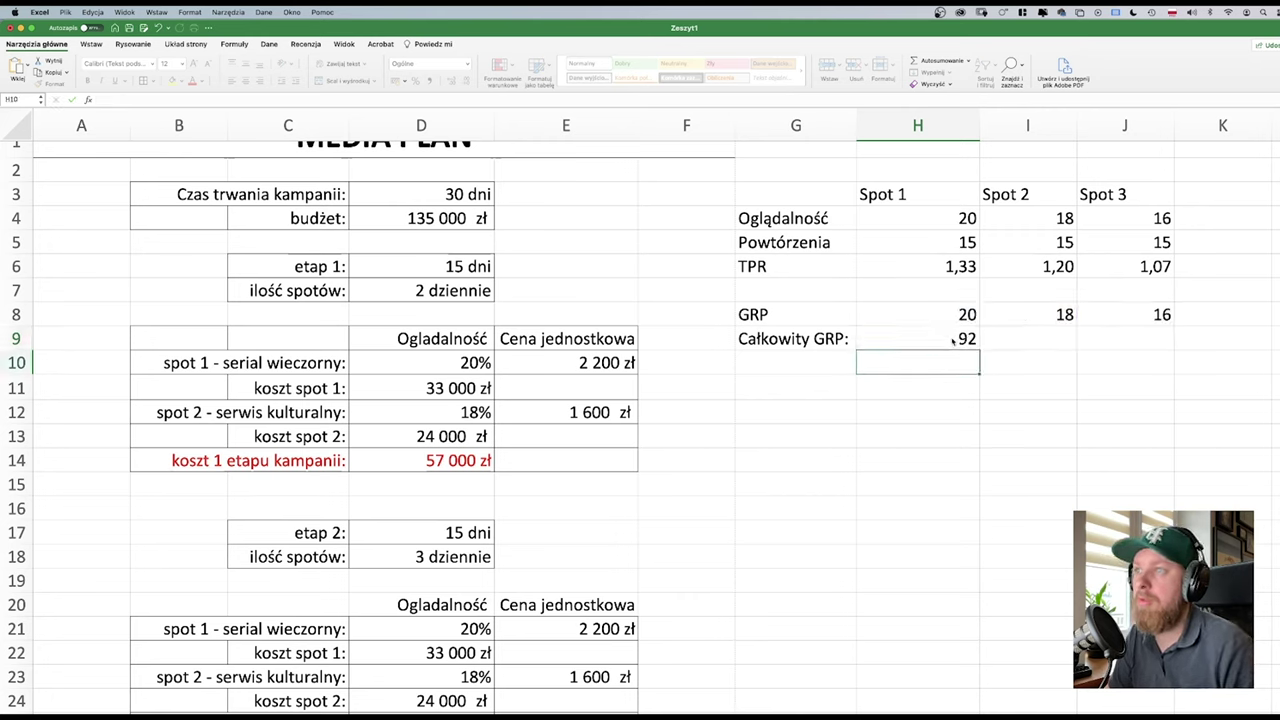
{"action": "left_click", "coordinate": [889, 338]}
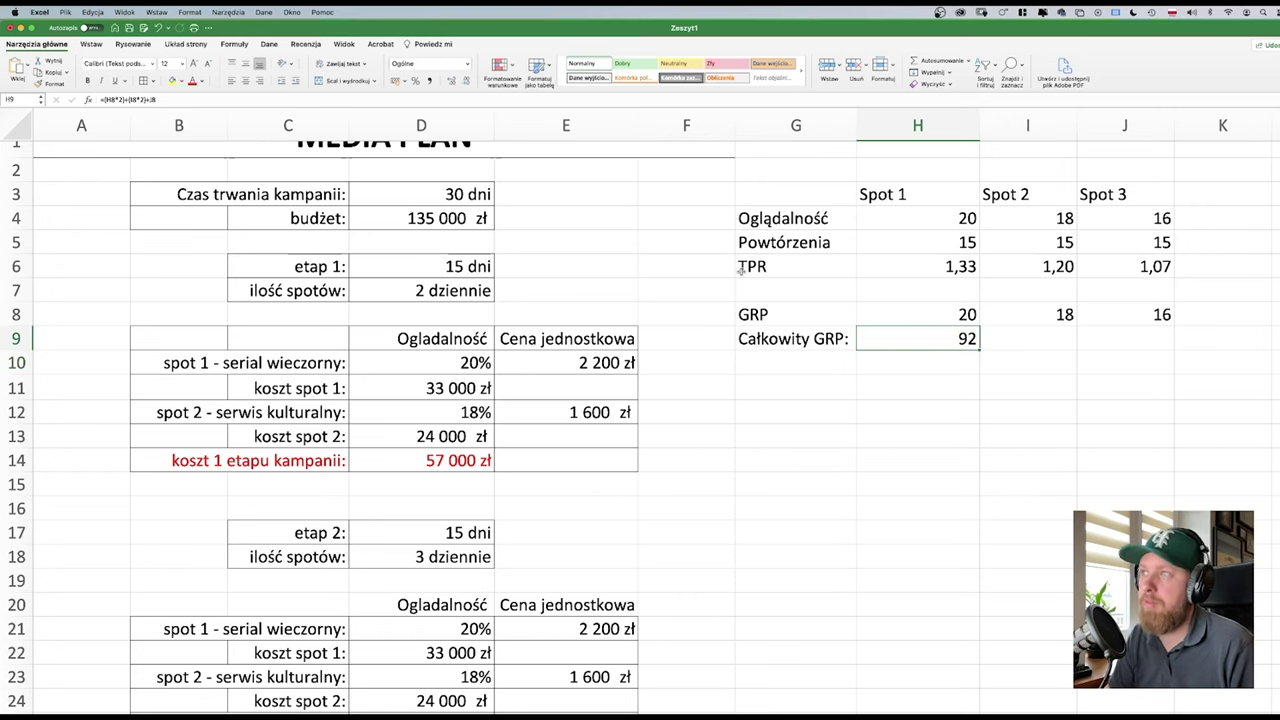
- Begin a label in cell G7 under the TPR row, with the text "kowity"
{"action": "left_click", "coordinate": [797, 270]}
{"action": "left_click", "coordinate": [795, 291]}
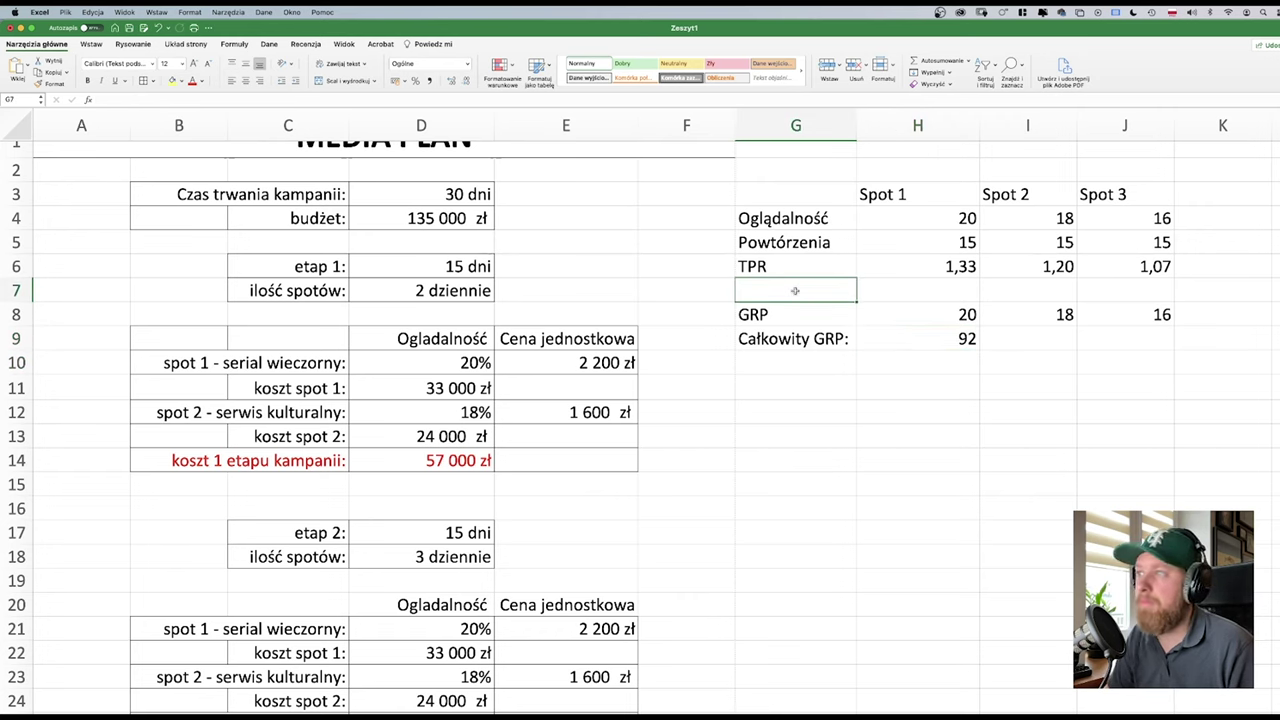
{"action": "type", "text": "C"}
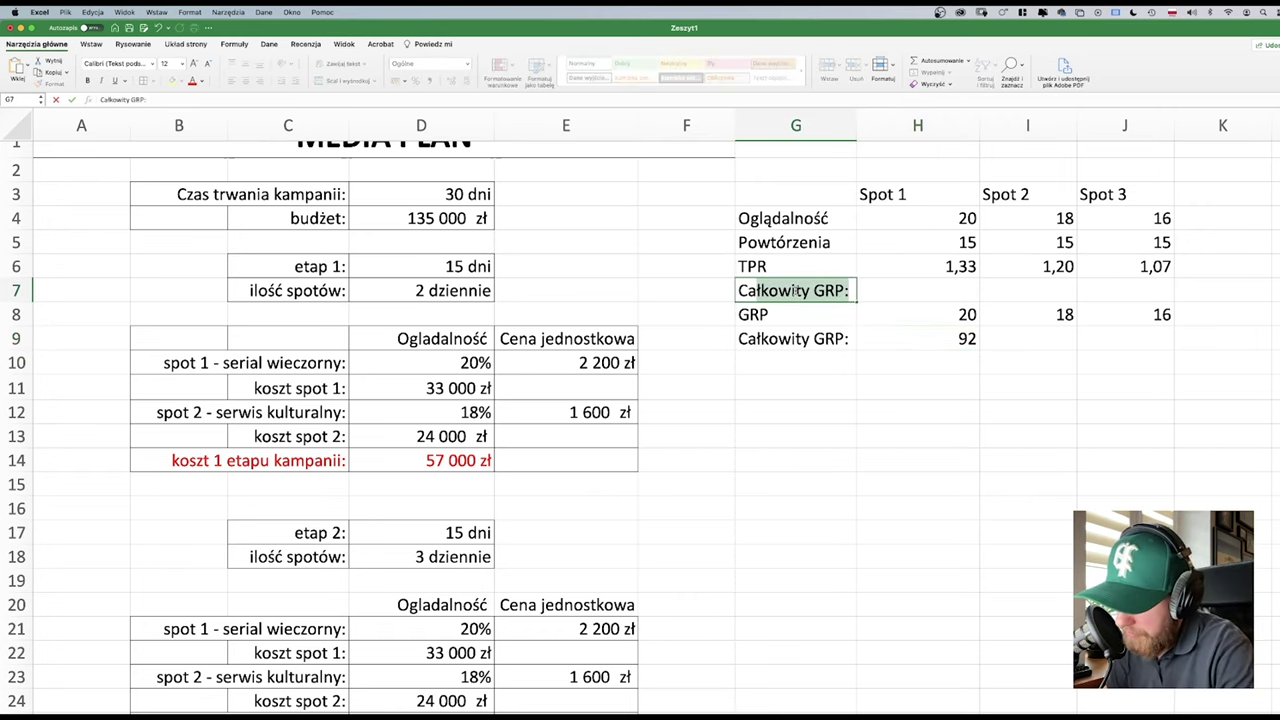
{"action": "key", "text": "BackSpace"}
{"action": "key", "text": "BackSpace"}
{"action": "type", "text": "kowity"}
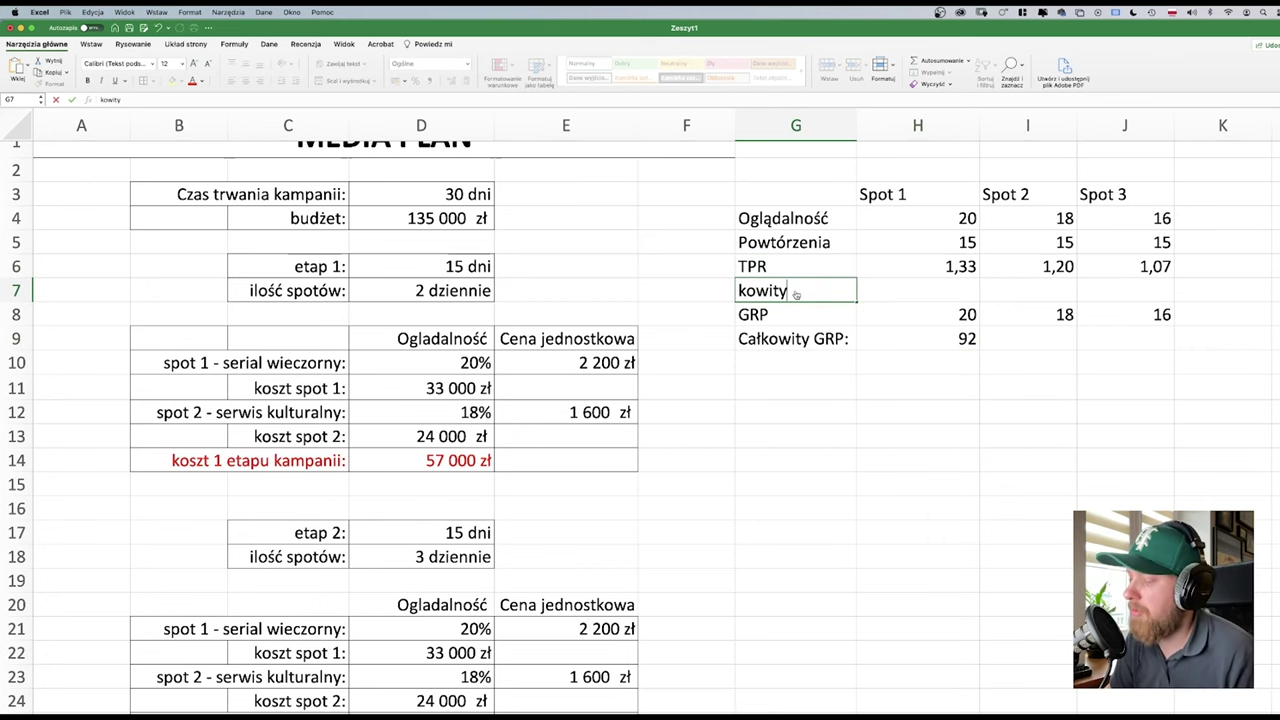
- Switch to Safari and search Google for "TRP wskaźnik"
{"action": "key", "text": "super+Tab"}
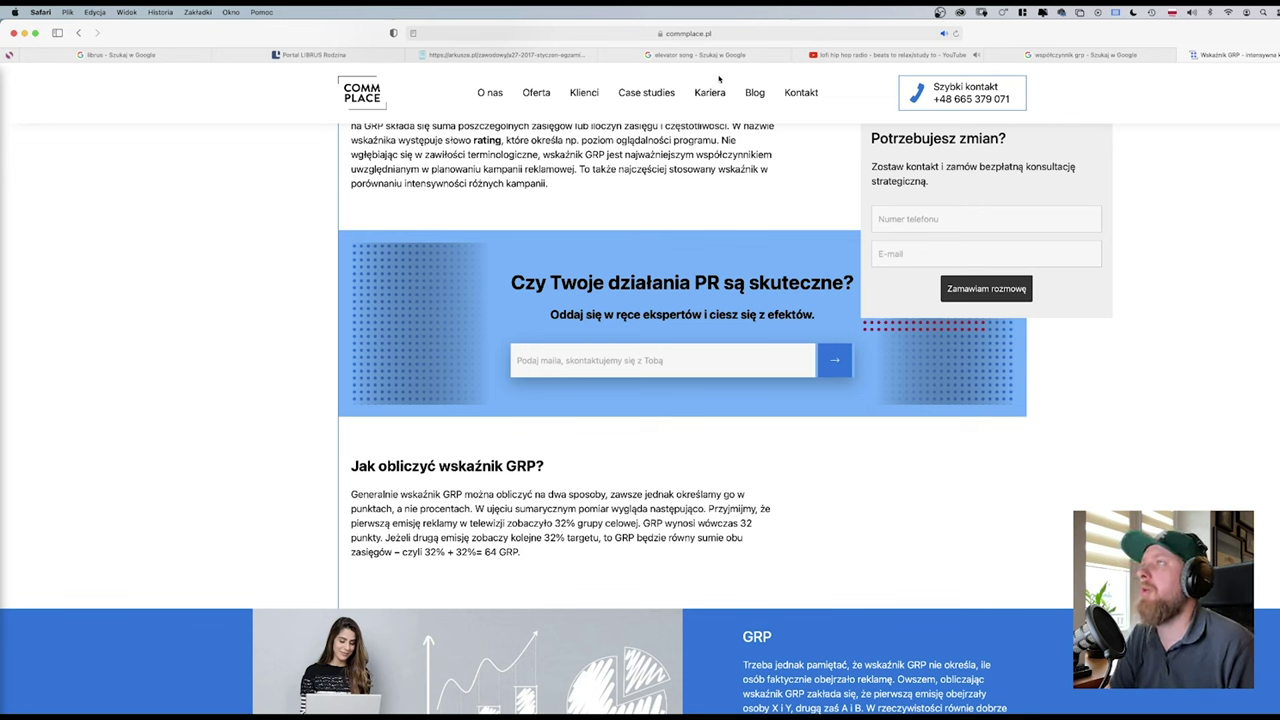
{"action": "left_click", "coordinate": [700, 33]}
{"action": "type", "text": "TR"}
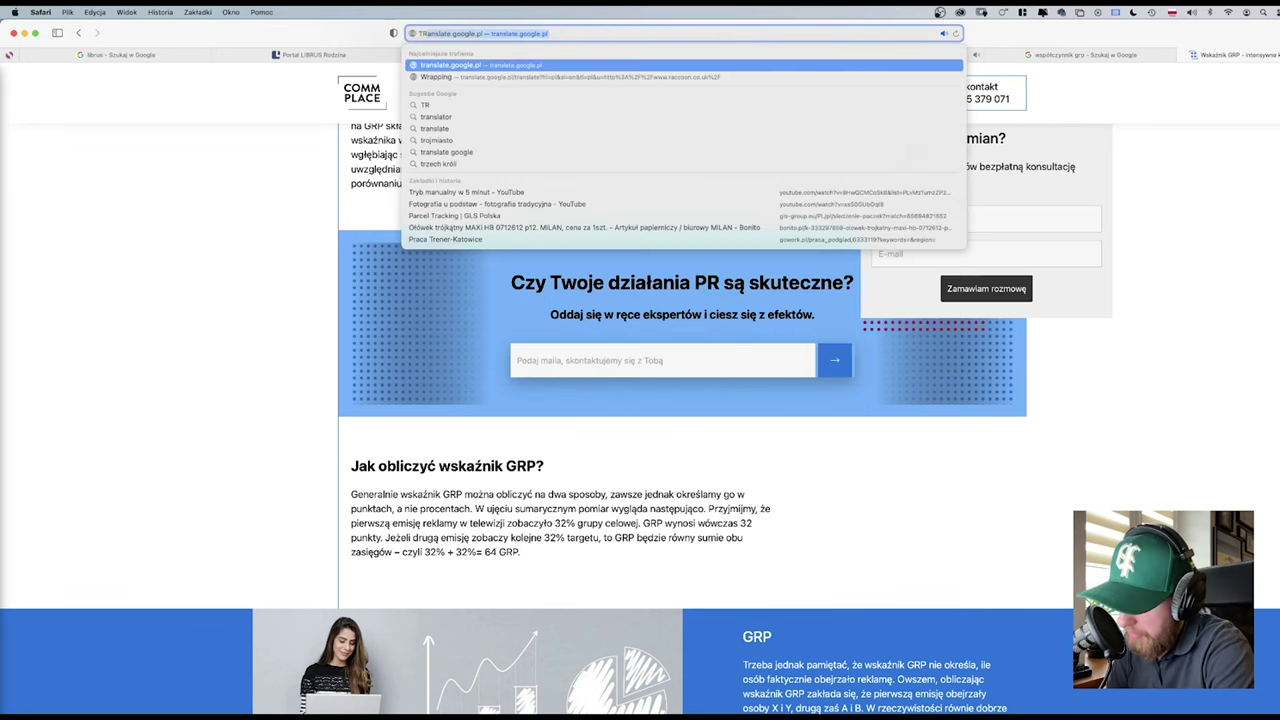
{"action": "type", "text": "P"}
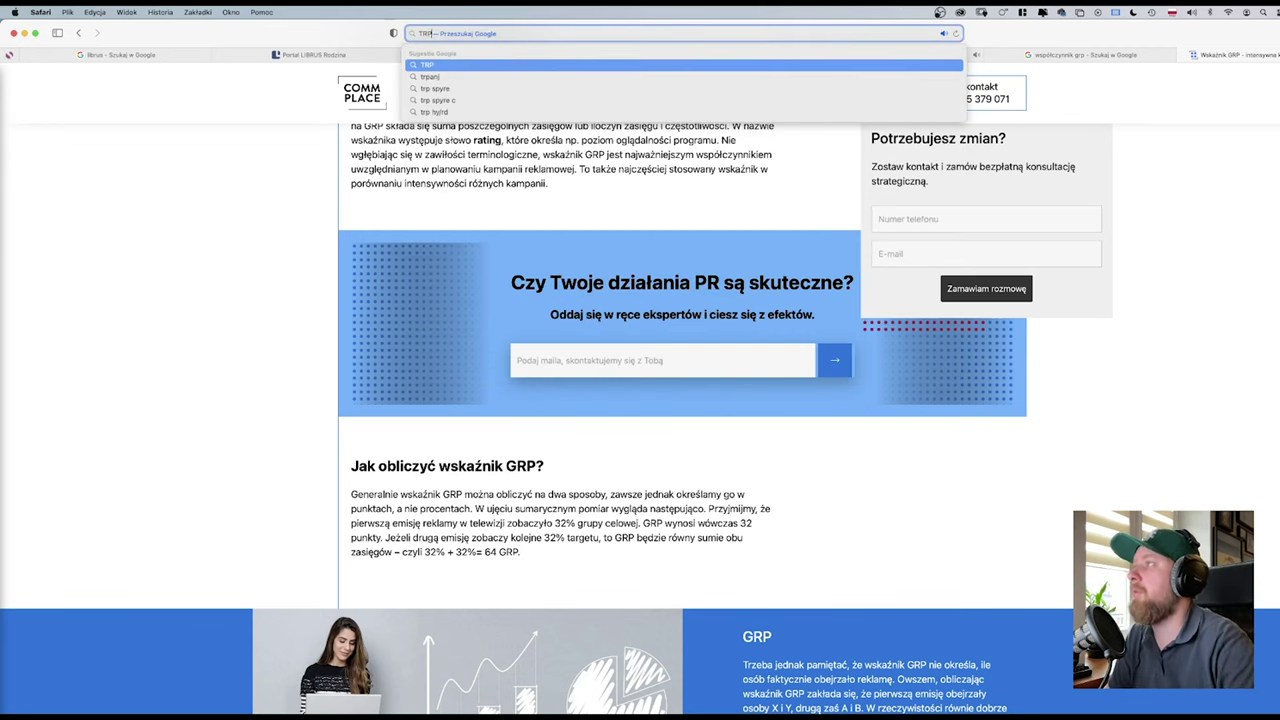
{"action": "type", "text": " w"}
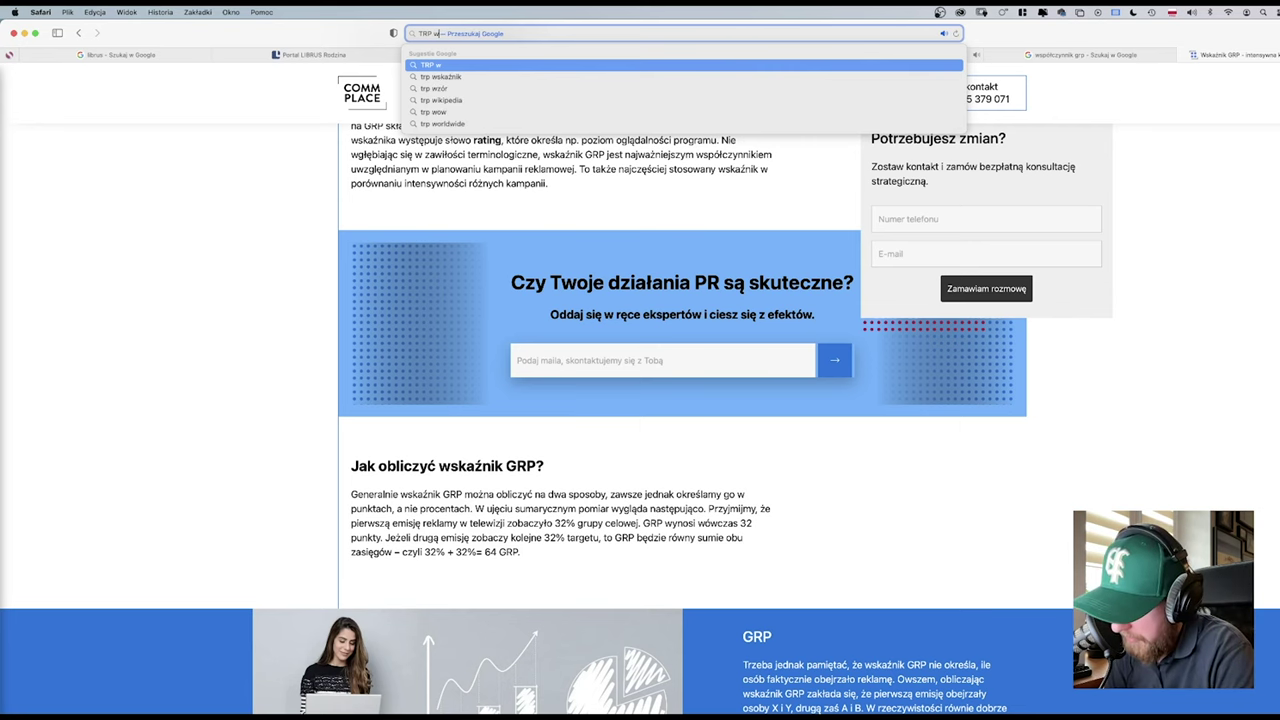
{"action": "type", "text": "skaźnik"}
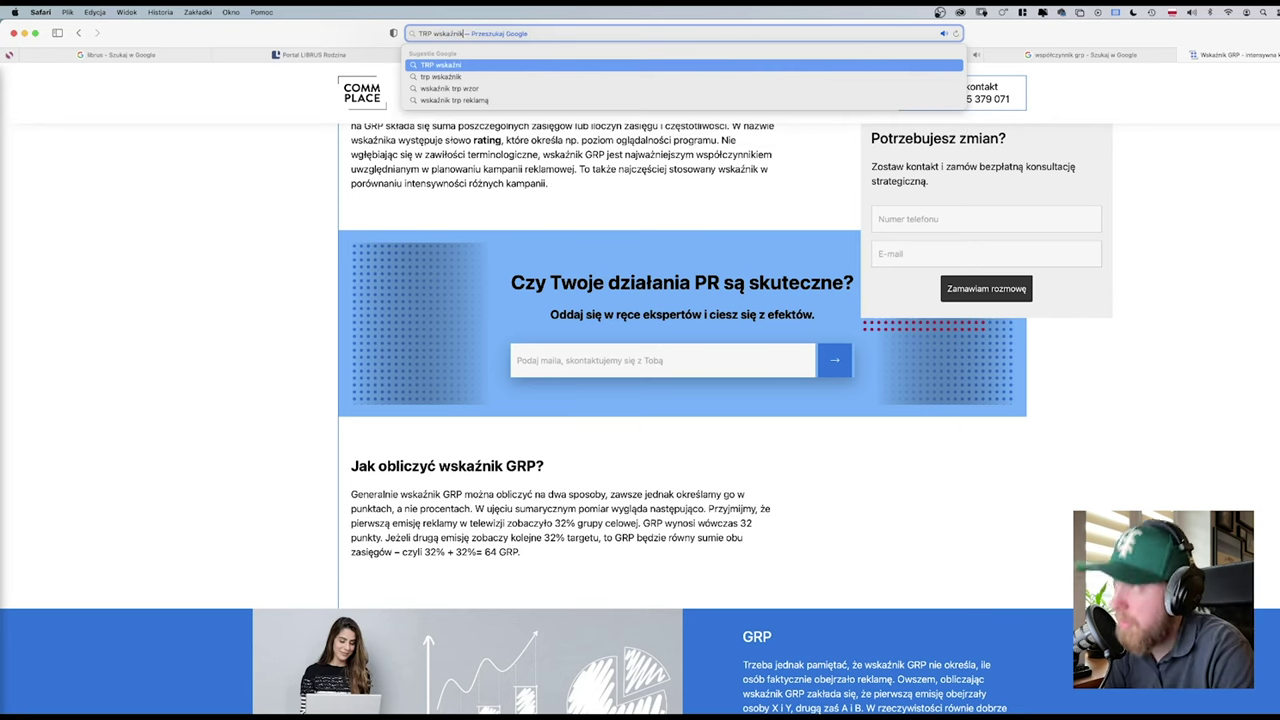
{"action": "key", "text": "Return"}
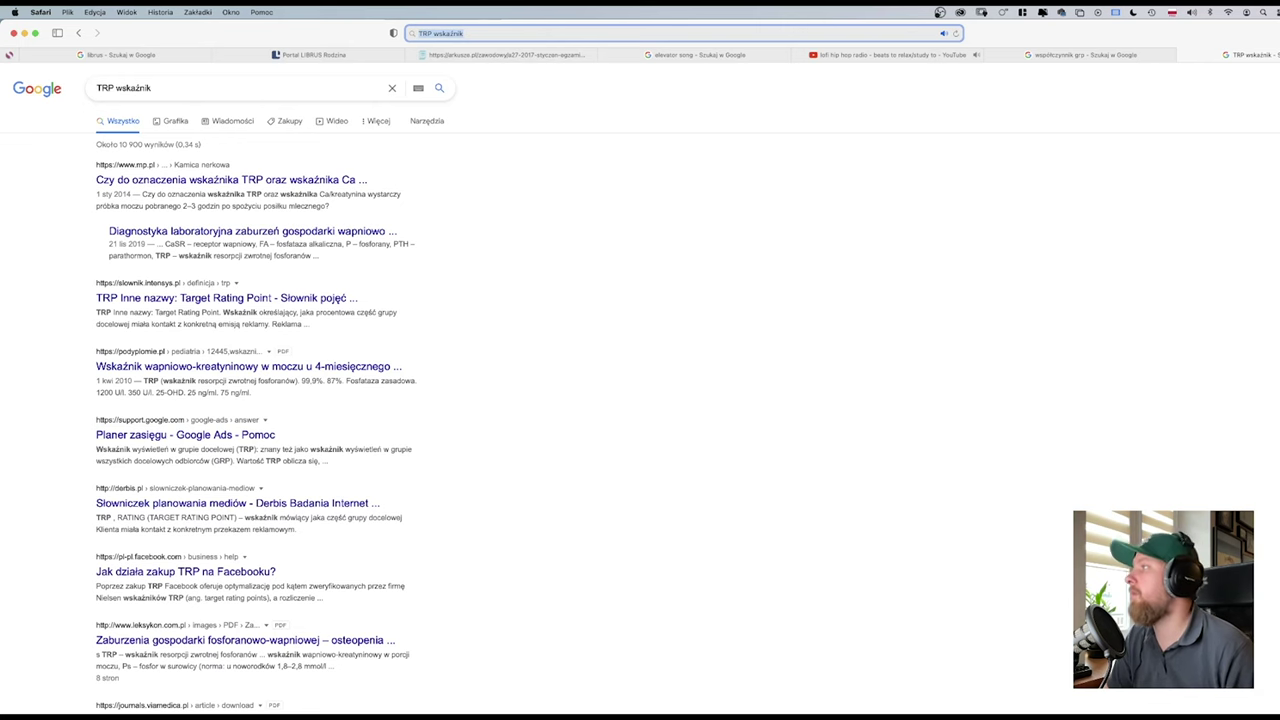
- Open the mp.pl article on the TRP indicator from the search results, then close it and return to the results
{"action": "left_click", "coordinate": [208, 179]}
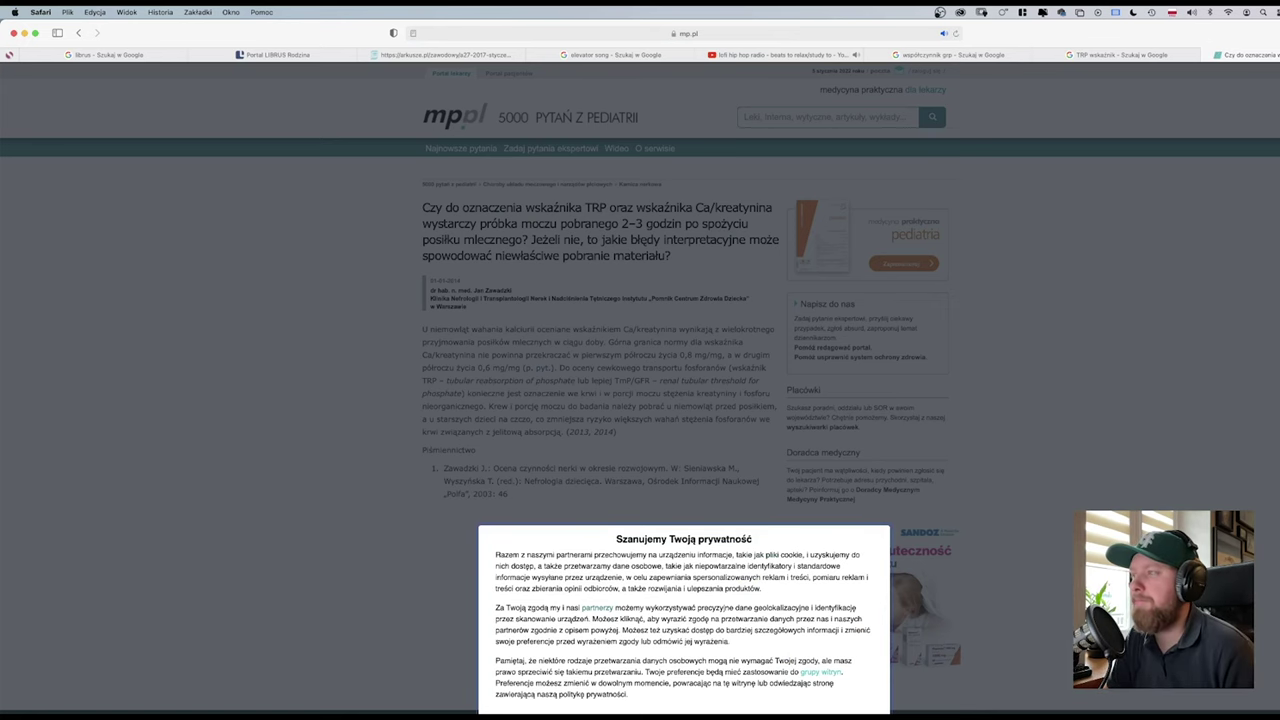
{"action": "left_click", "coordinate": [650, 438]}
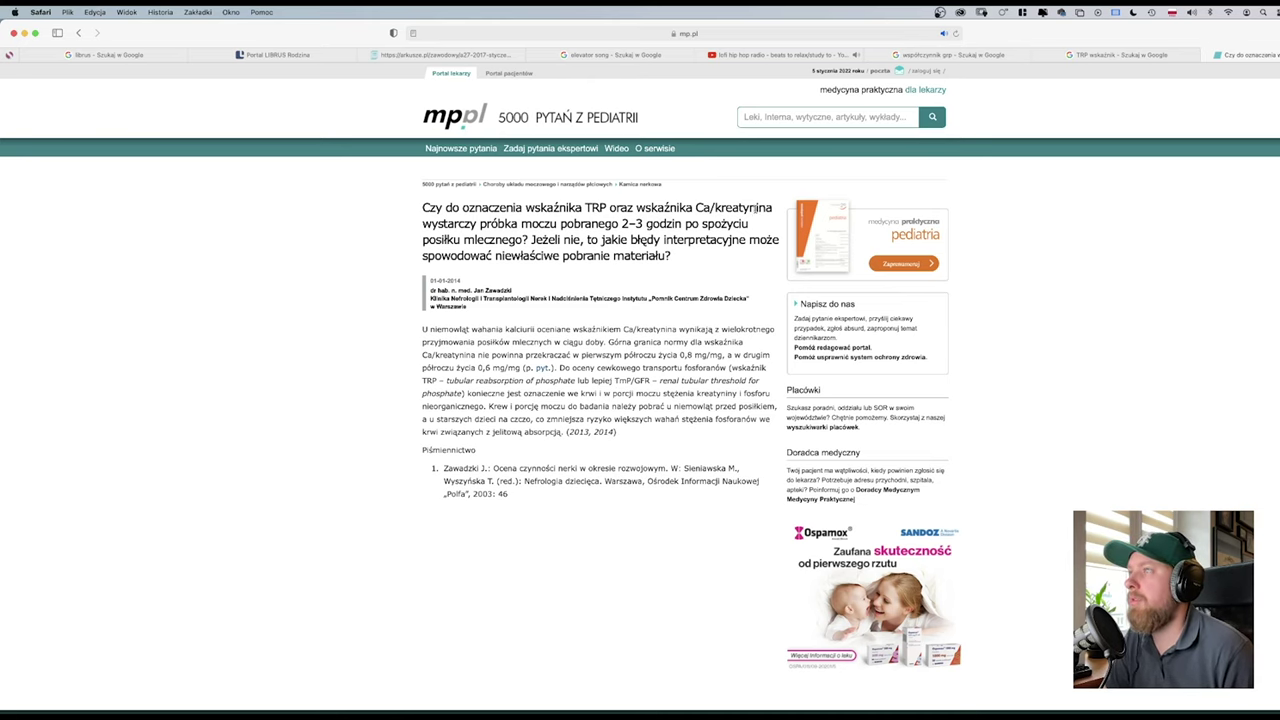
{"action": "key", "text": "super+w"}
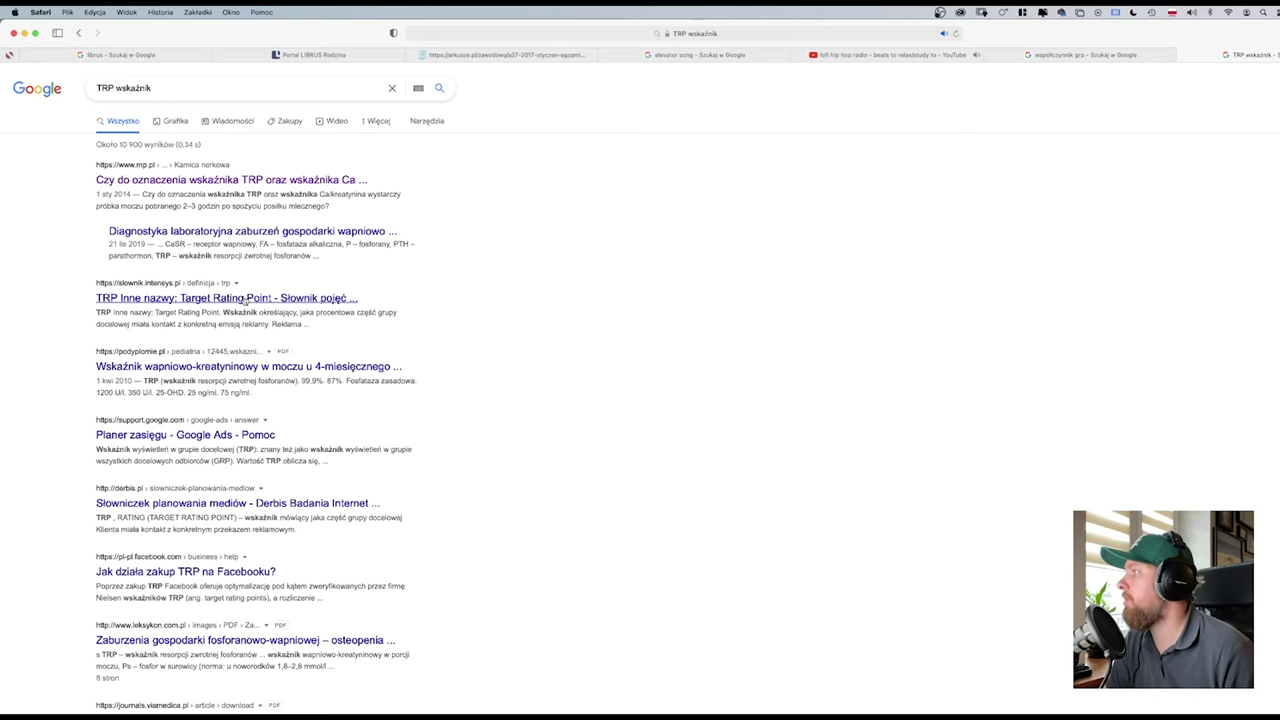
- Open the slownik.intensys.pl dictionary entry on TRP from the search results and read its definition
{"action": "left_click", "coordinate": [244, 300]}
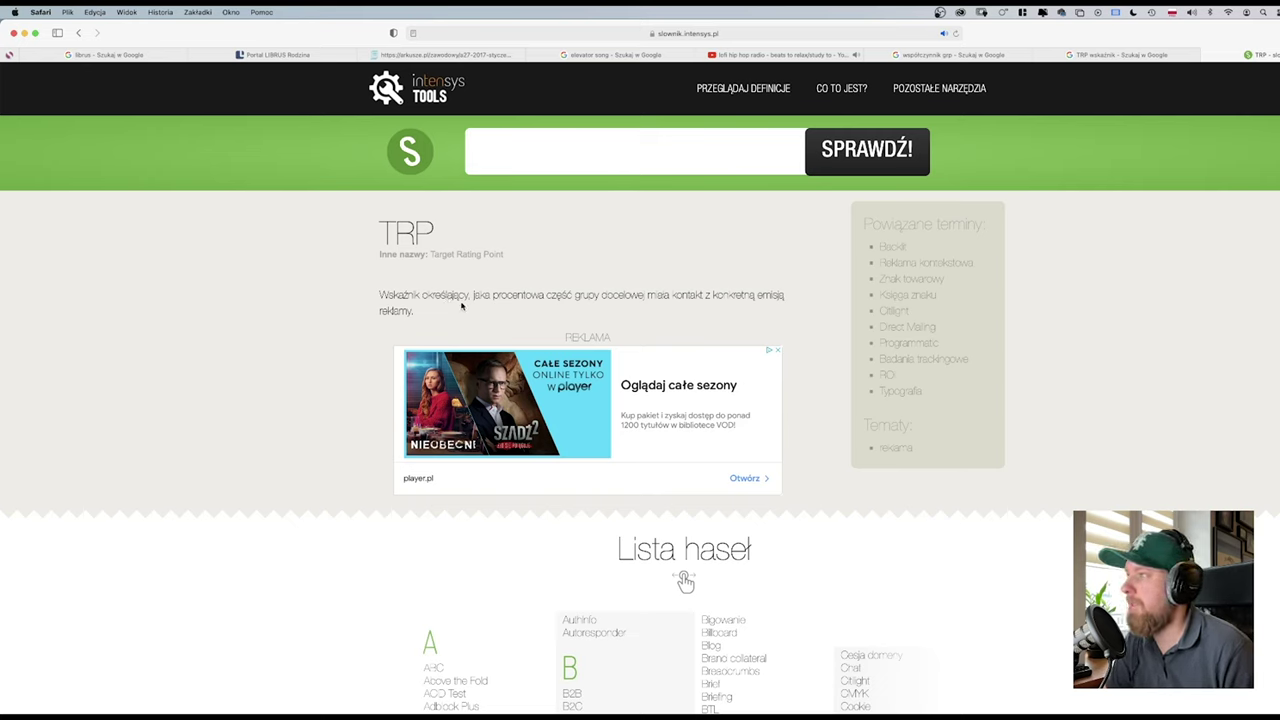
{"action": "key", "text": "super+bracketleft"}
{"action": "scroll", "coordinate": [215, 408], "scroll_direction": "down", "scroll_amount": 5}
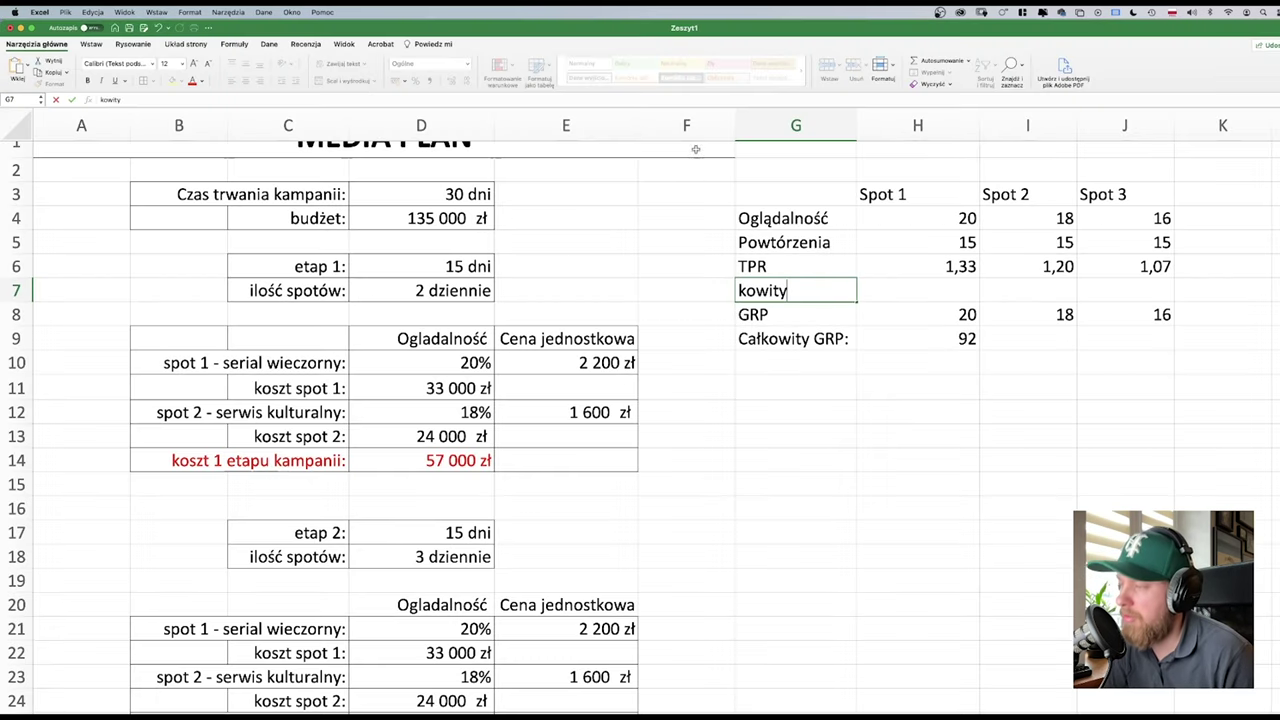
- Switch back to Excel and replace the label in cell G7 with "Całkowity GRP:"
{"action": "scroll", "coordinate": [686, 160], "scroll_direction": "up", "scroll_amount": 1}
{"action": "left_click", "coordinate": [915, 300]}
{"action": "left_click", "coordinate": [826, 316]}
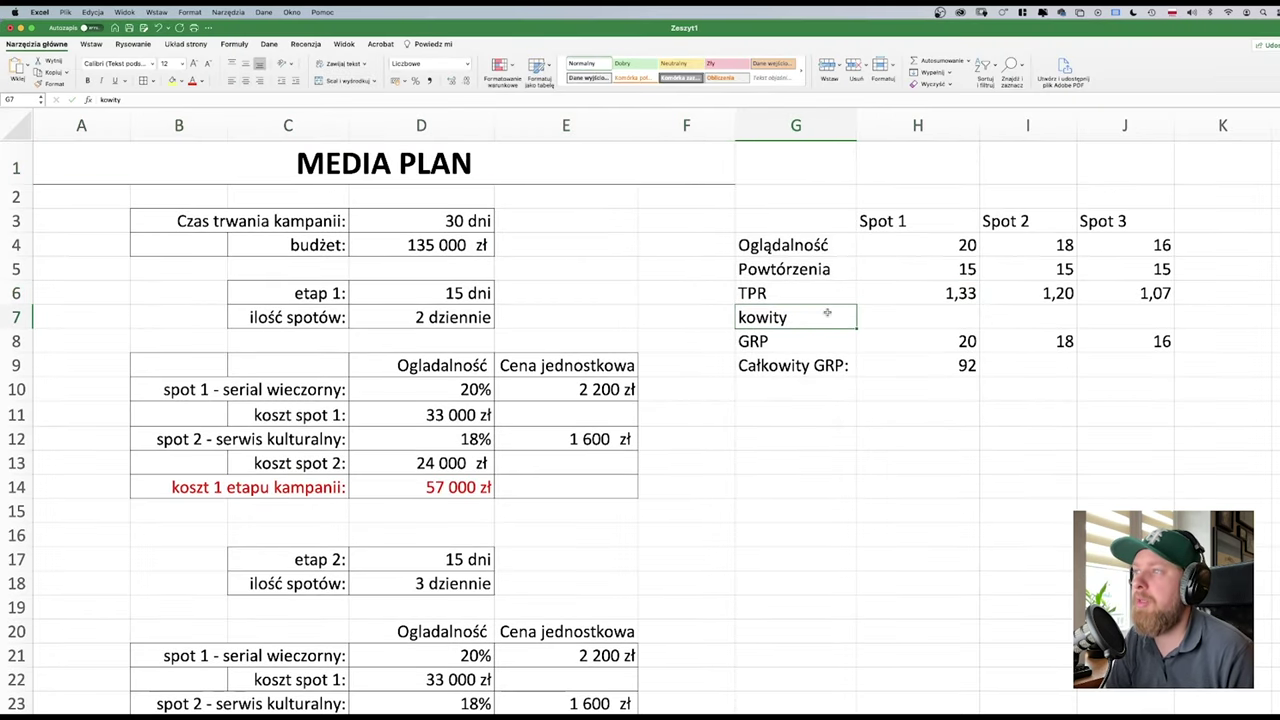
{"action": "type", "text": "C"}
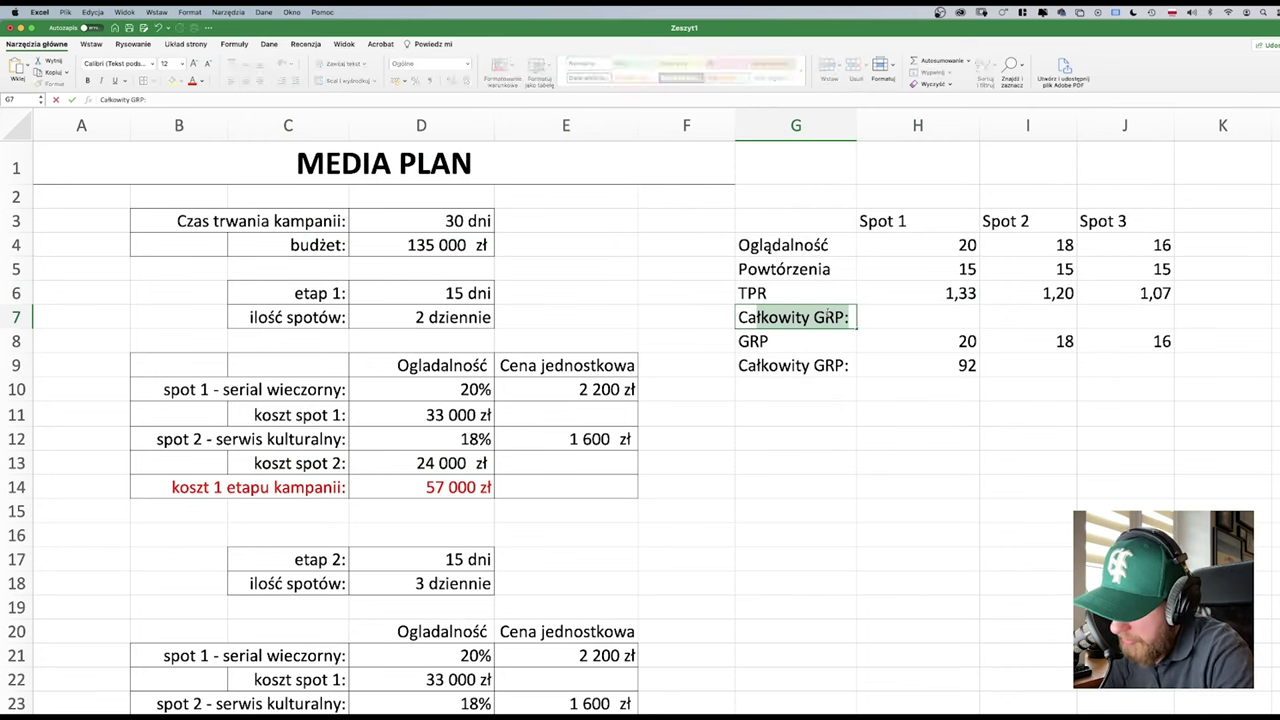
{"action": "key", "text": "BackSpace"}
{"action": "key", "text": "BackSpace"}
{"action": "type", "text": "kowity"}
{"action": "key", "text": "BackSpace"}
{"action": "key", "text": "BackSpace"}
{"action": "key", "text": "BackSpace"}
{"action": "key", "text": "BackSpace"}
{"action": "key", "text": "BackSpace"}
{"action": "key", "text": "BackSpace"}
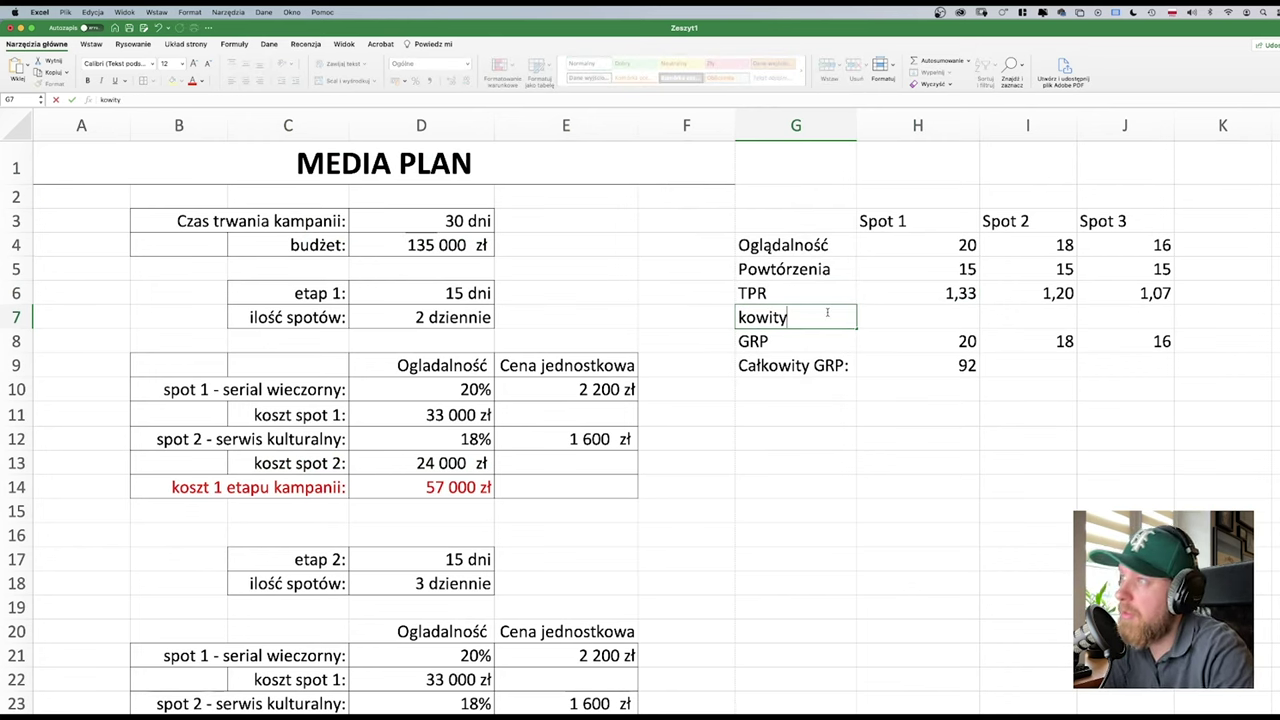
{"action": "type", "text": "Cał"}
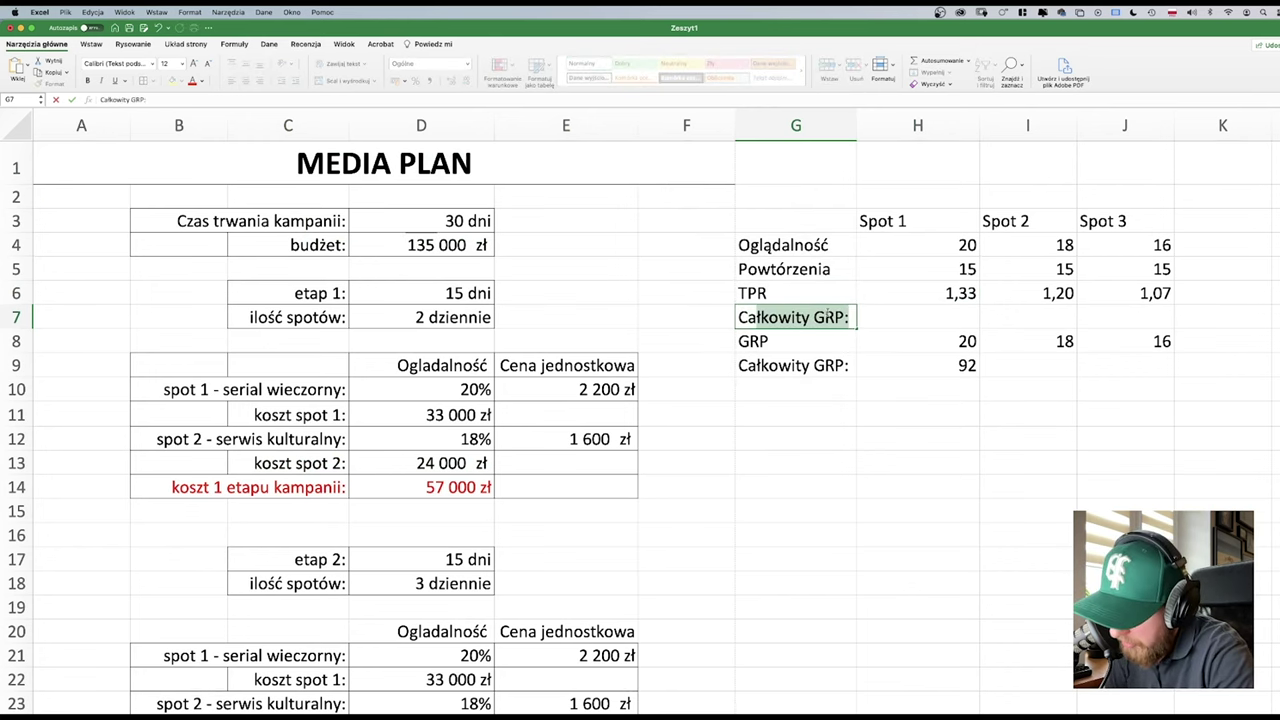
{"action": "key", "text": "ctrl+Return"}
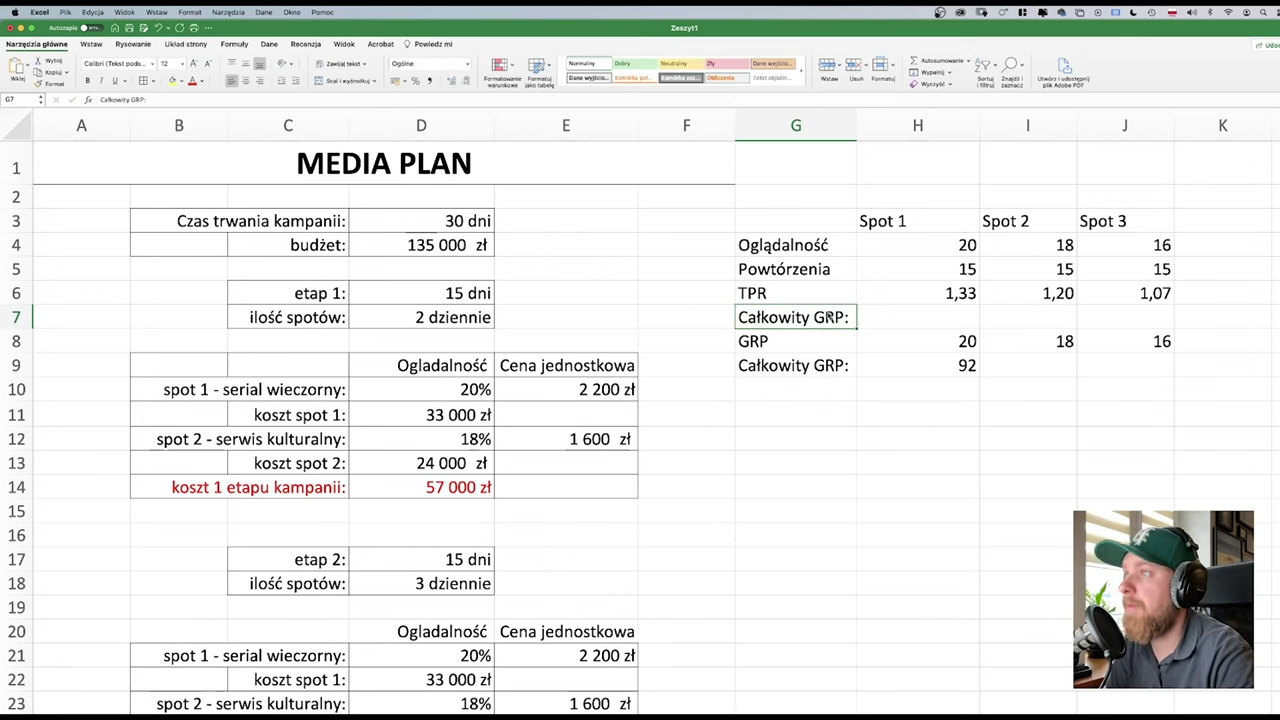
- Correct the abbreviation in the G7 label so it reads "Całkowity TRP:"
{"action": "double_click", "coordinate": [829, 316]}
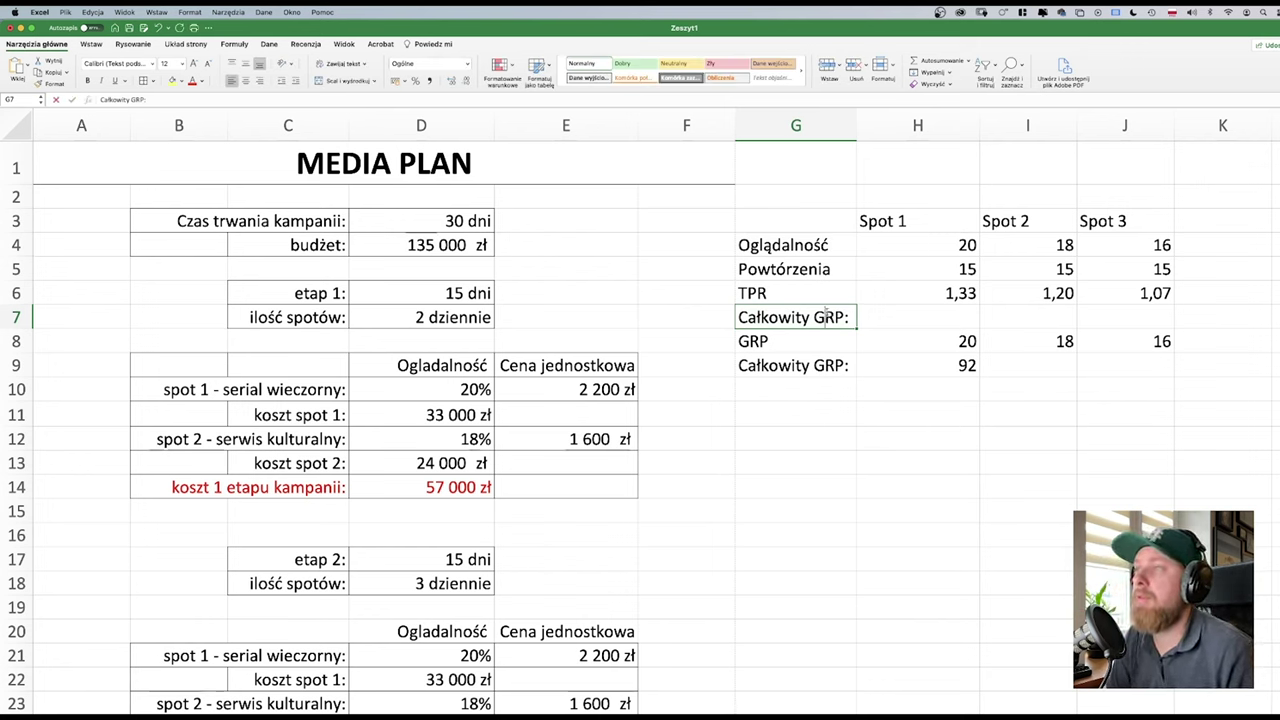
{"action": "type", "text": "T"}
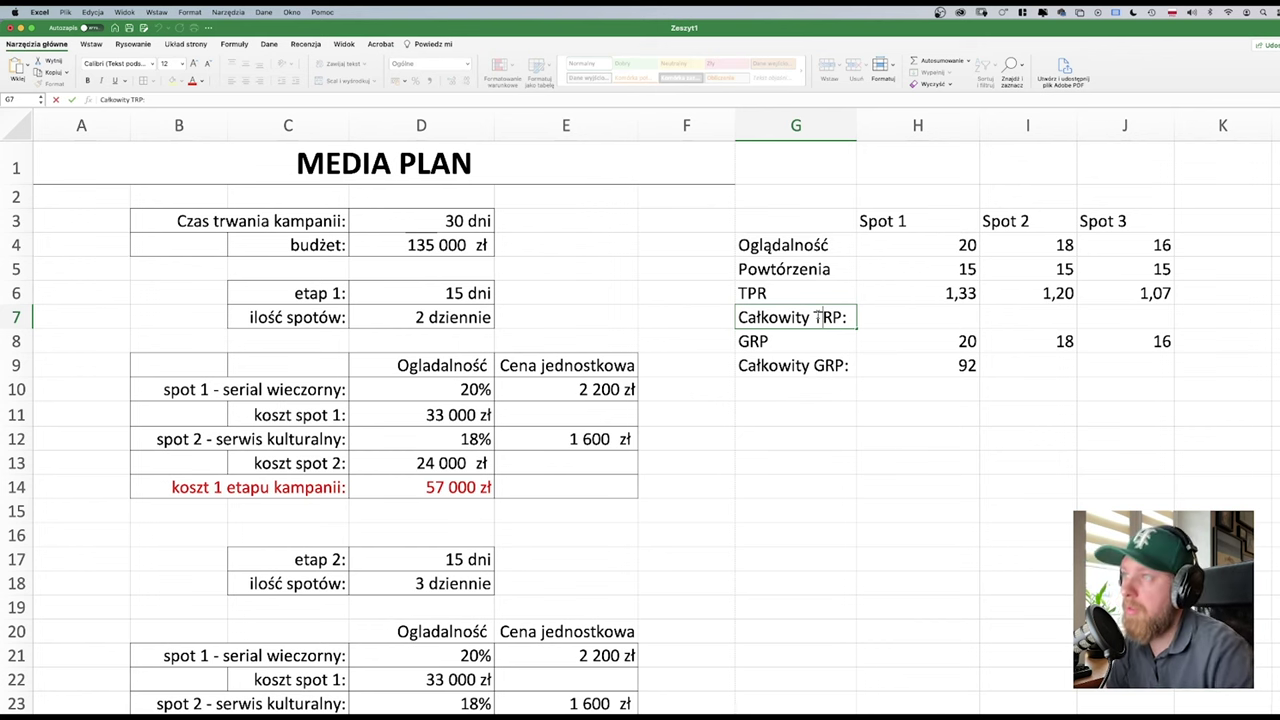
{"action": "left_click", "coordinate": [970, 367]}
- Move the GRP and total GRP rows, G8:J9, down by one row to G9:J10
{"action": "left_click", "coordinate": [815, 340]}
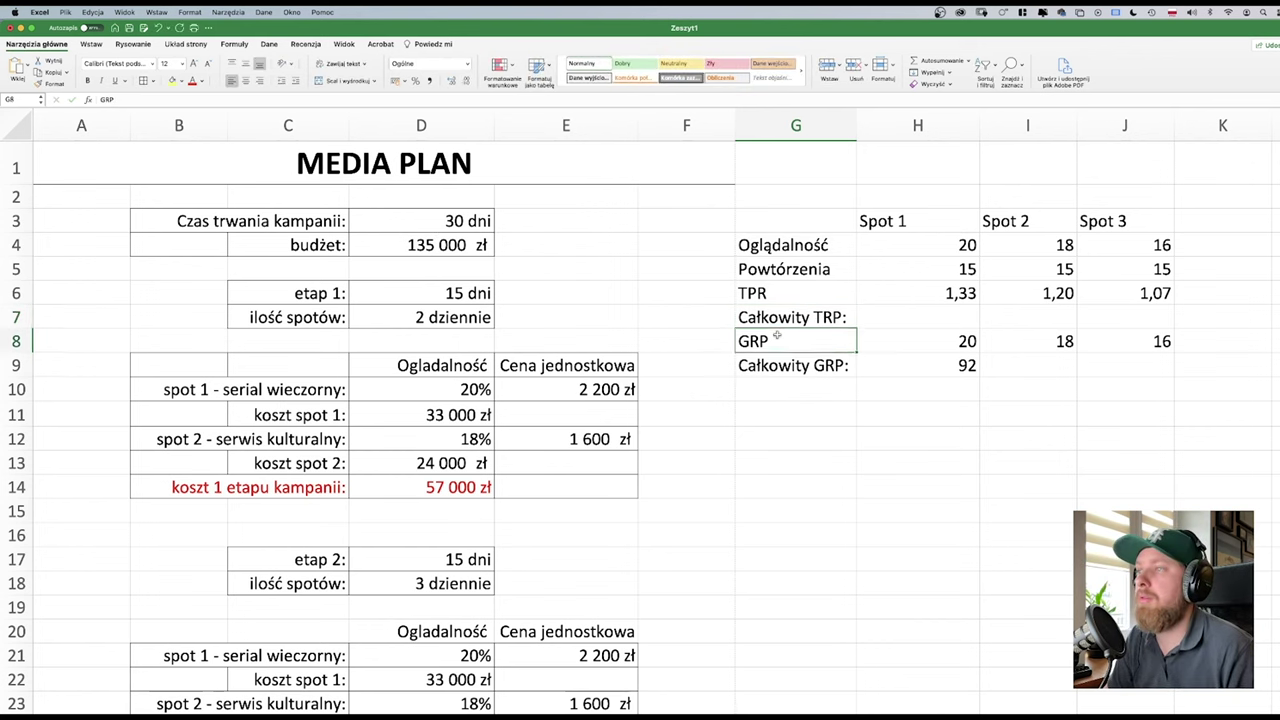
{"action": "left_click_drag", "start_coordinate": [770, 338], "coordinate": [1147, 376]}
{"action": "left_click_drag", "start_coordinate": [1148, 380], "coordinate": [1148, 400]}
- Copy the total GRP formula from H10 into H7 and check that it reads =(H6*2)+(I6*2)+J6
{"action": "left_click", "coordinate": [913, 318]}
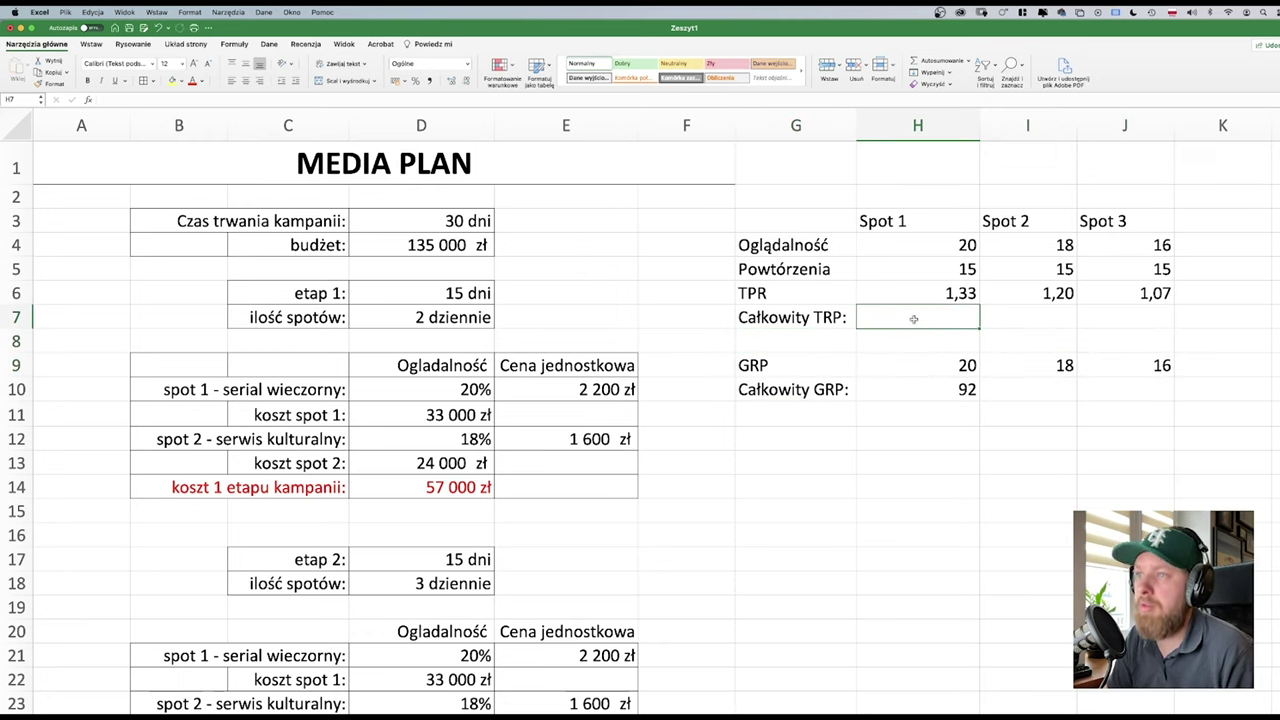
{"action": "left_click", "coordinate": [927, 389]}
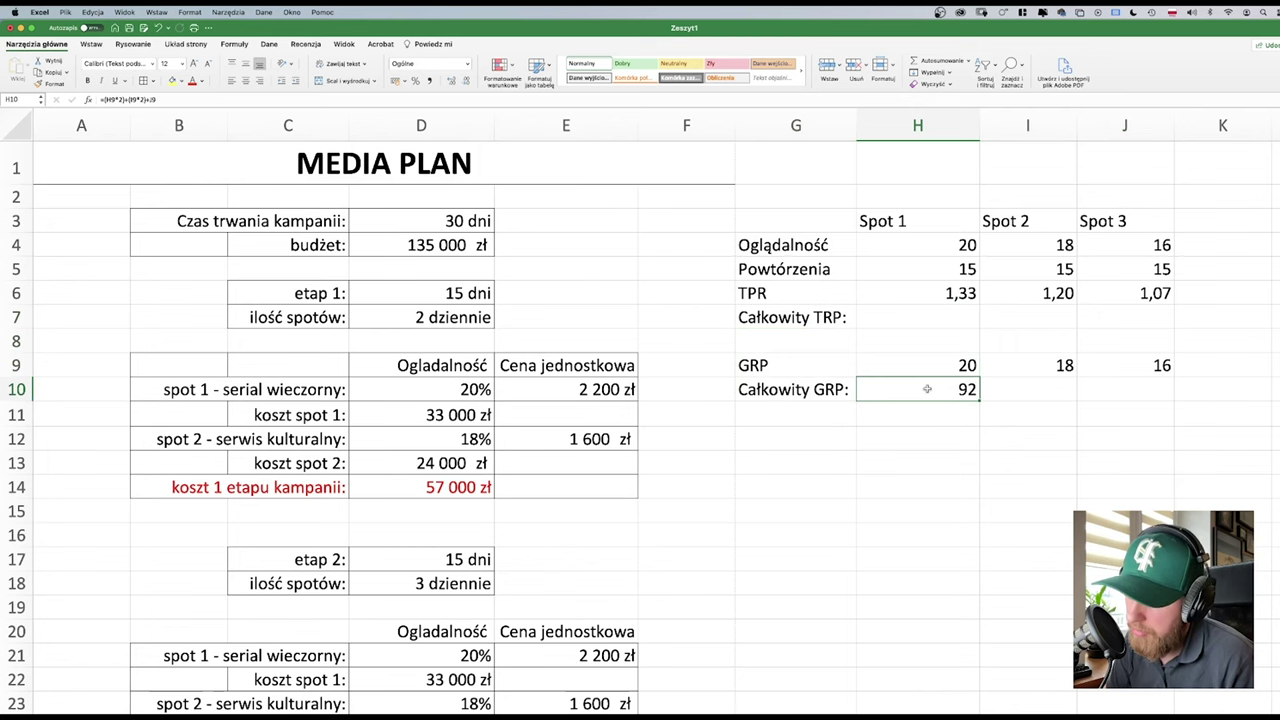
{"action": "key", "text": "super+c"}
{"action": "left_click", "coordinate": [931, 317]}
{"action": "key", "text": "super+v"}
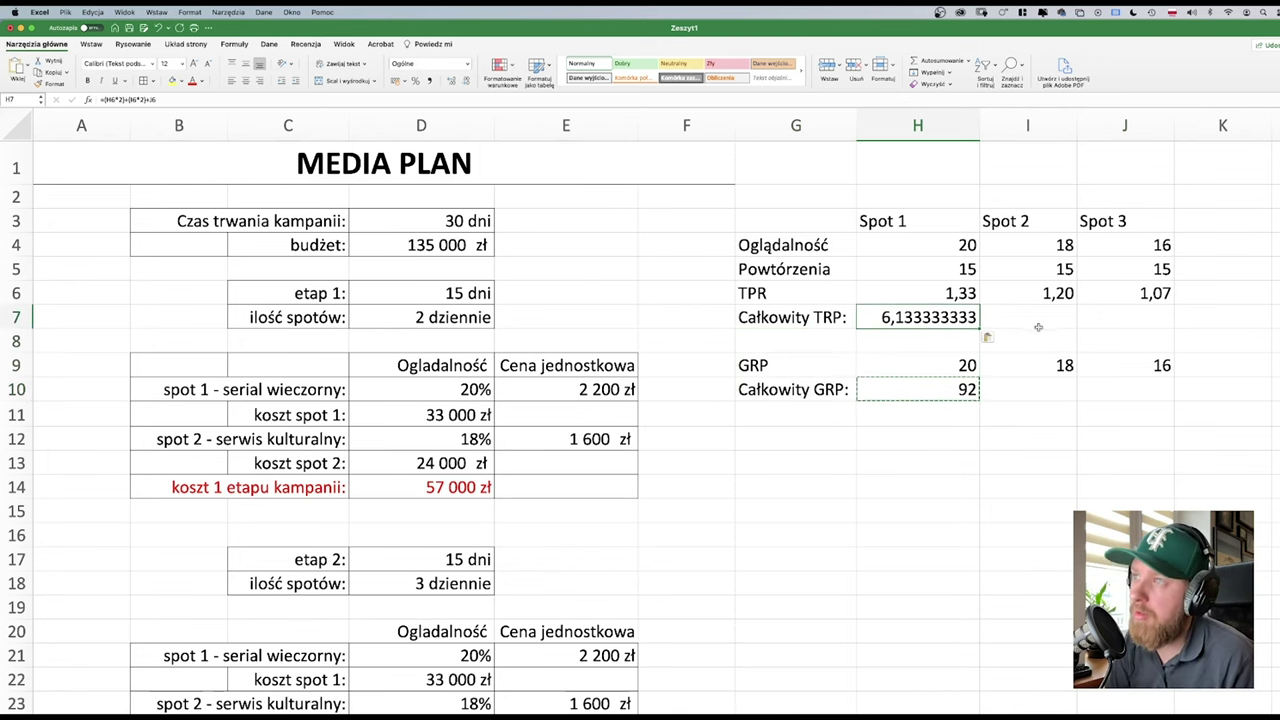
{"action": "double_click", "coordinate": [918, 317]}
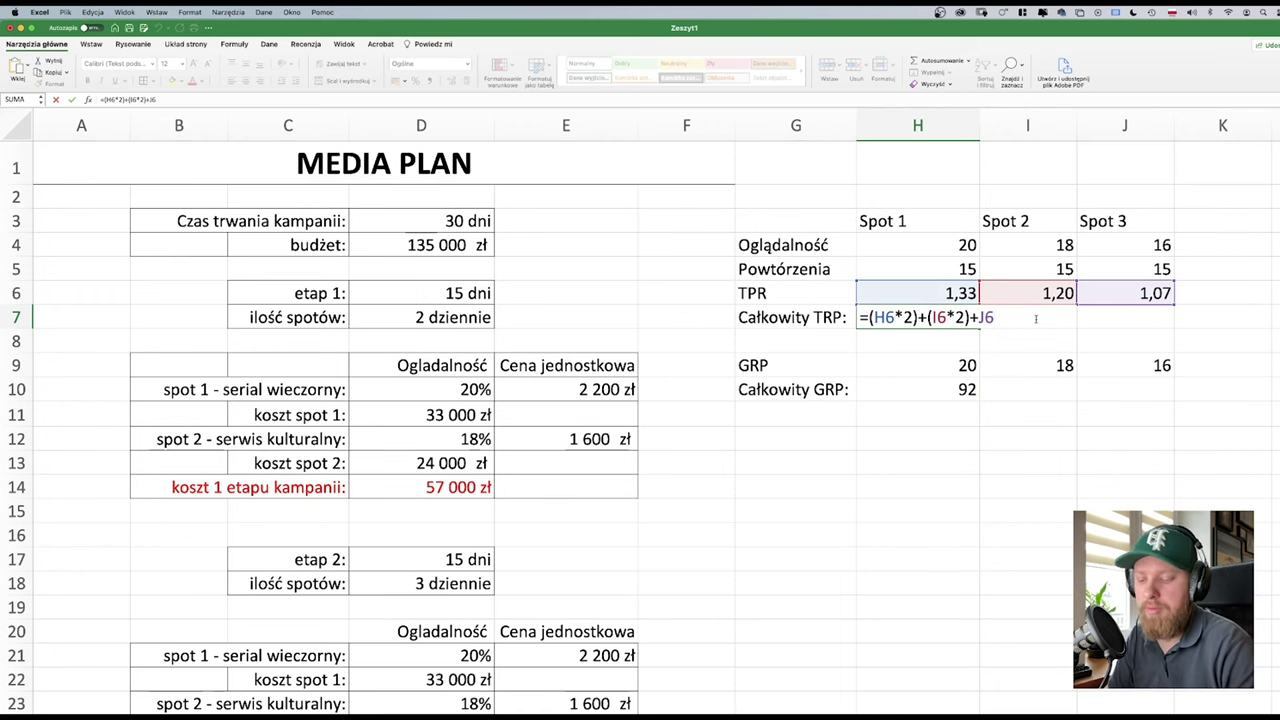
{"action": "key", "text": "Return"}
{"action": "key", "text": "Up"}
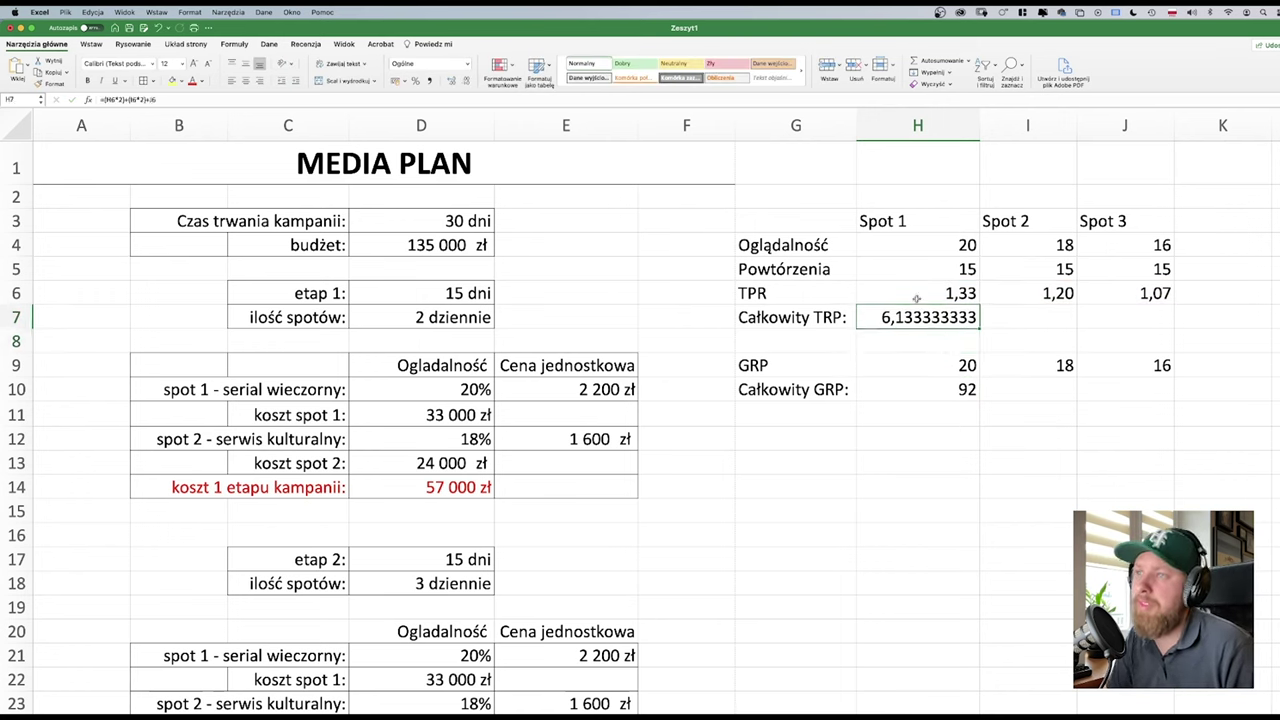
{"action": "left_click", "coordinate": [968, 391]}
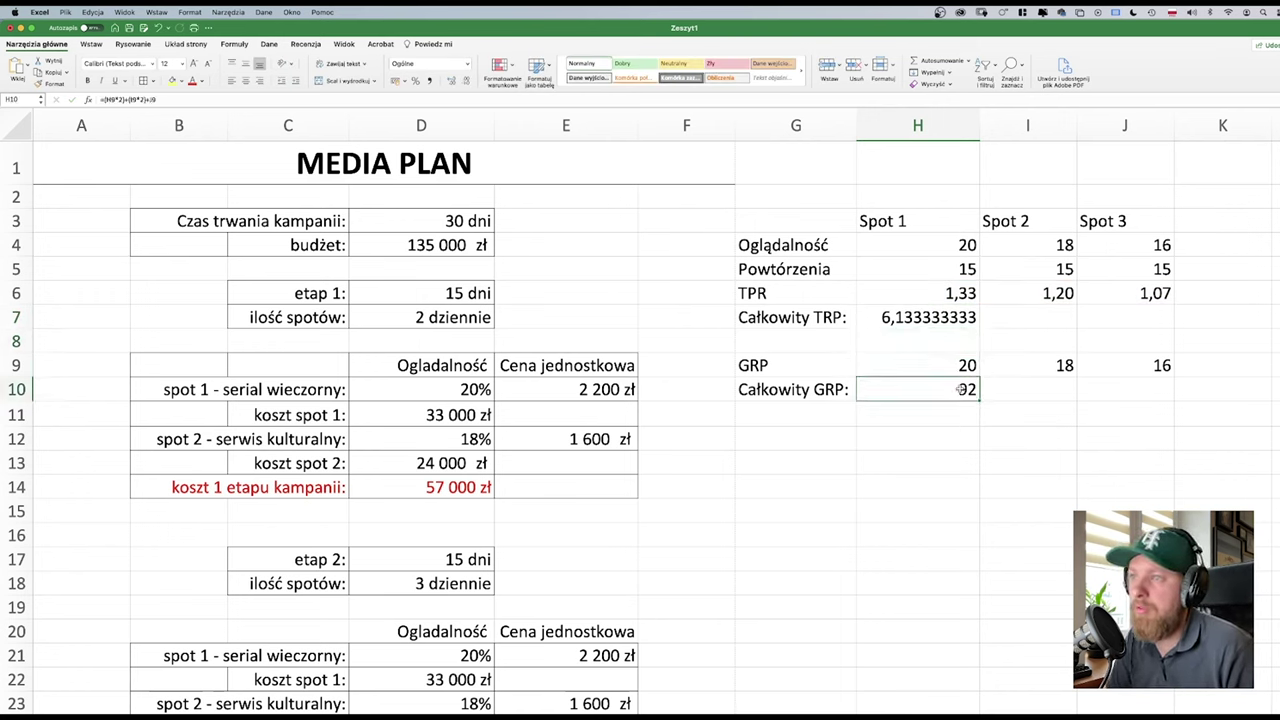
{"action": "left_click", "coordinate": [948, 317]}
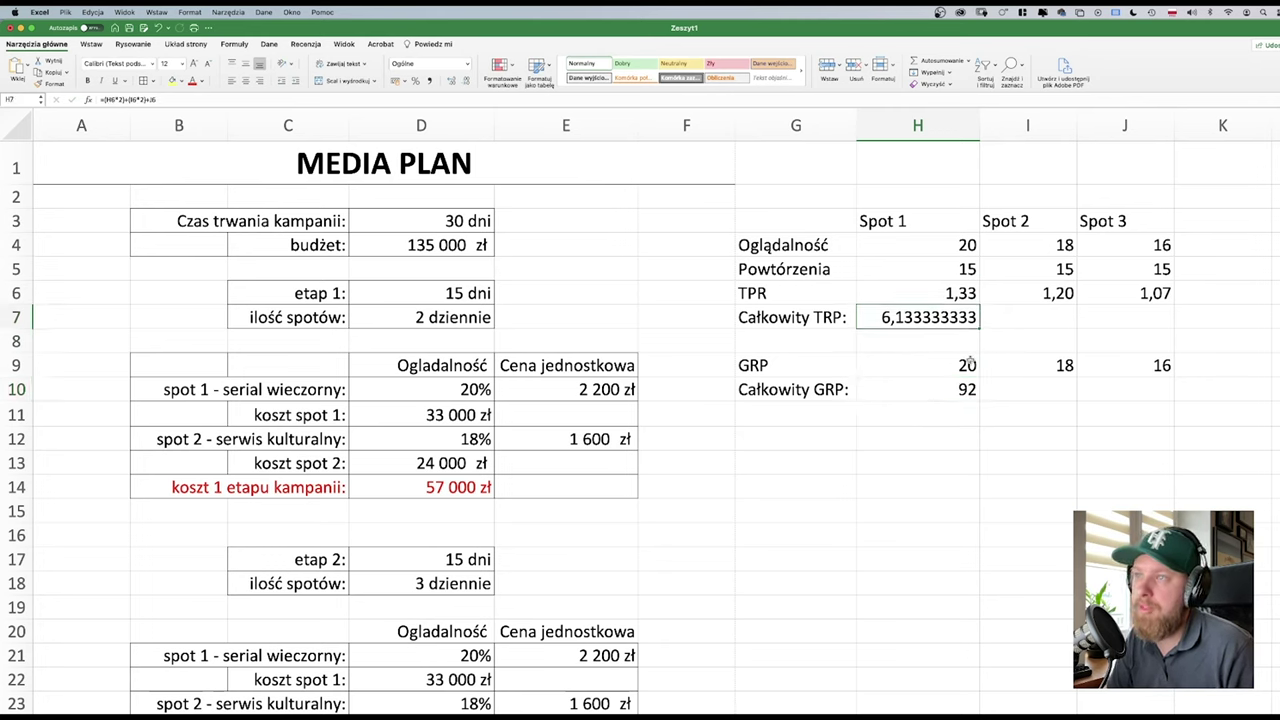
{"action": "left_click", "coordinate": [971, 360]}
{"action": "left_click", "coordinate": [1159, 360]}
{"action": "left_click", "coordinate": [1112, 298]}
{"action": "left_click", "coordinate": [1032, 297]}
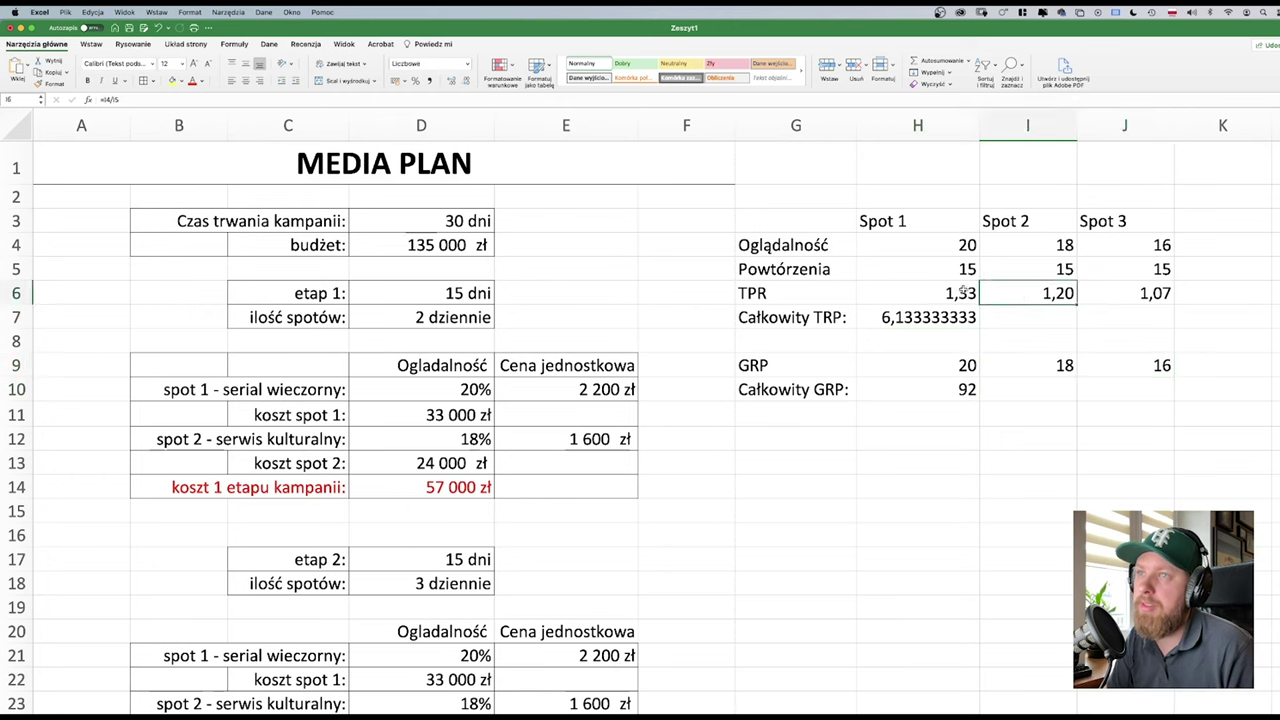
{"action": "left_click", "coordinate": [917, 340]}
- Reduce the total TRP value in H7 to two decimal places
{"action": "left_click", "coordinate": [917, 317]}
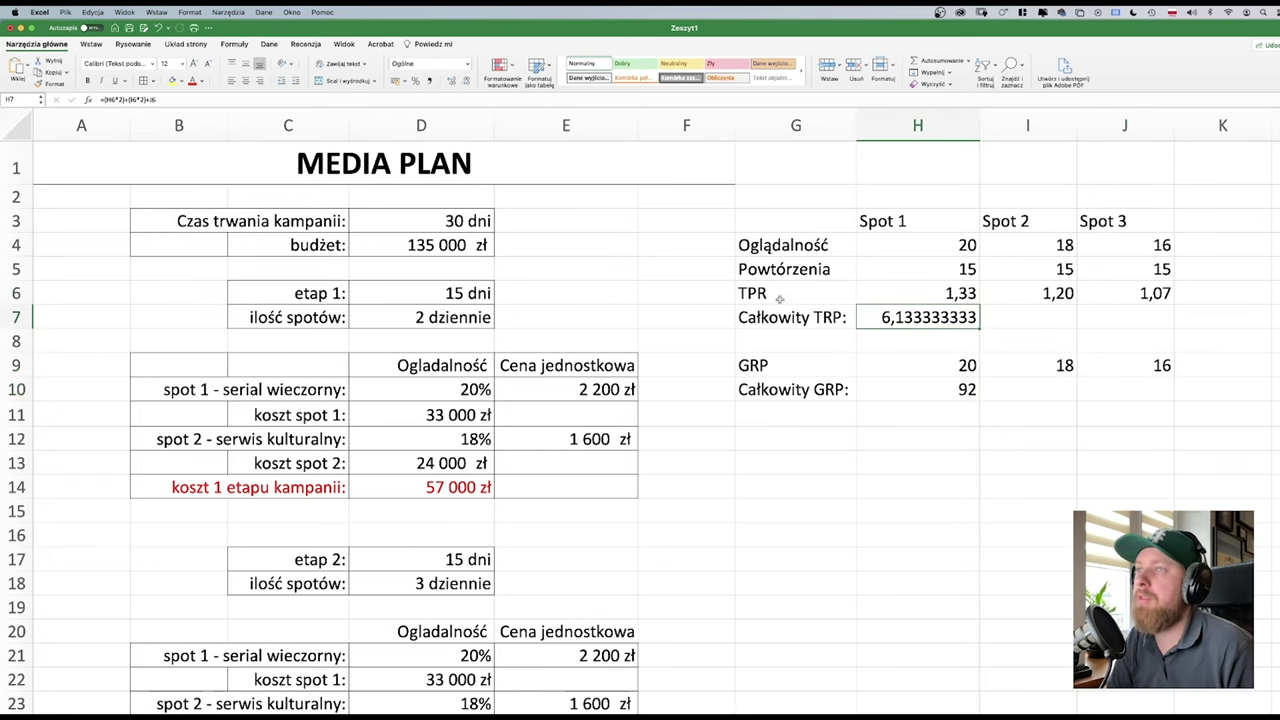
{"action": "left_click", "coordinate": [463, 80]}
{"action": "left_click", "coordinate": [463, 80]}
{"action": "left_click", "coordinate": [463, 80]}
{"action": "left_click", "coordinate": [463, 80]}
{"action": "left_click", "coordinate": [463, 80]}
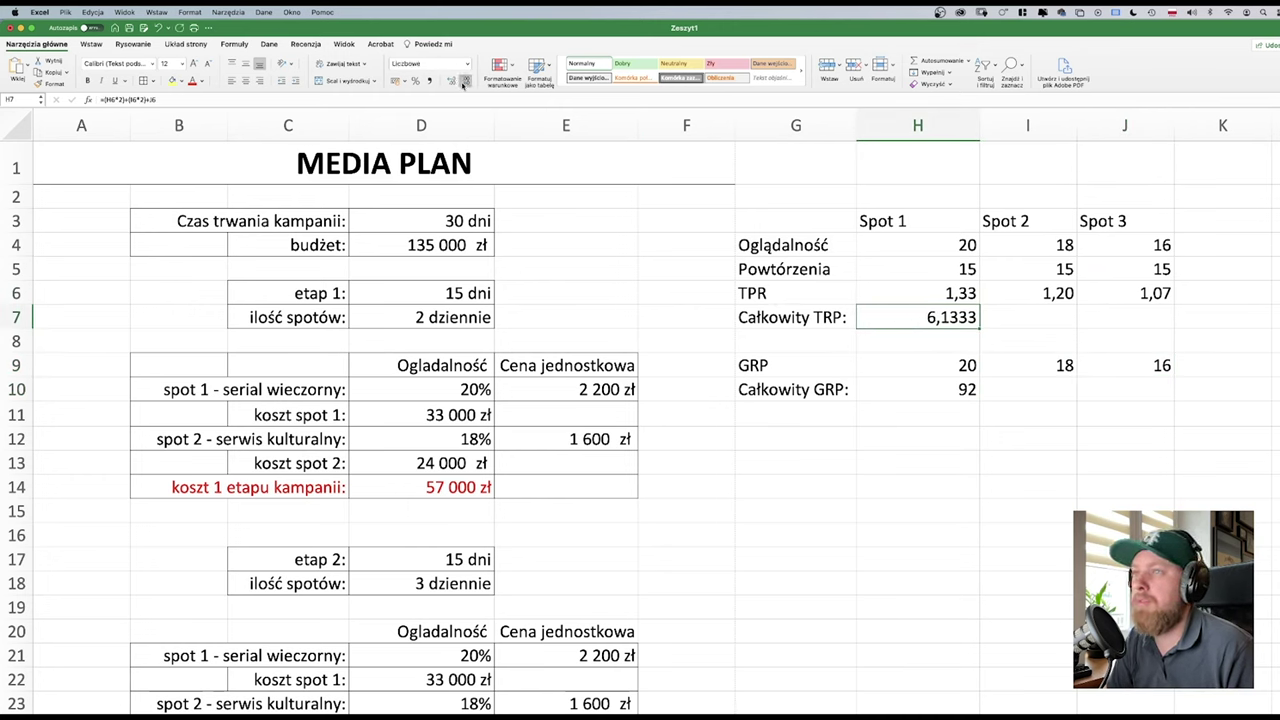
{"action": "left_click", "coordinate": [463, 80]}
{"action": "left_click", "coordinate": [463, 80]}
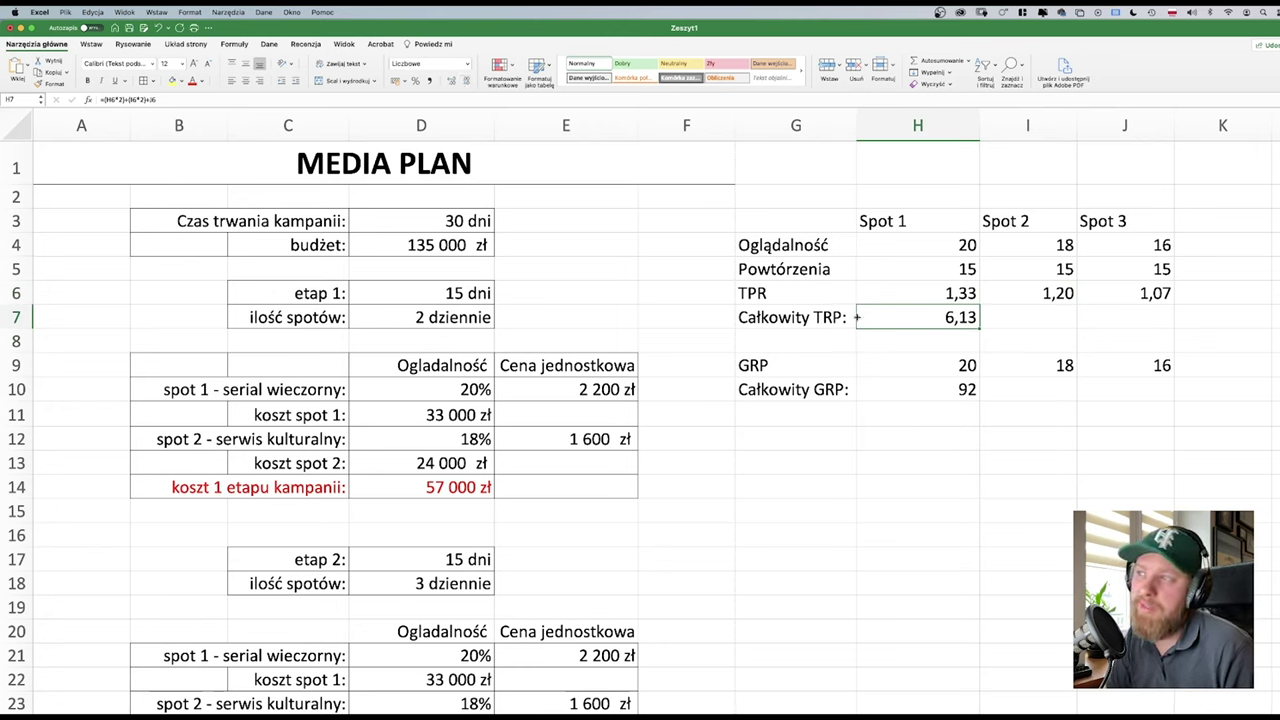
{"action": "left_click", "coordinate": [955, 295]}
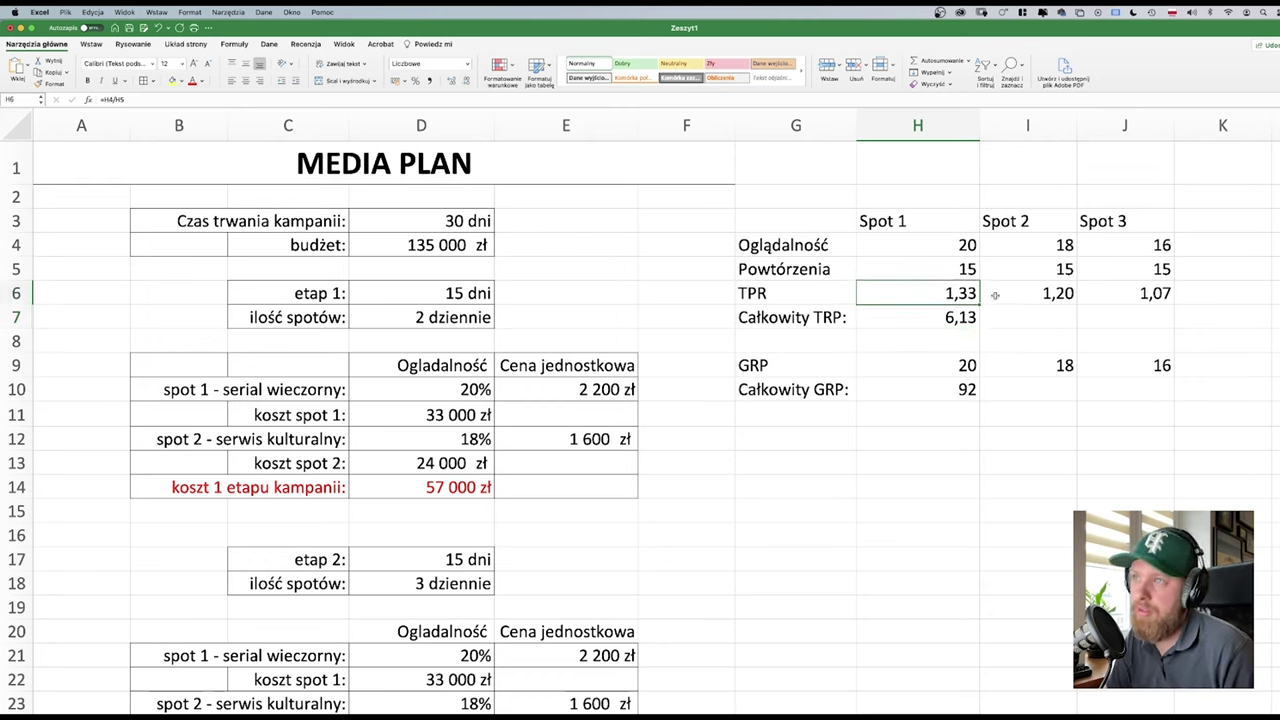
{"action": "left_click", "coordinate": [1055, 295]}
{"action": "left_click", "coordinate": [1155, 310]}
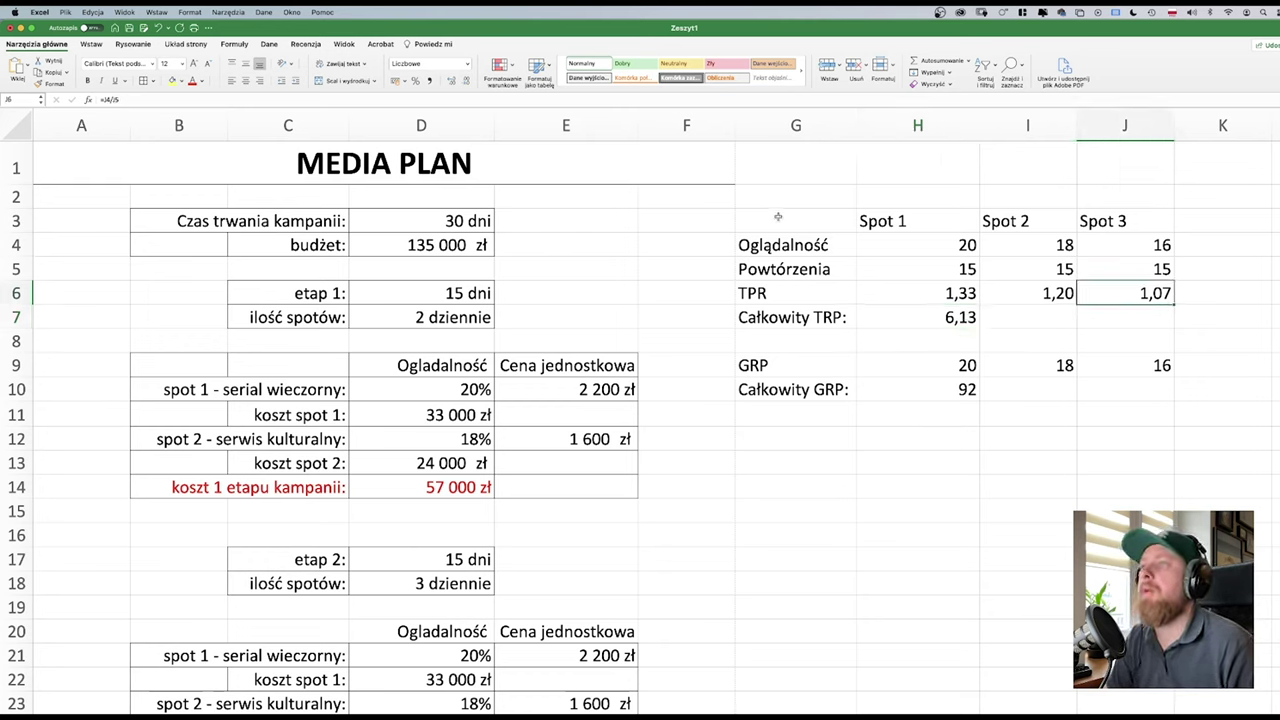
- Shift the indicator table one column over to H3:K10 and apply borders to all of its cells
{"action": "left_click_drag", "start_coordinate": [771, 196], "coordinate": [1116, 403]}
{"action": "left_click", "coordinate": [1046, 175]}
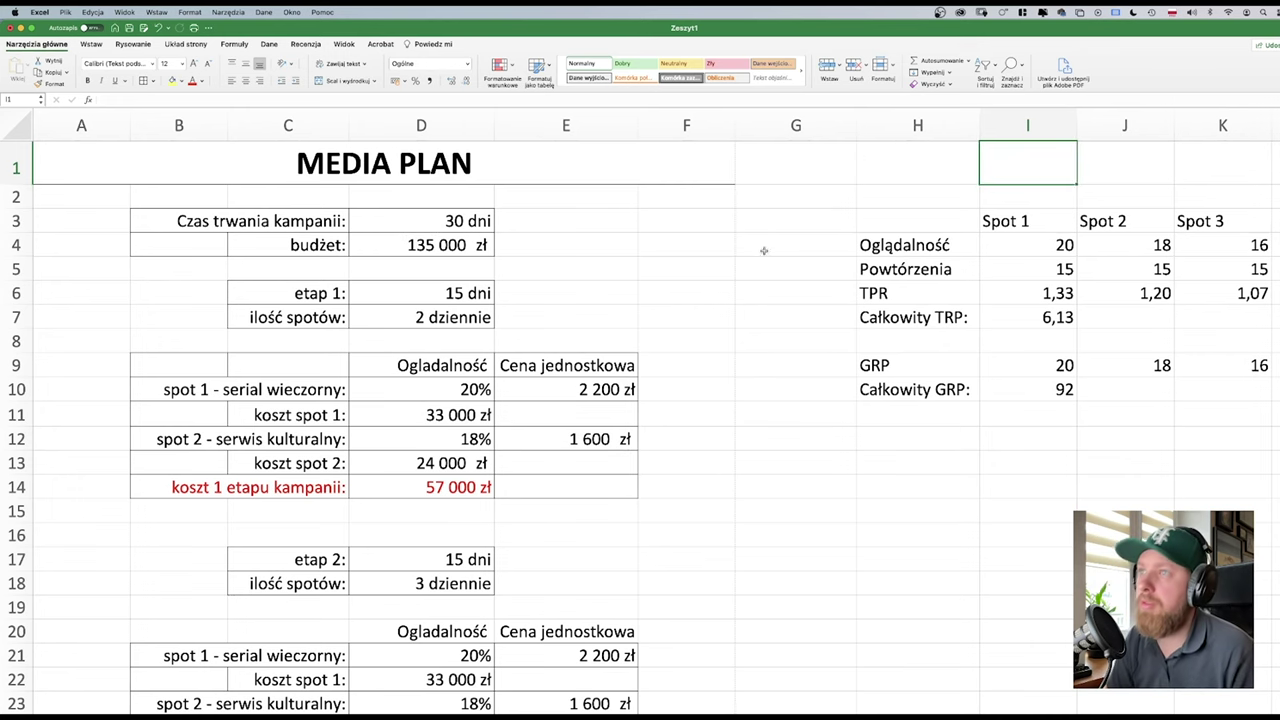
{"action": "left_click_drag", "start_coordinate": [909, 217], "coordinate": [1228, 390]}
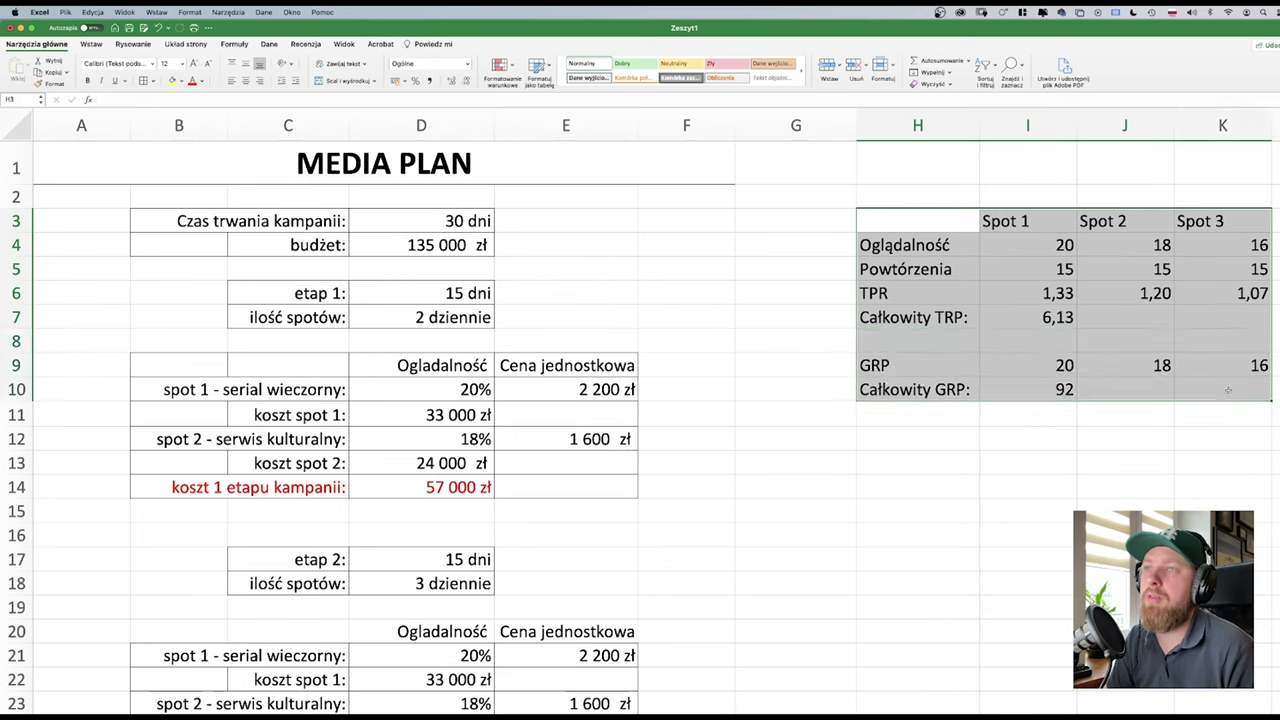
{"action": "left_click", "coordinate": [145, 80]}
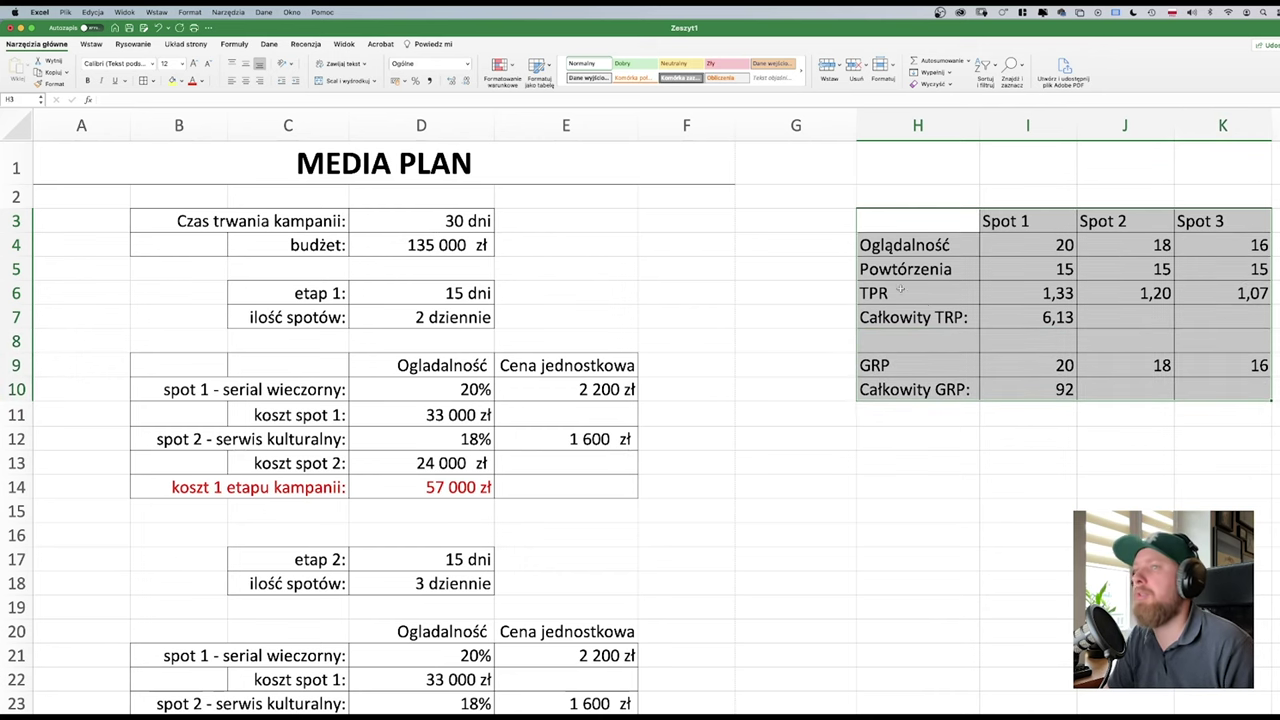
{"action": "left_click", "coordinate": [1060, 456]}
- Merge and center cells G1:M1 above the indicator table
{"action": "left_click_drag", "start_coordinate": [963, 166], "coordinate": [1229, 172]}
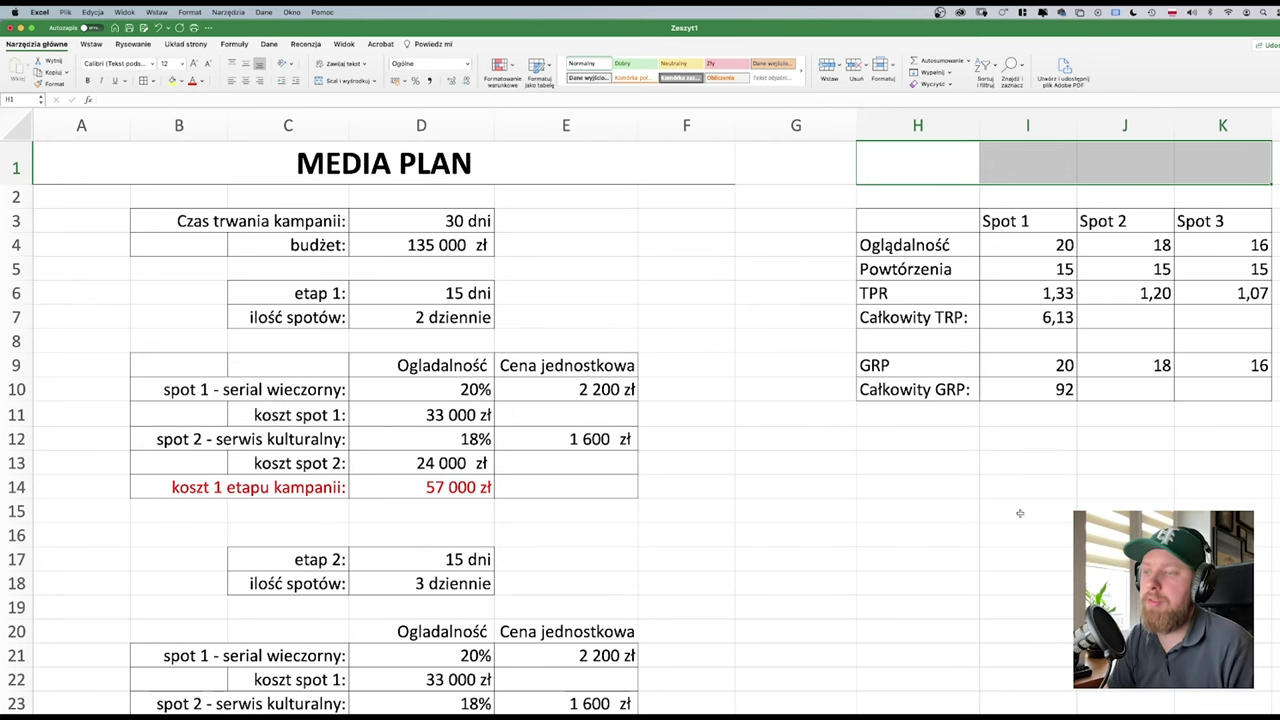
{"action": "scroll", "coordinate": [1000, 500], "scroll_direction": "right", "scroll_amount": 3}
{"action": "scroll", "coordinate": [953, 488], "scroll_direction": "right", "scroll_amount": 2}
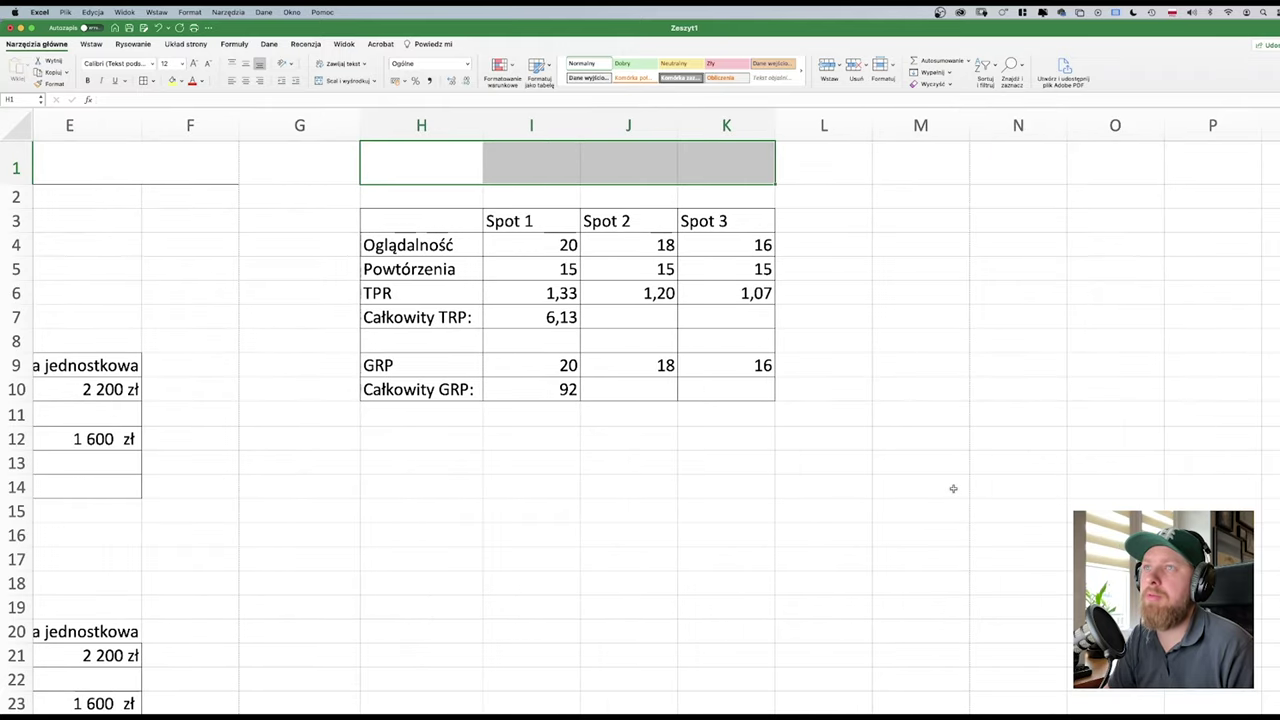
{"action": "scroll", "coordinate": [953, 488], "scroll_direction": "left", "scroll_amount": 3}
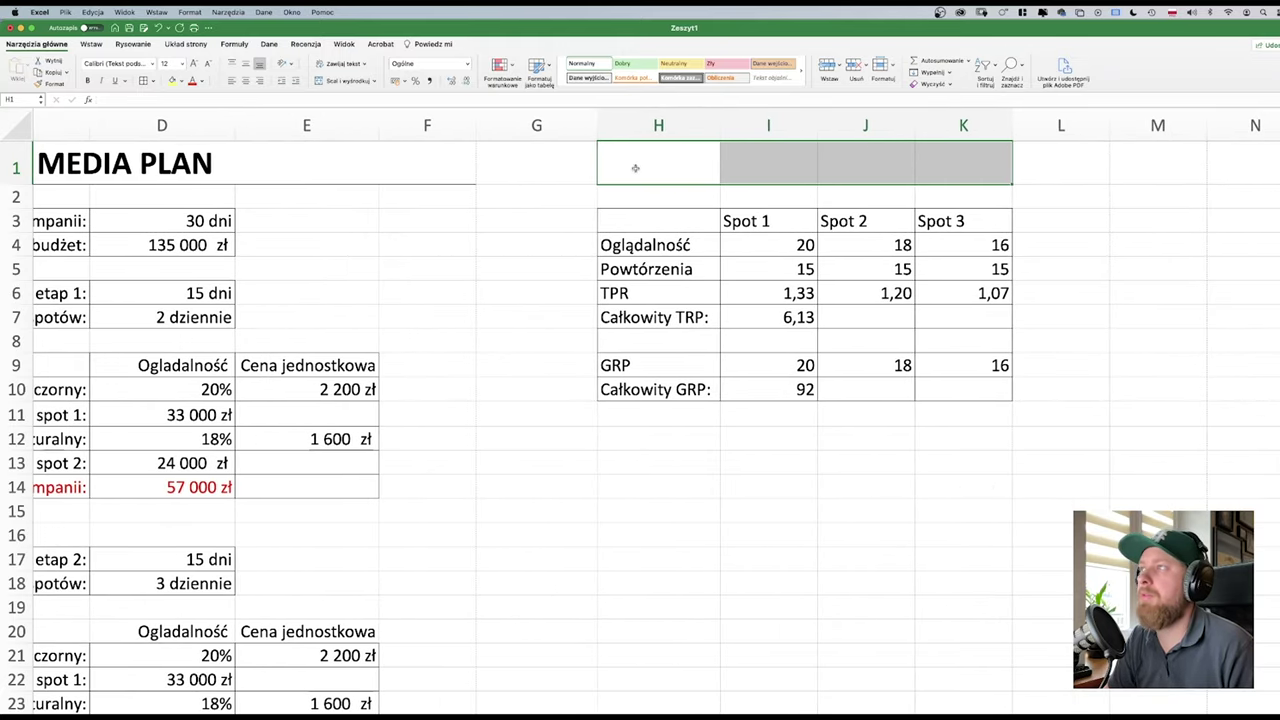
{"action": "left_click_drag", "start_coordinate": [570, 163], "coordinate": [1123, 161]}
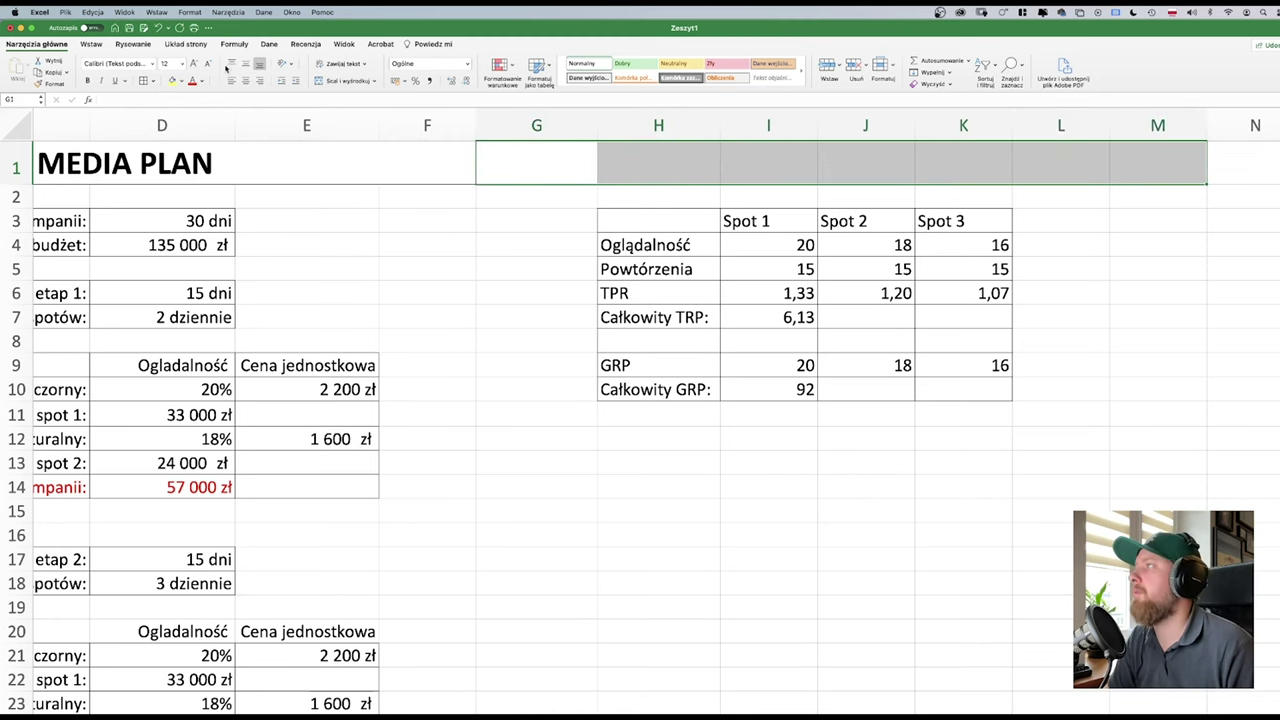
{"action": "left_click", "coordinate": [351, 82]}
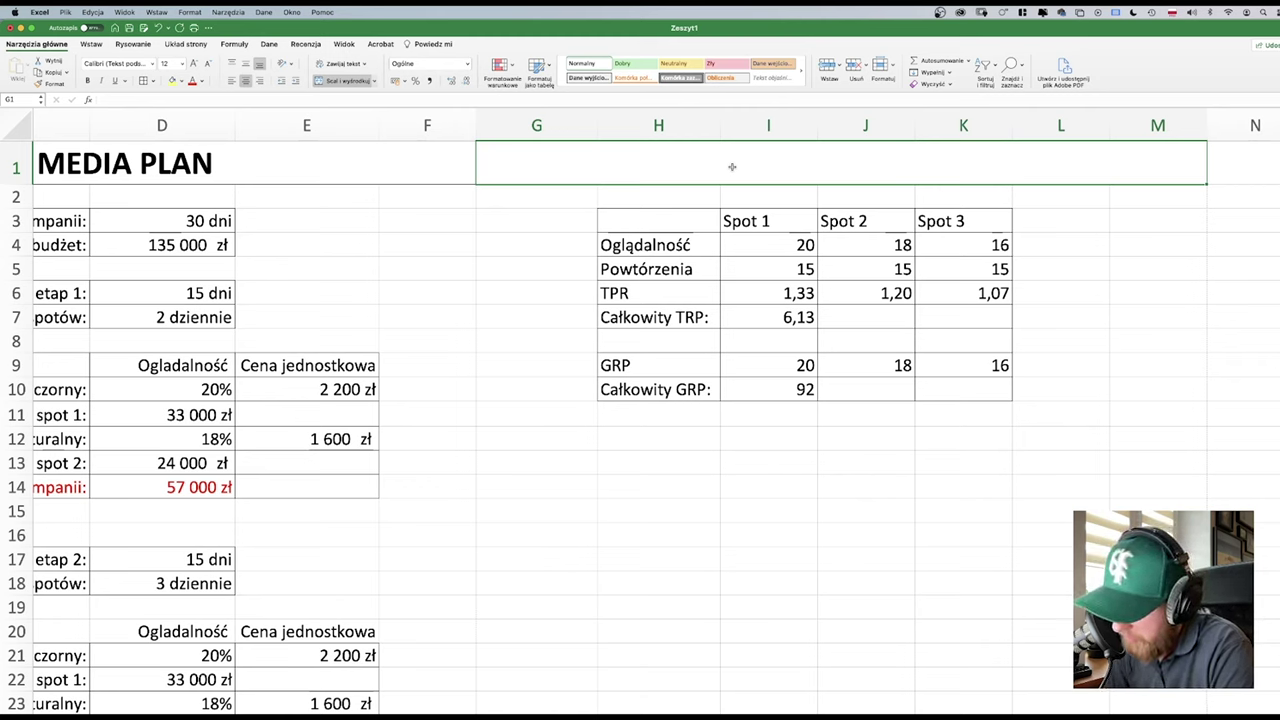
- Enter the title "Współczynnik GRP i TRP" in the merged cell above the indicator table
{"action": "type", "text": "Wsp"}
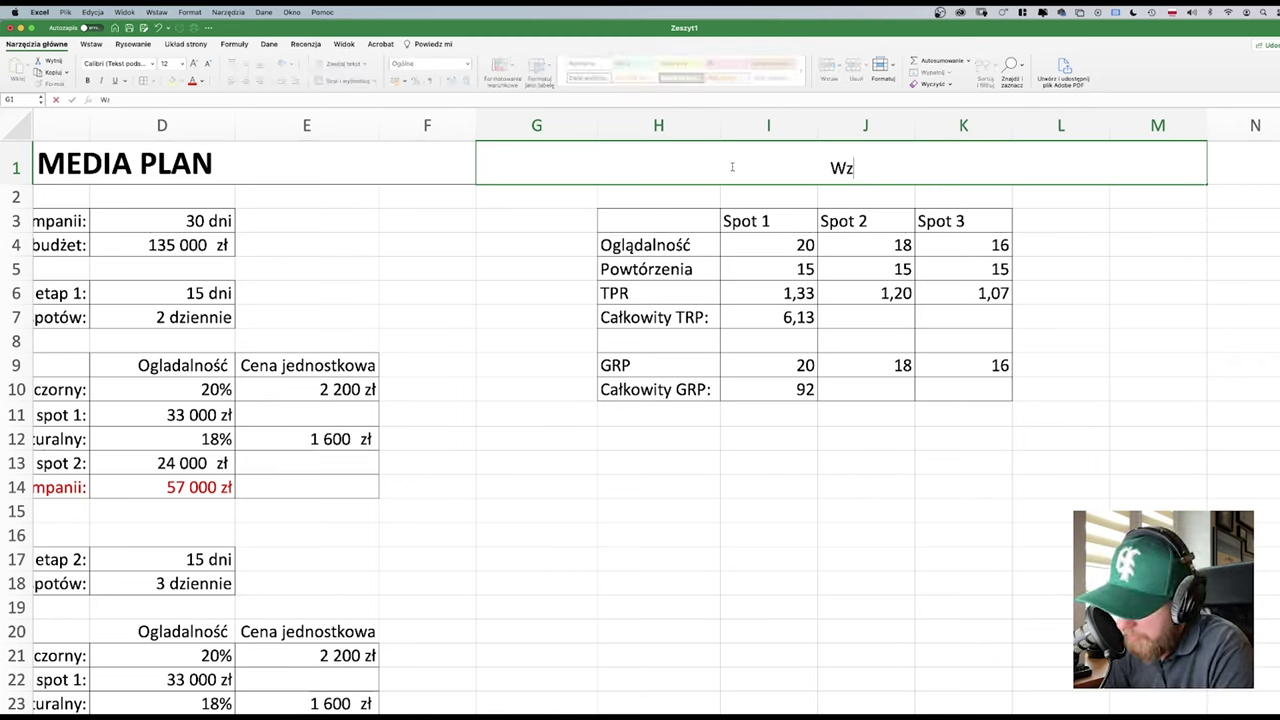
{"action": "type", "text": "ółczynni"}
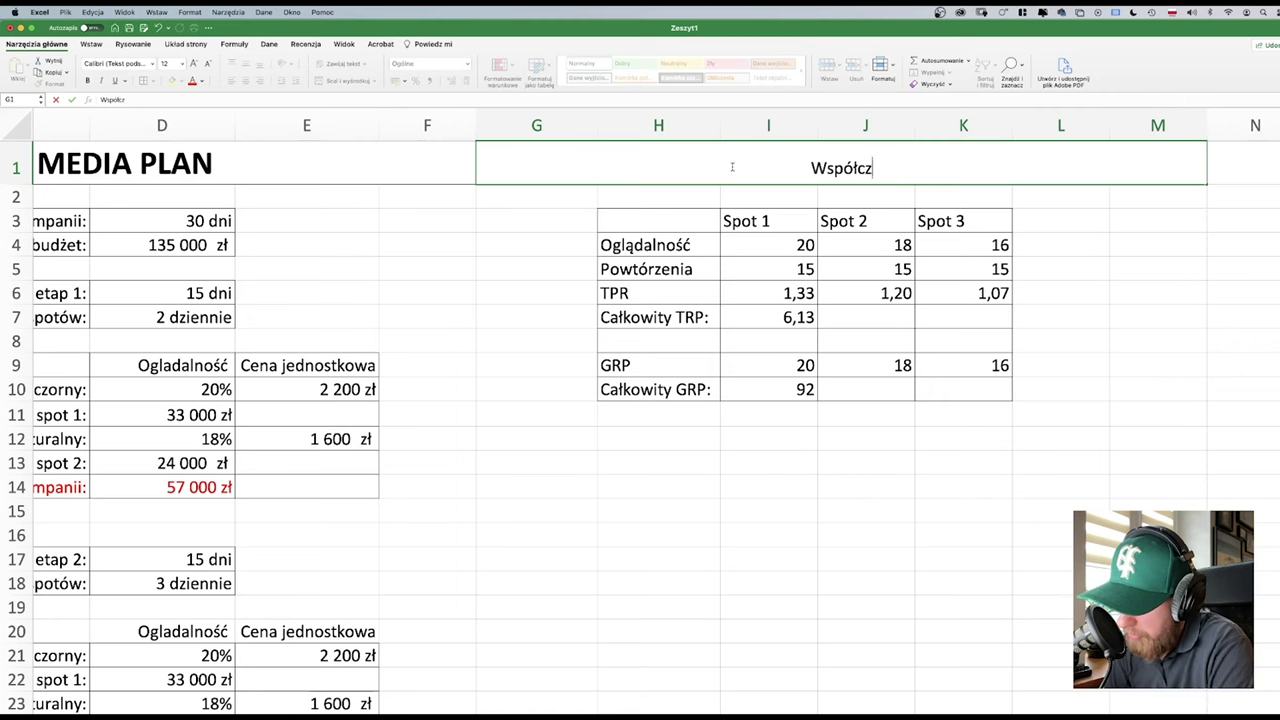
{"action": "type", "text": "k"}
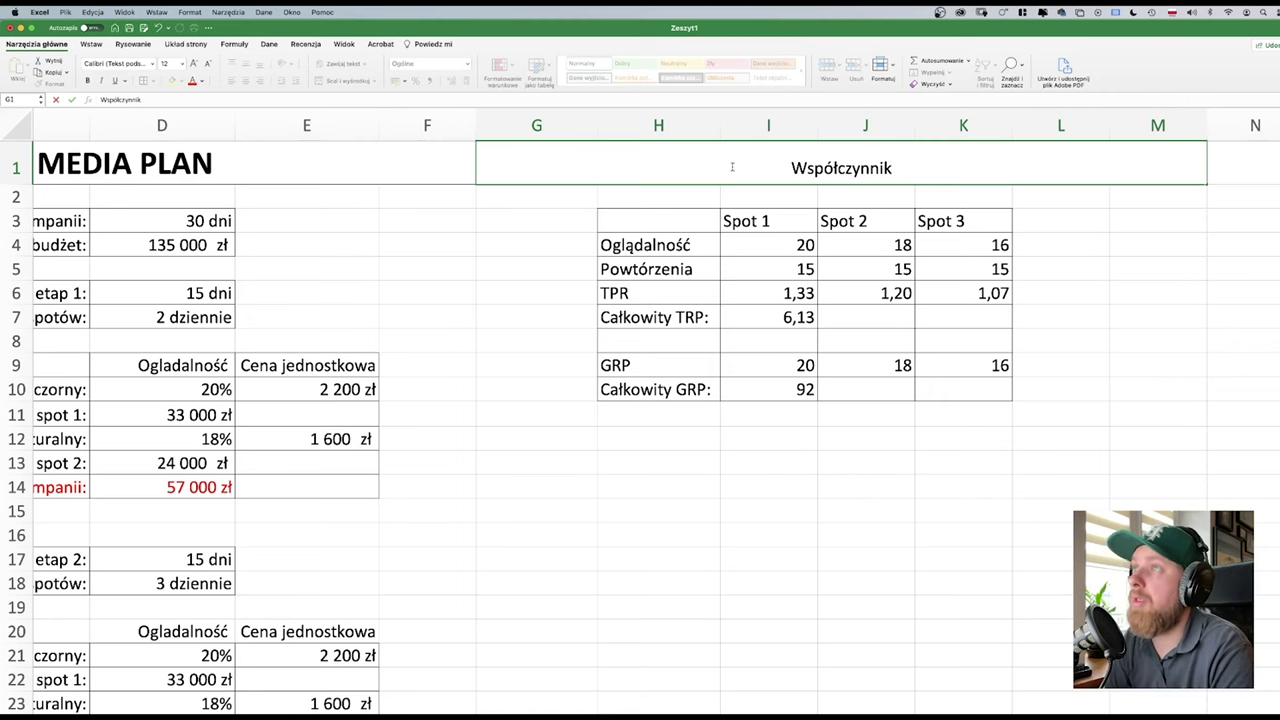
{"action": "type", "text": " GRP "}
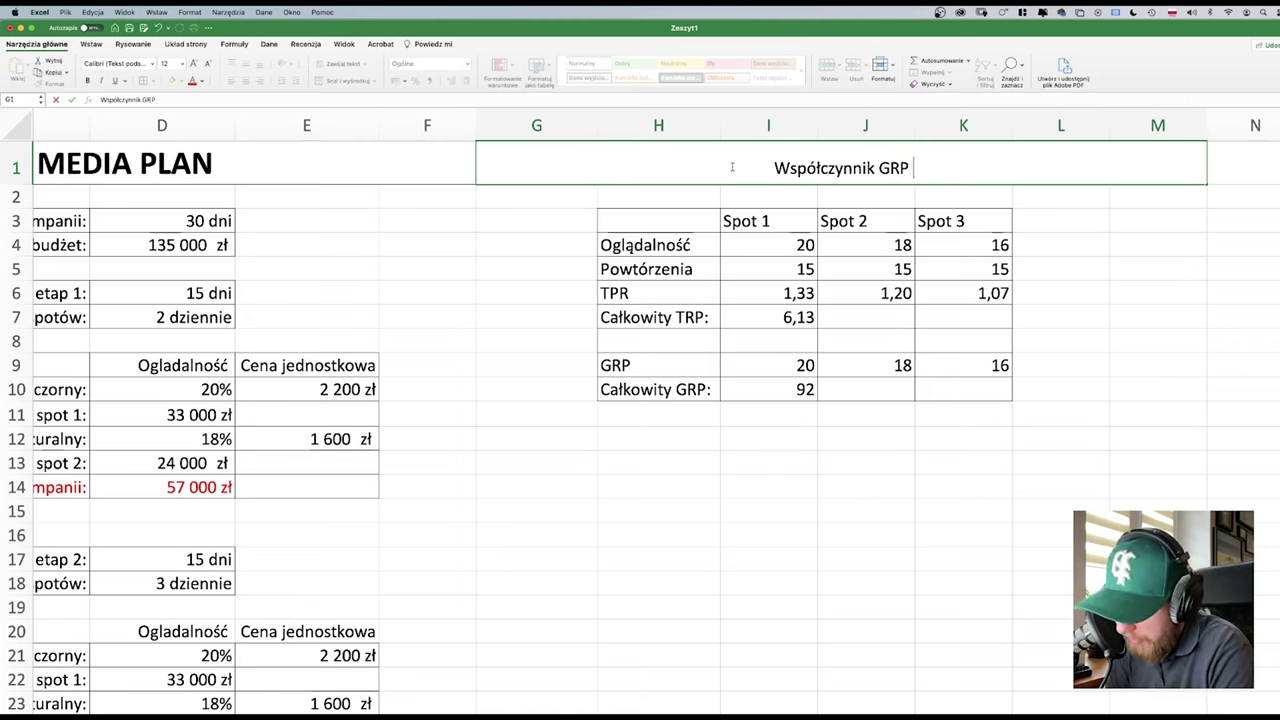
{"action": "type", "text": "i"}
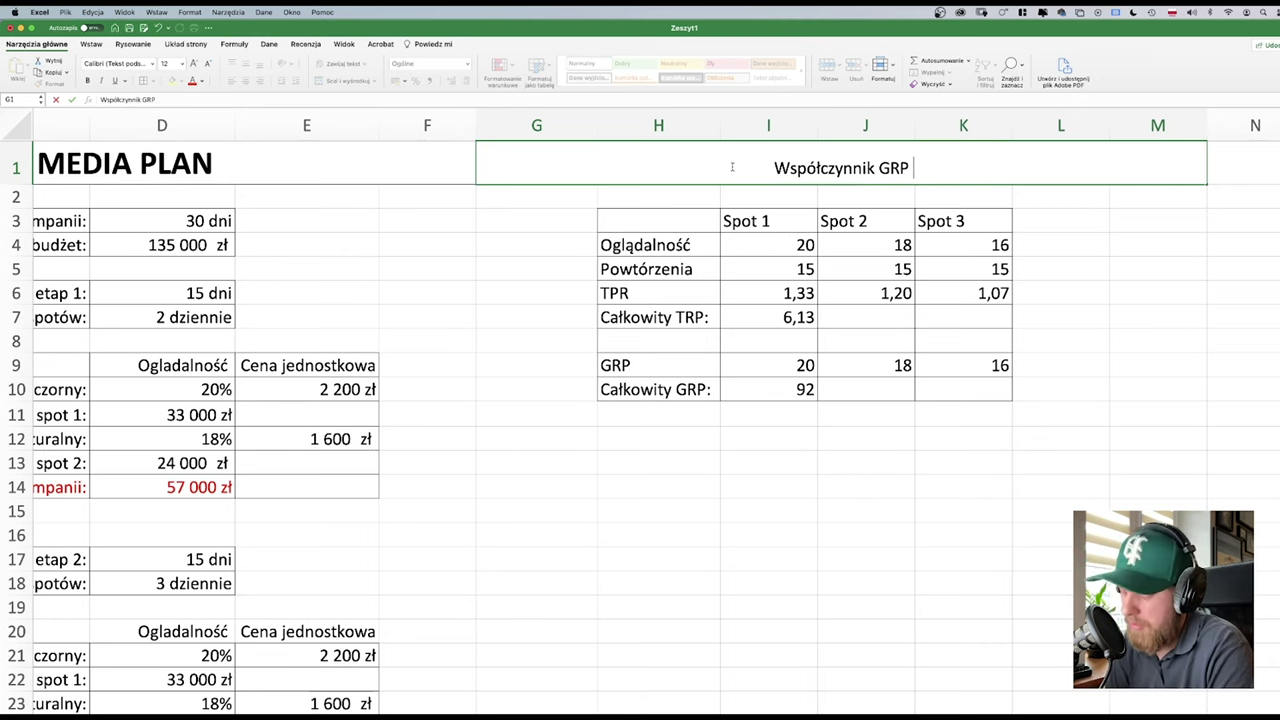
{"action": "type", "text": " TRP"}
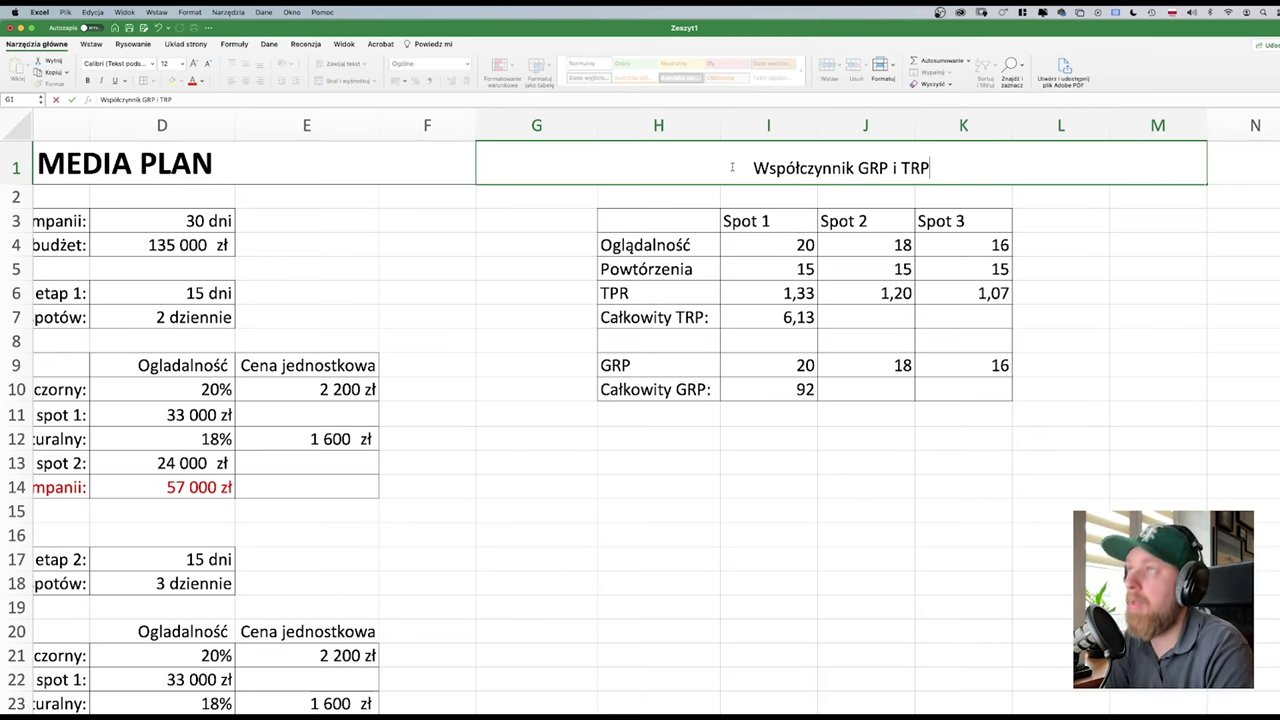
{"action": "left_click", "coordinate": [1113, 337]}
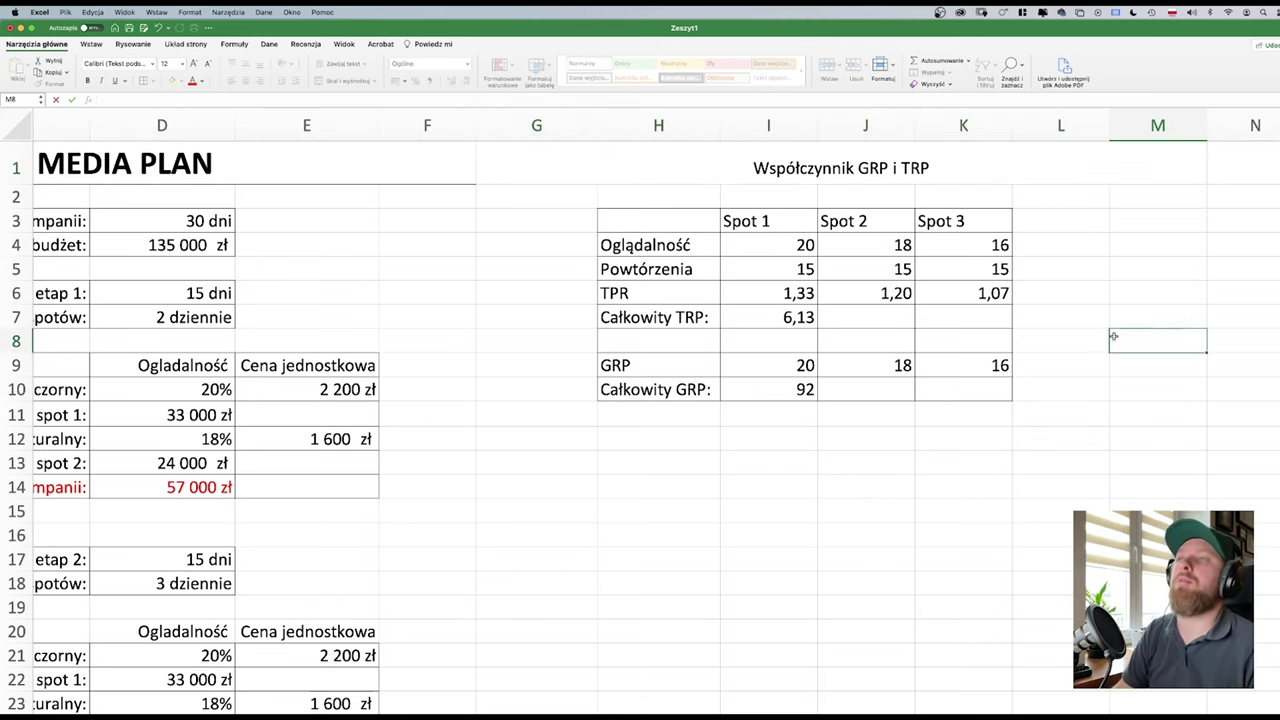
- Enlarge the "Współczynnik GRP i TRP" title to font size 22 and make it bold
{"action": "left_click", "coordinate": [848, 178]}
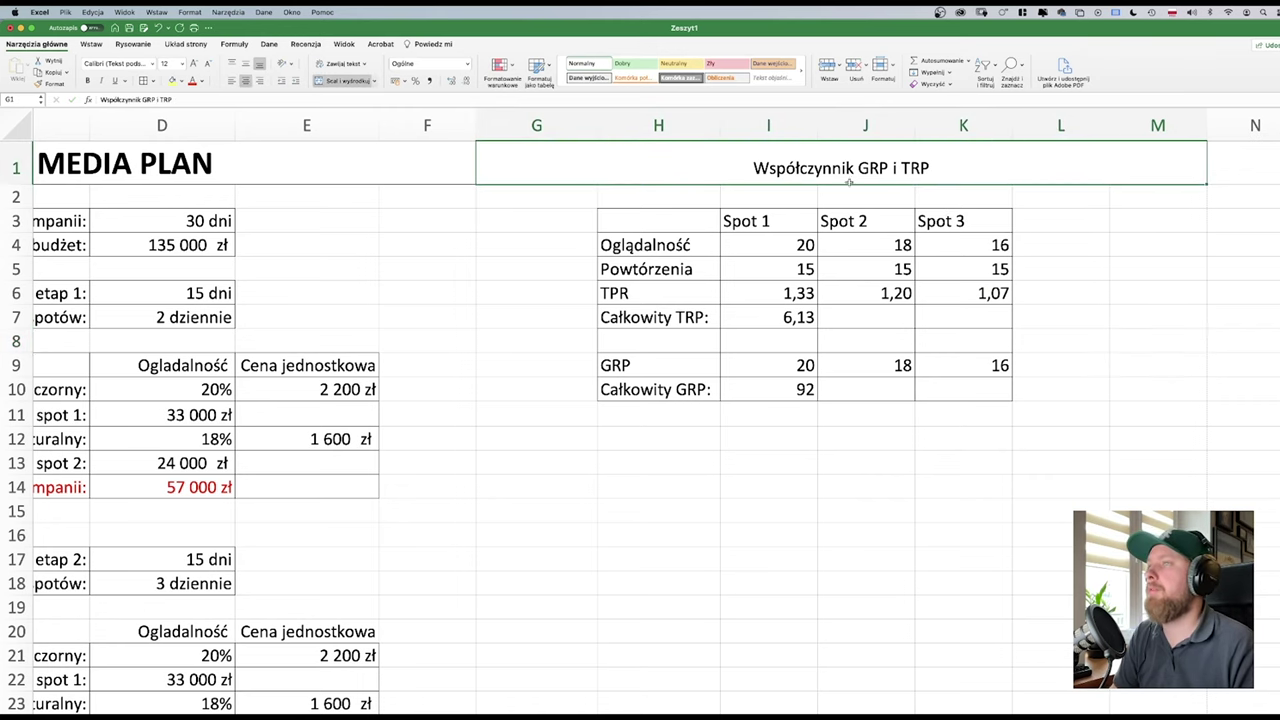
{"action": "left_click", "coordinate": [196, 64]}
{"action": "left_click", "coordinate": [196, 64]}
{"action": "left_click", "coordinate": [196, 64]}
{"action": "left_click", "coordinate": [196, 64]}
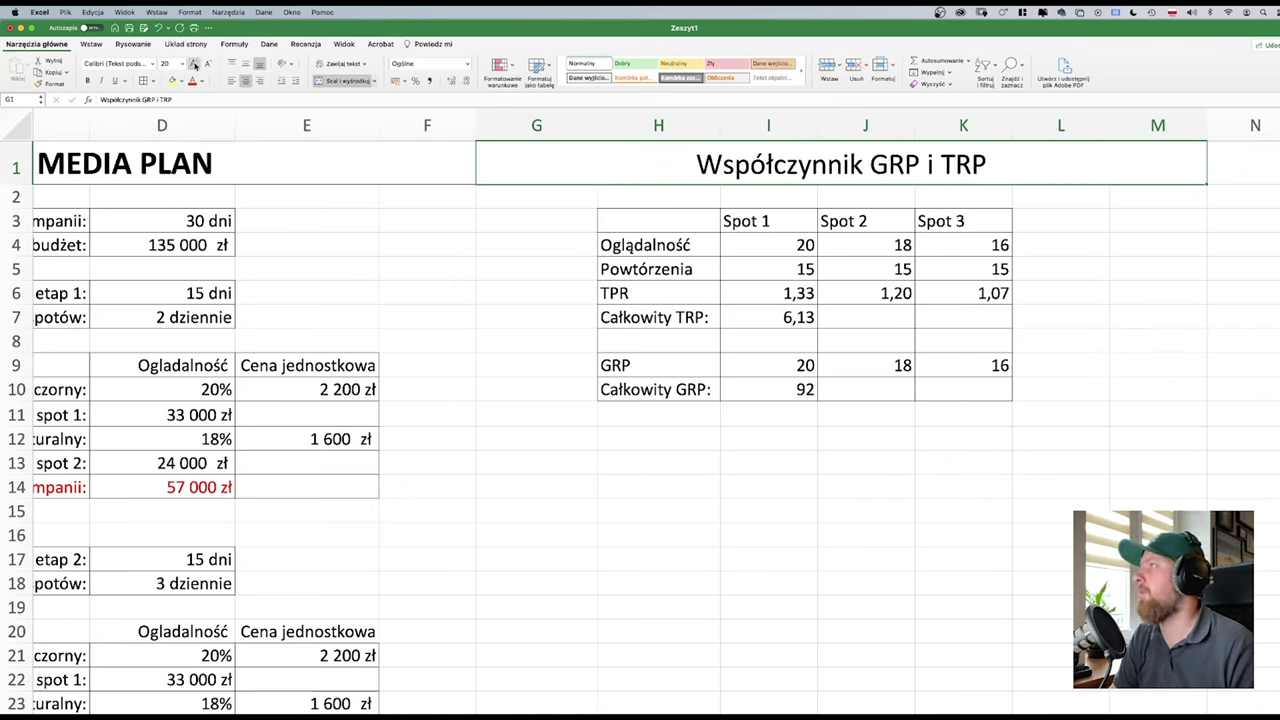
{"action": "left_click", "coordinate": [196, 64]}
{"action": "left_click", "coordinate": [87, 80]}
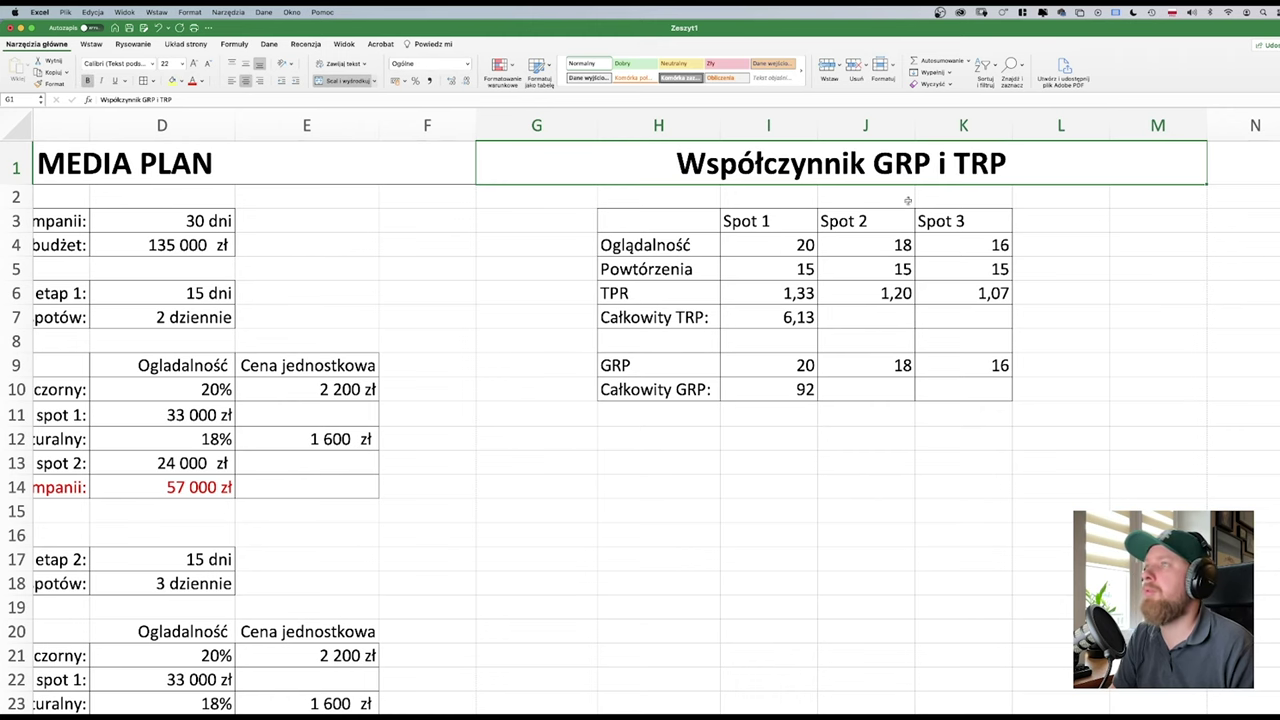
{"action": "left_click", "coordinate": [1068, 310]}
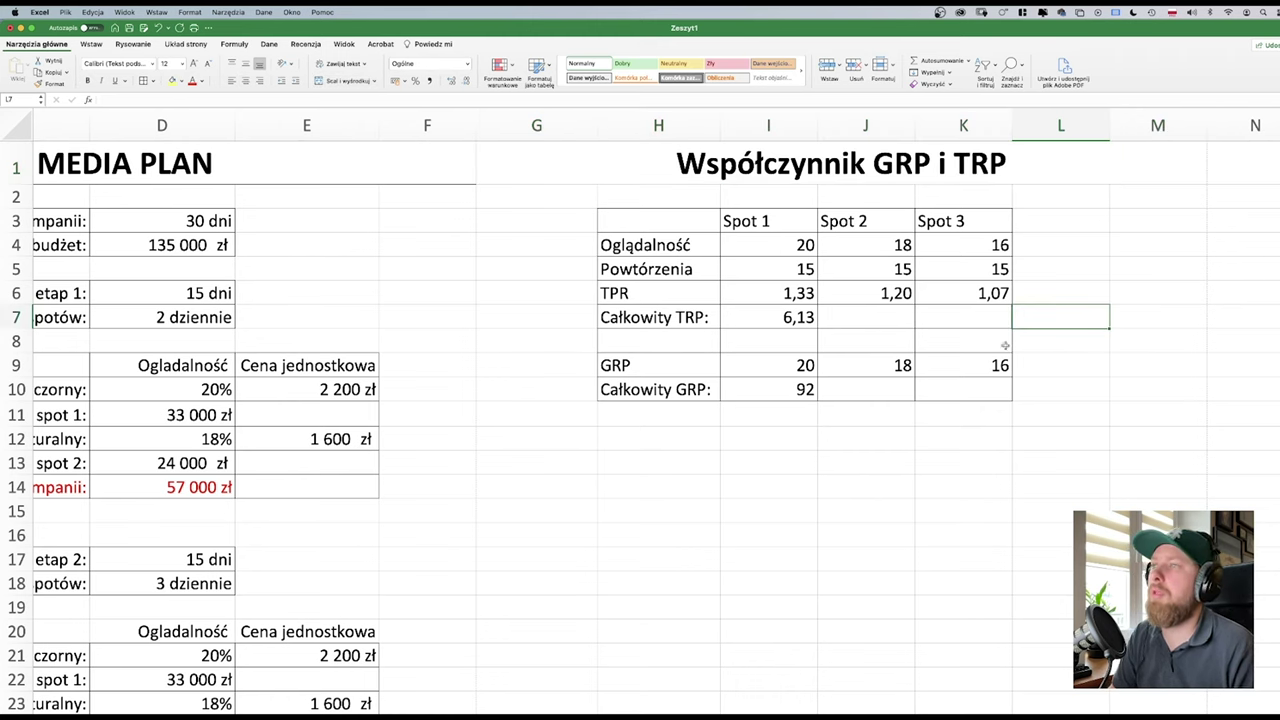
- Widen column M slightly, then unmerge the indicator table's title and merge and center it across G1:L1 instead
{"action": "left_click", "coordinate": [1057, 219]}
{"action": "left_click_drag", "start_coordinate": [1206, 140], "coordinate": [1244, 137]}
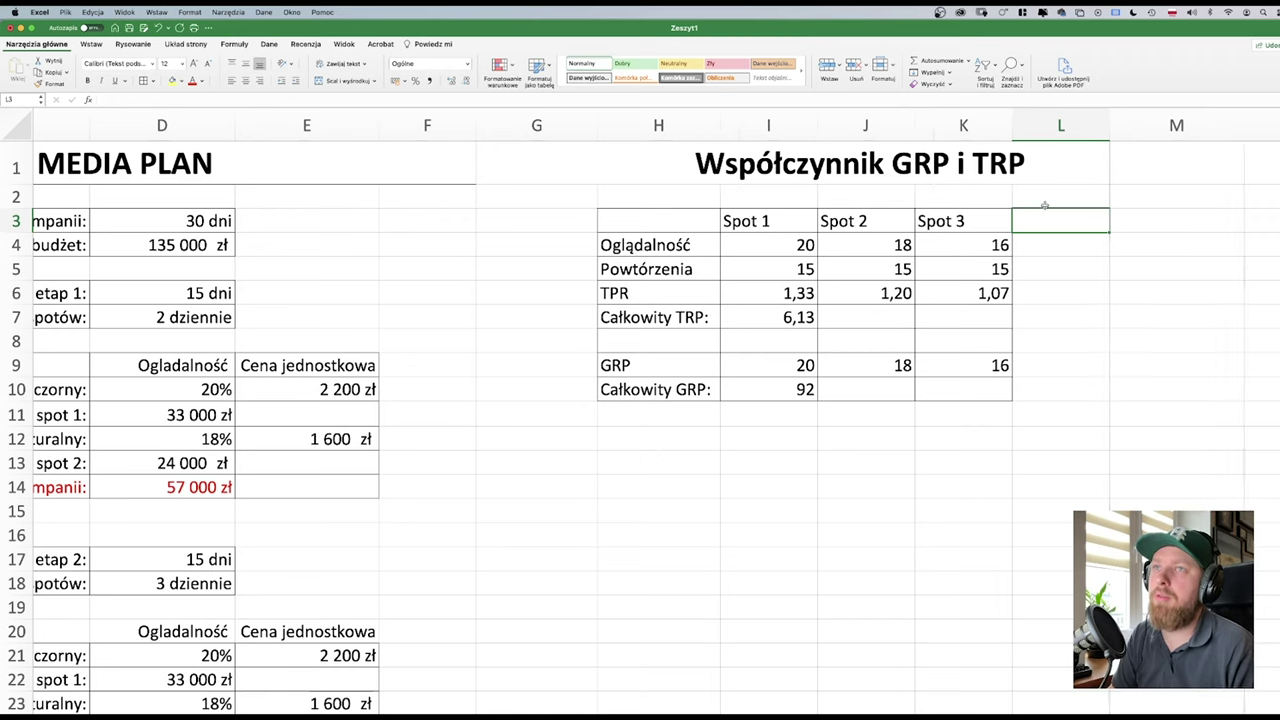
{"action": "left_click", "coordinate": [1076, 170]}
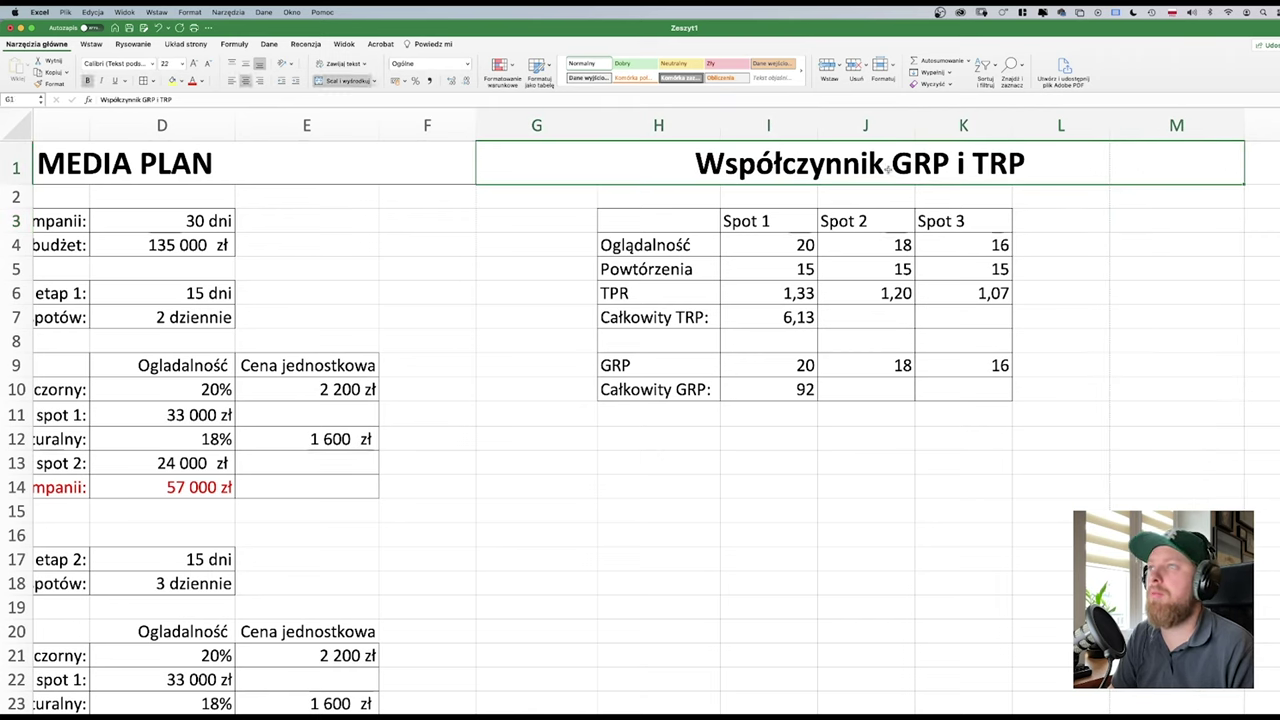
{"action": "left_click", "coordinate": [366, 82]}
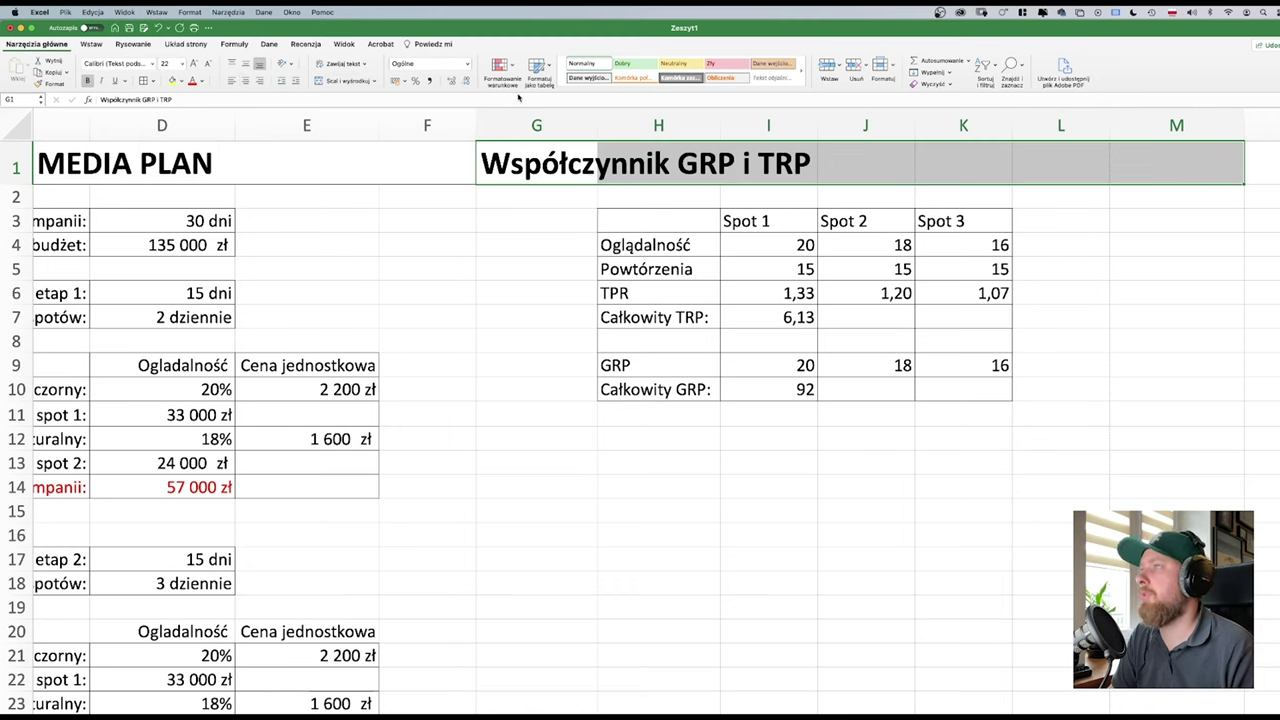
{"action": "left_click", "coordinate": [1084, 172]}
{"action": "left_click_drag", "start_coordinate": [1084, 172], "coordinate": [508, 166]}
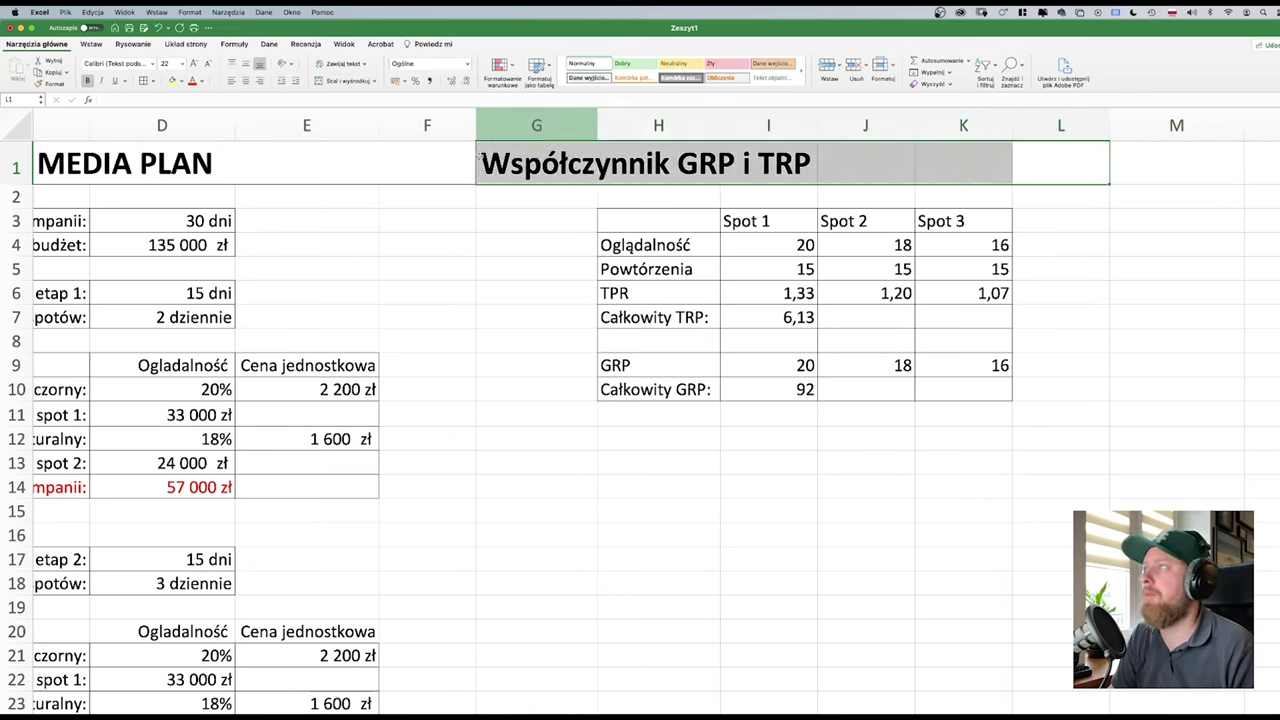
{"action": "left_click", "coordinate": [345, 80]}
{"action": "left_click", "coordinate": [866, 526]}
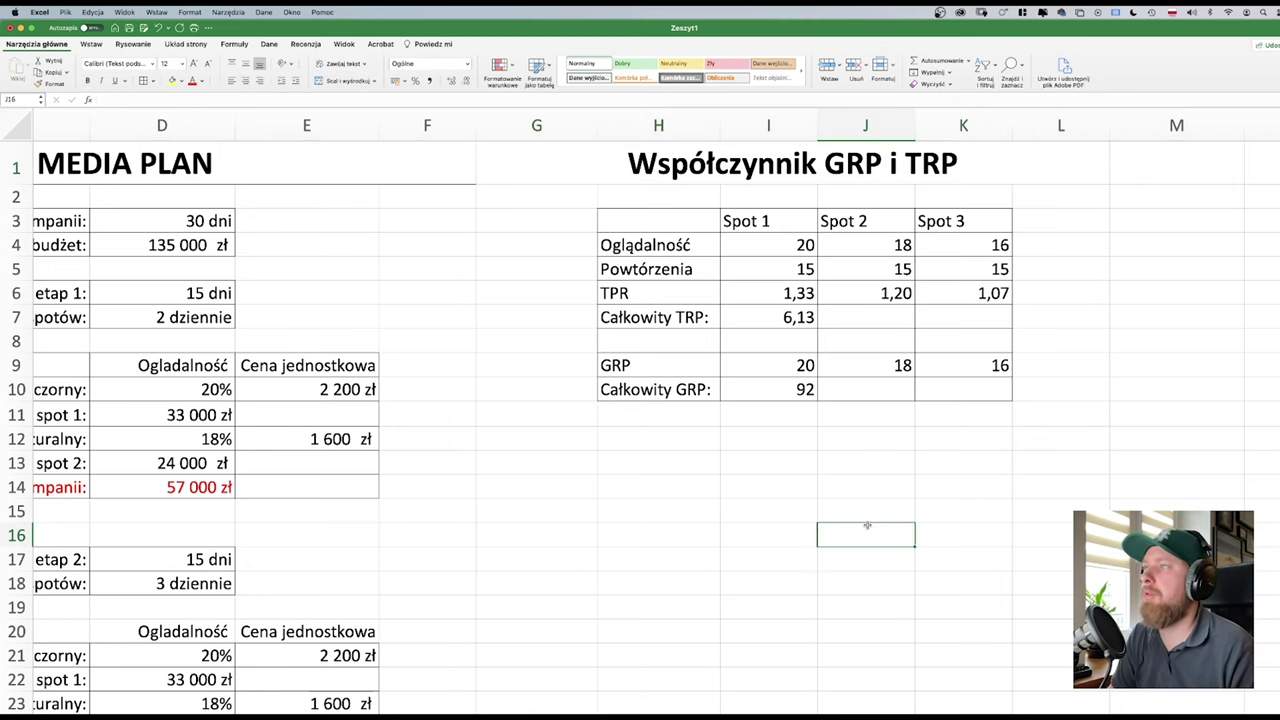
{"action": "left_click", "coordinate": [547, 172]}
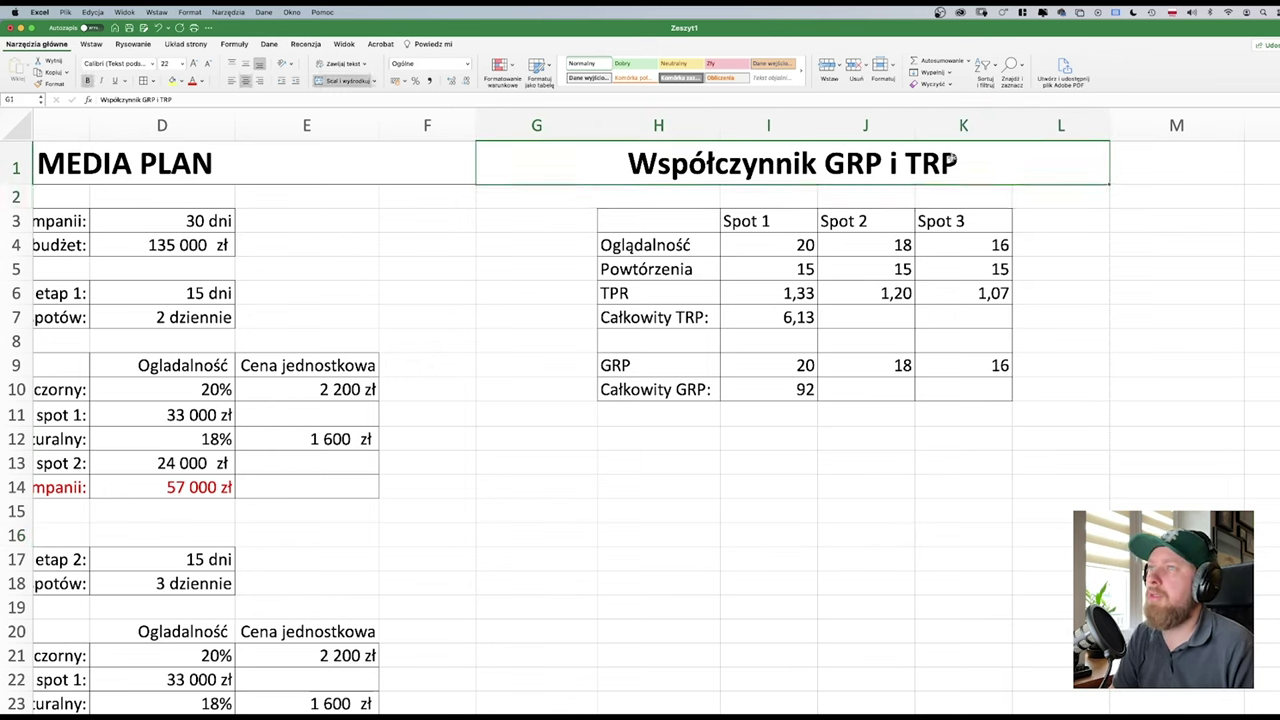
{"action": "left_click", "coordinate": [774, 544]}
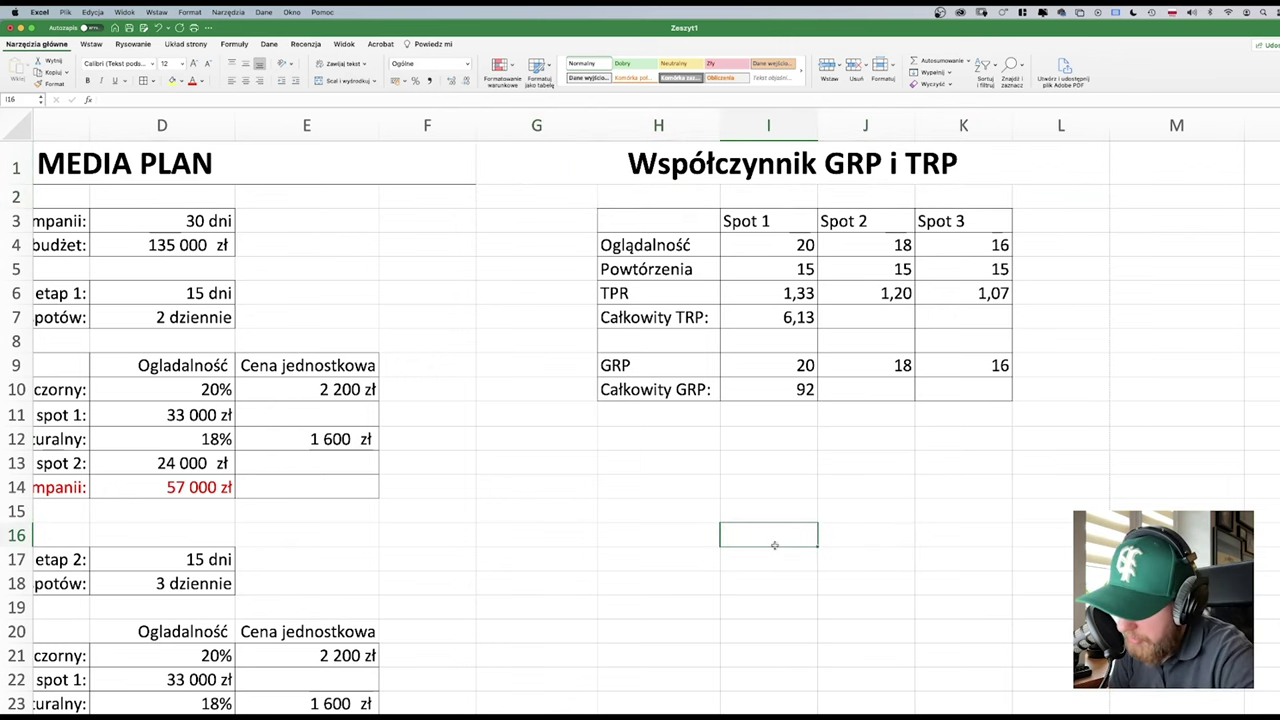
- Open the print settings, preview both pages, and limit the print range to page 2 only
{"action": "key", "text": "super+p"}
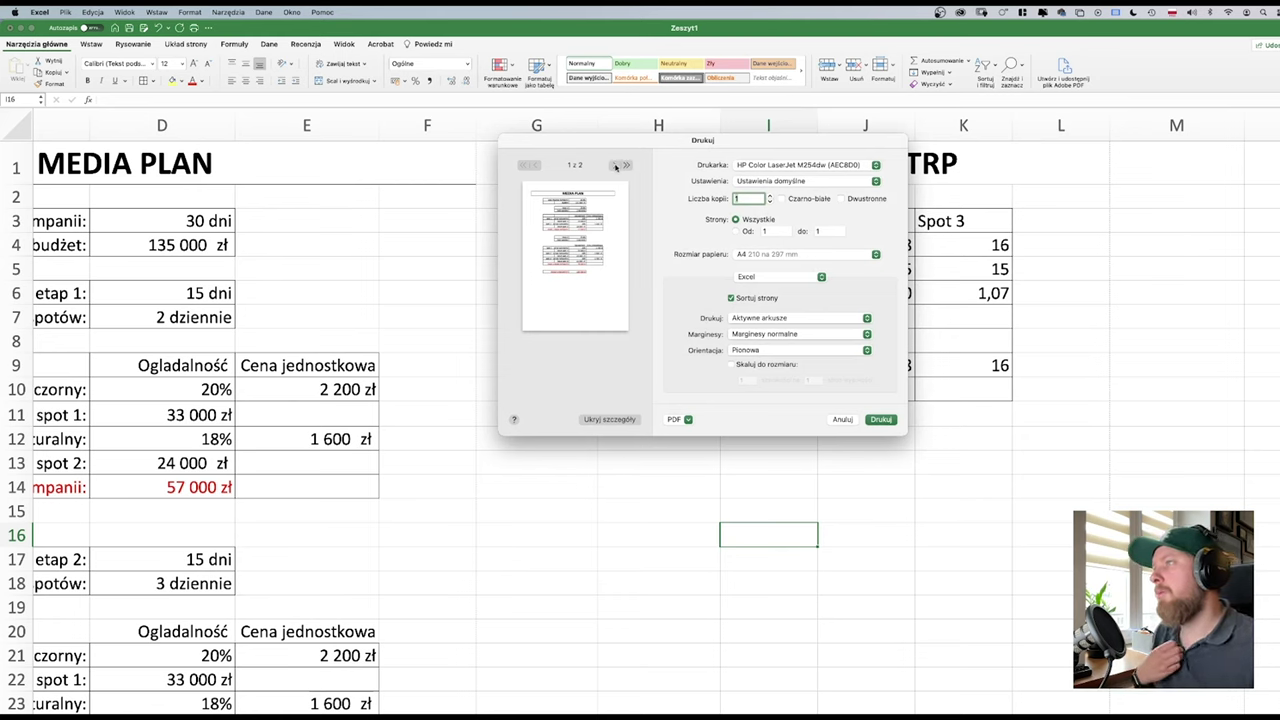
{"action": "left_click", "coordinate": [616, 166]}
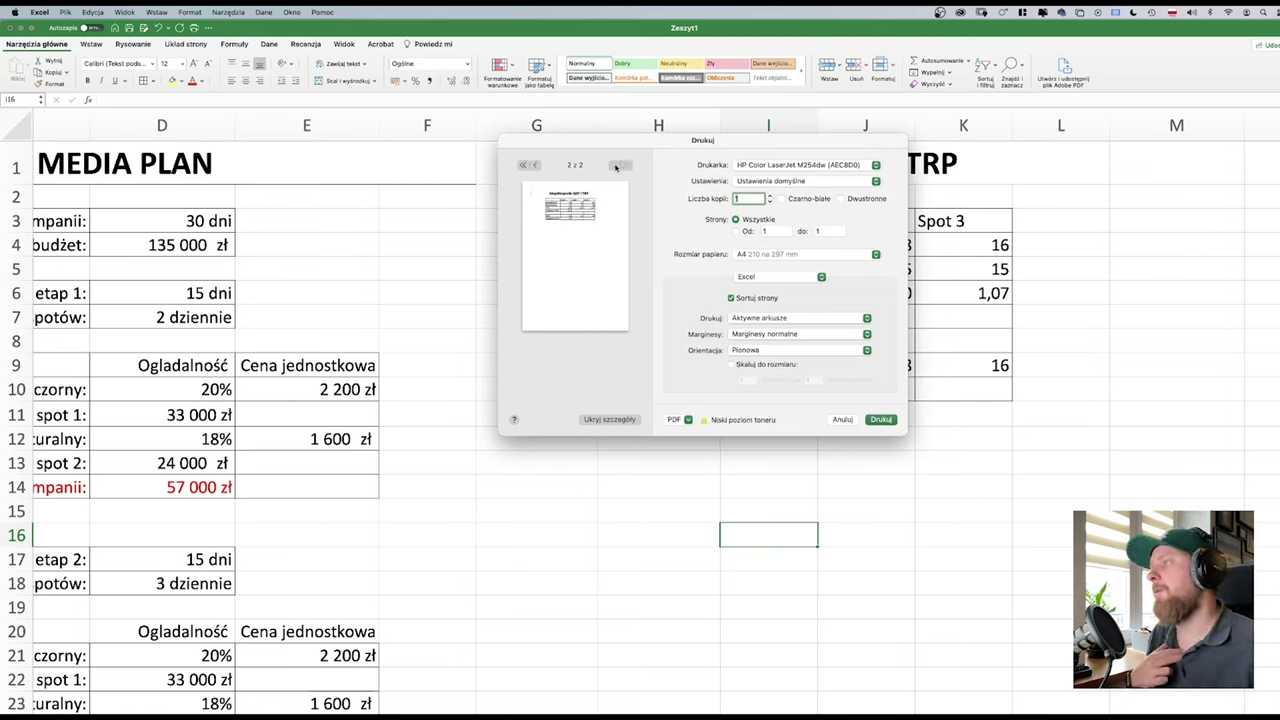
{"action": "left_click", "coordinate": [535, 165]}
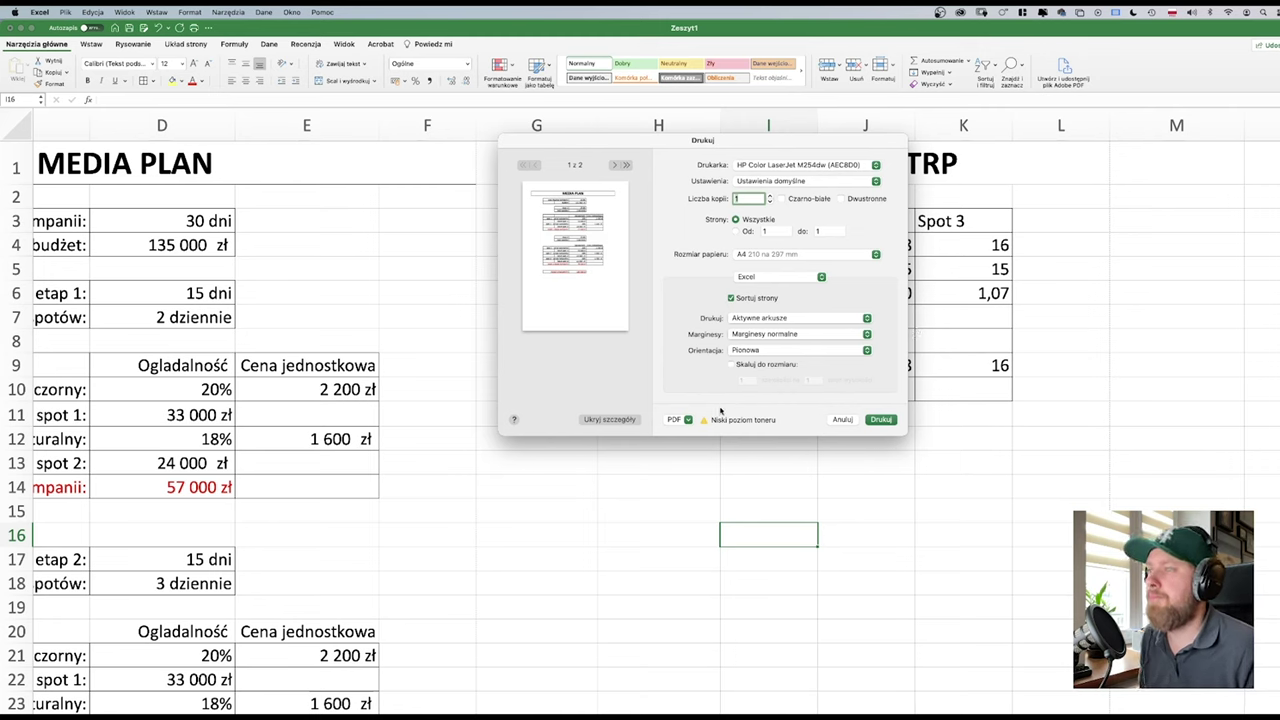
{"action": "left_click", "coordinate": [614, 165]}
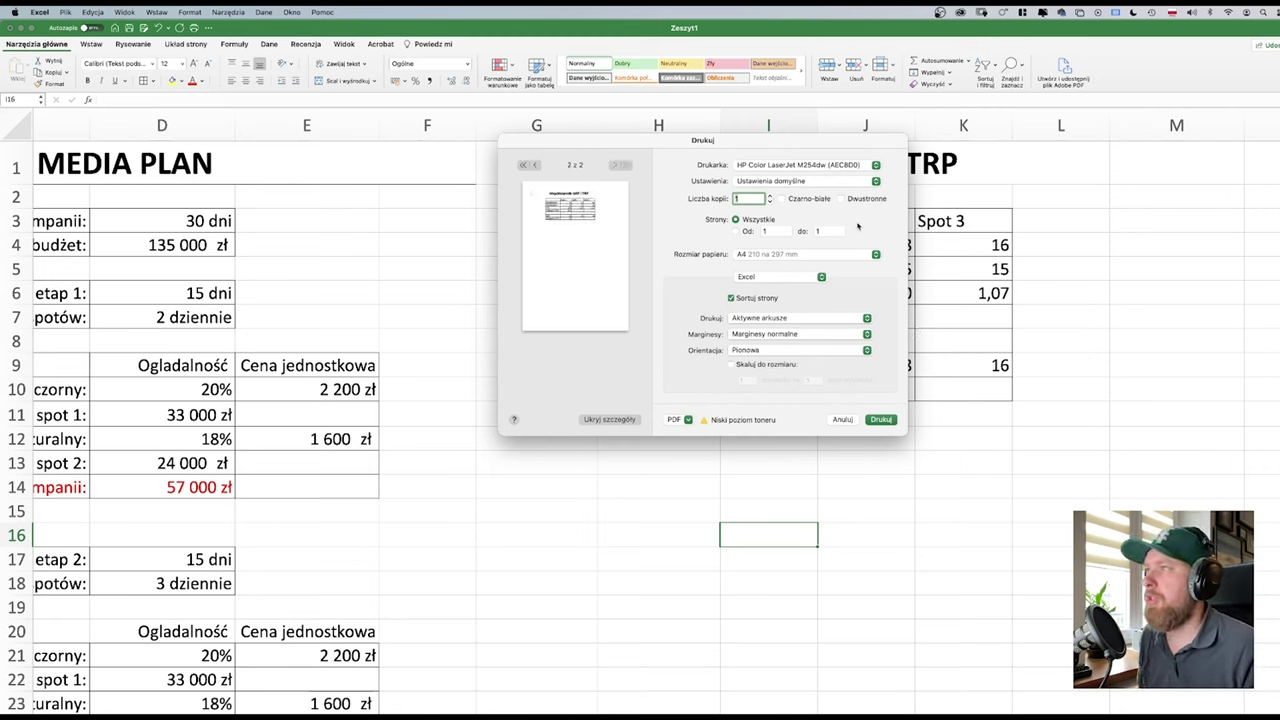
{"action": "left_click", "coordinate": [736, 232]}
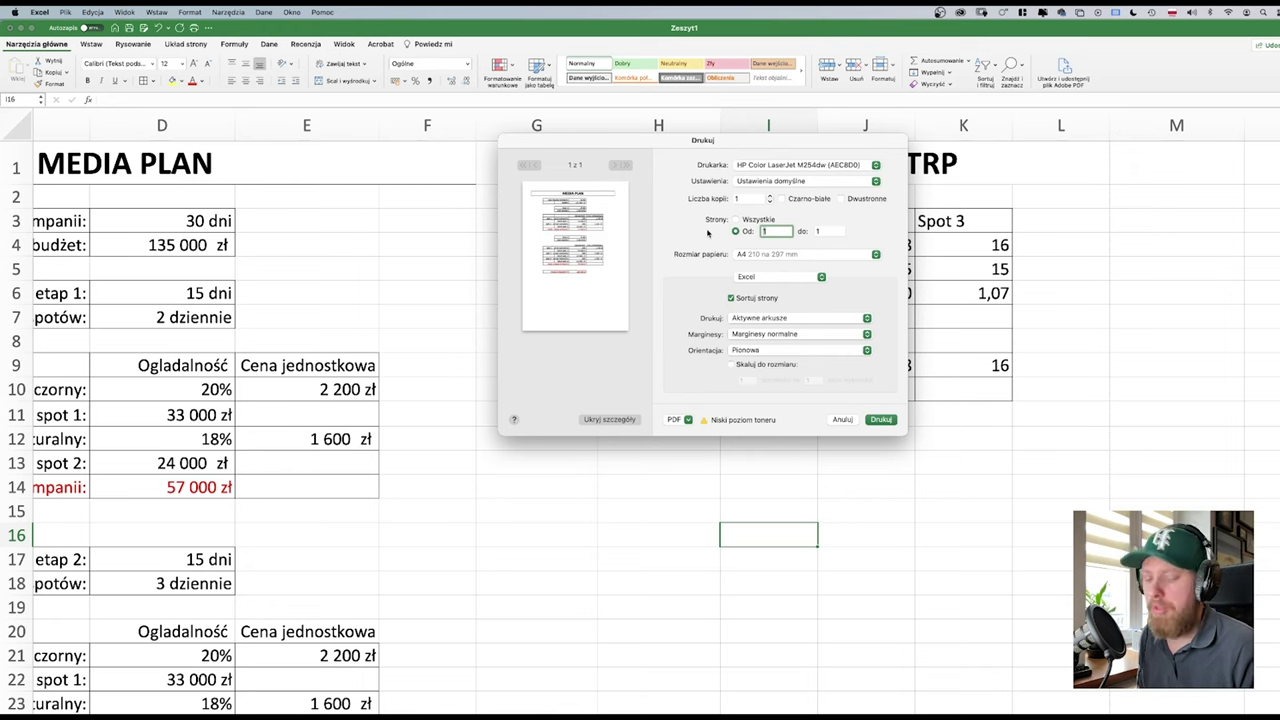
{"action": "type", "text": "2"}
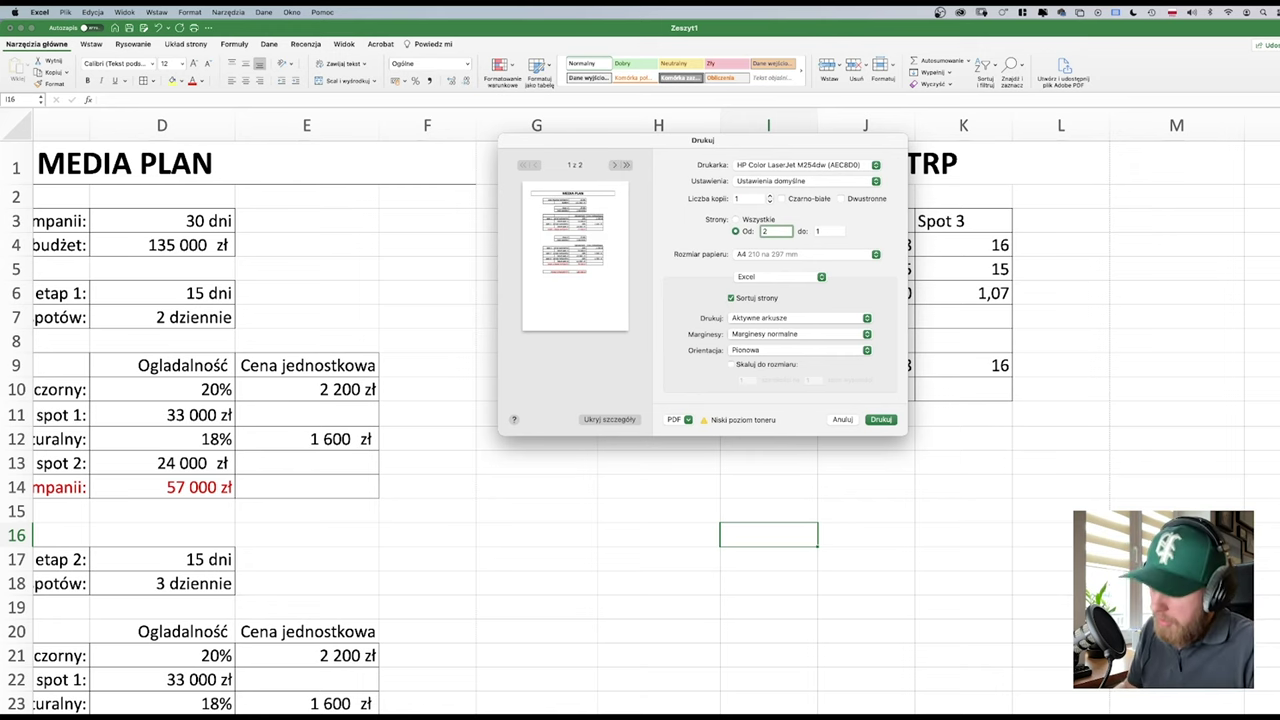
{"action": "key", "text": "Tab"}
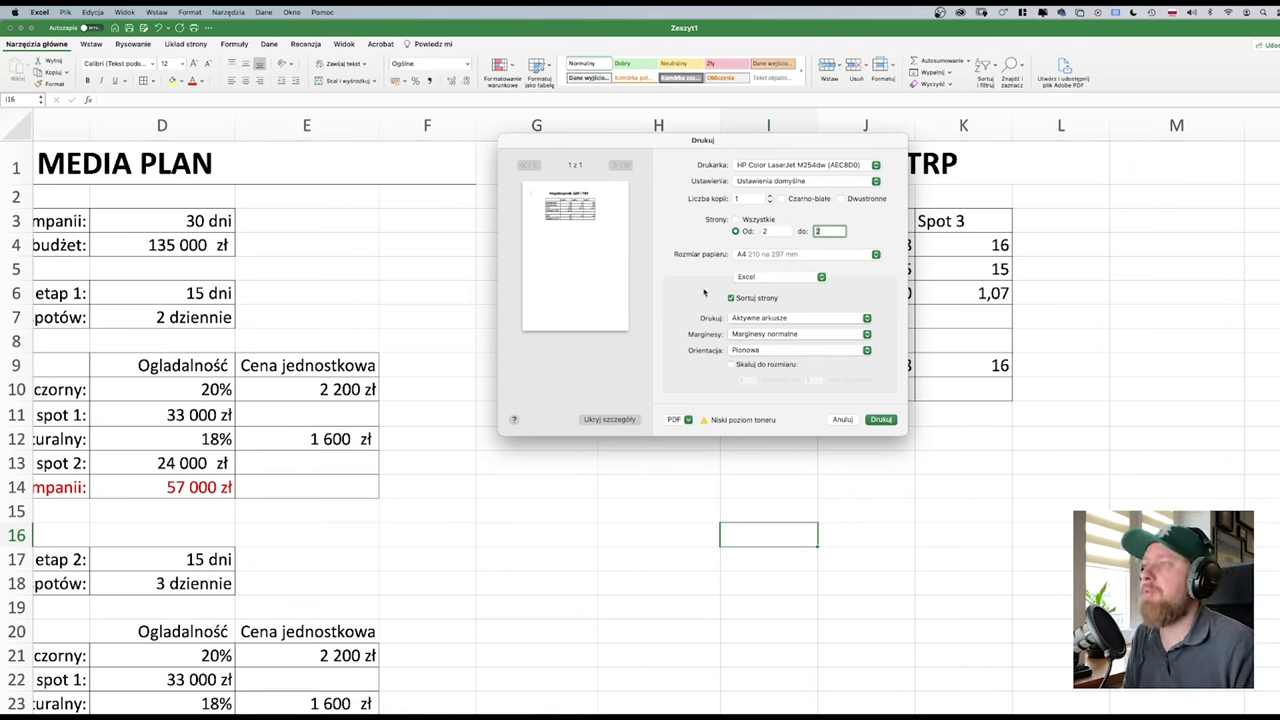
- Save the selected page as a PDF named "GRP TRP" in the Biurko folder
{"action": "left_click", "coordinate": [677, 420]}
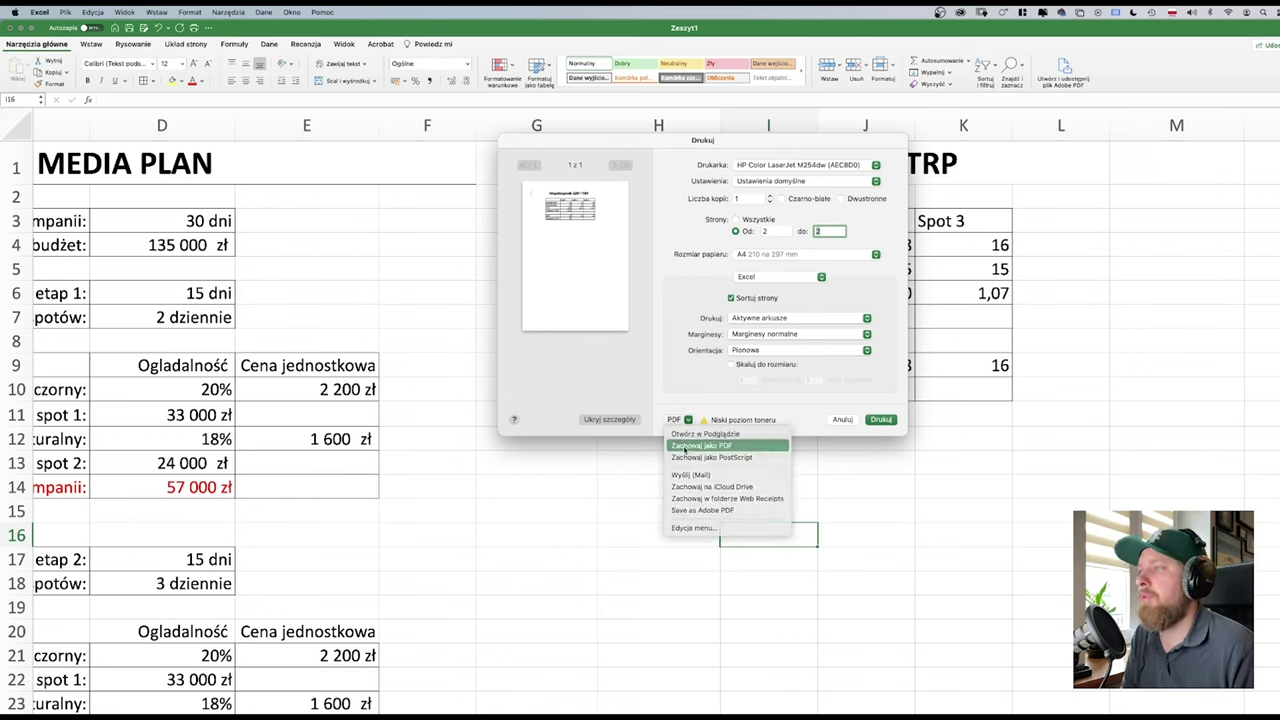
{"action": "left_click", "coordinate": [700, 446]}
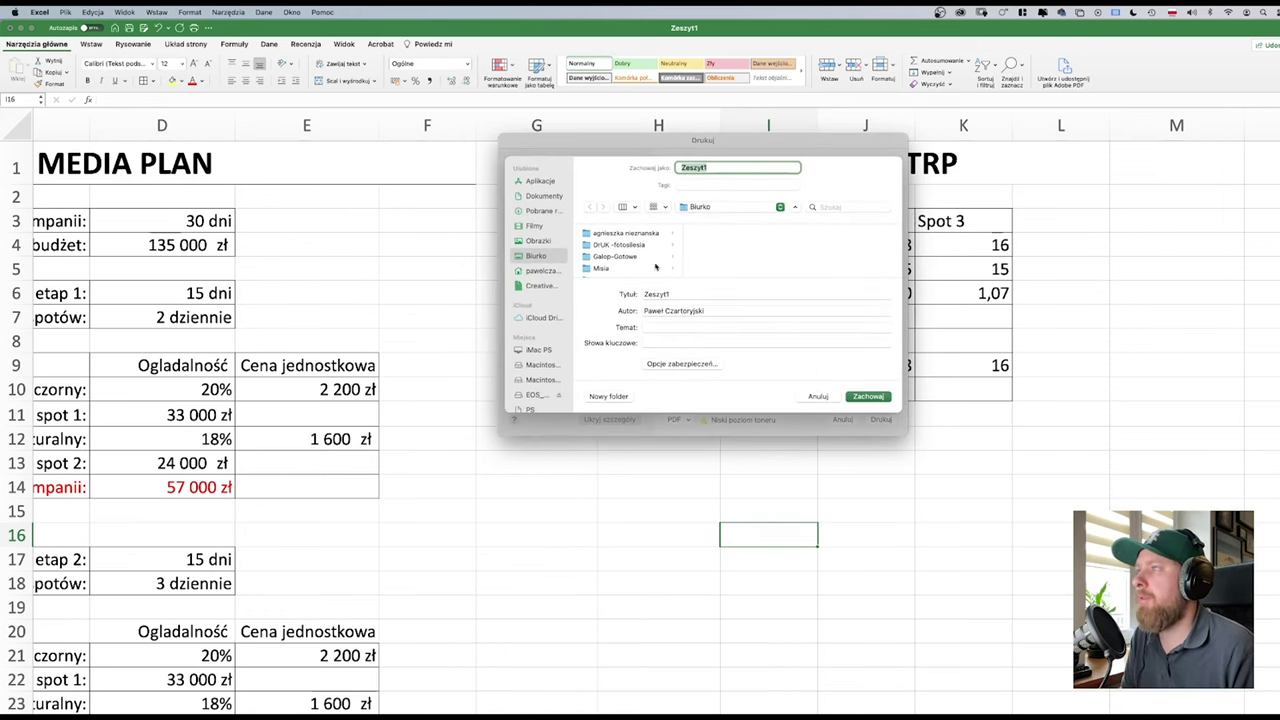
{"action": "scroll", "coordinate": [673, 260], "scroll_direction": "down", "scroll_amount": 5}
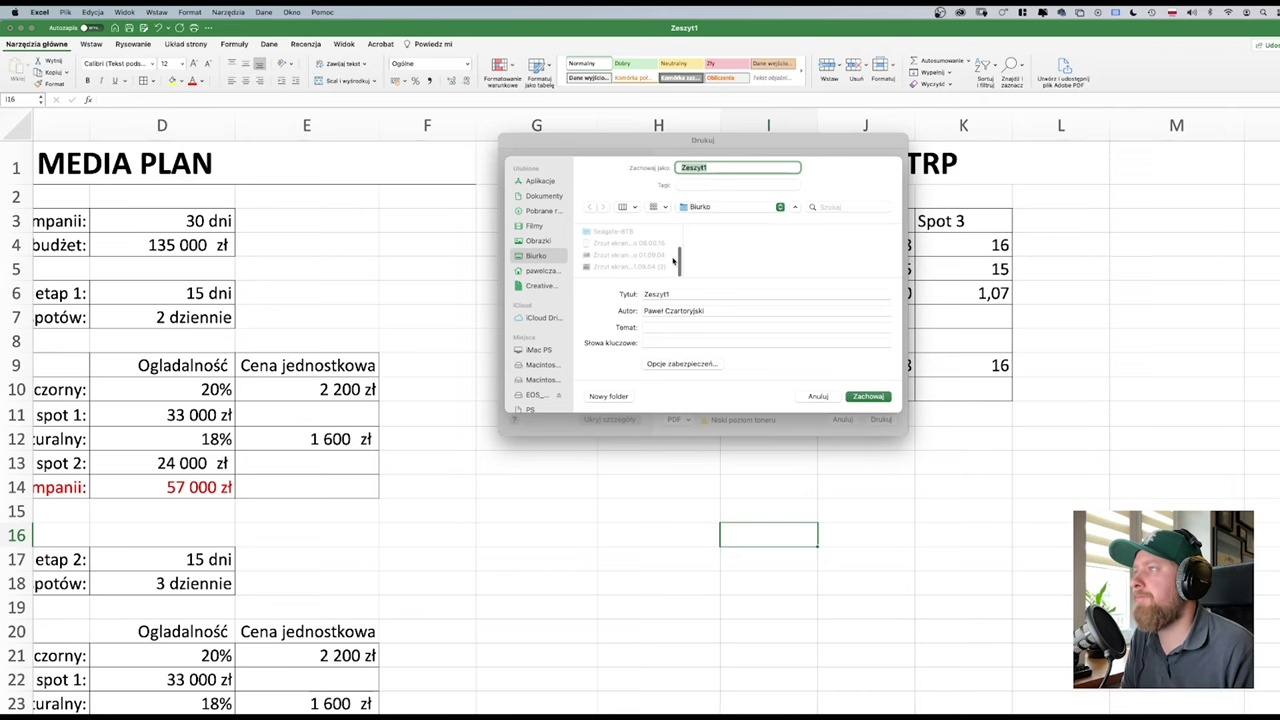
{"action": "scroll", "coordinate": [673, 260], "scroll_direction": "up", "scroll_amount": 3}
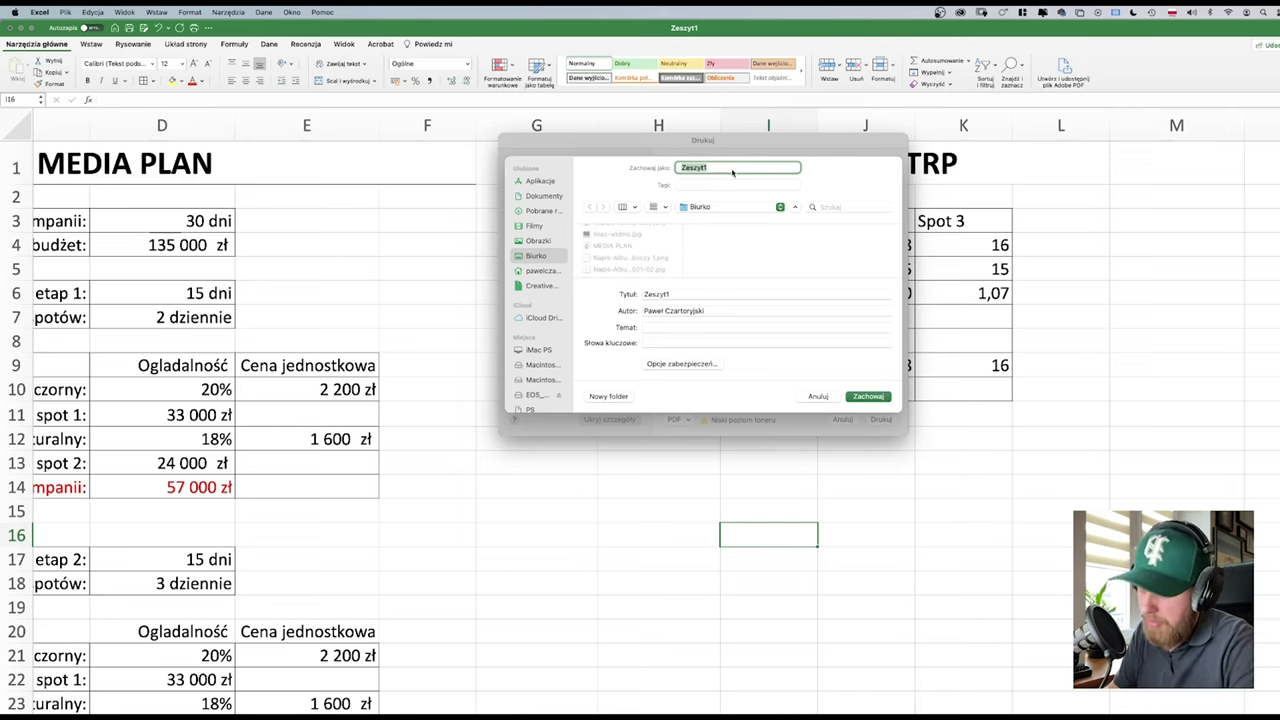
{"action": "type", "text": "GRP"}
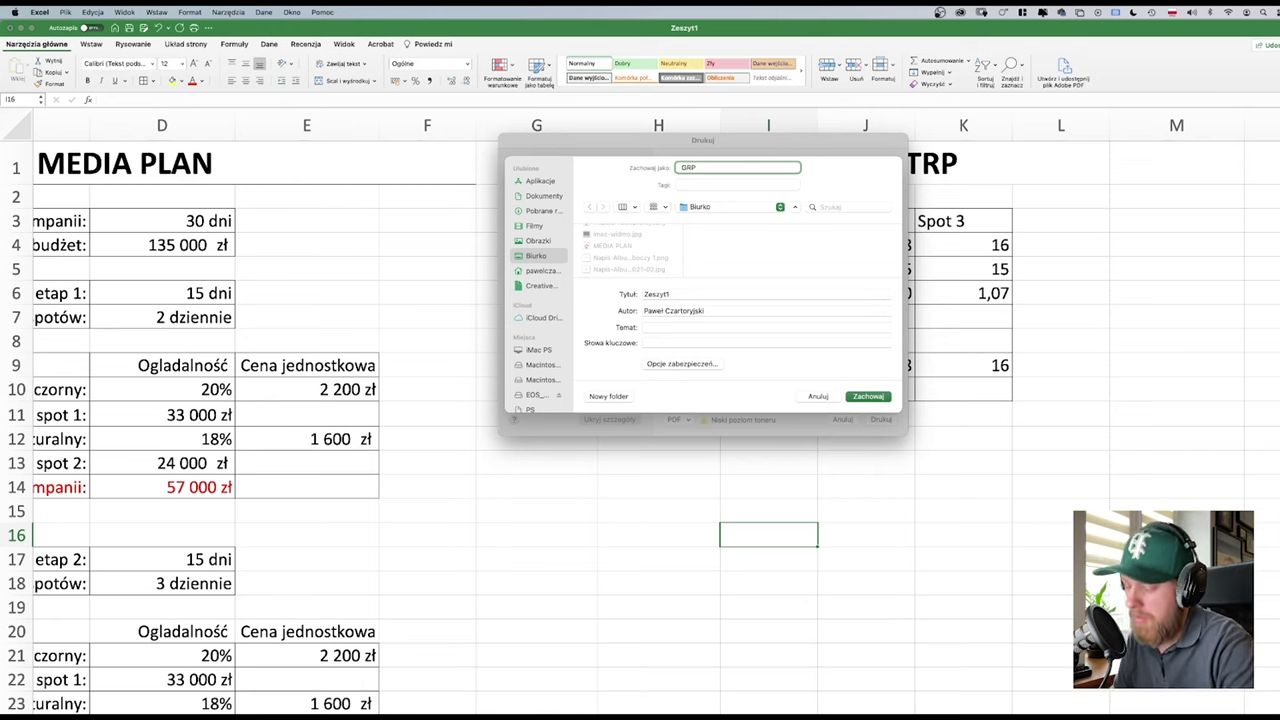
{"action": "type", "text": " i TRP"}
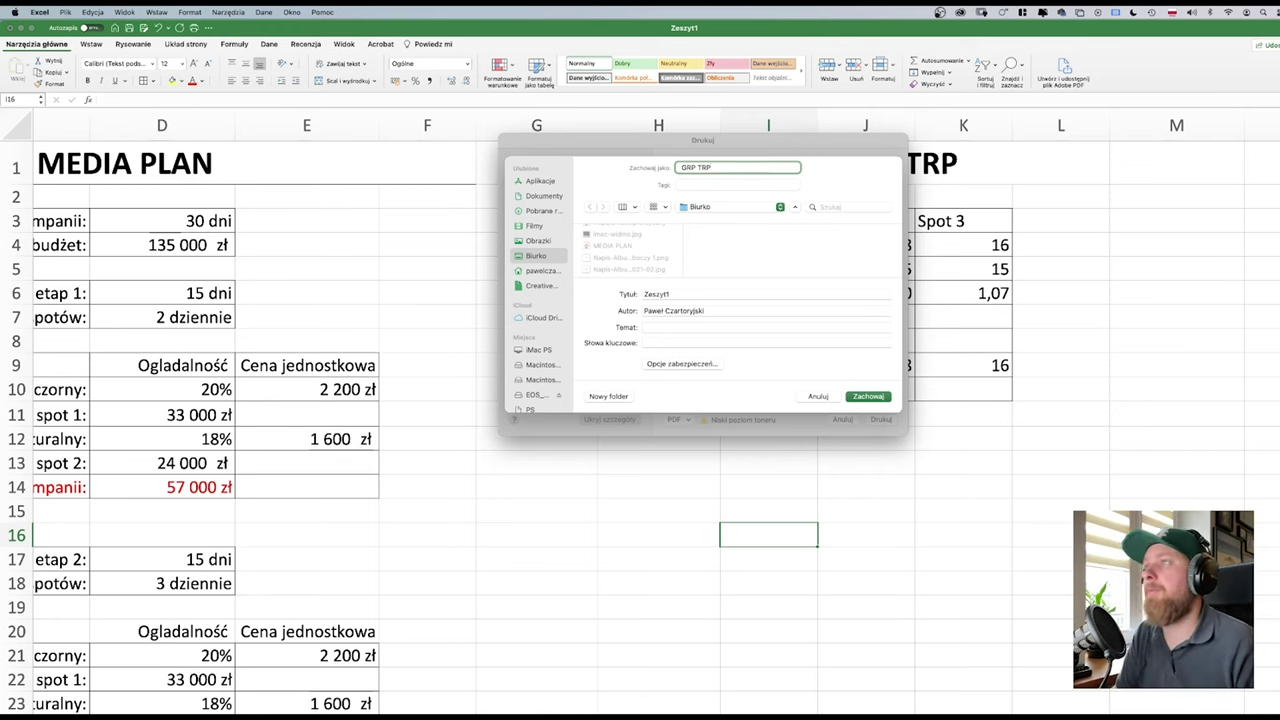
{"action": "left_click", "coordinate": [866, 397]}
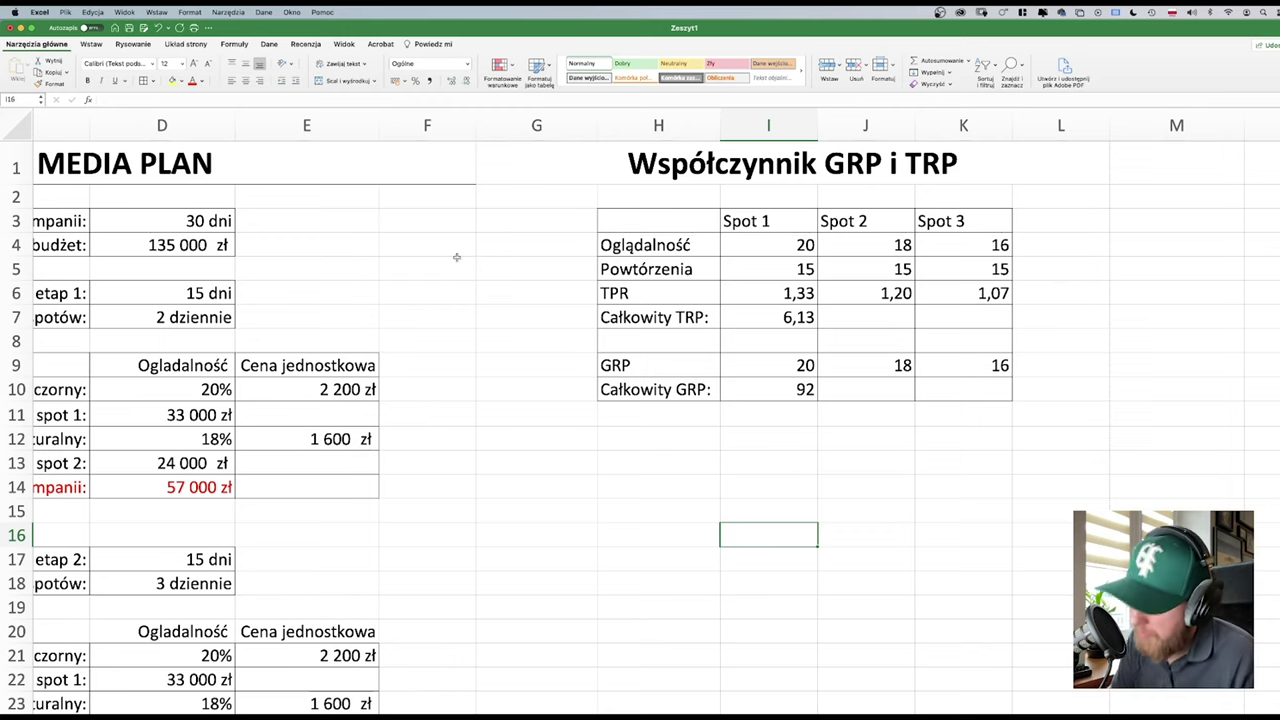
- Save the workbook as "Styczen-2017-a-27" in .xlsx format in the Biurko folder
{"action": "key", "text": "super+s"}
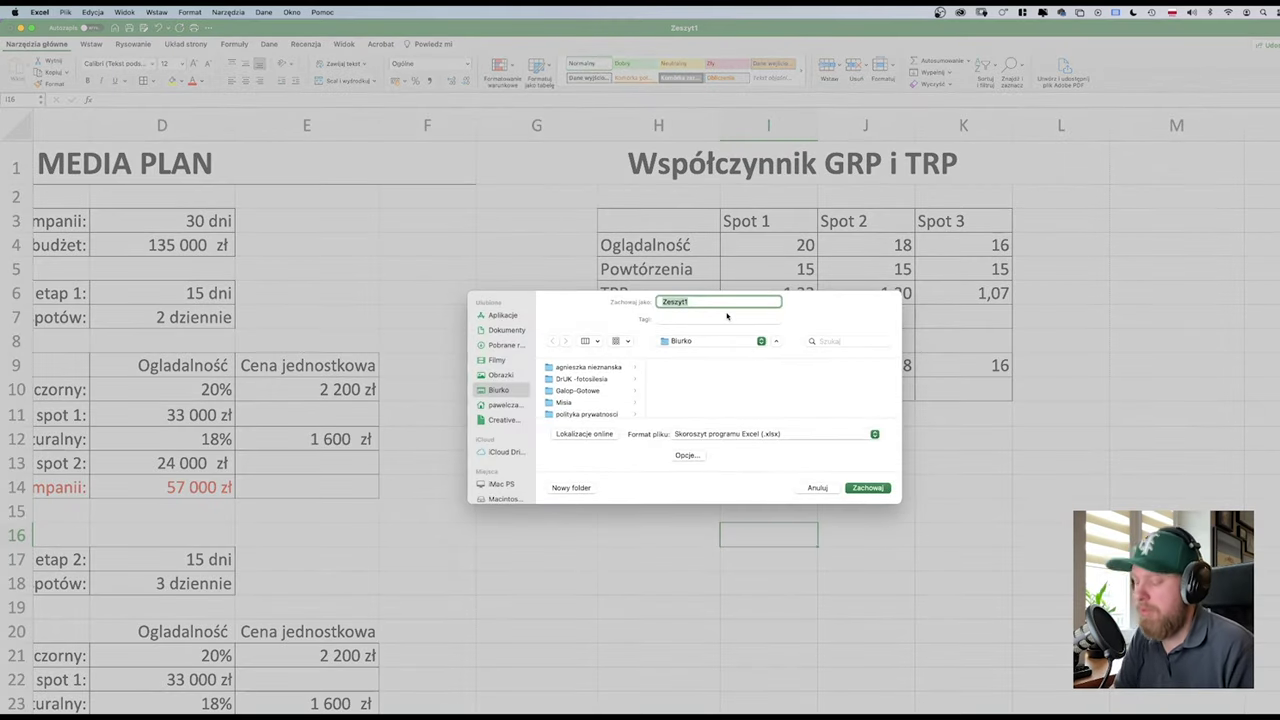
{"action": "type", "text": "Styczen-2017-a-2"}
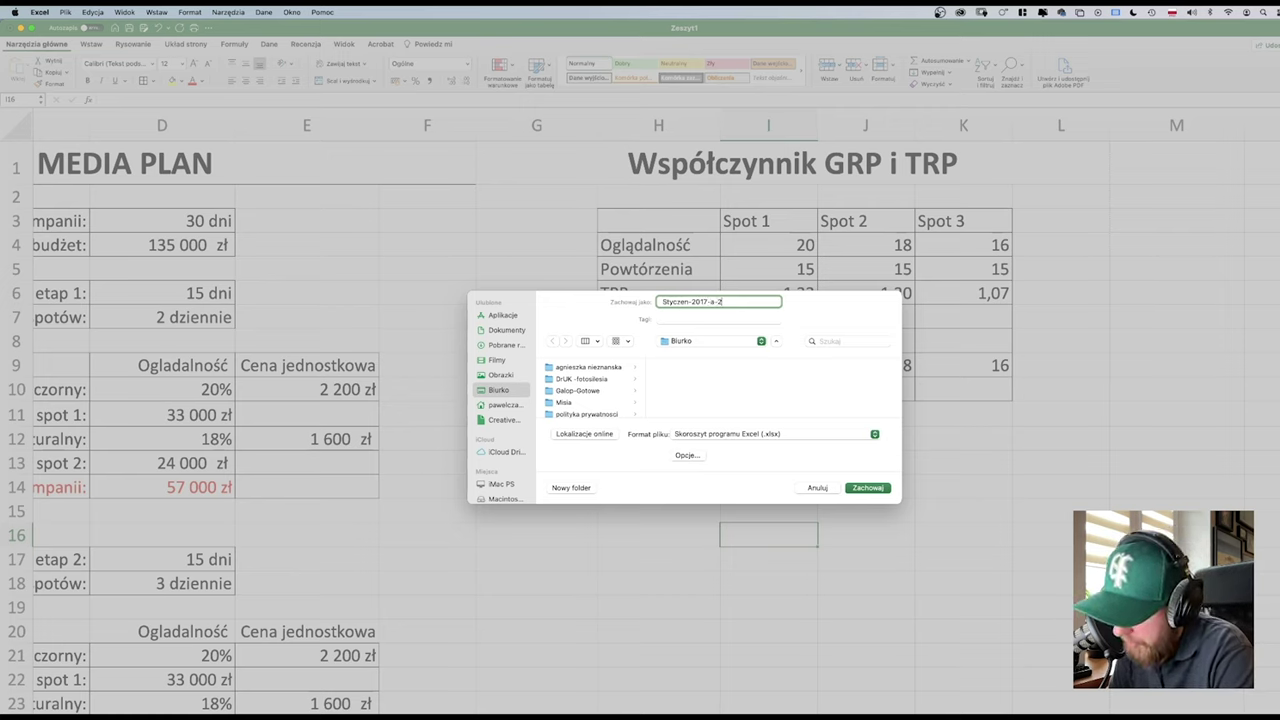
{"action": "type", "text": "7"}
{"action": "key", "text": "Return"}
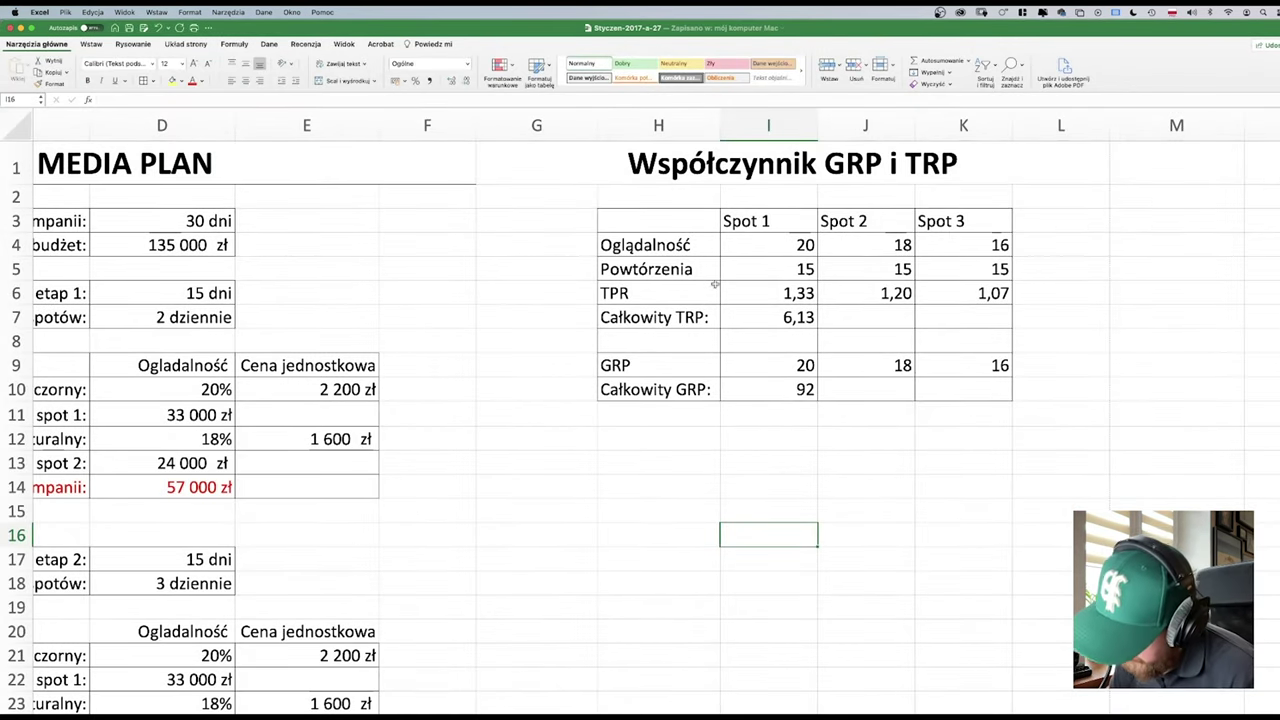
{"action": "key", "text": "super+shift+s"}
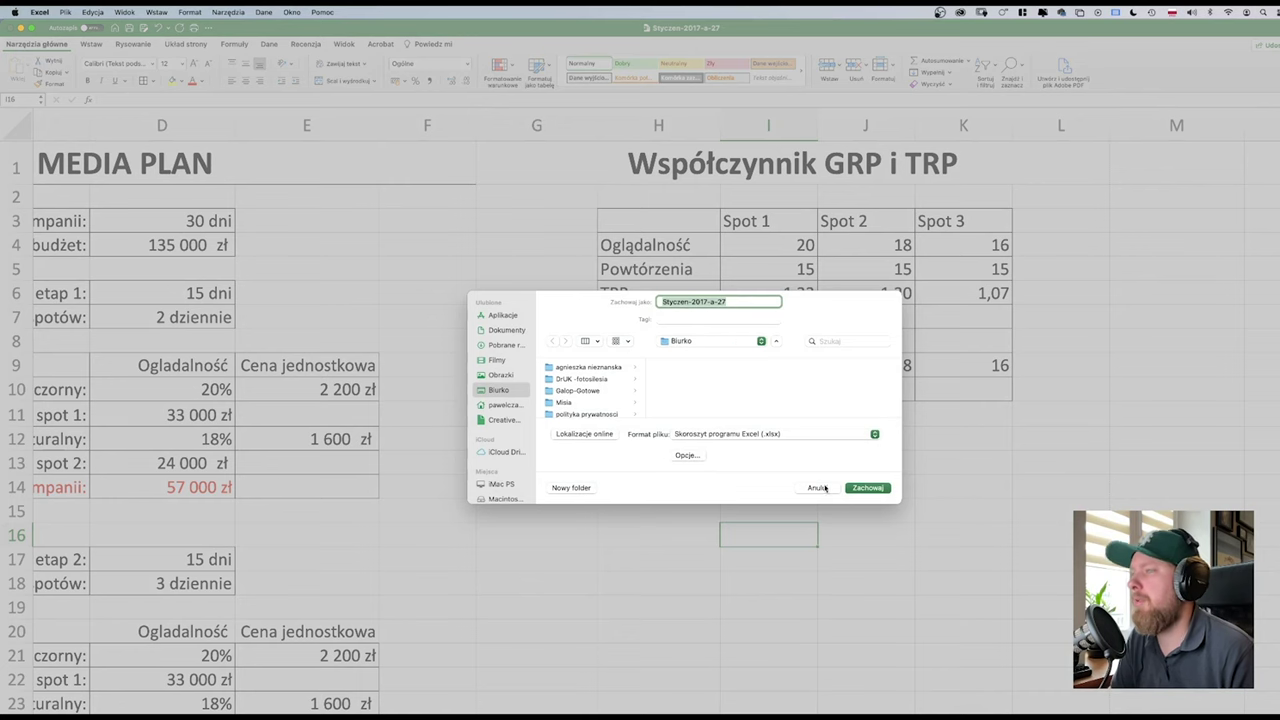
{"action": "left_click", "coordinate": [829, 487]}
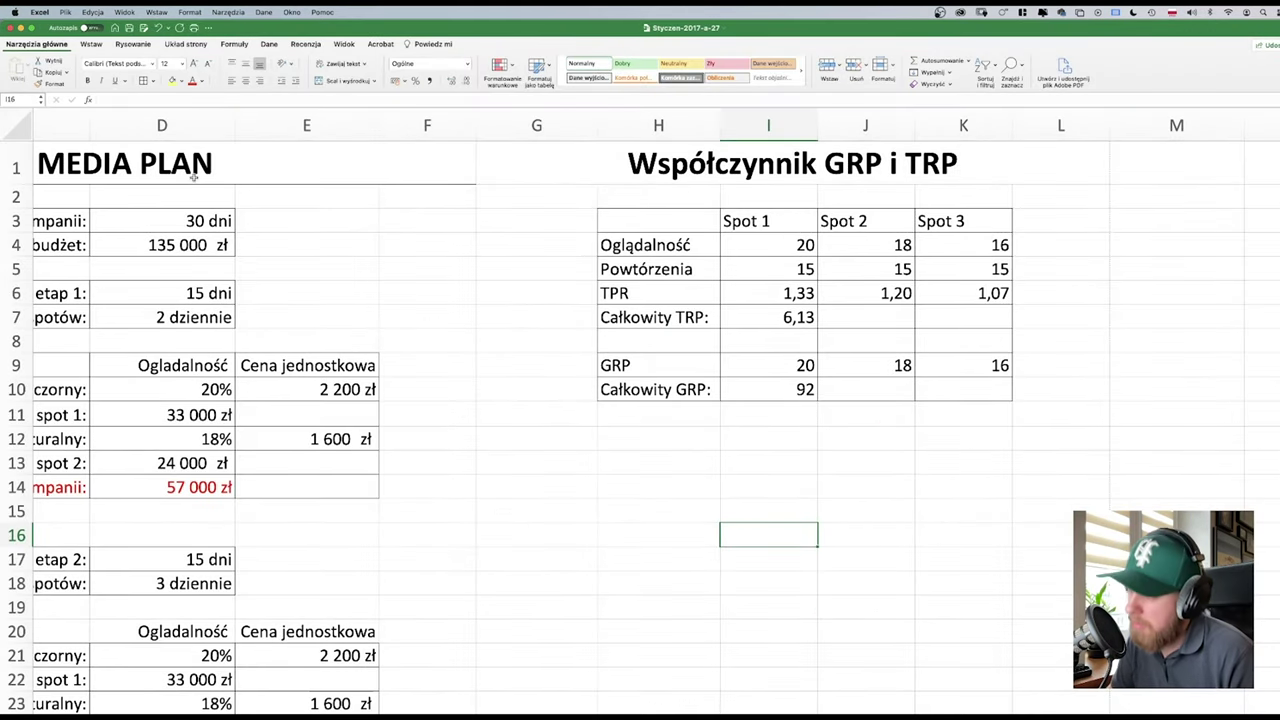
- Switch to Safari, open the January 2017 A.27 exam's "zasady oceniania" document and review the R.3 media plan criteria
{"action": "key", "text": "super+Tab"}
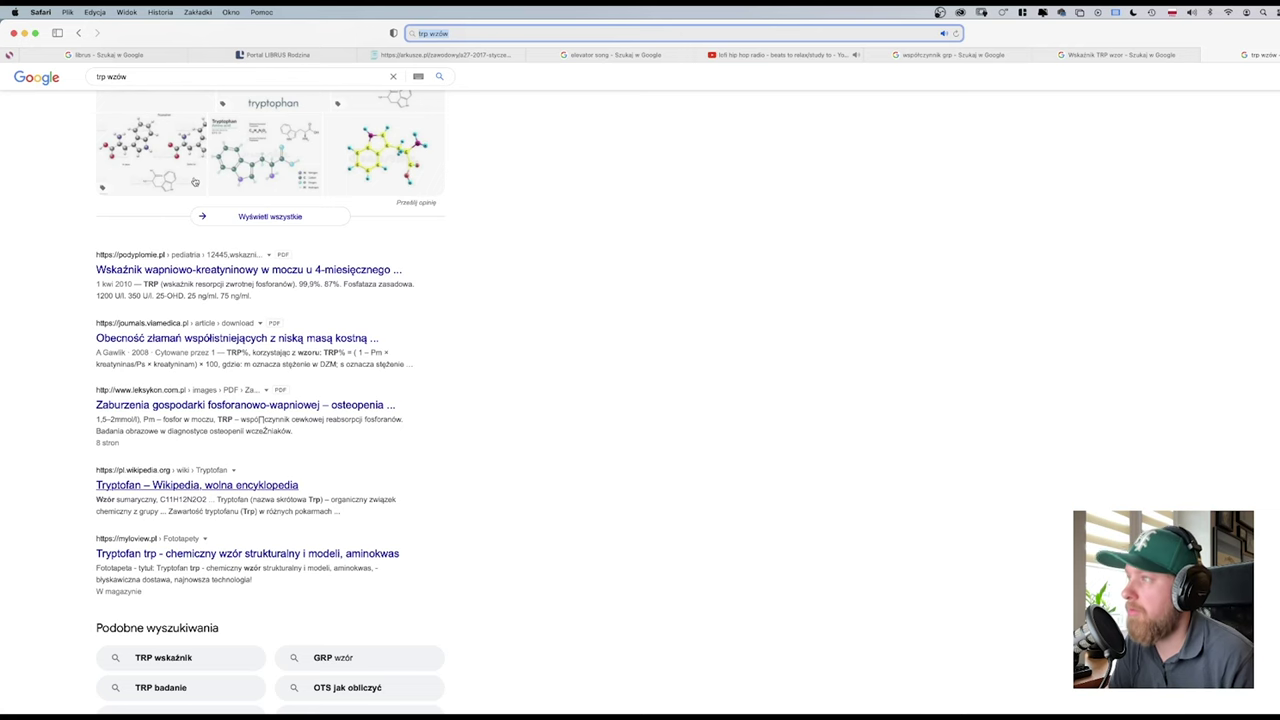
{"action": "left_click", "coordinate": [400, 54]}
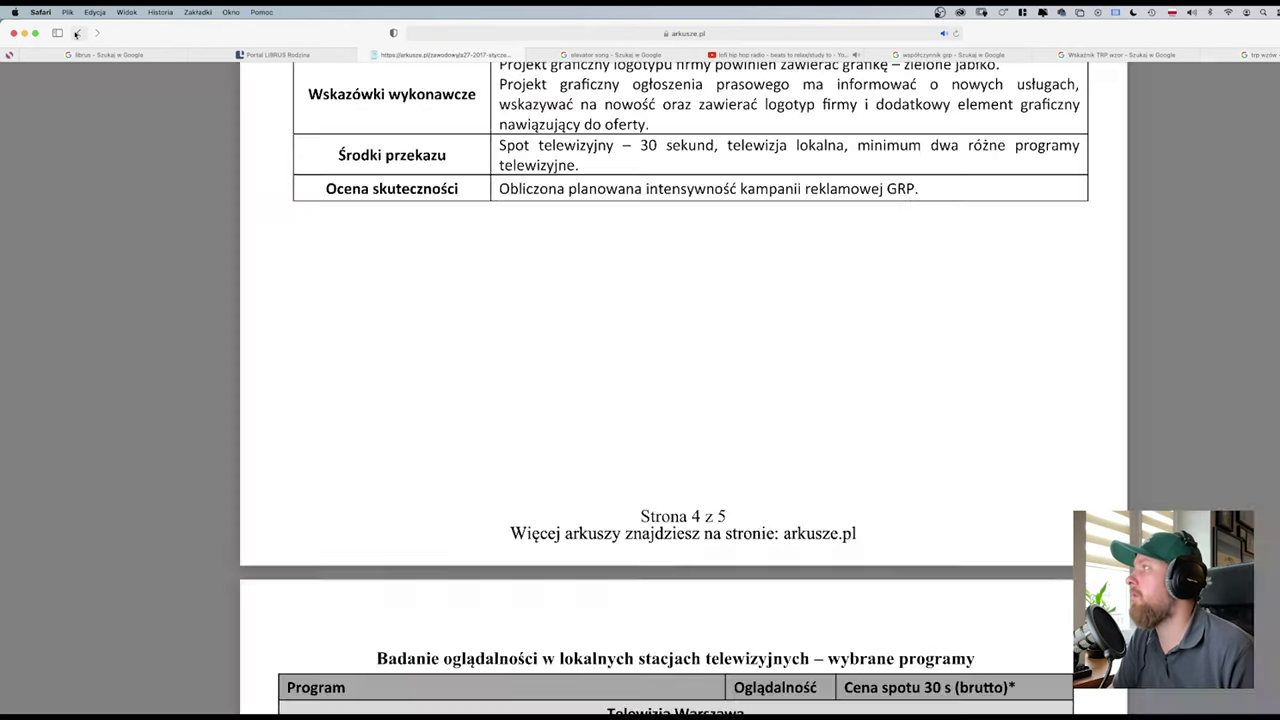
{"action": "left_click", "coordinate": [77, 33]}
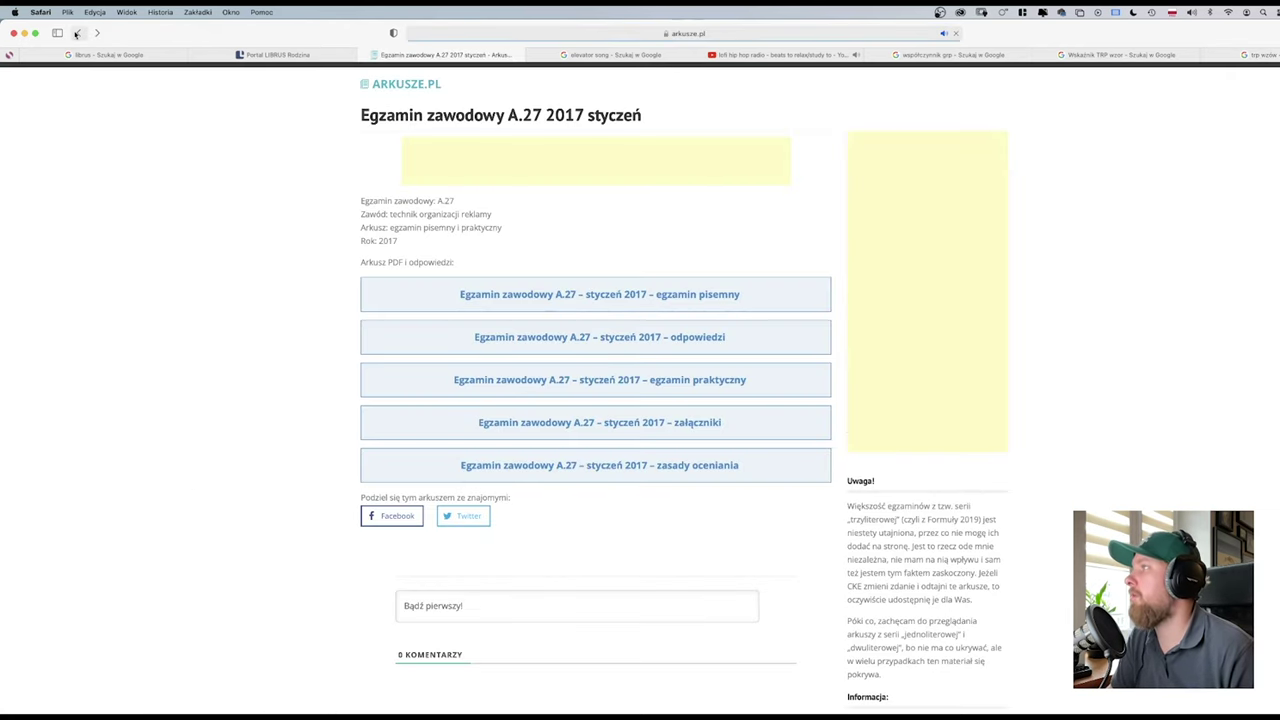
{"action": "left_click", "coordinate": [710, 465]}
{"action": "scroll", "coordinate": [657, 455], "scroll_direction": "down", "scroll_amount": 10}
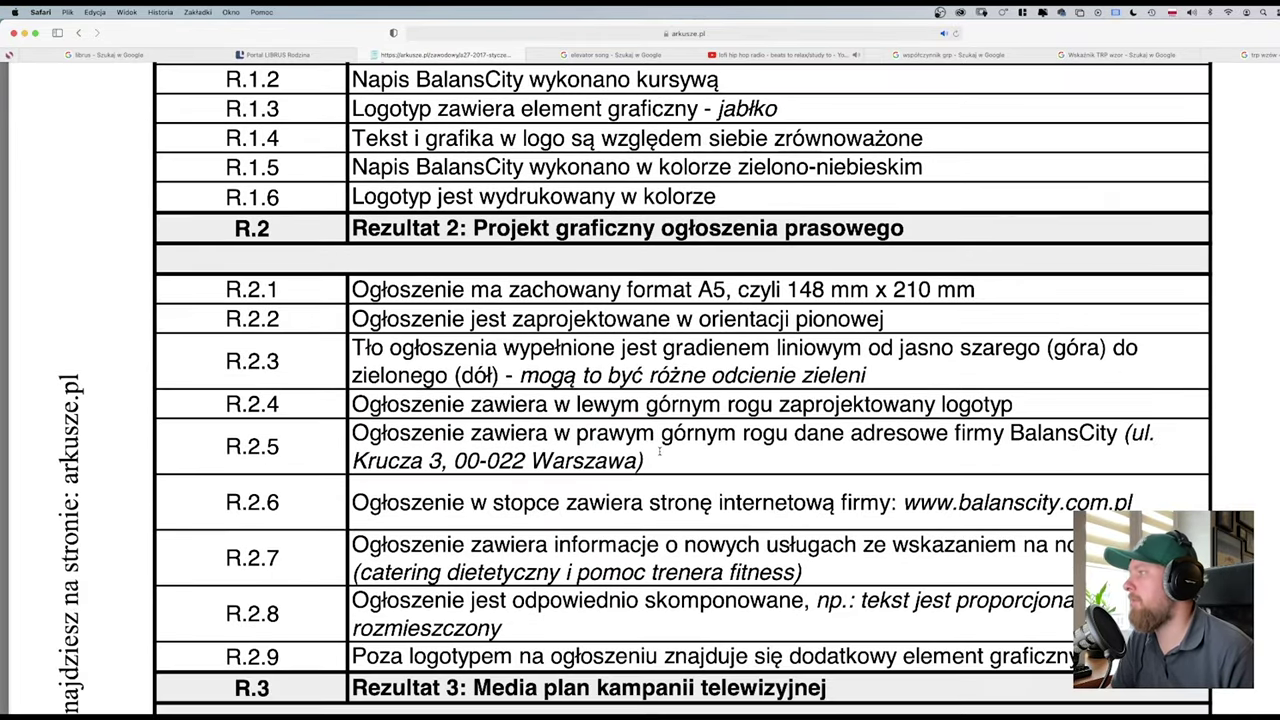
{"action": "scroll", "coordinate": [660, 453], "scroll_direction": "down", "scroll_amount": 4}
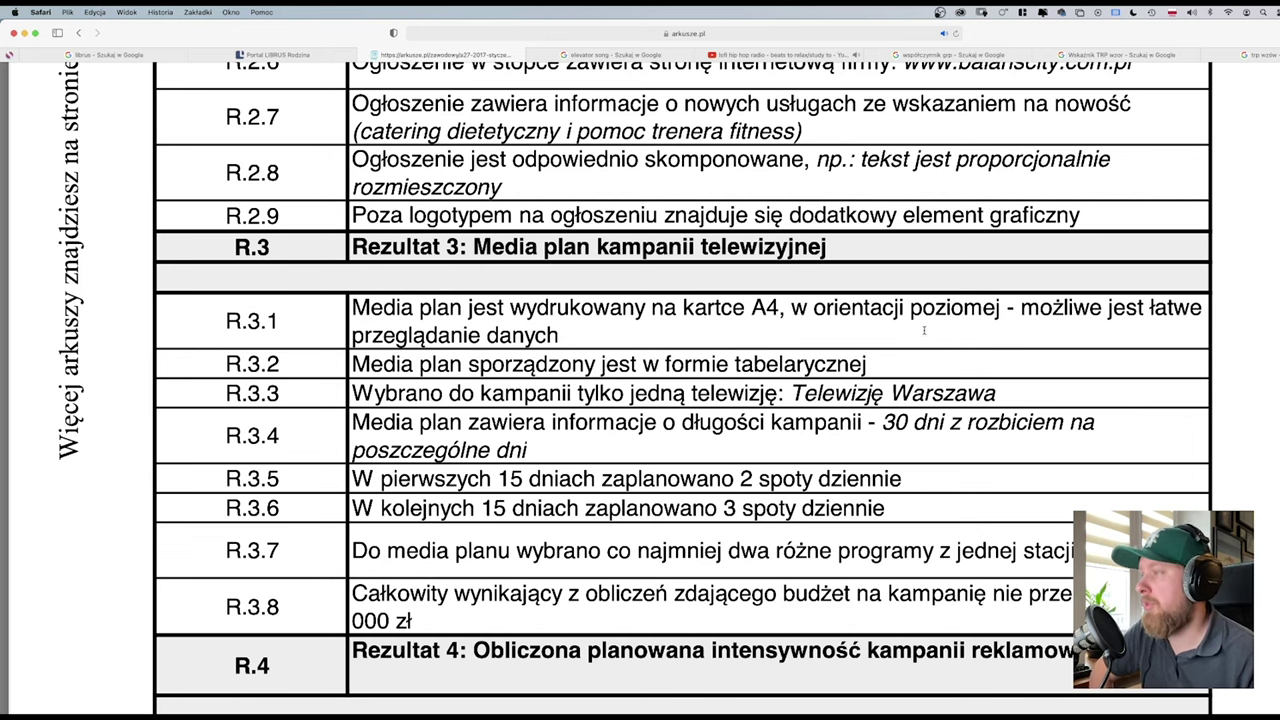
{"action": "left_click_drag", "start_coordinate": [417, 364], "coordinate": [789, 369]}
{"action": "left_click", "coordinate": [424, 393]}
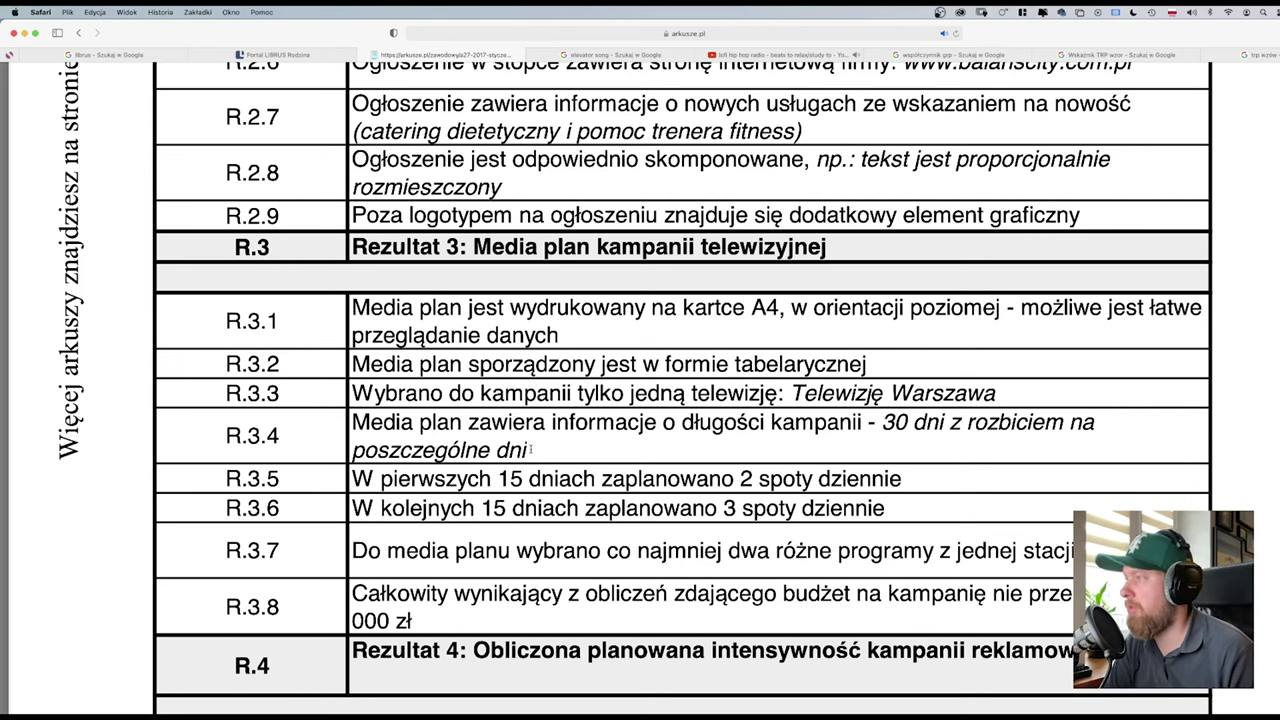
{"action": "left_click_drag", "start_coordinate": [537, 481], "coordinate": [724, 493]}
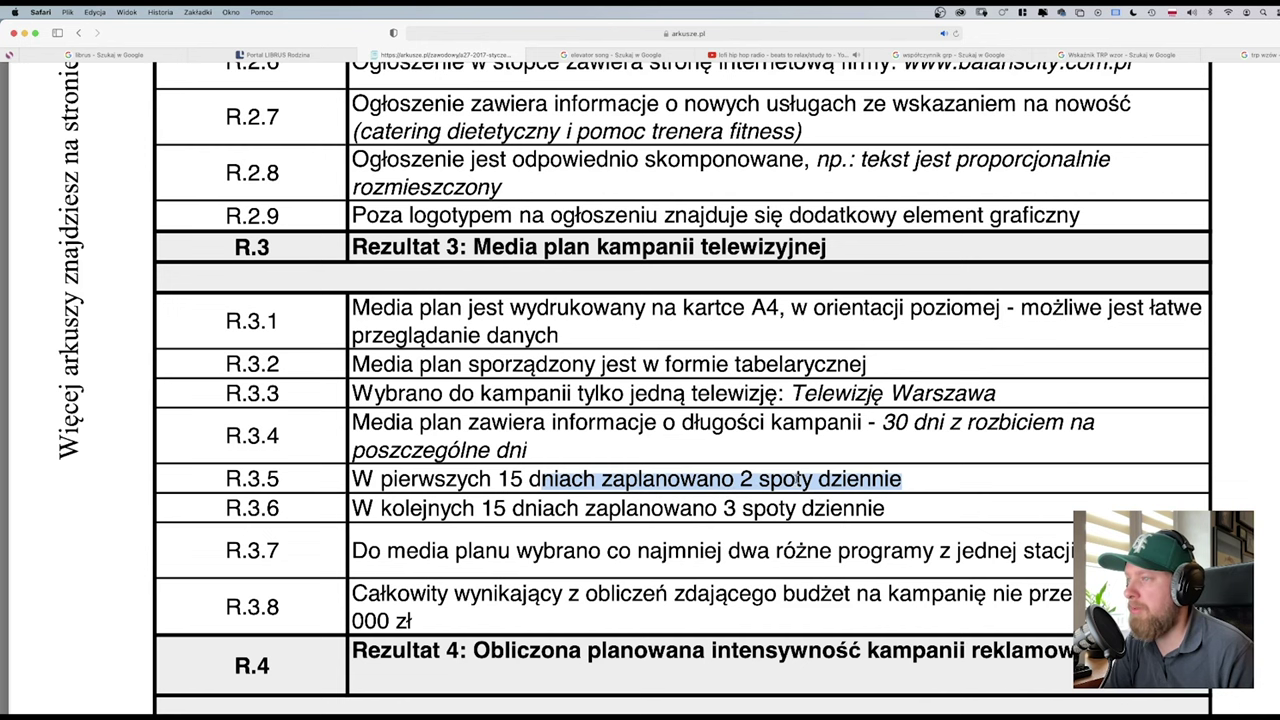
{"action": "left_click", "coordinate": [917, 478]}
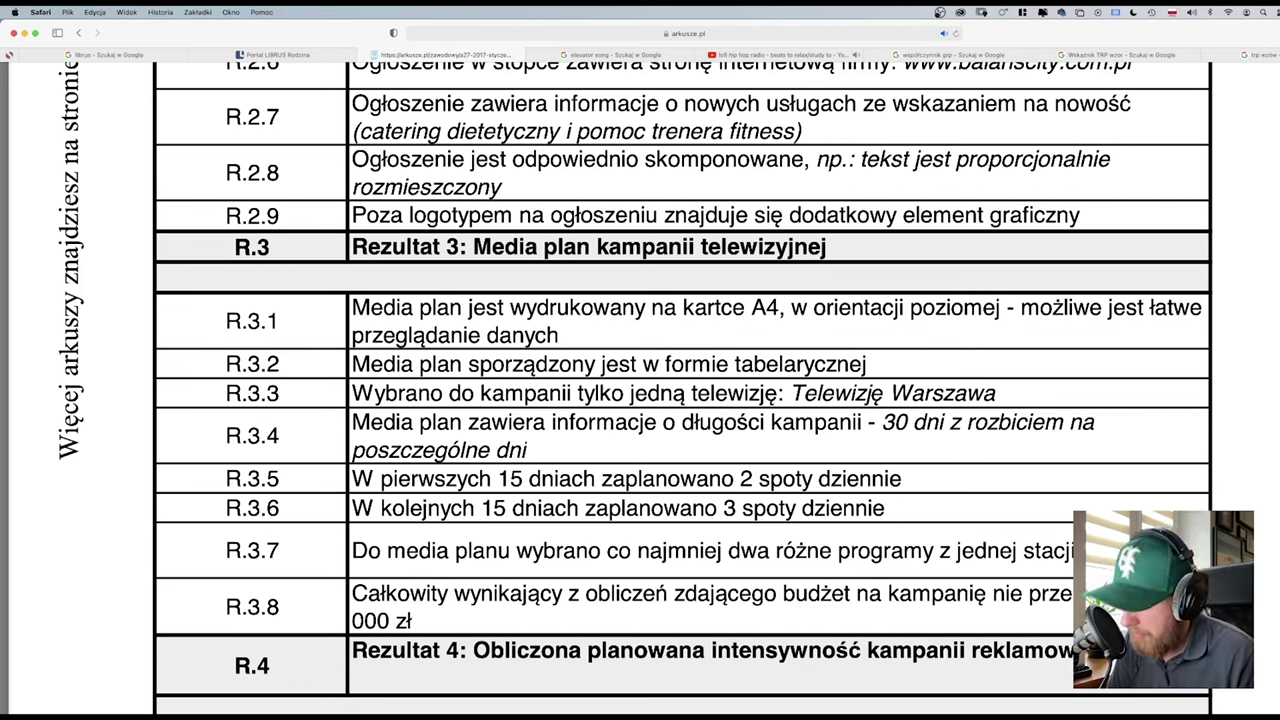
- Launch Epic Pen from the Applications folder, close the Finder window and activate the pen for drawing over the grading document
{"action": "key", "text": "super+Tab"}
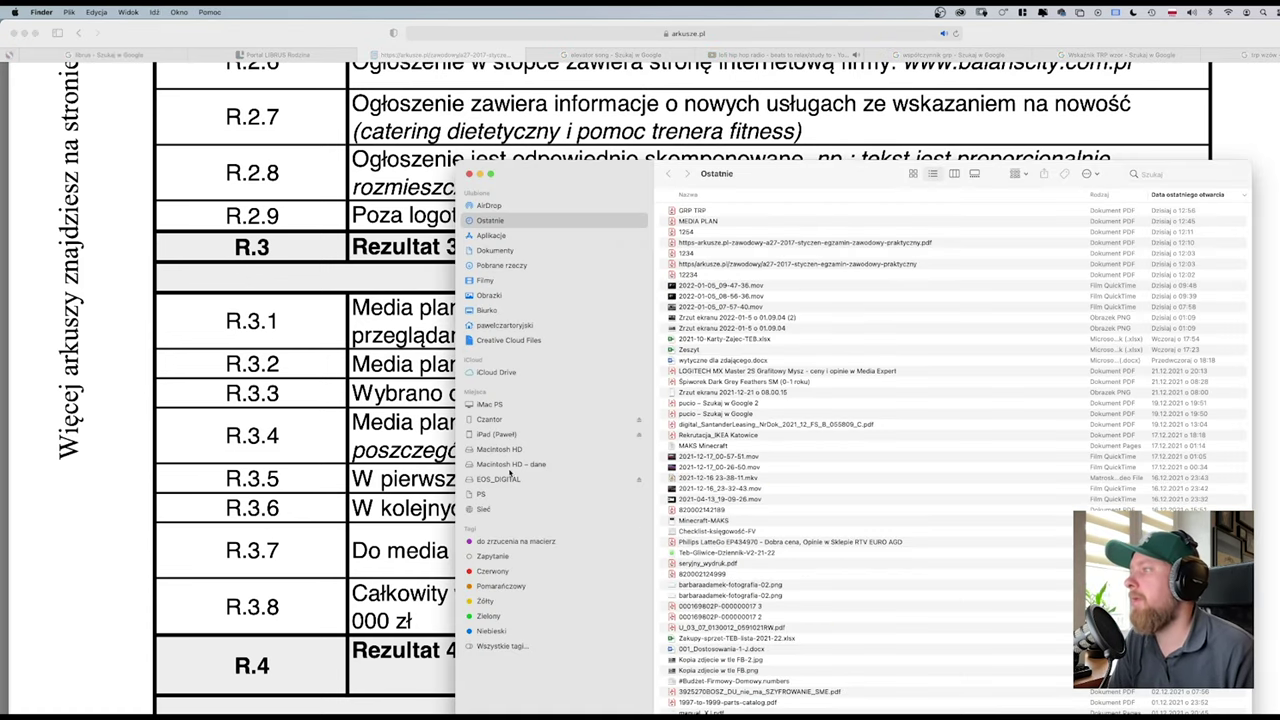
{"action": "left_click", "coordinate": [503, 236]}
{"action": "scroll", "coordinate": [780, 237], "scroll_direction": "down", "scroll_amount": 5}
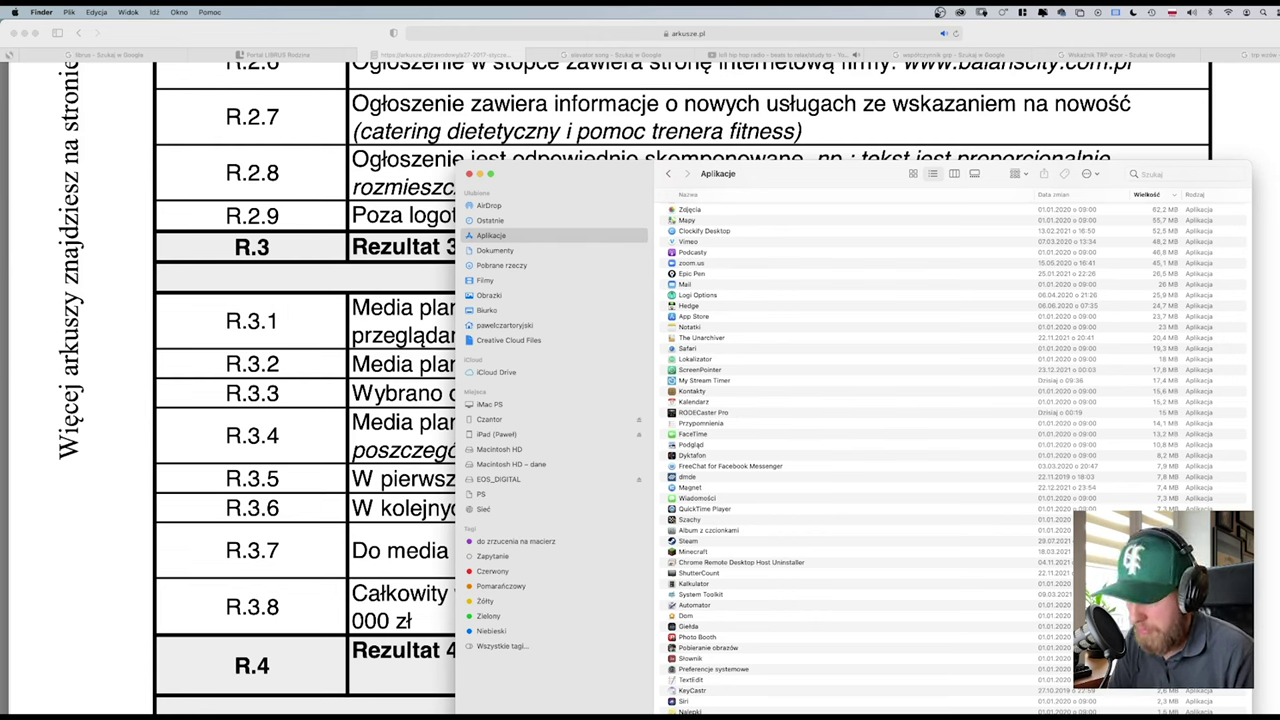
{"action": "left_click", "coordinate": [881, 91]}
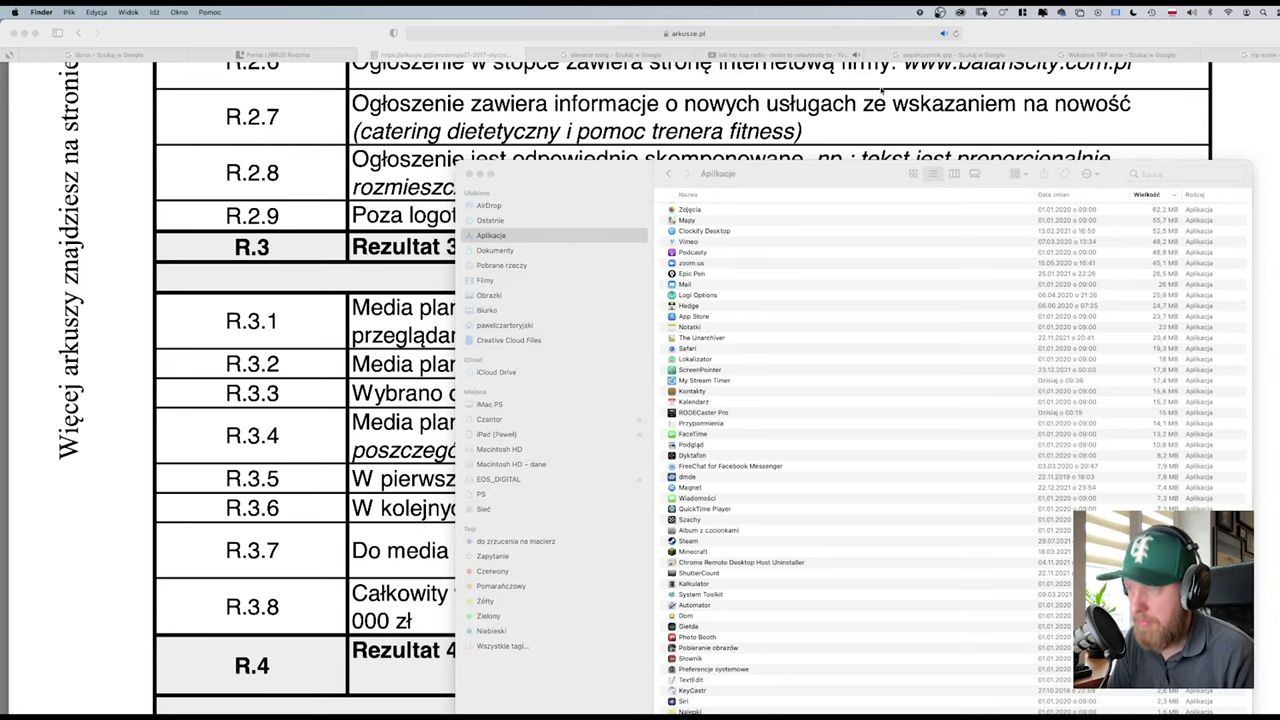
{"action": "left_click", "coordinate": [469, 174]}
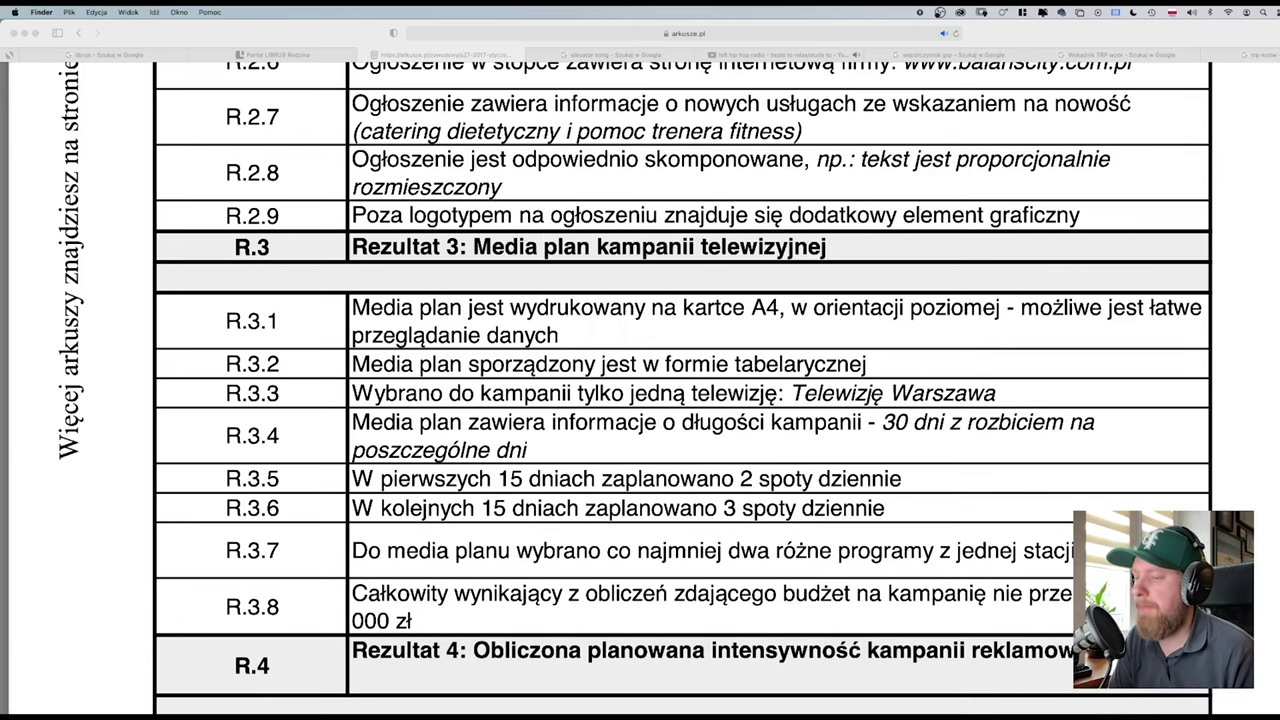
{"action": "key", "text": "ctrl+shift+1"}
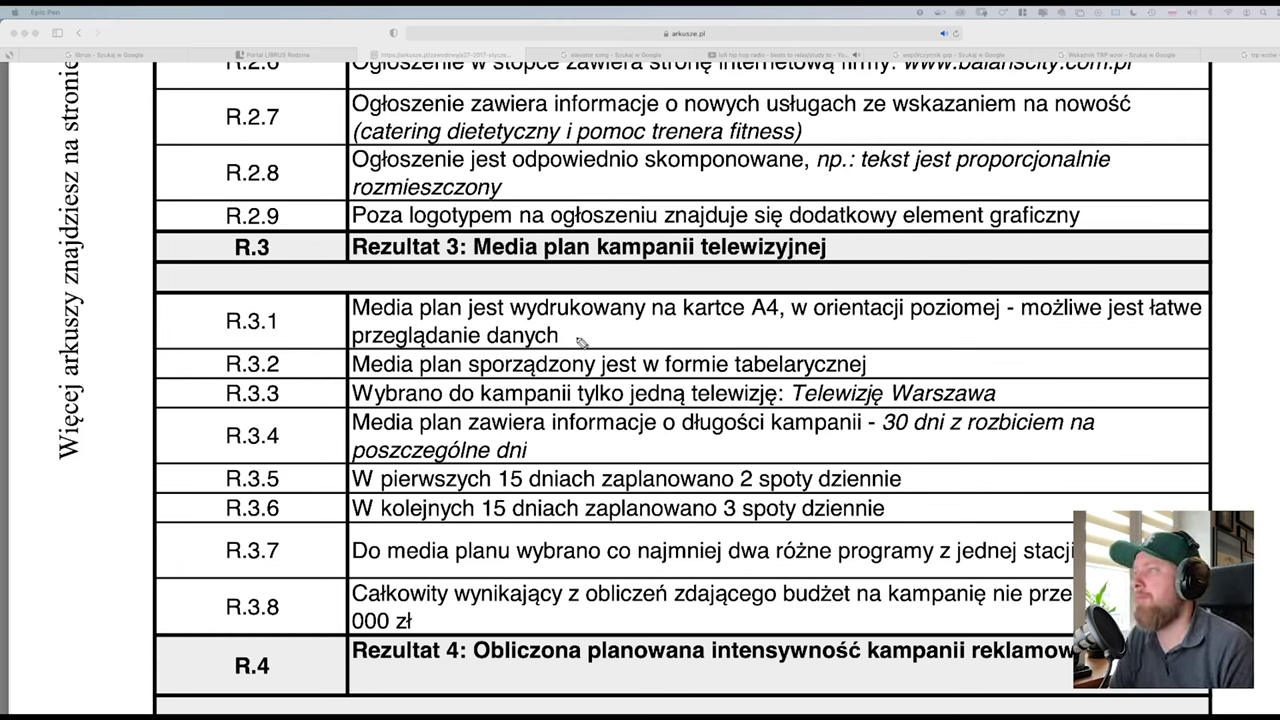
- Handwrite scores beside the criteria: 1 for R.3.2, 0 for R.3.1 in place of its erased mark, 0 for R.3.3 and 1 for R.3.4
{"action": "left_click_drag", "start_coordinate": [575, 340], "coordinate": [610, 346]}
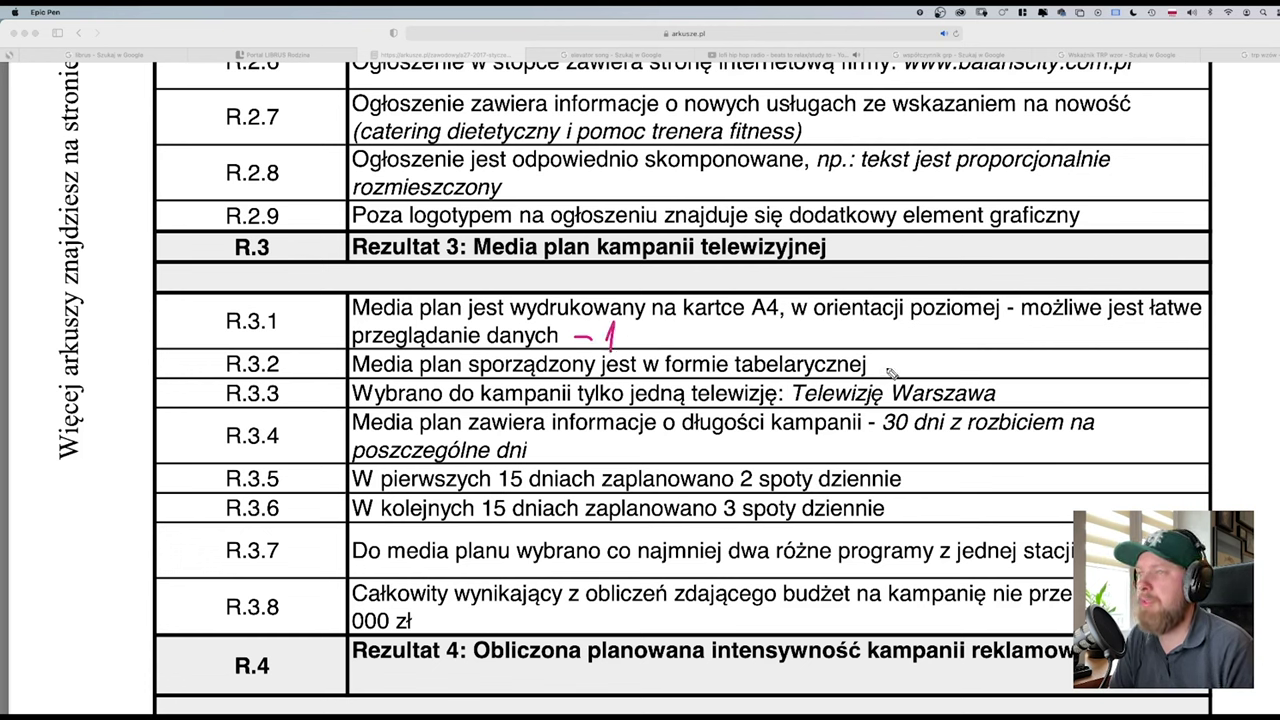
{"action": "left_click_drag", "start_coordinate": [888, 367], "coordinate": [895, 374]}
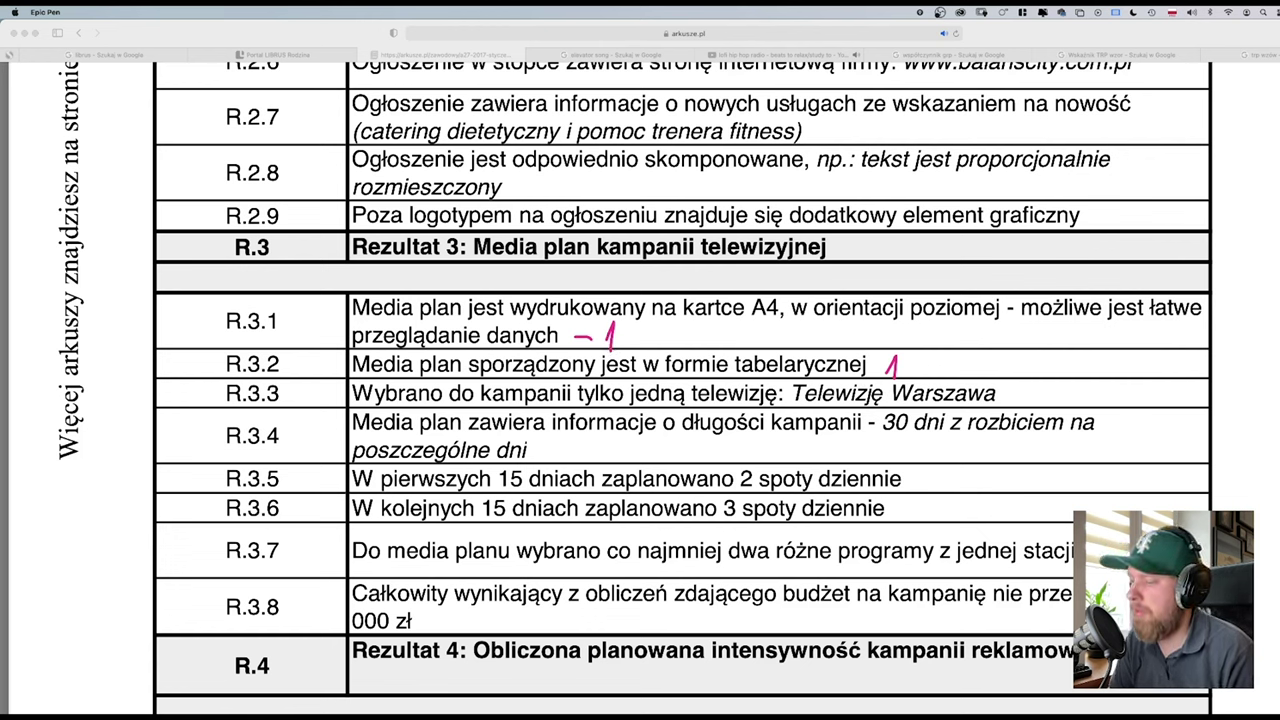
{"action": "left_click_drag", "start_coordinate": [560, 352], "coordinate": [619, 342]}
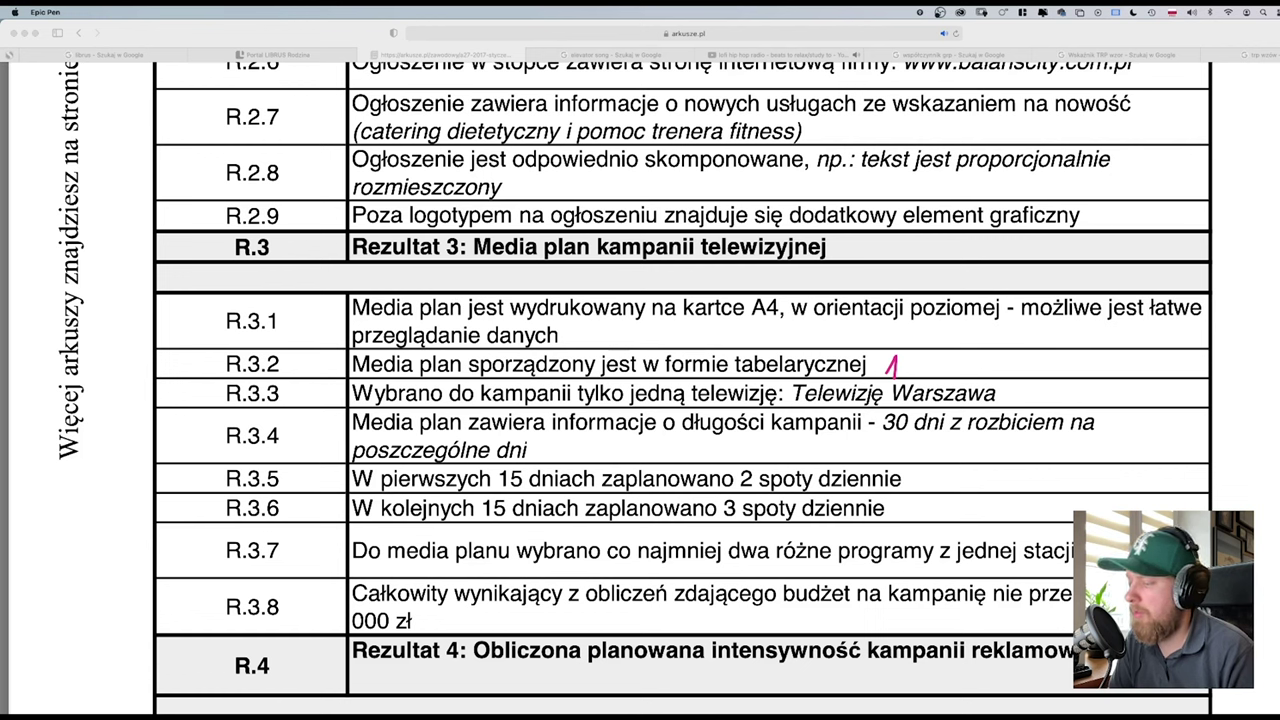
{"action": "left_click_drag", "start_coordinate": [583, 325], "coordinate": [580, 326]}
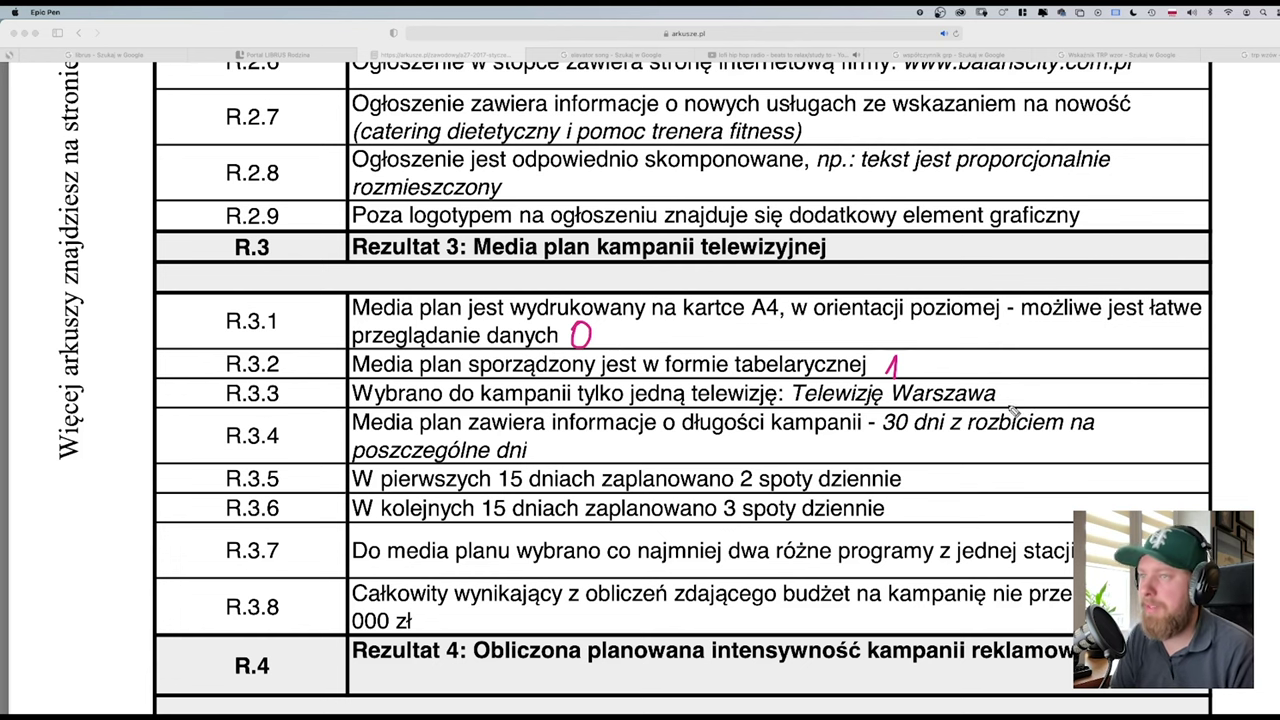
{"action": "mouse_move", "coordinate": [1026, 383]}
{"action": "left_mouse_down"}
{"action": "mouse_move", "coordinate": [1016, 402]}
{"action": "mouse_move", "coordinate": [1025, 384]}
{"action": "left_mouse_up"}
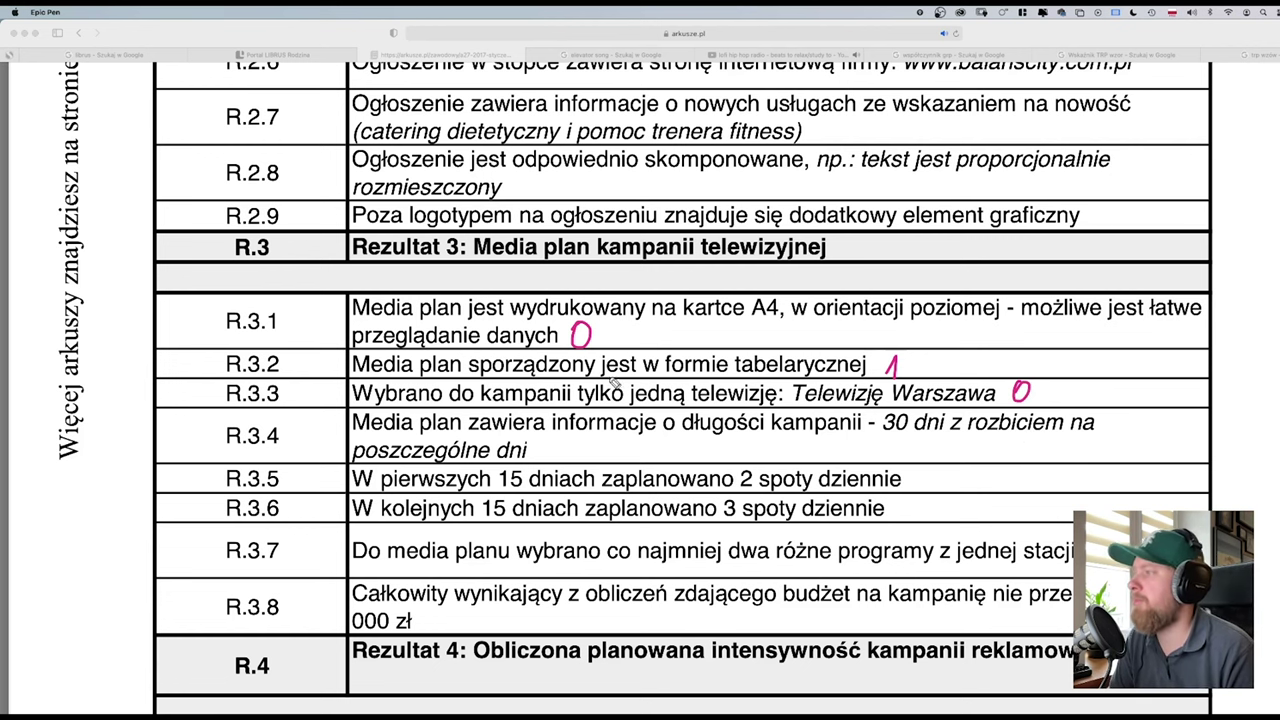
{"action": "left_click_drag", "start_coordinate": [550, 441], "coordinate": [544, 460]}
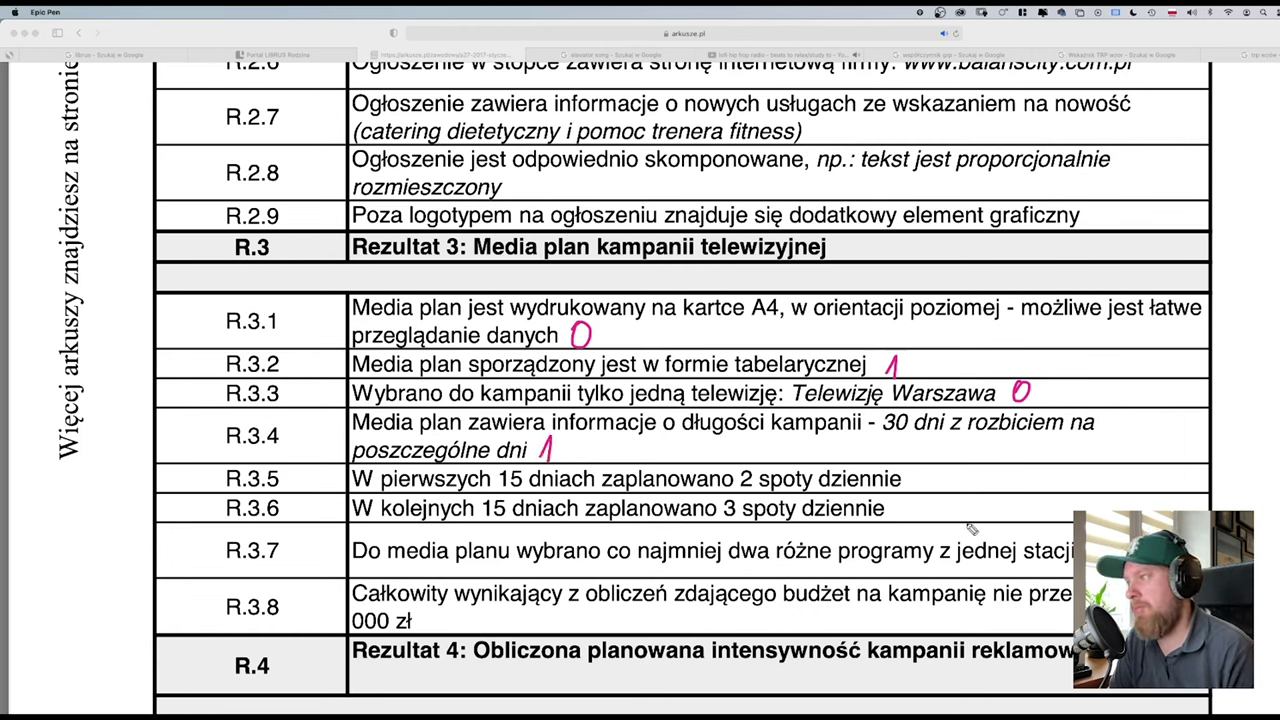